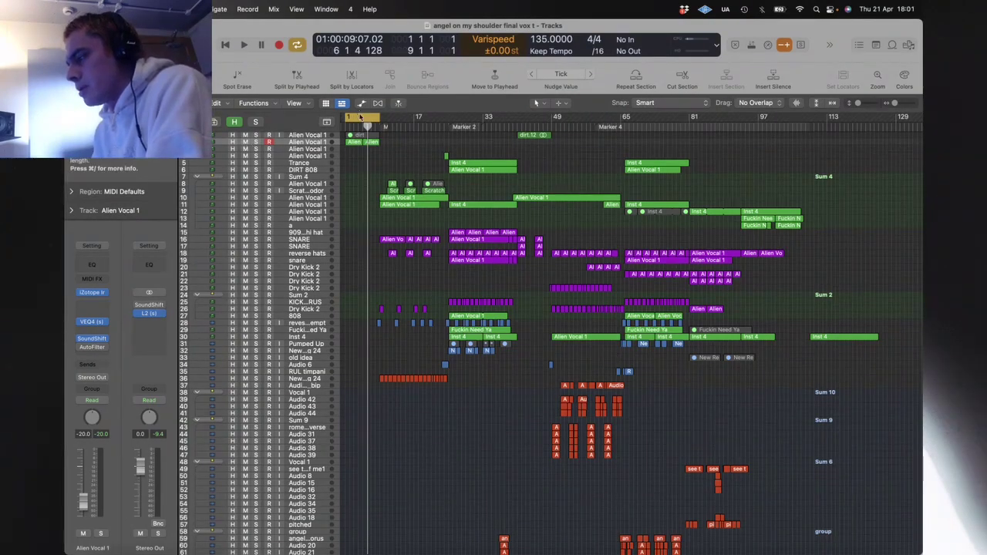
# Step: Switch to Twitch Studio, unmute the primary microphone and raise the system volume
pyautogui.hotkey('ctrl', 'Up')
pyautogui.click(353, 185)
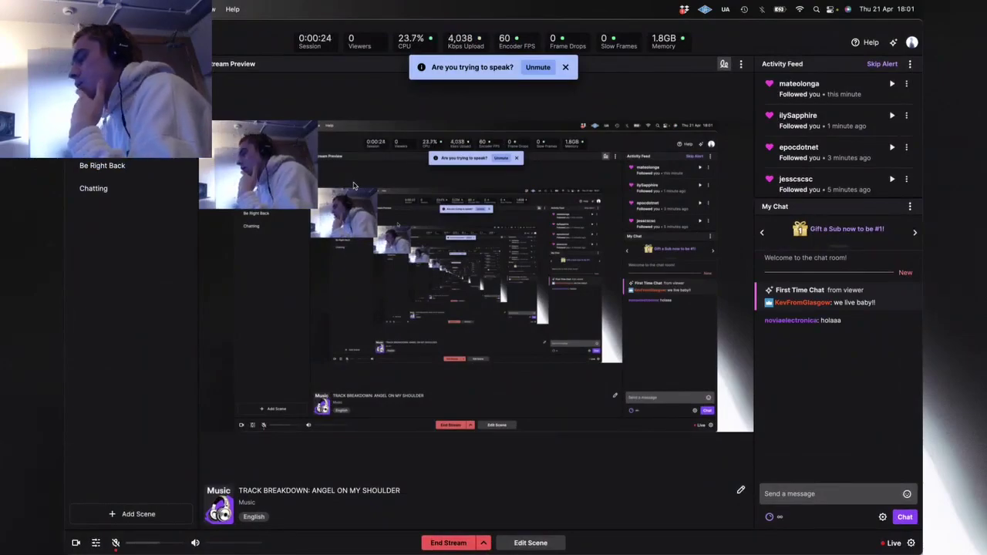
pyautogui.click(116, 543)
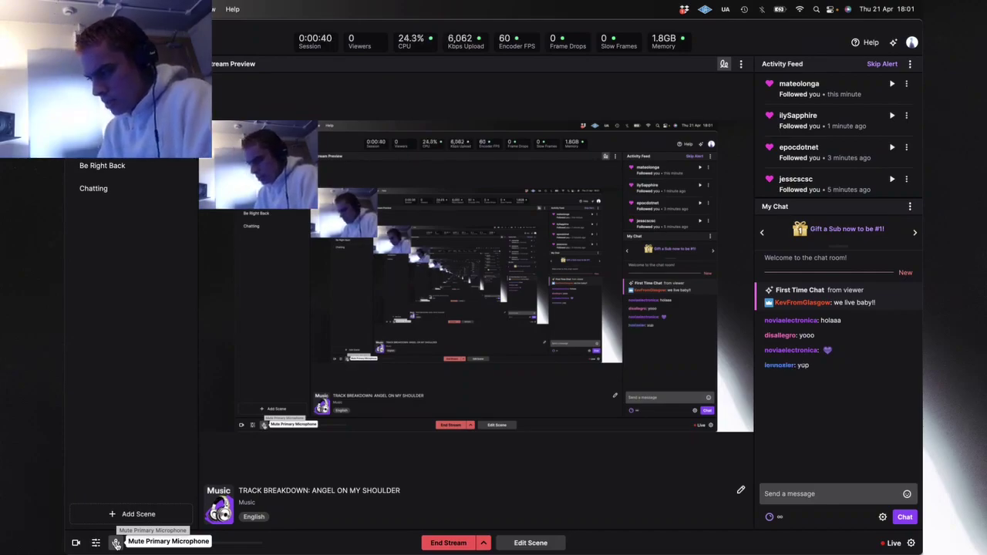
pyautogui.press('XF86AudioRaiseVolume')
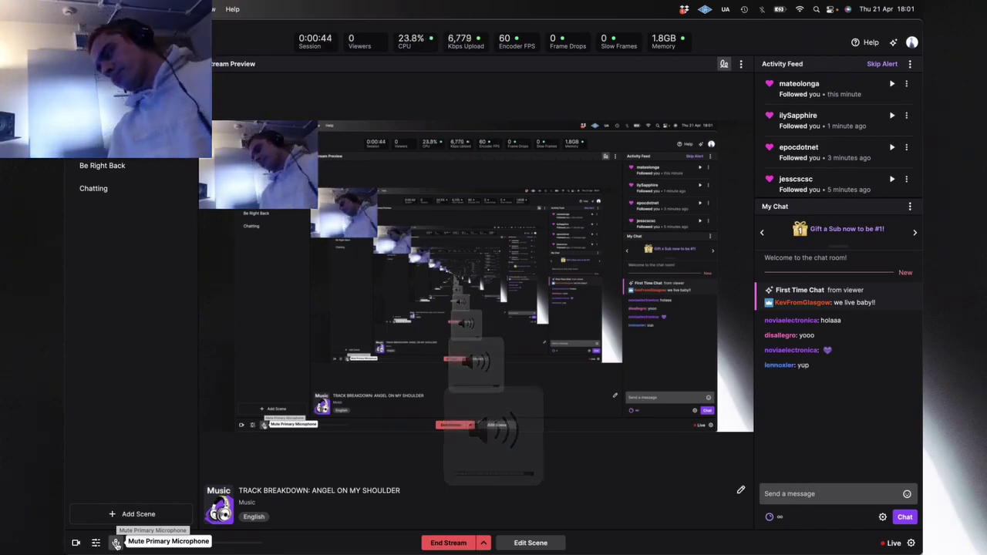
# Step: Read the recent viewer messages in the Twitch Studio chat, then return to the Logic Pro project
pyautogui.hotkey('ctrl', 'Up')
pyautogui.click(240, 289)
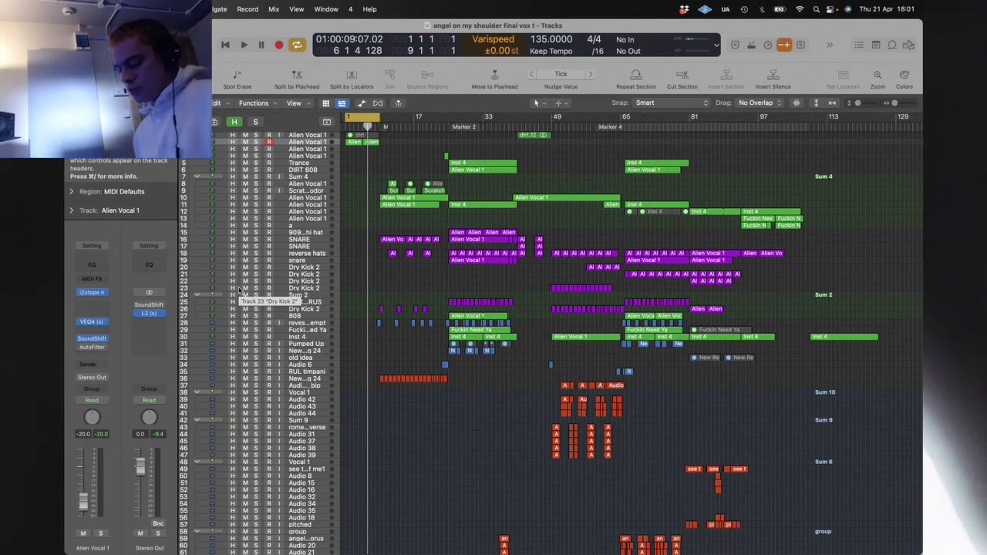
pyautogui.hotkey('ctrl', 'Up')
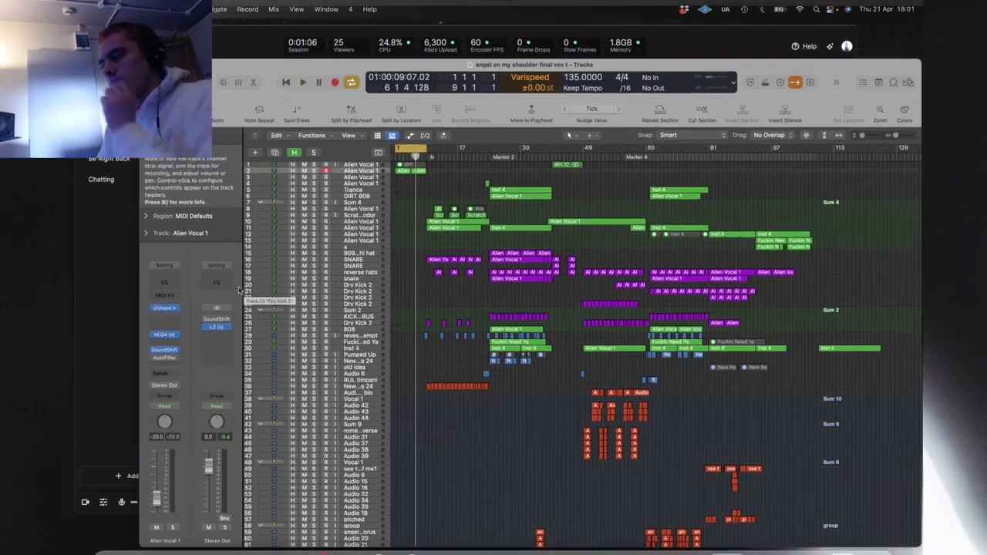
pyautogui.click(376, 260)
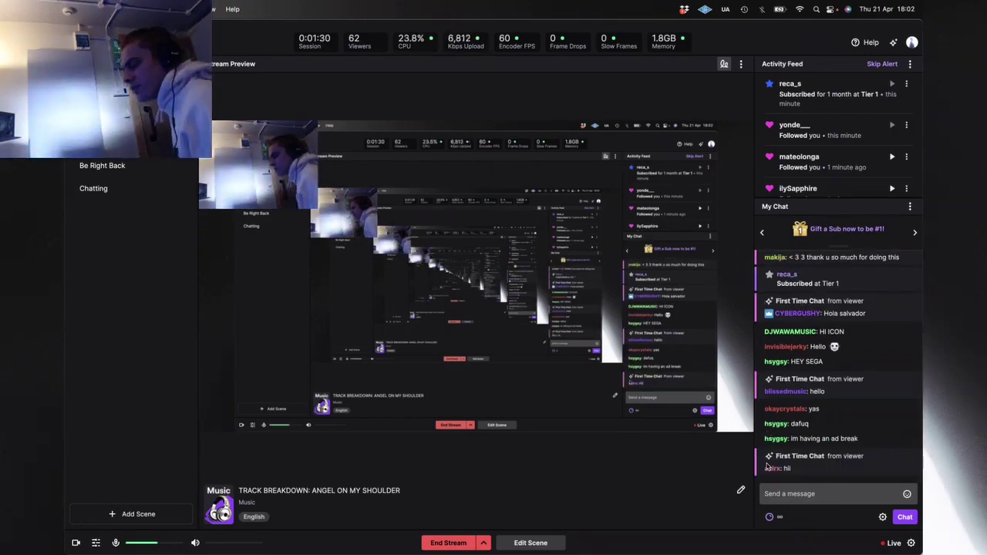
pyautogui.scroll(3, 838, 412)
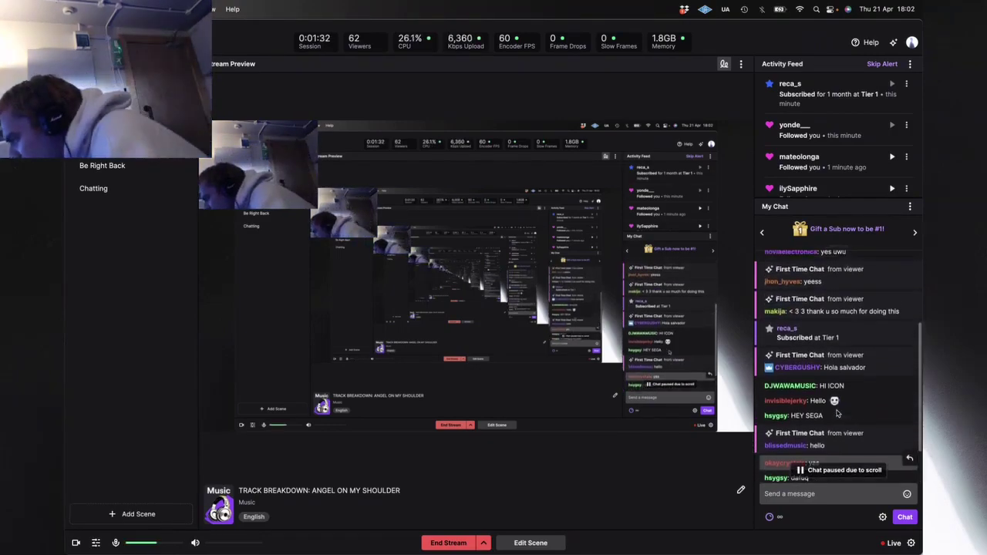
pyautogui.scroll(-5, 838, 413)
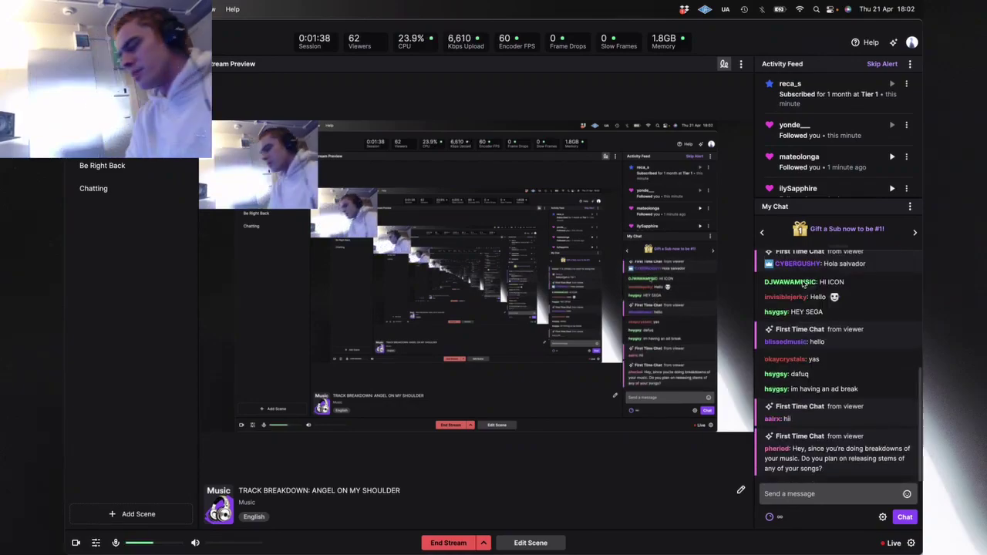
pyautogui.hotkey('ctrl', 'Up')
pyautogui.click(344, 284)
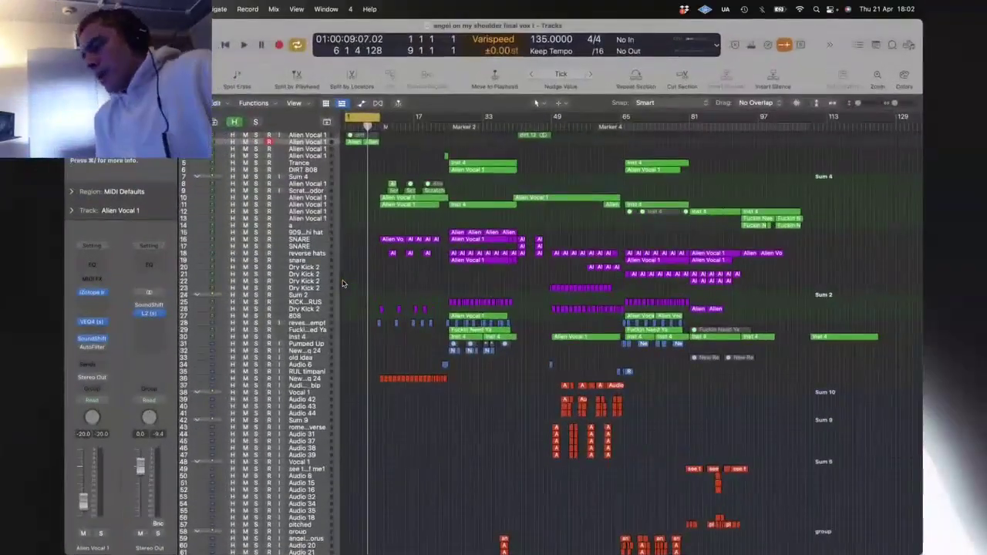
# Step: Select the first Alien Vocal 1 region at bar 1, play the intro from the start and raise the system volume
pyautogui.moveTo(387, 161); pyautogui.dragTo(351, 138)
pyautogui.click(387, 158)
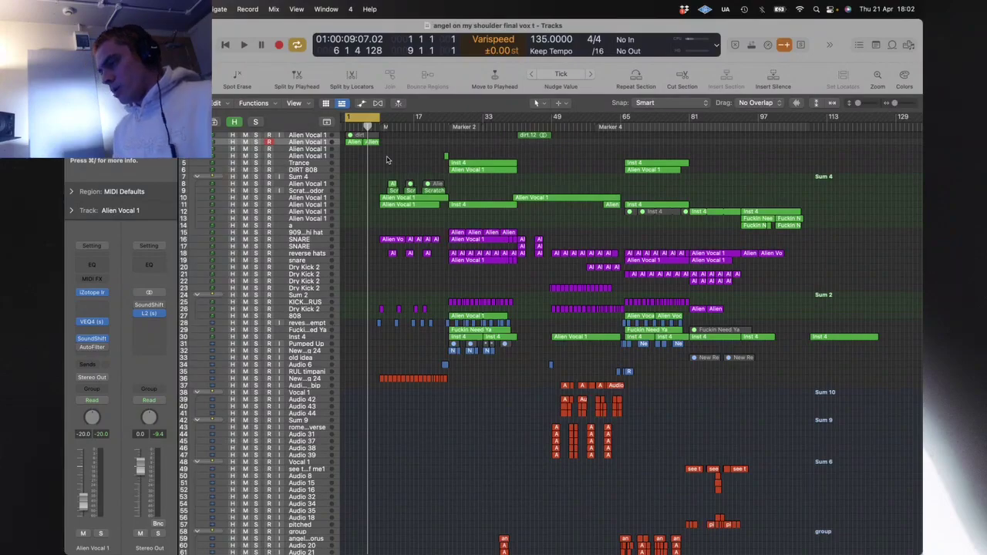
pyautogui.click(353, 145)
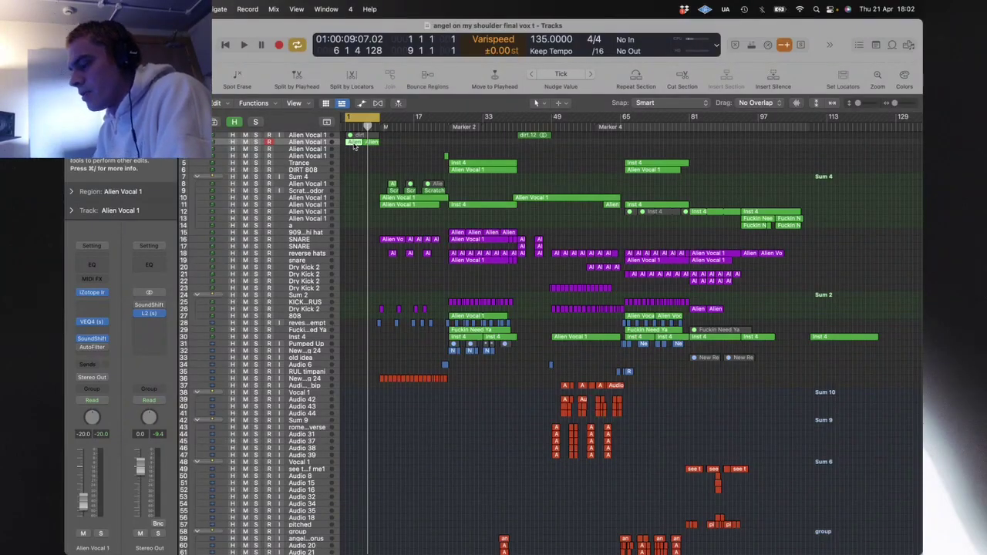
pyautogui.press('z')
pyautogui.press('z')
pyautogui.press('space')
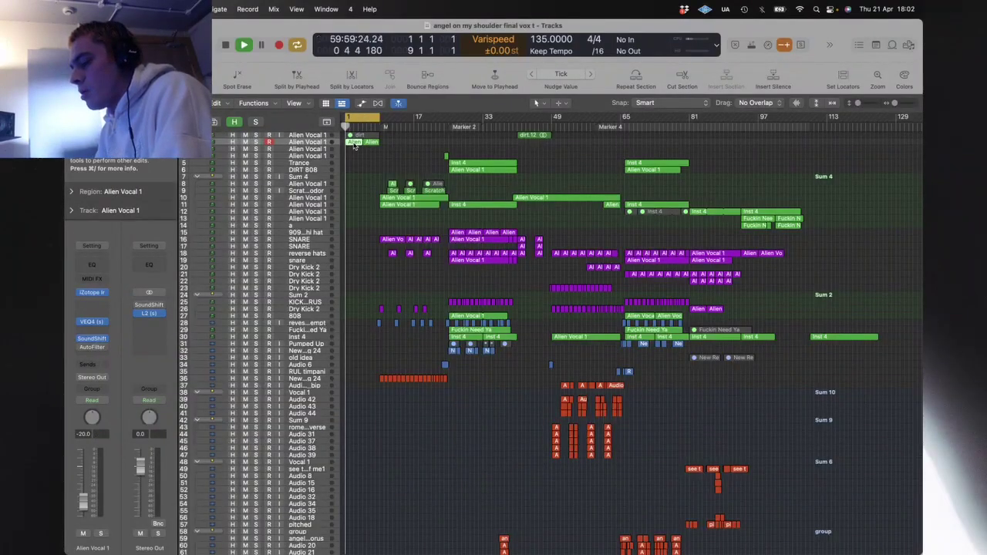
pyautogui.press('XF86AudioRaiseVolume')
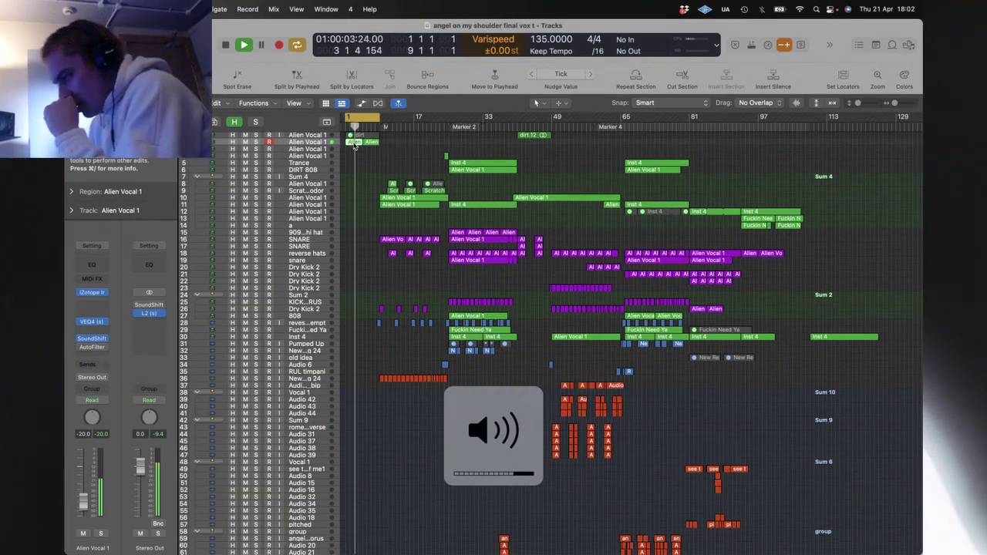
# Step: Check the Twitch Studio stream and chat for viewer reactions to the playback, and return to the Logic Pro project
pyautogui.hotkey('ctrl', 'Up')
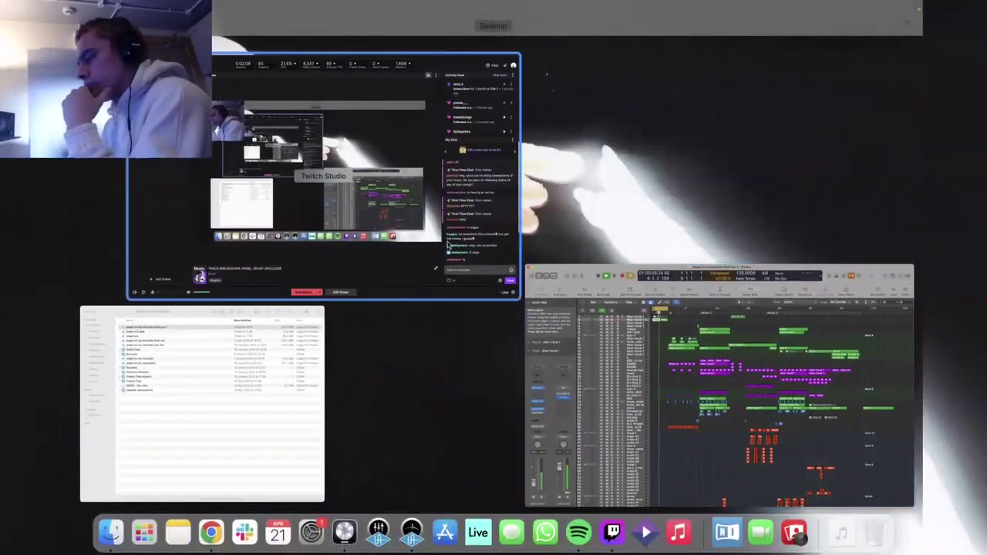
pyautogui.click(529, 270)
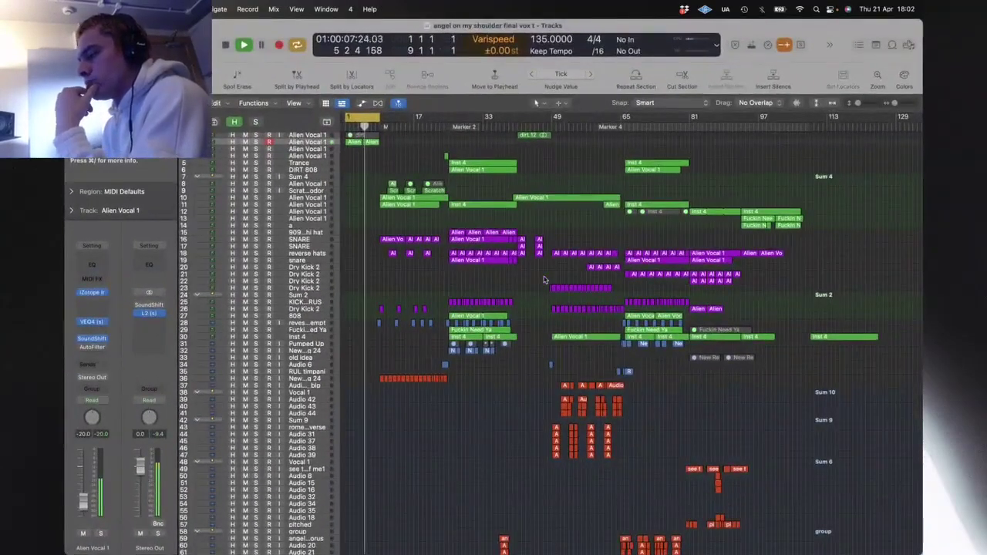
pyautogui.hotkey('ctrl', 'Up')
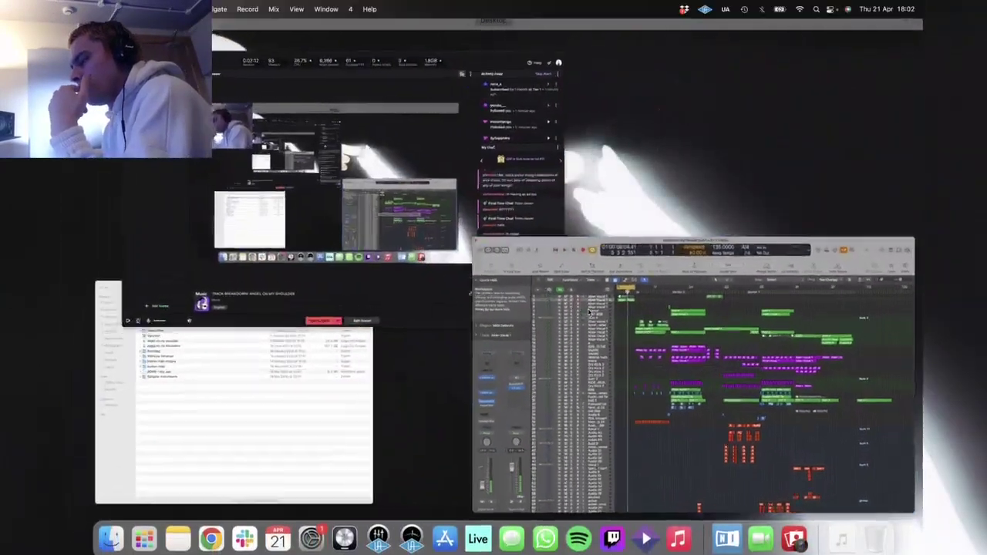
pyautogui.click(588, 311)
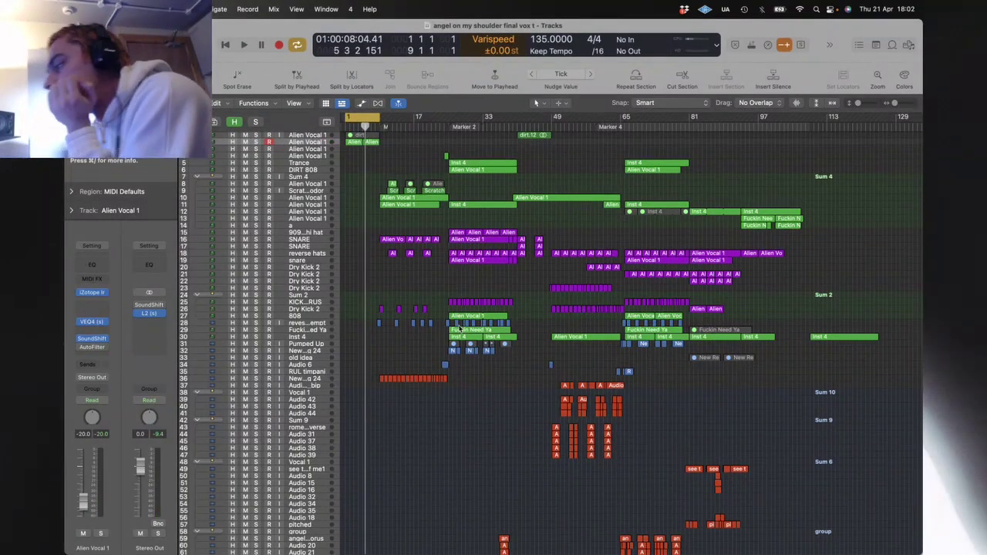
pyautogui.hotkey('ctrl', 'Up')
pyautogui.click(426, 306)
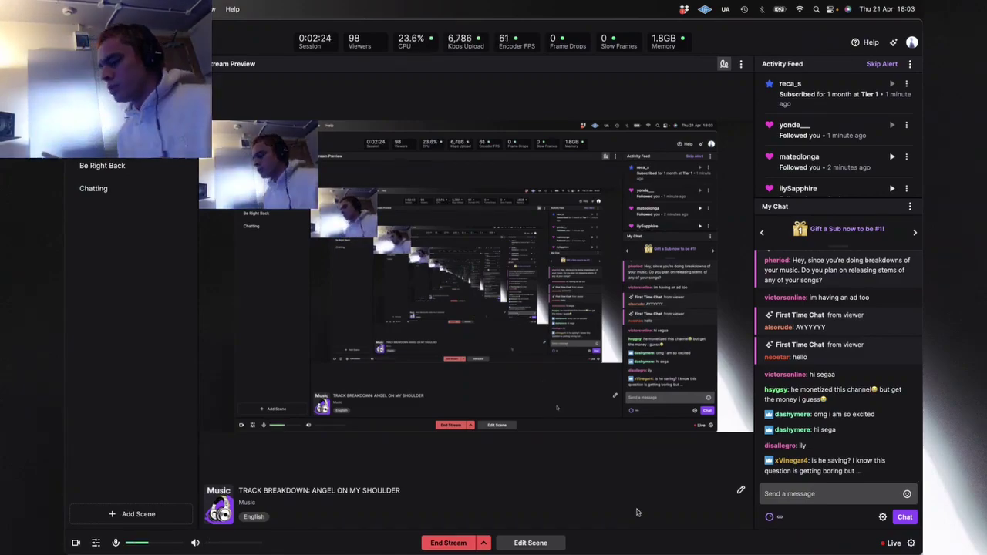
pyautogui.hotkey('ctrl', 'Up')
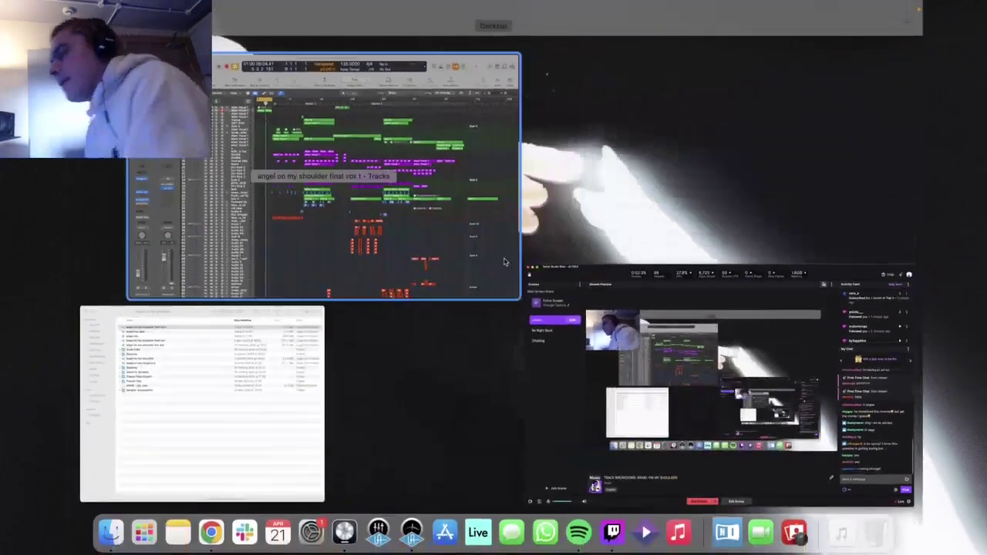
pyautogui.click(505, 263)
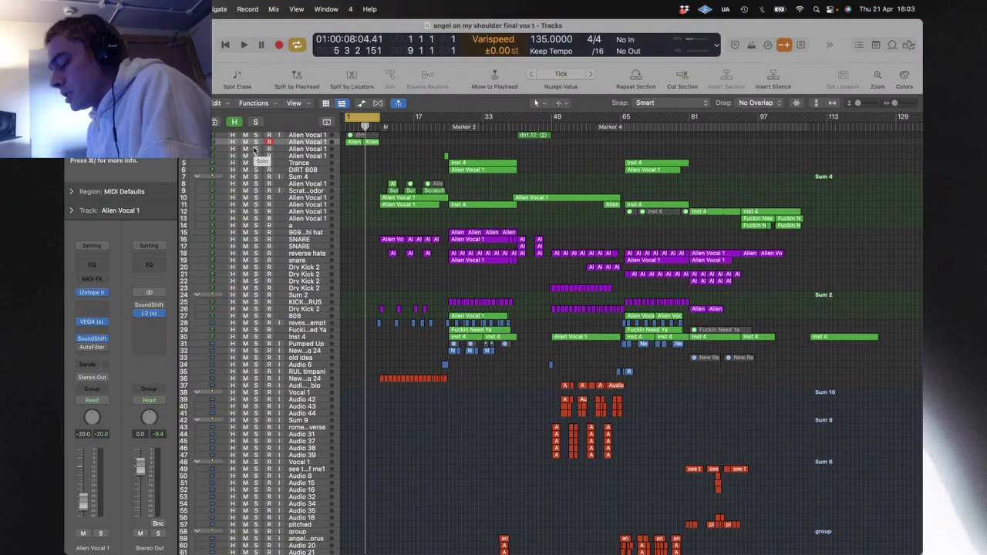
# Step: Play the Alien Vocal 1 intro again from the beginning of the project
pyautogui.press('Return')
pyautogui.press('space')
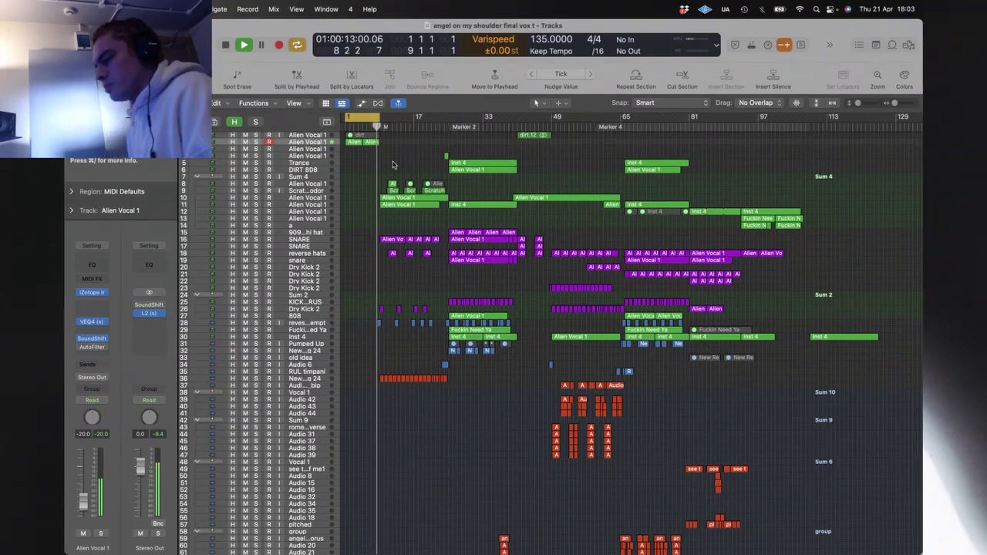
pyautogui.press('Return')
pyautogui.press('space')
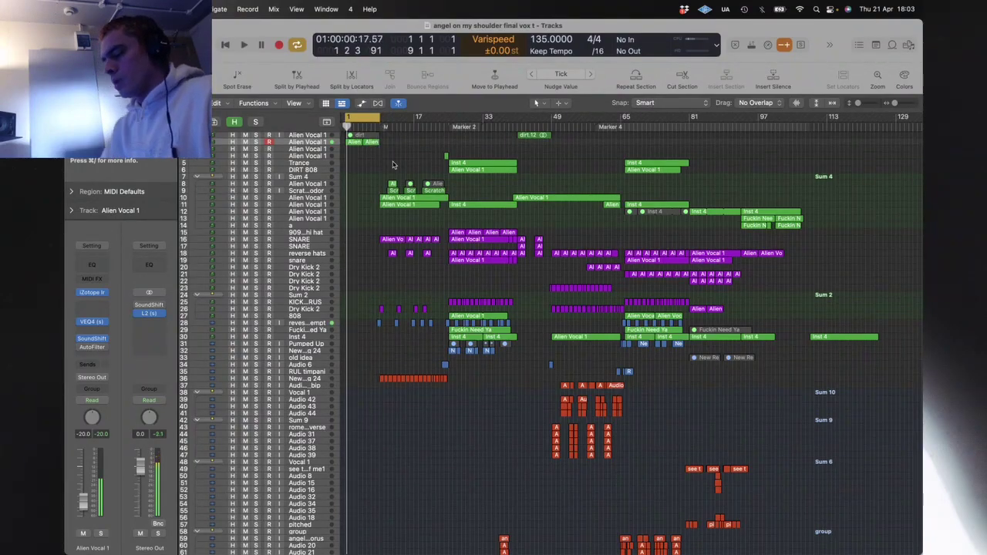
# Step: Duplicate the Alien Vocal 1 track with its settings and extend the sample selection to an earlier start in its iZotope Iris instrument
pyautogui.press('super+d')
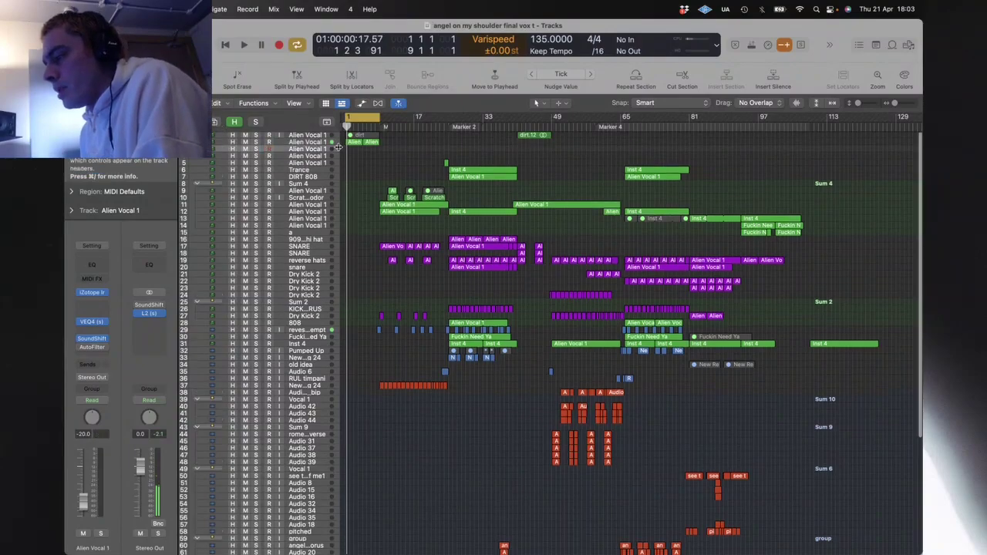
pyautogui.click(93, 294)
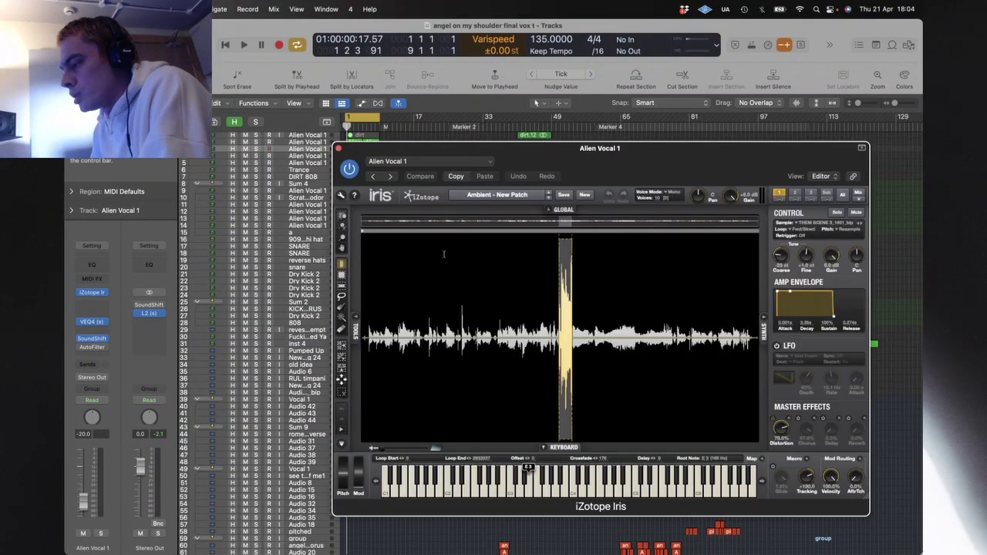
pyautogui.moveTo(558, 262); pyautogui.dragTo(526, 261)
# Step: Set the Iris sample's pitch mode to Fixed and its coarse tuning to 0 st
pyautogui.click(851, 231)
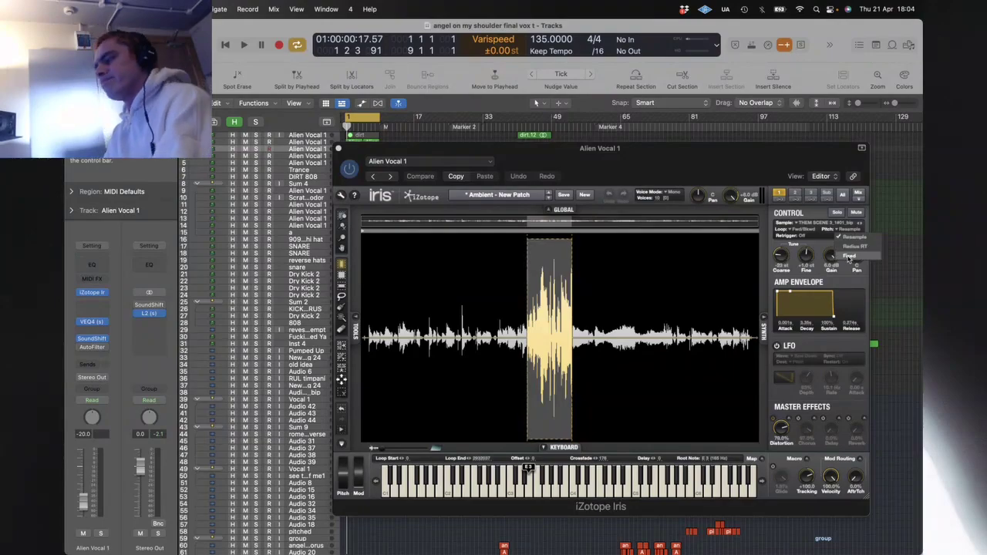
pyautogui.click(849, 257)
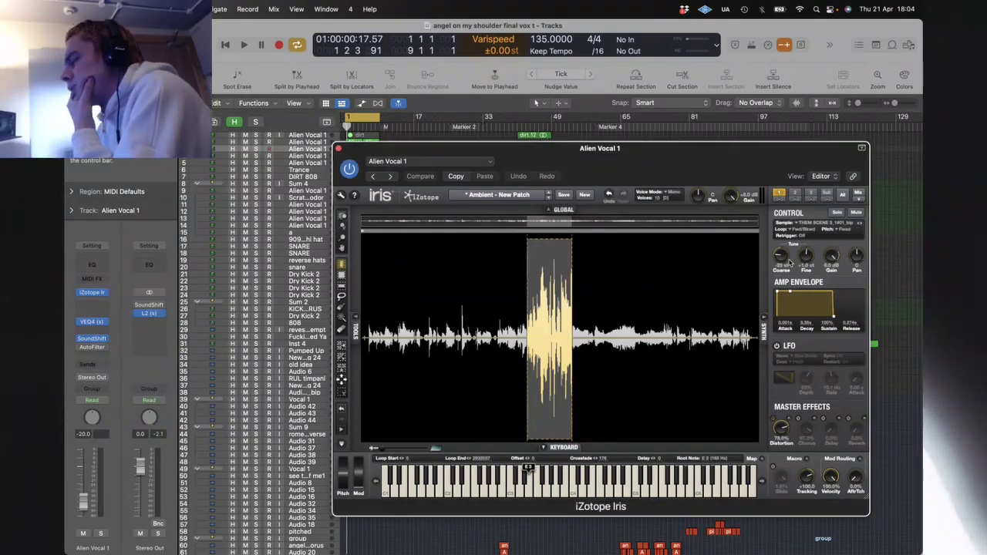
pyautogui.moveTo(781, 259); pyautogui.dragTo(783, 250)
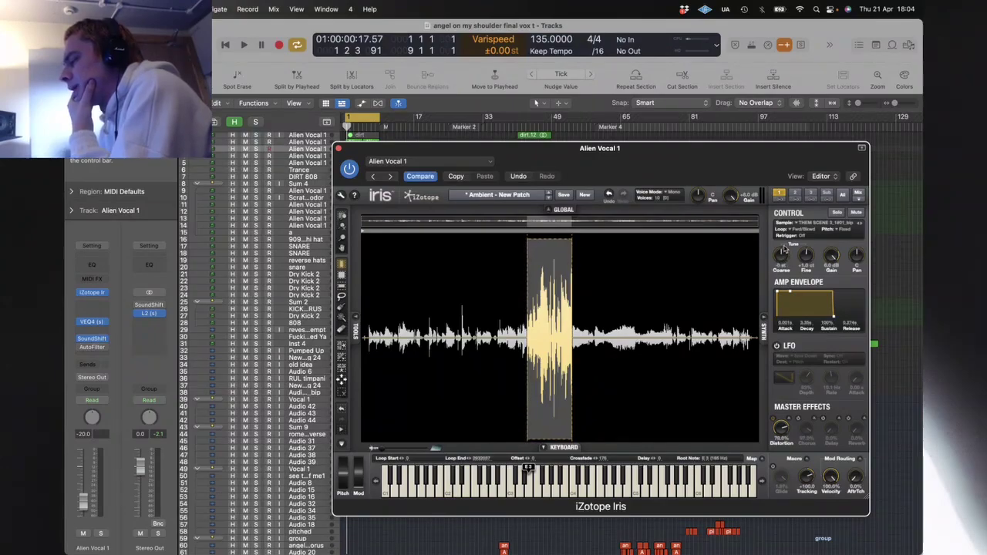
# Step: Read the latest viewer comments in the Twitch Studio chat and return to the Iris plug-in
pyautogui.hotkey('ctrl', 'Up')
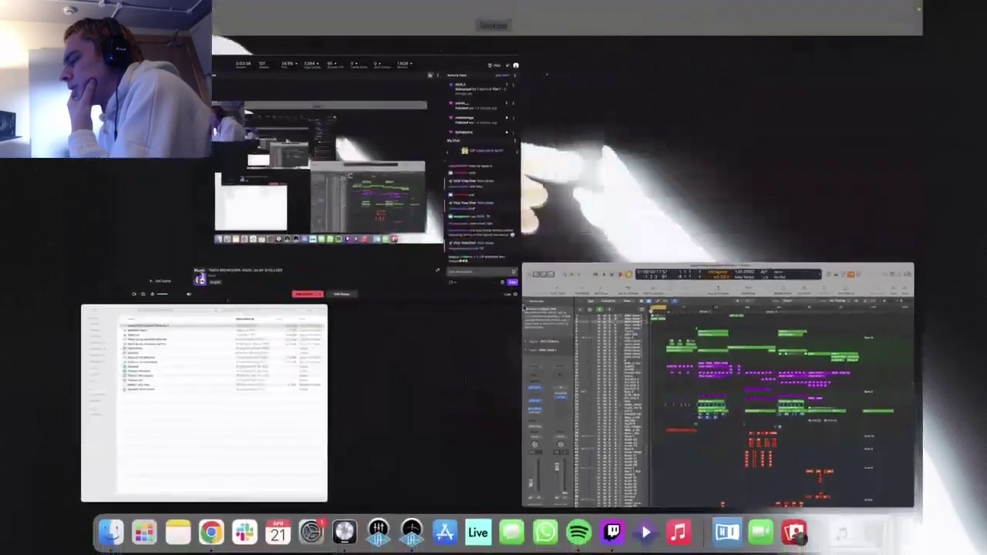
pyautogui.click(645, 391)
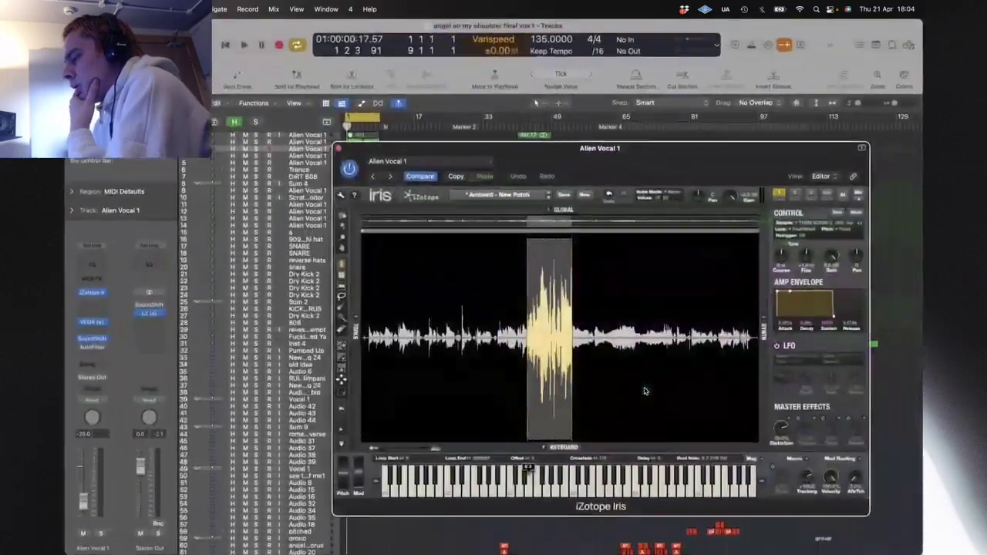
pyautogui.hotkey('ctrl', 'Up')
pyautogui.click(497, 251)
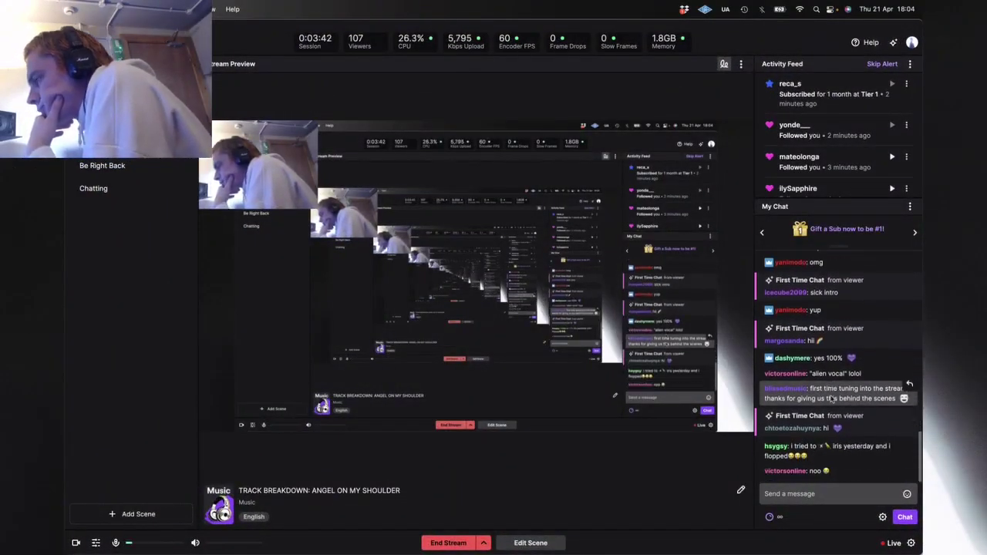
pyautogui.hotkey('ctrl', 'Up')
pyautogui.click(401, 215)
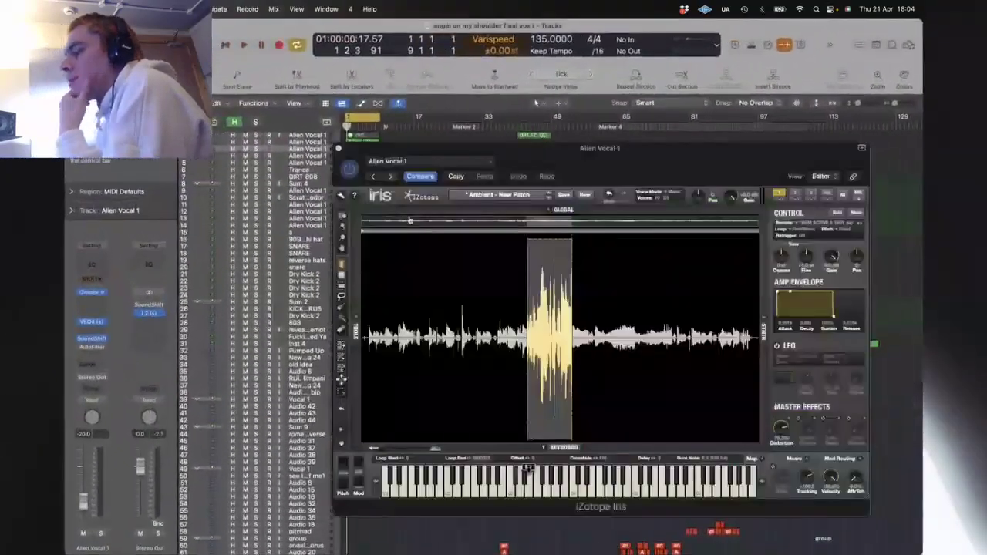
# Step: Turn off the Iris distortion and bypass the VEQ4 and SoundShift inserts, auditioning the selected sample on D2 with Musical Typing
pyautogui.click(774, 420)
pyautogui.press('super+k')
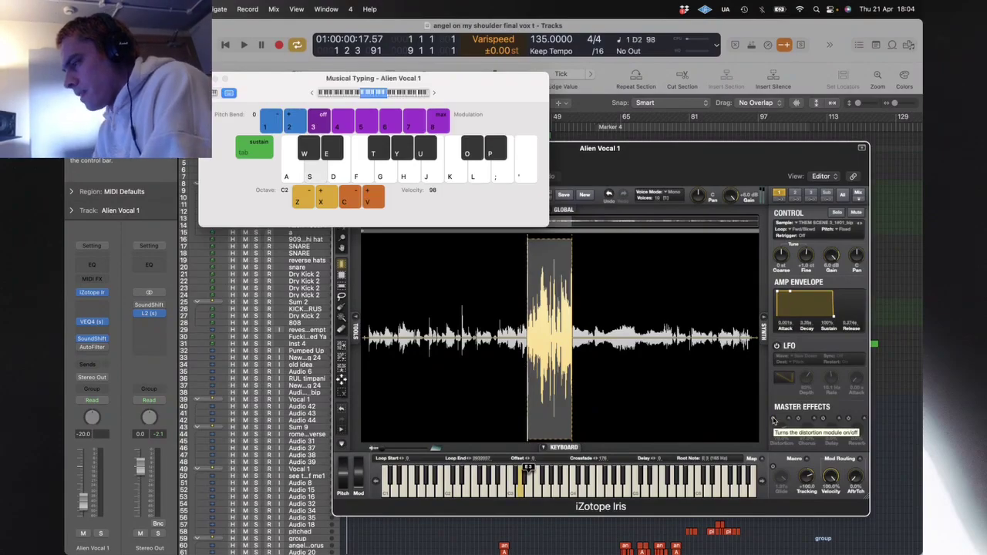
pyautogui.press('s')
pyautogui.press('s')
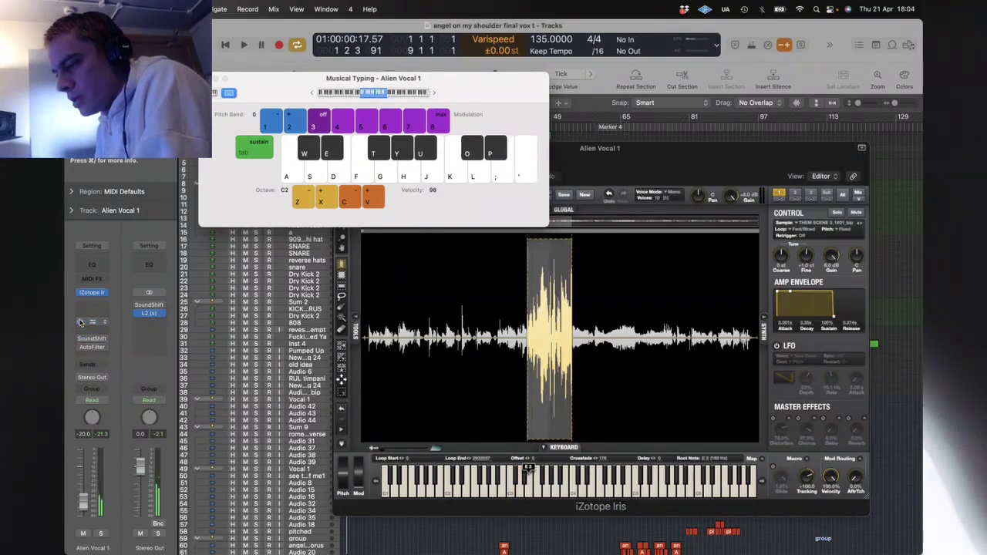
pyautogui.press('s')
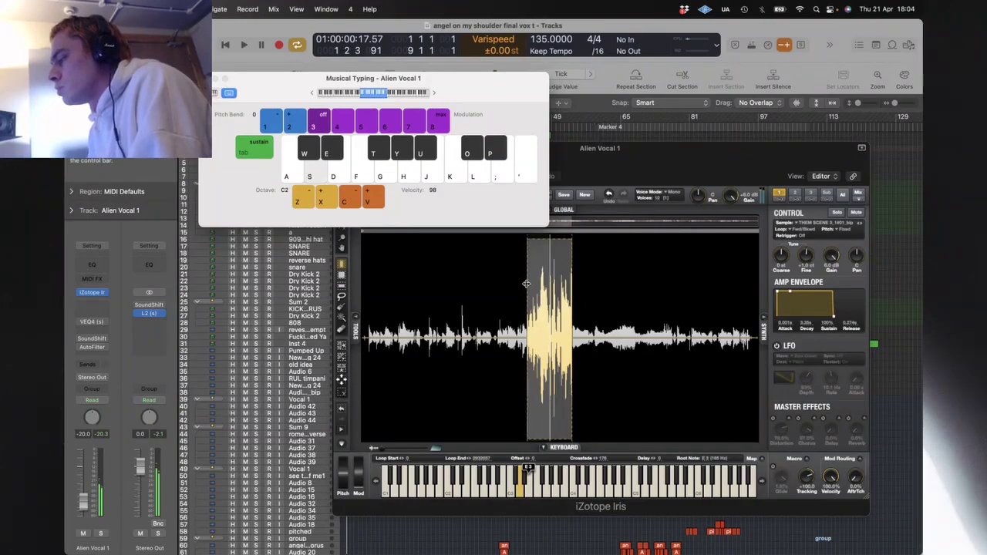
pyautogui.scroll(5, 526, 283)
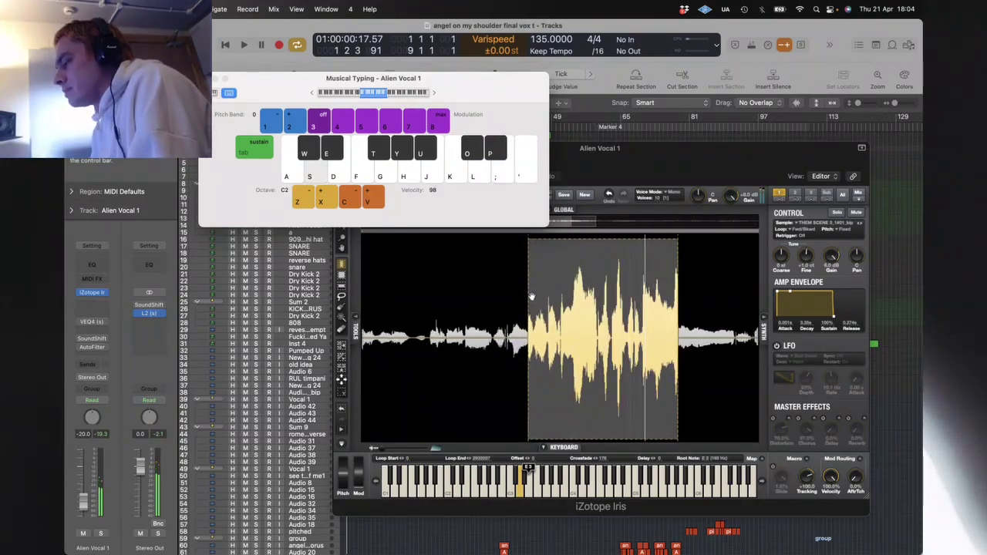
# Step: Move the start of the Iris sample selection to the short peak just before the loudest section and audition it on D2
pyautogui.moveTo(532, 296); pyautogui.dragTo(610, 285)
pyautogui.scroll(4, 632, 284)
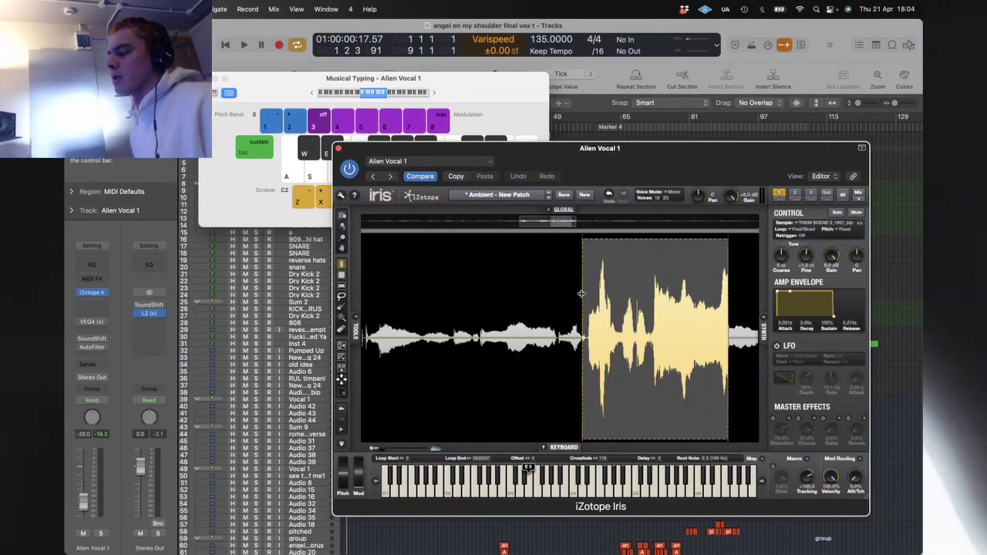
pyautogui.moveTo(581, 294); pyautogui.dragTo(634, 293)
pyautogui.press('d')
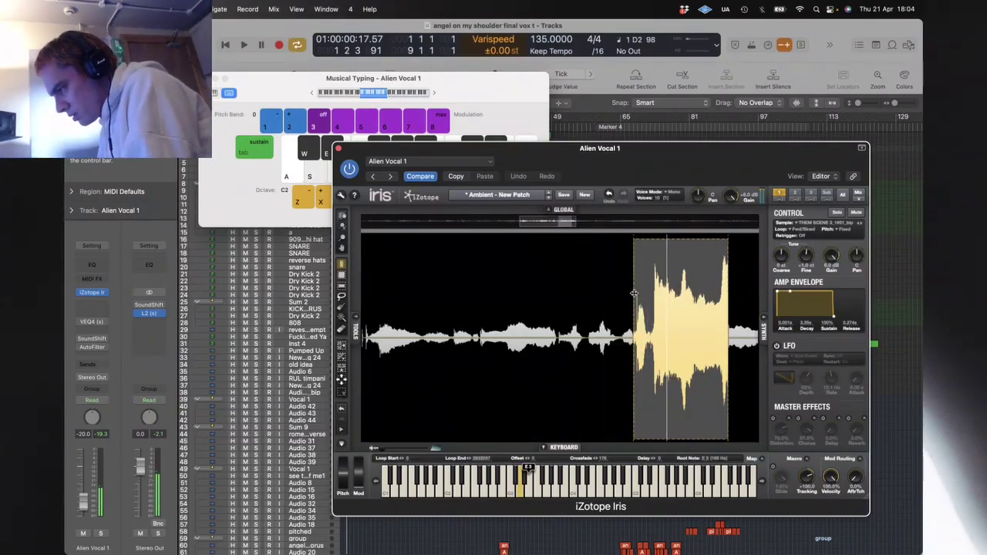
# Step: Revert Iris to the saved settings with Compare, turn off its distortion and audition the resampled selection on D3
pyautogui.click(418, 177)
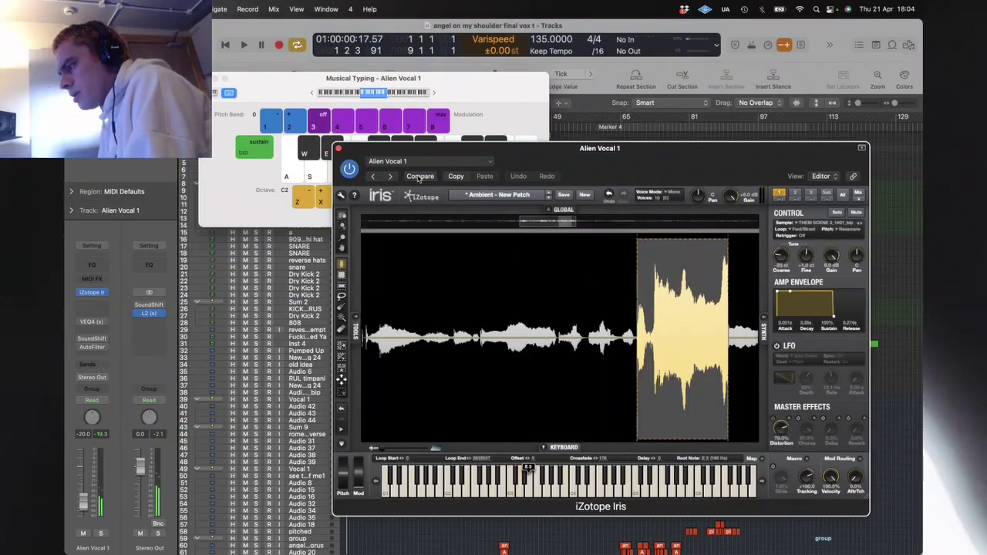
pyautogui.click(779, 423)
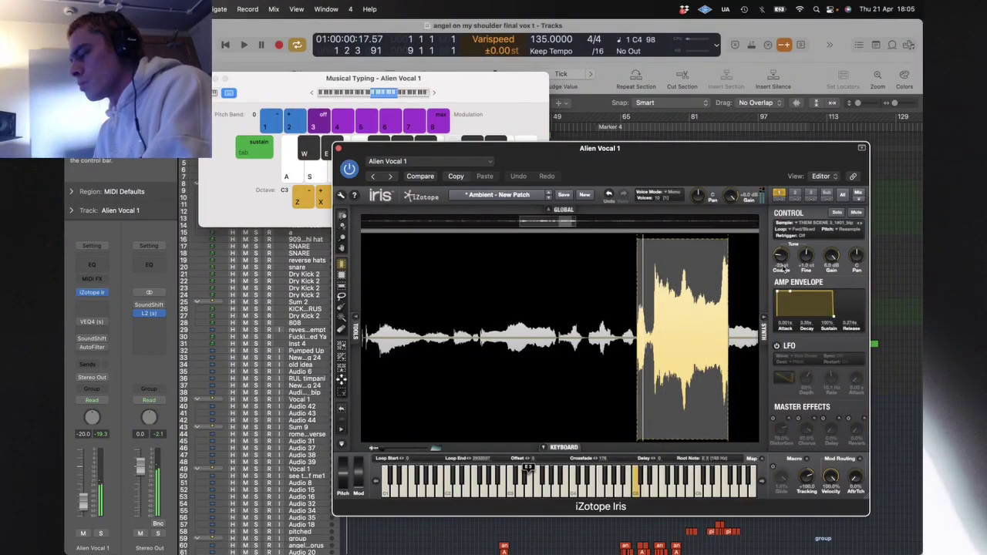
pyautogui.press('s')
pyautogui.press('s')
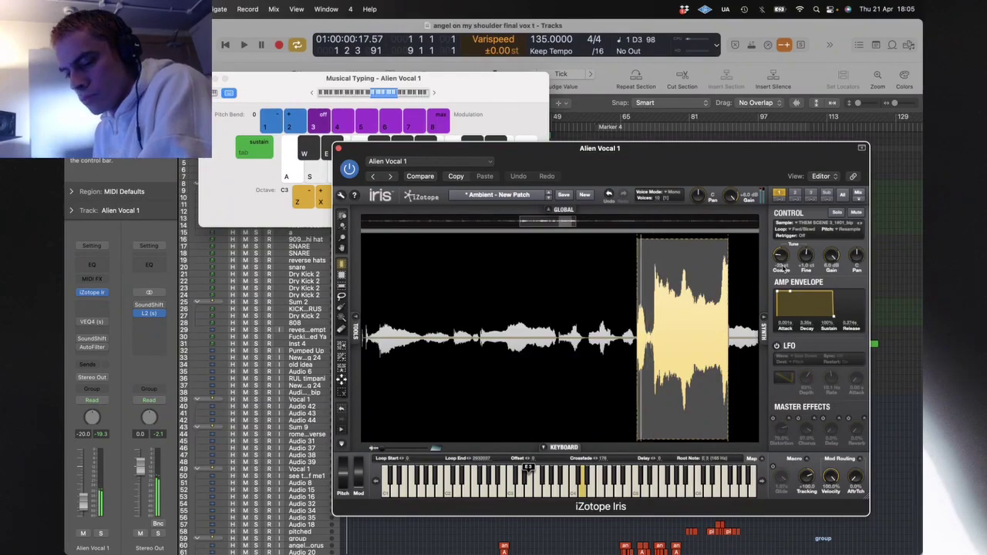
pyautogui.press('s')
pyautogui.press('s')
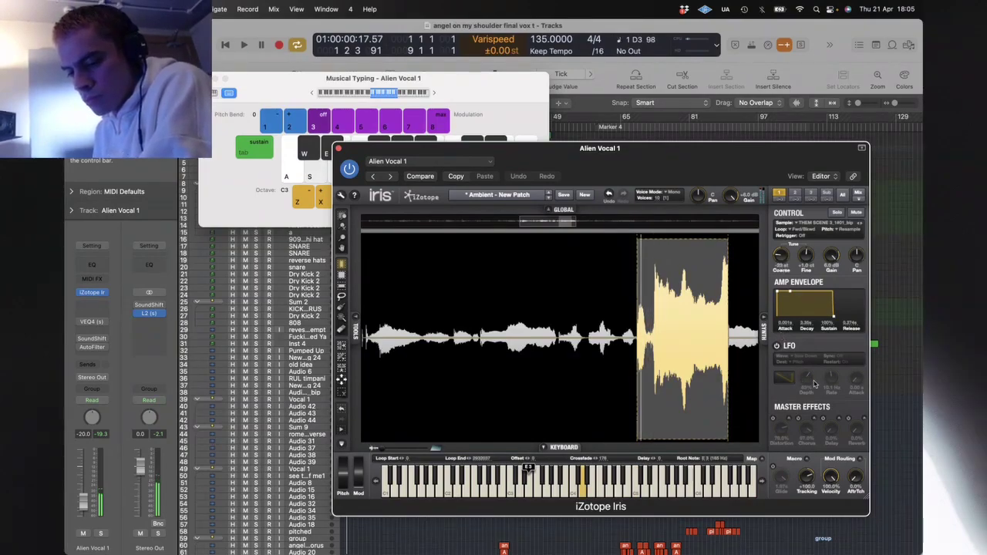
# Step: Turn the Iris distortion back on and audition the sound on D3, G3 and A3 with Musical Typing
pyautogui.press('s')
pyautogui.press('s')
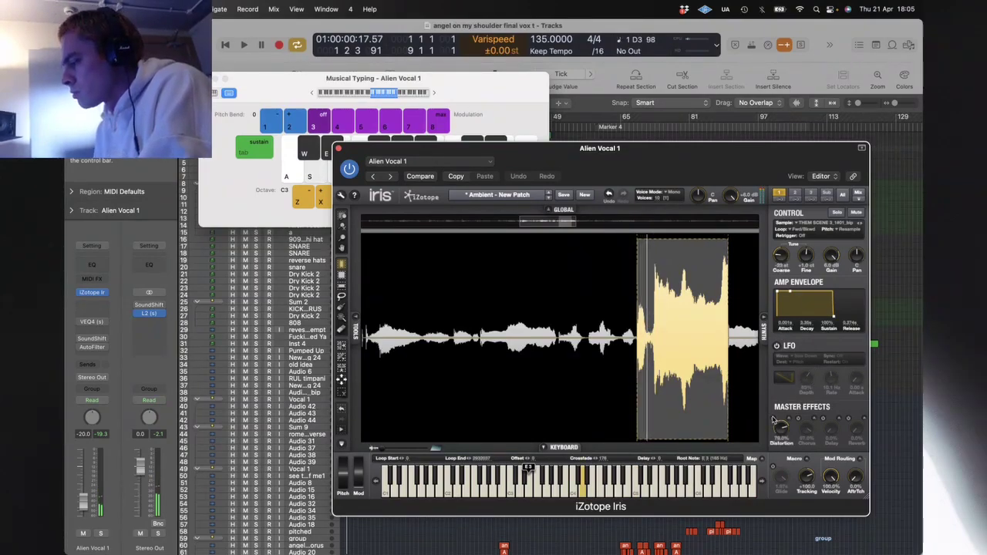
pyautogui.press('s')
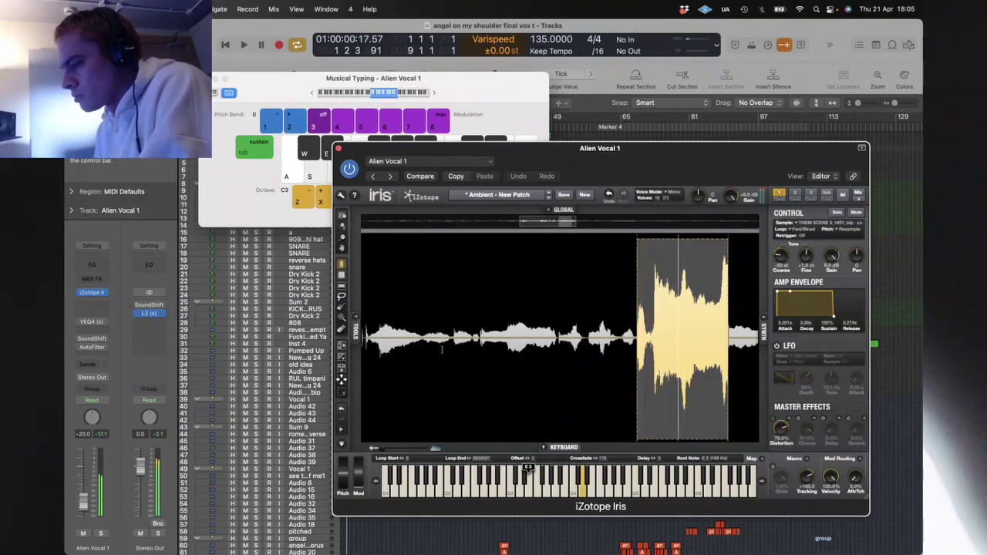
pyautogui.press('s')
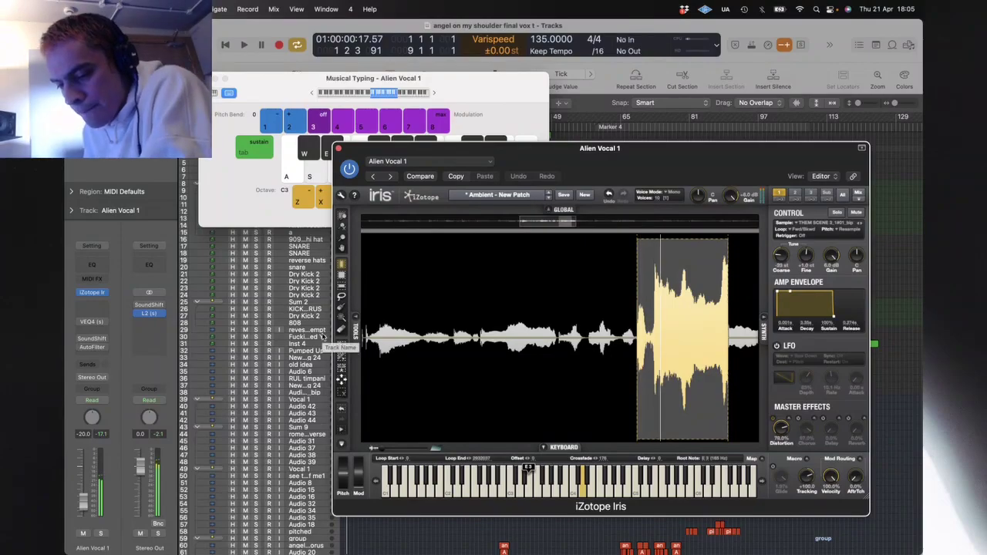
pyautogui.press('s')
pyautogui.press('g')
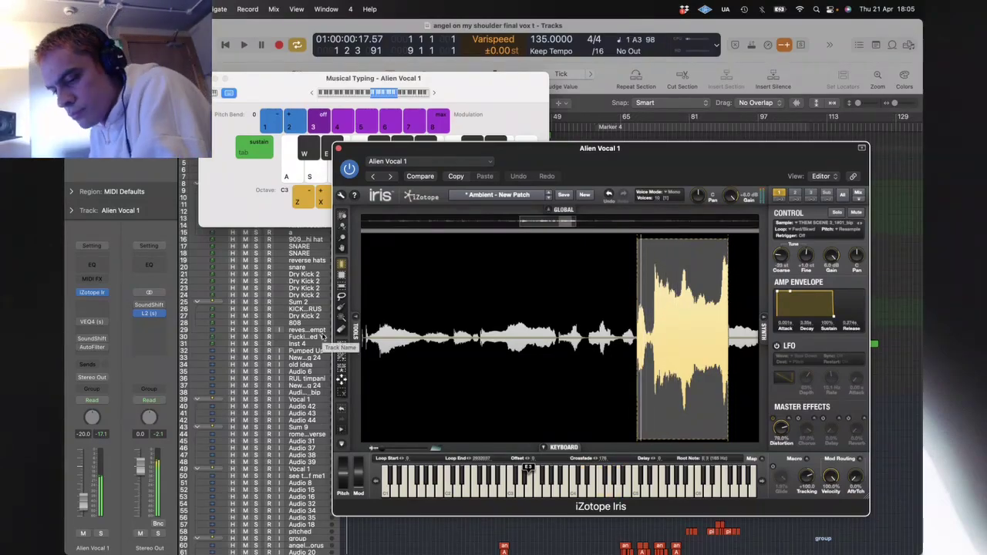
pyautogui.press('g')
pyautogui.press('h')
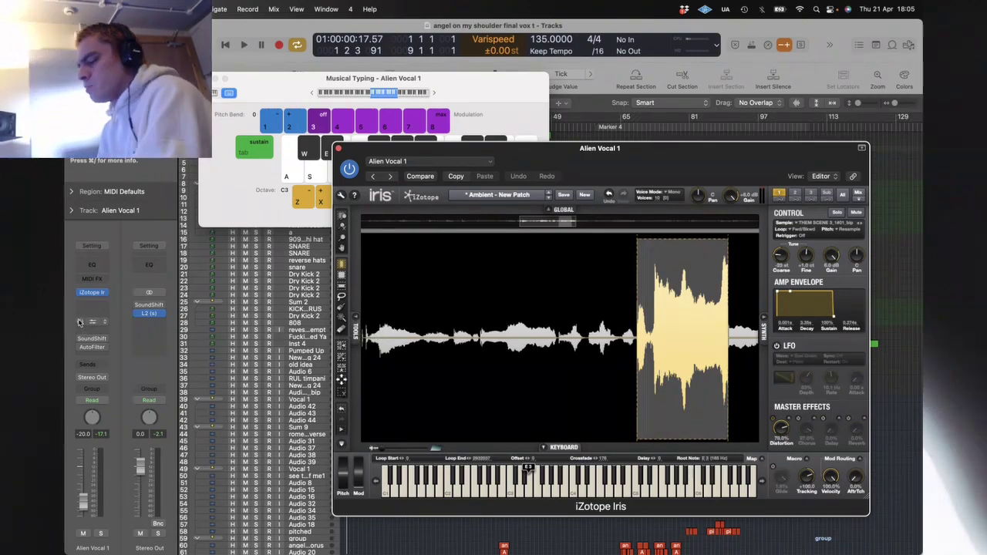
# Step: Re-enable the VEQ4 insert on the duplicated Alien Vocal 1 track and audition the sound on D3
pyautogui.click(80, 322)
pyautogui.press('s')
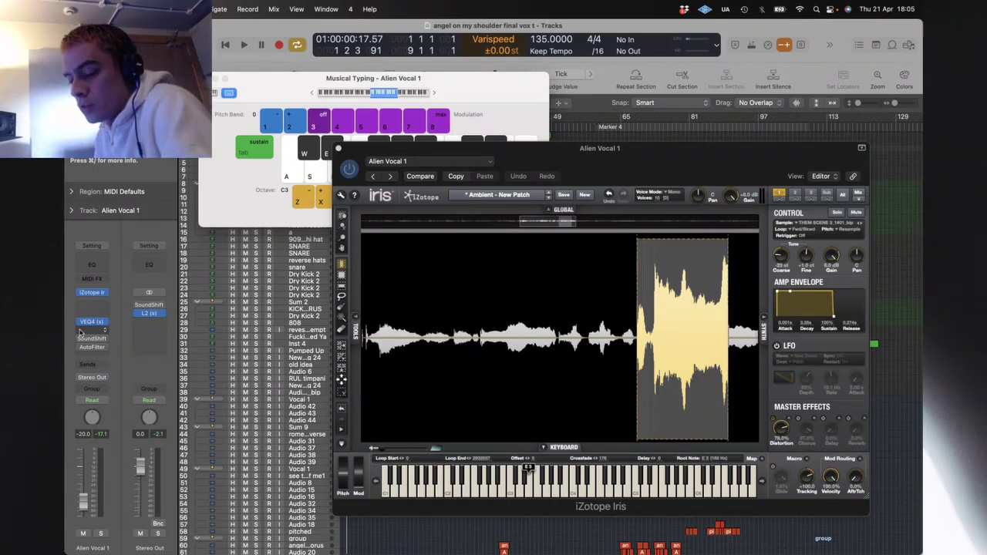
pyautogui.hotkey('ctrl', 'Up')
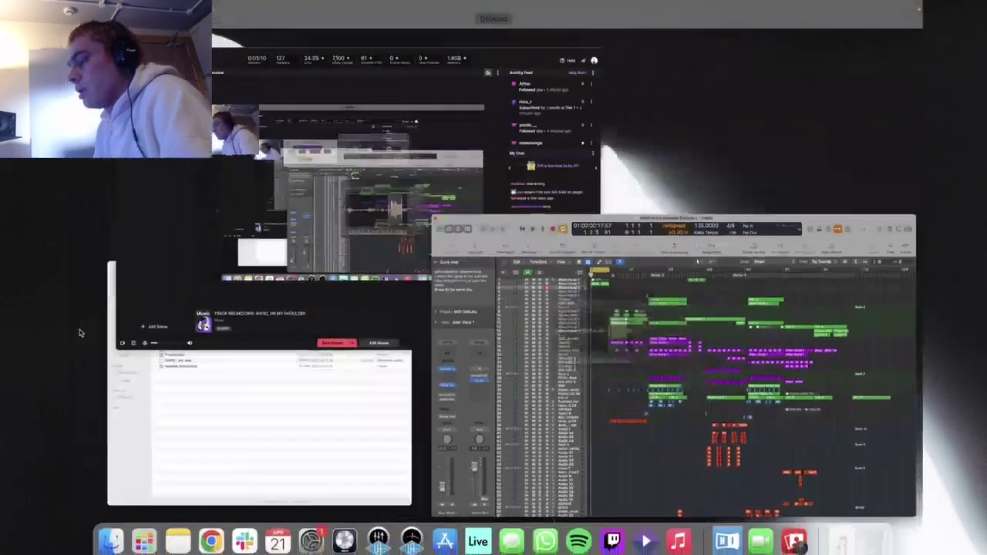
pyautogui.click(584, 358)
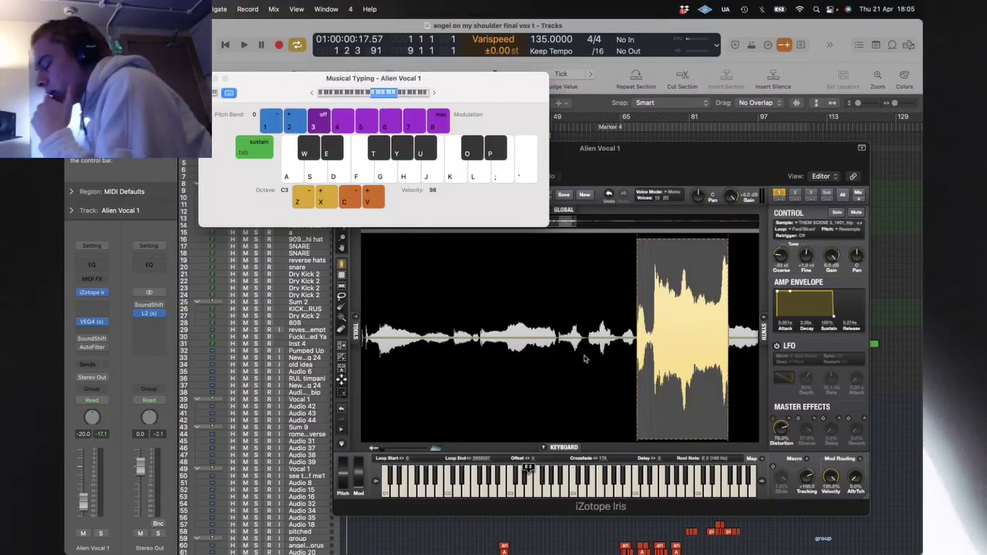
pyautogui.press('k')
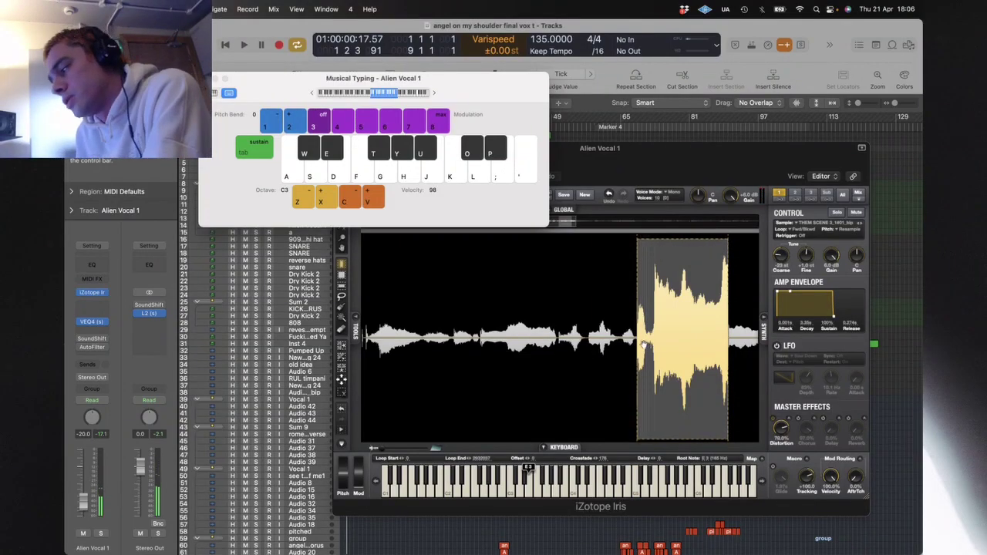
pyautogui.press('s')
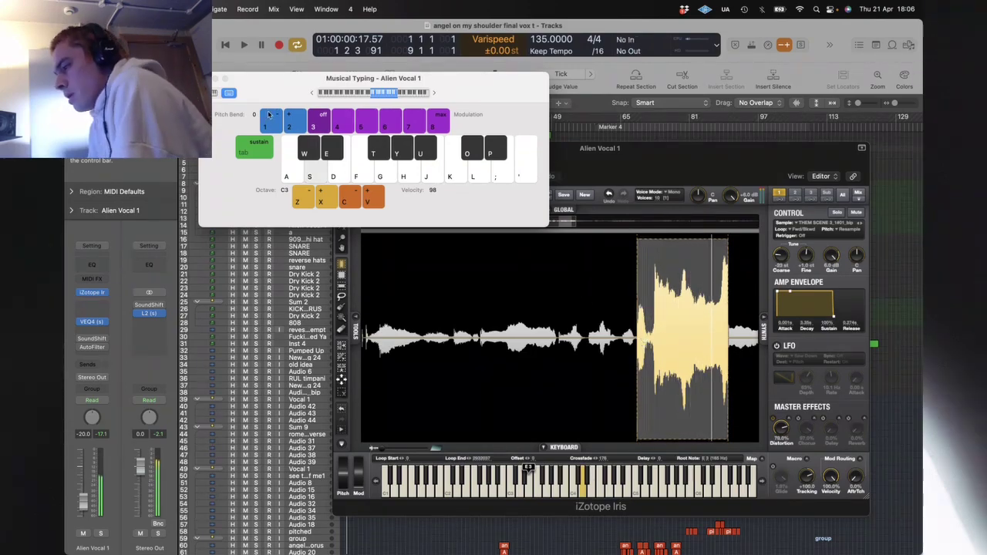
# Step: Close the Musical Typing and Iris windows and zoom in on the three intro regions of the first two tracks
pyautogui.press('super+k')
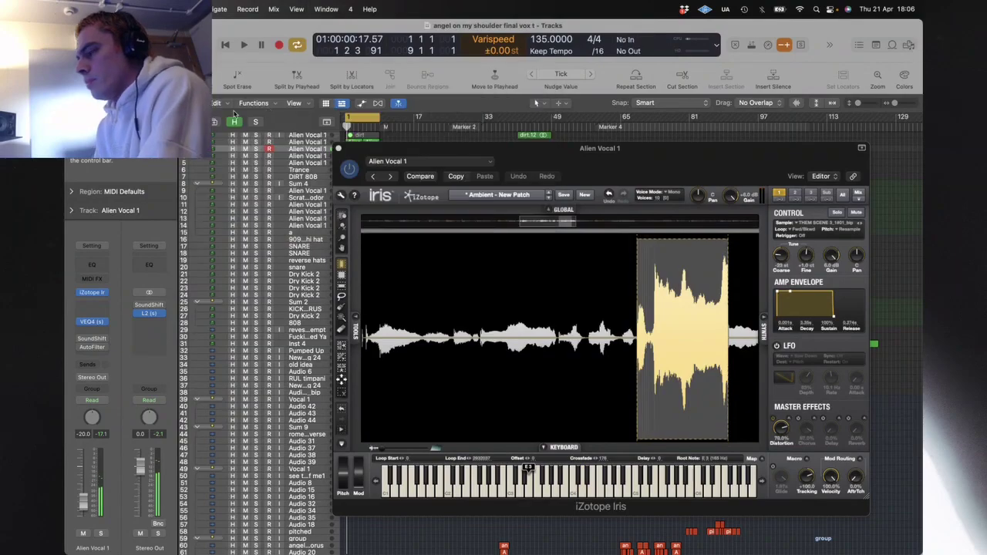
pyautogui.click(337, 148)
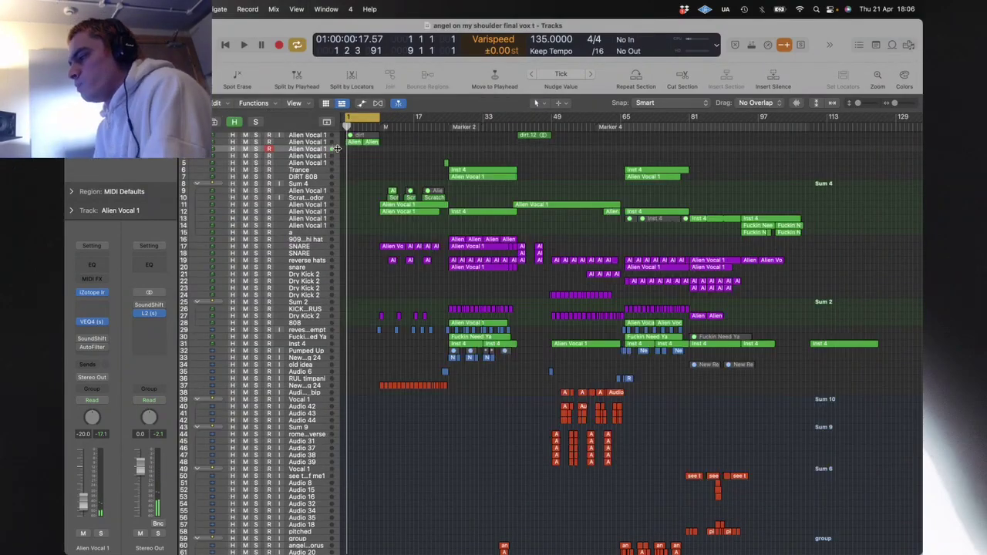
pyautogui.moveTo(375, 171); pyautogui.dragTo(349, 137)
pyautogui.press('z')
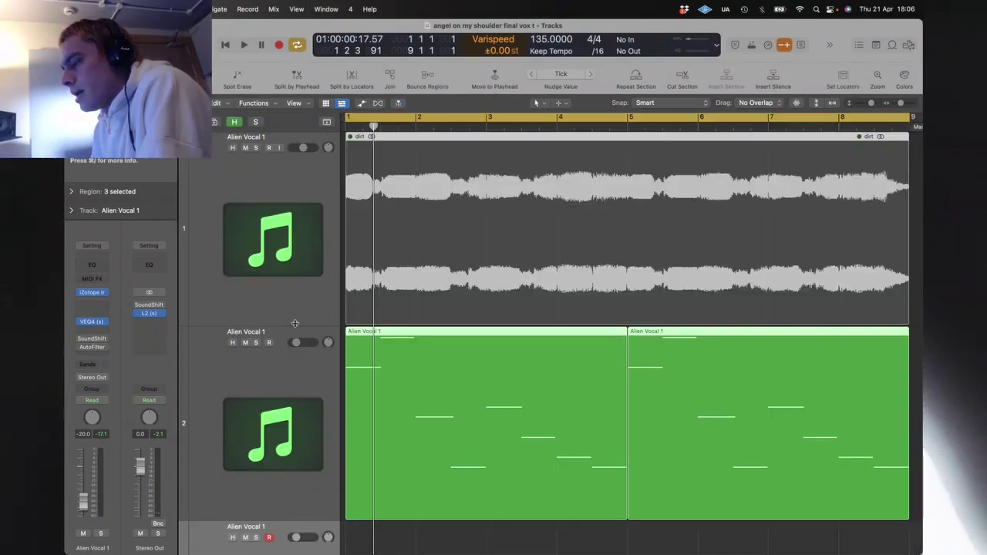
# Step: Solo the second Alien Vocal 1 track and play its intro regions
pyautogui.click(255, 343)
pyautogui.scroll(-3, 368, 412)
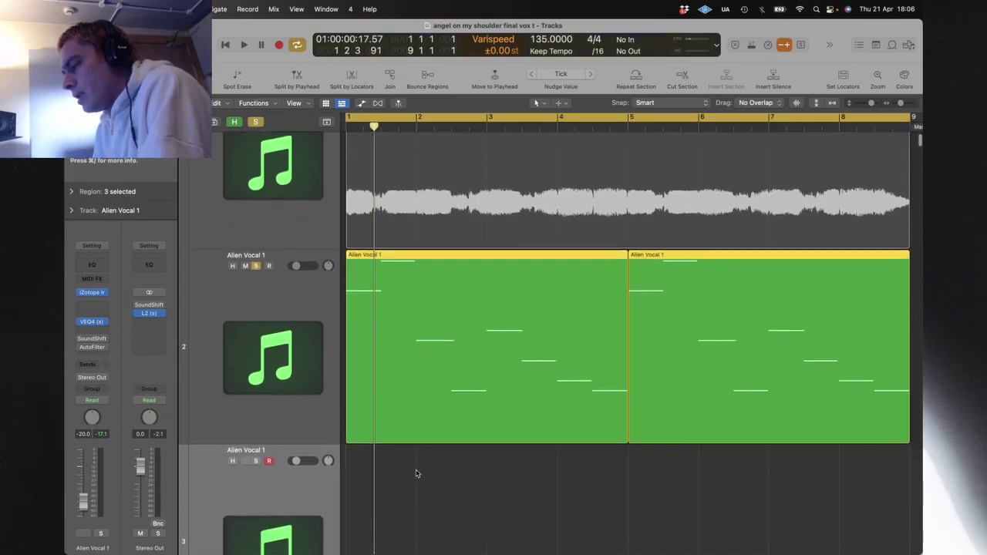
pyautogui.press('space')
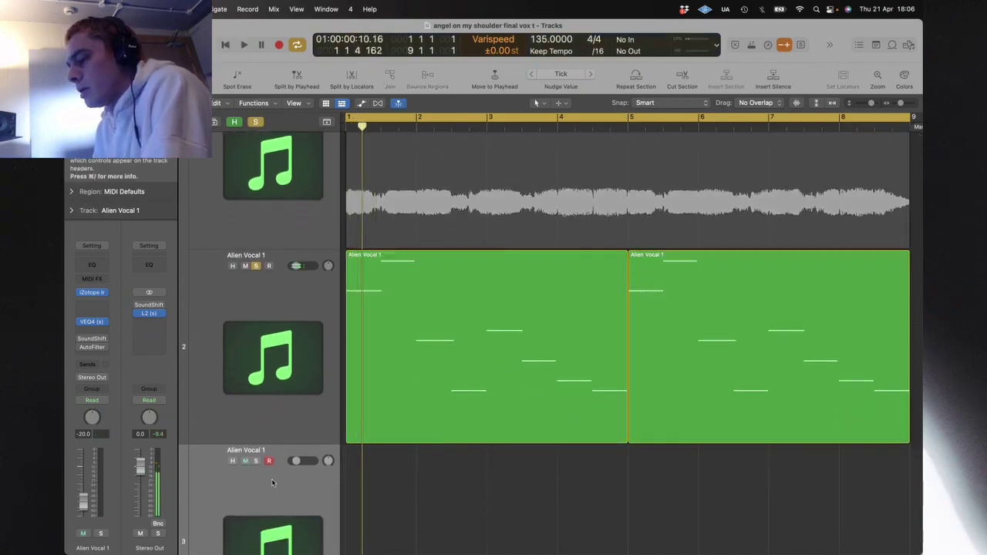
# Step: Bypass VEQ4 and SoundShift on the soloed Alien Vocal 1 track, turn off its Iris distortion and play the regions
pyautogui.scroll(-3, 271, 483)
pyautogui.click(266, 245)
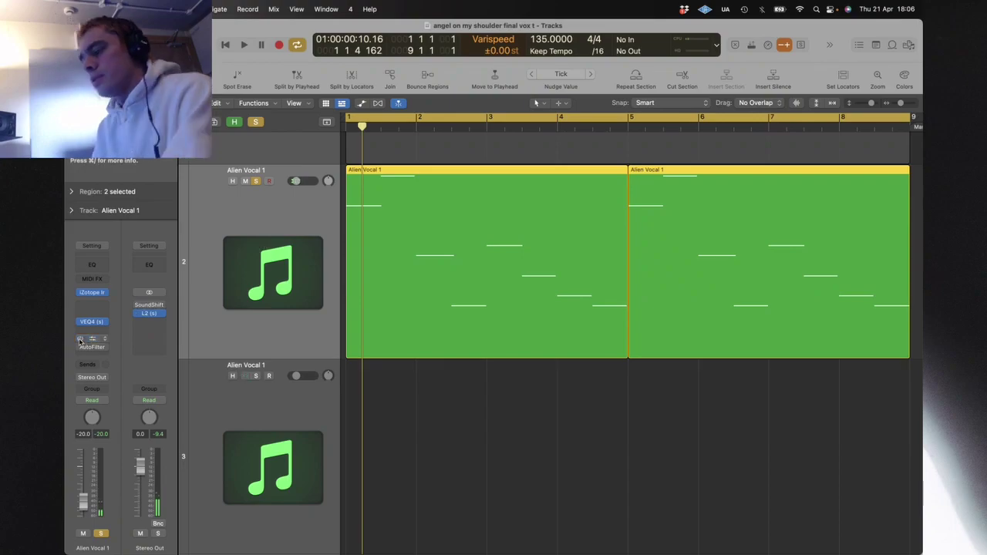
pyautogui.click(92, 293)
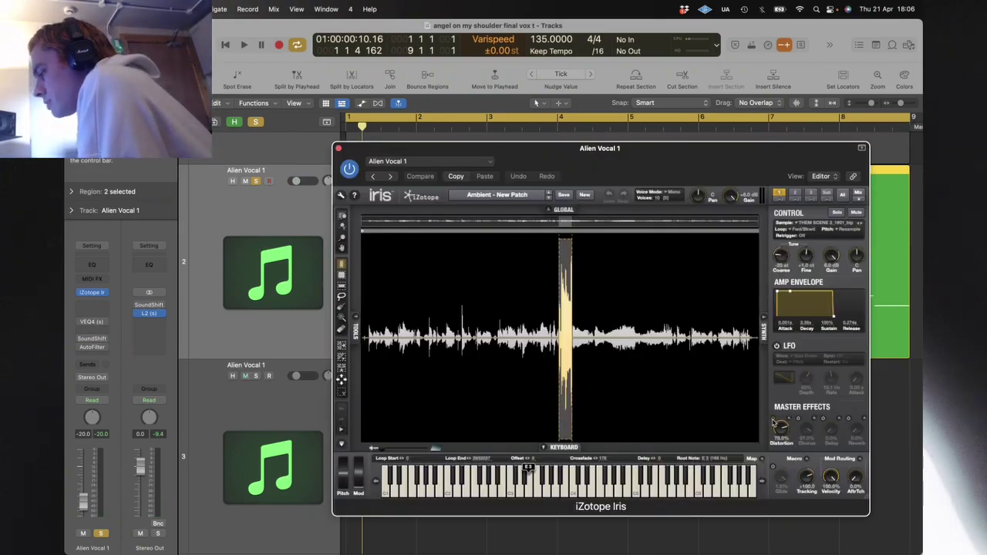
pyautogui.click(774, 421)
pyautogui.press('space')
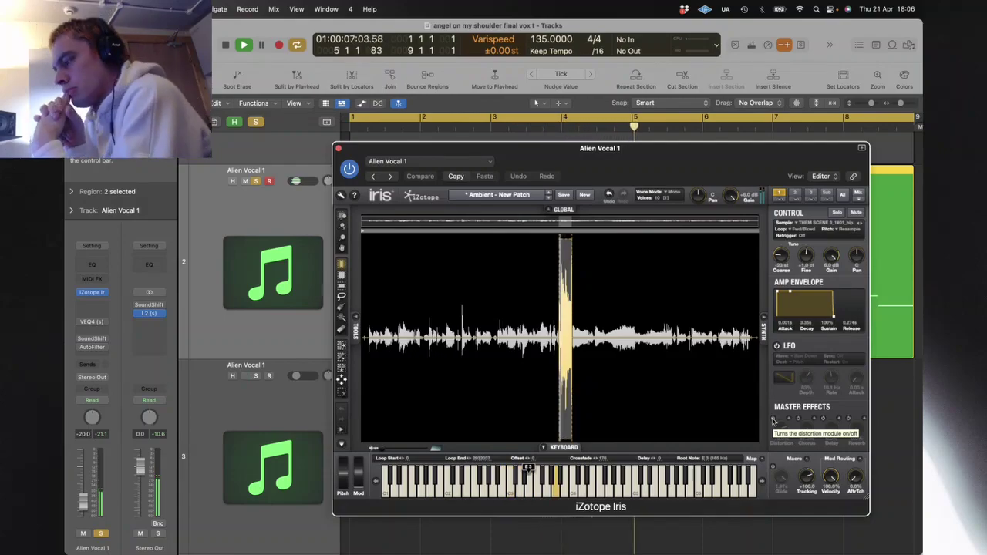
pyautogui.press('space')
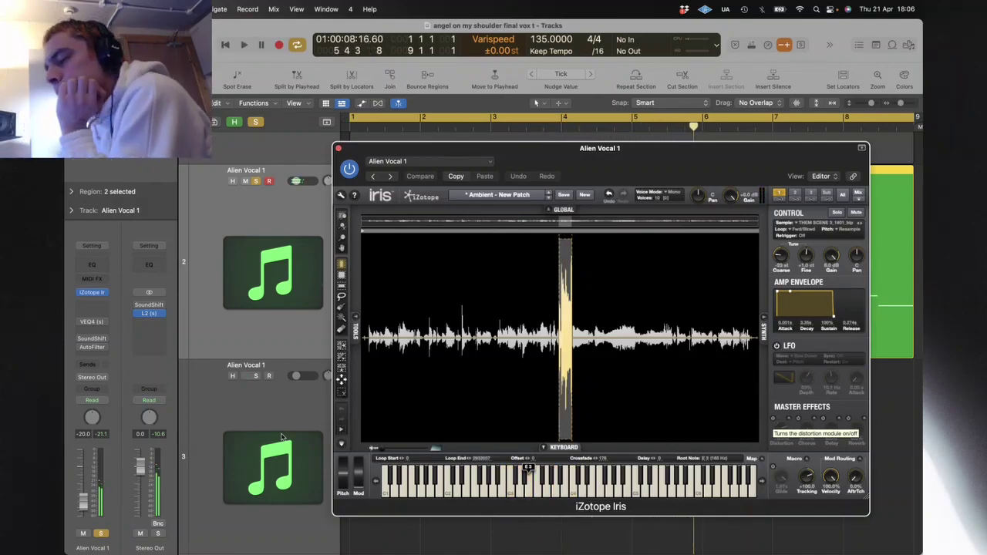
# Step: Re-enable the SoundShift insert on the soloed track and play the regions to hear its effect
pyautogui.click(79, 340)
pyautogui.press('space')
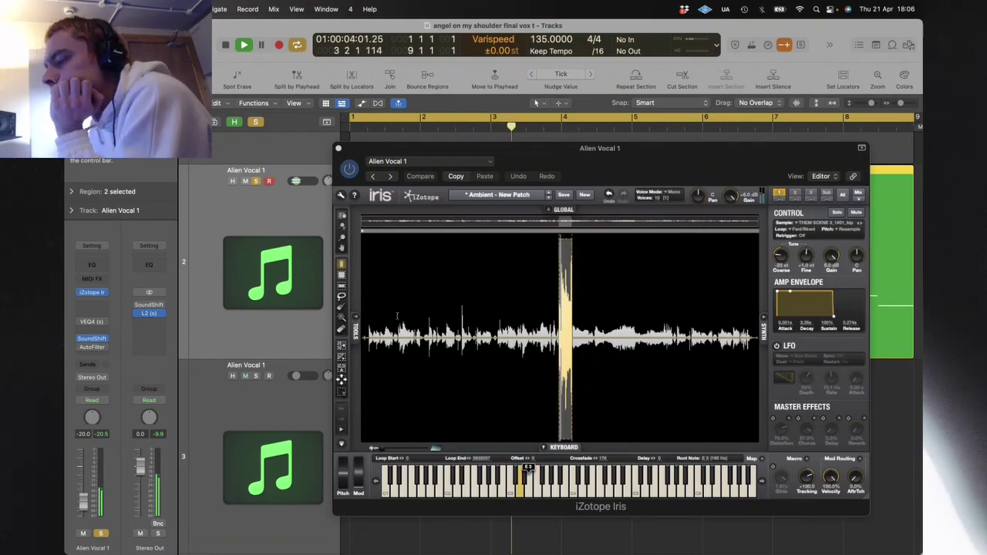
pyautogui.press('space')
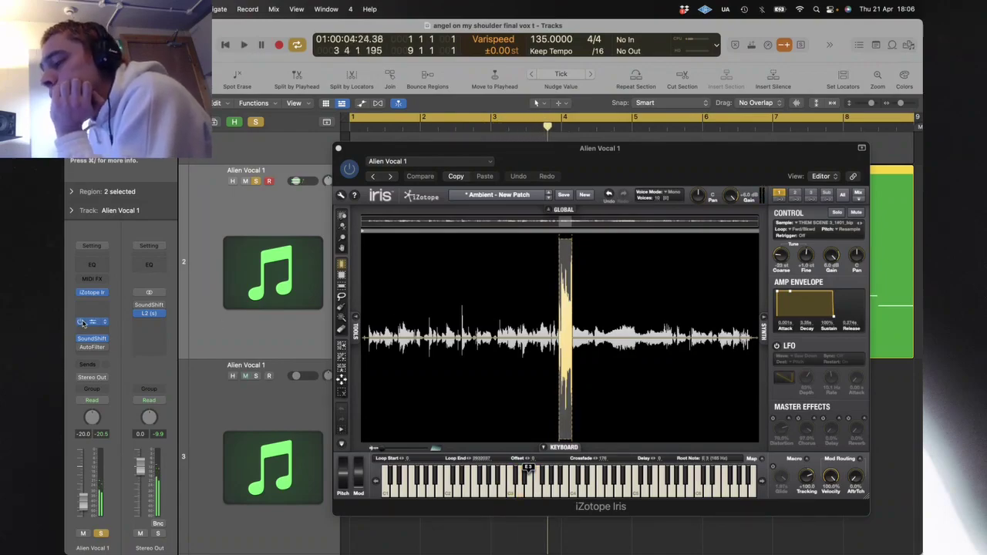
# Step: Re-enable the VEQ4 insert, tweak its HMF gain knob slightly and play the regions through it, closing the equalizer window
pyautogui.click(93, 322)
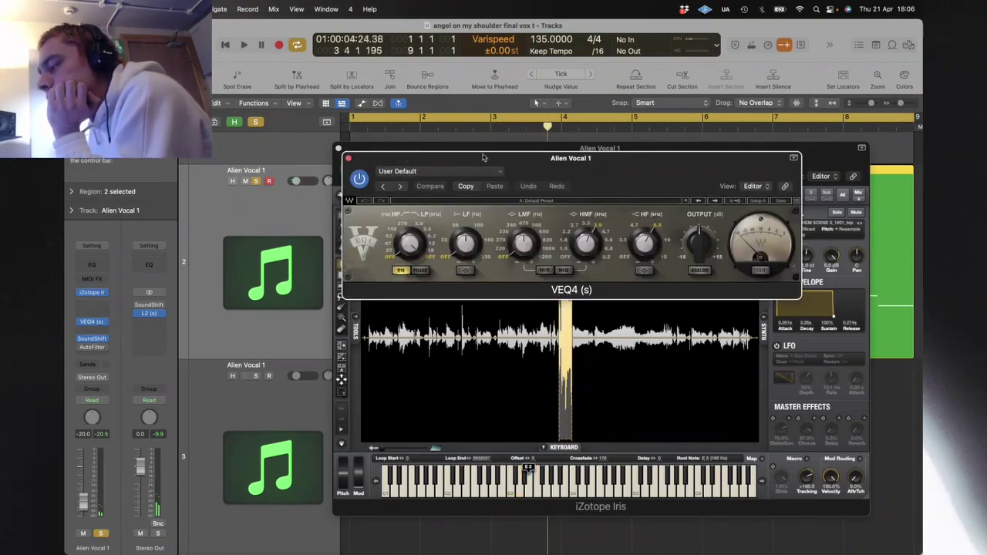
pyautogui.moveTo(595, 254); pyautogui.dragTo(593, 243)
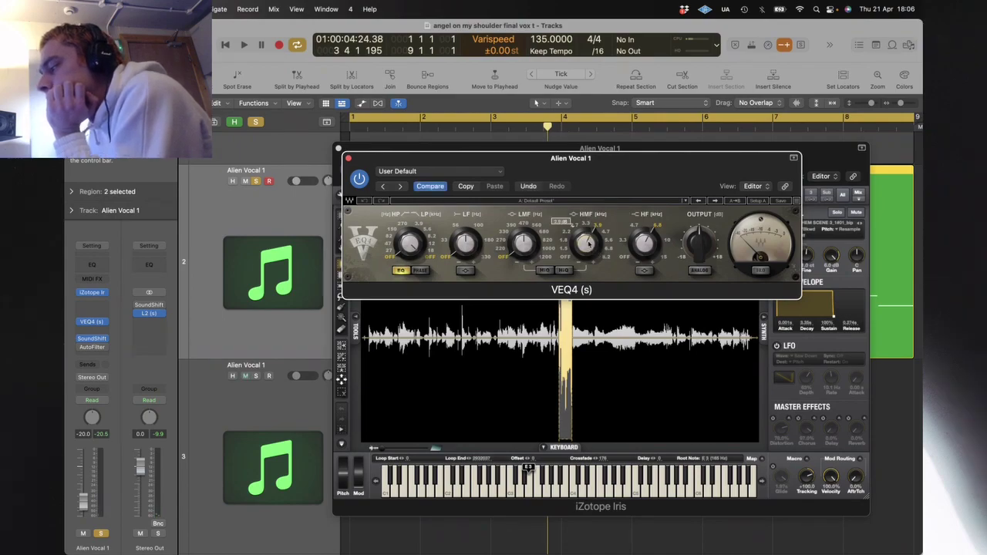
pyautogui.press('space')
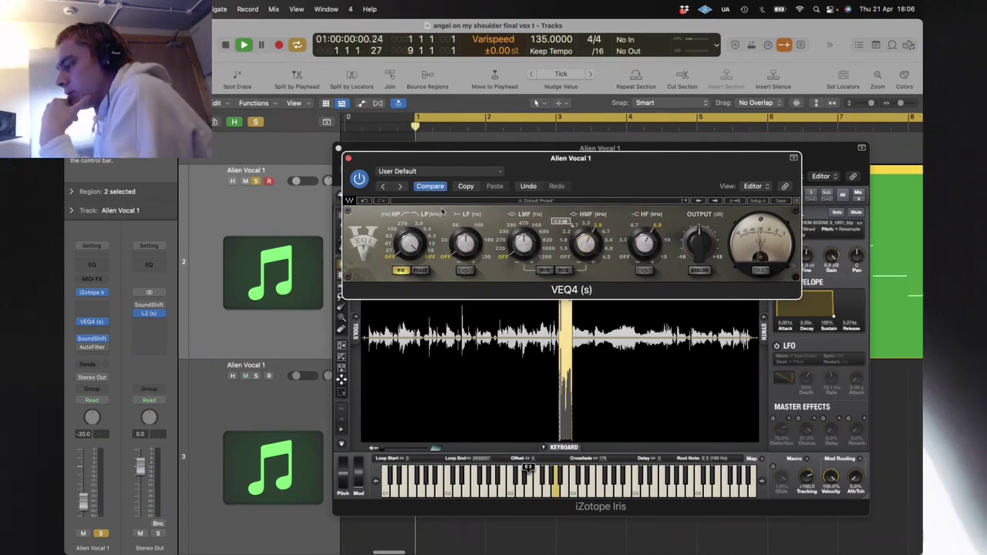
pyautogui.click(348, 159)
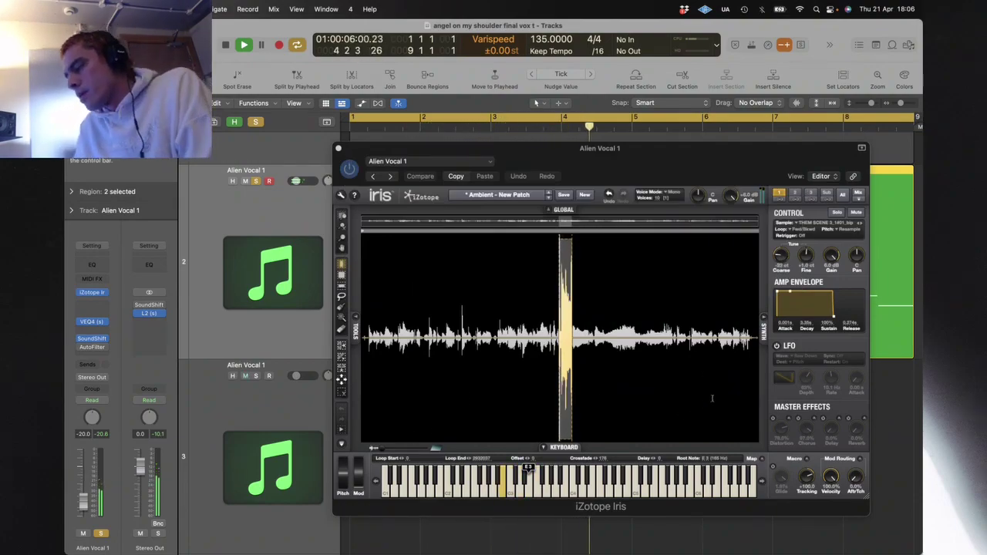
# Step: Turn the Iris distortion back on during playback, close the plug-in window and deselect the regions
pyautogui.click(772, 419)
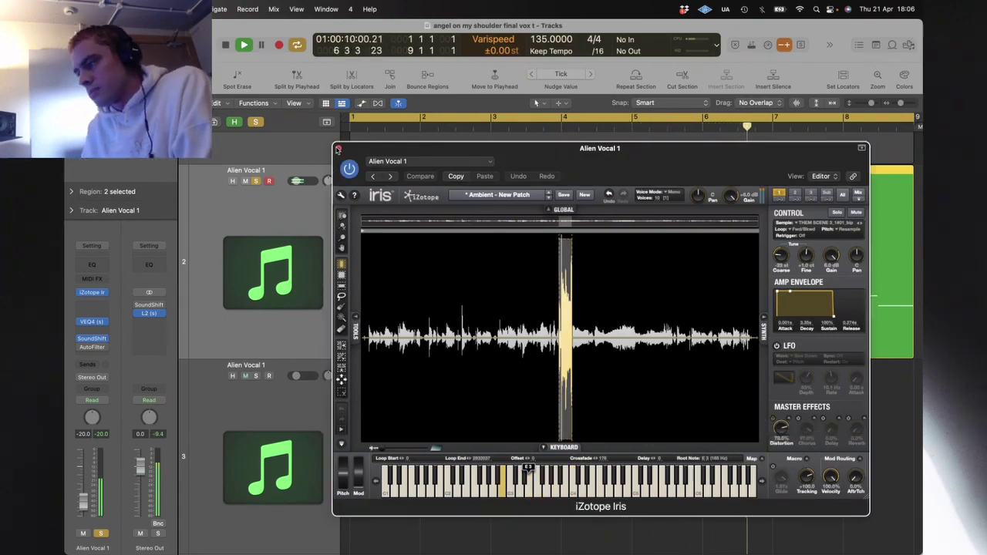
pyautogui.press('super+w')
pyautogui.click(484, 397)
pyautogui.press('Return')
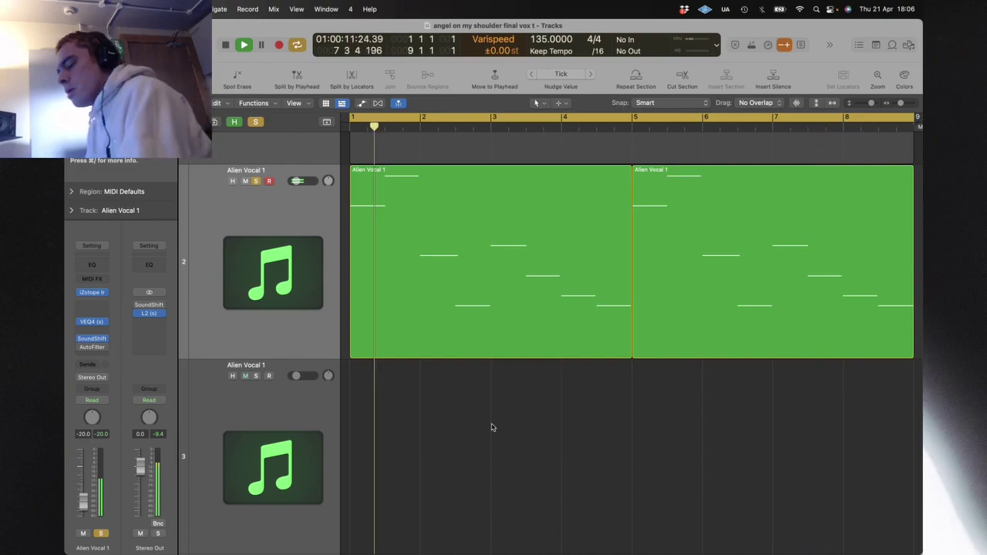
# Step: Replay the soloed intro from the project start, check the stream window in the overview of open windows and stop playback
pyautogui.press('z')
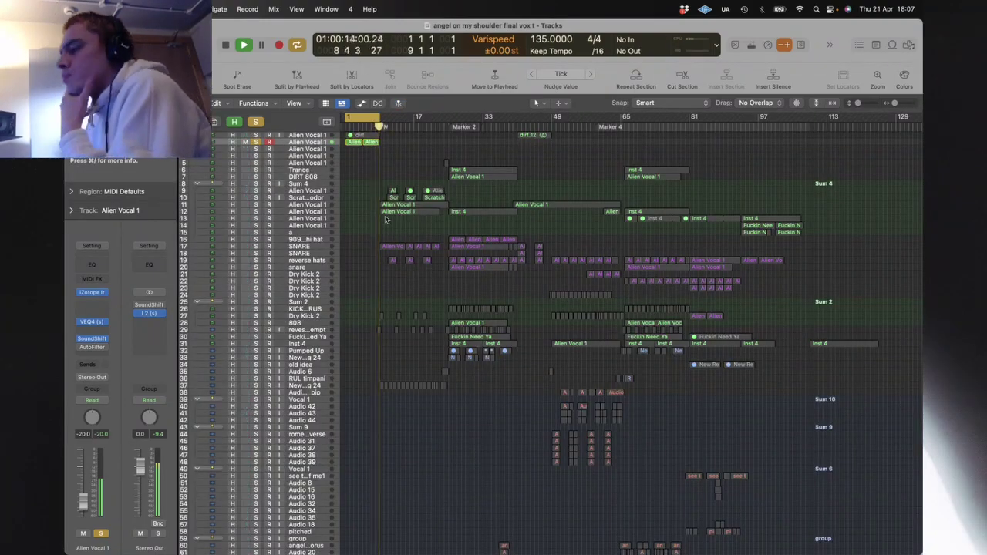
pyautogui.press('Return')
pyautogui.hotkey('ctrl', 'Up')
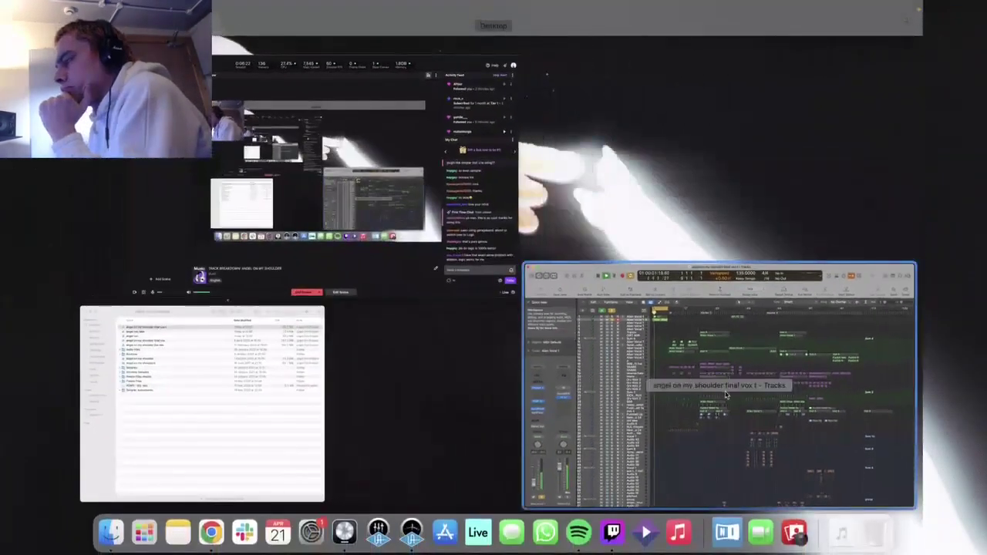
pyautogui.click(726, 396)
pyautogui.press('space')
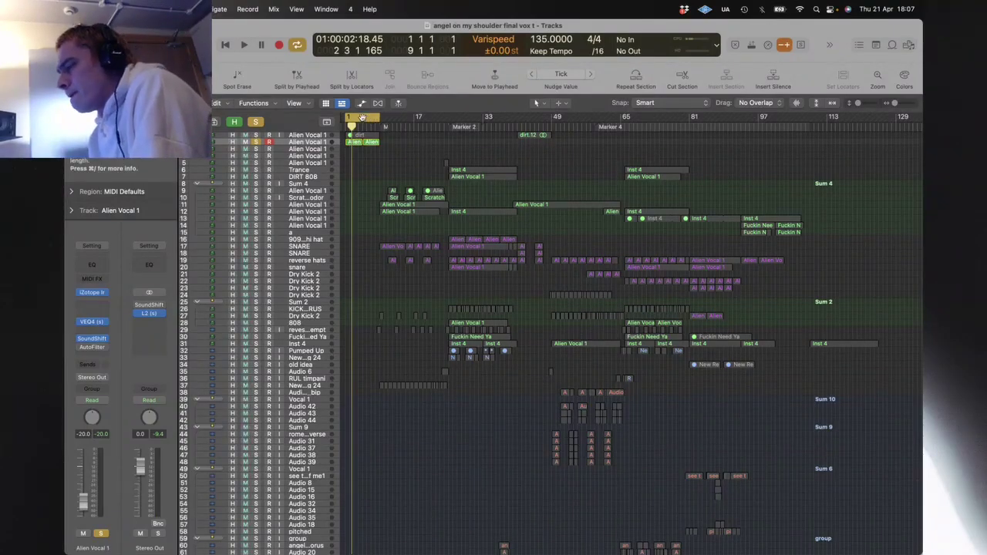
# Step: Move the cycle range to bars 9–17 and solo only the Alien Vocal 1 track in row 12
pyautogui.moveTo(361, 116); pyautogui.dragTo(395, 118)
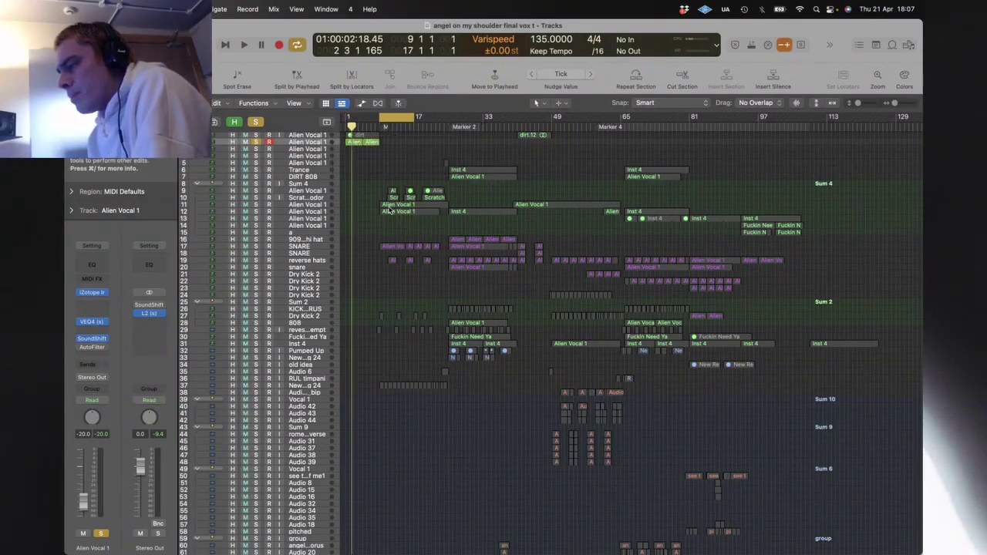
pyautogui.moveTo(371, 185); pyautogui.dragTo(438, 269)
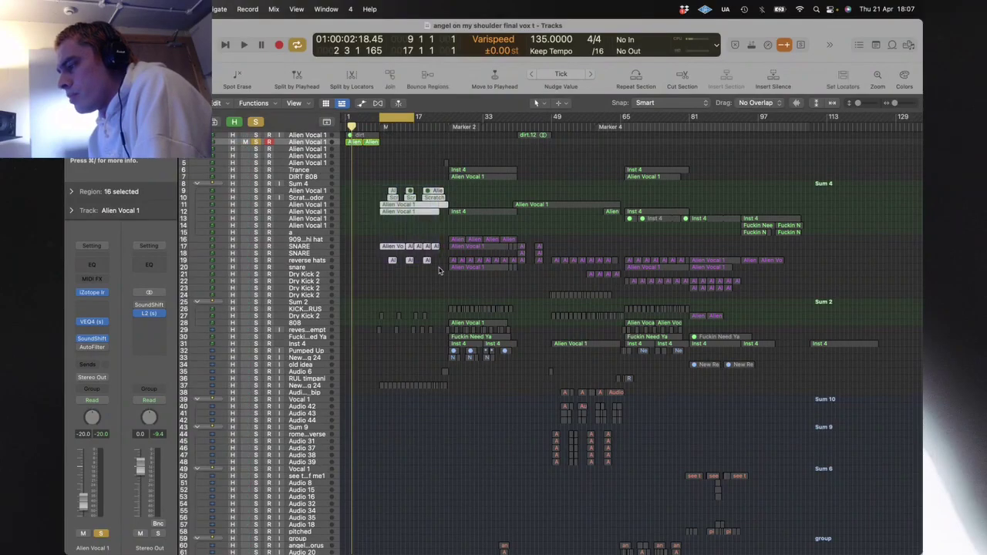
pyautogui.press('z')
pyautogui.click(431, 312)
pyautogui.press('z')
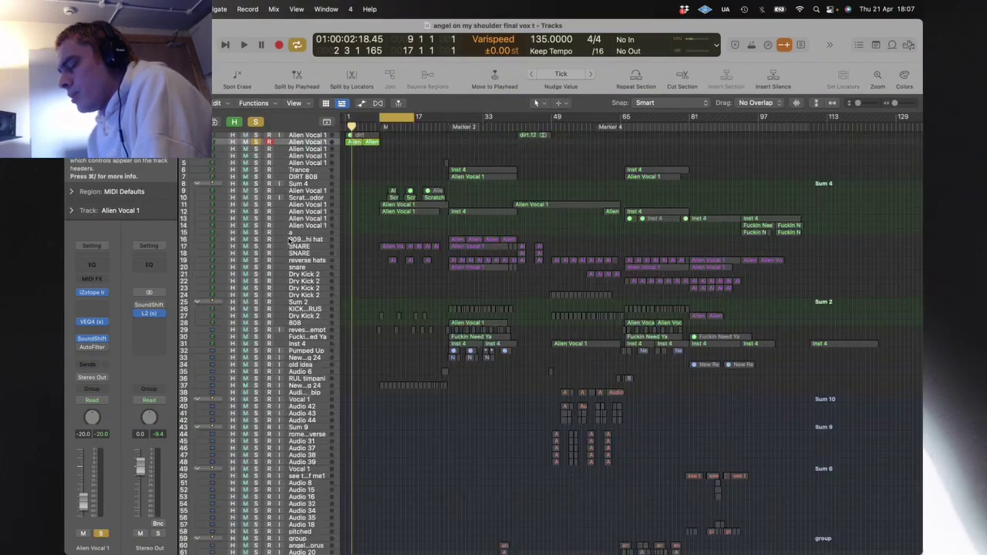
pyautogui.press('z')
pyautogui.click(260, 273)
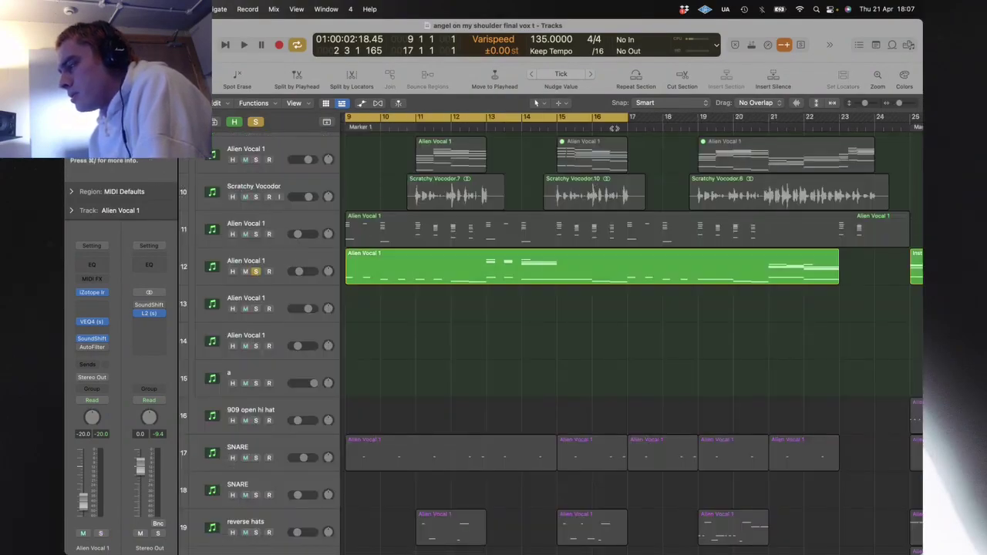
# Step: Shorten the cycle range to bars 9–13, play the soloed track 12 and select it to show its channel strip
pyautogui.moveTo(631, 117); pyautogui.dragTo(487, 117)
pyautogui.press('space')
pyautogui.click(307, 256)
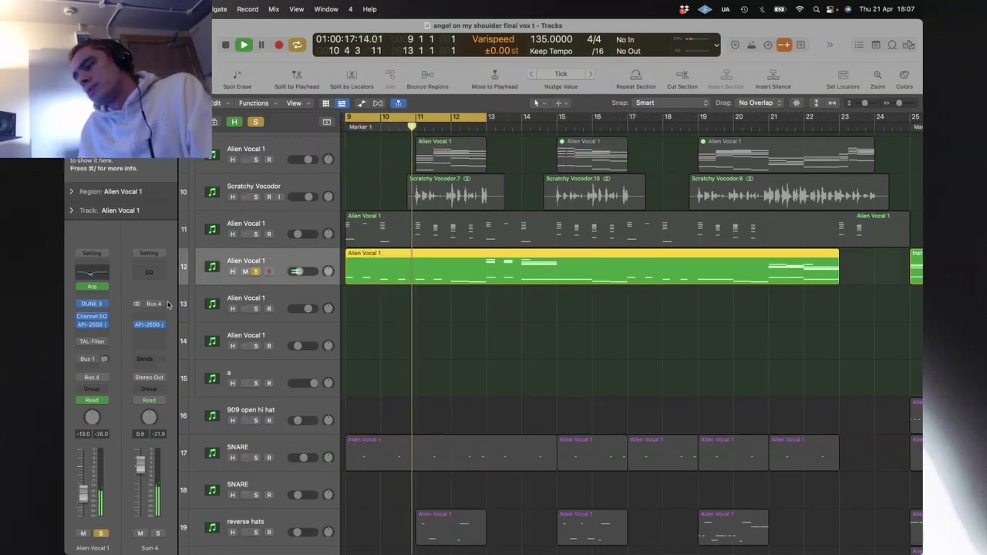
pyautogui.click(377, 339)
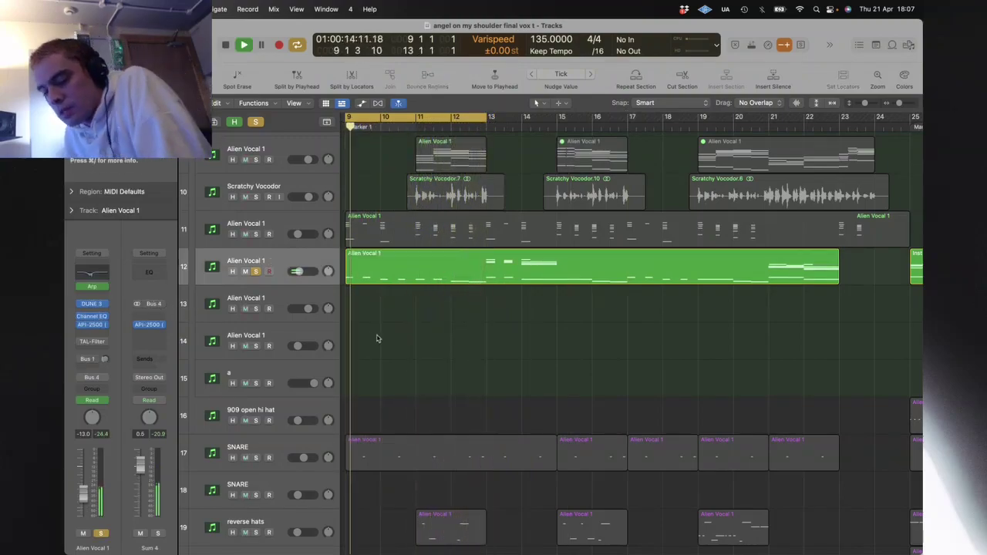
# Step: Solo Alien Vocal 1 track 11 in place of track 12 and examine its region's notes in the Piano Roll
pyautogui.click(255, 234)
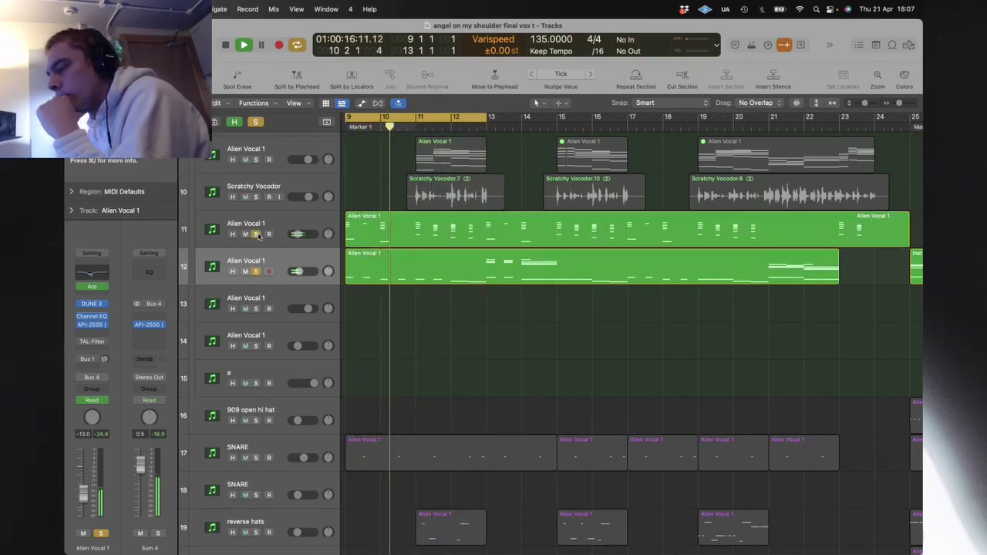
pyautogui.press('space')
pyautogui.click(256, 272)
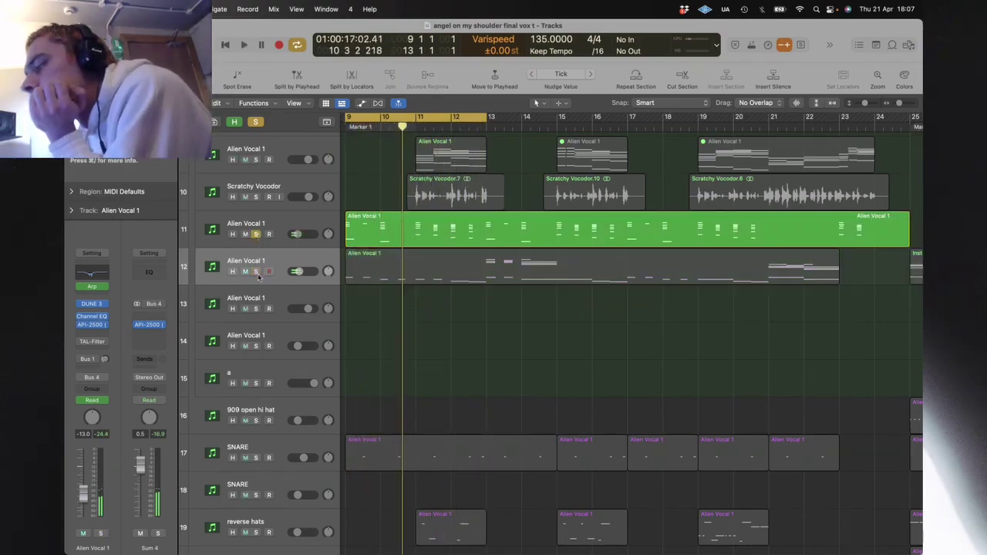
pyautogui.doubleClick(393, 232)
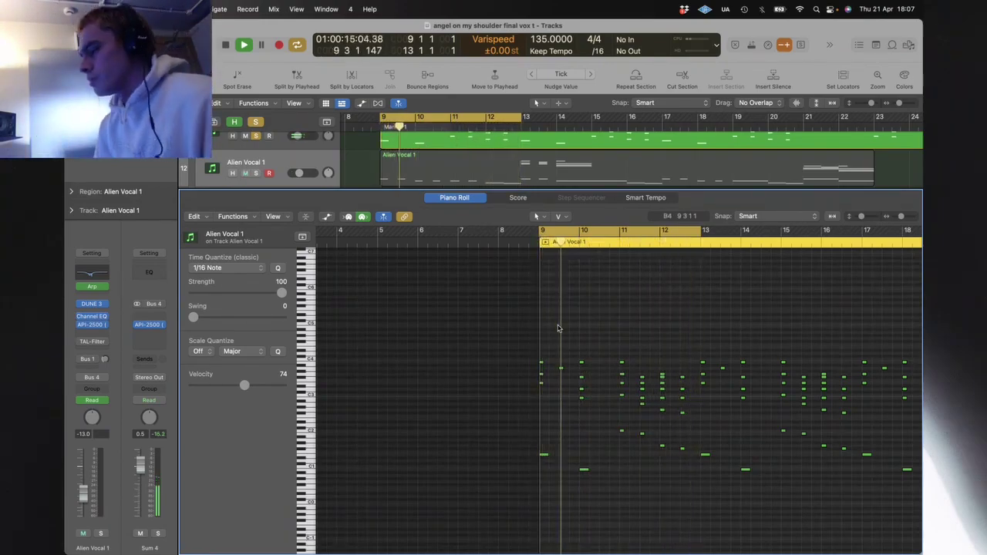
pyautogui.press('p')
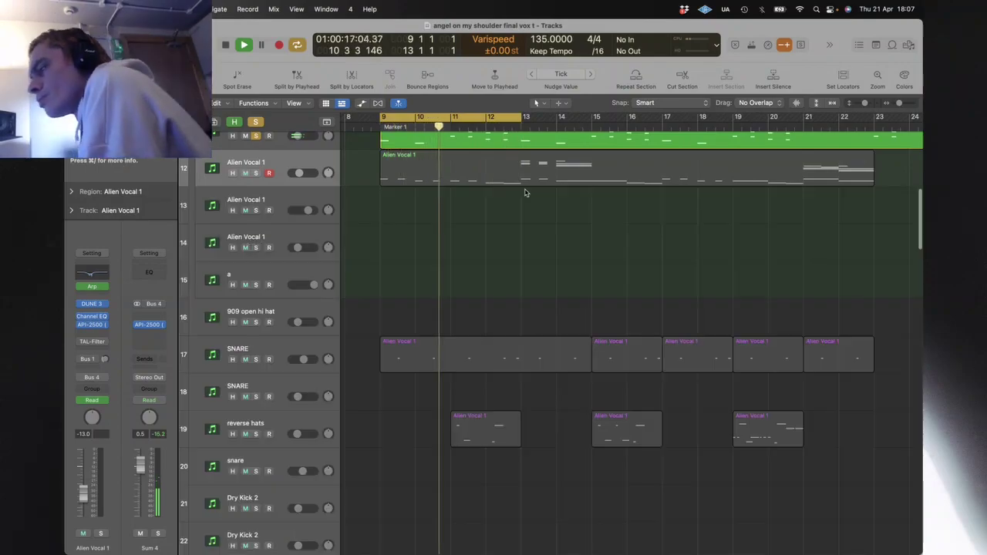
# Step: Set the cycle range to bars 1–17 and solo the intro Alien Vocal 1 track 2 alongside track 11
pyautogui.scroll(3, 431, 264)
pyautogui.press('z')
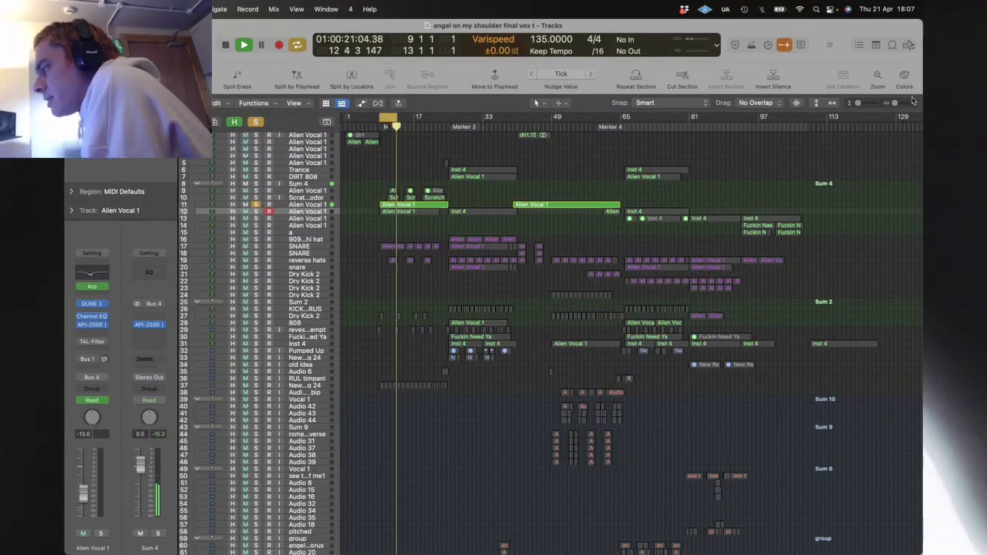
pyautogui.press('super+Right')
pyautogui.press('super+Right')
pyautogui.press('super+Right')
pyautogui.press('super+Right')
pyautogui.hscroll(-3, 378, 118)
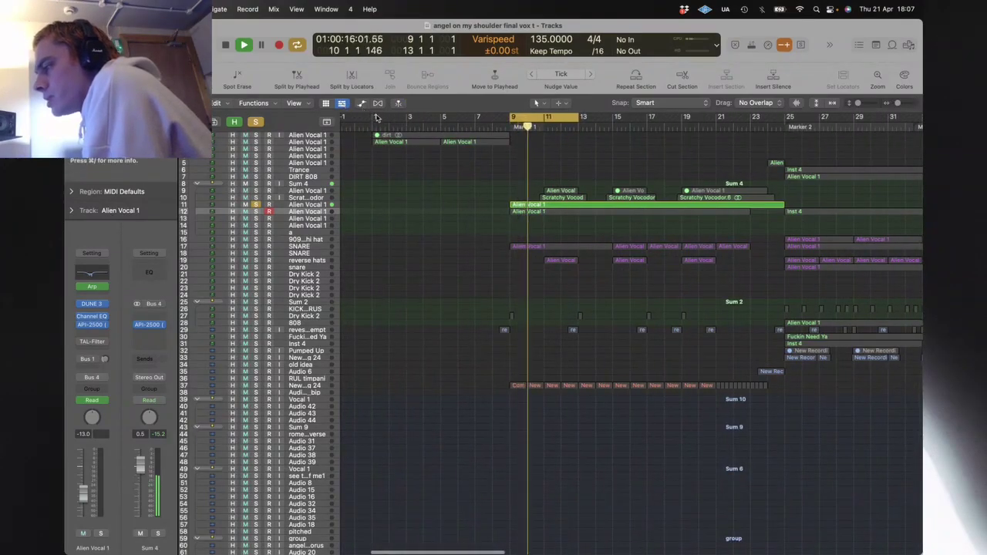
pyautogui.moveTo(377, 118); pyautogui.dragTo(652, 166)
pyautogui.click(385, 141)
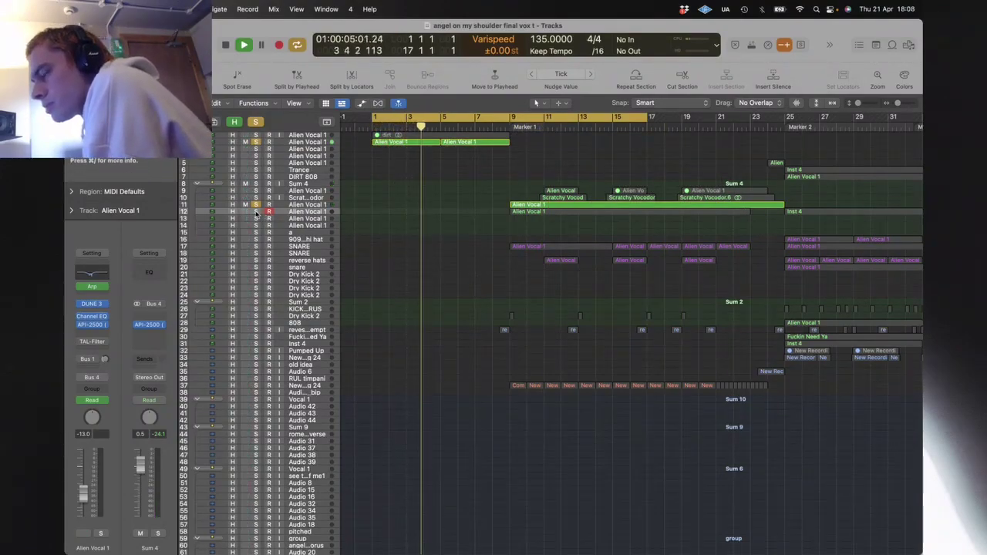
# Step: Add track 12 to the solo, start the cycle range at bar 8 and play the layered Alien Vocal 1 tracks
pyautogui.press('s')
pyautogui.moveTo(374, 118); pyautogui.dragTo(490, 118)
pyautogui.press('space')
pyautogui.press('space')
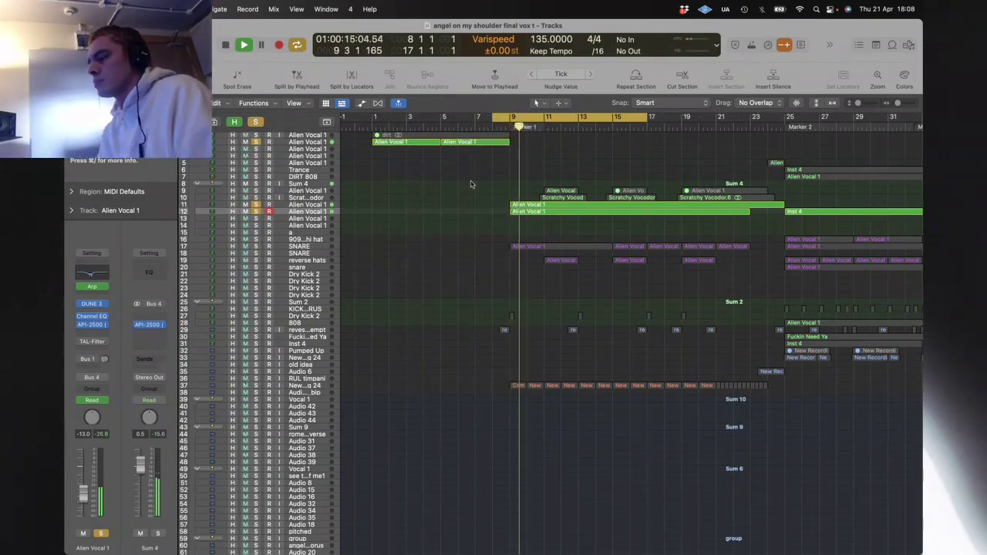
pyautogui.click(323, 213)
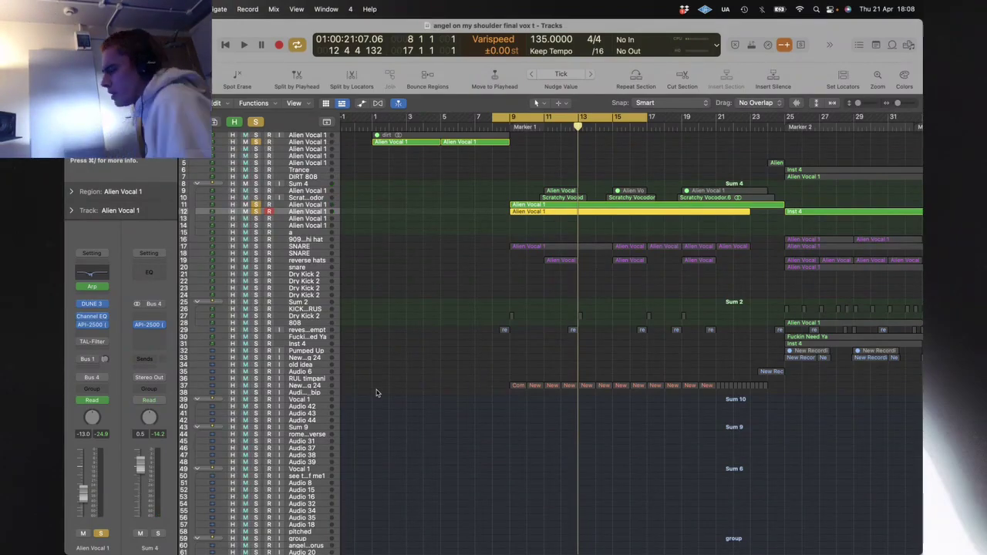
# Step: Switch to the project folder in Finder and open "angel vox take", closing the current project and dismissing the missing plug-in alert
pyautogui.hotkey('ctrl', 'Up')
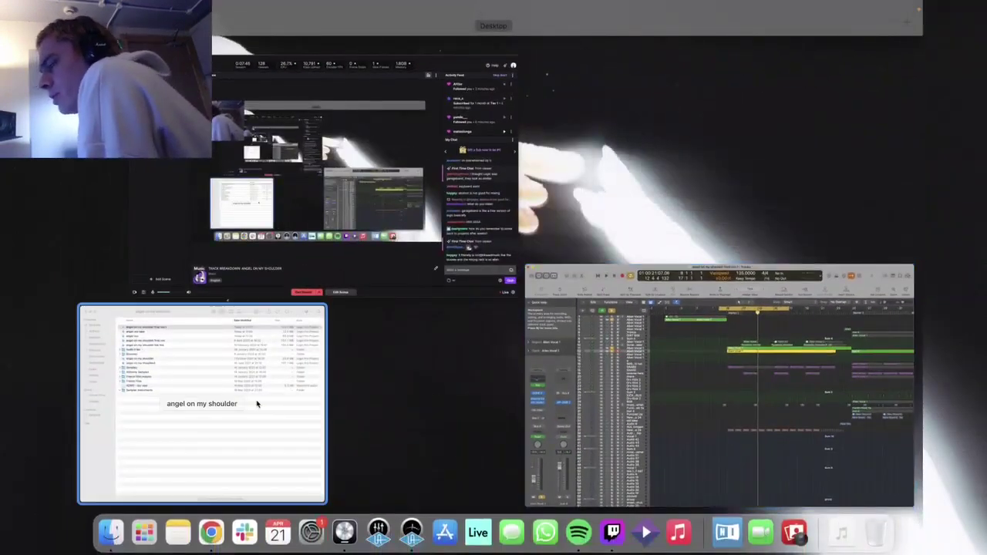
pyautogui.click(254, 403)
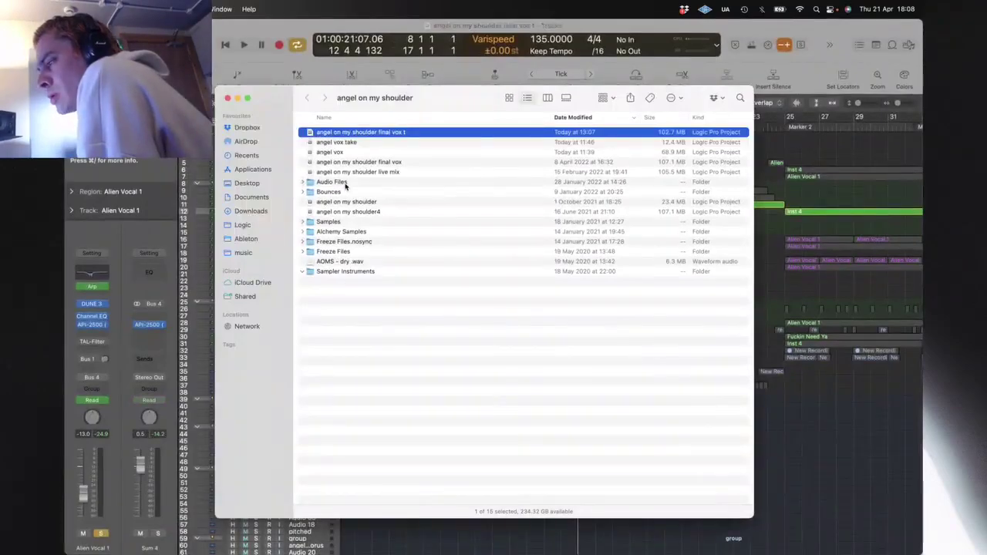
pyautogui.click(341, 145)
pyautogui.press('space')
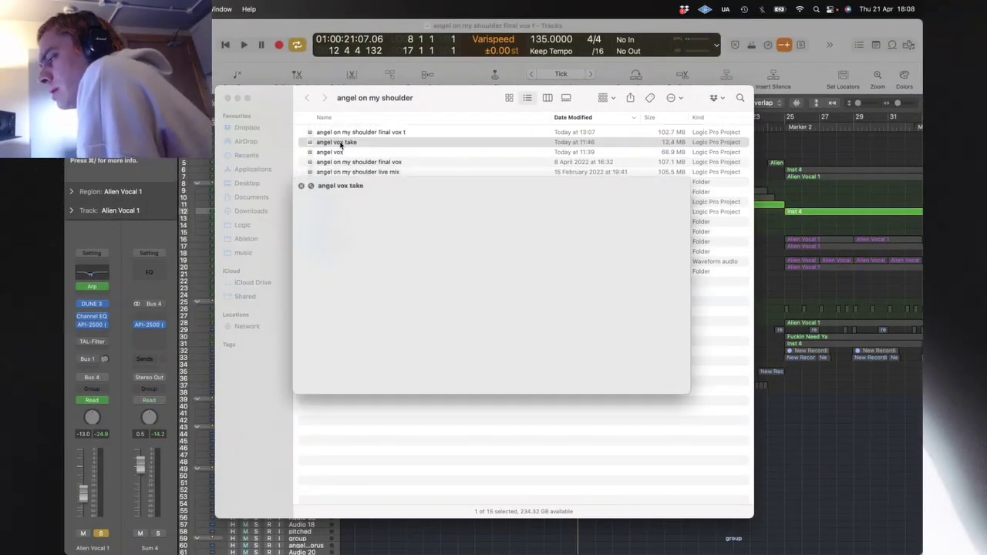
pyautogui.press('space')
pyautogui.doubleClick(340, 145)
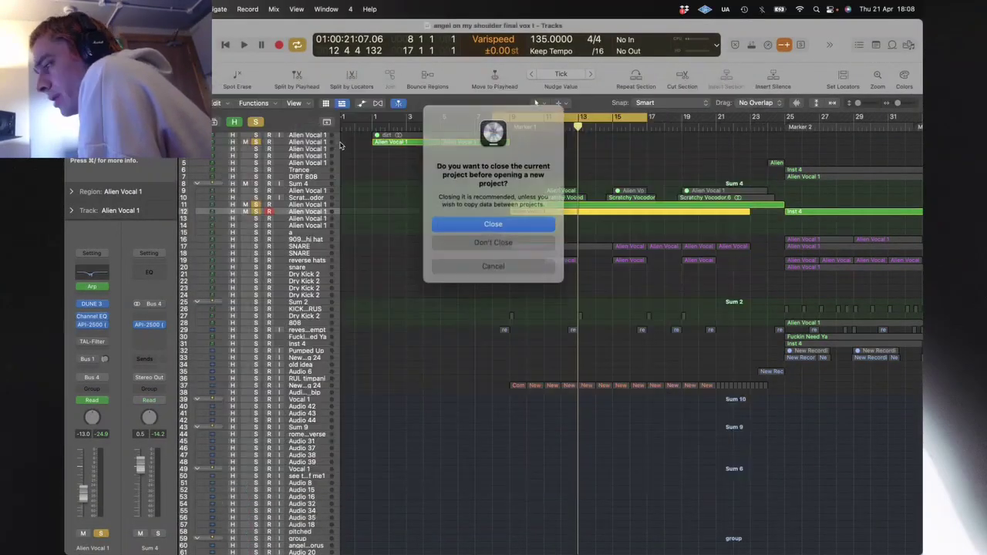
pyautogui.press('Return')
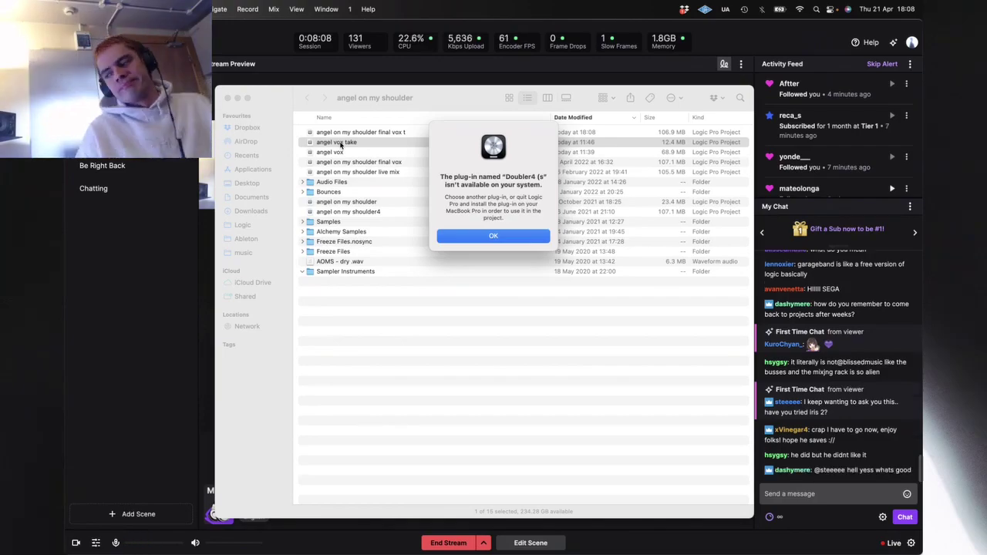
pyautogui.press('Return')
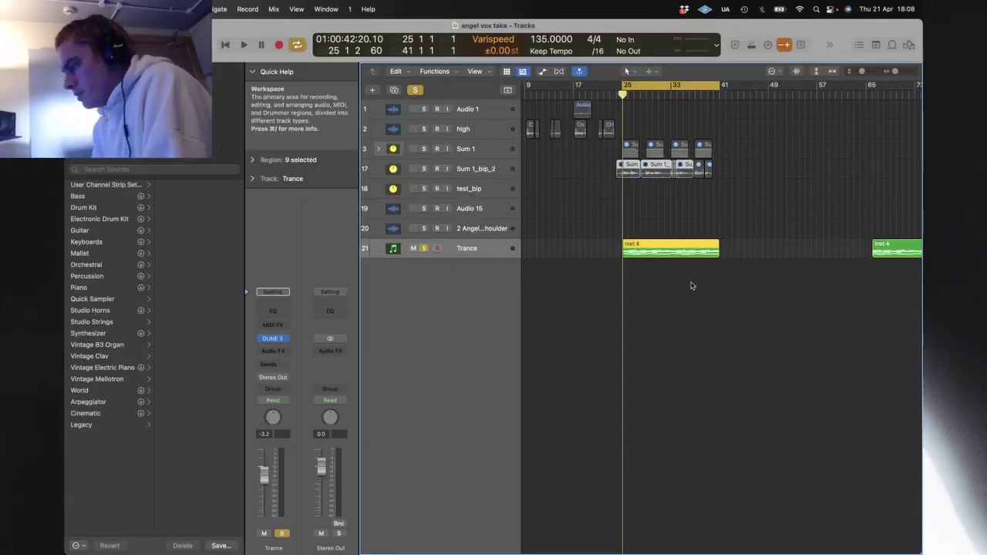
# Step: Open the Trance track's first Inst 4 region in the Piano Roll
pyautogui.click(666, 257)
pyautogui.press('z')
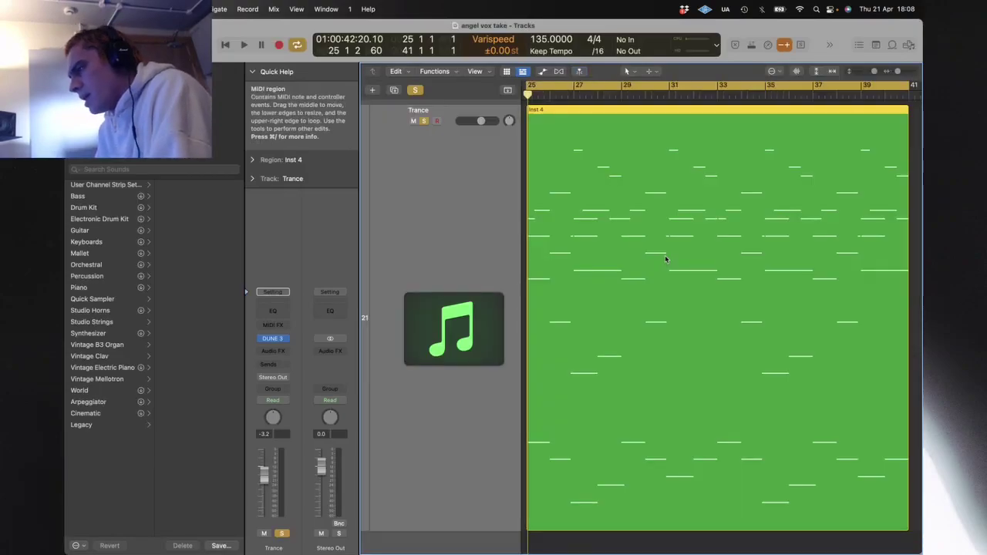
pyautogui.doubleClick(582, 311)
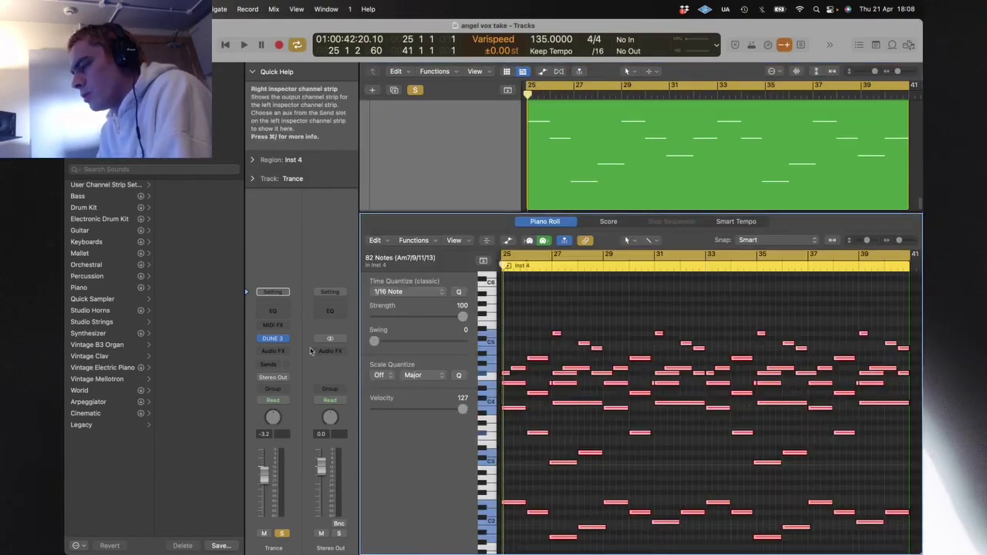
# Step: View the Trance track's DUNE 3 patch, close its window and briefly check the stream dashboard before returning to the project
pyautogui.click(272, 339)
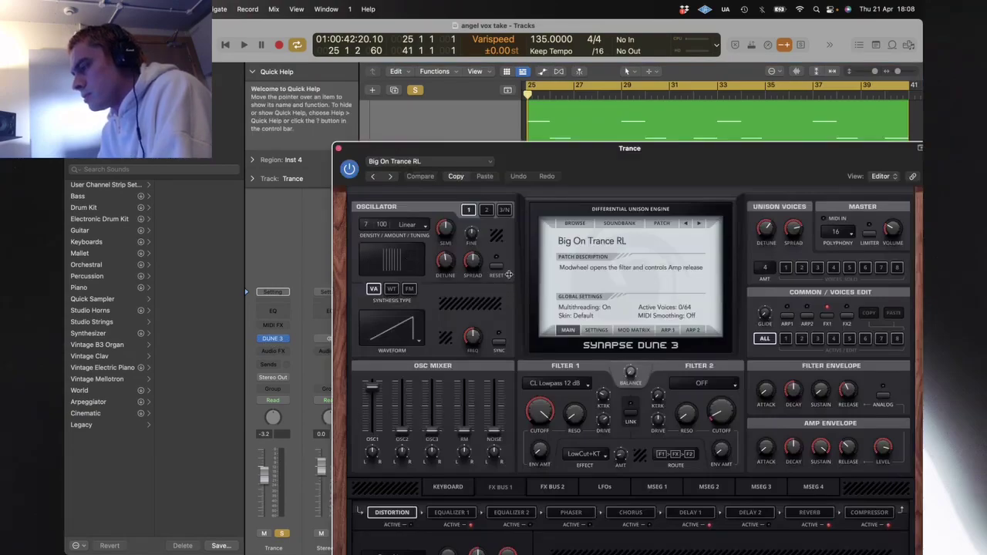
pyautogui.click(337, 148)
pyautogui.hotkey('ctrl', 'Up')
pyautogui.click(338, 151)
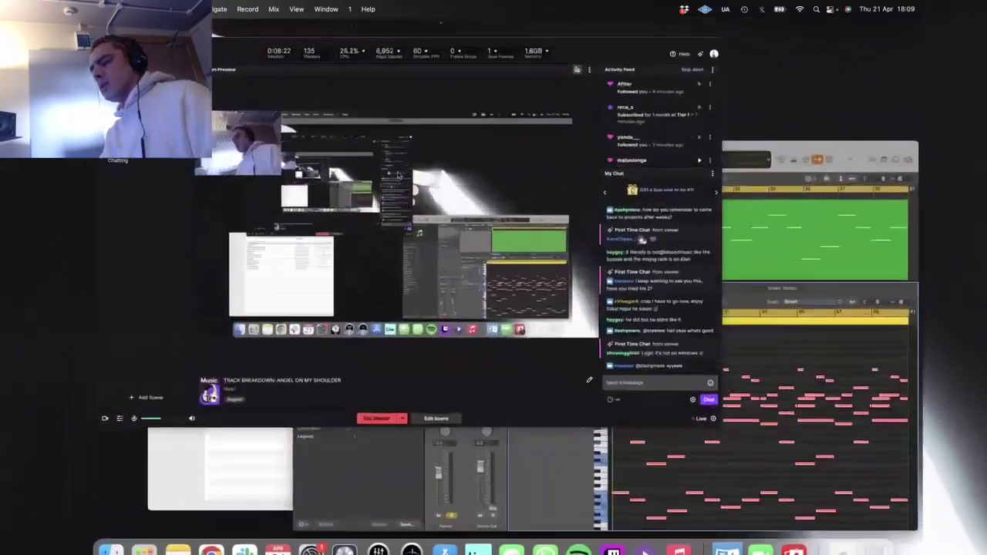
pyautogui.hotkey('ctrl', 'Up')
pyautogui.click(506, 251)
# Step: Play the Inst 4 region and raise the Trance track's volume to -1.3 dB, stopping playback when done
pyautogui.press('space')
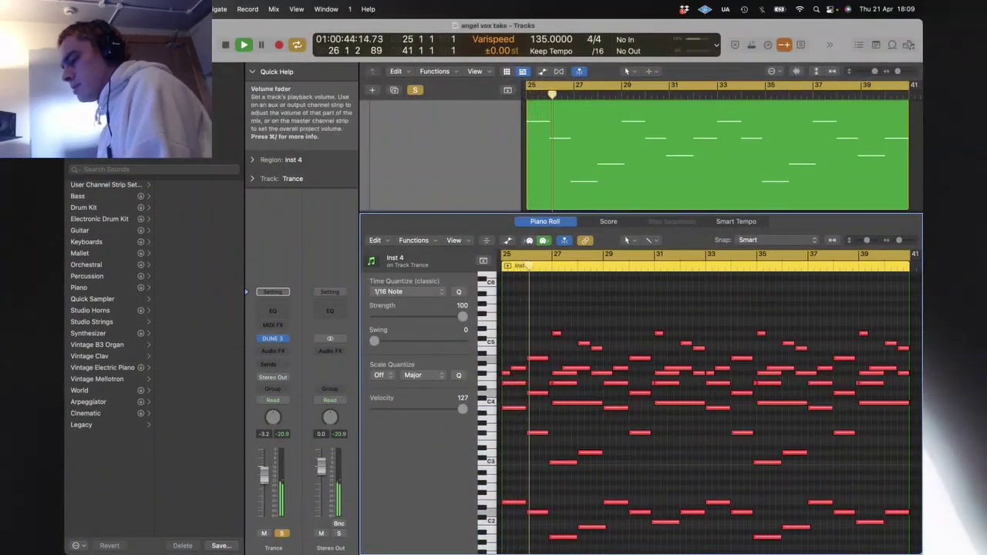
pyautogui.moveTo(265, 481); pyautogui.dragTo(265, 475)
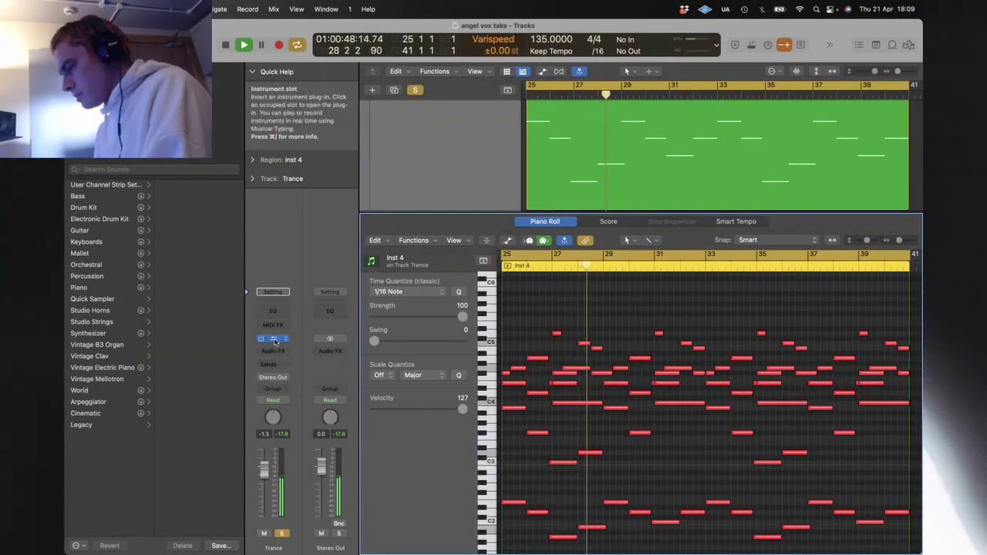
pyautogui.press('space')
# Step: Transpose all notes in the Inst 4 region down two semitones and play it from the start
pyautogui.press('super+a')
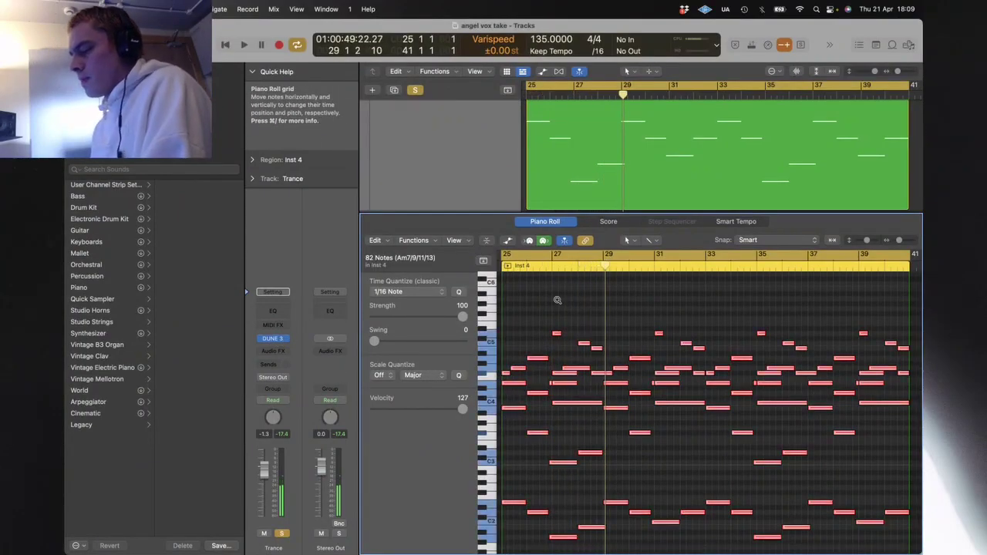
pyautogui.hotkey('alt', 'Down')
pyautogui.hotkey('alt', 'Down')
pyautogui.press('Return')
pyautogui.press('space')
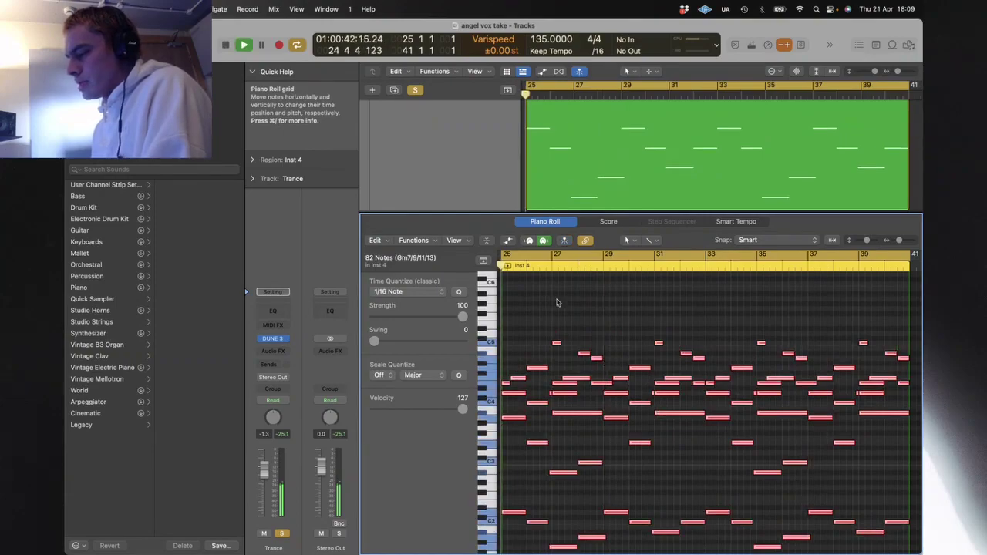
# Step: Adjust DUNE 3's Filter 1 cutoff to about 62% during playback and close the plug-in window
pyautogui.click(273, 339)
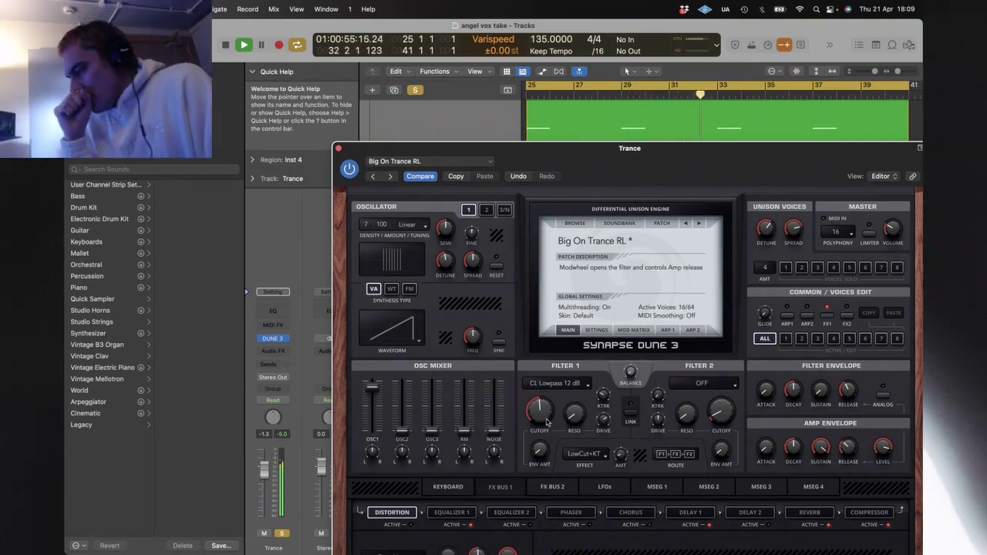
pyautogui.moveTo(548, 422); pyautogui.dragTo(548, 414)
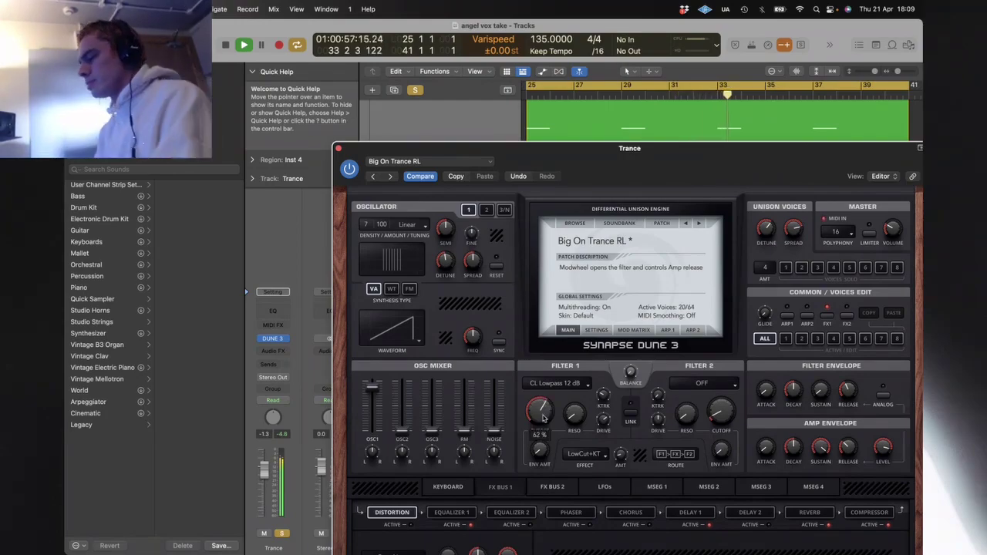
pyautogui.click(337, 149)
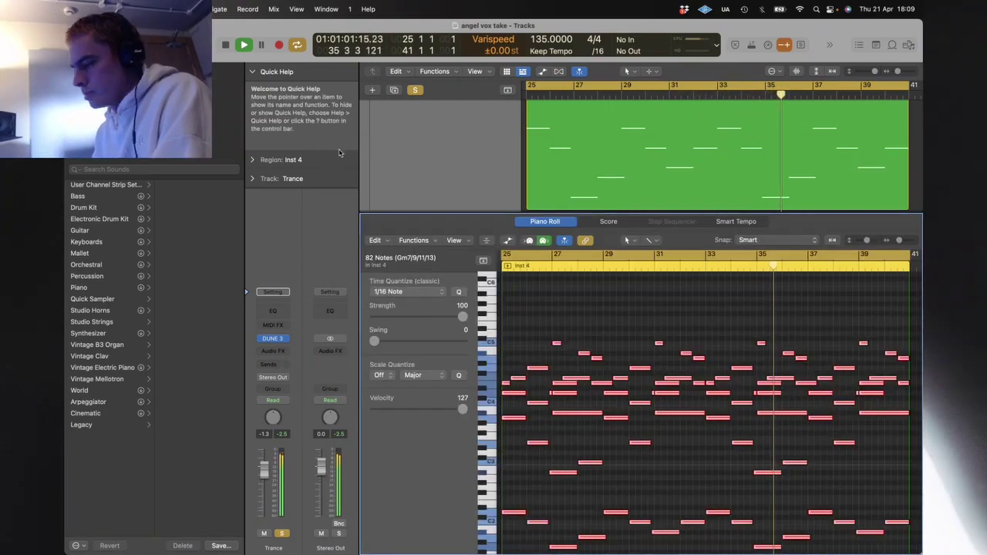
# Step: Close the Piano Roll, stop playback and return the arrangement to the full track overview
pyautogui.press('e')
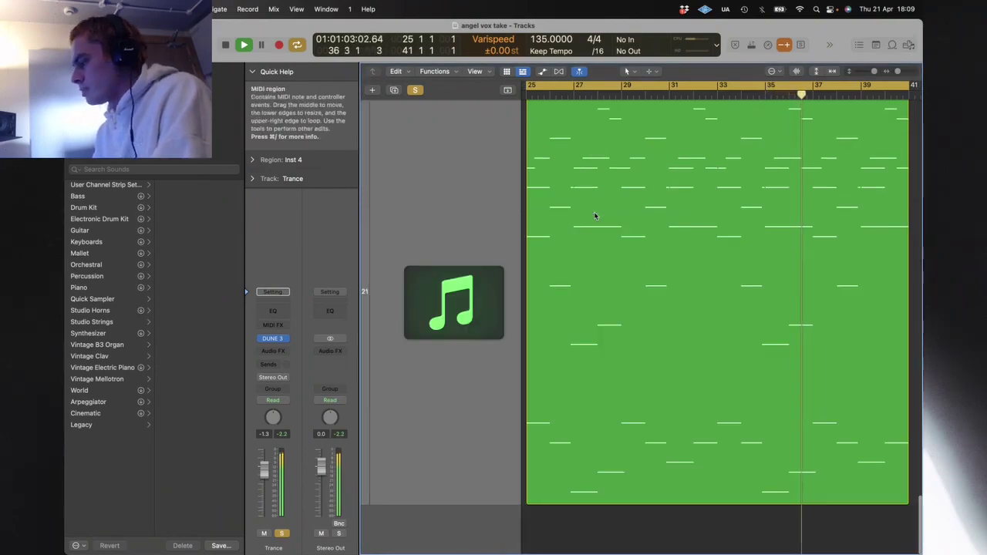
pyautogui.click(672, 511)
pyautogui.press('space')
pyautogui.press('z')
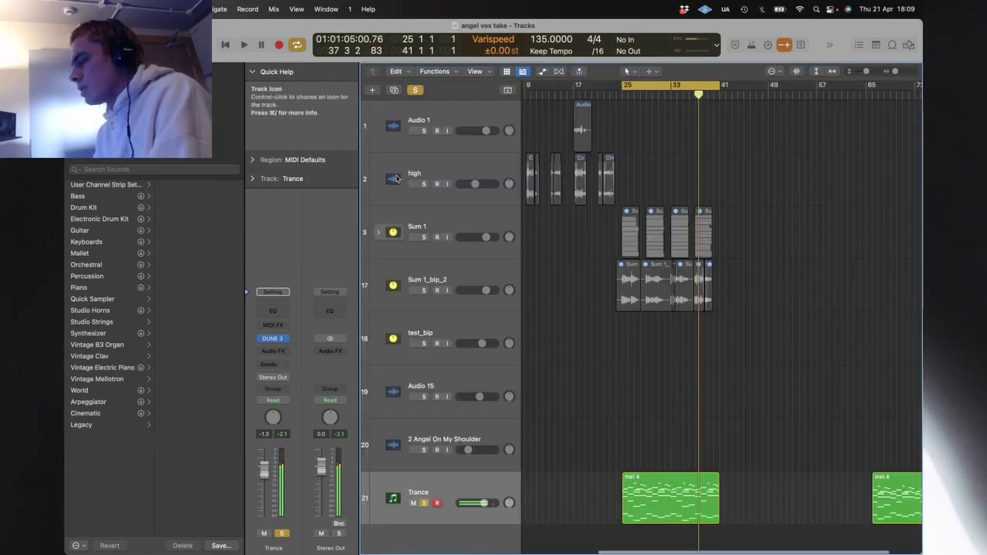
# Step: Open the recent project "angel on my shoulder final vox t", saving and closing the current project
pyautogui.click(137, 8)
pyautogui.moveTo(224, 60)
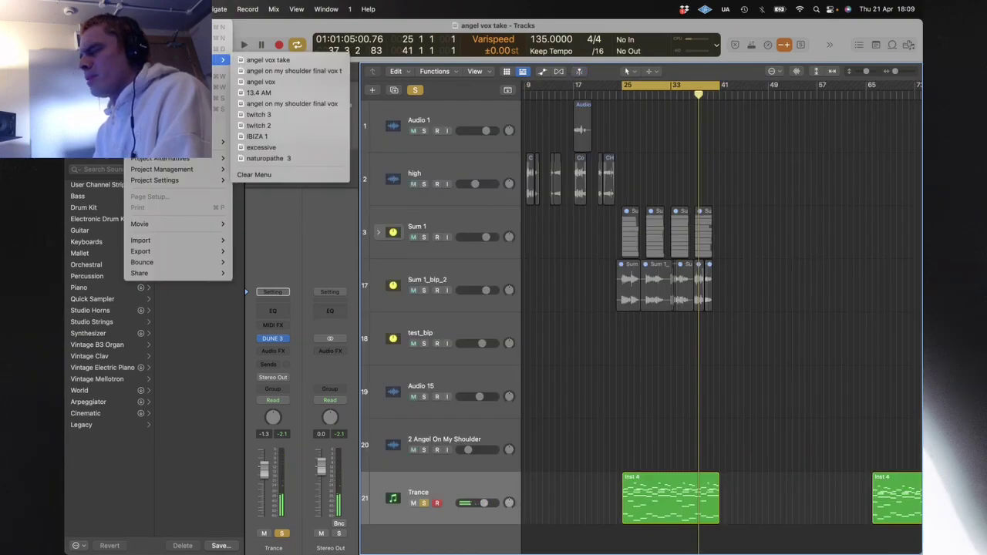
pyautogui.click(249, 72)
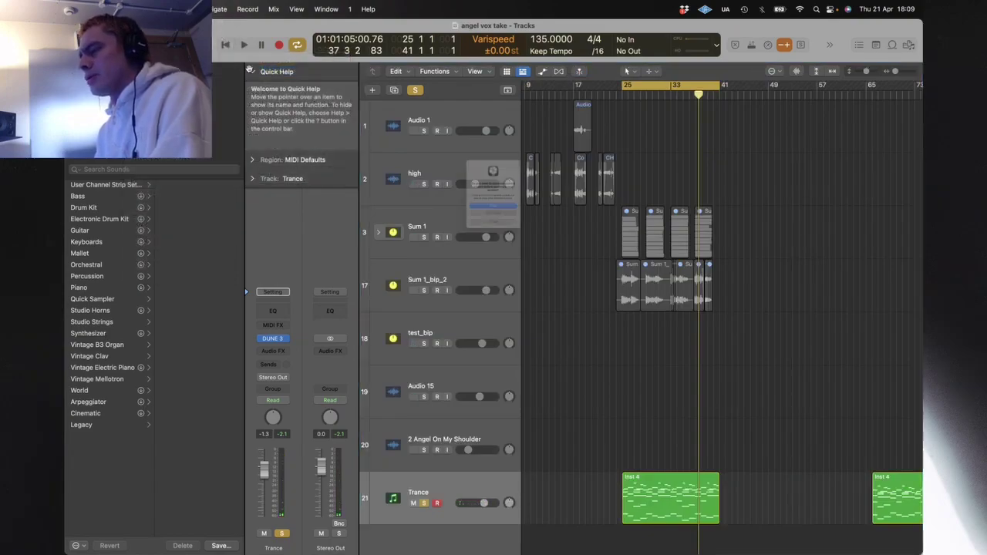
pyautogui.press('Return')
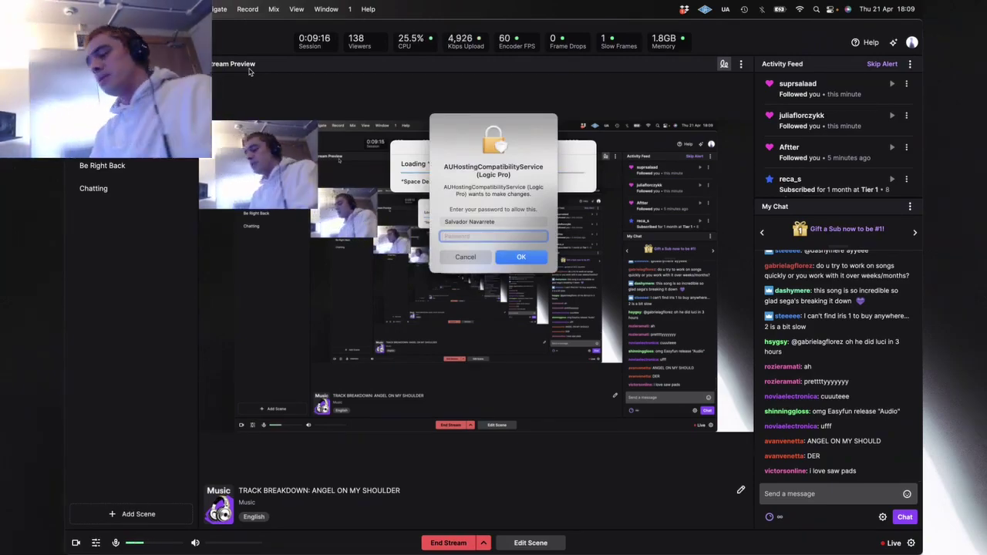
# Step: Submit the account password in the plug-in hosting service prompts and continue past the unavailable plug-ins list
pyautogui.press('Return')
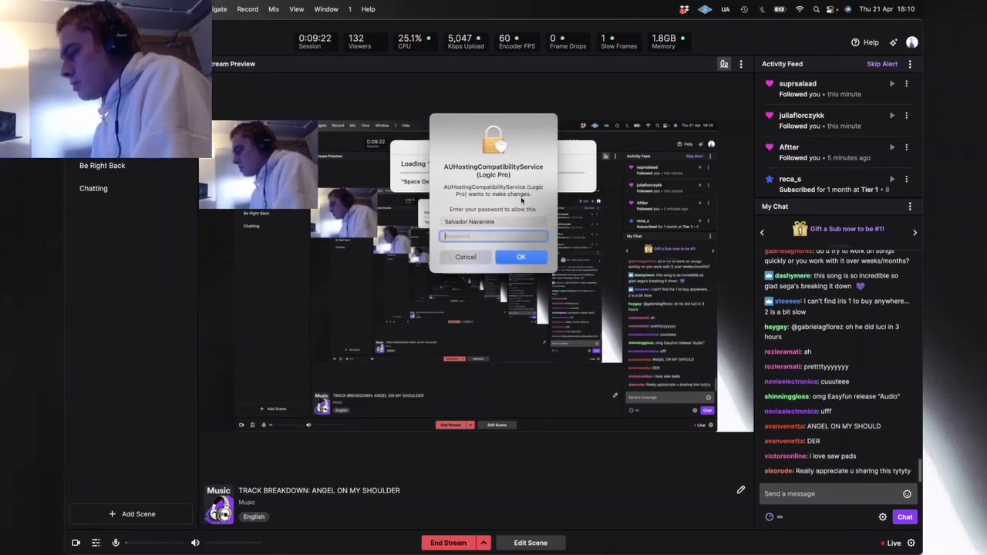
pyautogui.press('Return')
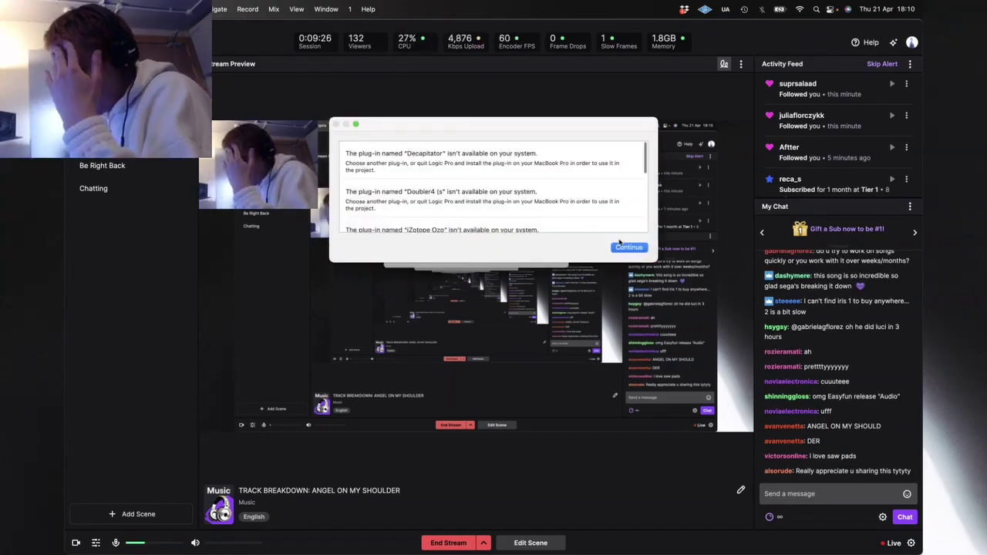
pyautogui.click(623, 248)
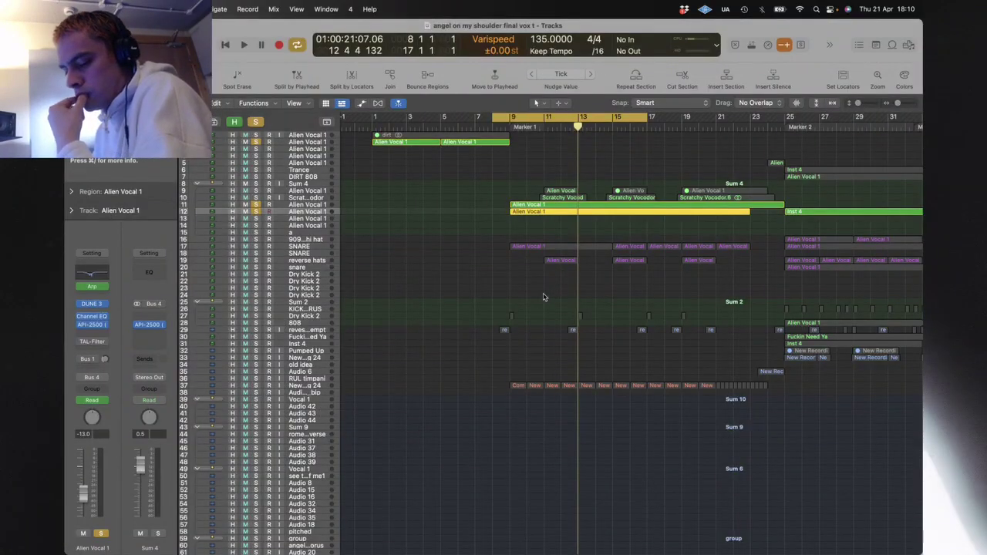
# Step: Display the whole arrangement and extend the cycle range to end at bar 24
pyautogui.hotkey('ctrl', 'Up')
pyautogui.click(618, 371)
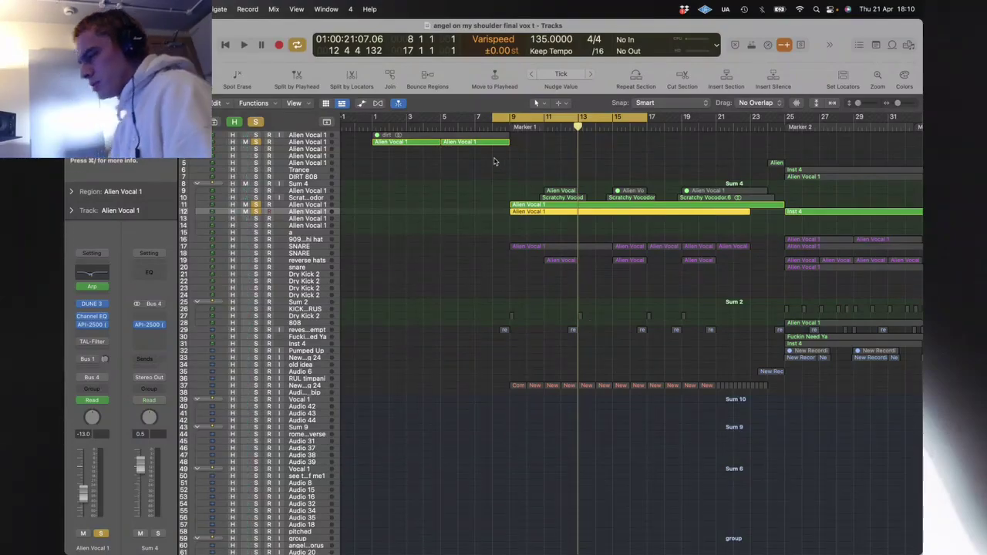
pyautogui.moveTo(494, 159); pyautogui.dragTo(588, 245)
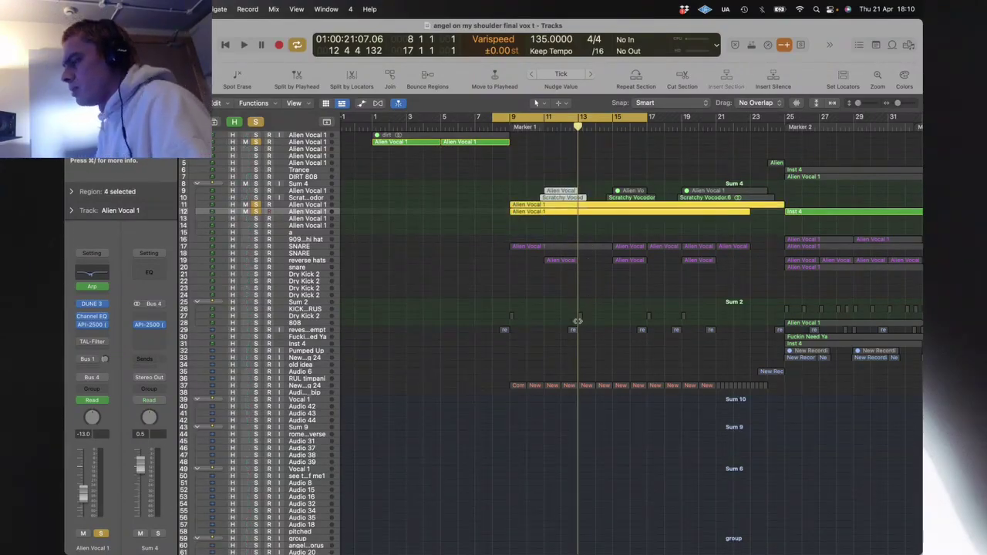
pyautogui.click(496, 349)
pyautogui.press('z')
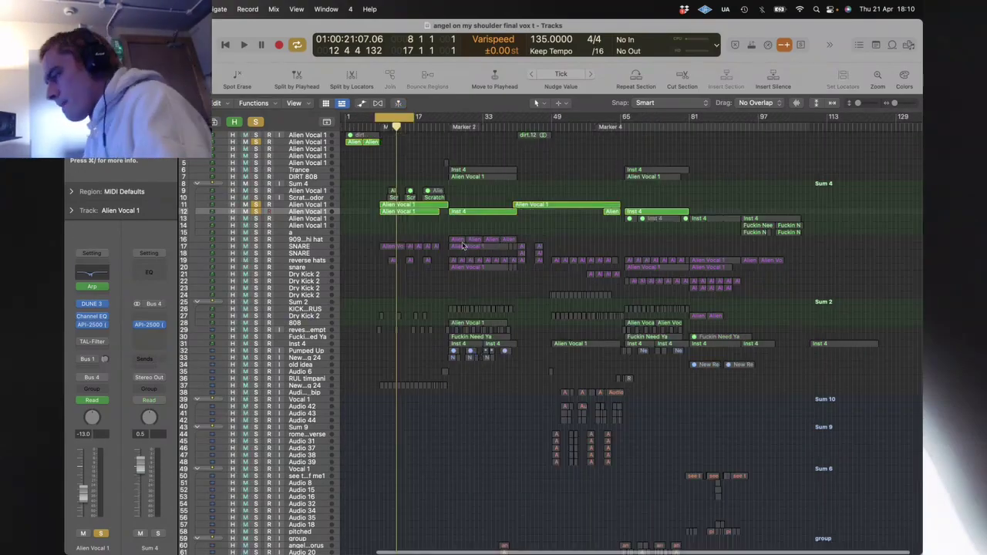
pyautogui.moveTo(417, 117); pyautogui.dragTo(446, 117)
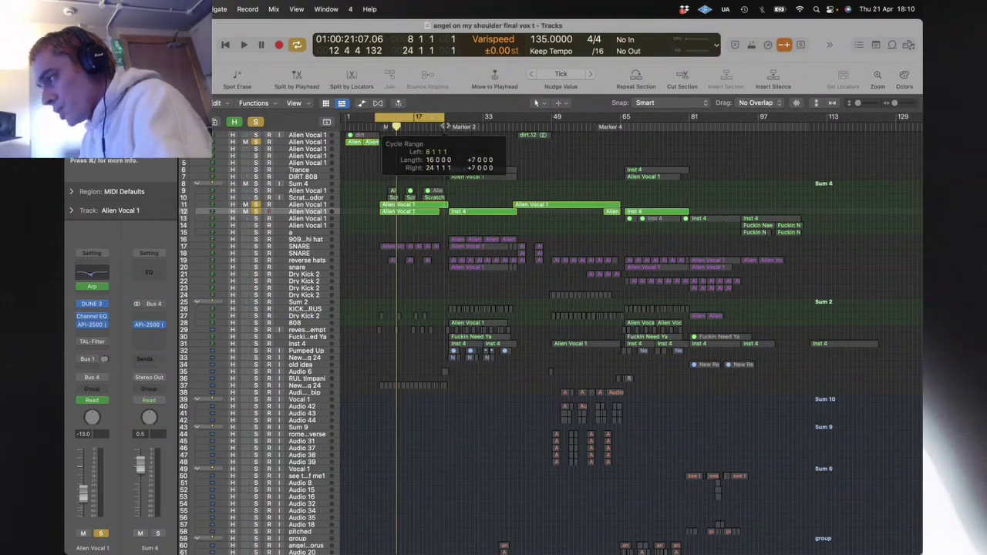
# Step: Audition the soloed Alien Vocal 1 parts around bars 6, 13 and 20 with cycling off, stop, and select the dirt track
pyautogui.click(366, 125)
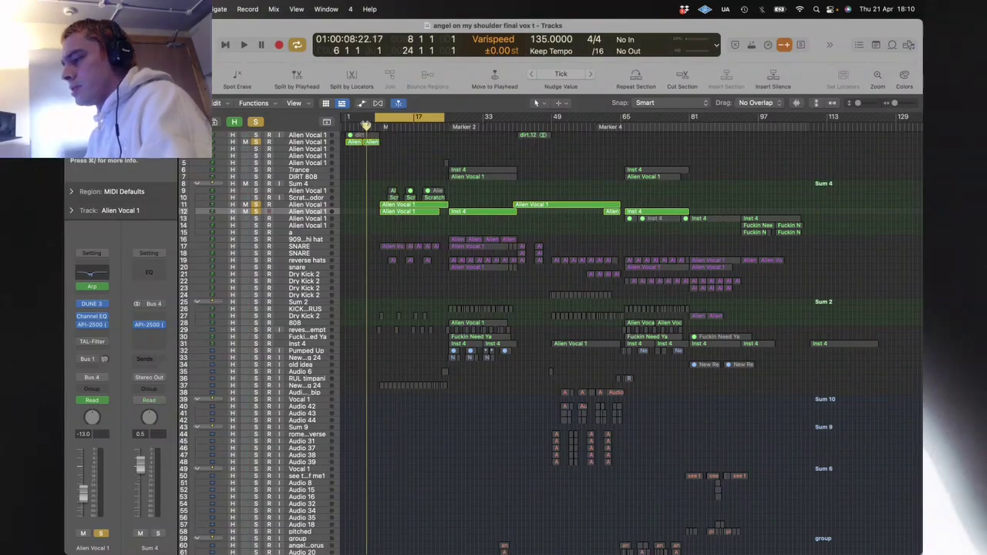
pyautogui.press('space')
pyautogui.click(396, 123)
pyautogui.press('c')
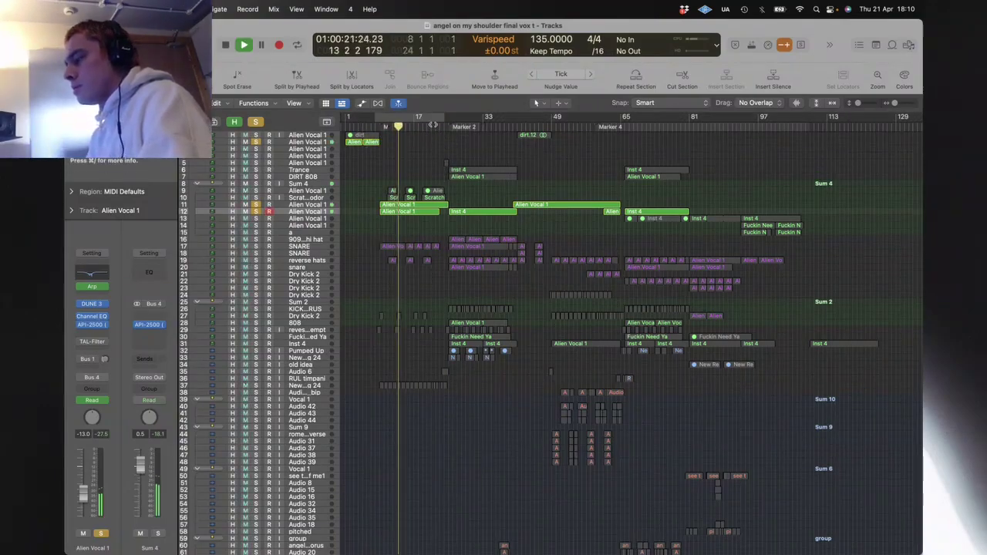
pyautogui.click(431, 125)
pyautogui.press('space')
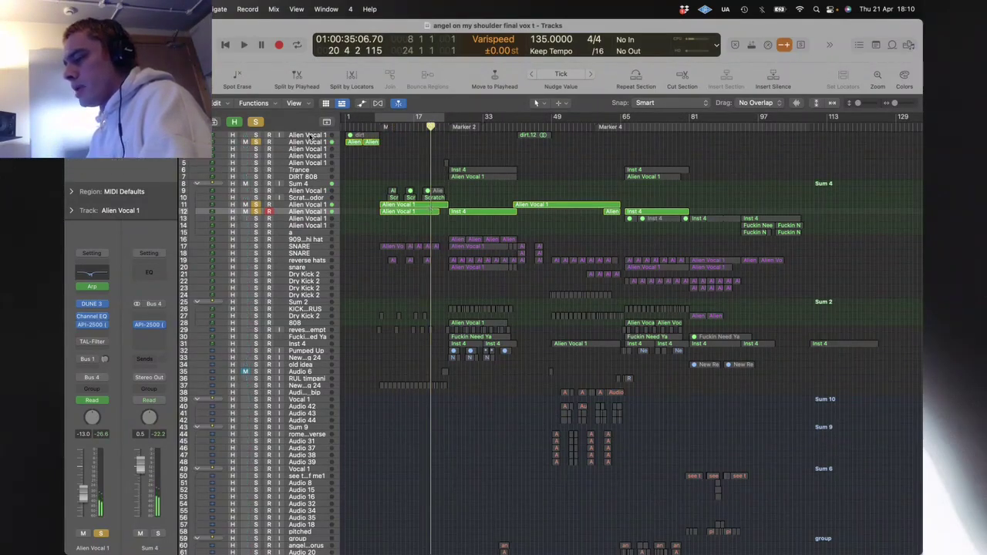
pyautogui.click(306, 136)
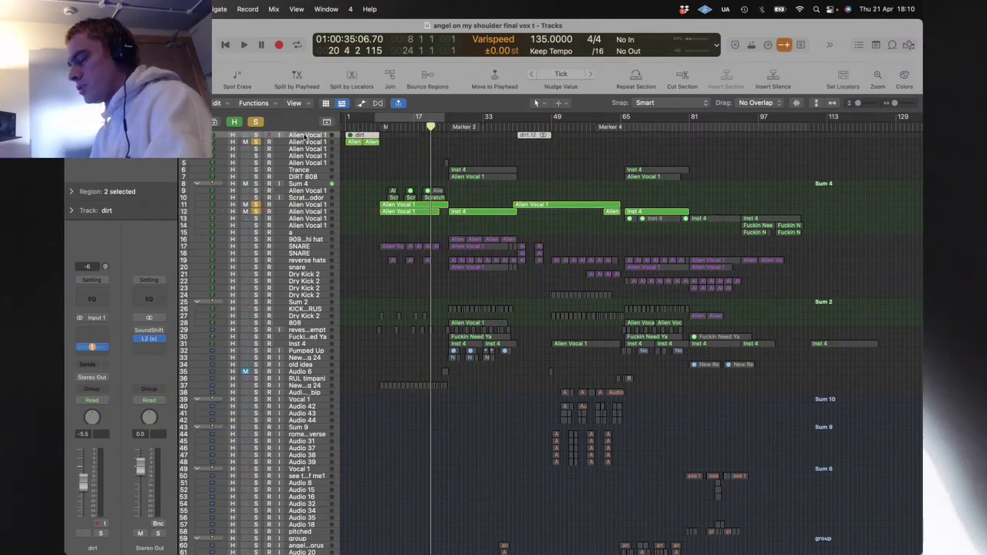
# Step: Turn cycling back on, solo only the Alien Vocal 1 track 11 and start the cycle range at bar 9
pyautogui.moveTo(445, 117); pyautogui.dragTo(376, 117)
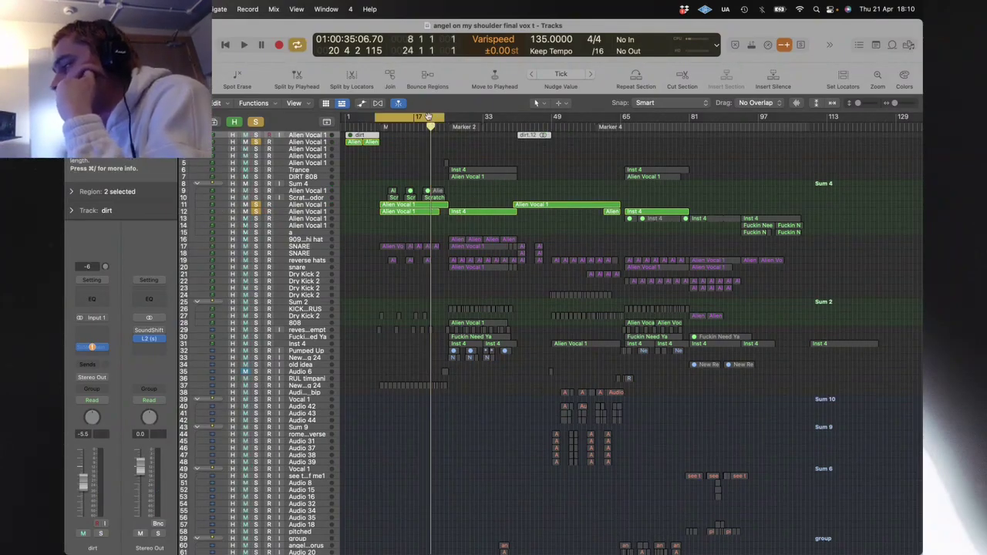
pyautogui.keyDown('alt'); pyautogui.click(256, 205); pyautogui.keyUp('alt')
pyautogui.click(257, 205)
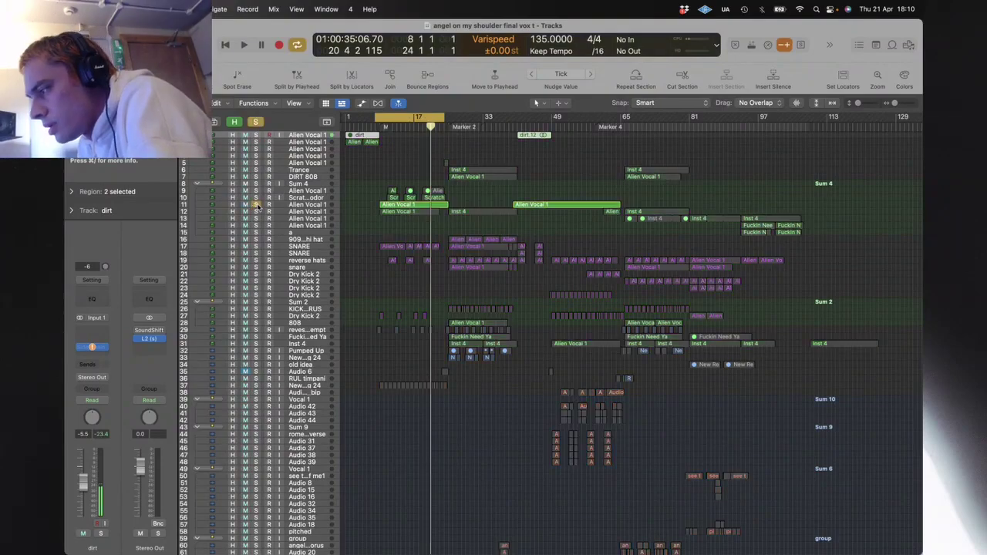
pyautogui.moveTo(376, 119); pyautogui.dragTo(380, 120)
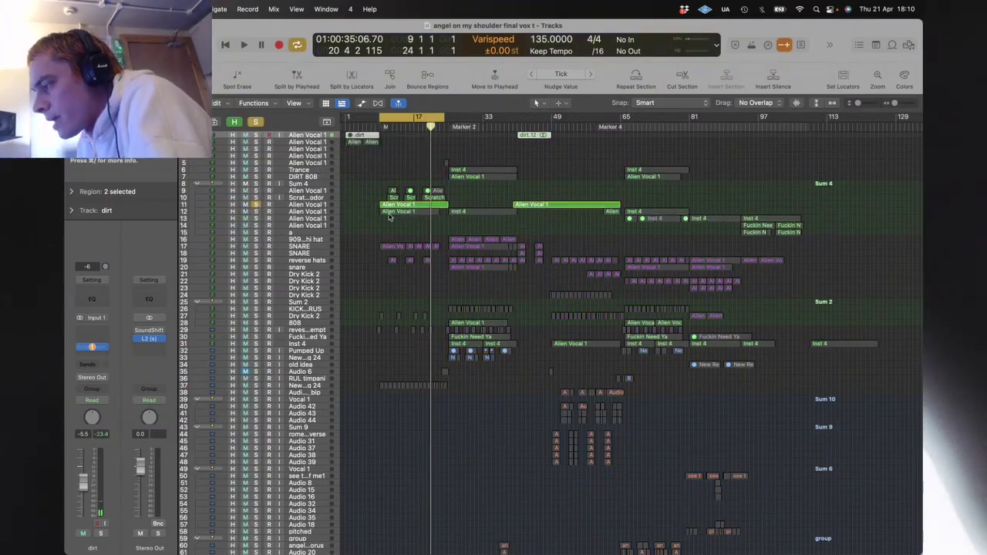
# Step: Enlarge the Sum 4 tracks around bars 9 to 24, play the cycle and select the soloed track 11
pyautogui.moveTo(363, 187); pyautogui.dragTo(485, 226)
pyautogui.press('z')
pyautogui.click(685, 312)
pyautogui.scroll(-3, 692, 313)
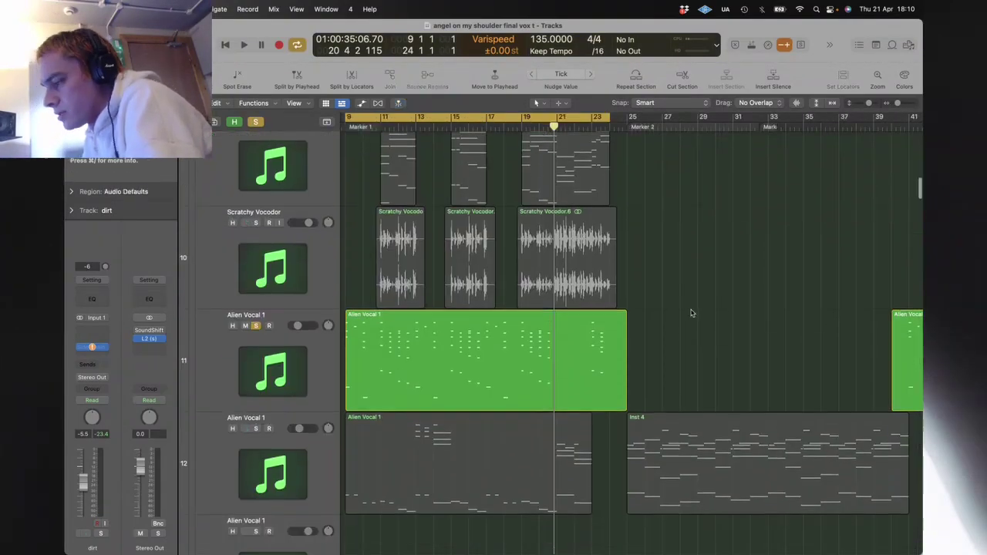
pyautogui.hscroll(-3, 692, 313)
pyautogui.press('space')
pyautogui.click(281, 285)
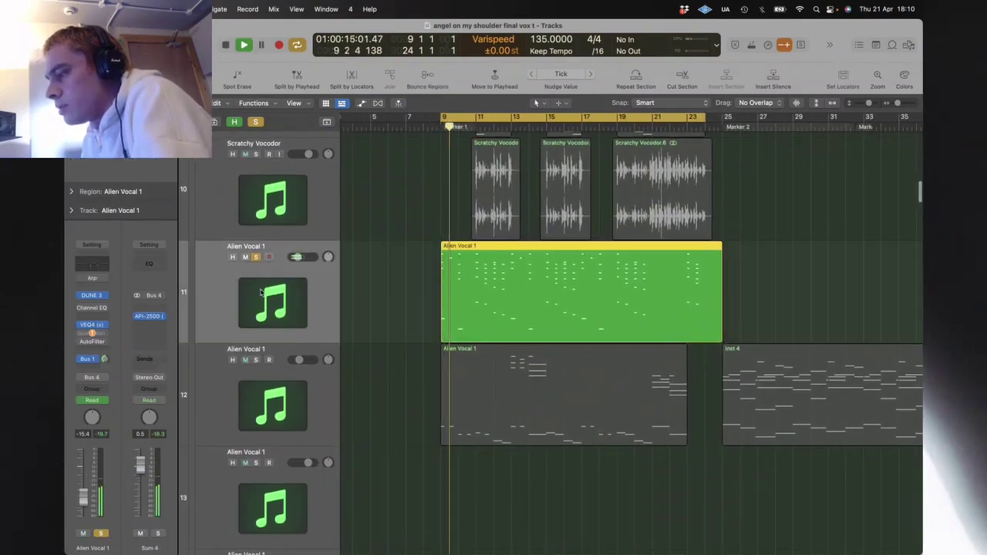
# Step: Open track 11's DUNE 3 patch, lower its Filter 1 cutoff during playback and close the plug-in window
pyautogui.click(91, 296)
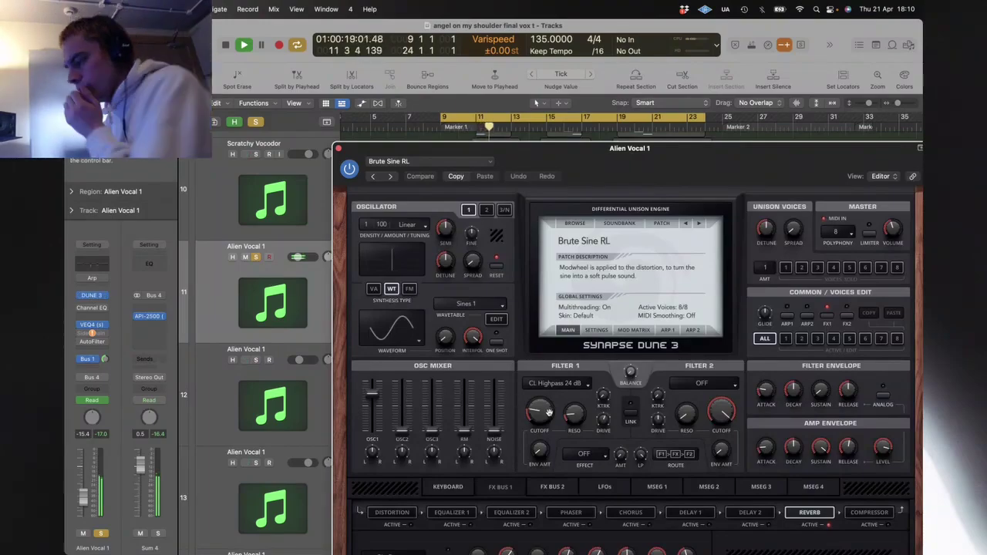
pyautogui.moveTo(547, 414)
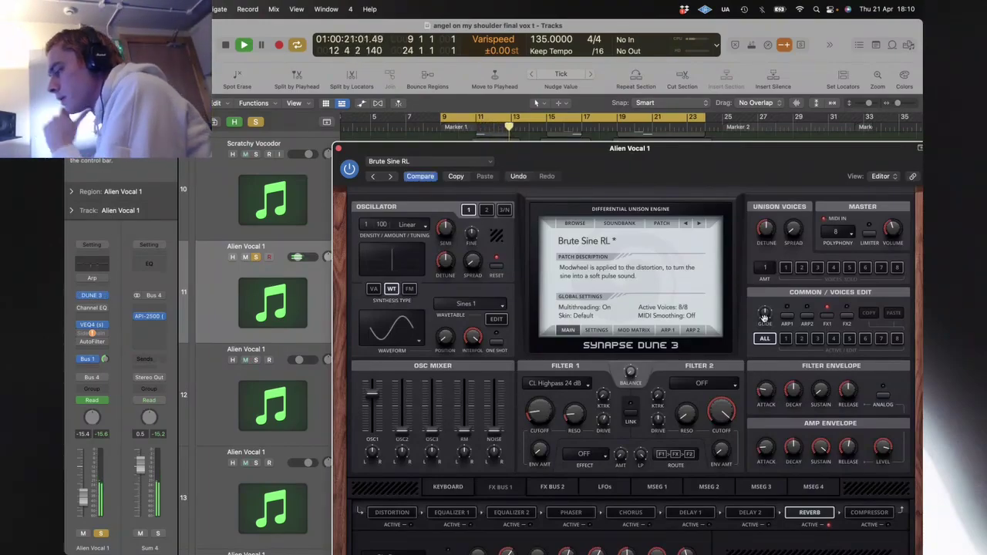
pyautogui.moveTo(648, 148); pyautogui.dragTo(558, 41)
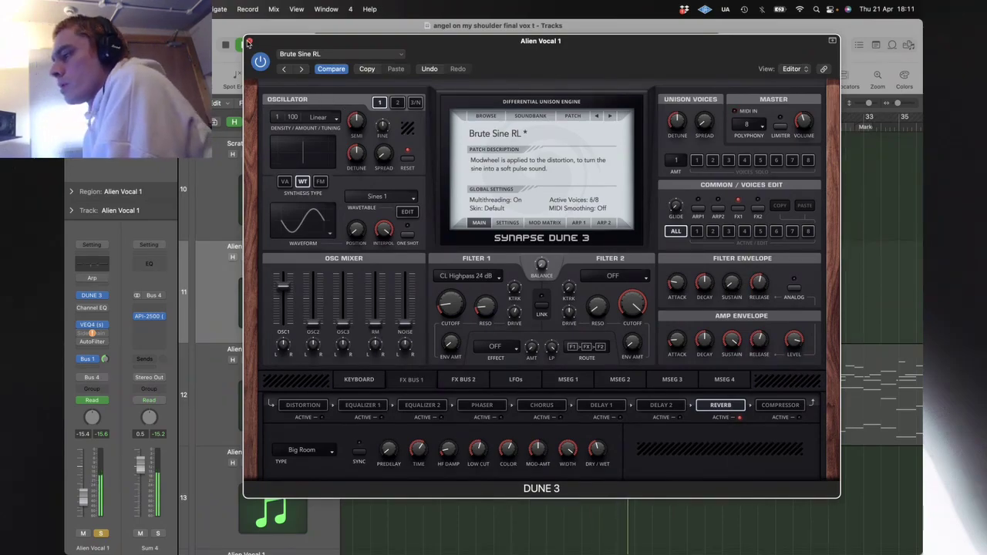
pyautogui.click(248, 41)
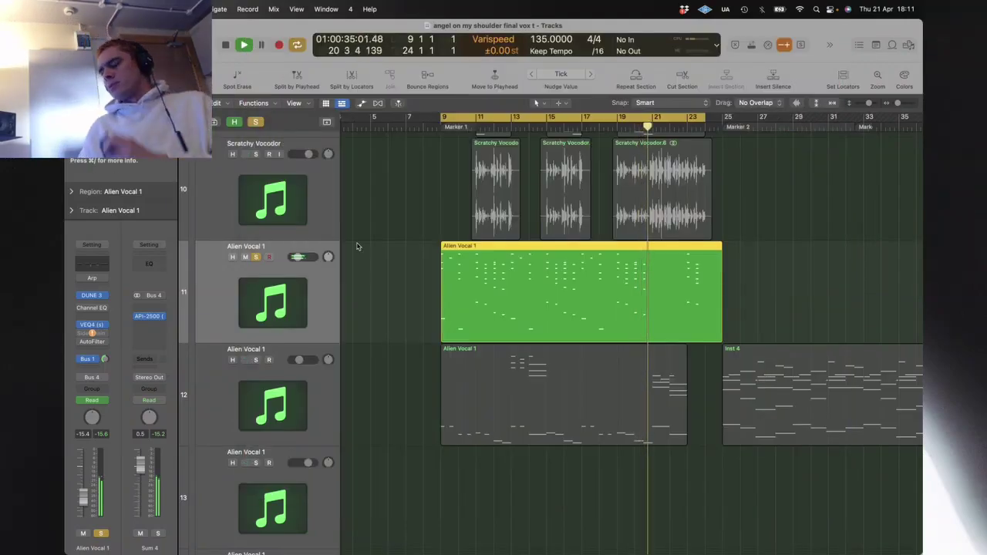
# Step: Check the other open windows briefly, solo only Alien Vocal 1 track 12, restore the full arrangement view and stop playback
pyautogui.hotkey('ctrl', 'Up')
pyautogui.click(704, 404)
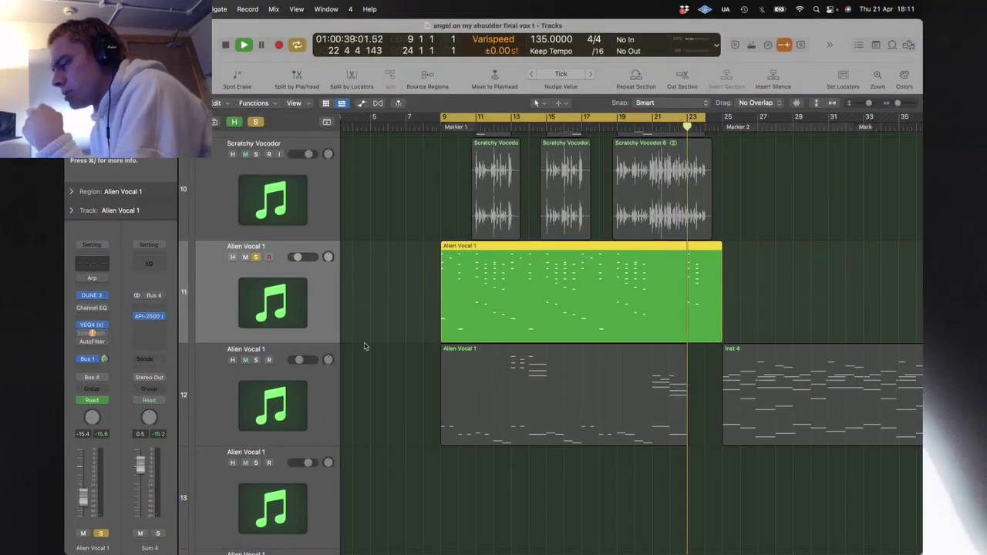
pyautogui.keyDown('alt'); pyautogui.click(256, 360); pyautogui.keyUp('alt')
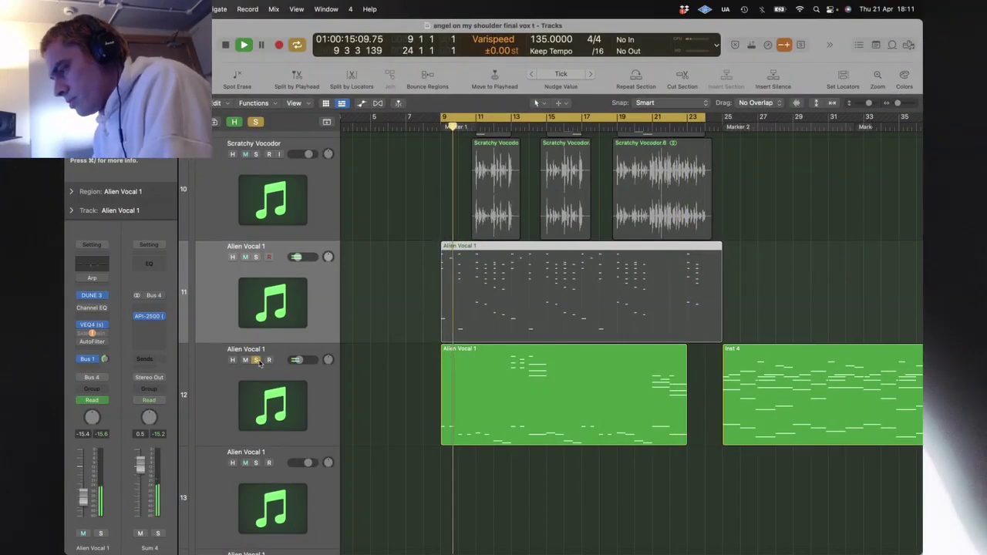
pyautogui.click(397, 329)
pyautogui.press('z')
pyautogui.press('space')
# Step: Set the cycle range to bars 25 to 40, play it briefly, select track 12 and stop
pyautogui.moveTo(434, 116); pyautogui.dragTo(504, 116)
pyautogui.press('space')
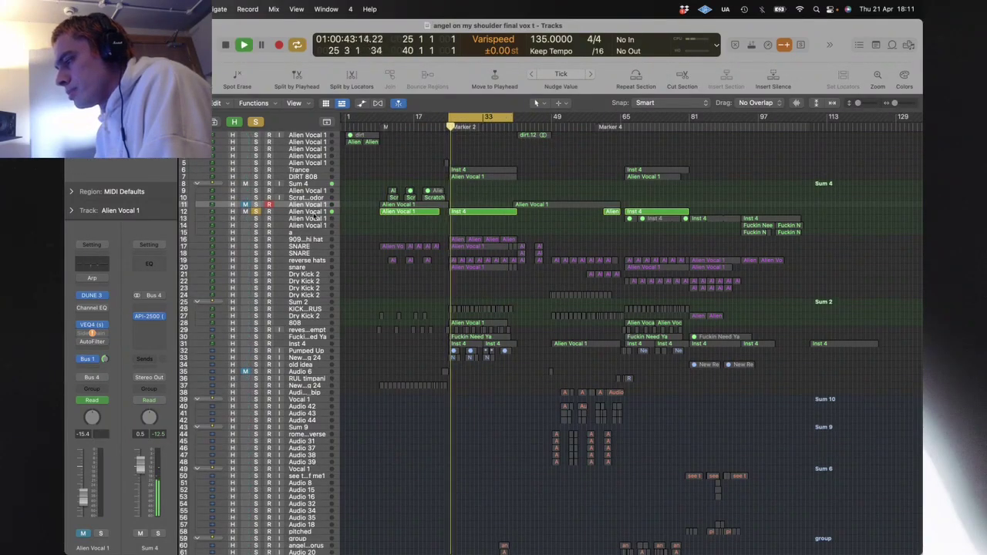
pyautogui.click(305, 211)
pyautogui.press('space')
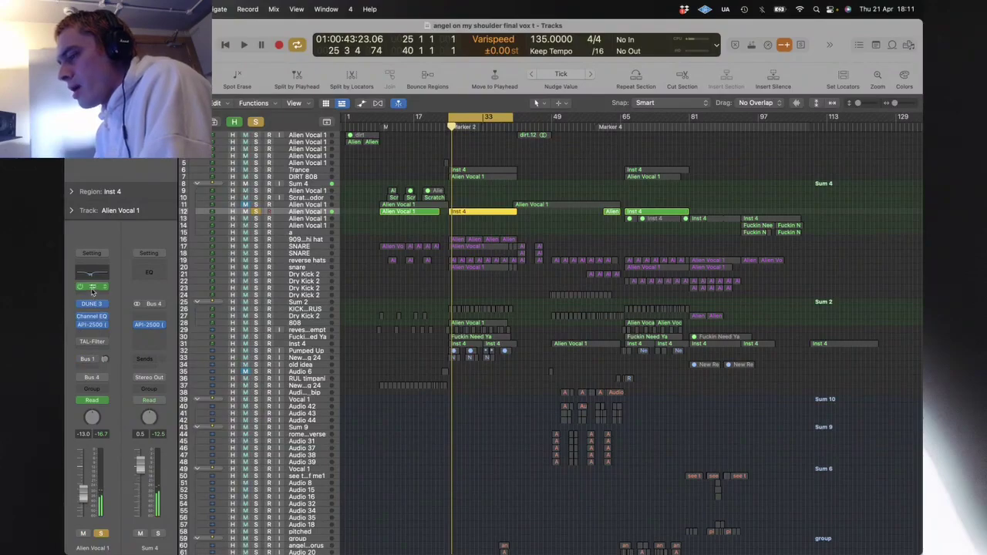
# Step: View the Arpeggiator settings on track 12, close its window and play the cycle again
pyautogui.click(91, 287)
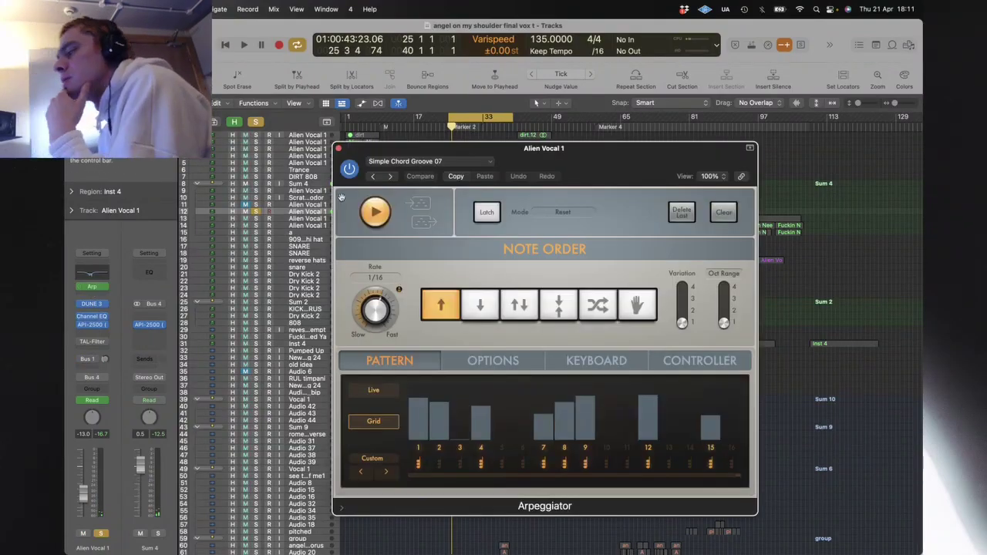
pyautogui.click(338, 148)
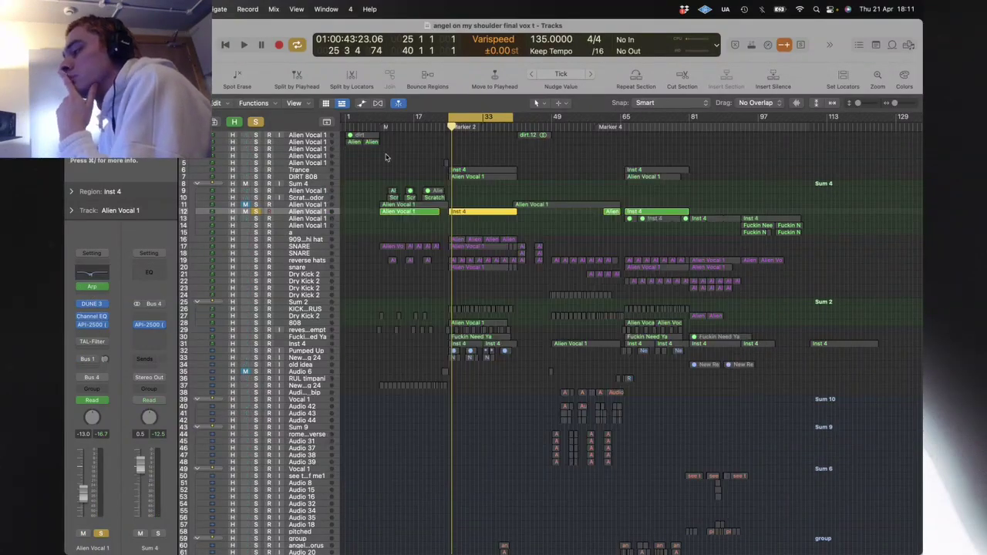
pyautogui.press('space')
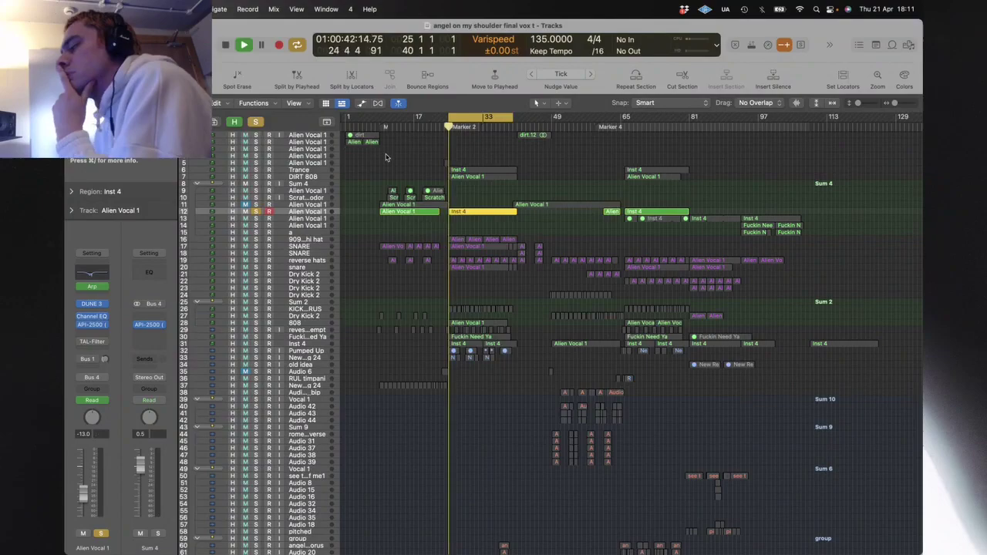
# Step: Show track automation in the arrangement while track 12's Inst 4 region plays
pyautogui.click(471, 219)
pyautogui.moveTo(472, 218); pyautogui.dragTo(470, 214)
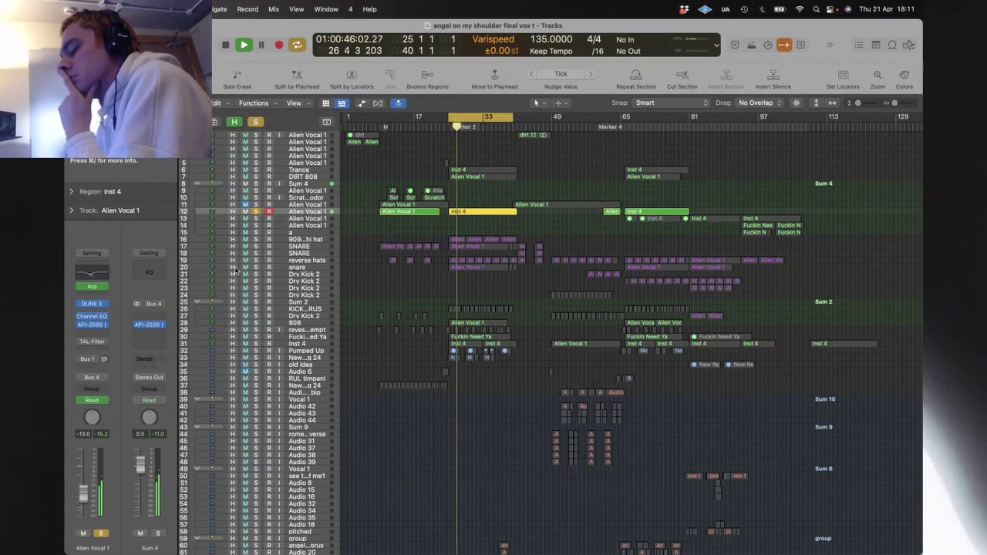
pyautogui.press('z')
pyautogui.press('z')
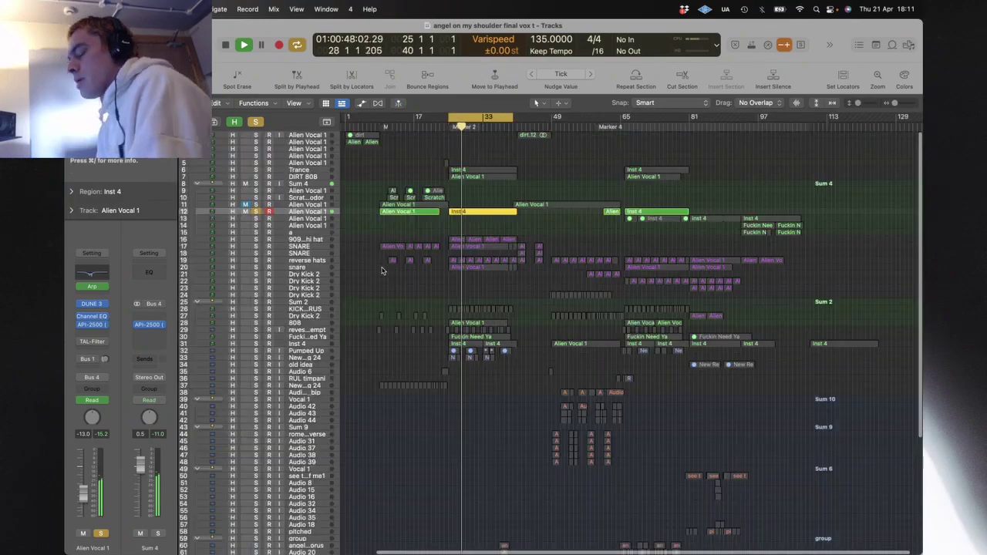
pyautogui.press('a')
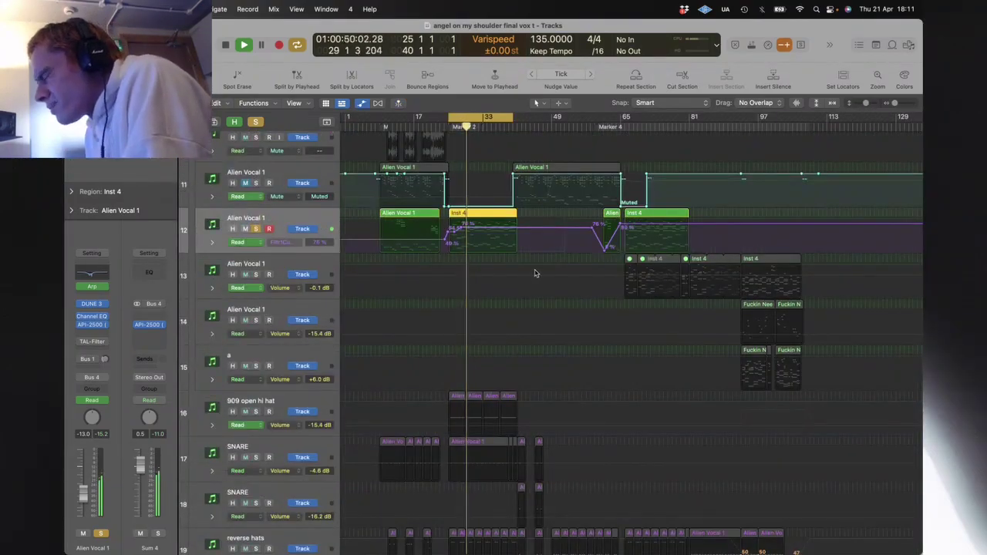
# Step: Reshape track 12's filter cutoff automation over the Inst 4 region between about bars 29 and 33, hide automation and stop playback
pyautogui.press('a')
pyautogui.moveTo(532, 299); pyautogui.dragTo(424, 210)
pyautogui.press('z')
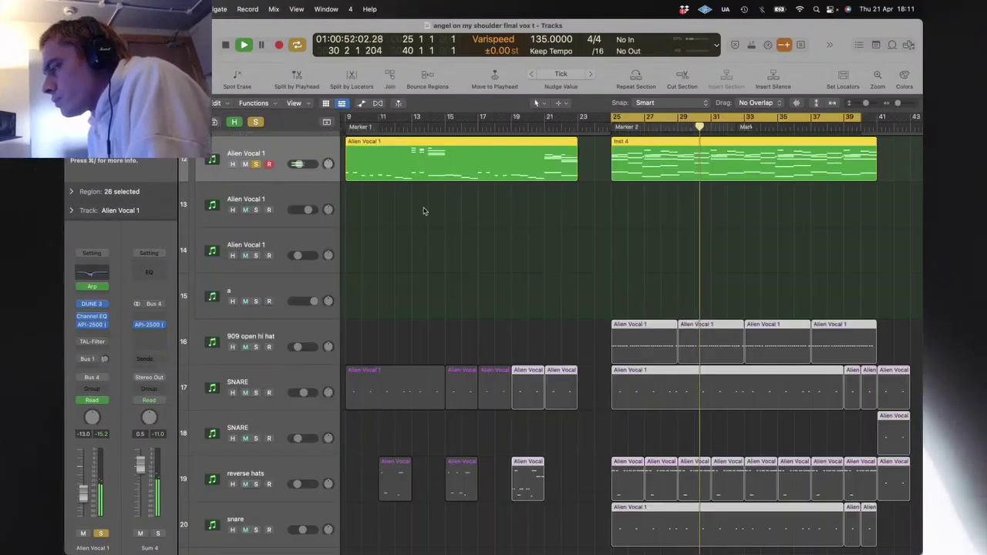
pyautogui.press('a')
pyautogui.hscroll(-3, 633, 199)
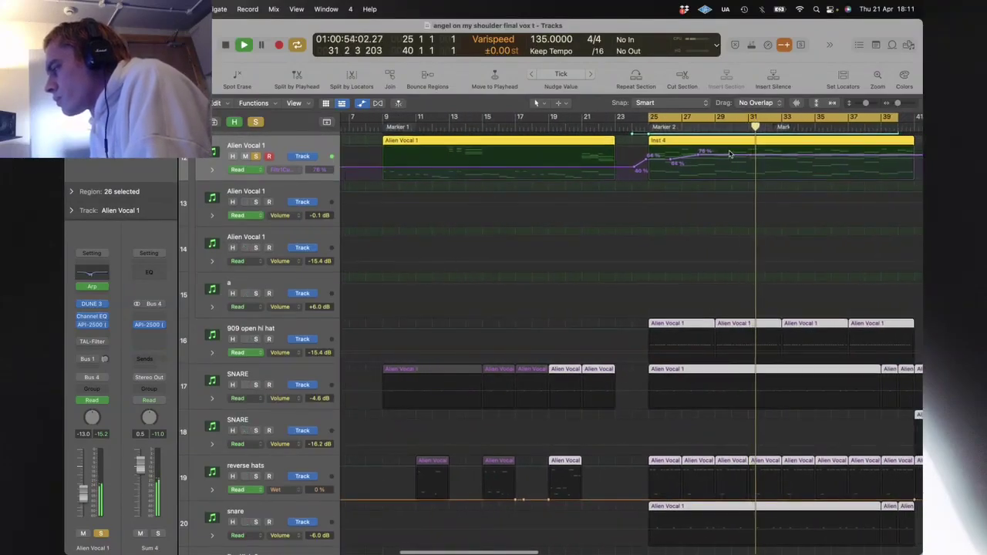
pyautogui.click(731, 154)
pyautogui.click(745, 155)
pyautogui.moveTo(746, 155); pyautogui.dragTo(785, 168)
pyautogui.click(784, 148)
pyautogui.press('a')
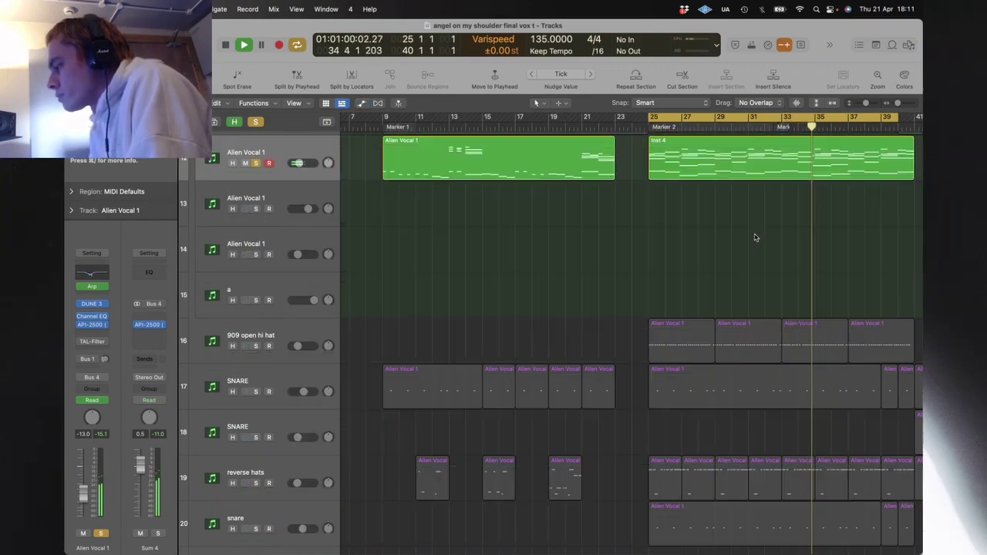
pyautogui.press('z')
pyautogui.press('space')
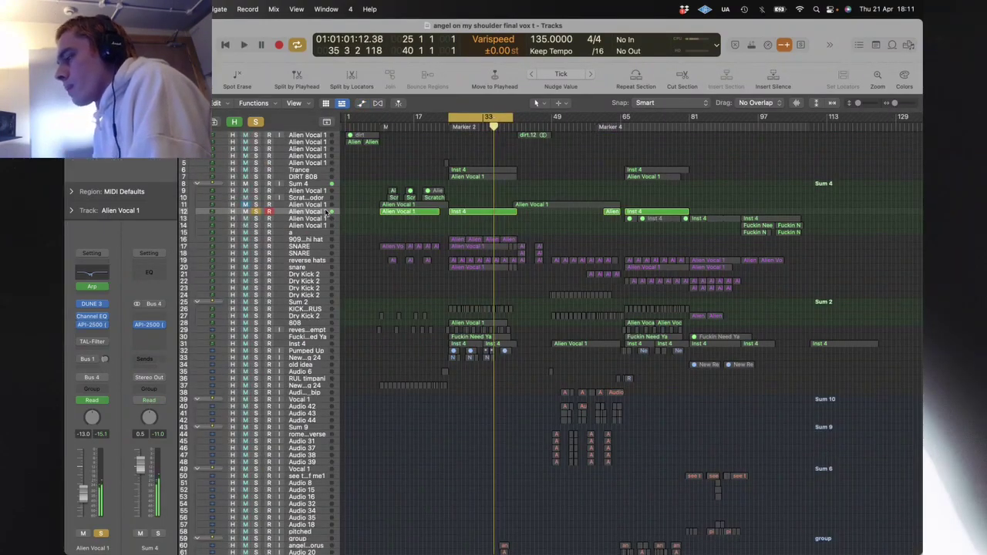
# Step: Solo the tracks above the Sum 4 stack alongside track 12 and extend the cycle range to bar 41
pyautogui.press('c')
pyautogui.press('space')
pyautogui.press('space')
pyautogui.moveTo(256, 177); pyautogui.dragTo(257, 163)
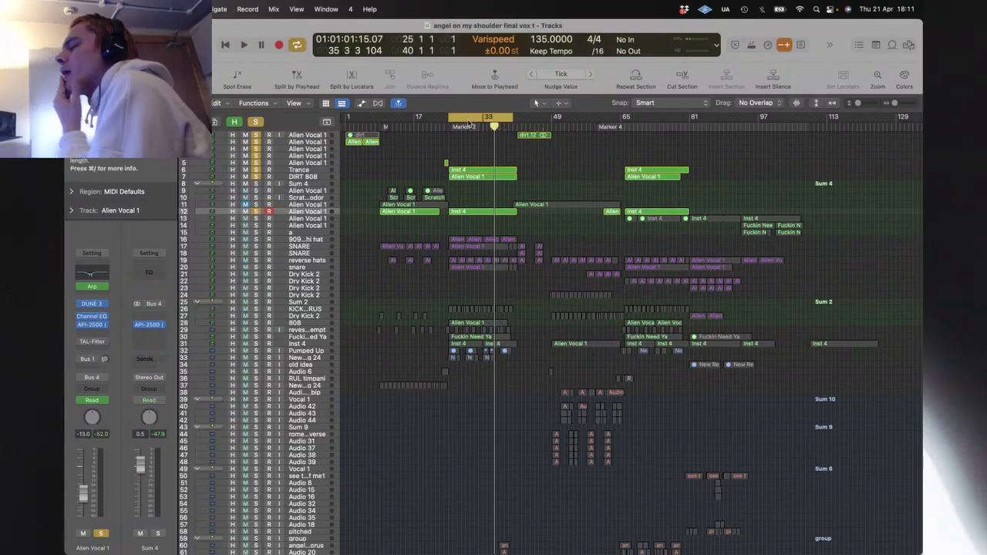
pyautogui.click(508, 117)
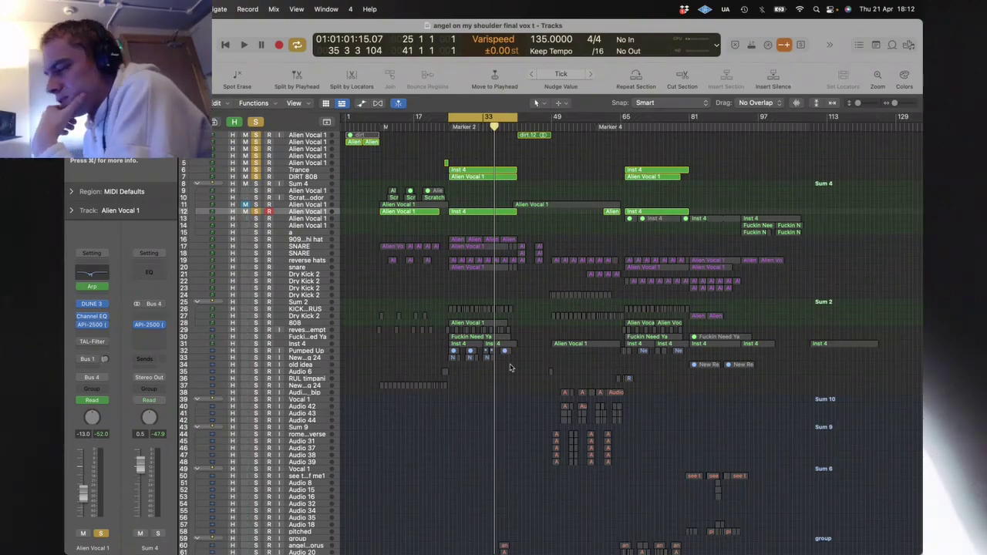
# Step: Examine the selected synth and drum regions from bar 9 onward and play the cycle briefly
pyautogui.moveTo(366, 202); pyautogui.dragTo(524, 302)
pyautogui.press('z')
pyautogui.press('z')
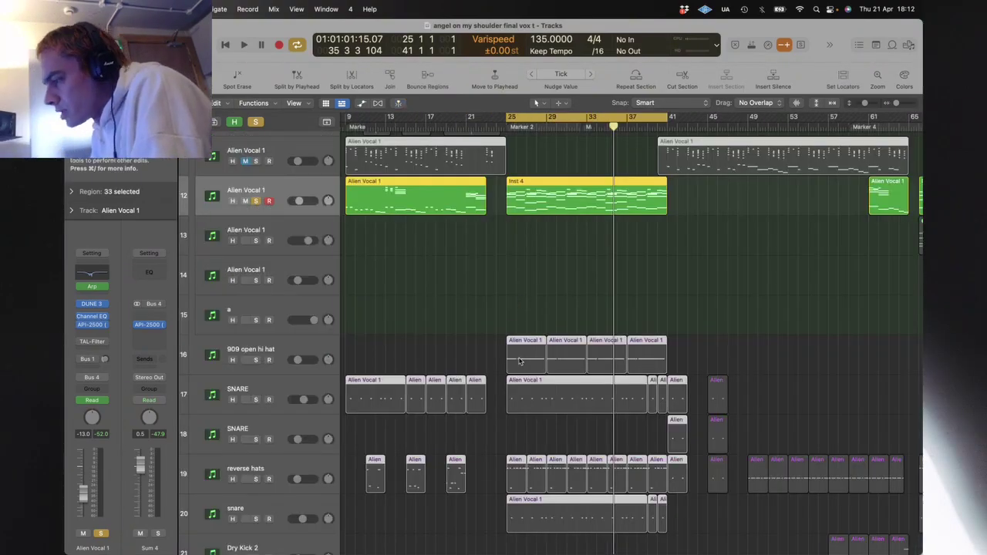
pyautogui.press('z')
pyautogui.press('space')
pyautogui.press('z')
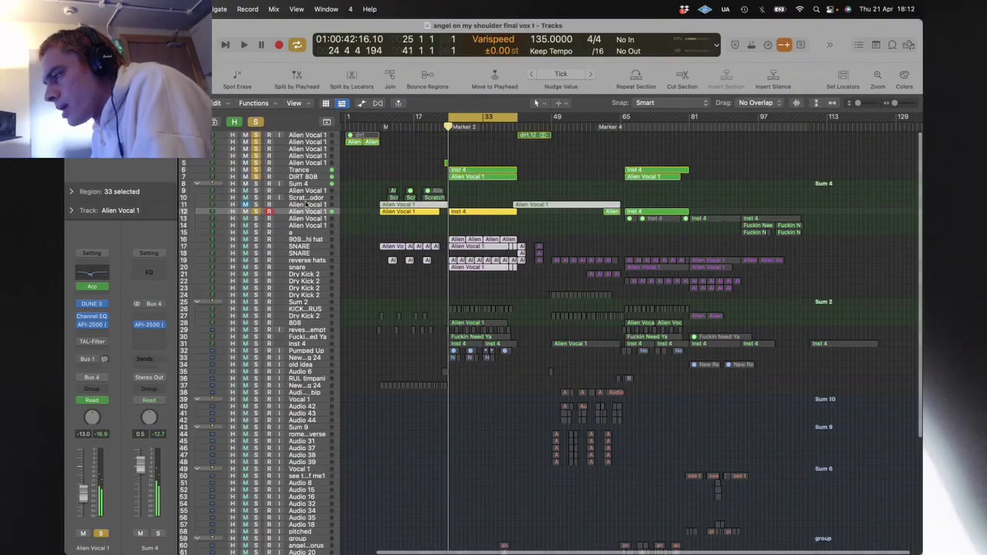
# Step: Solo only the Trance track, play it from bar 25, toggle automation display and stop
pyautogui.press('space')
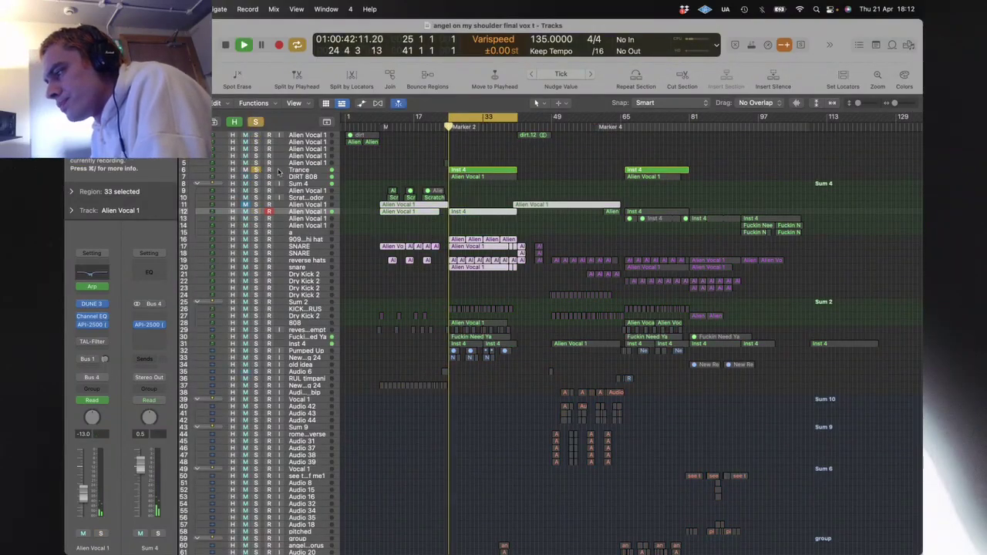
pyautogui.click(298, 170)
pyautogui.press('a')
pyautogui.press('space')
pyautogui.press('a')
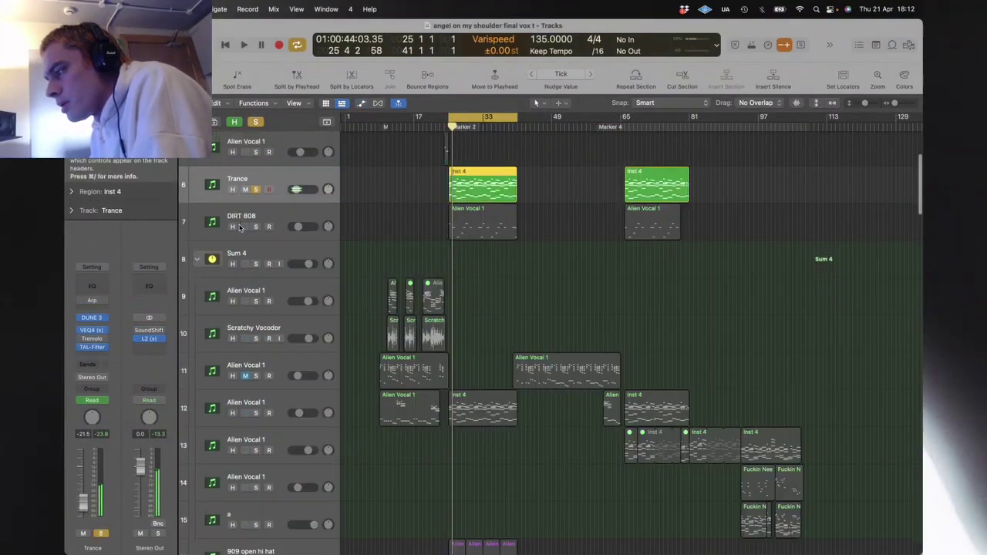
# Step: Try the Filter 1 cutoff in DUNE 3 on the Trance track while the cycle plays, and close its window
pyautogui.click(91, 317)
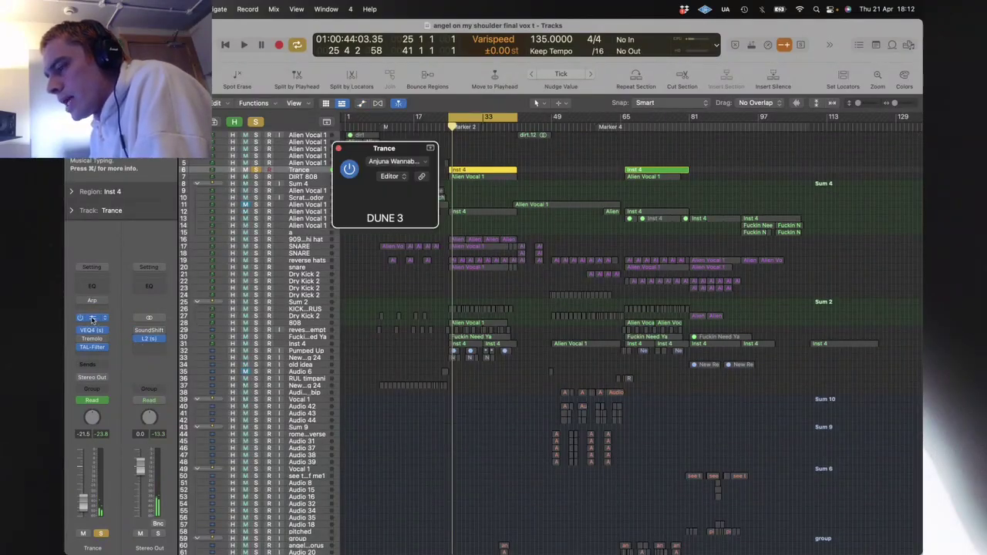
pyautogui.moveTo(538, 417)
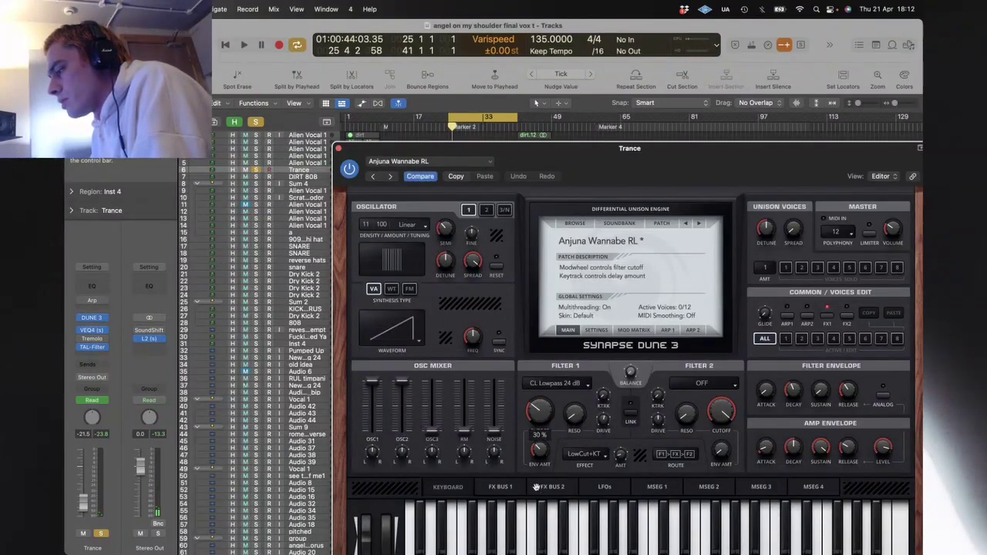
pyautogui.press('space')
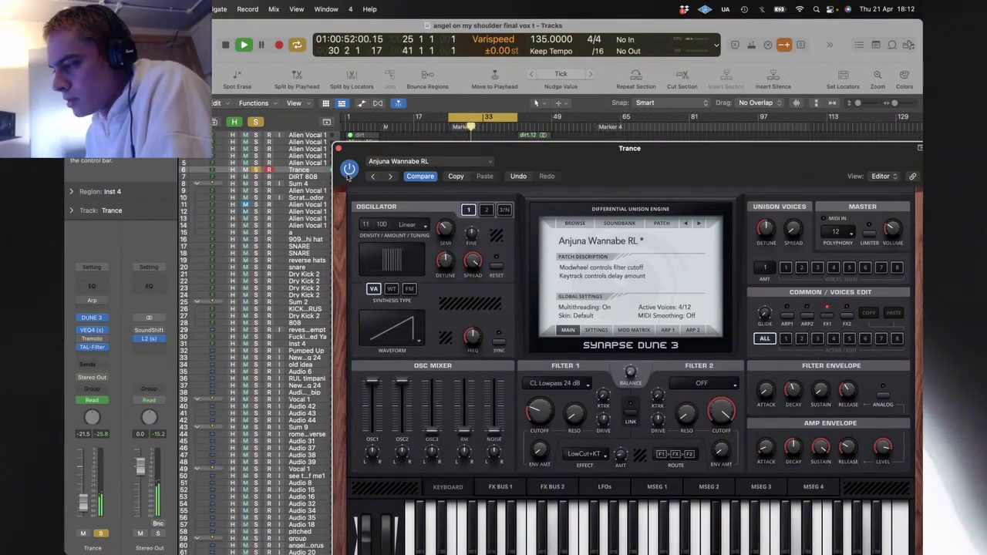
pyautogui.click(338, 148)
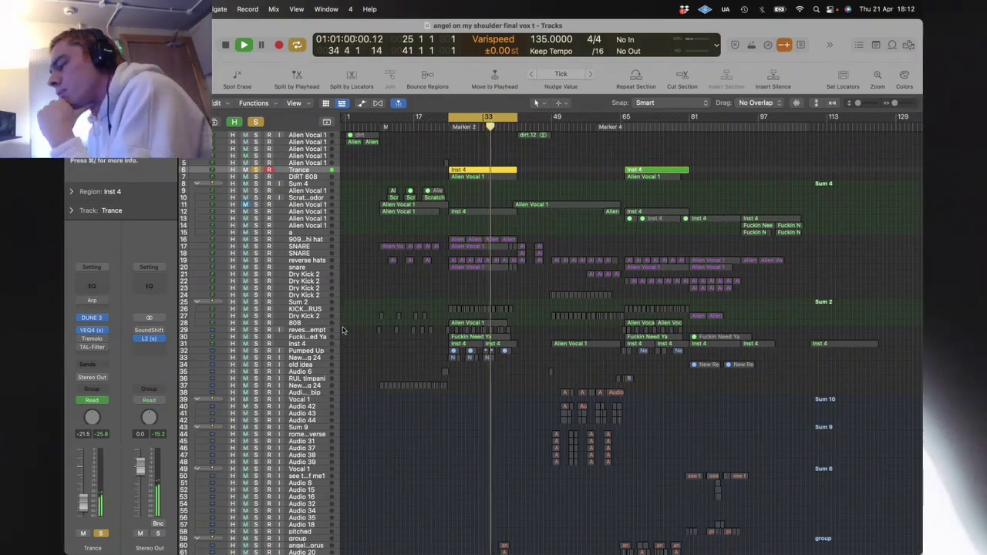
# Step: Solo only the Fuckin Need Ya track 30, play the cycle and add Trance to the solo
pyautogui.click(275, 335)
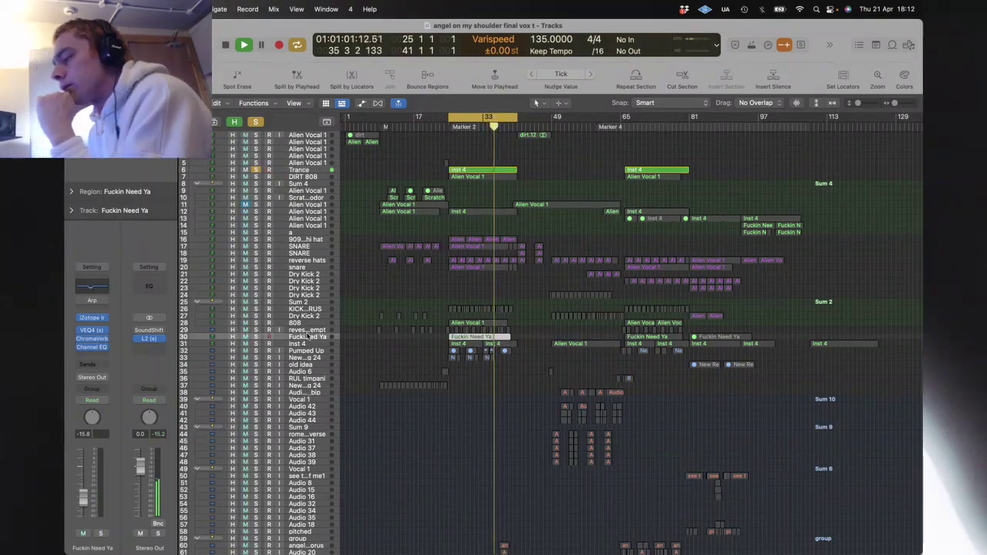
pyautogui.press('space')
pyautogui.keyDown('alt'); pyautogui.click(256, 337); pyautogui.keyUp('alt')
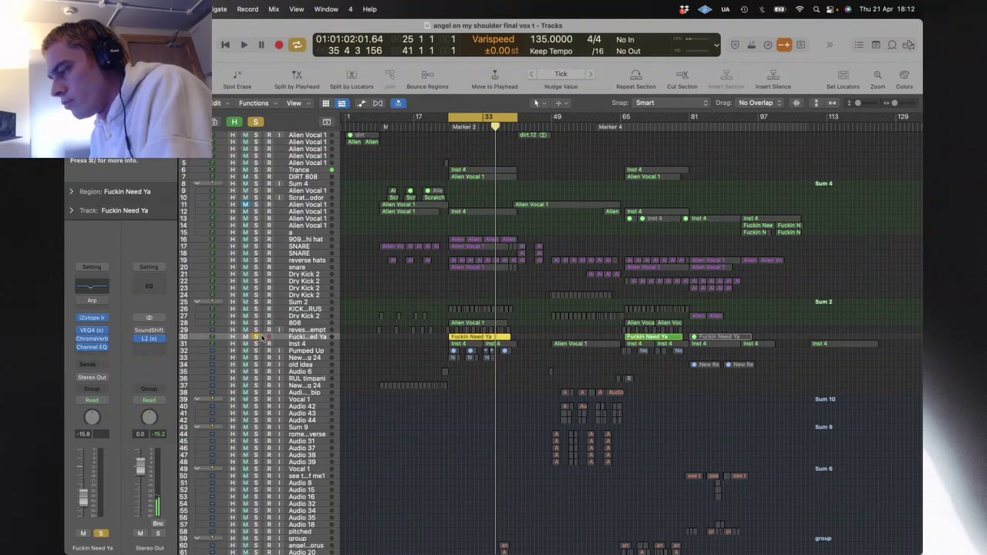
pyautogui.press('z')
pyautogui.press('z')
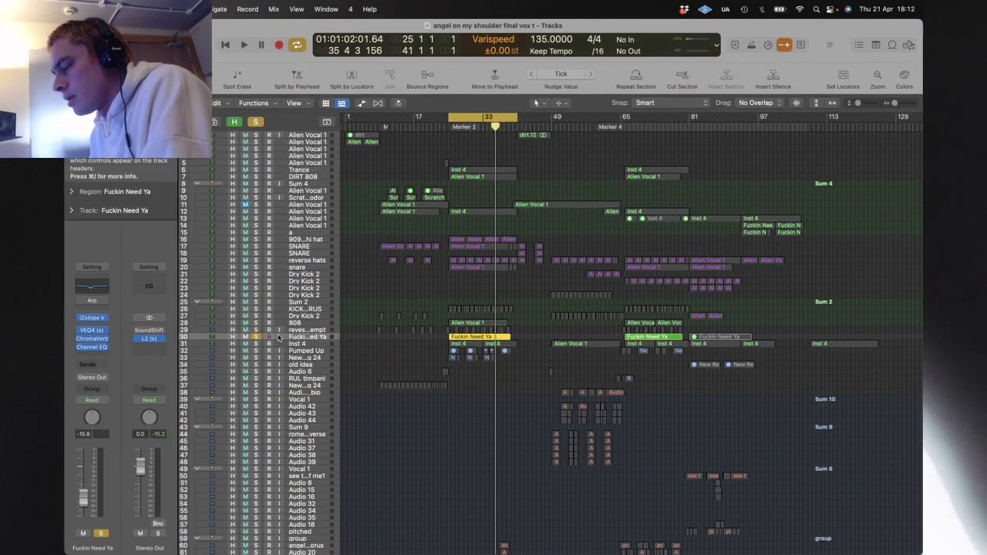
pyautogui.press('space')
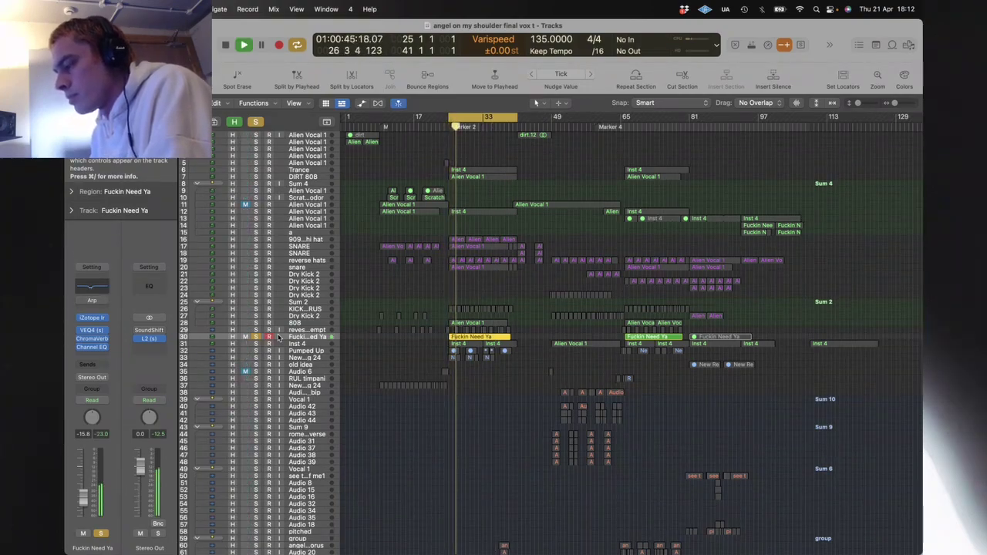
pyautogui.press('z')
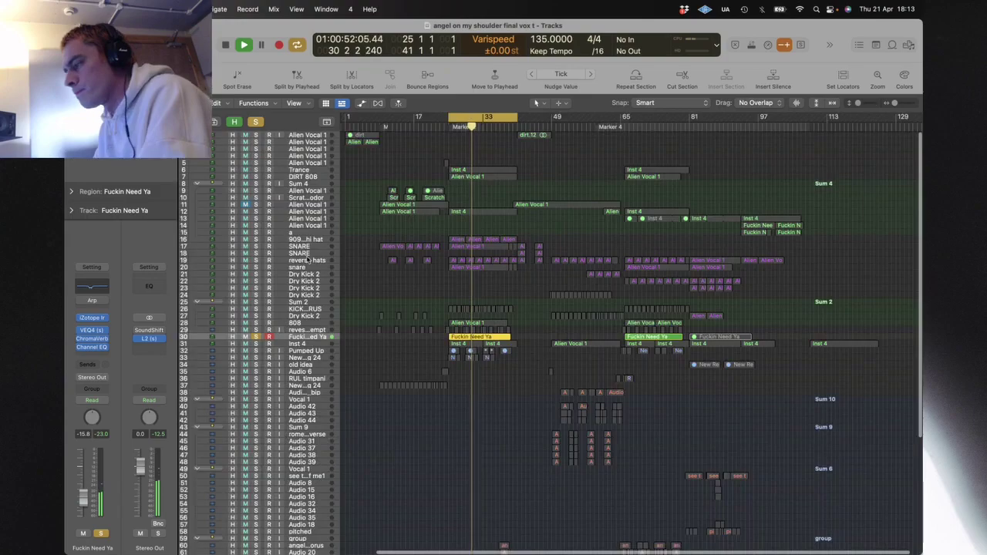
pyautogui.press('z')
pyautogui.click(256, 169)
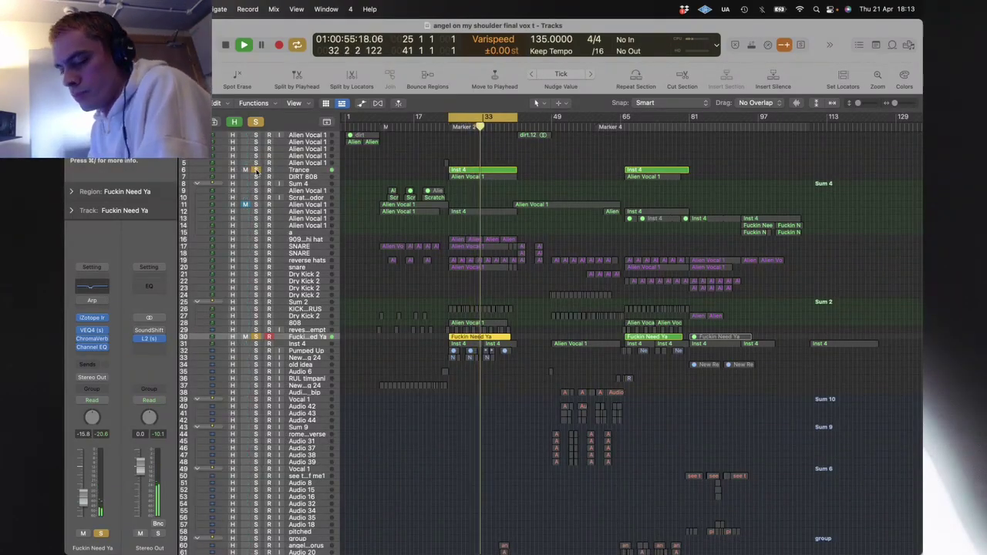
# Step: Check the chat in the Twitch Studio stream window, return to Logic Pro and stop playback
pyautogui.hotkey('ctrl', 'Up')
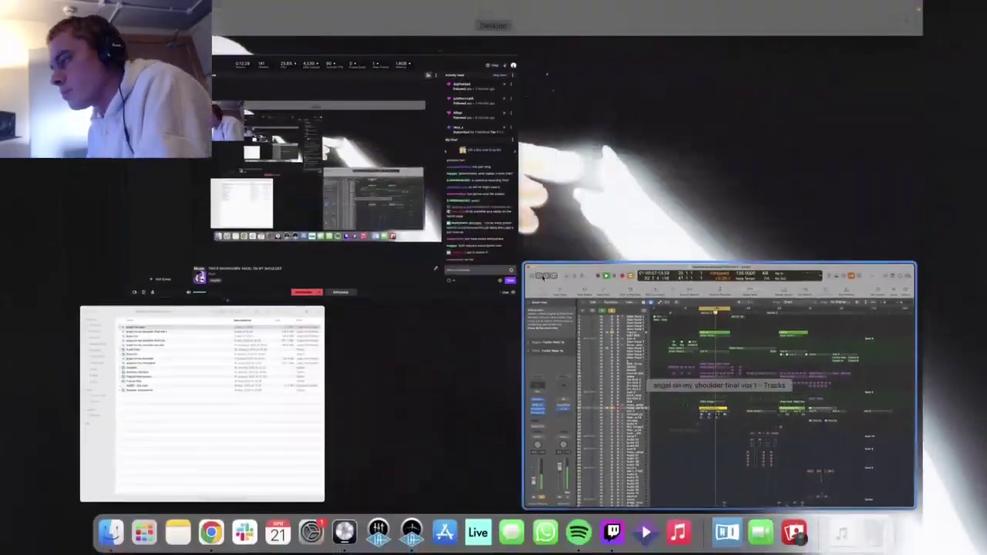
pyautogui.click(505, 278)
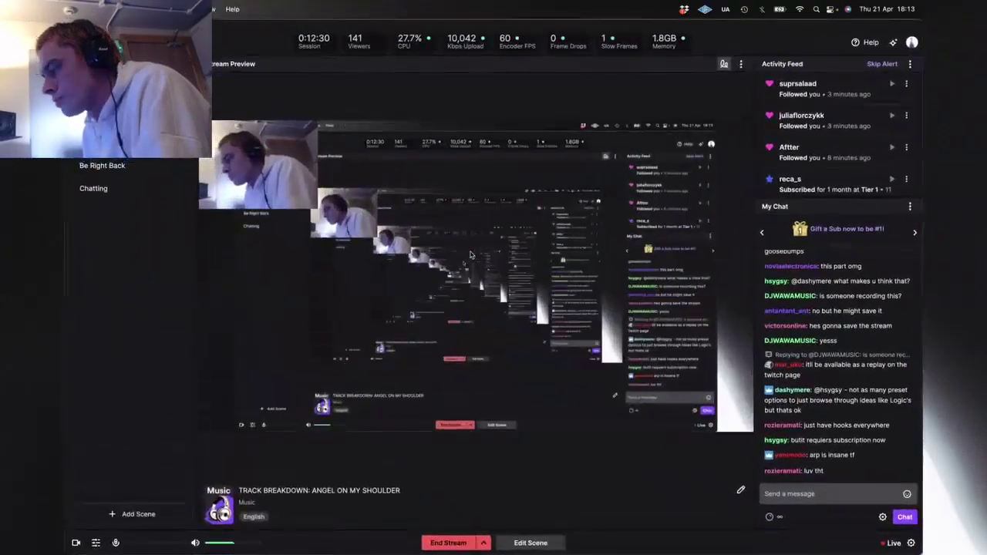
pyautogui.hotkey('ctrl', 'Up')
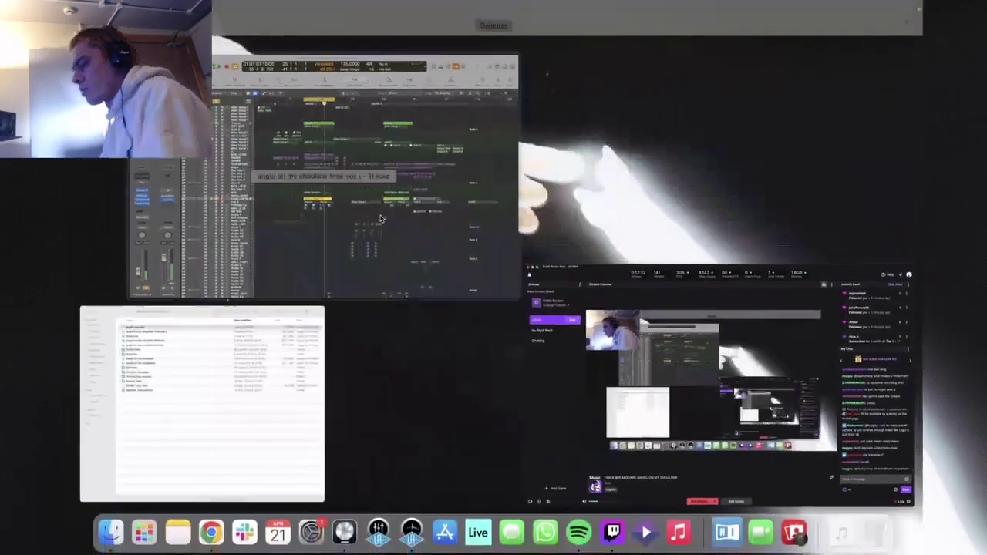
pyautogui.click(371, 216)
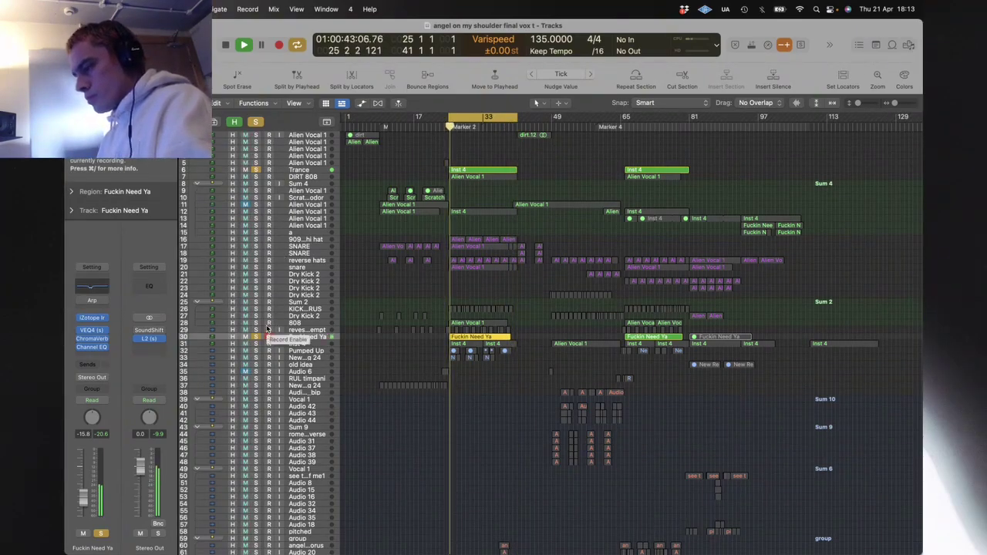
pyautogui.press('space')
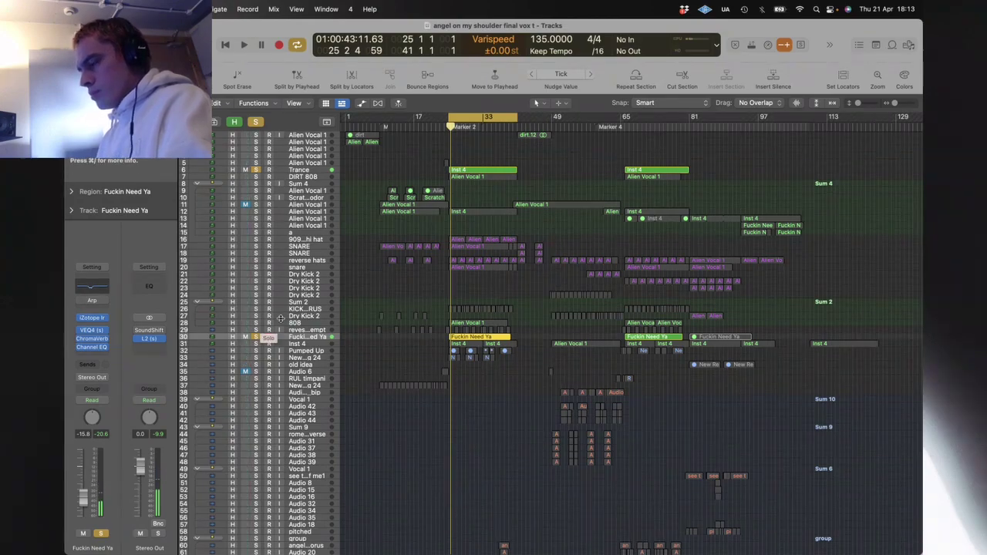
# Step: Examine the regions between bars 9 and 41 from the Trance track down to track 38 and clear the selection
pyautogui.moveTo(518, 390); pyautogui.dragTo(363, 169)
pyautogui.press('z')
pyautogui.click(691, 193)
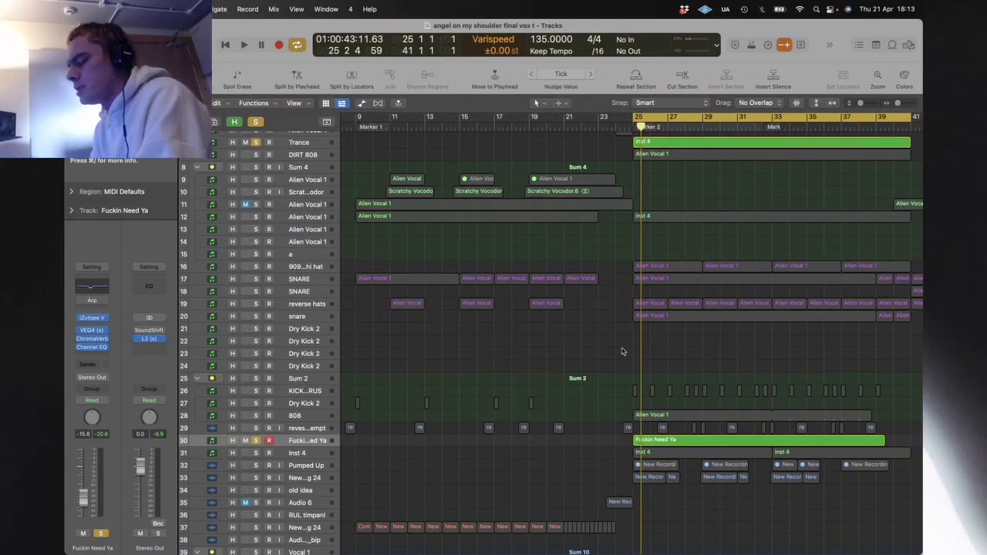
pyautogui.press('z')
pyautogui.press('z')
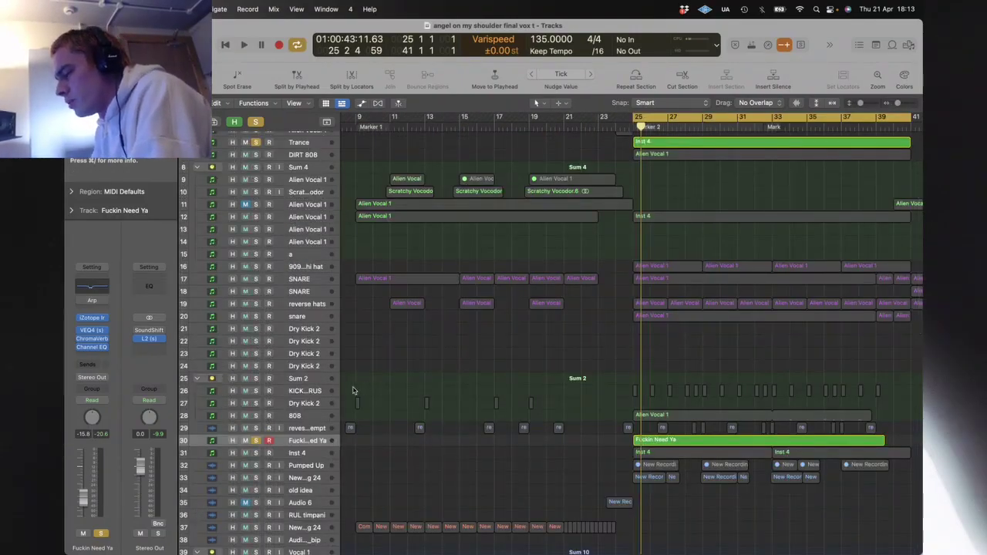
pyautogui.press('z')
# Step: Unsolo the Fuckin Need Ya track and view the Trance track's automation while the cycle plays
pyautogui.press('space')
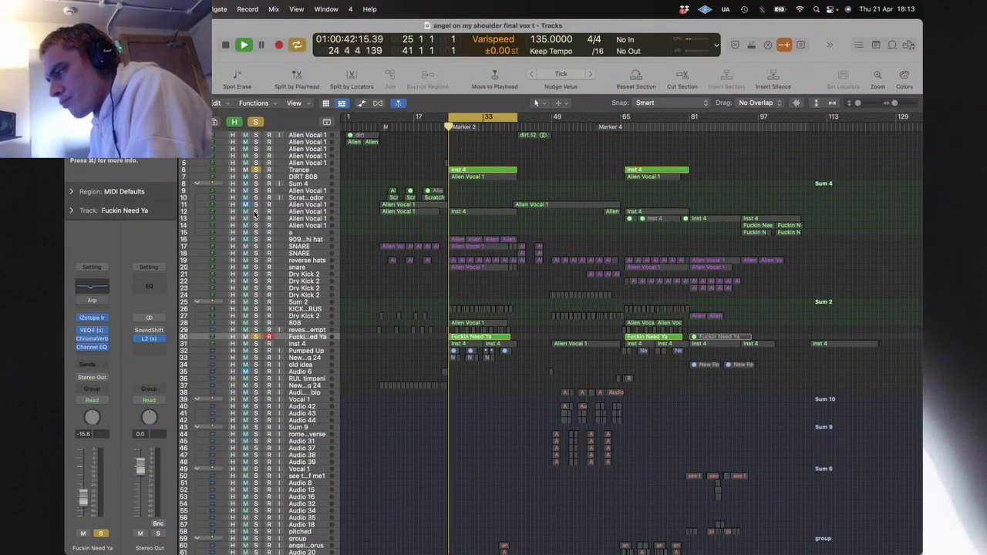
pyautogui.press('space')
pyautogui.click(255, 337)
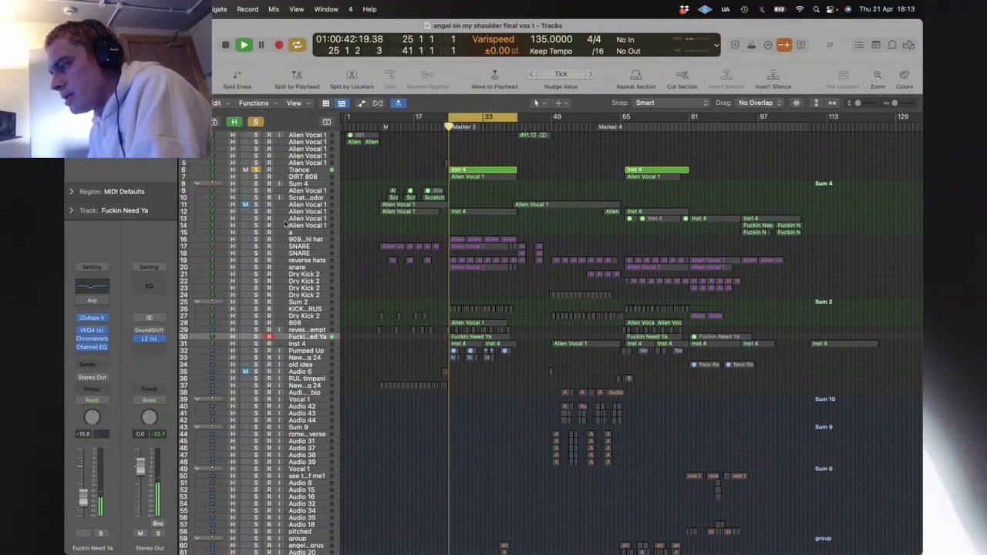
pyautogui.click(297, 170)
pyautogui.press('a')
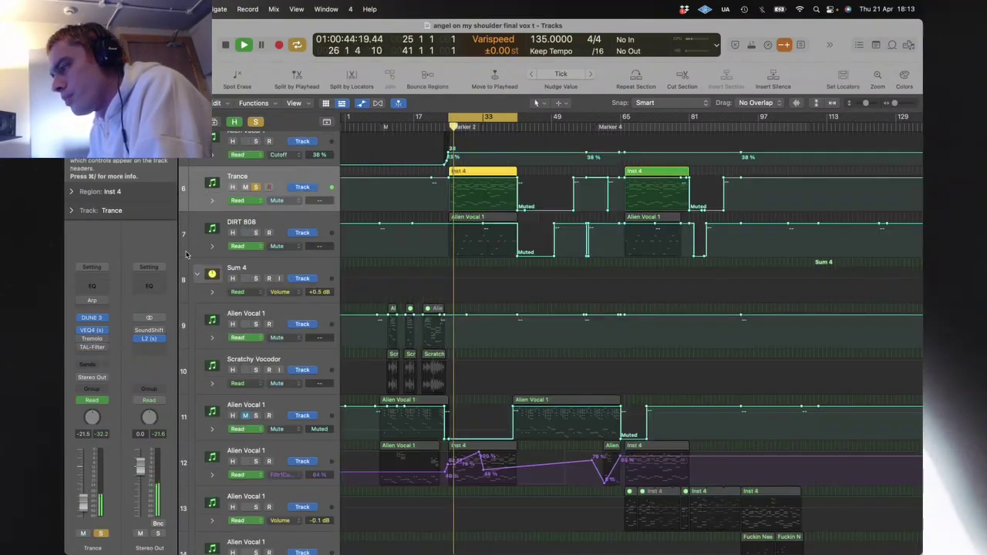
pyautogui.press('z')
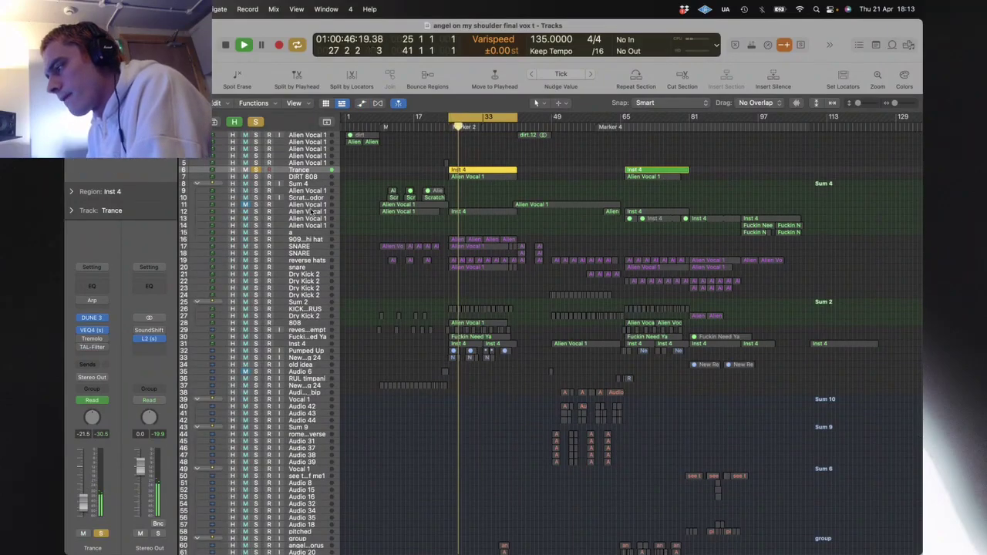
# Step: Solo track 12 alongside Trance, raise the Filter 1 cutoff in Trance's DUNE 3 during playback and close its window
pyautogui.click(256, 211)
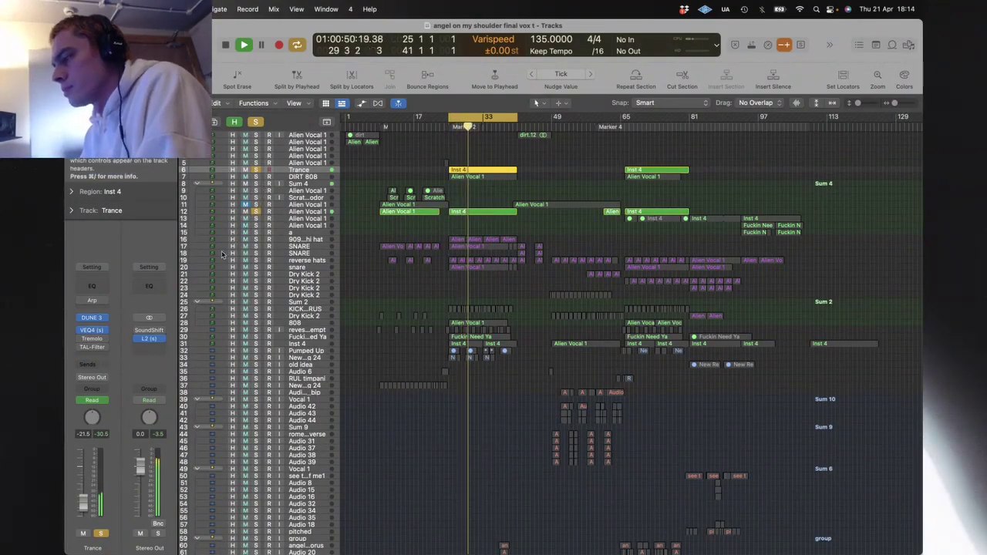
pyautogui.click(91, 317)
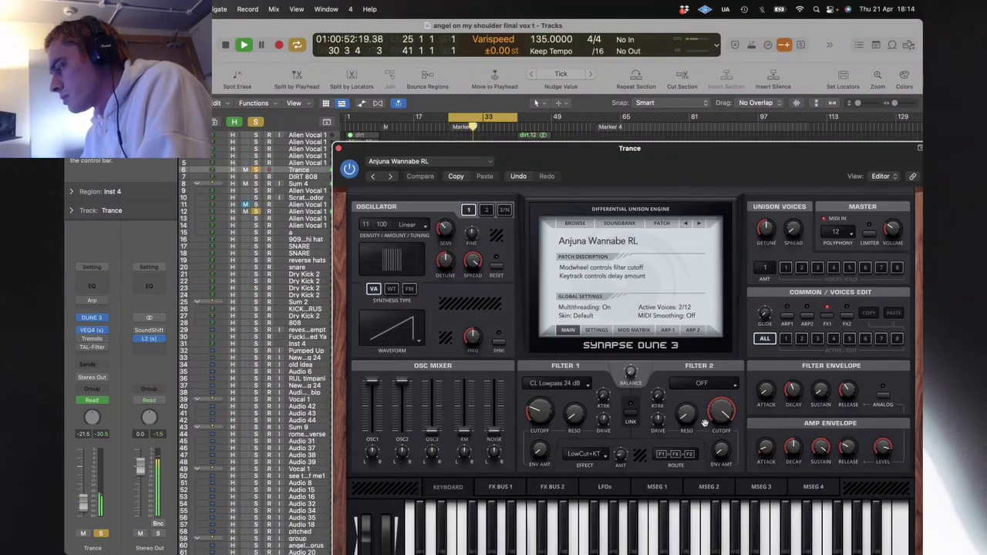
pyautogui.moveTo(547, 411)
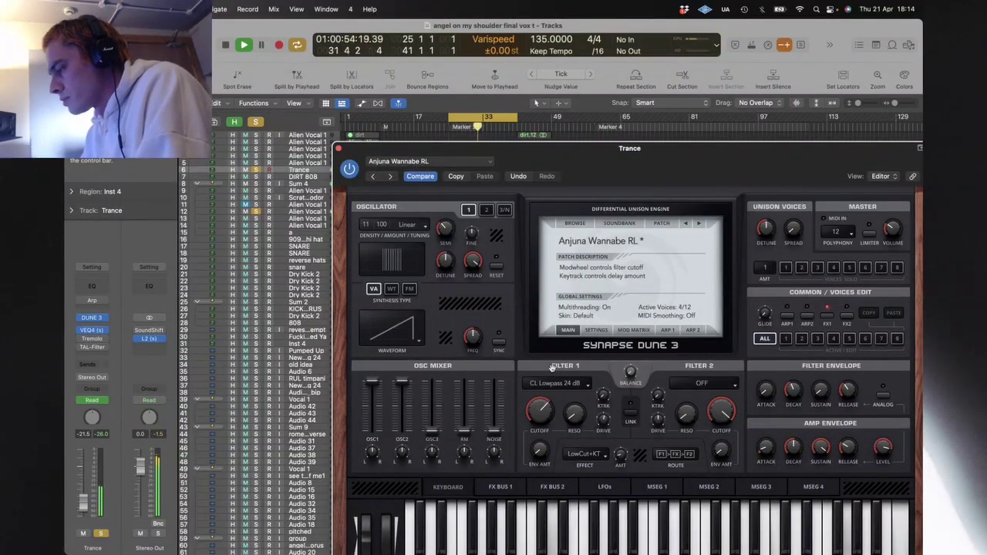
pyautogui.click(337, 148)
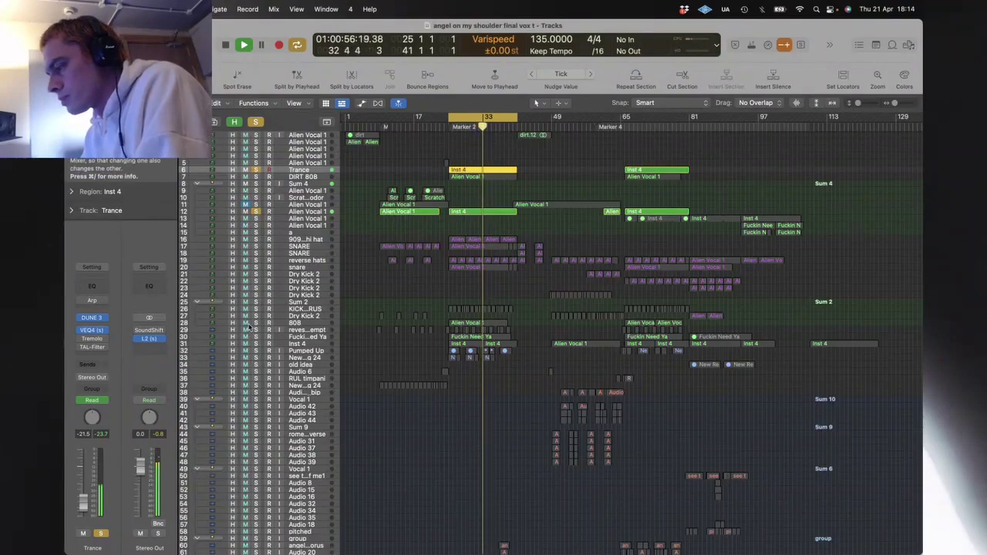
# Step: Solo the Inst 4 track alongside Trance and track 12 during the cycle, and stop playback on the Pumped Up track
pyautogui.click(257, 329)
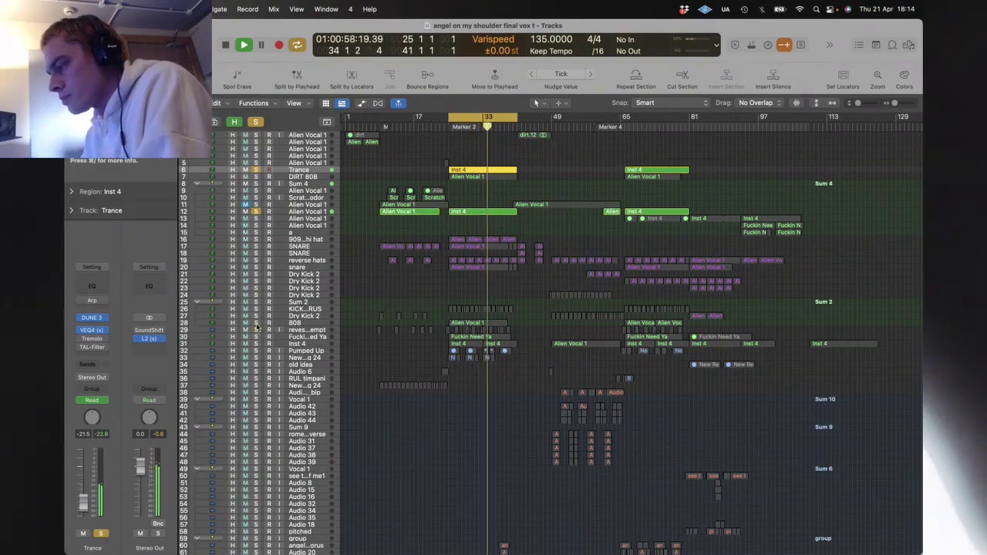
pyautogui.click(257, 343)
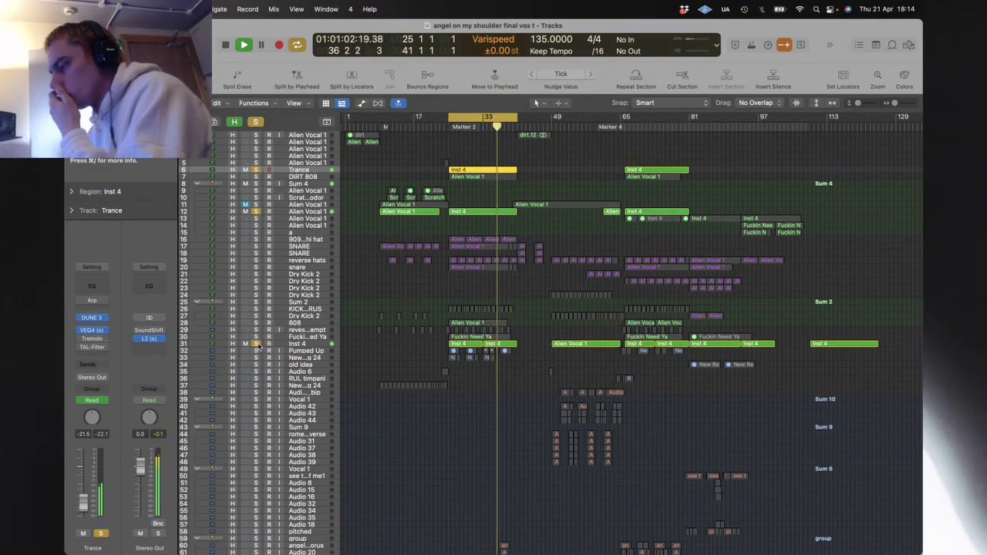
pyautogui.click(296, 351)
pyautogui.press('space')
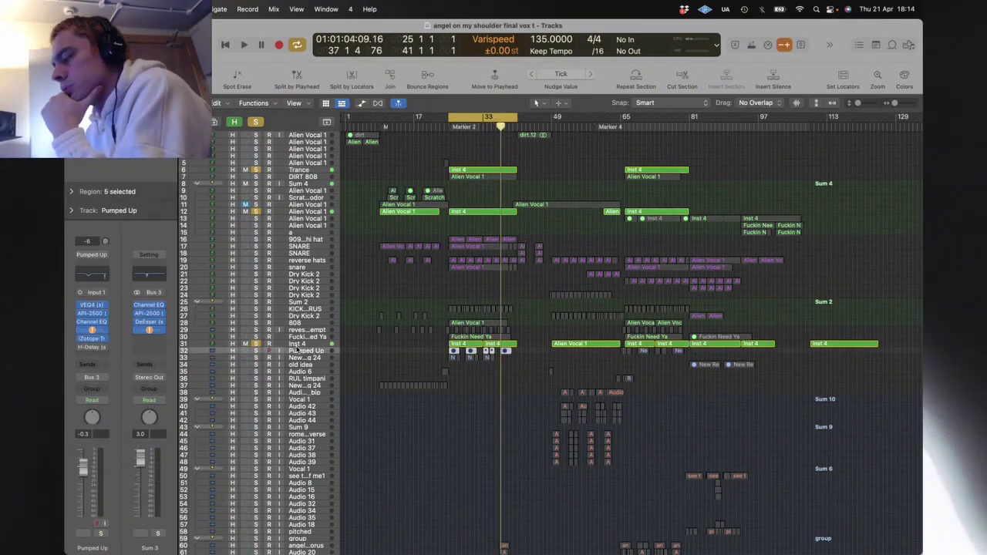
# Step: Play notes on the Inst 4 track with Musical Typing, raising the octave to C6 and the velocity to 127
pyautogui.click(297, 344)
pyautogui.press('s')
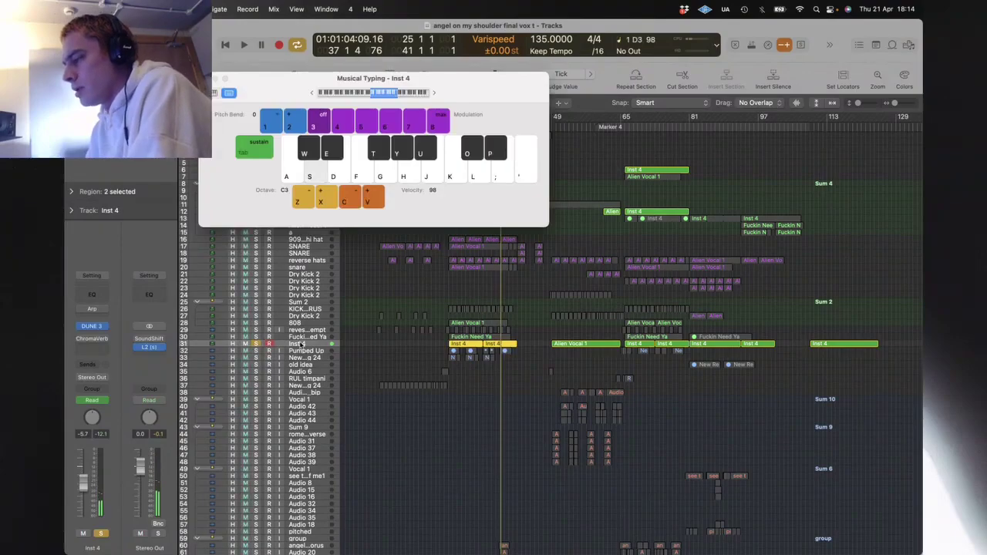
pyautogui.press("'")
pyautogui.press('h')
pyautogui.press('x')
pyautogui.press('x')
pyautogui.press('x')
pyautogui.press("'")
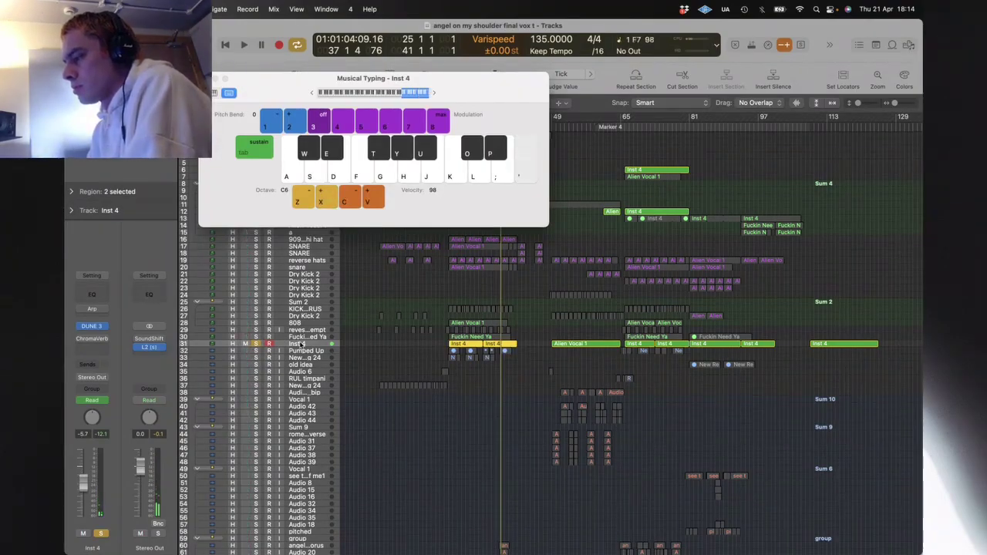
pyautogui.press('v')
pyautogui.press("'")
pyautogui.press('v')
pyautogui.press("'")
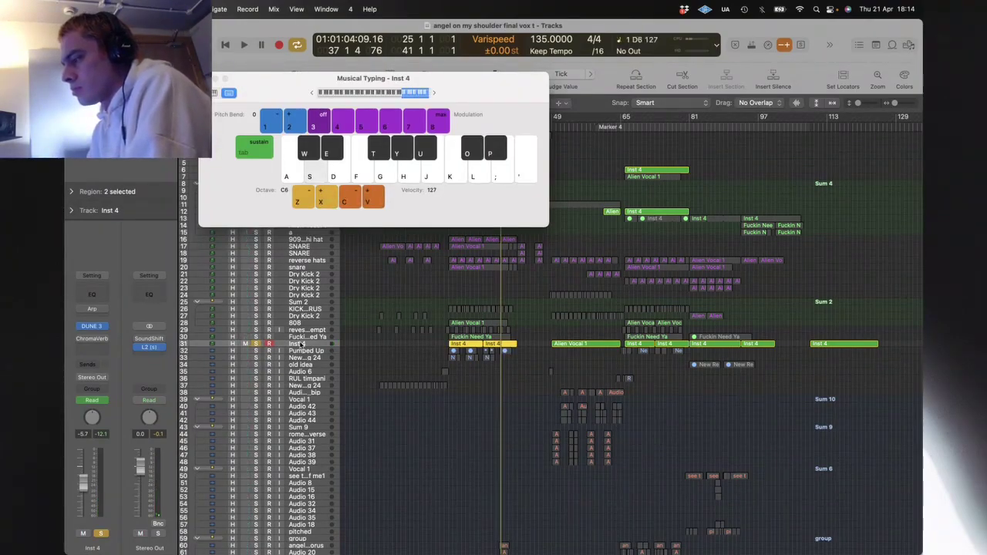
# Step: Lower the Musical Typing octave to C0, start cycle playback and close the Key Commands and Musical Typing windows
pyautogui.press('z')
pyautogui.press('z')
pyautogui.press('z')
pyautogui.press('z')
pyautogui.press('z')
pyautogui.press('z')
pyautogui.press('space')
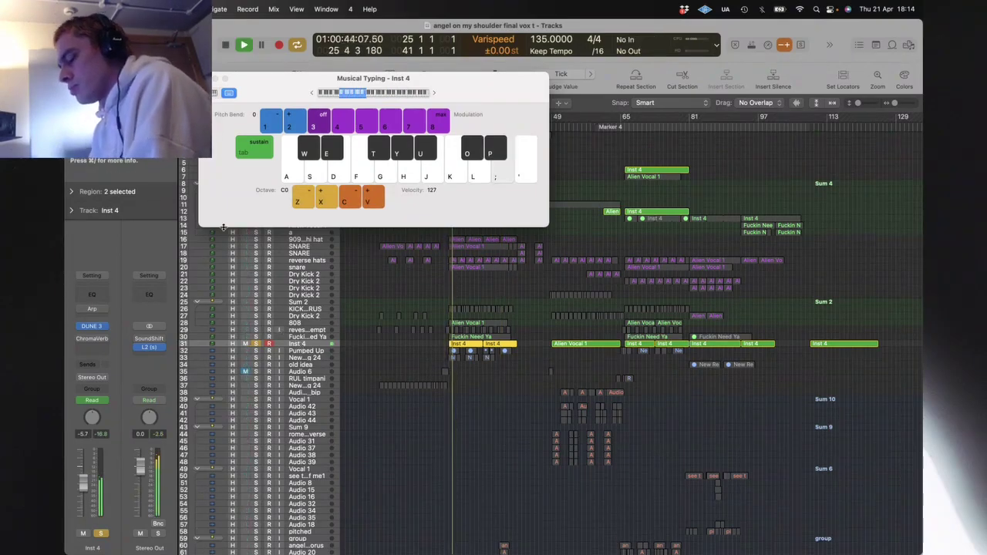
pyautogui.hotkey('alt', 'k')
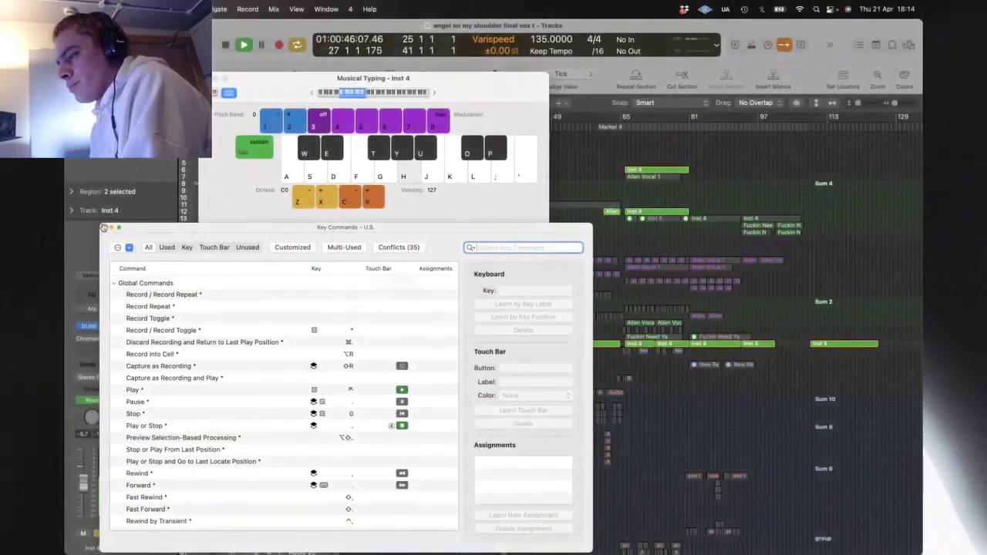
pyautogui.click(105, 229)
pyautogui.click(205, 78)
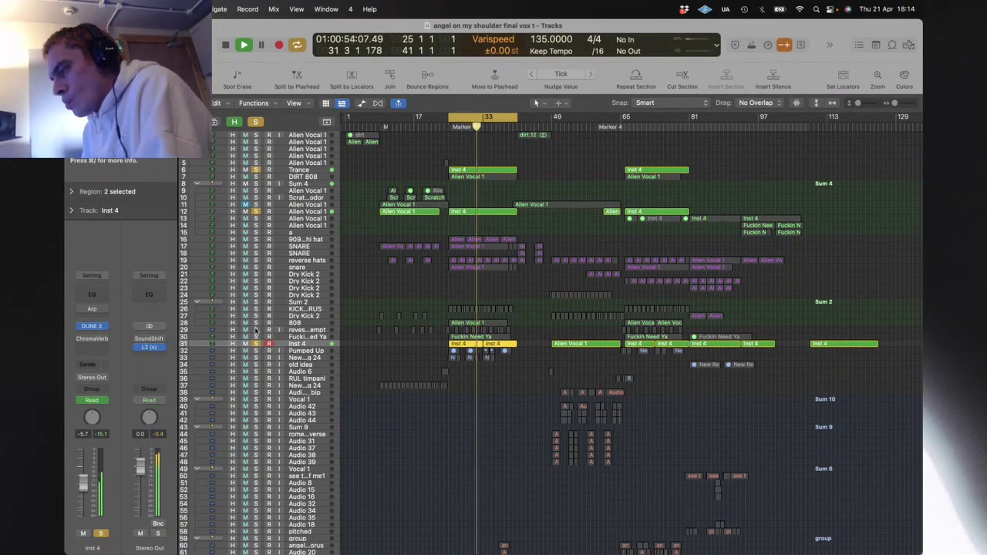
# Step: Stop playback, extend the cycle to bar 69 and view the regions of tracks 9 to 12 between bars 9 and 25
pyautogui.press('space')
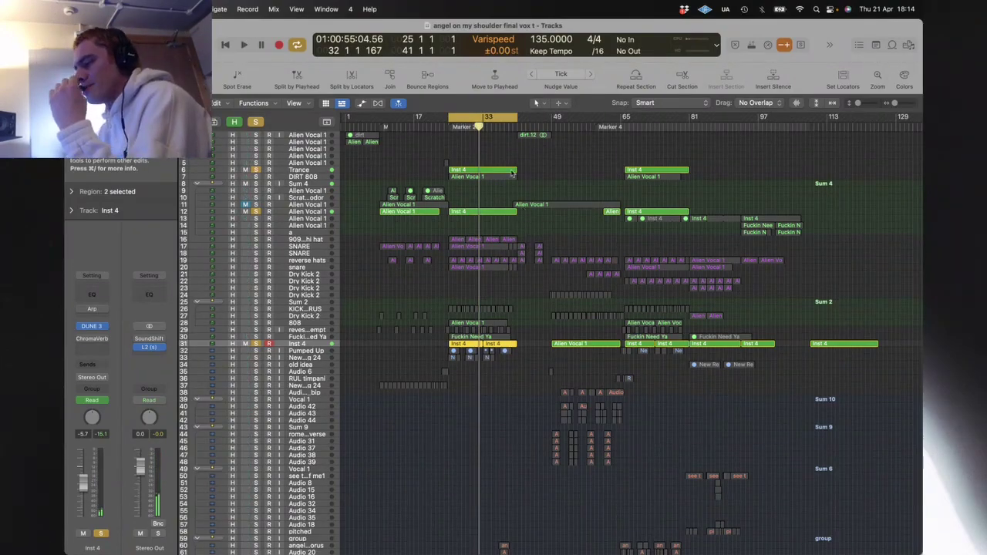
pyautogui.moveTo(516, 117); pyautogui.dragTo(638, 144)
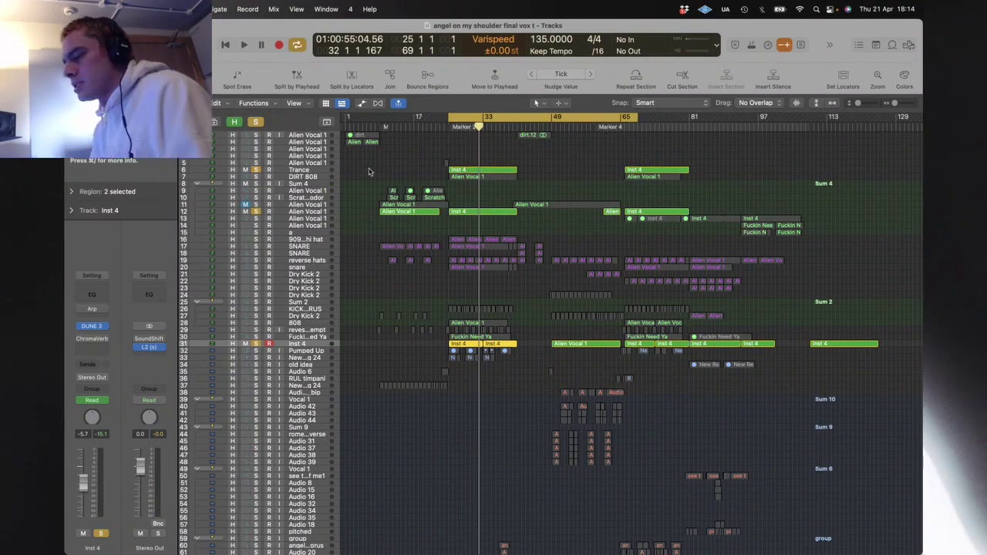
pyautogui.moveTo(368, 168); pyautogui.dragTo(445, 228)
pyautogui.press('z')
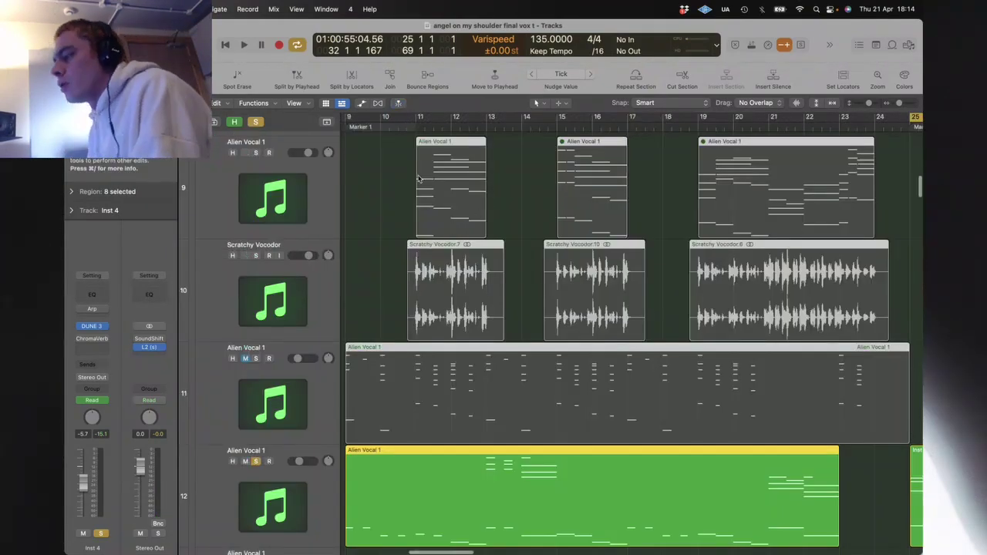
# Step: Set the cycle to bars 9 to 13 and play it with only the Alien Vocal 1 track 11 soloed
pyautogui.click(287, 203)
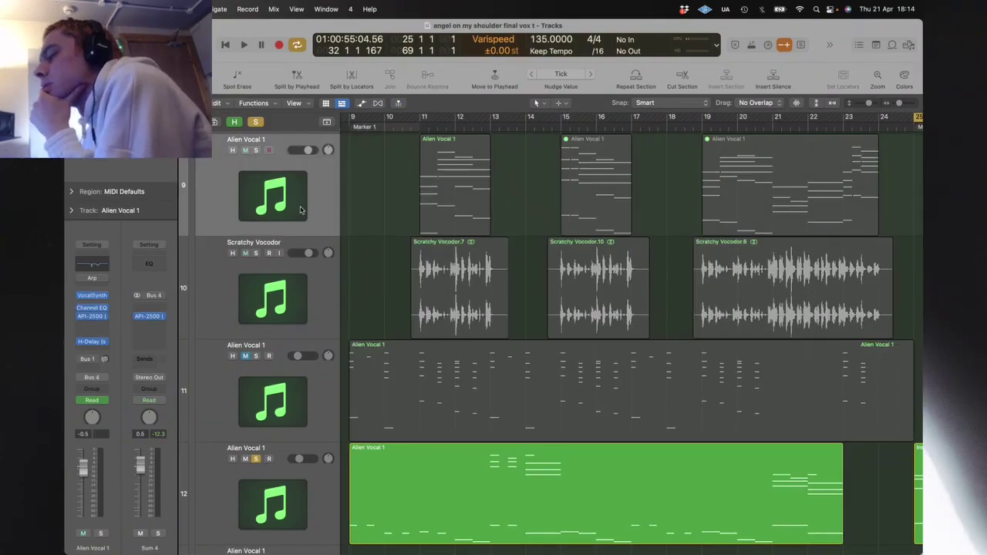
pyautogui.moveTo(349, 118); pyautogui.dragTo(492, 118)
pyautogui.click(256, 355)
pyautogui.press('space')
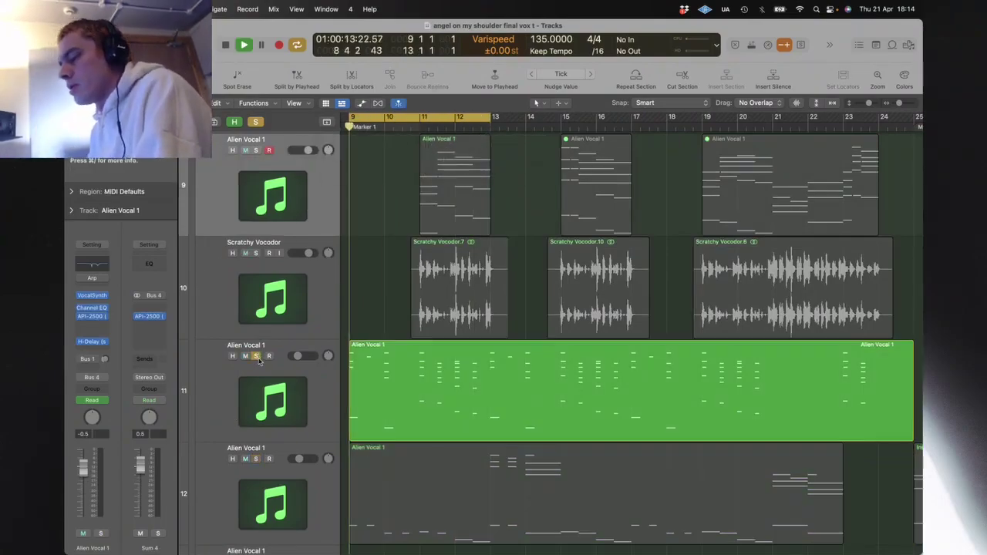
# Step: Solo the Alien Vocal 1 track 9, shorten the cycle to bars 11 to 13, and play and stop it
pyautogui.click(257, 151)
pyautogui.moveTo(350, 117); pyautogui.dragTo(421, 133)
pyautogui.press('space')
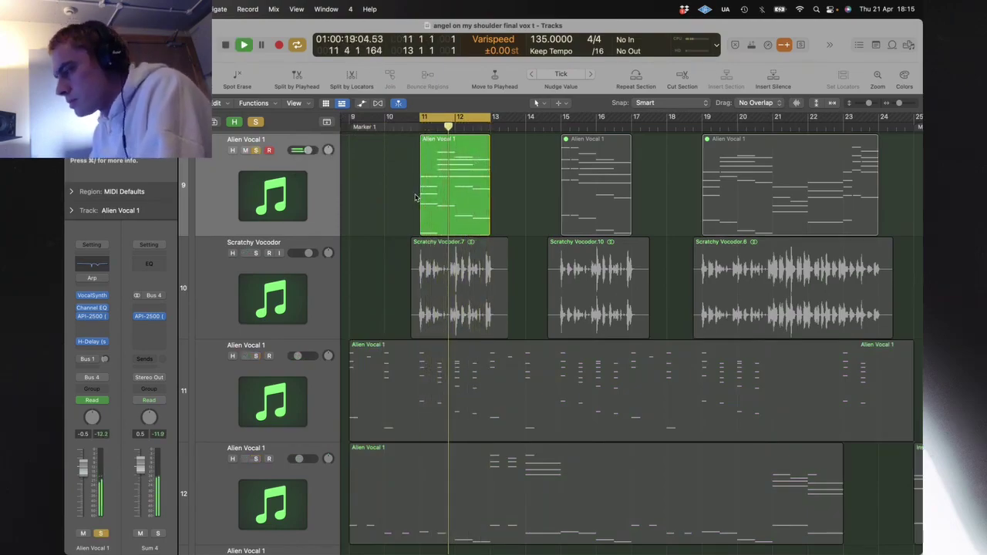
pyautogui.hscroll(-2, 385, 196)
pyautogui.press('space')
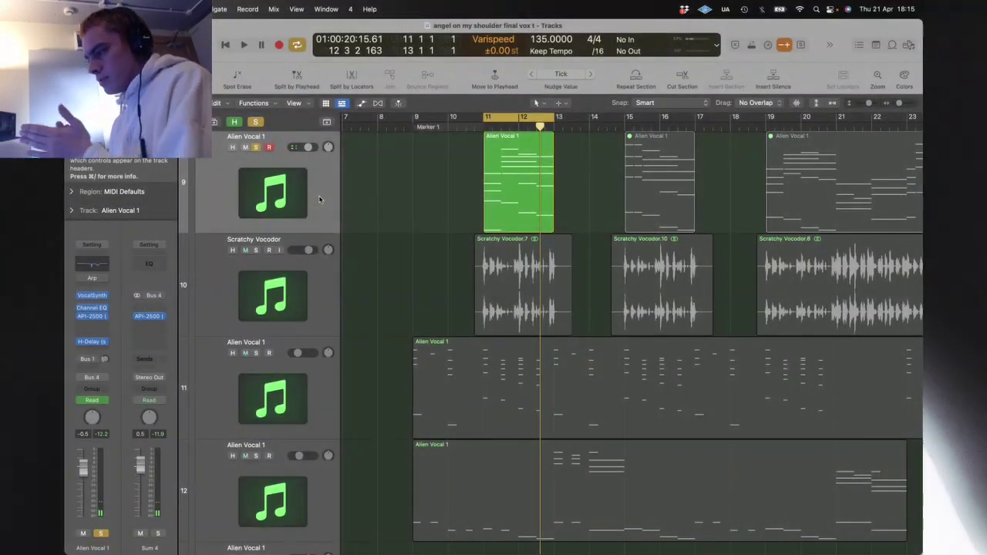
# Step: Play the cycle with only the Scratchy Vocodor track soloed, turning the SNARE track's solo on and off
pyautogui.click(255, 250)
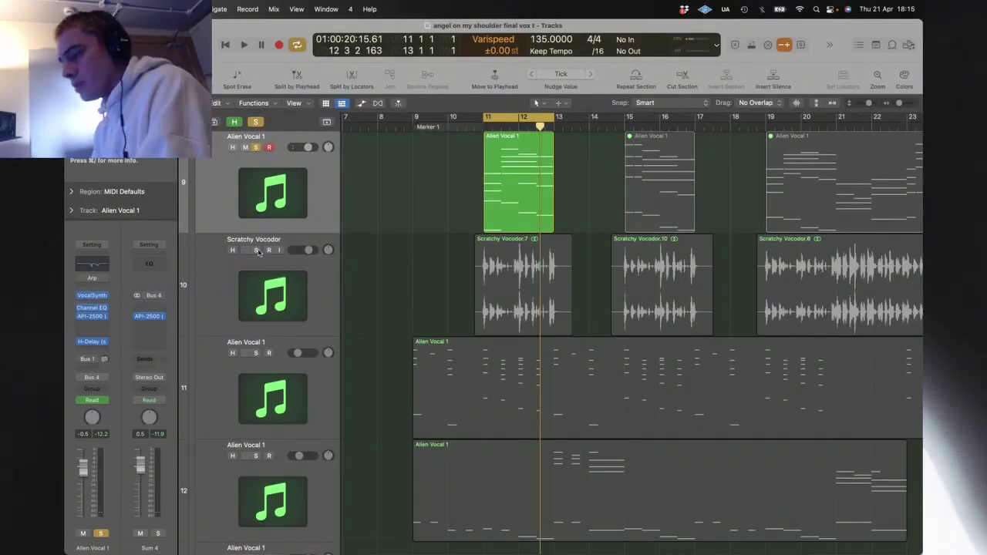
pyautogui.press('space')
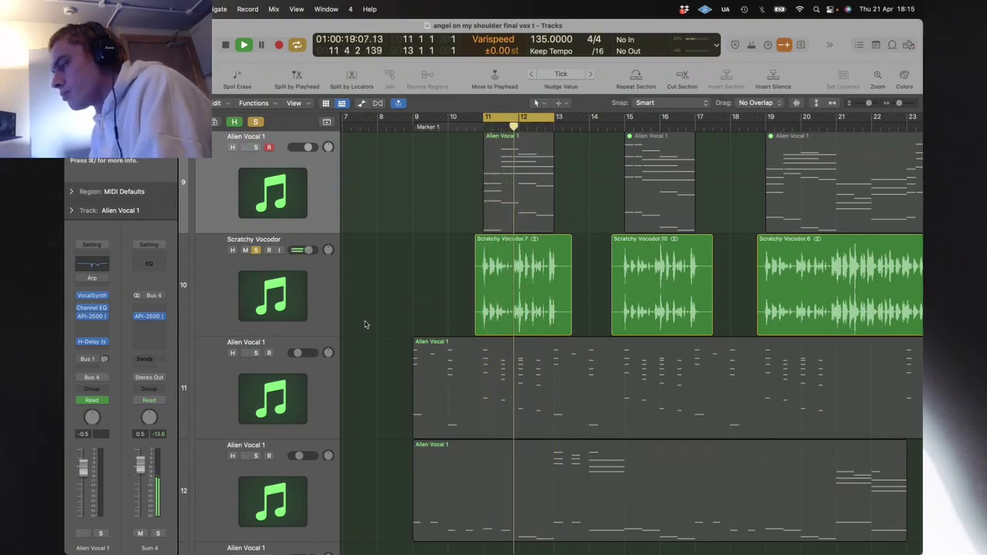
pyautogui.press('z')
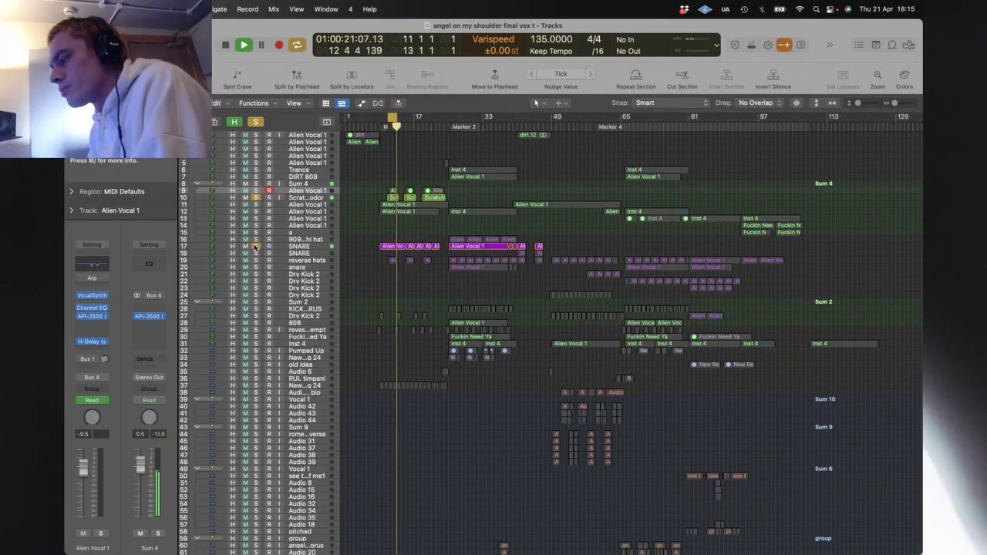
pyautogui.click(255, 247)
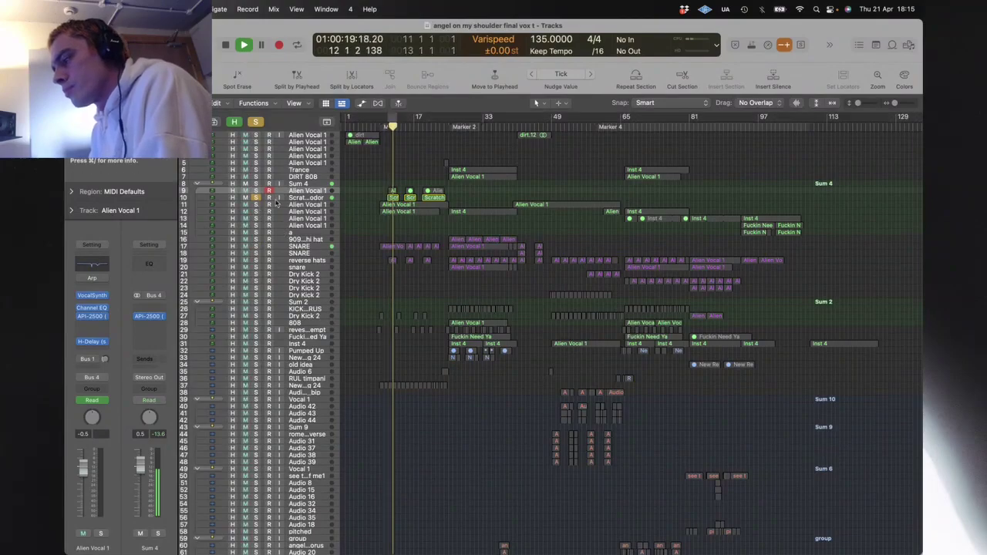
# Step: Set the cycle to bars 19 to 23 over the Scratchy Vocodor.6 region and play it
pyautogui.click(444, 241)
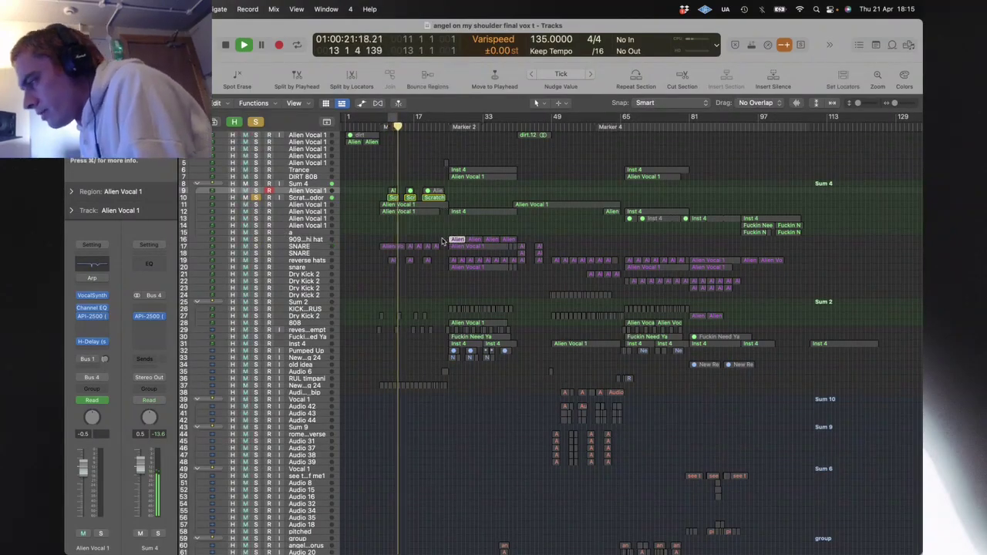
pyautogui.moveTo(444, 242); pyautogui.dragTo(377, 154)
pyautogui.press('z')
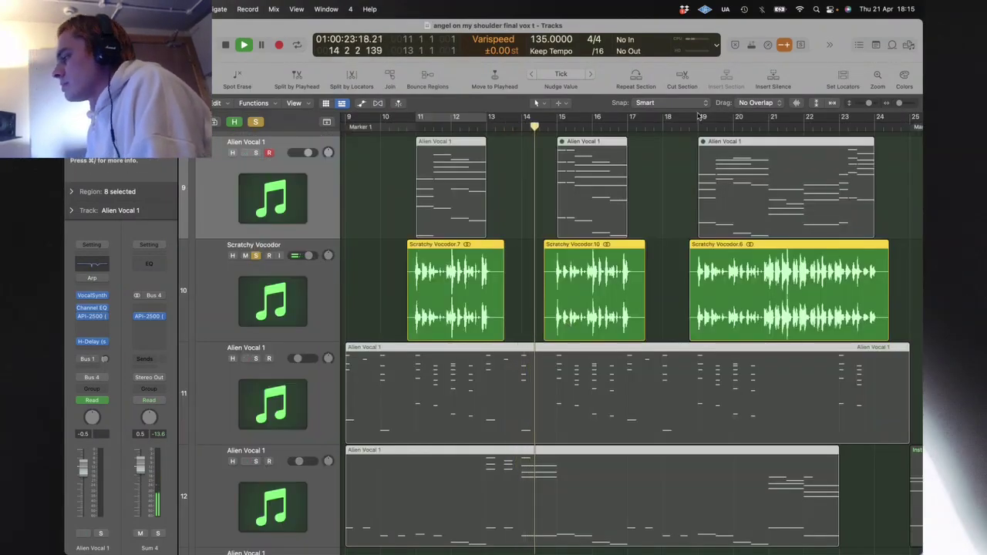
pyautogui.moveTo(699, 115); pyautogui.dragTo(805, 116)
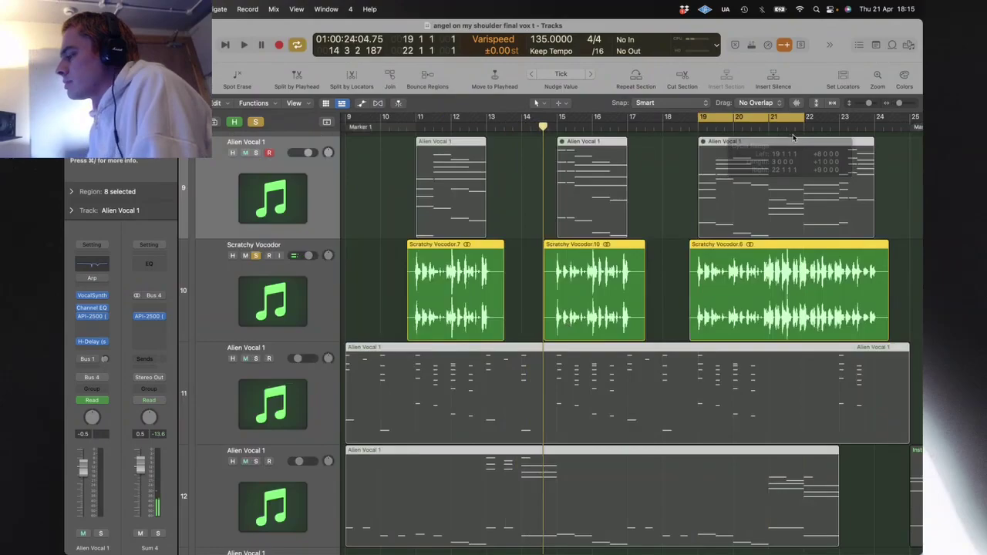
pyautogui.click(665, 196)
pyautogui.moveTo(774, 116); pyautogui.dragTo(703, 119)
pyautogui.press('z')
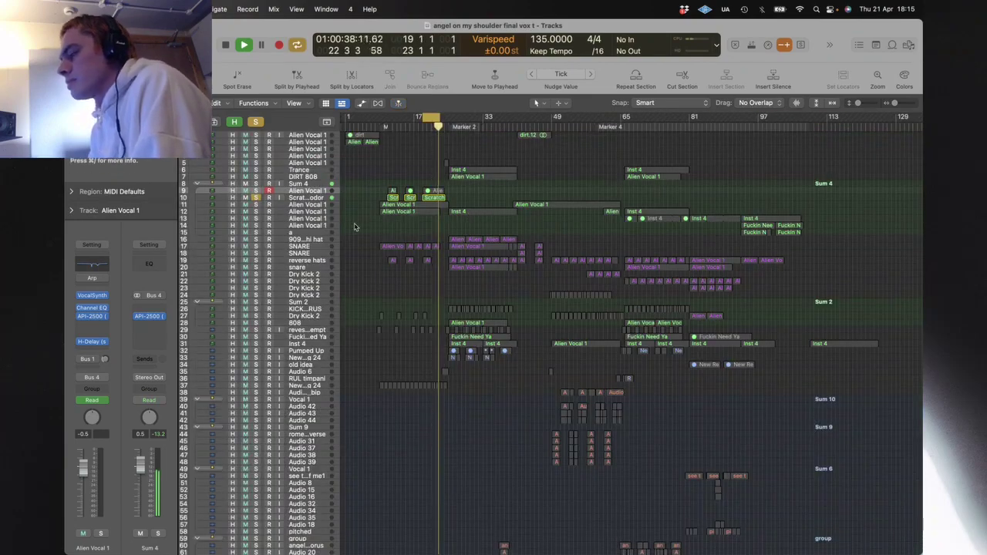
# Step: Solo the SNARE track briefly with the vocoder, unsolo it, stop playback and select the Scratchy Vocodor track
pyautogui.click(256, 246)
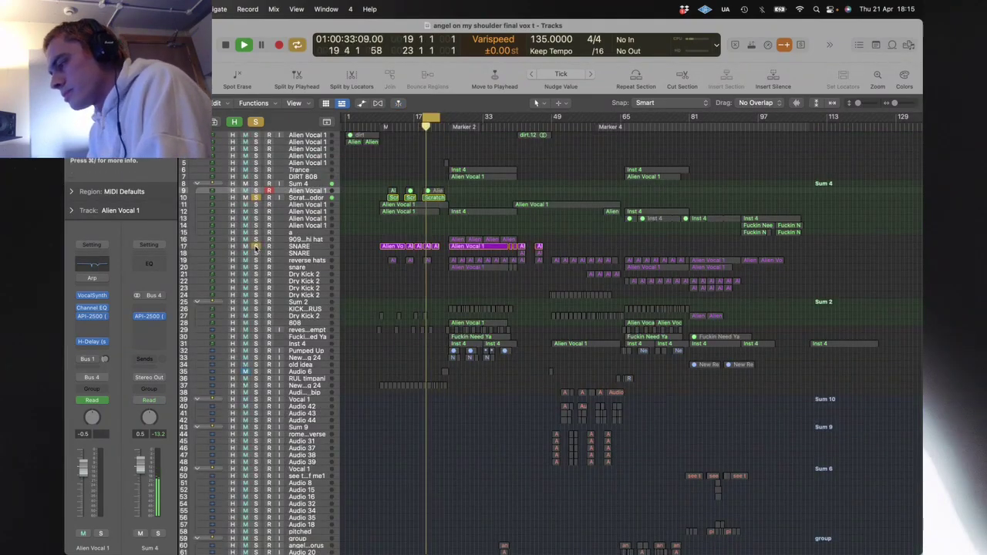
pyautogui.click(255, 246)
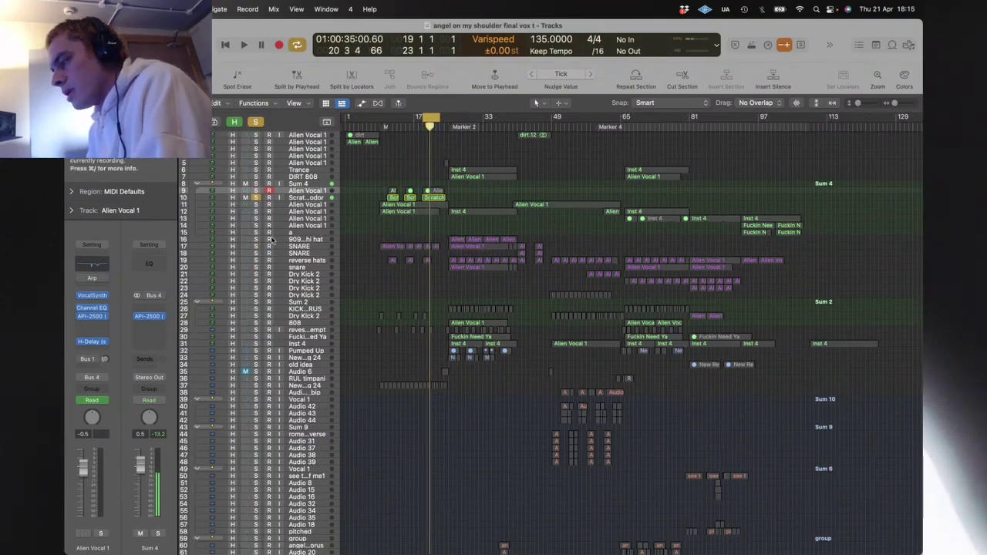
pyautogui.click(305, 198)
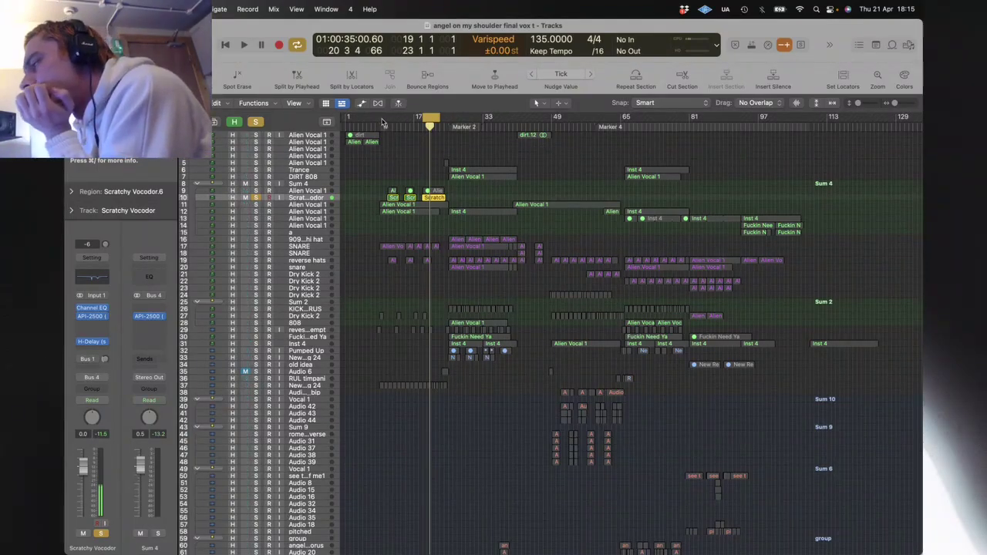
# Step: Set the cycle to bars 10 to 19 and play it with tracks 11 and 12 soloed alongside Scratchy Vocodor
pyautogui.moveTo(382, 120); pyautogui.dragTo(422, 121)
pyautogui.hotkey('ctrl', 'Up')
pyautogui.click(663, 335)
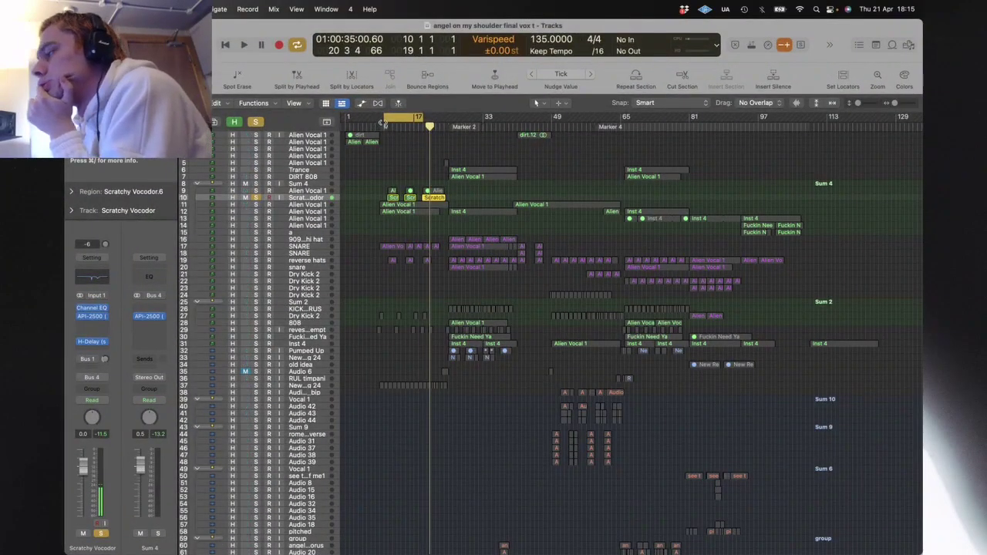
pyautogui.press('space')
pyautogui.moveTo(255, 204); pyautogui.dragTo(255, 211)
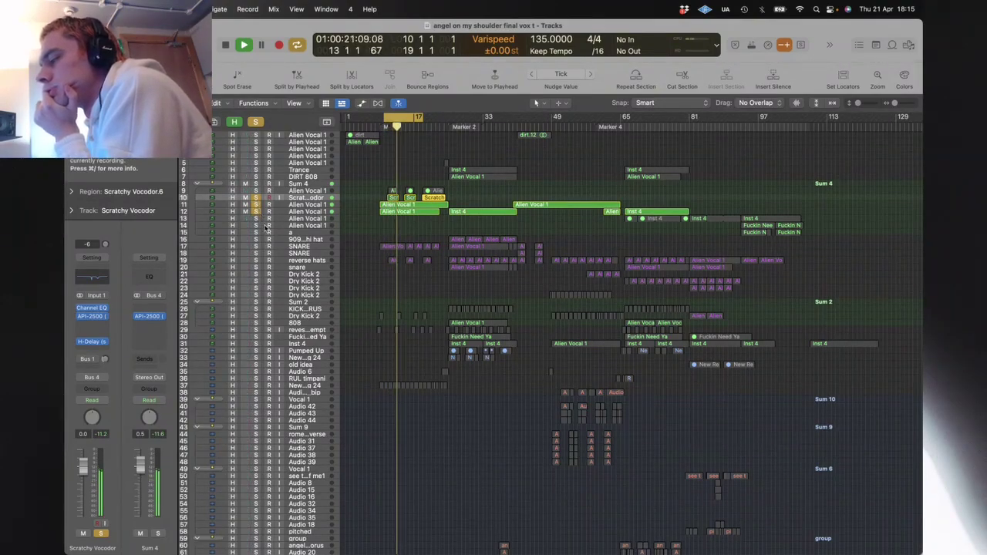
pyautogui.press('space')
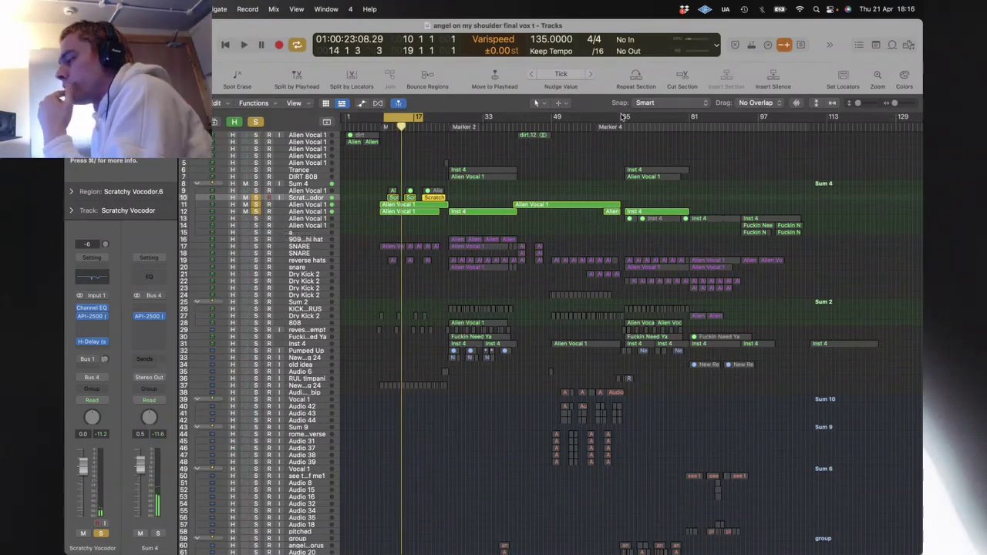
# Step: Play from around bar 45 with Inst 4 added to the solos, select track 12, and stop at bar 65
pyautogui.click(538, 126)
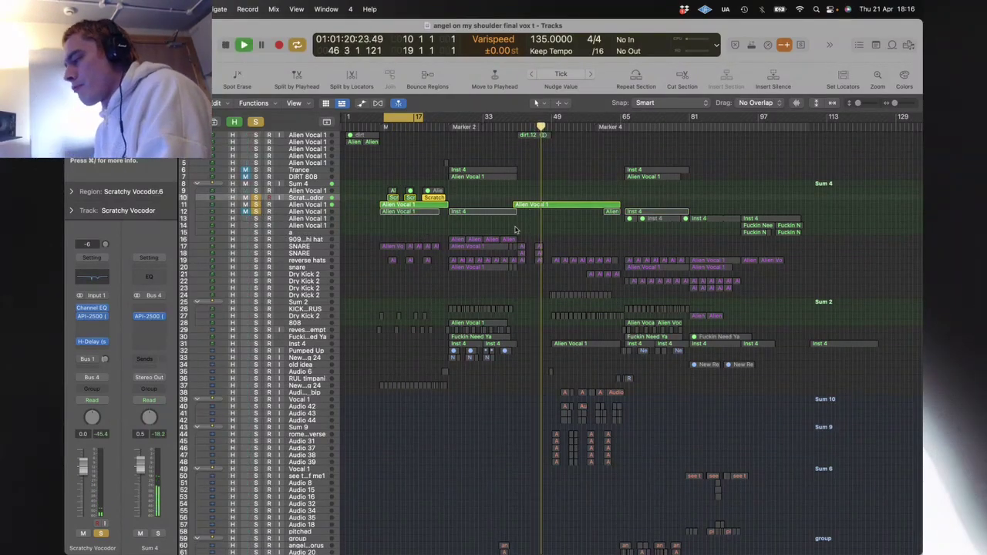
pyautogui.click(571, 245)
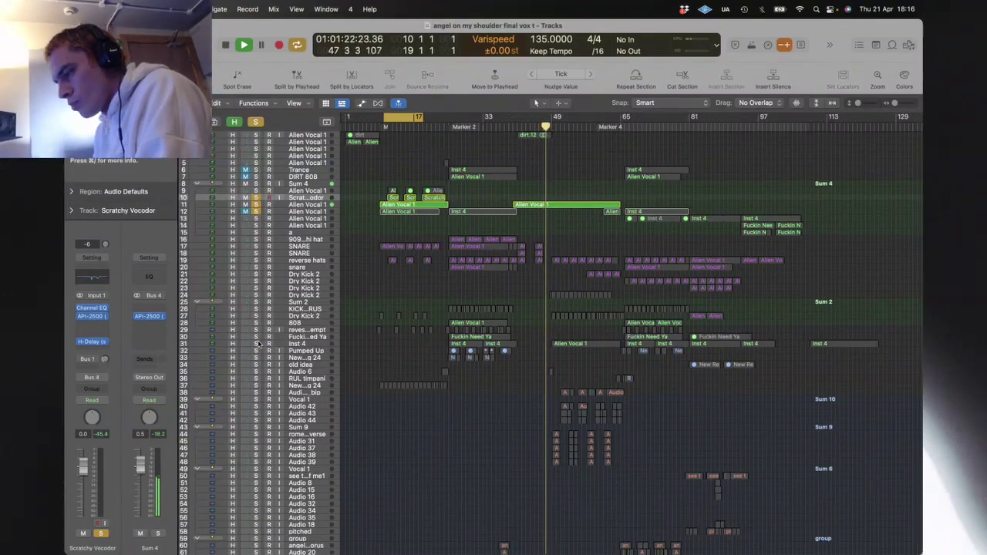
pyautogui.click(255, 344)
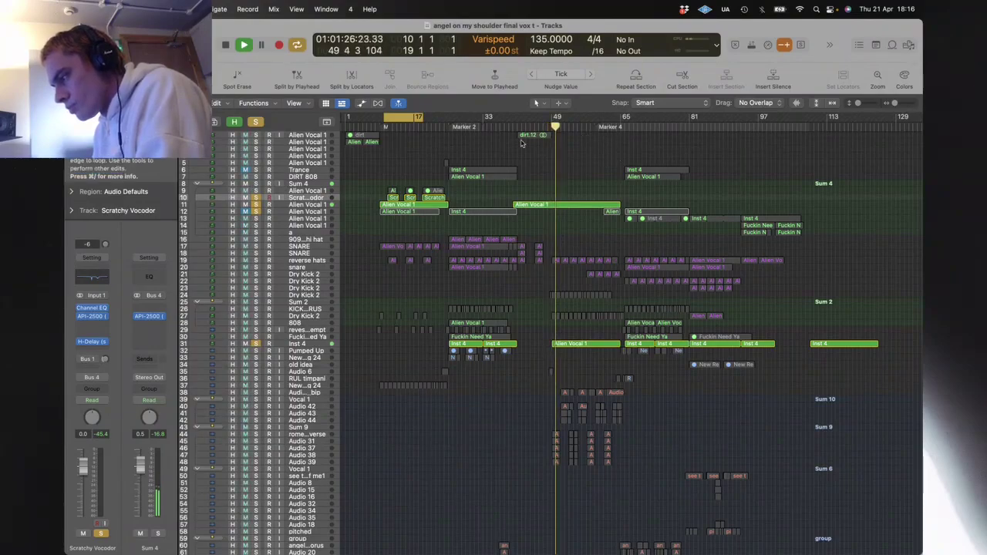
pyautogui.click(314, 211)
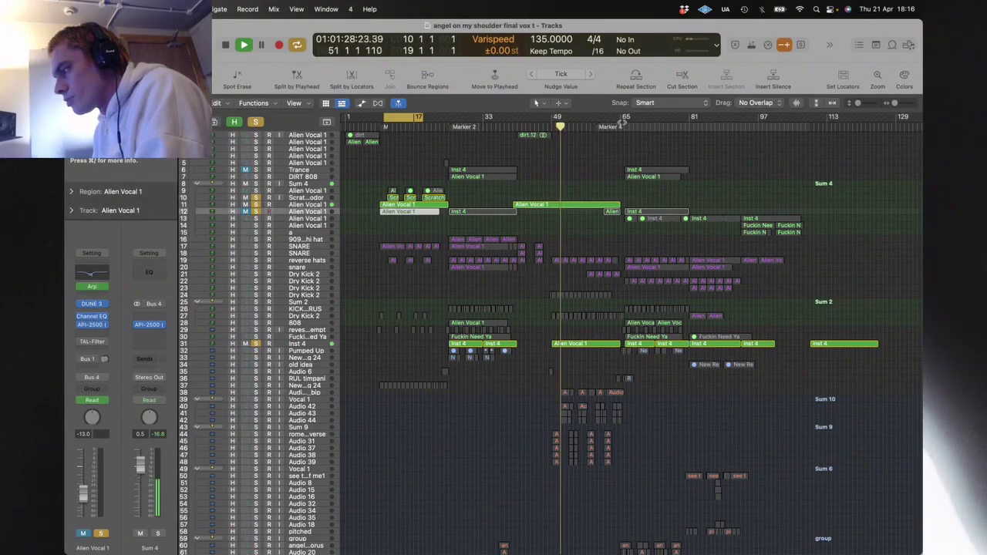
pyautogui.click(622, 123)
pyautogui.press('space')
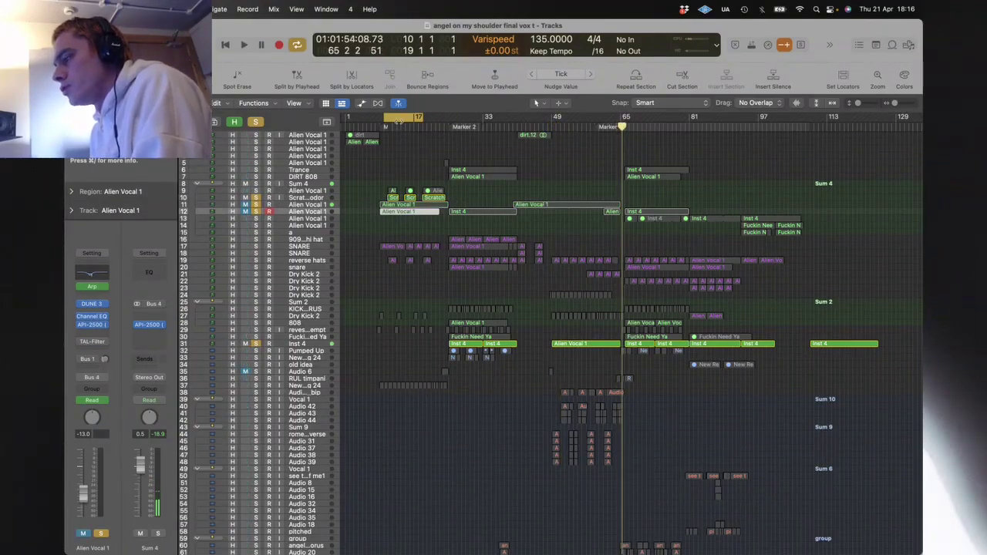
# Step: Set the cycle to bars 25 to 39 and add both SNARE tracks to the soloed tracks
pyautogui.moveTo(422, 116); pyautogui.dragTo(467, 116)
pyautogui.click(256, 253)
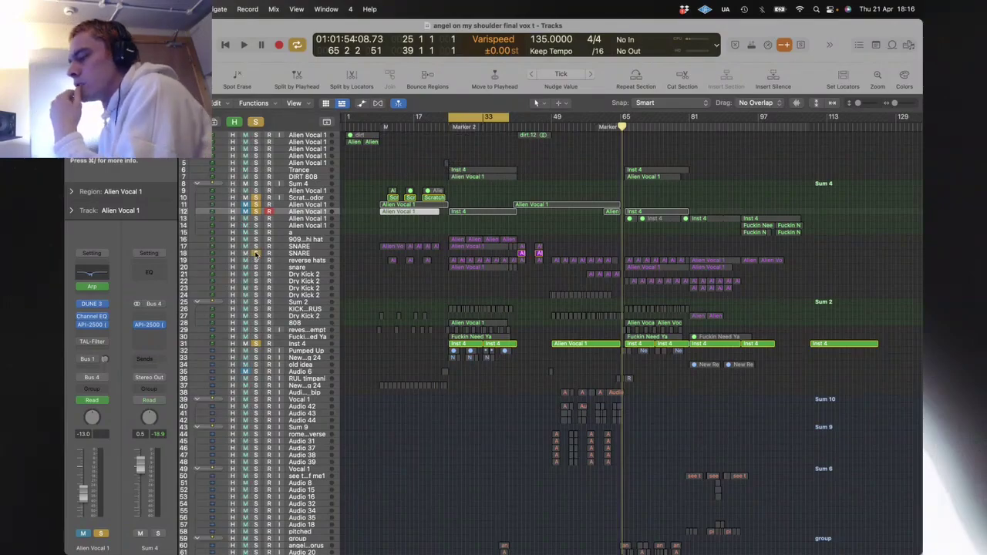
pyautogui.click(255, 247)
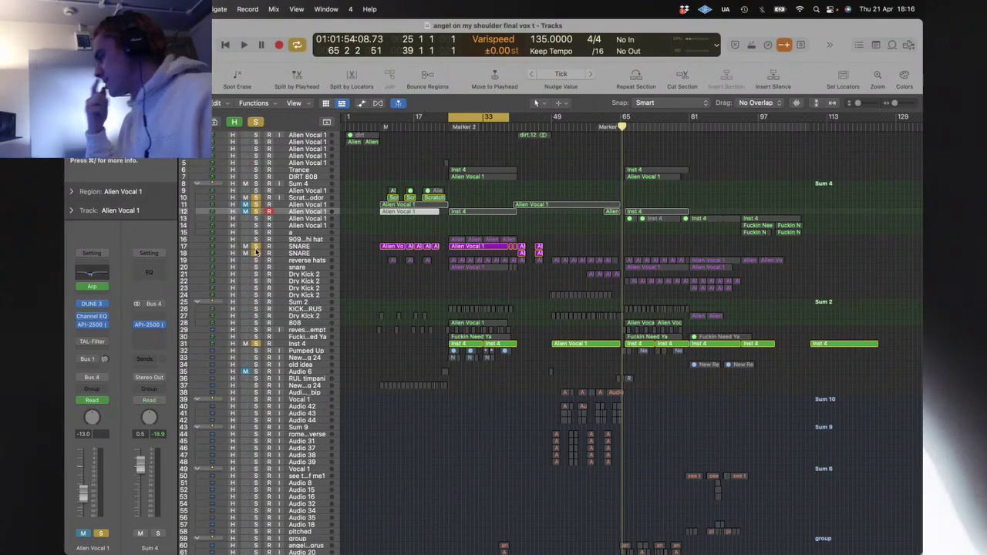
pyautogui.click(256, 252)
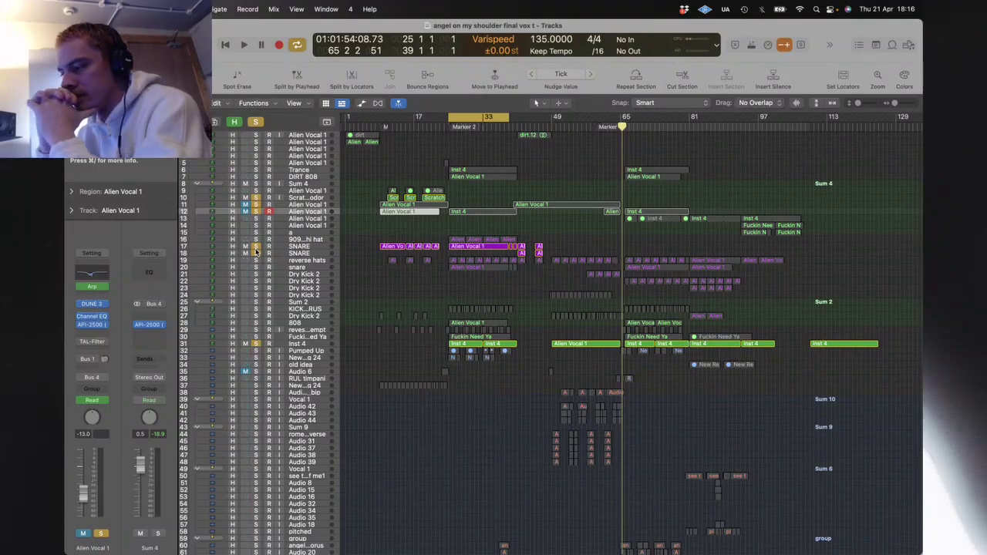
pyautogui.click(257, 251)
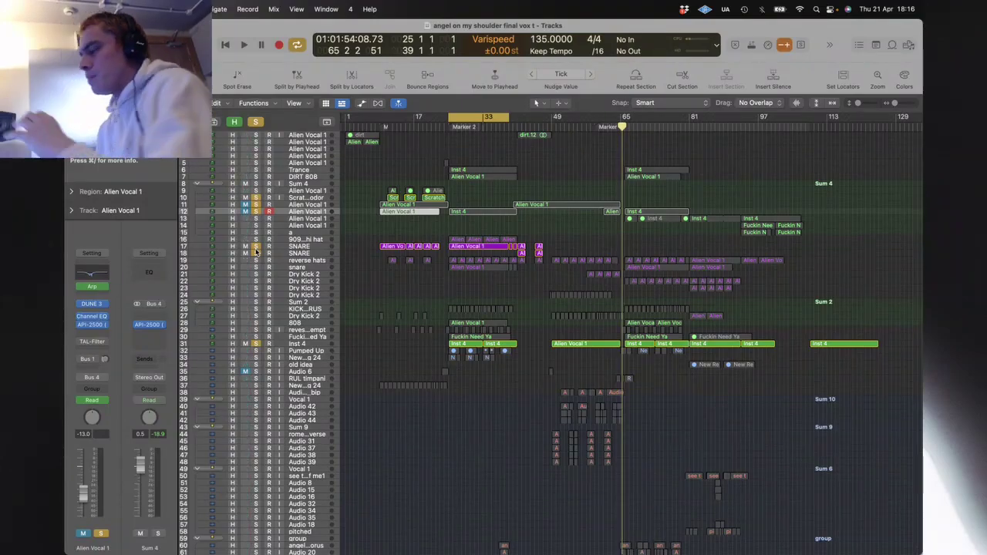
pyautogui.hotkey('ctrl', 'Up')
pyautogui.click(698, 368)
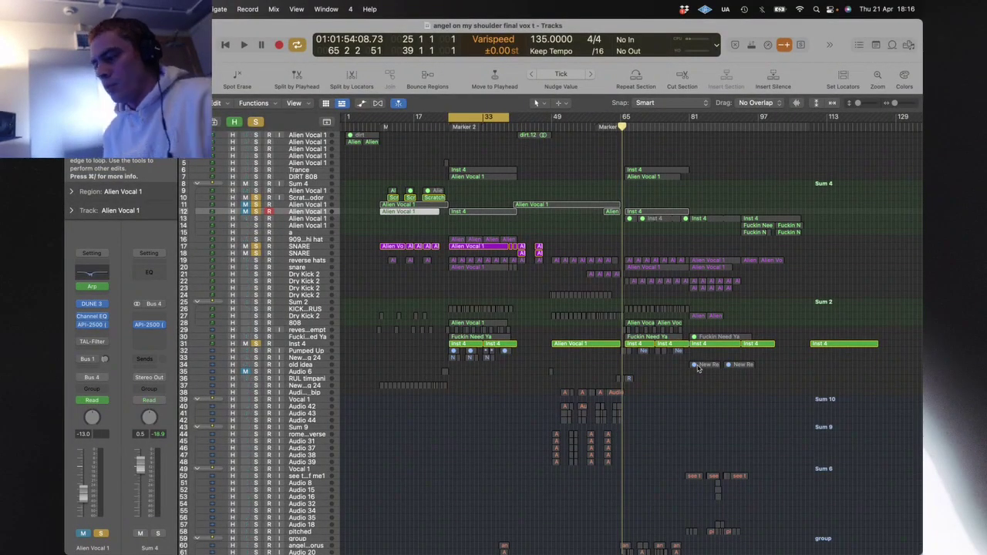
# Step: Solo only the KICK CHORUS track and play it from bar 25
pyautogui.moveTo(439, 302); pyautogui.dragTo(541, 376)
pyautogui.press('z')
pyautogui.click(488, 198)
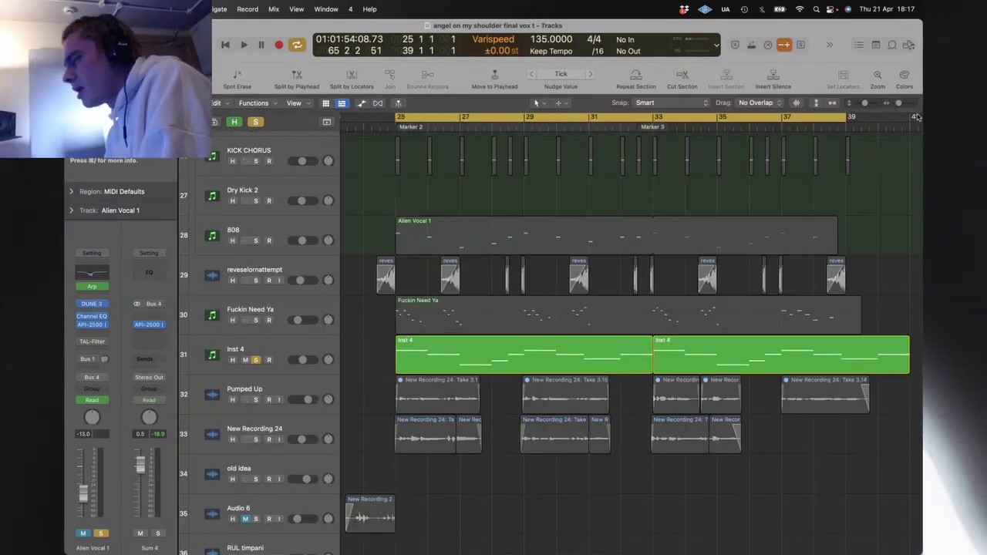
pyautogui.click(858, 104)
pyautogui.moveTo(861, 105); pyautogui.dragTo(859, 107)
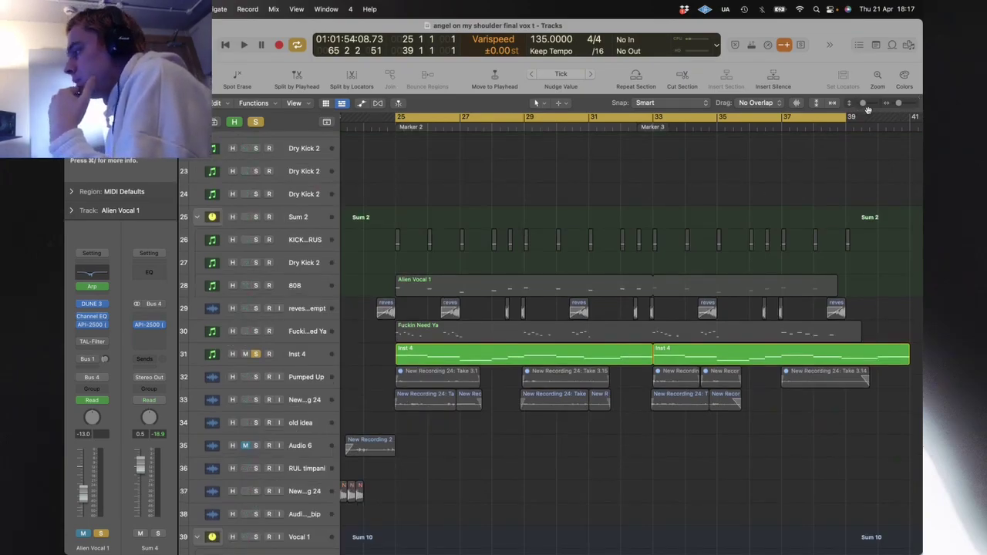
pyautogui.moveTo(860, 108); pyautogui.dragTo(859, 109)
pyautogui.scroll(5, 816, 194)
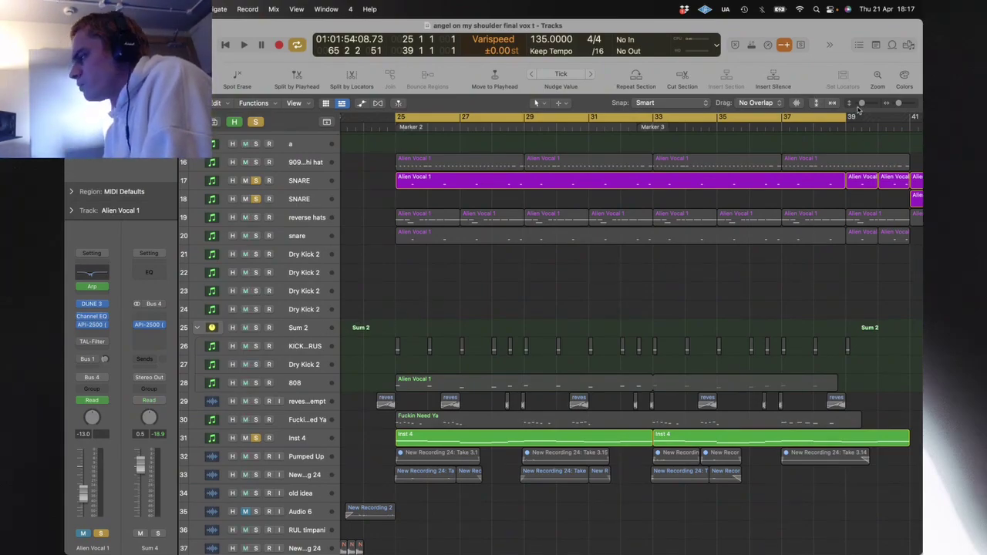
pyautogui.moveTo(859, 106); pyautogui.dragTo(857, 106)
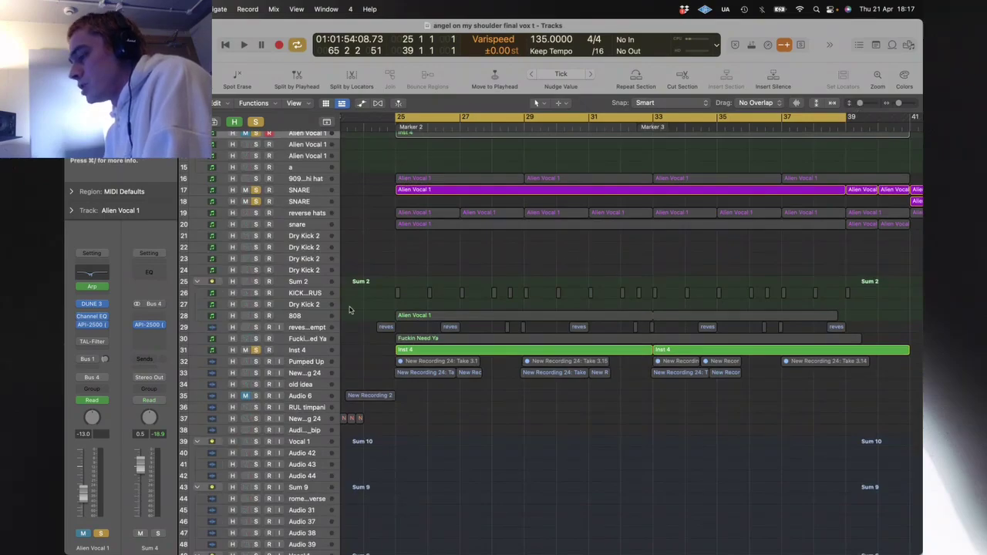
pyautogui.click(256, 293)
pyautogui.press('space')
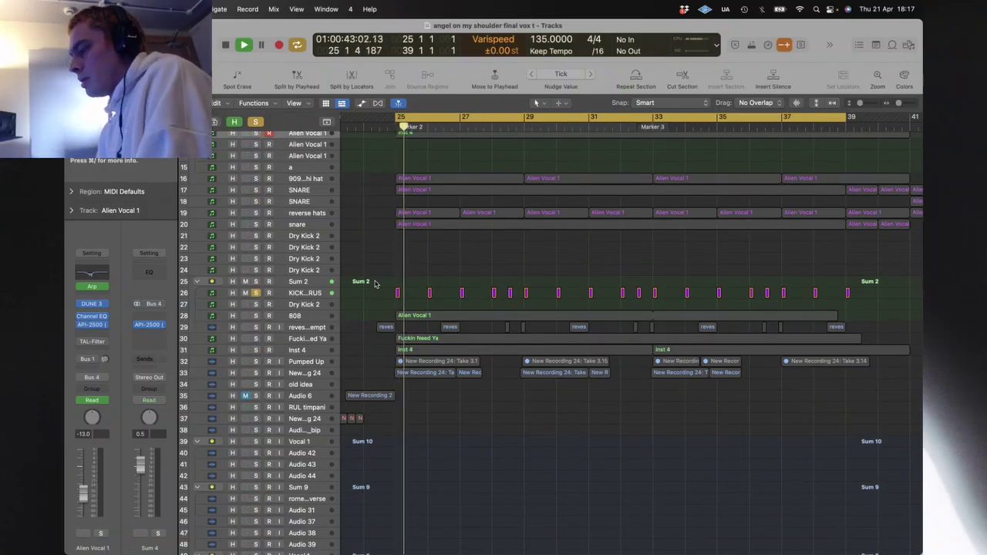
# Step: Raise the volume, shorten the cycle to bars 25 to 33 while KICK CHORUS plays, and stop playback
pyautogui.press('XF86AudioRaiseVolume')
pyautogui.press('z')
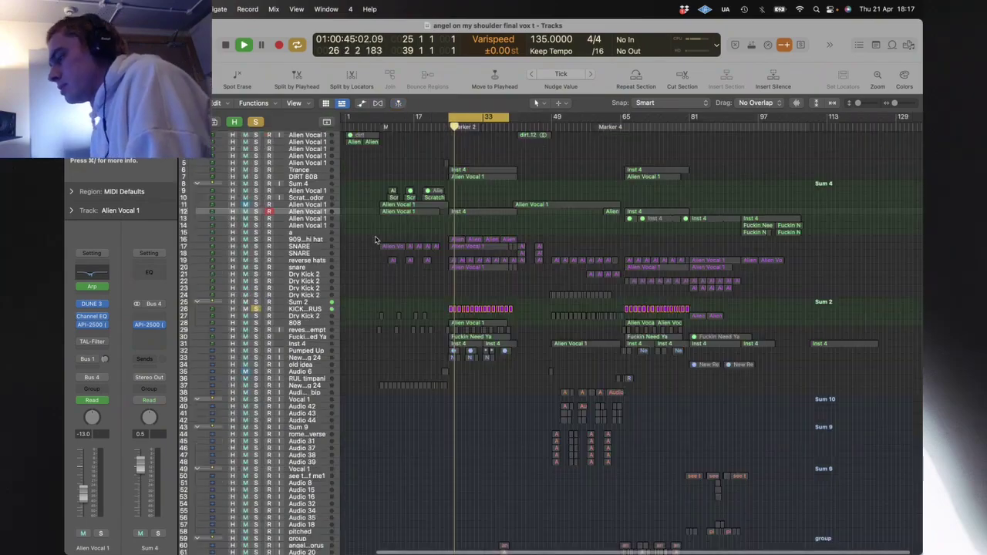
pyautogui.press('z')
pyautogui.press('z')
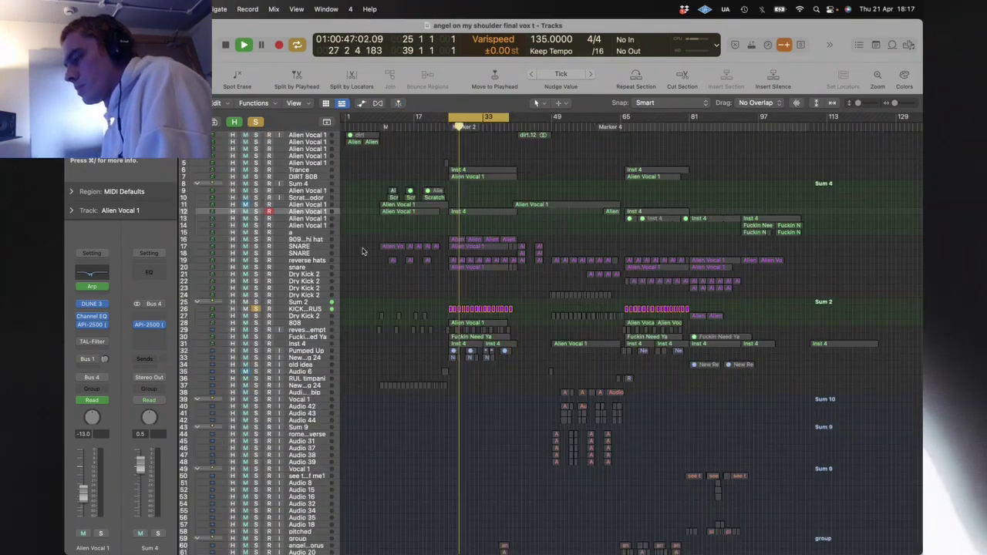
pyautogui.moveTo(510, 116); pyautogui.dragTo(482, 116)
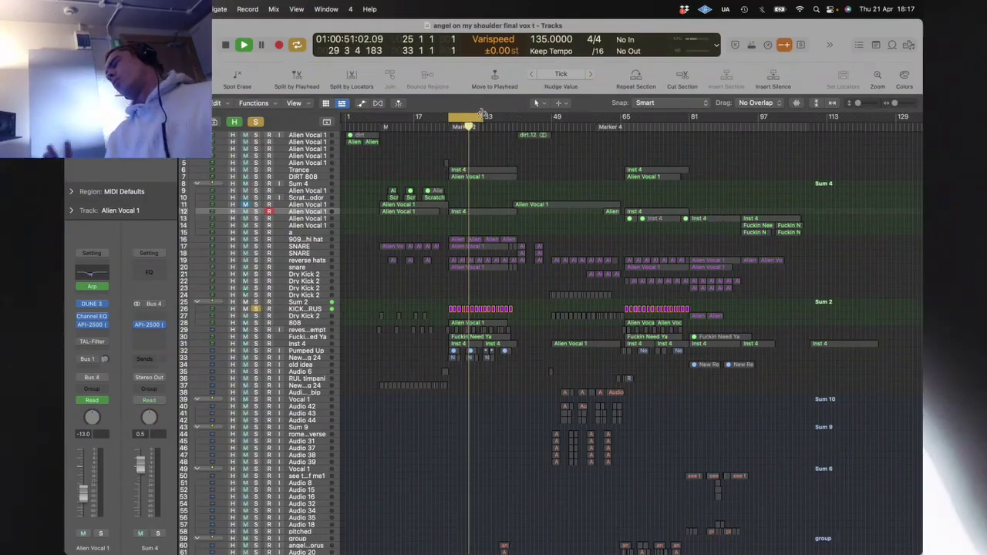
pyautogui.hotkey('ctrl', 'm')
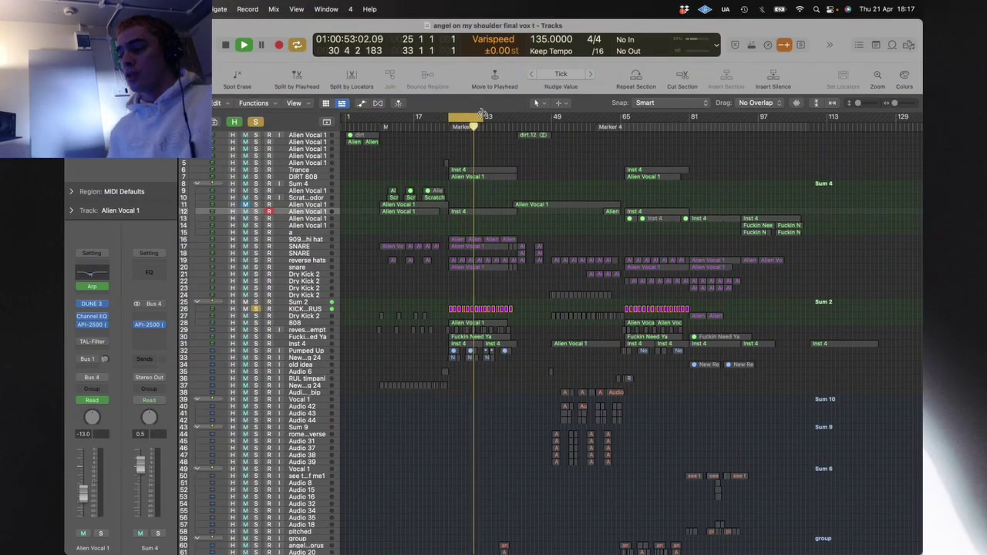
pyautogui.press('space')
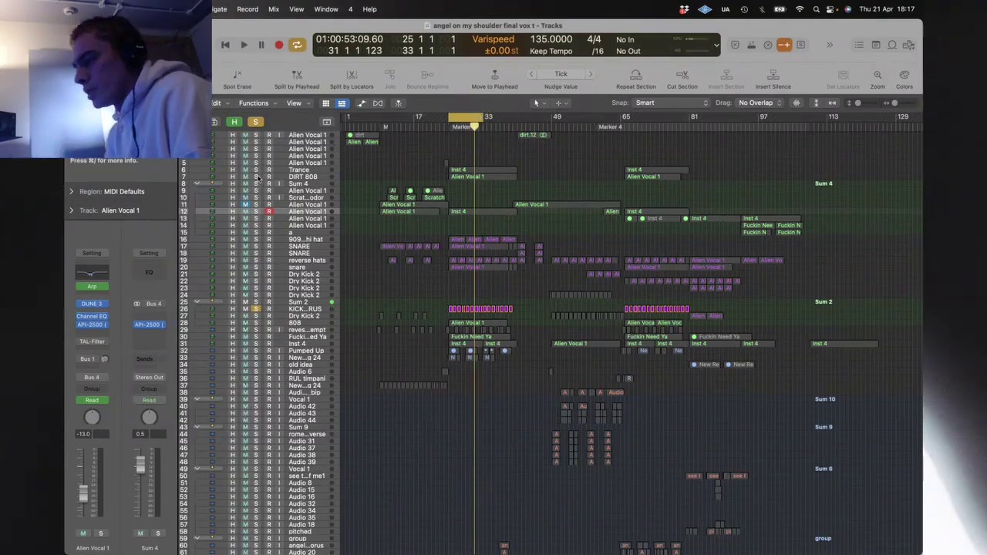
# Step: Play the cycle with DIRT 808 soloed alongside KICK CHORUS, add the reverse audio track 29 to the solos, and stop
pyautogui.click(257, 176)
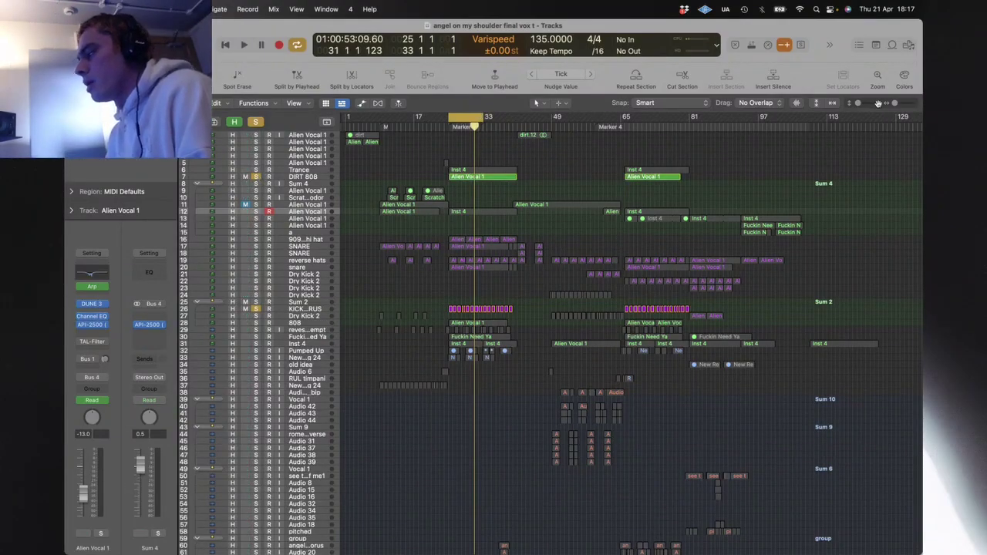
pyautogui.click(900, 104)
pyautogui.hscroll(-3, 446, 310)
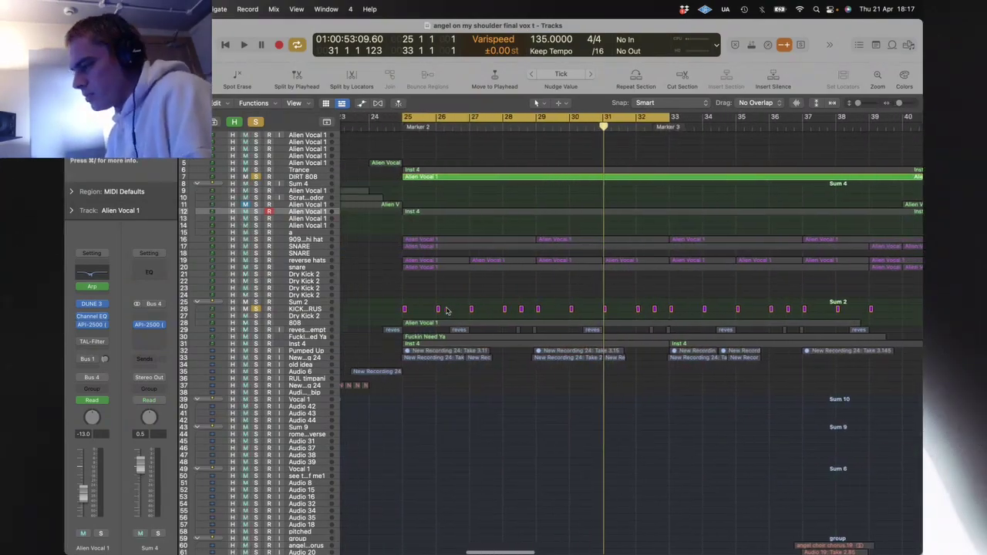
pyautogui.press('space')
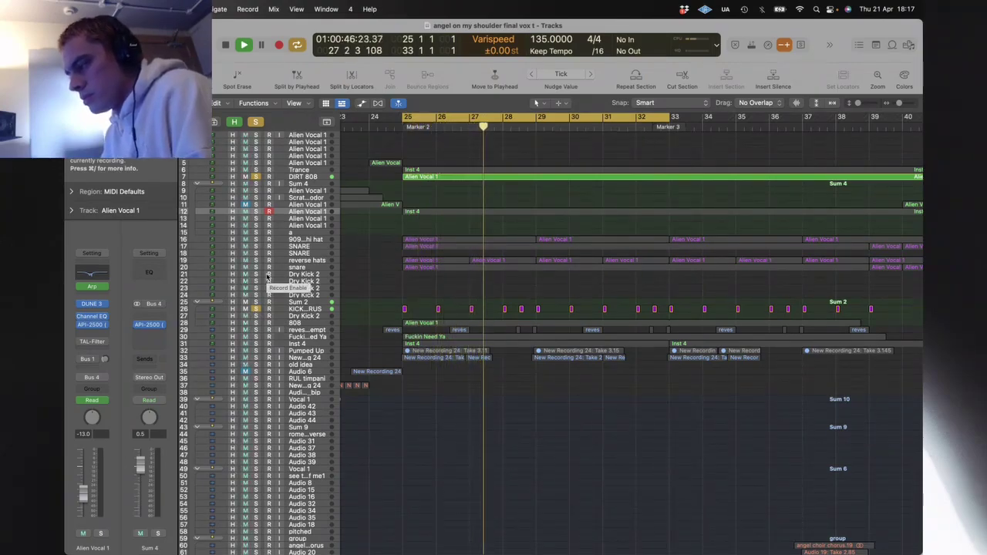
pyautogui.click(256, 330)
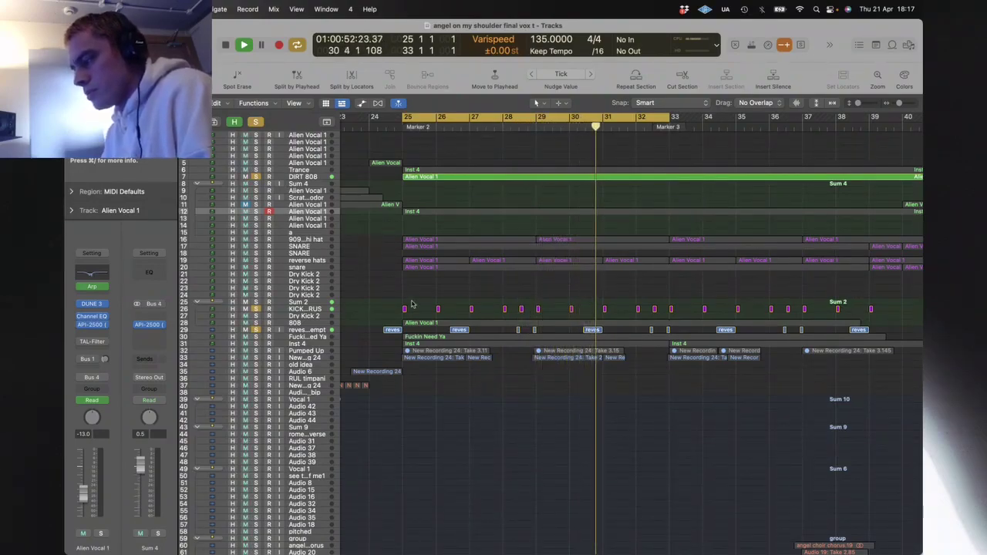
pyautogui.press('space')
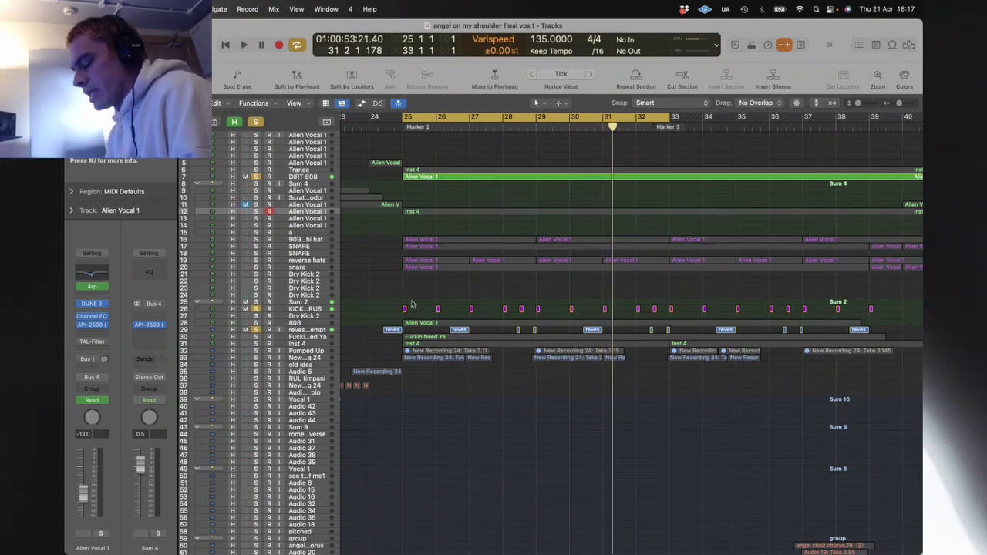
# Step: Replay the cycle from bar 25, select the Fuckin Need Ya track and briefly solo Inst 4 with the drums
pyautogui.press('Return')
pyautogui.press('space')
pyautogui.click(245, 371)
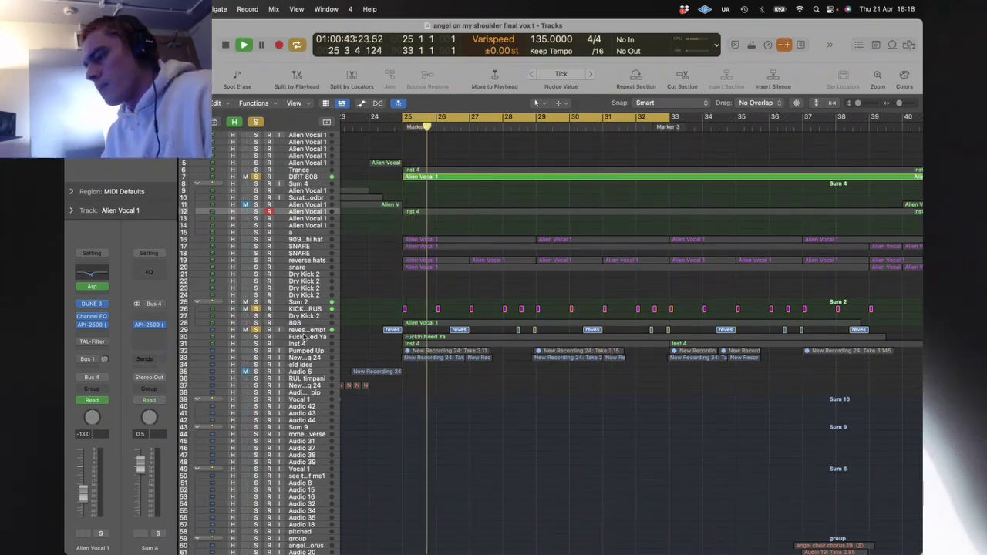
pyautogui.click(304, 337)
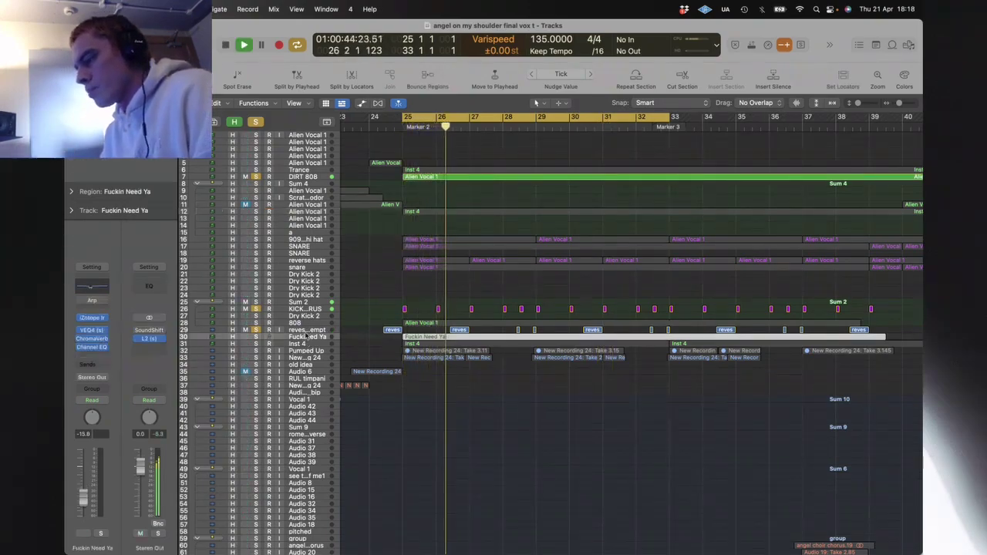
pyautogui.click(255, 338)
pyautogui.click(257, 344)
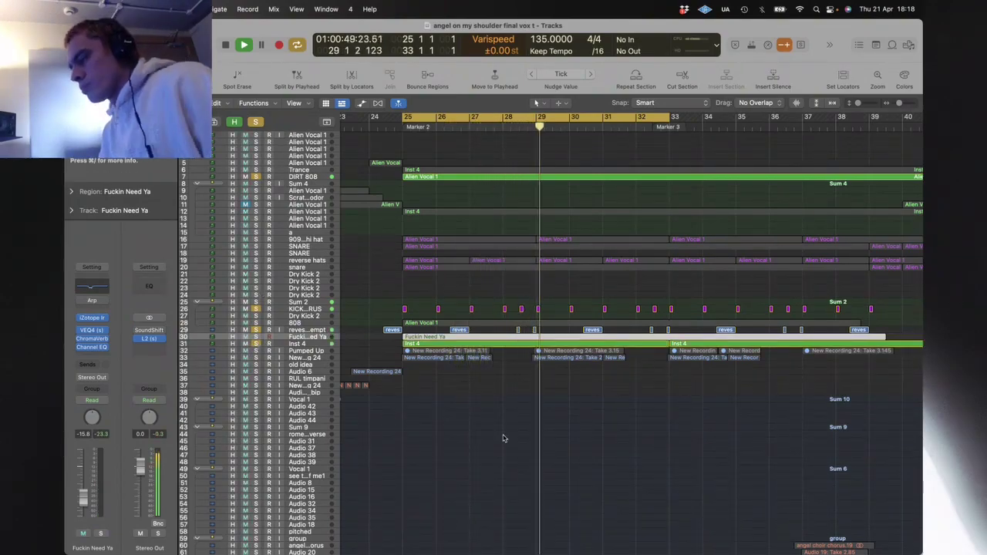
pyautogui.moveTo(581, 460); pyautogui.dragTo(374, 271)
pyautogui.press('z')
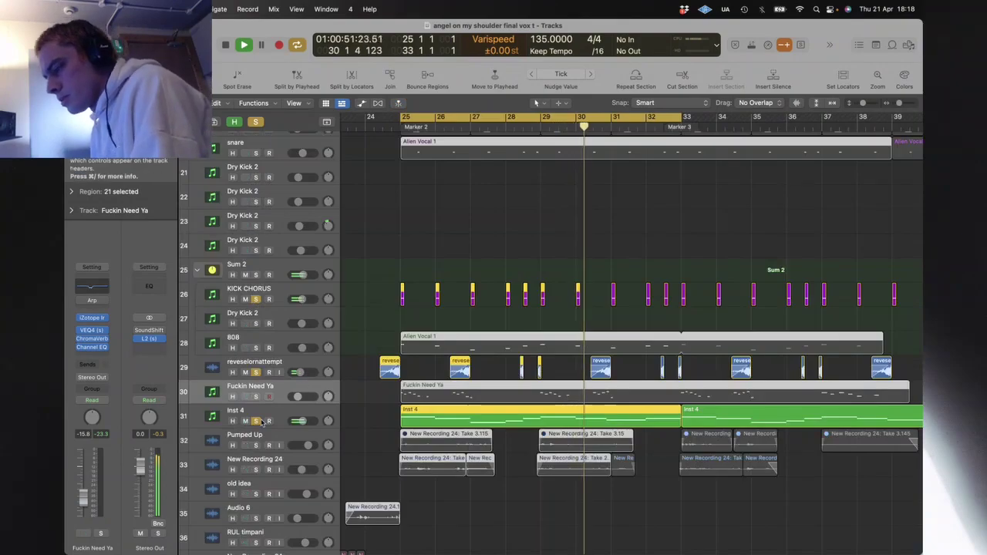
pyautogui.scroll(5, 345, 308)
# Step: Add the snare track 20 and 909 open hi hat to the solos during playback, and glance at the stream window
pyautogui.click(256, 272)
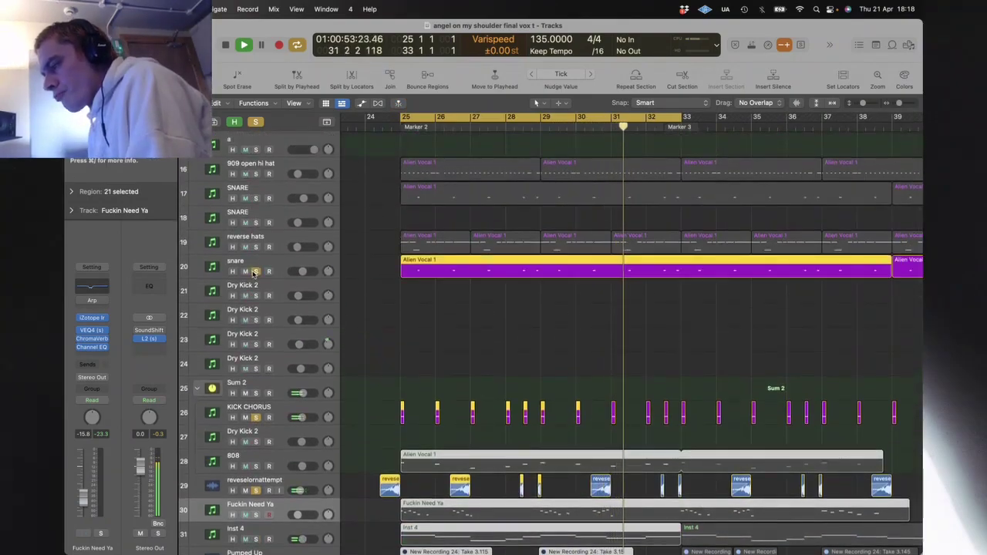
pyautogui.click(380, 305)
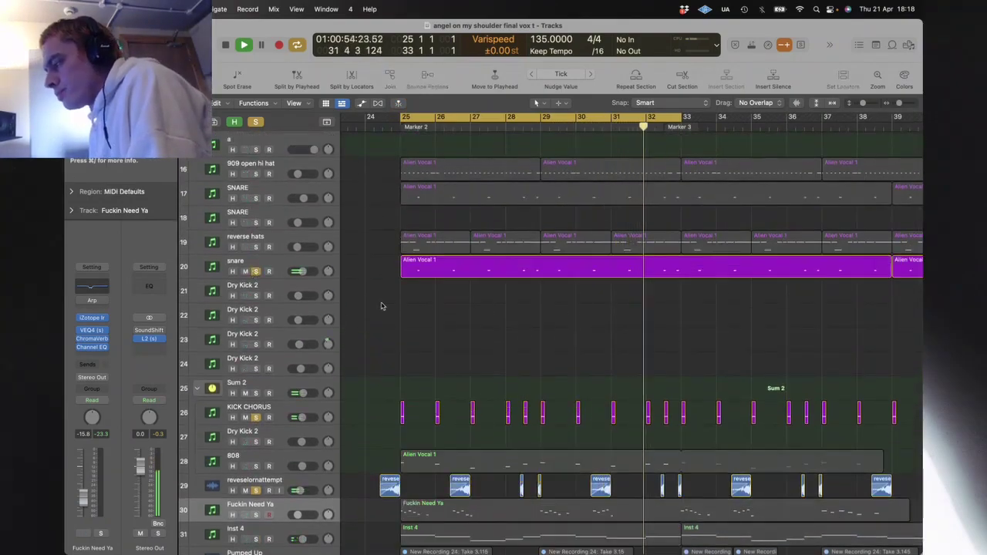
pyautogui.click(255, 173)
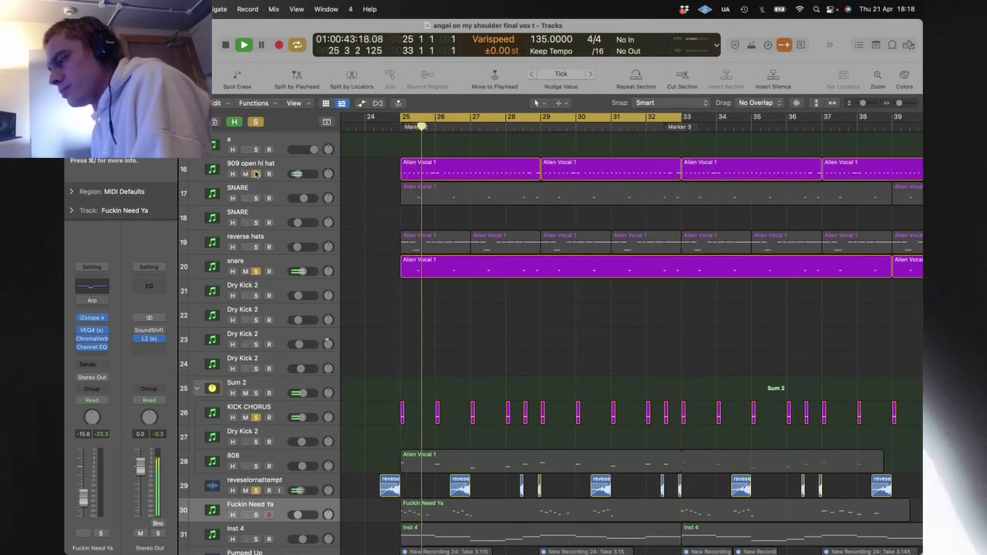
pyautogui.press('z')
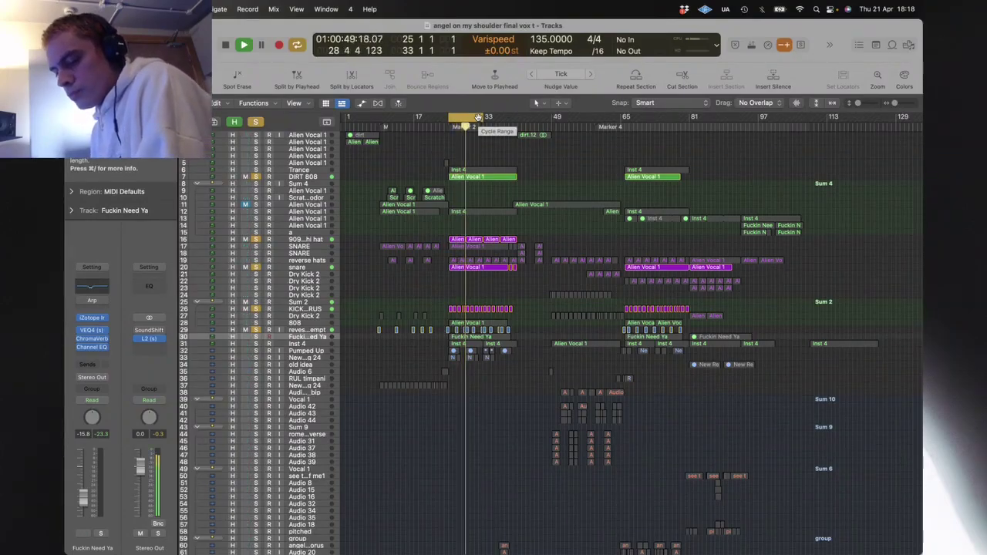
pyautogui.hotkey('ctrl', 'Up')
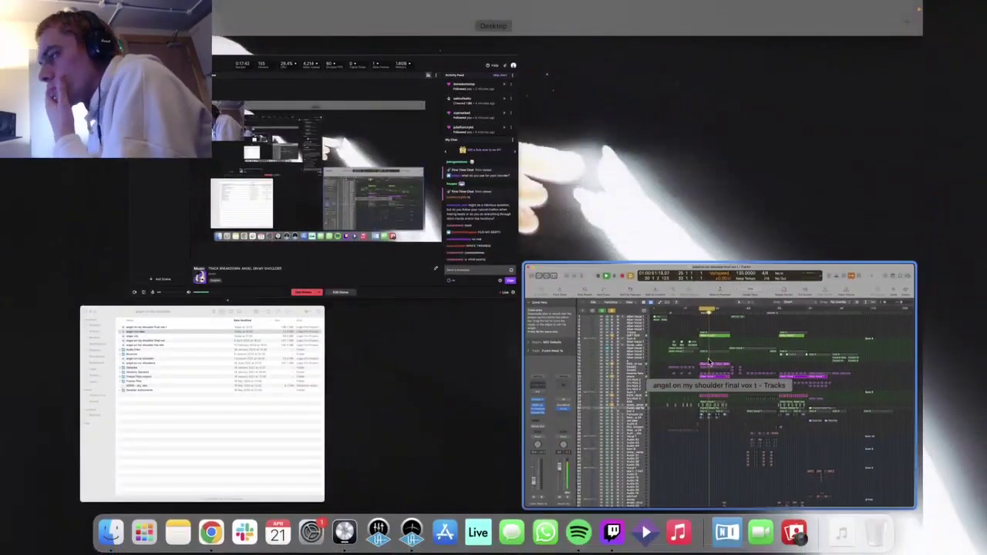
pyautogui.click(709, 361)
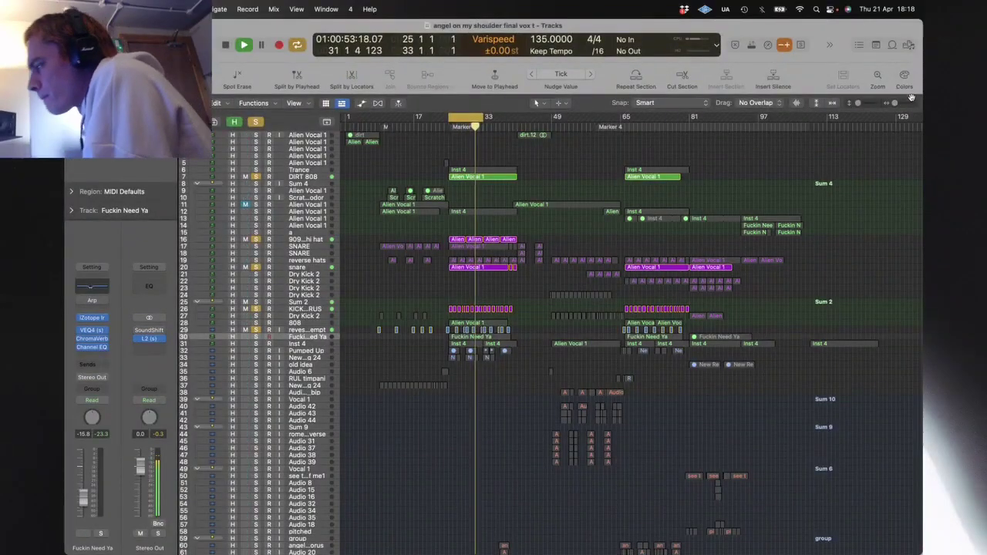
# Step: Stop playback, add the 808 track to the solos, restart the cycle and unsolo DIRT 808
pyautogui.moveTo(895, 102); pyautogui.dragTo(899, 103)
pyautogui.hscroll(-3, 425, 313)
pyautogui.press('space')
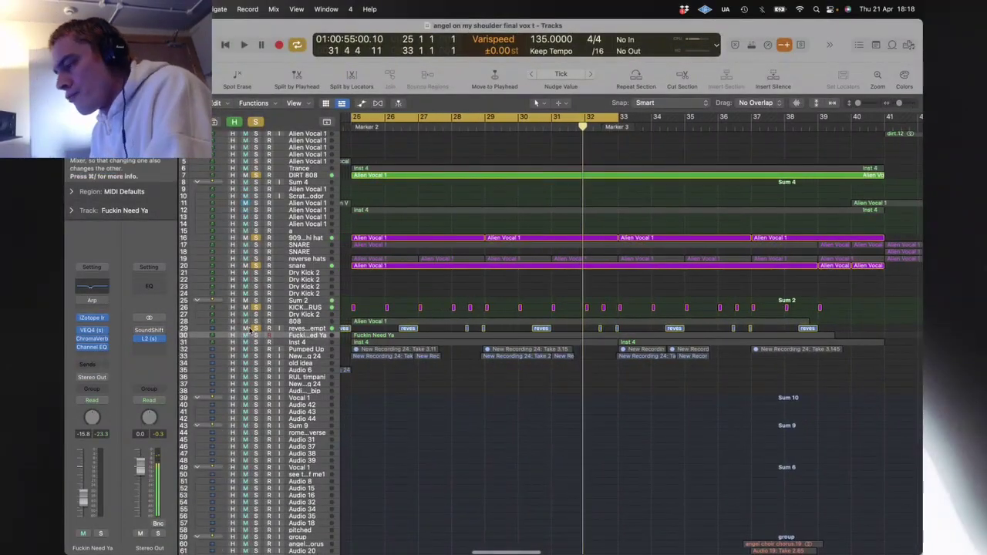
pyautogui.click(257, 328)
pyautogui.click(258, 321)
pyautogui.press('space')
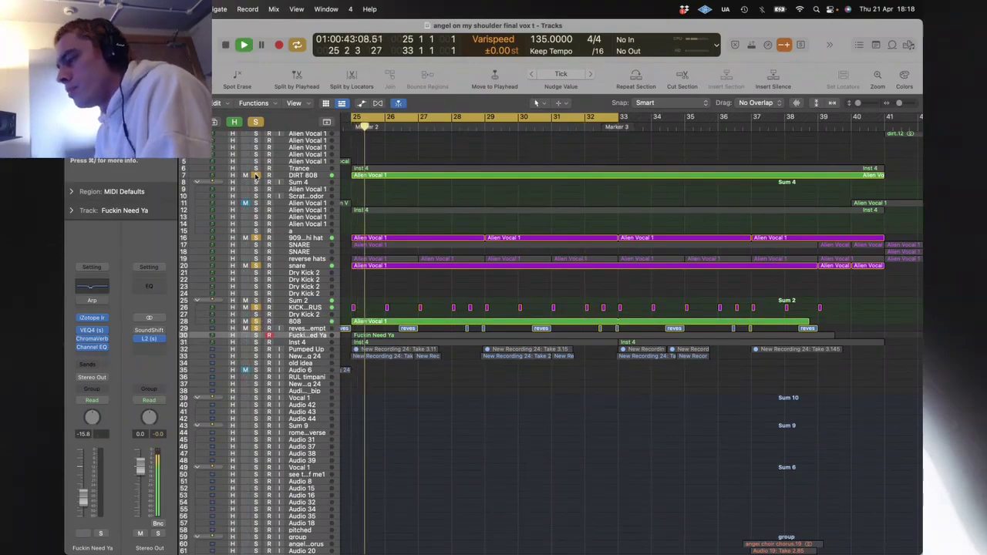
pyautogui.click(256, 176)
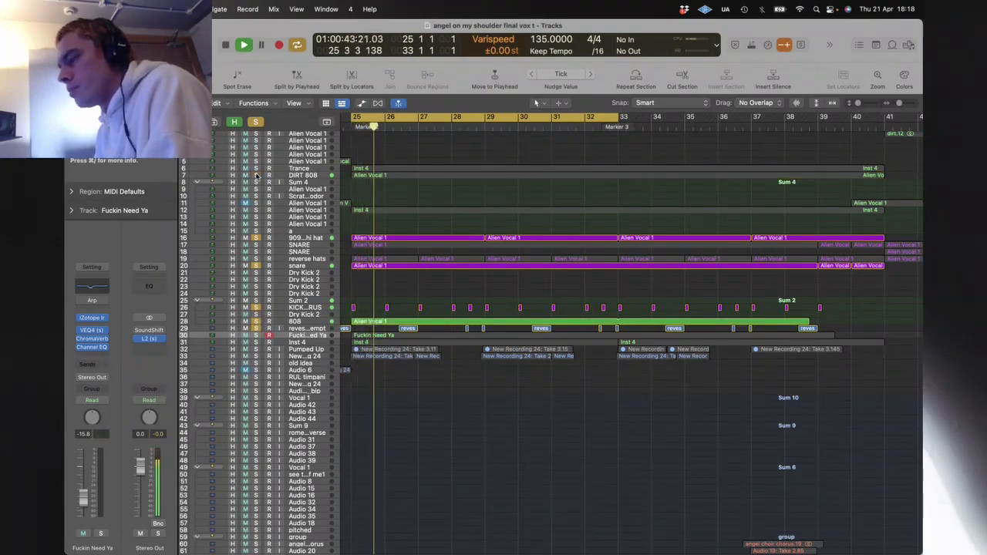
# Step: Compare the loop with DIRT 808 briefly soloed, leave it unsoloed, and solo the Alien Vocal 1 track 12
pyautogui.click(256, 329)
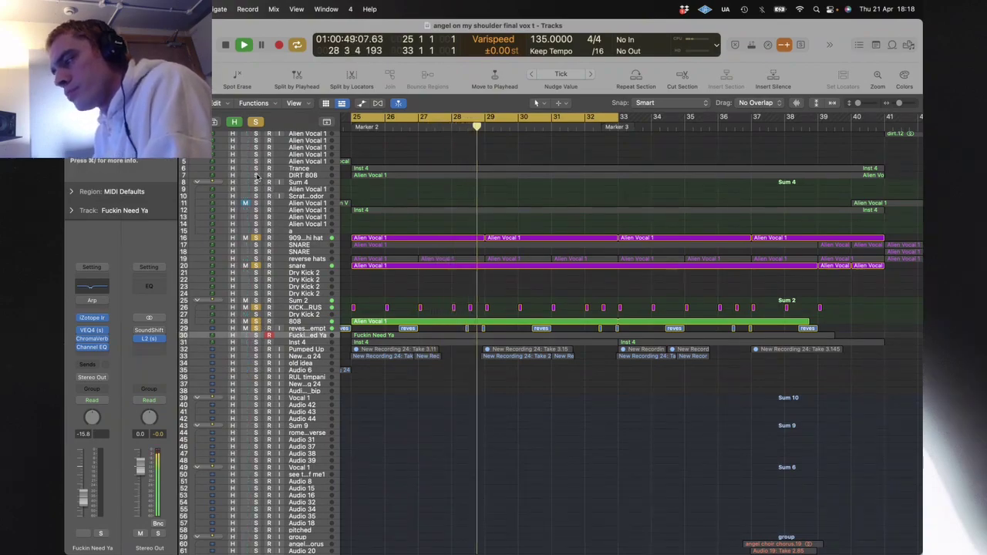
pyautogui.click(256, 177)
pyautogui.click(257, 176)
pyautogui.click(257, 211)
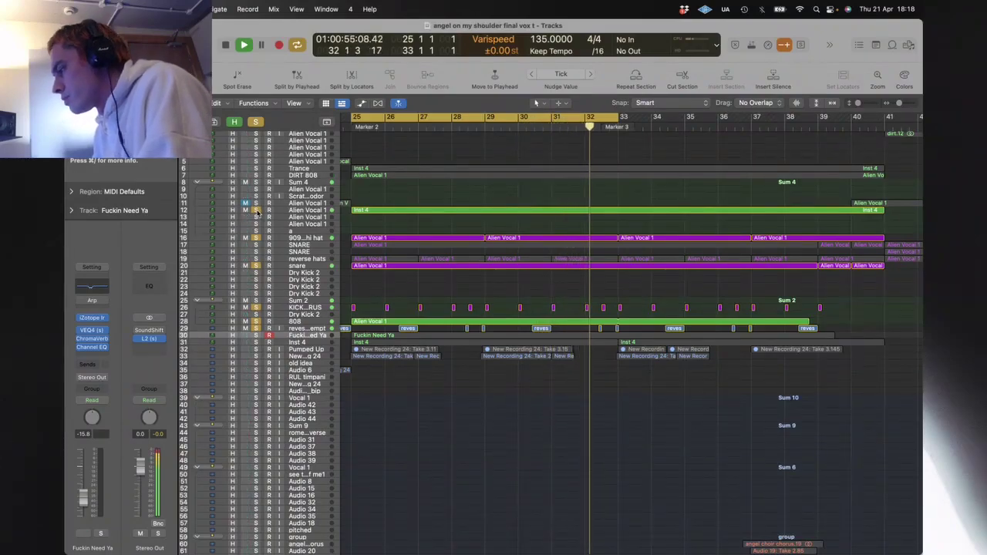
# Step: Unsolo the Alien Vocal 1 track 12 and briefly solo Inst 4 with the drums during playback
pyautogui.click(256, 210)
pyautogui.click(256, 343)
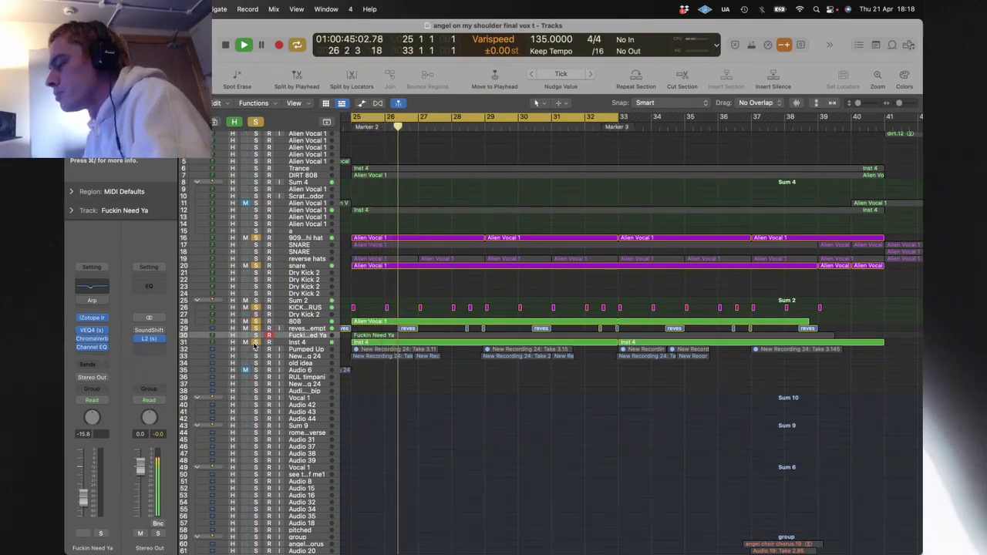
pyautogui.click(255, 342)
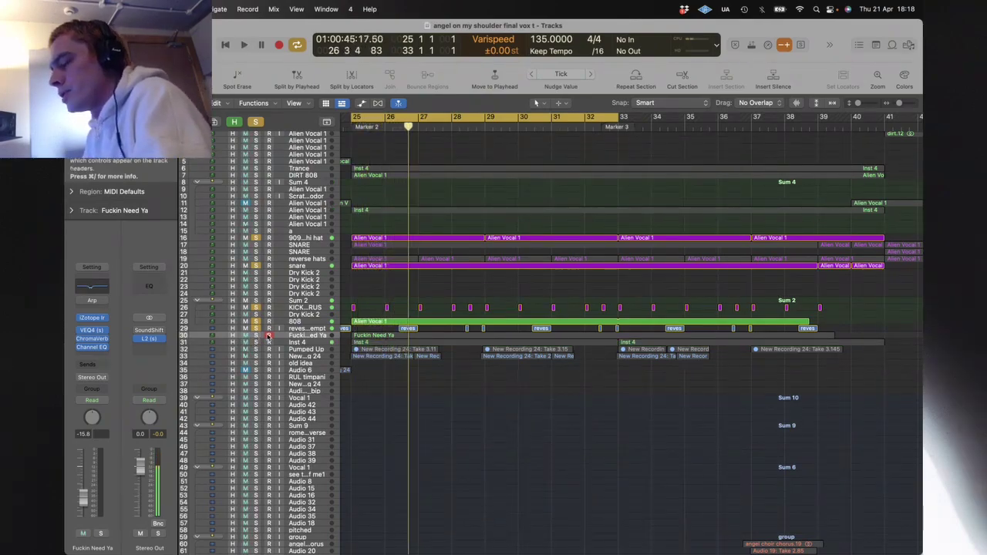
# Step: Select the Dry Kick 2 track 27, clear all solos and play the 909 open hi hat alone from bar 25
pyautogui.press('Up')
pyautogui.press('Up')
pyautogui.press('Up')
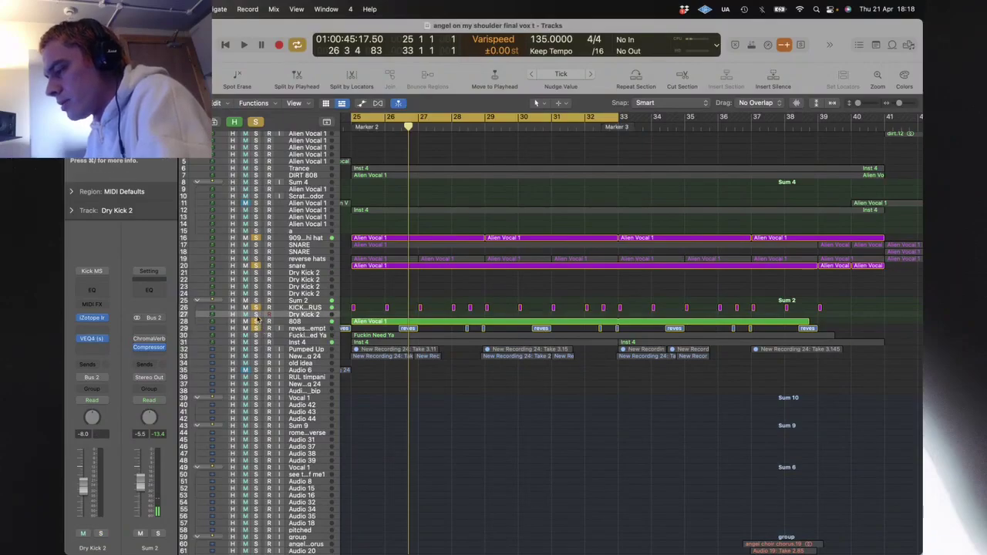
pyautogui.click(255, 265)
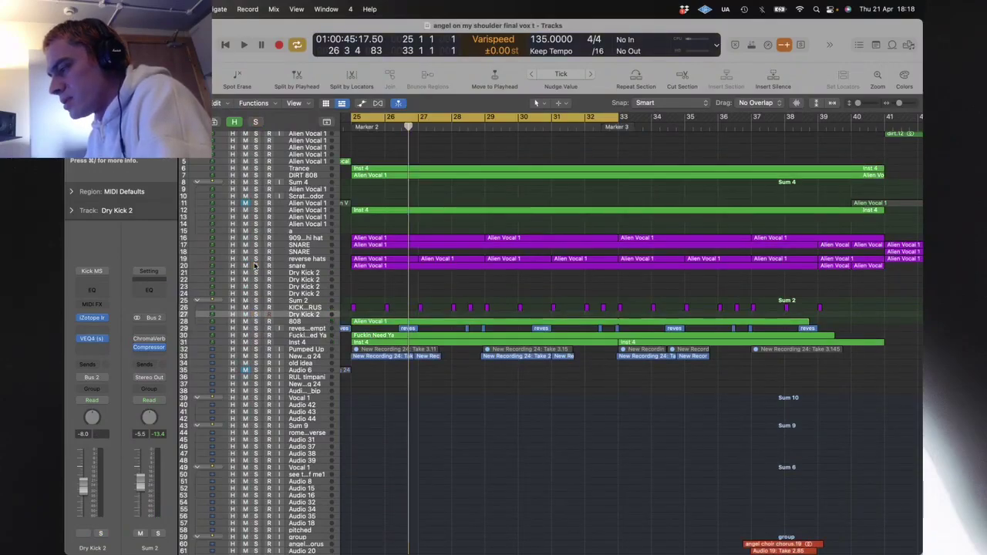
pyautogui.click(255, 237)
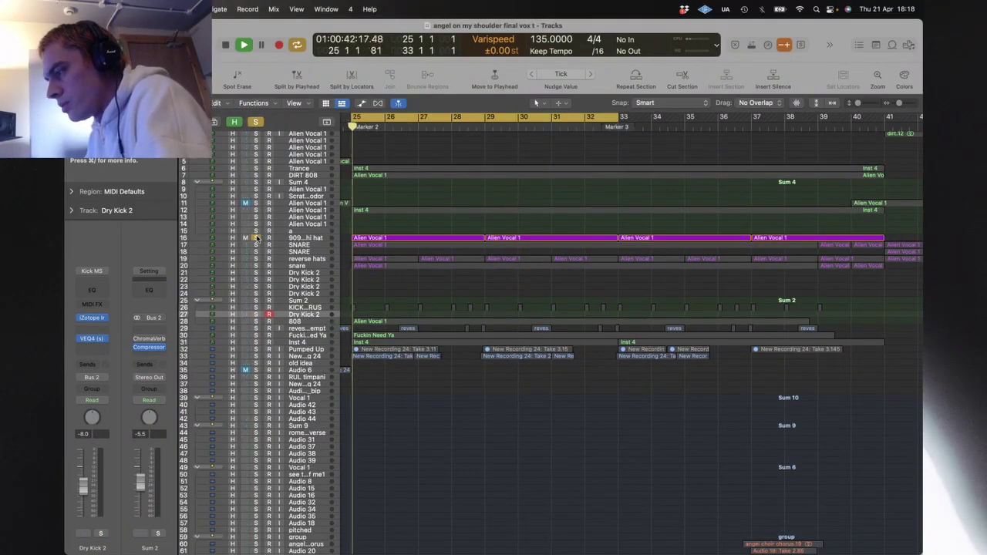
# Step: Solo only the SNARE track 17, select it and audition its sound with Musical Typing
pyautogui.click(255, 244)
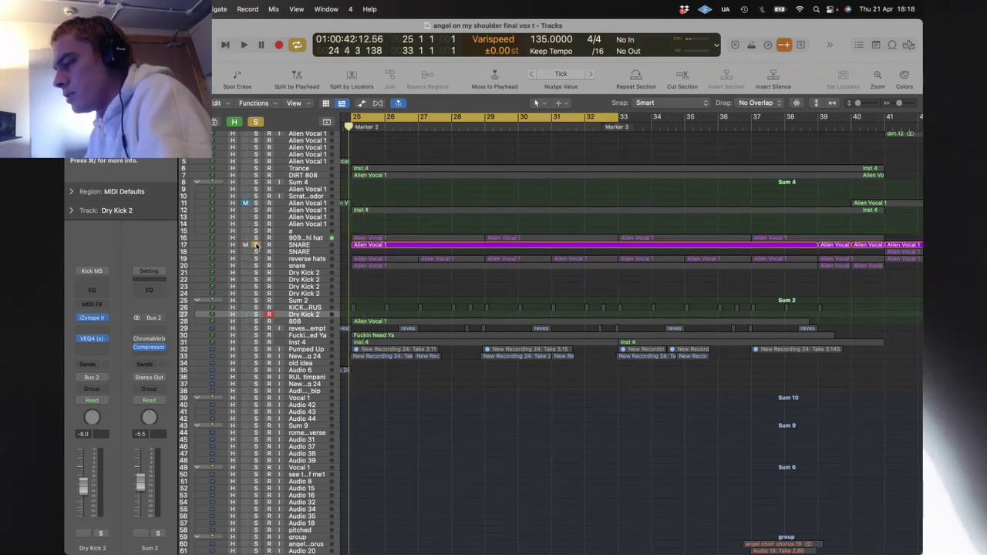
pyautogui.click(293, 245)
pyautogui.press('super+k')
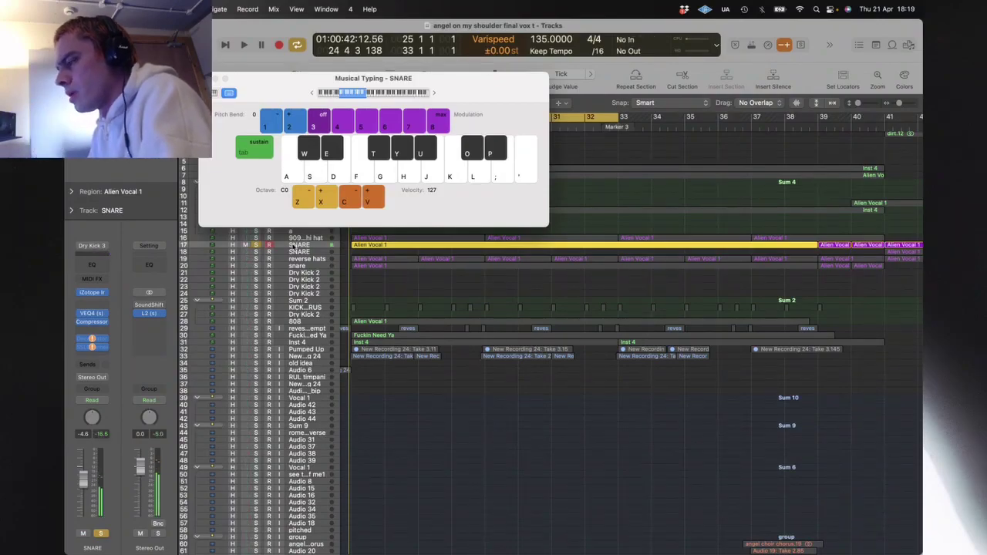
pyautogui.press('super+k')
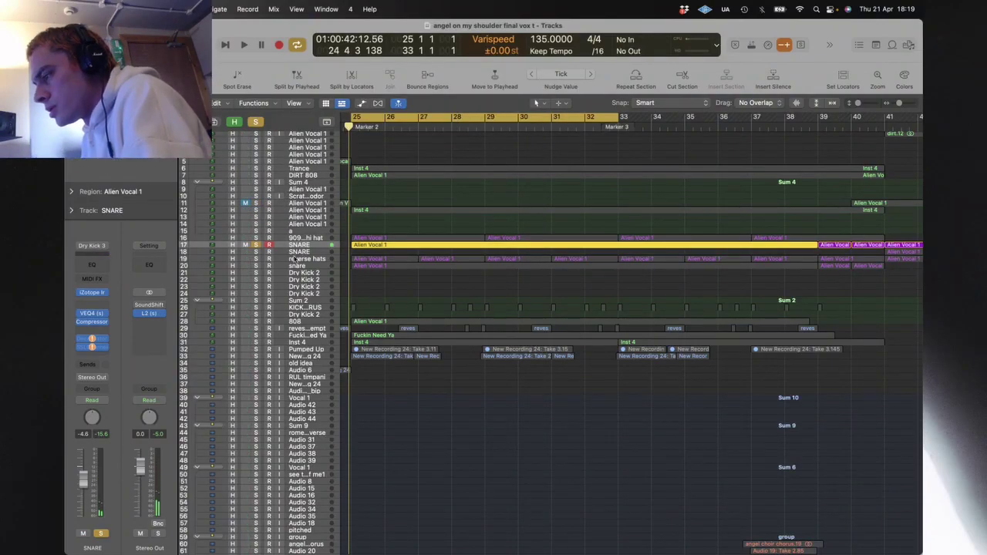
# Step: Solo only the reverse hats track and audition its sample with Musical Typing, raising the octave to C3
pyautogui.click(257, 259)
pyautogui.click(302, 260)
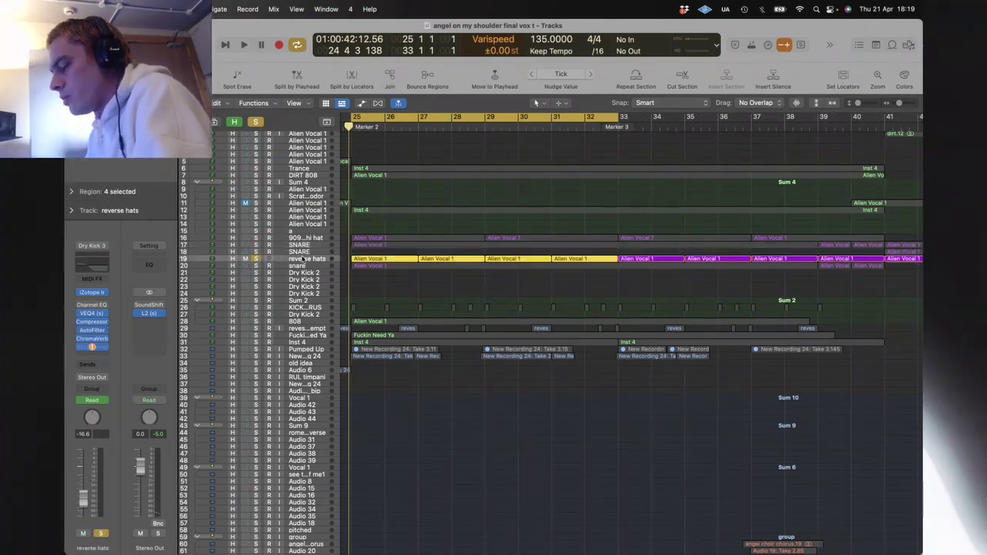
pyautogui.press('super+k')
pyautogui.press('w')
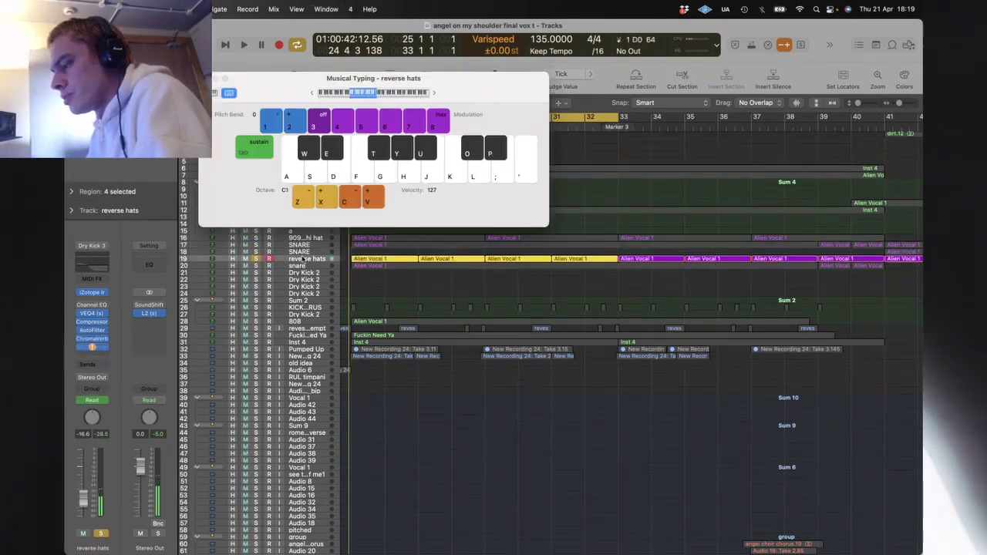
pyautogui.press('x')
pyautogui.press('x')
pyautogui.press('x')
pyautogui.press('x')
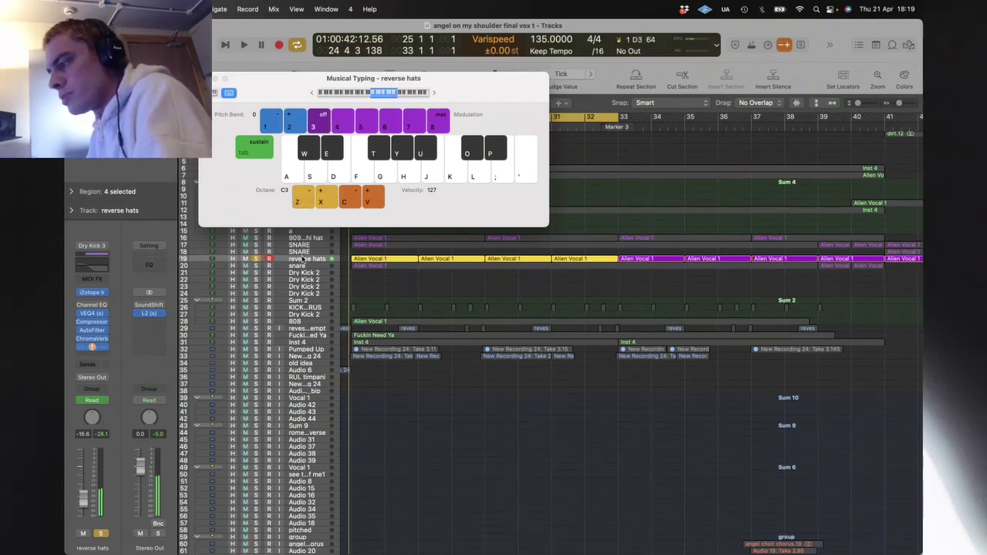
pyautogui.press('s')
# Step: Play the soloed reverse hats pattern in the cycle and close Musical Typing
pyautogui.press('space')
pyautogui.press('space')
pyautogui.press('space')
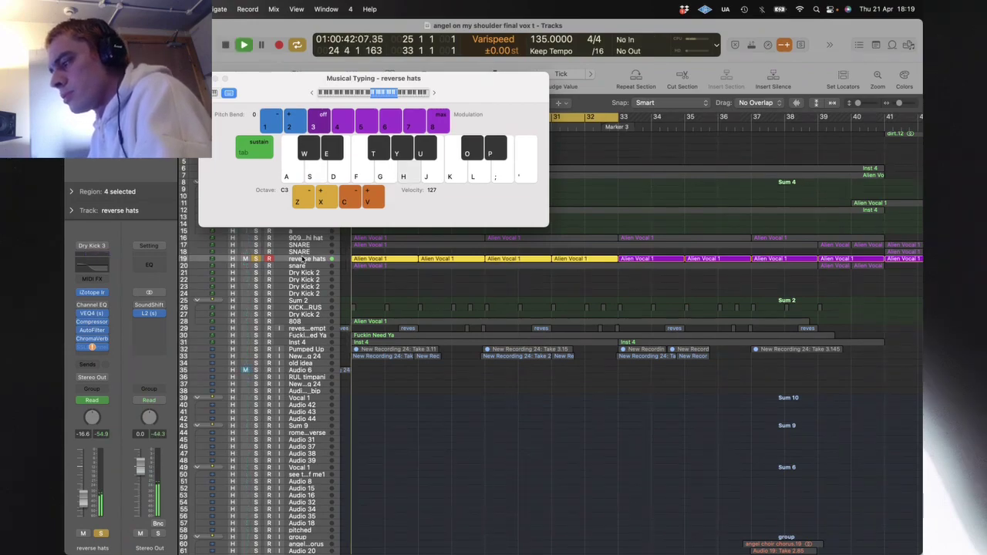
pyautogui.press('super+k')
pyautogui.click(387, 299)
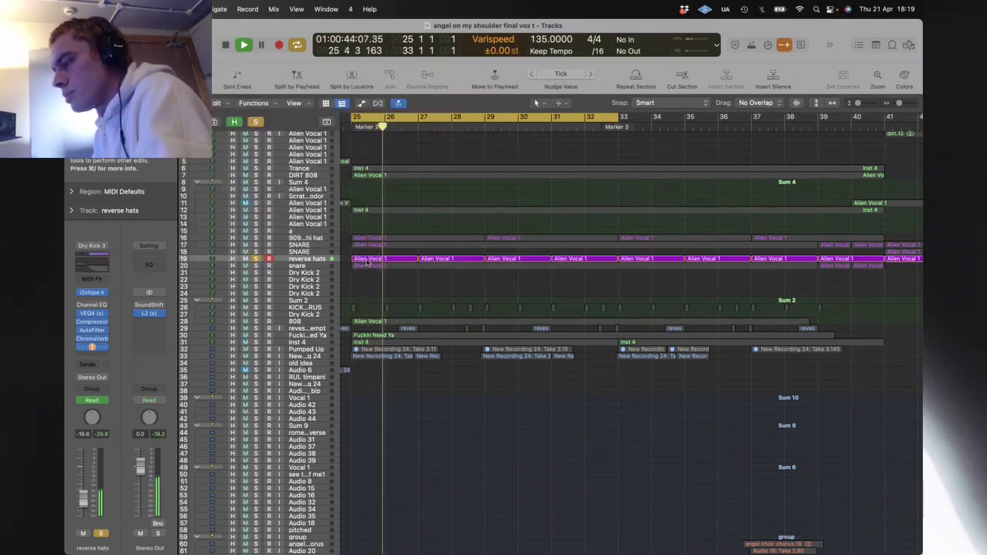
# Step: Examine the notes of the first reverse hats region in the Piano Roll and close the editor
pyautogui.doubleClick(367, 260)
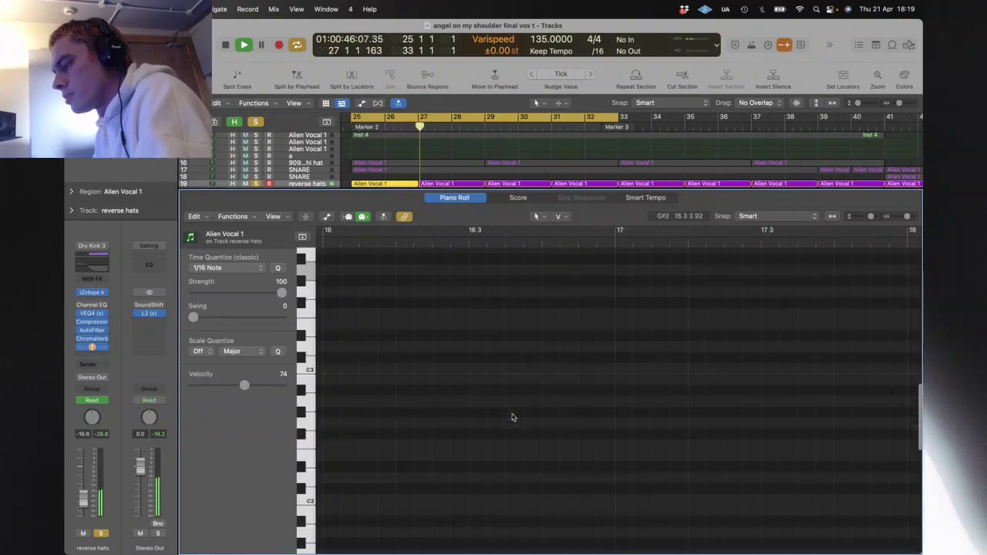
pyautogui.press('z')
pyautogui.moveTo(900, 217); pyautogui.dragTo(903, 216)
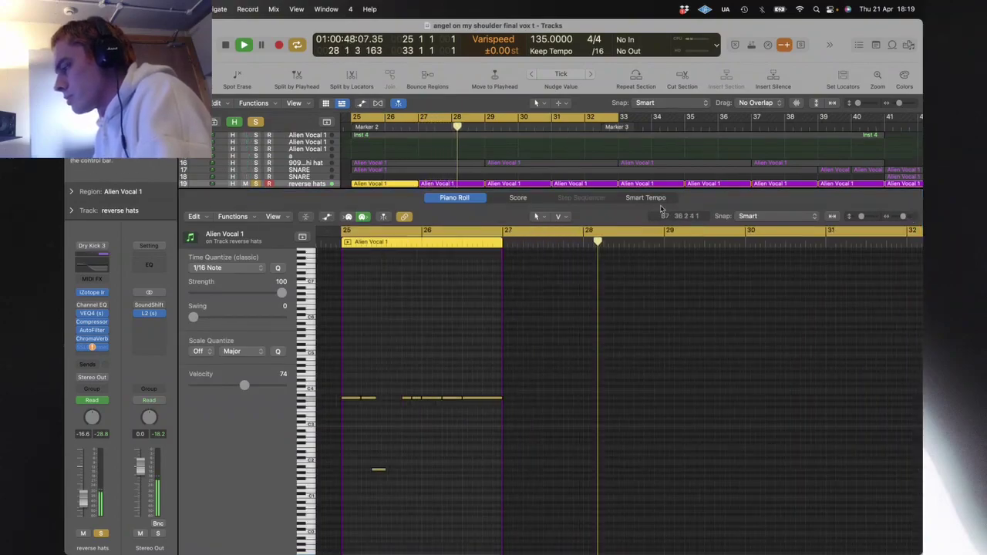
pyautogui.press('e')
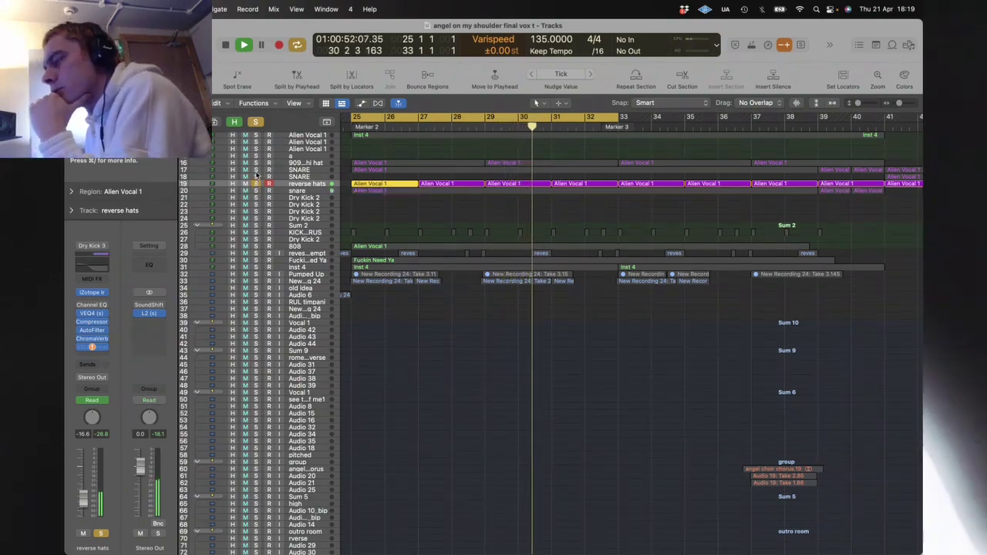
# Step: Add the 909 open hi hat and the drum tracks 17 through 26 to the solos during playback
pyautogui.click(256, 163)
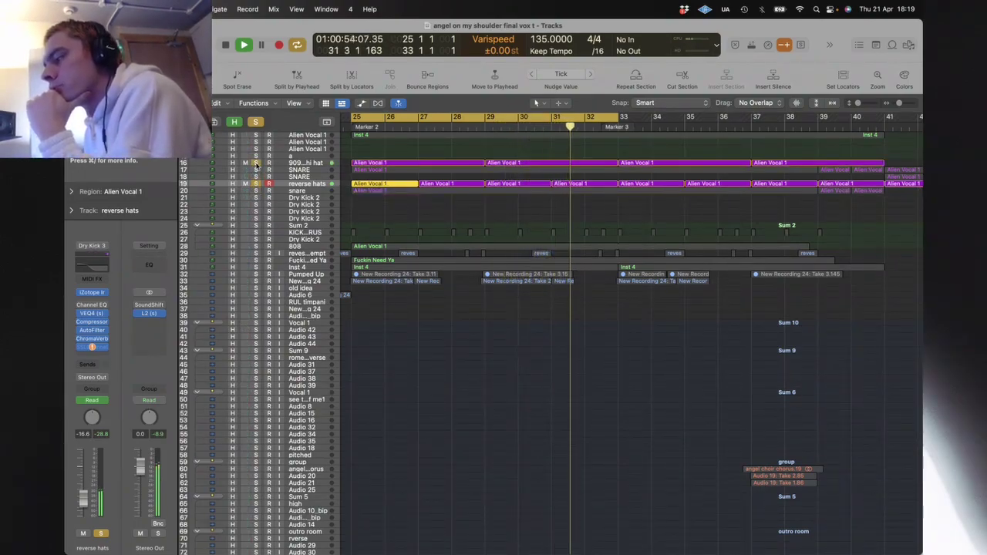
pyautogui.moveTo(256, 169); pyautogui.dragTo(257, 233)
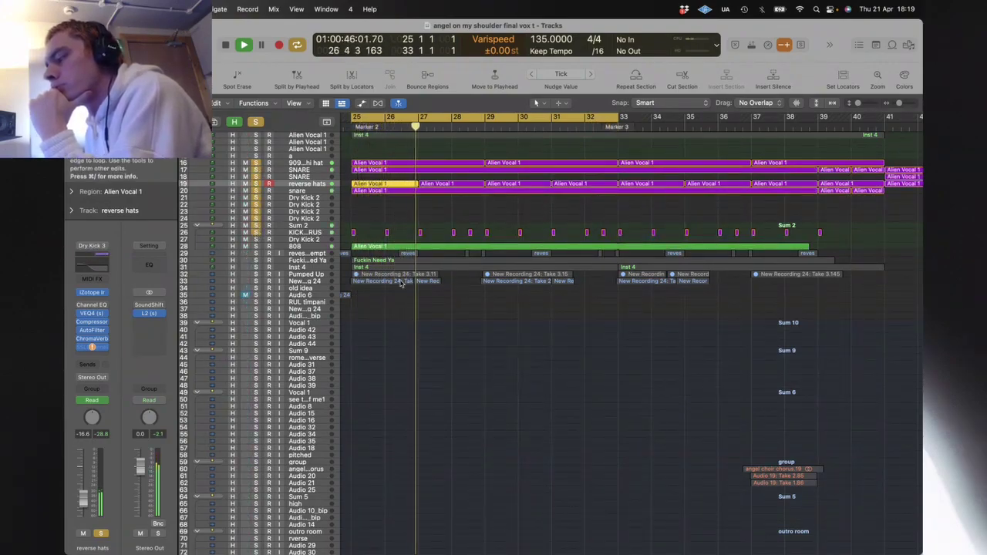
pyautogui.scroll(3, 400, 284)
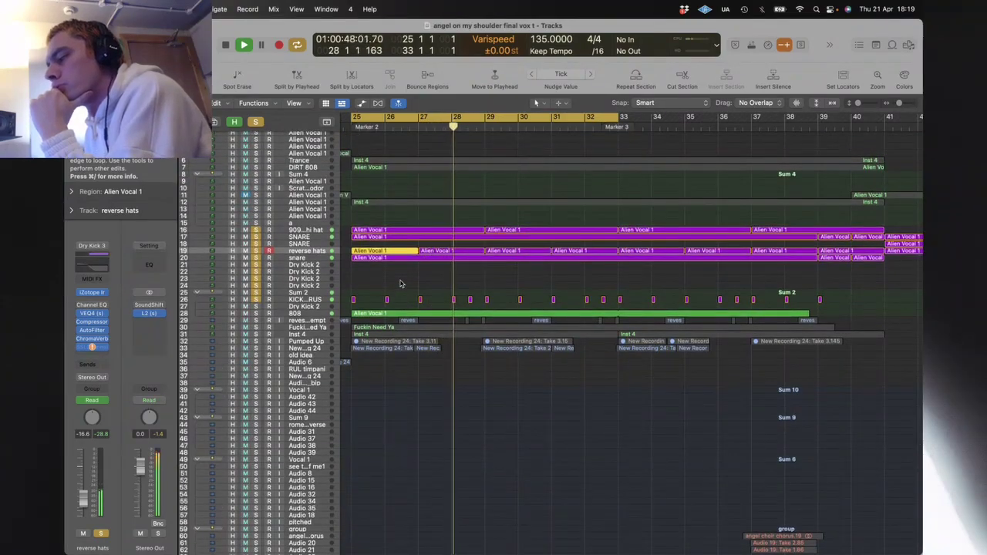
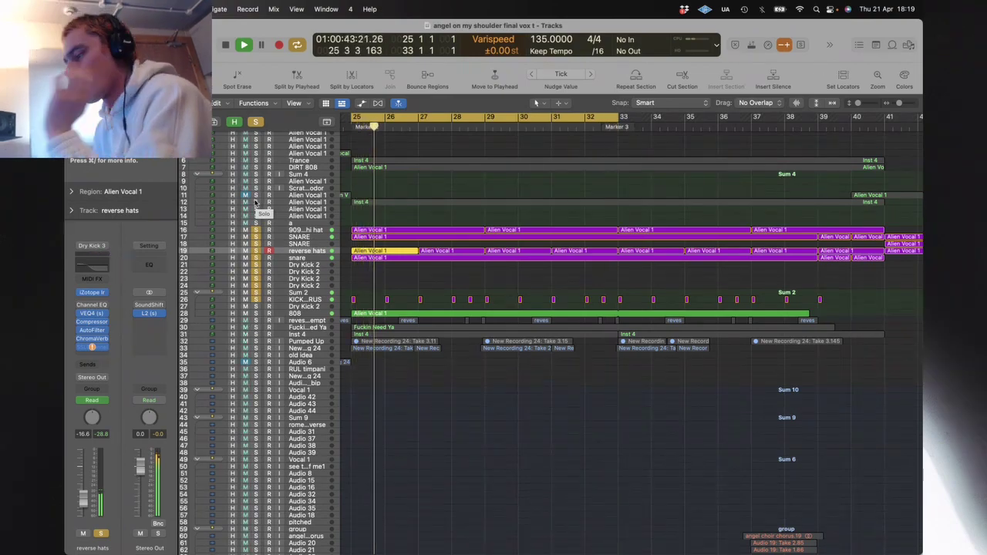
# Step: Stop playback, briefly solo the Alien Vocal 1 track 12, and replay the drums with DIRT 808 soloed instead
pyautogui.click(475, 285)
pyautogui.press('z')
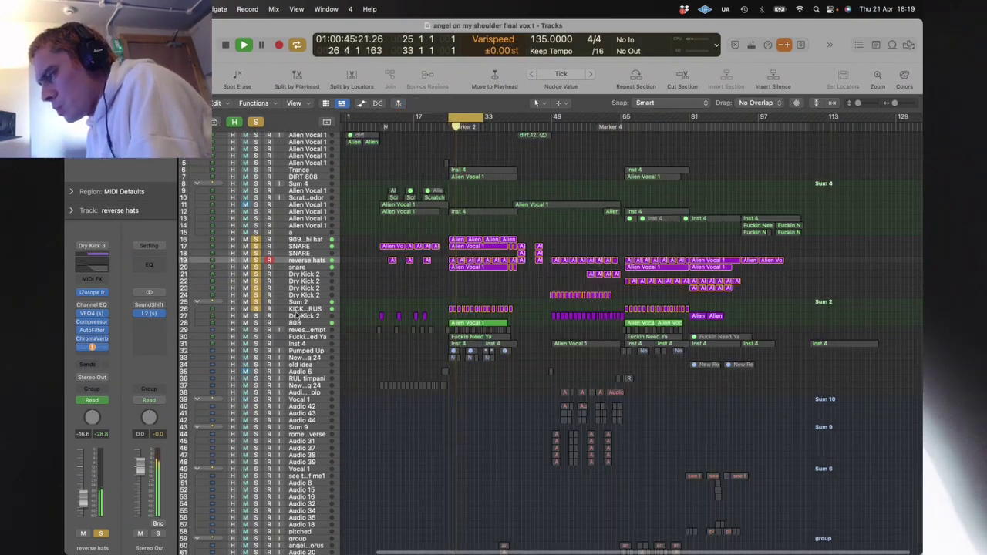
pyautogui.press('space')
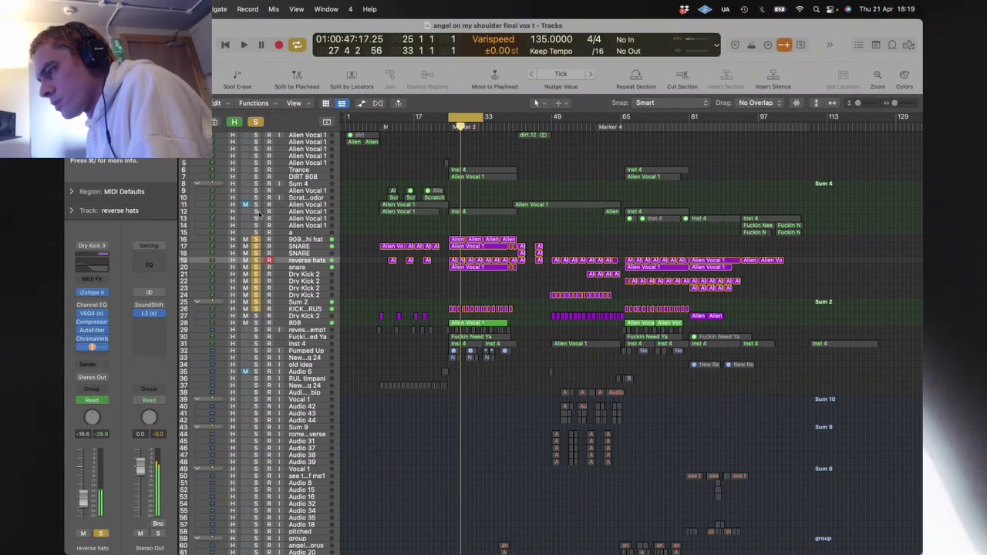
pyautogui.click(257, 211)
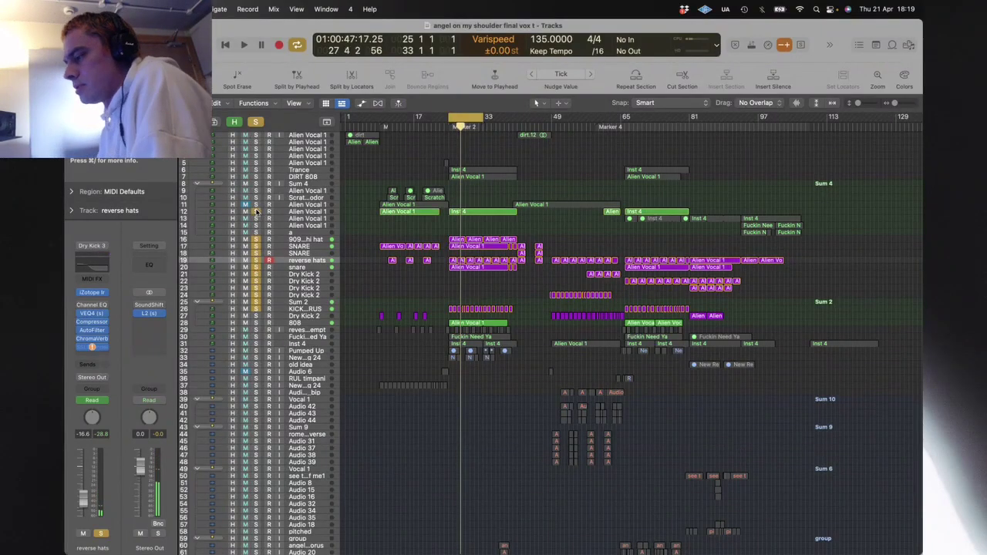
pyautogui.click(257, 211)
pyautogui.press('space')
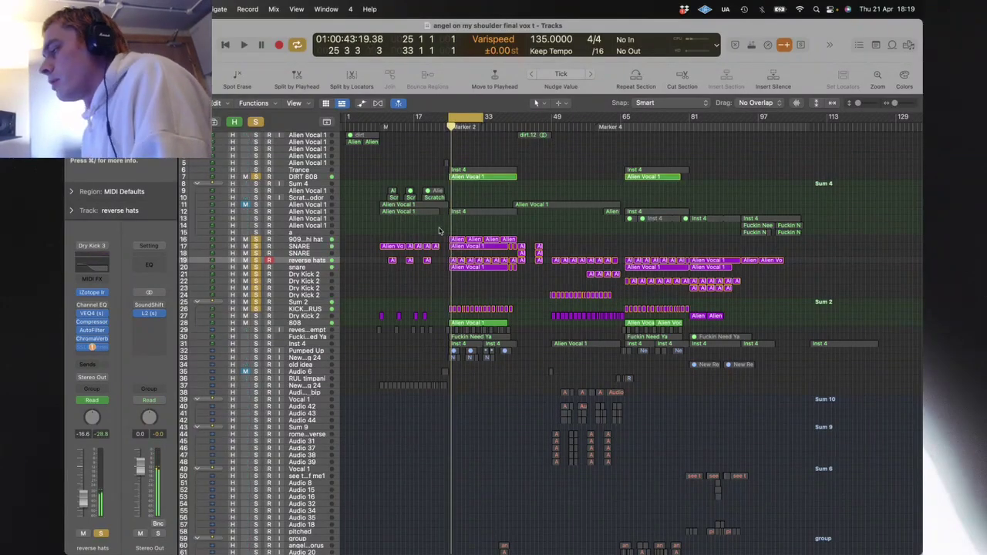
# Step: Zoom in on the hi-hat and snare regions and play the reverse hats track alone from bar 25
pyautogui.moveTo(439, 229); pyautogui.dragTo(500, 287)
pyautogui.press('z')
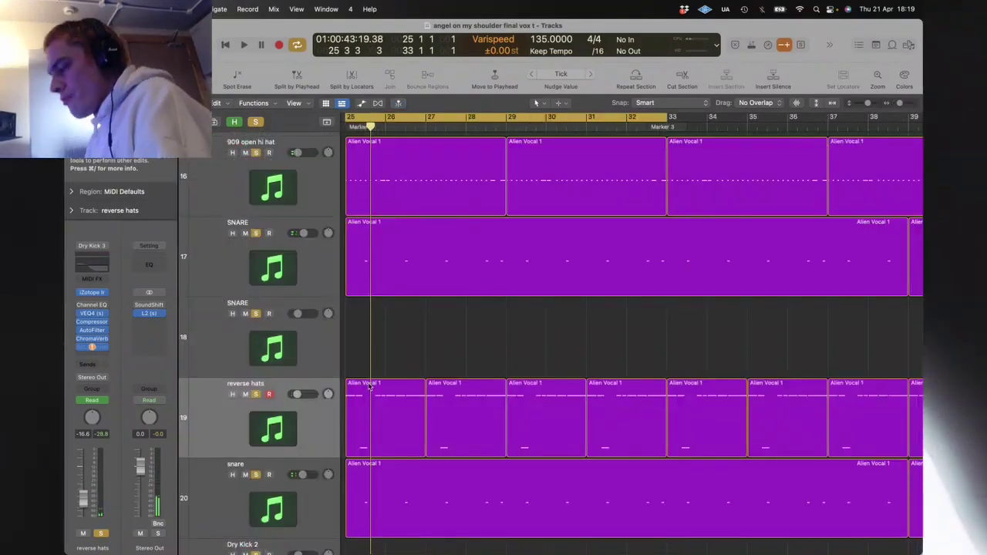
pyautogui.keyDown('alt'); pyautogui.click(256, 394); pyautogui.keyUp('alt')
pyautogui.click(256, 395)
pyautogui.press('space')
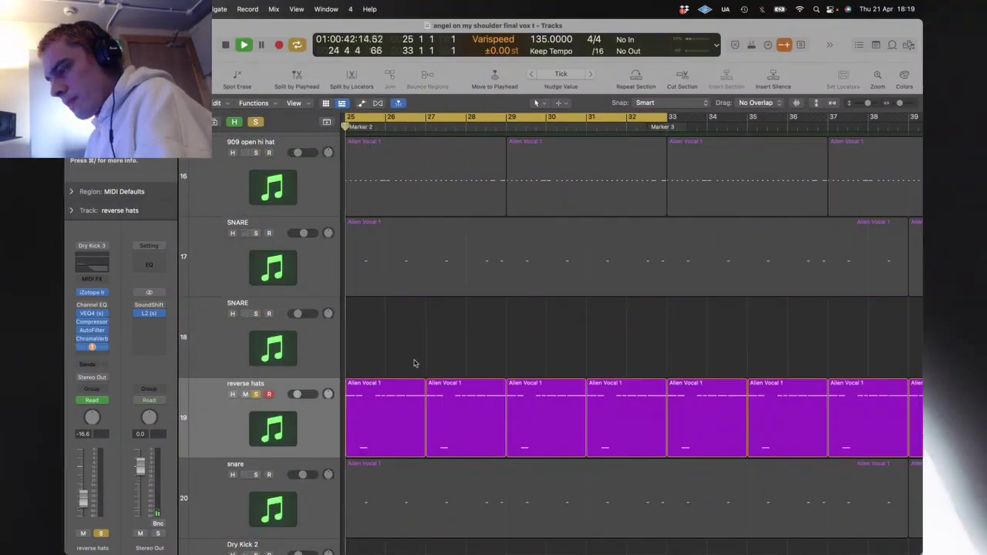
pyautogui.press('space')
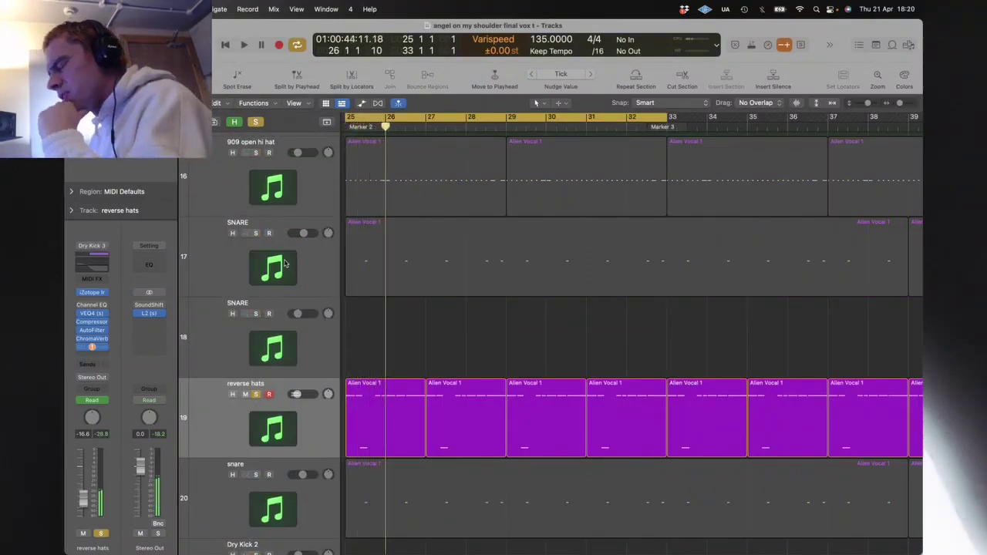
# Step: Add the SNARE track 17 and 909 open hi hat to the solos, replay the cycle and select the hi-hat track
pyautogui.click(256, 233)
pyautogui.click(256, 152)
pyautogui.press('space')
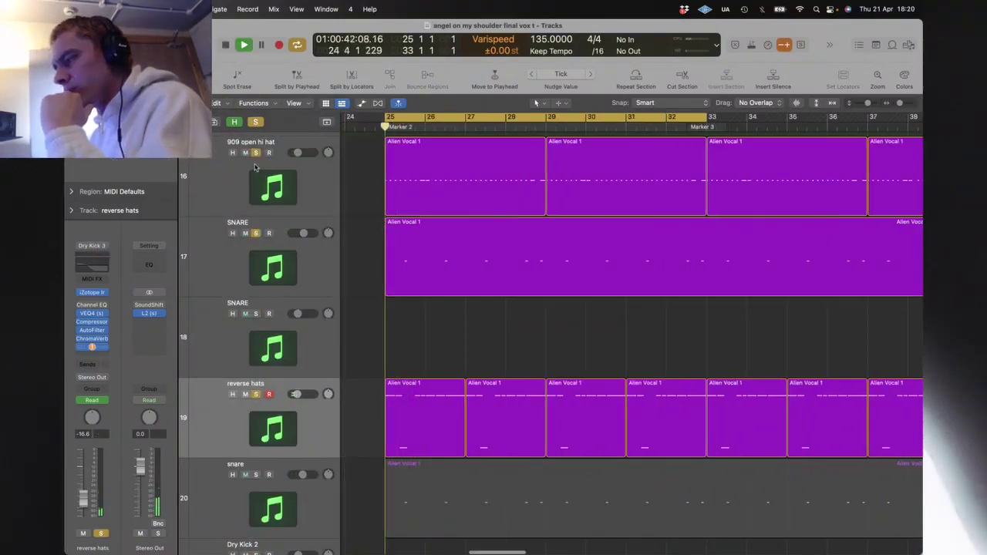
pyautogui.click(266, 190)
pyautogui.press('space')
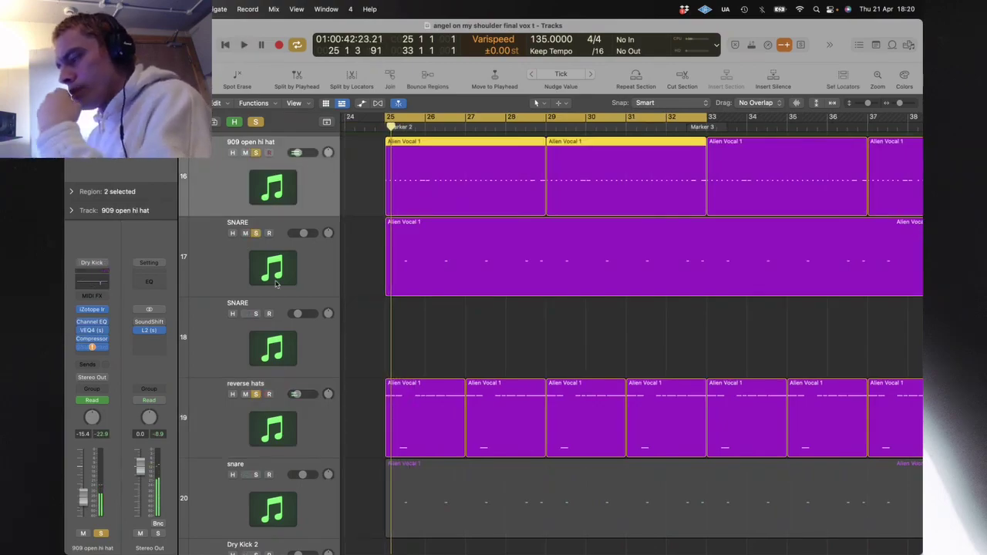
# Step: Select the SNARE track 18, insert the Waves API-2500 (s) compressor below its Compressor and close the plug-in window
pyautogui.press('Down')
pyautogui.press('Down')
pyautogui.press('z')
pyautogui.press('z')
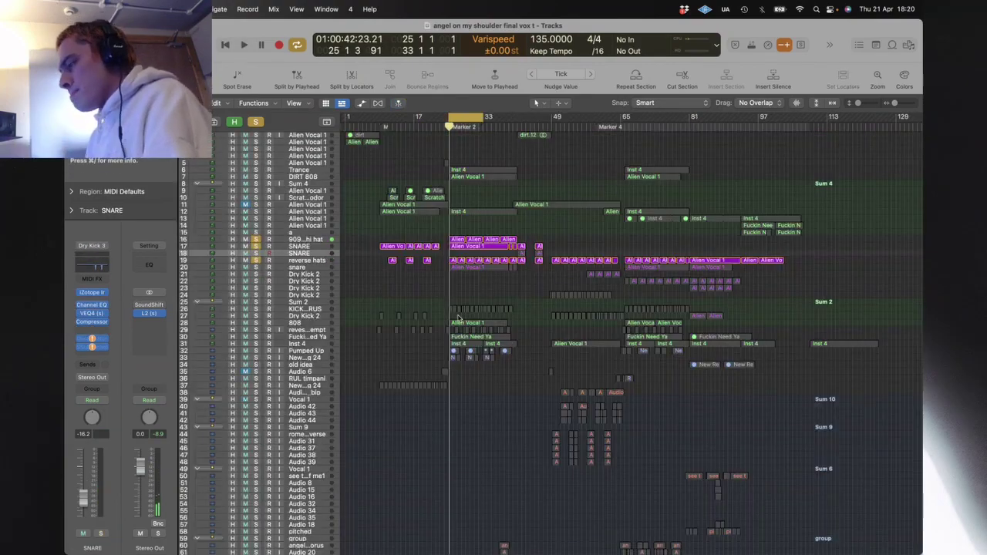
pyautogui.click(160, 331)
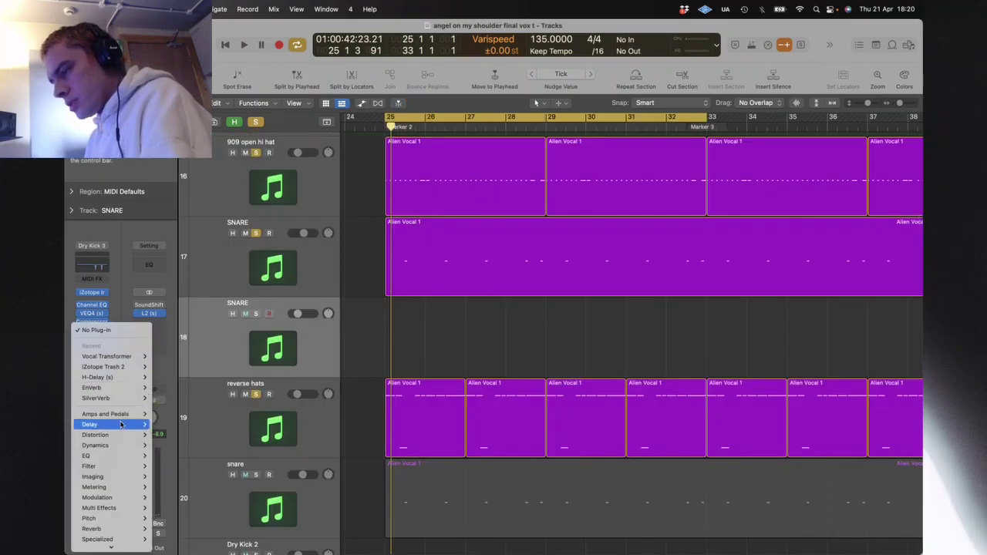
pyautogui.moveTo(128, 543)
pyautogui.moveTo(181, 544)
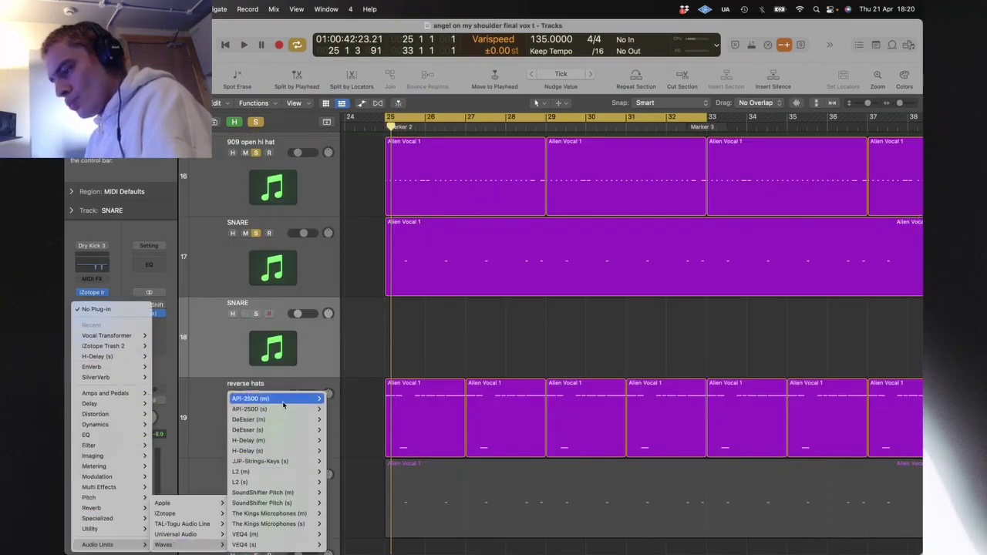
pyautogui.moveTo(283, 409)
pyautogui.click(337, 409)
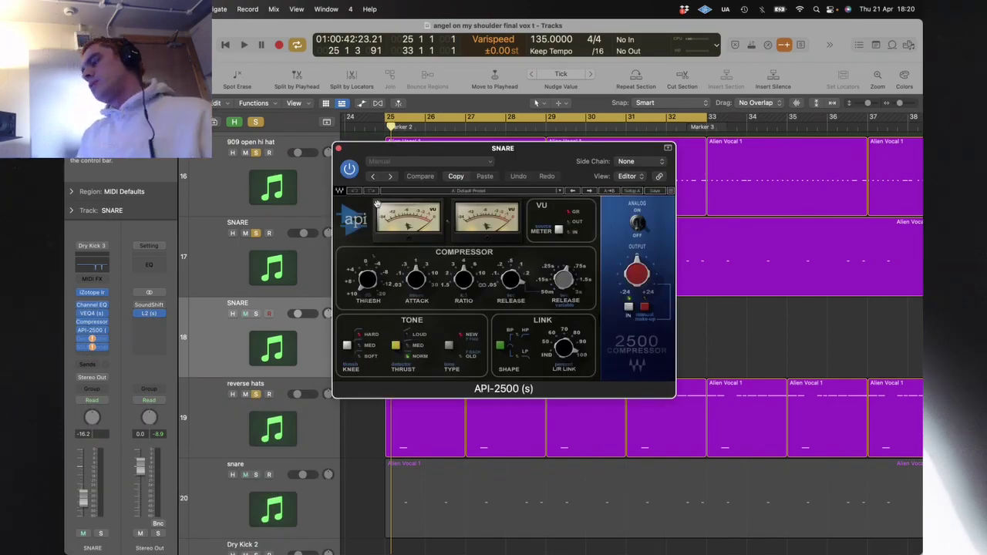
pyautogui.click(338, 148)
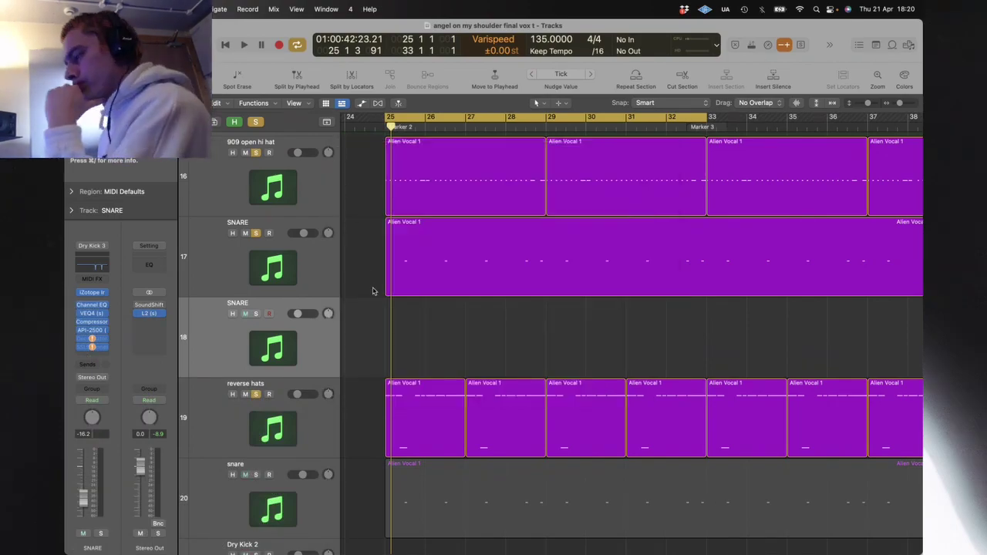
# Step: Start playback and remove the API-2500 (s) compressor from the SNARE track 18
pyautogui.press('space')
pyautogui.click(100, 330)
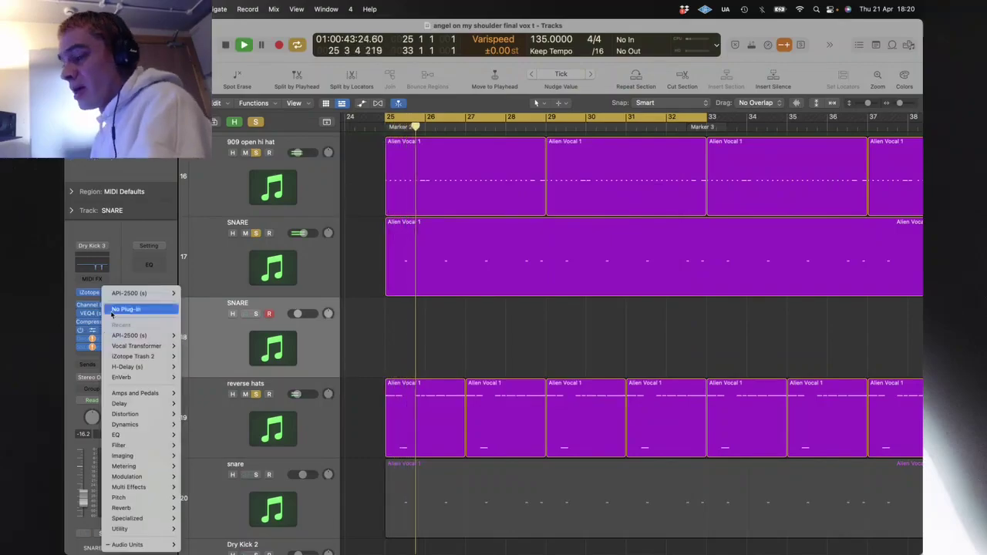
pyautogui.click(112, 310)
pyautogui.press('z')
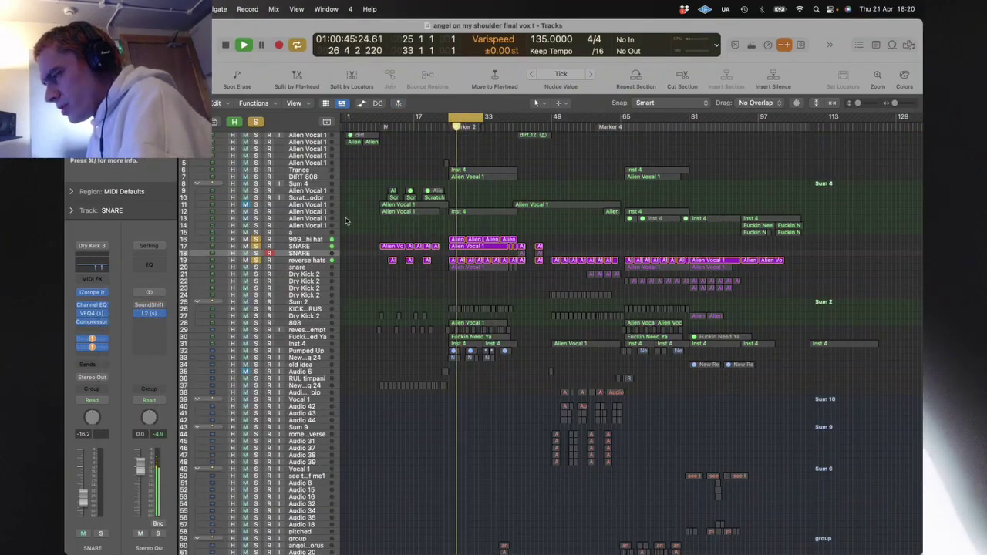
# Step: Add the snare track 20 and Alien Vocal 1 tracks 12 to 14 to the solos and play the cycle from bar 25
pyautogui.press('space')
pyautogui.click(256, 267)
pyautogui.press('space')
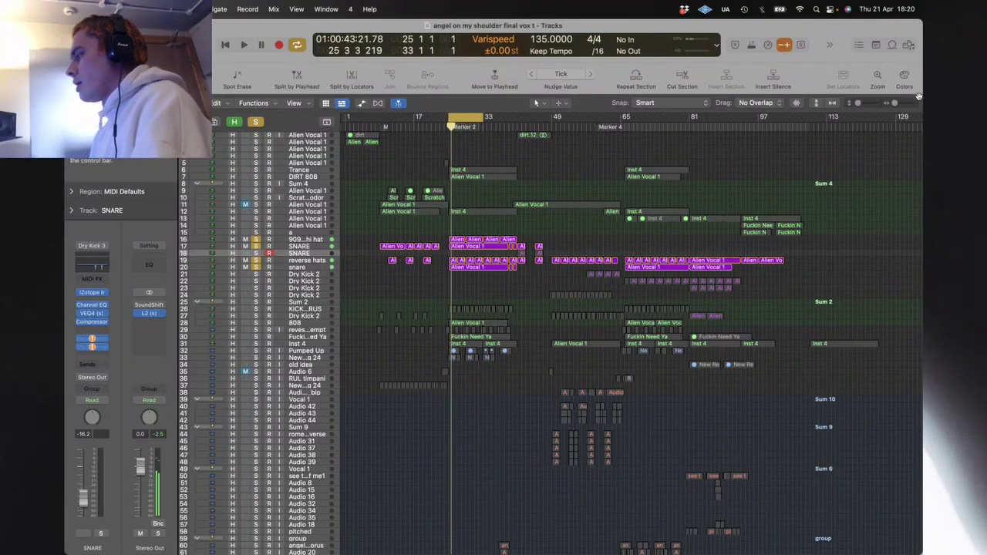
pyautogui.press('z')
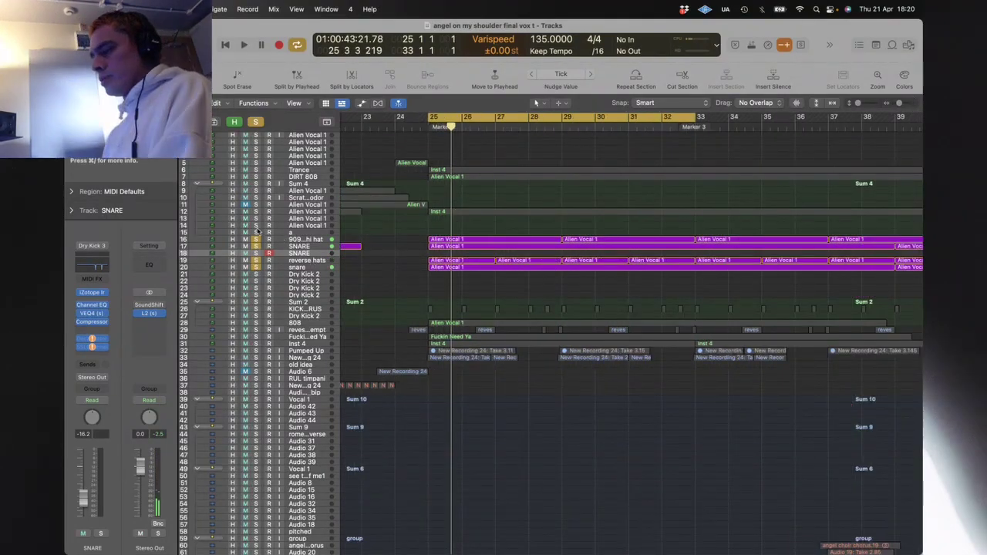
pyautogui.moveTo(257, 225); pyautogui.dragTo(257, 211)
pyautogui.press('space')
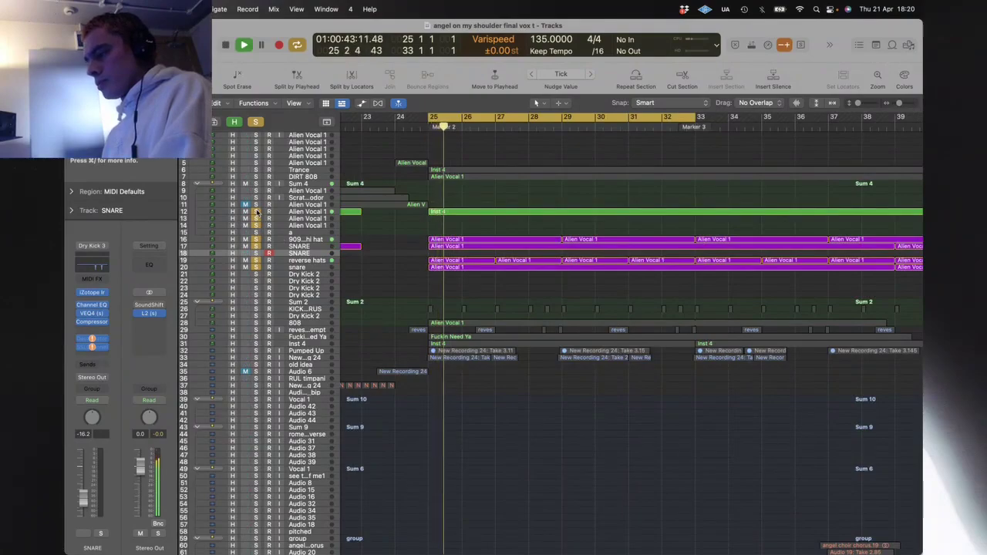
pyautogui.press('space')
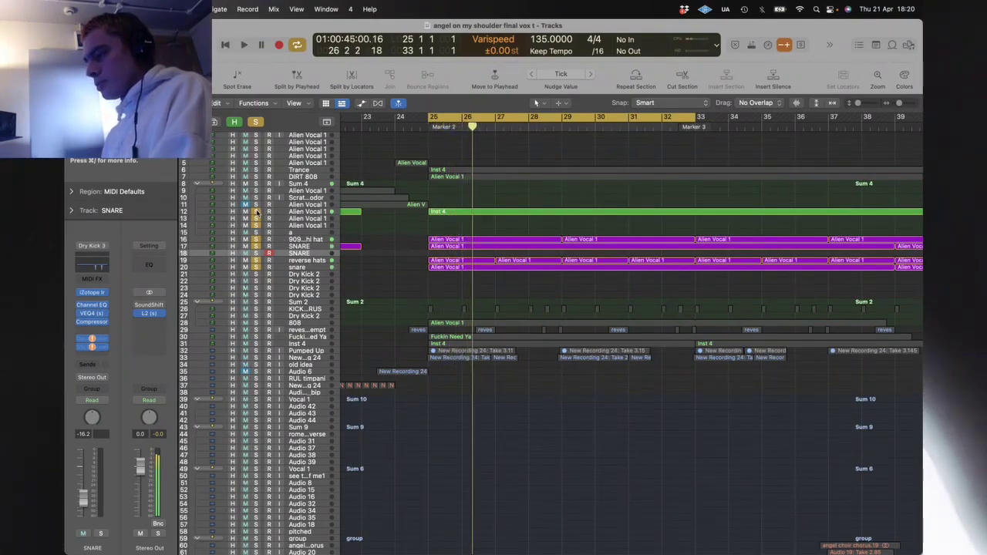
# Step: Add the Dry Kick 2, Sum 2 and KICK CHORUS tracks 21 to 27 to the solos and replay from bar 25
pyautogui.moveTo(257, 316); pyautogui.dragTo(257, 273)
pyautogui.press('space')
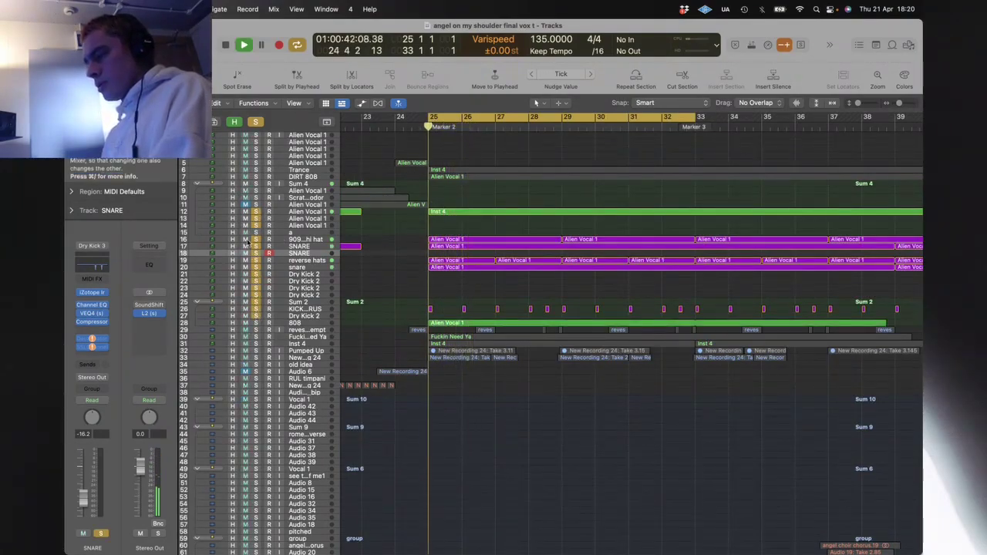
pyautogui.press('z')
pyautogui.press('z')
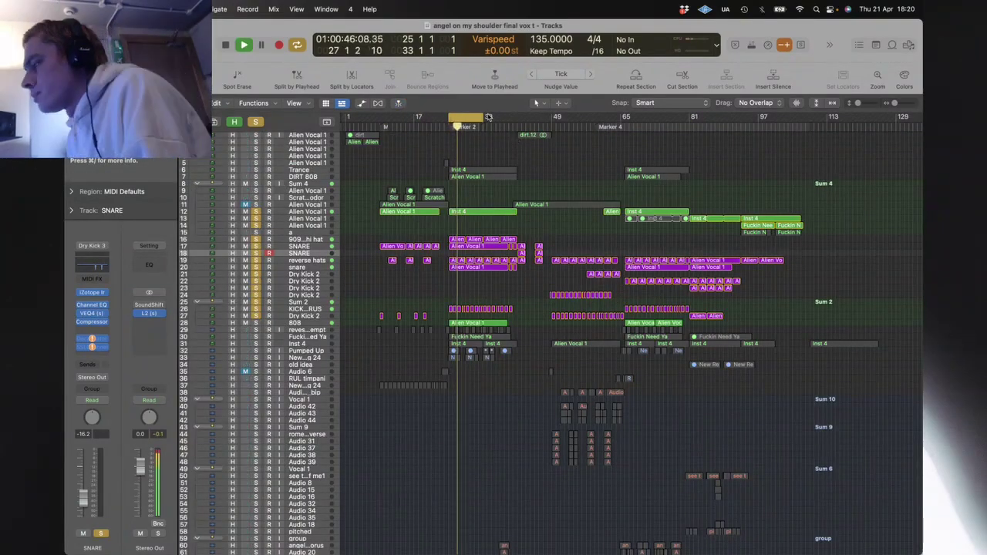
# Step: During playback, add Trance, DIRT 808 and reveselornattempt to the solos, extend the cycle to bar 41 and briefly solo Fuckin Need Ya
pyautogui.click(257, 176)
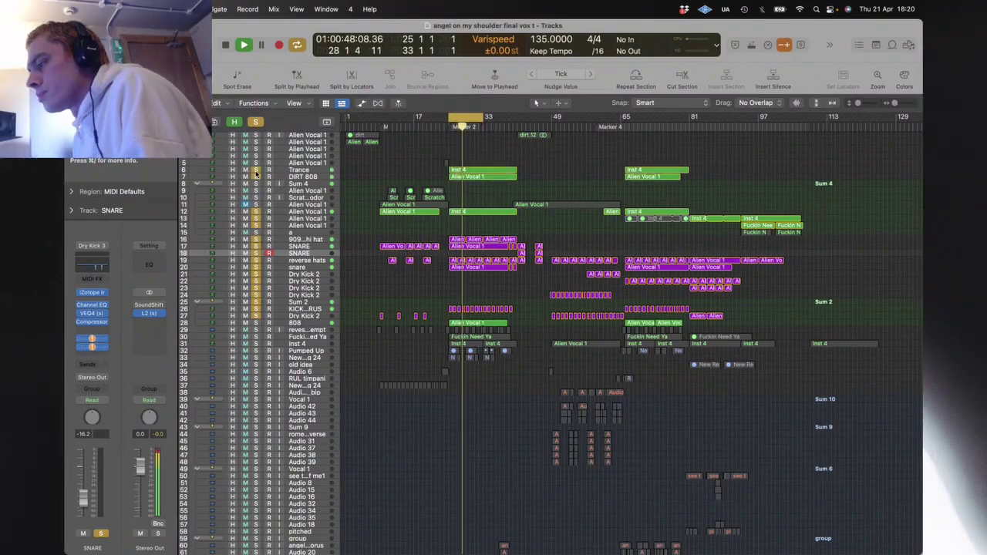
pyautogui.moveTo(487, 117); pyautogui.dragTo(518, 117)
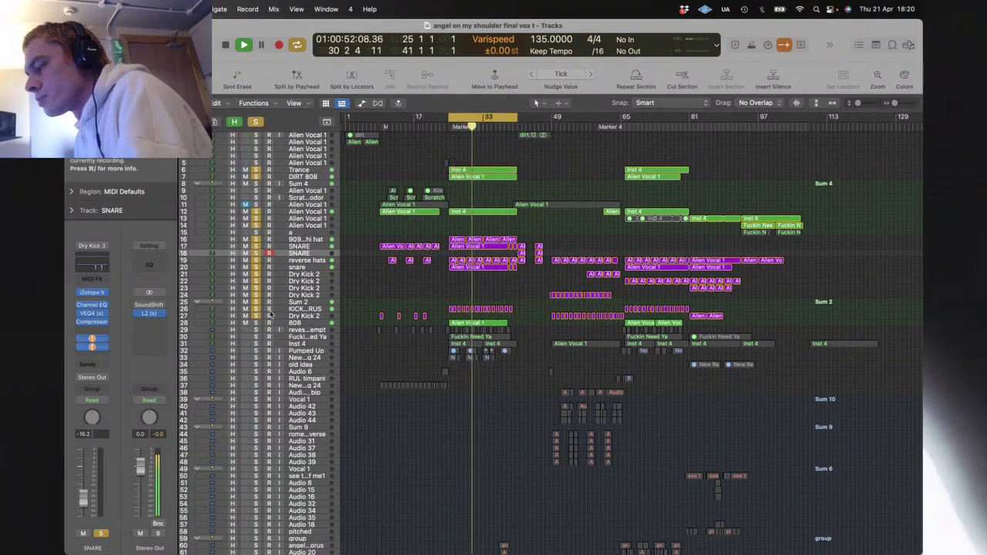
pyautogui.click(256, 337)
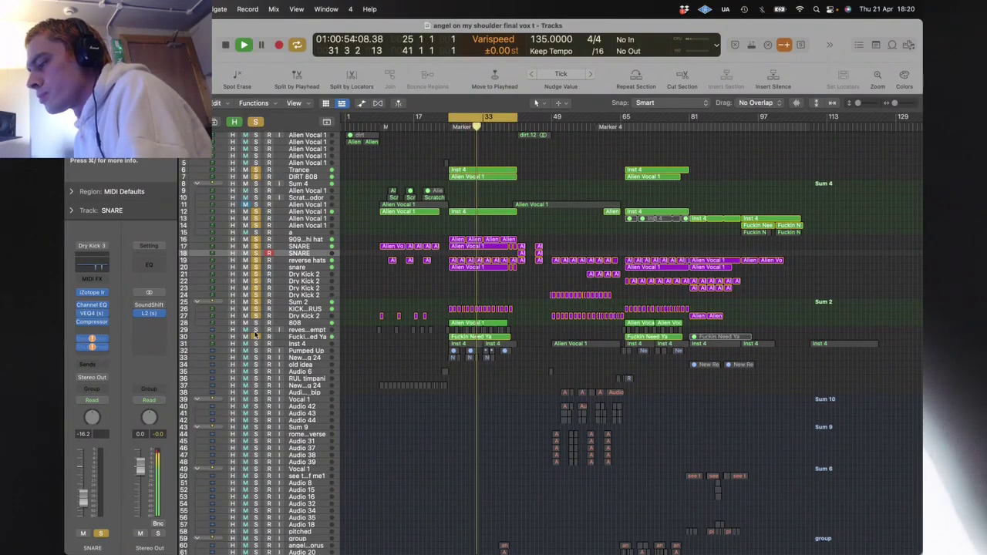
pyautogui.click(255, 336)
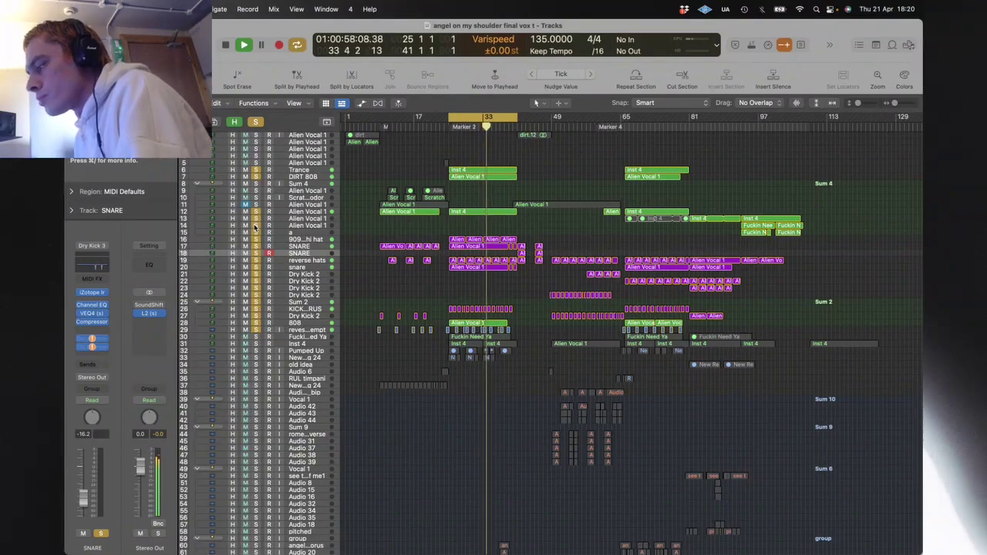
# Step: Turn off the cycle, set its range to bars 41 to 48 and play through that section before stopping
pyautogui.click(514, 116)
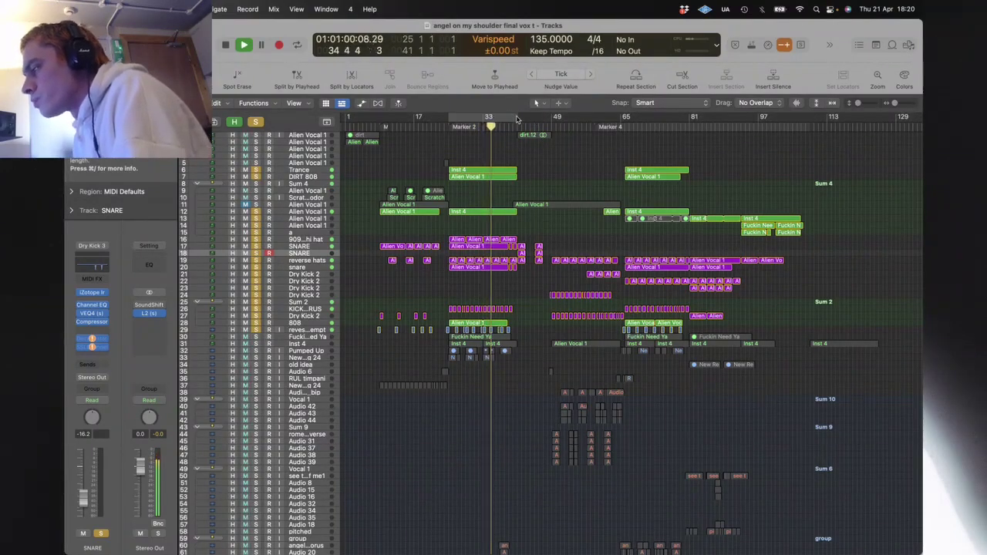
pyautogui.moveTo(517, 119); pyautogui.dragTo(548, 123)
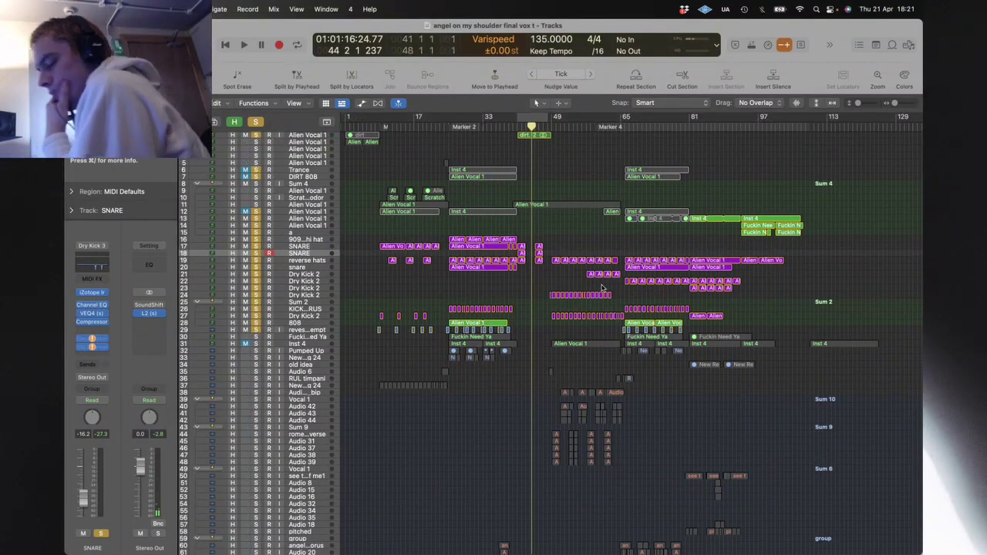
pyautogui.press('space')
pyautogui.press('space')
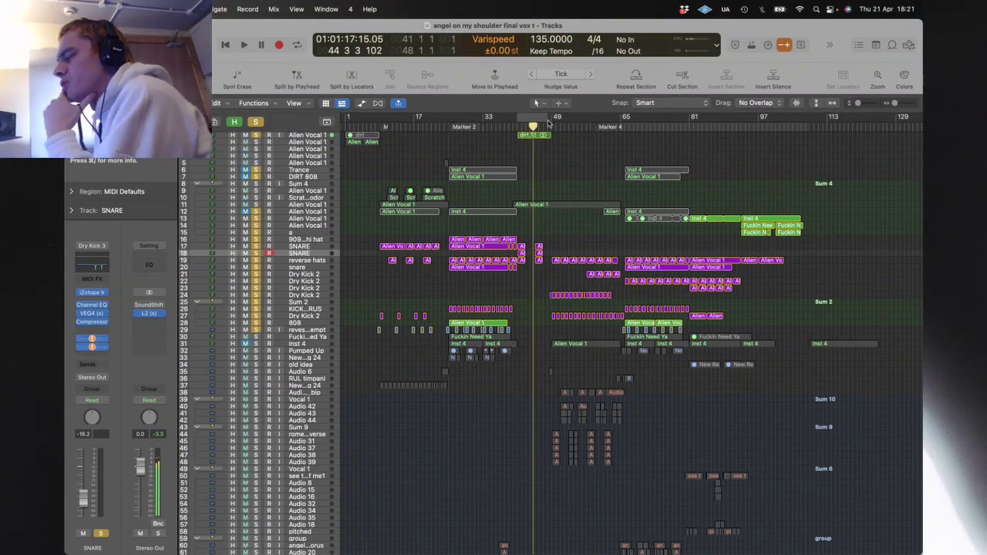
# Step: Set the cycle to bars 49 to 64 and play it with only the Dry Kick 2 track 24 soloed
pyautogui.moveTo(551, 119); pyautogui.dragTo(617, 120)
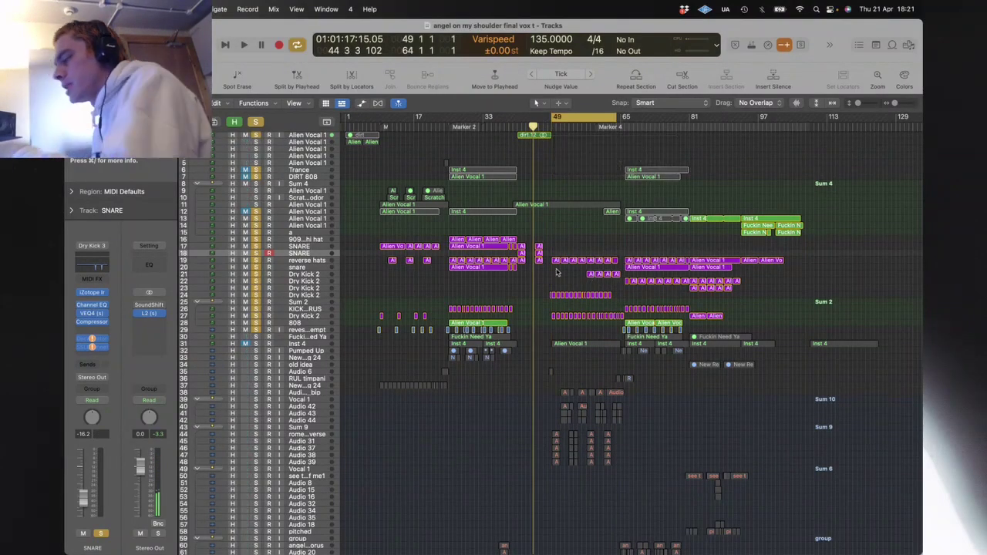
pyautogui.moveTo(554, 258); pyautogui.dragTo(618, 352)
pyautogui.press('z')
pyautogui.click(598, 343)
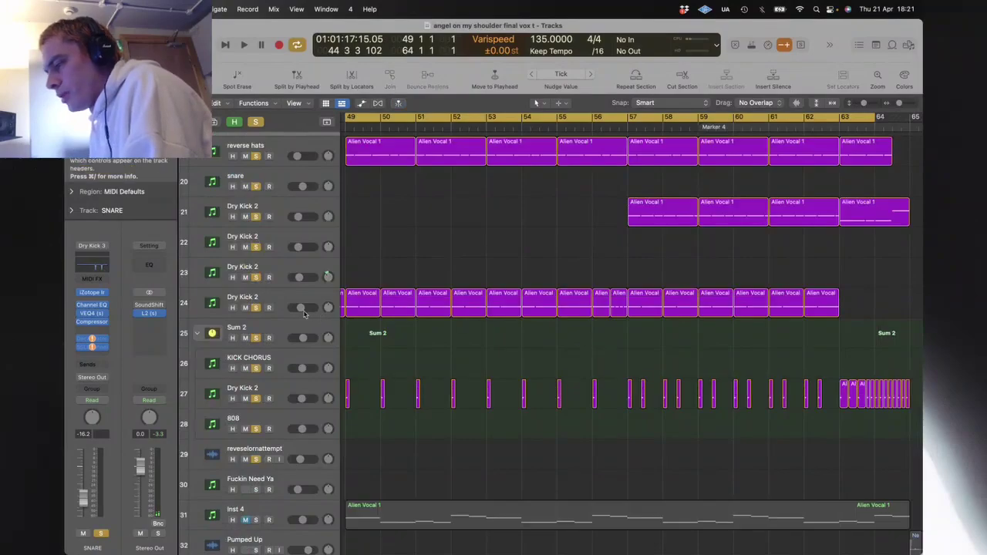
pyautogui.click(256, 308)
pyautogui.press('space')
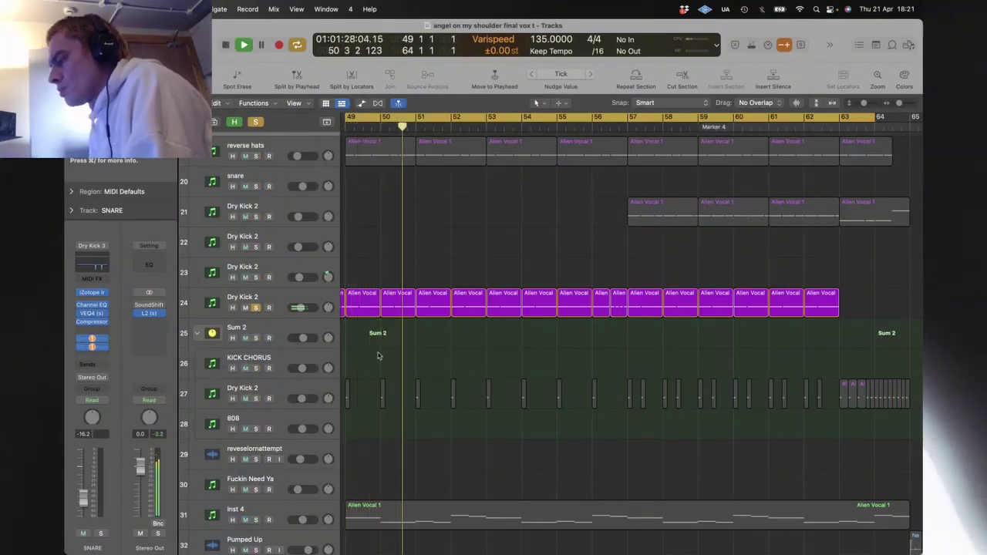
# Step: Add Alien Vocal 1 track 11, reverse hats, snare and the Dry Kick 2 tracks 21 and 22 to the solos during playback
pyautogui.hscroll(-3, 431, 332)
pyautogui.scroll(1, 432, 332)
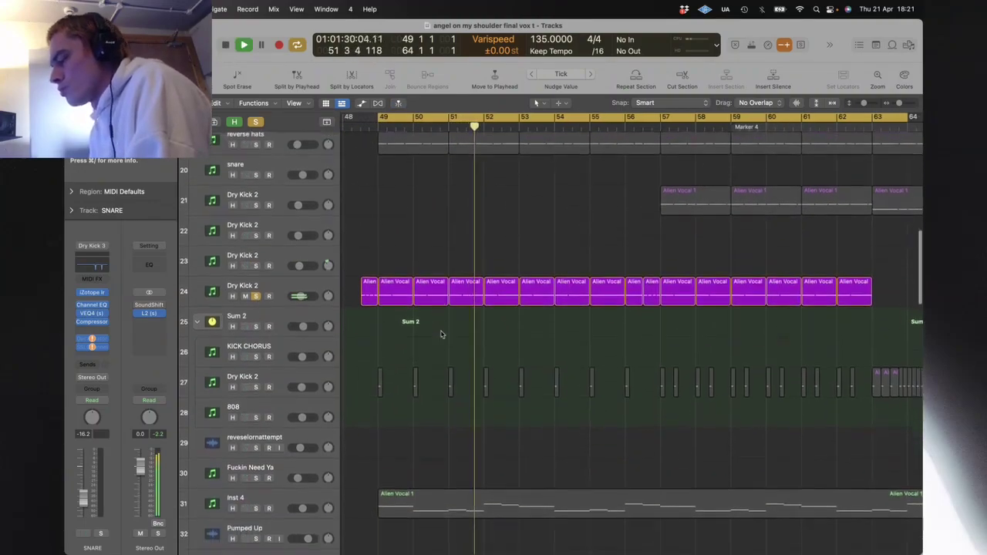
pyautogui.scroll(3, 420, 308)
pyautogui.press('z')
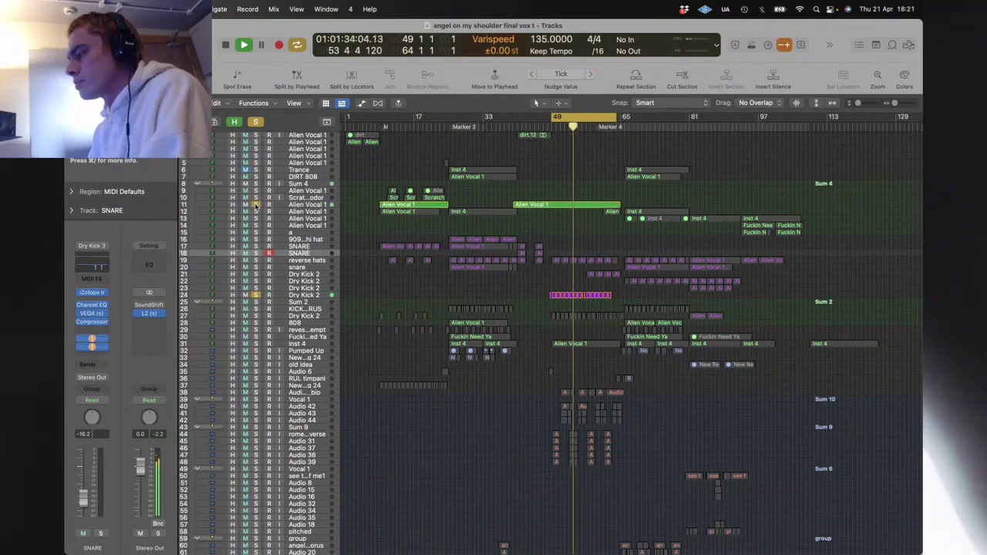
pyautogui.click(256, 267)
pyautogui.click(256, 260)
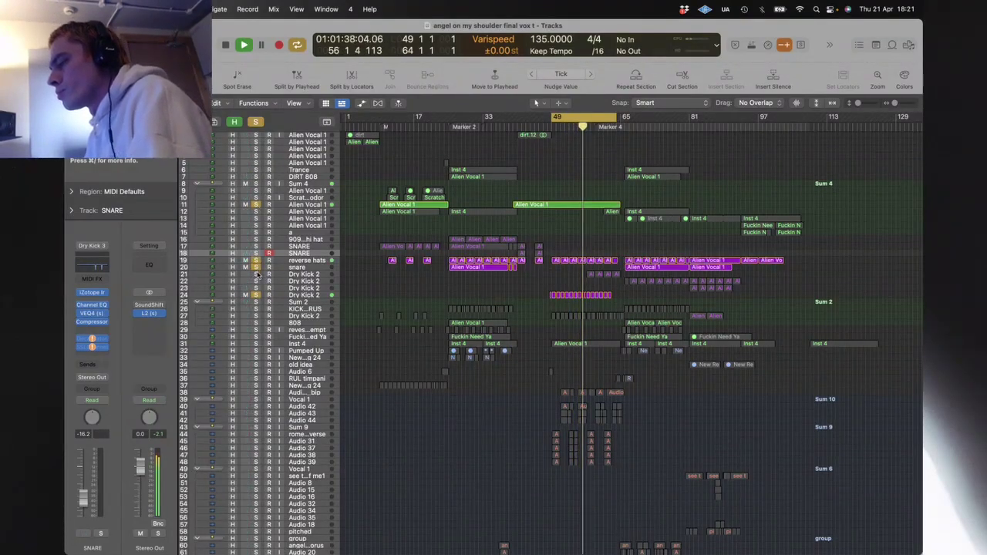
pyautogui.click(256, 275)
pyautogui.click(256, 282)
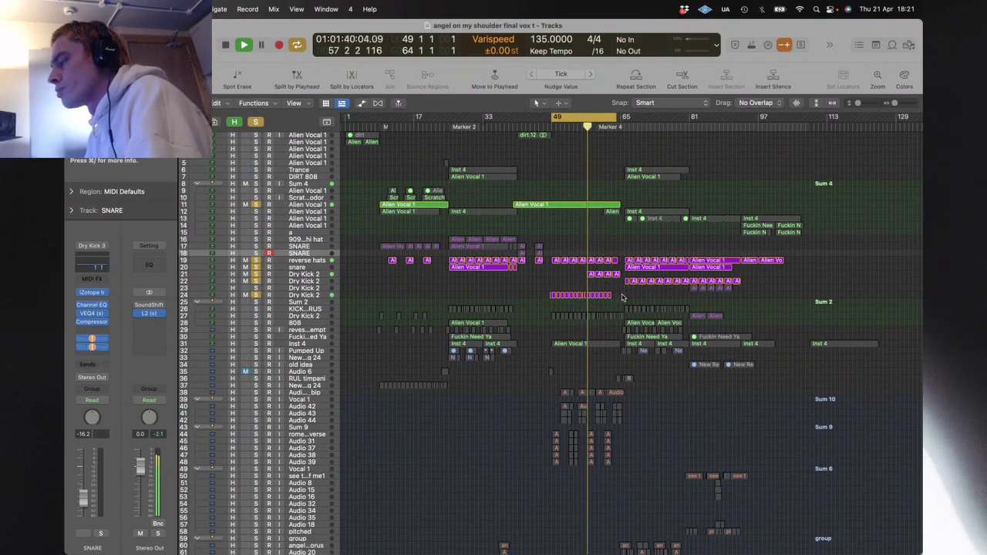
# Step: Stop, frame the reverse hats and kick regions closely, turn off the cycle and play from about bar 57
pyautogui.moveTo(623, 297); pyautogui.dragTo(576, 259)
pyautogui.press('space')
pyautogui.press('z')
pyautogui.click(657, 349)
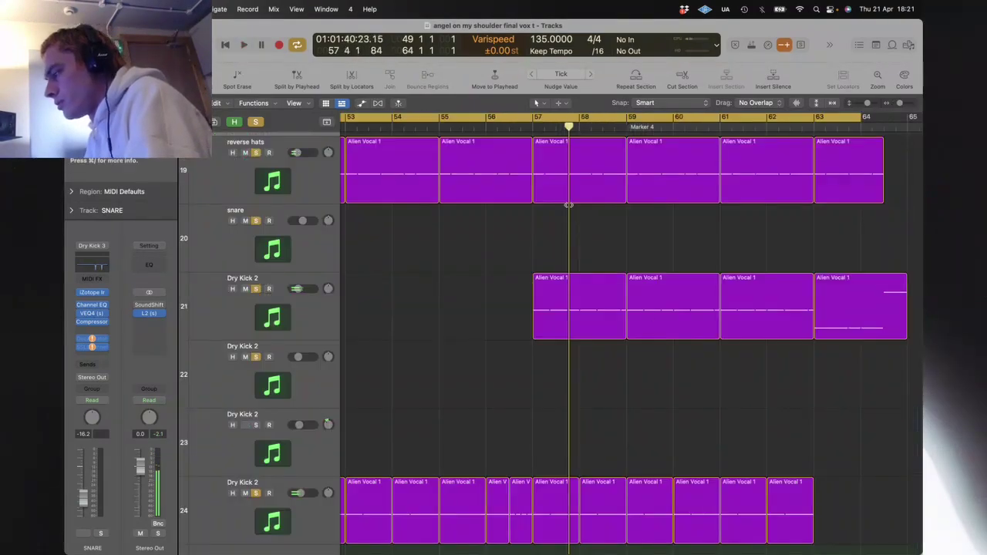
pyautogui.press('c')
pyautogui.doubleClick(526, 126)
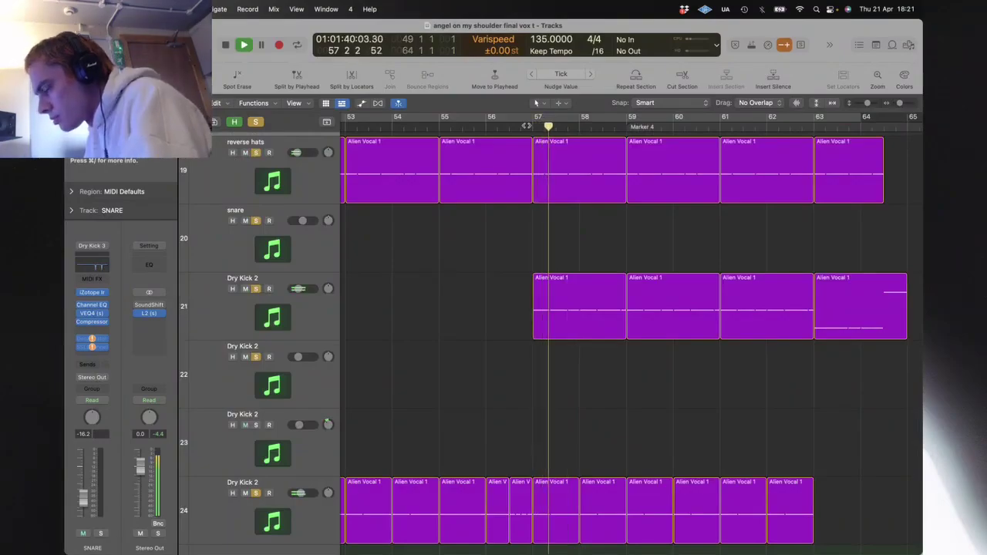
# Step: Select the Dry Kick 2 track 21, stop playback and audition its sound with the Musical Typing keyboard, closing it when done
pyautogui.click(196, 334)
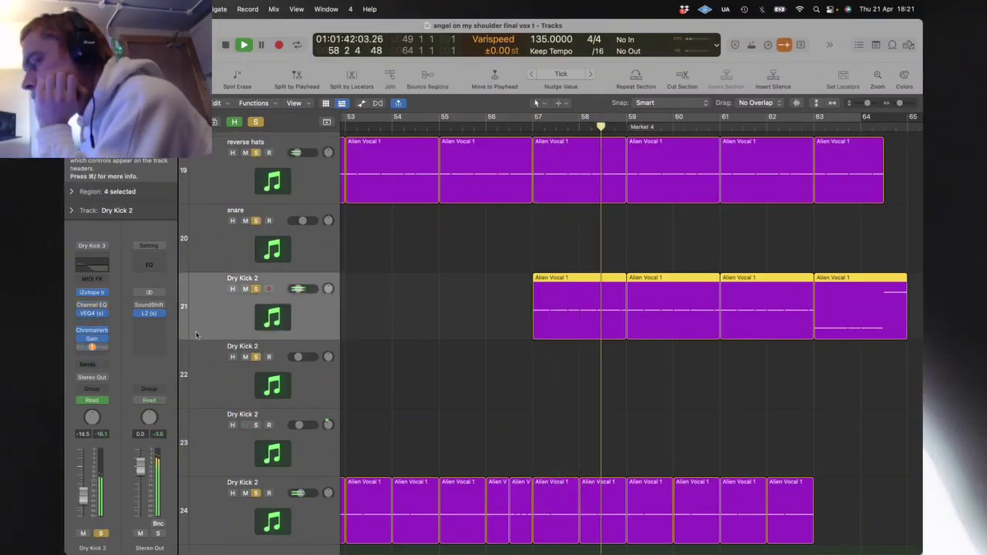
pyautogui.press('space')
pyautogui.press('super+k')
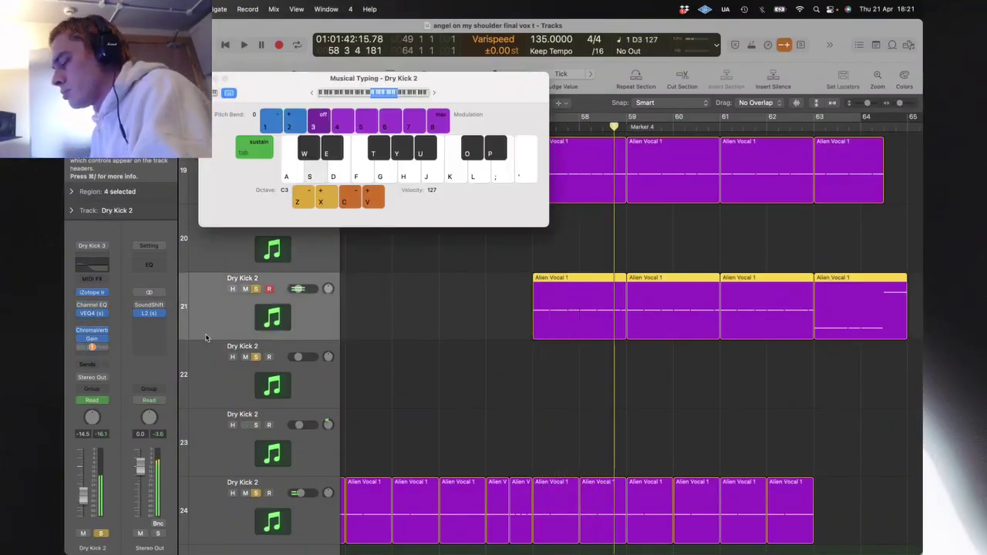
pyautogui.press('super+k')
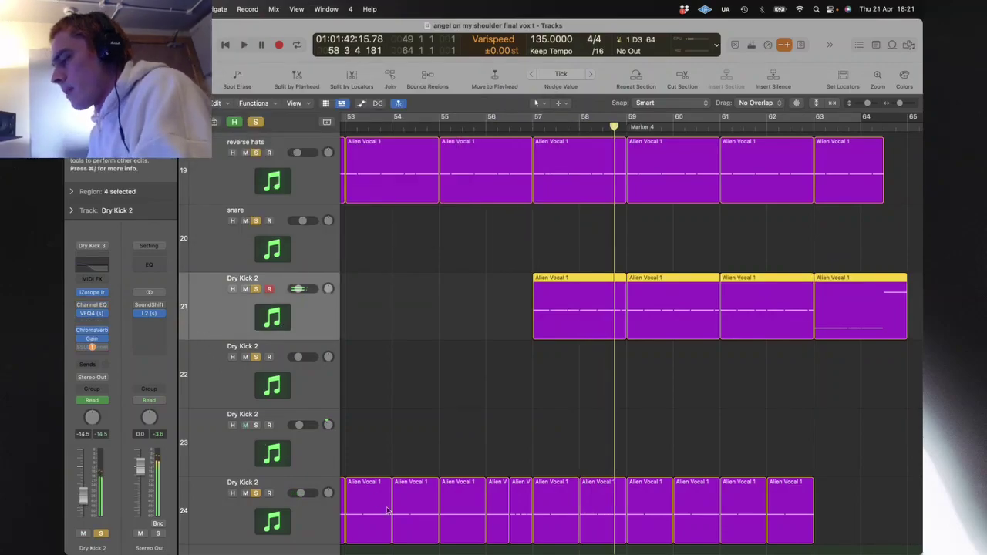
# Step: Resume playback of the soloed layers from about bar 58 with the whole arrangement in view
pyautogui.press('z')
pyautogui.press('z')
pyautogui.press('z')
pyautogui.press('z')
pyautogui.press('space')
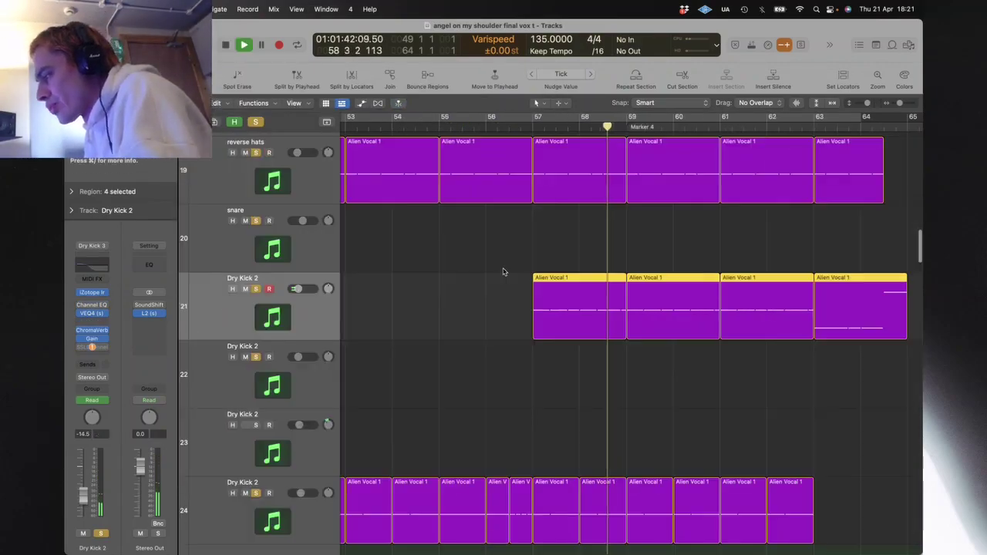
pyautogui.click(463, 319)
pyautogui.press('z')
pyautogui.scroll(-2, 600, 322)
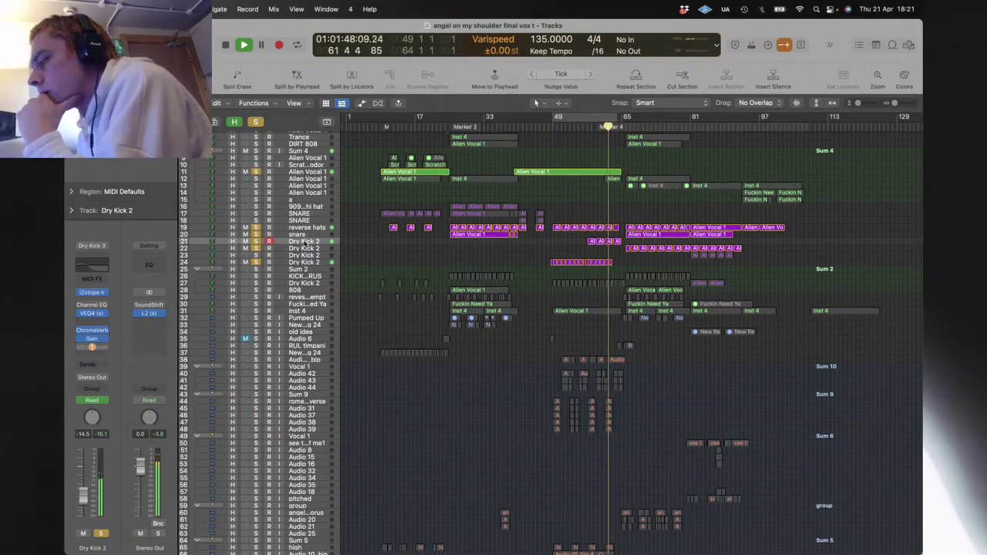
# Step: Stop playback and step through the tracks between Dry Kick 2 track 24 and DIRT 808, examining each channel strip's plug-ins
pyautogui.press('space')
pyautogui.press('Down')
pyautogui.press('Down')
pyautogui.press('Down')
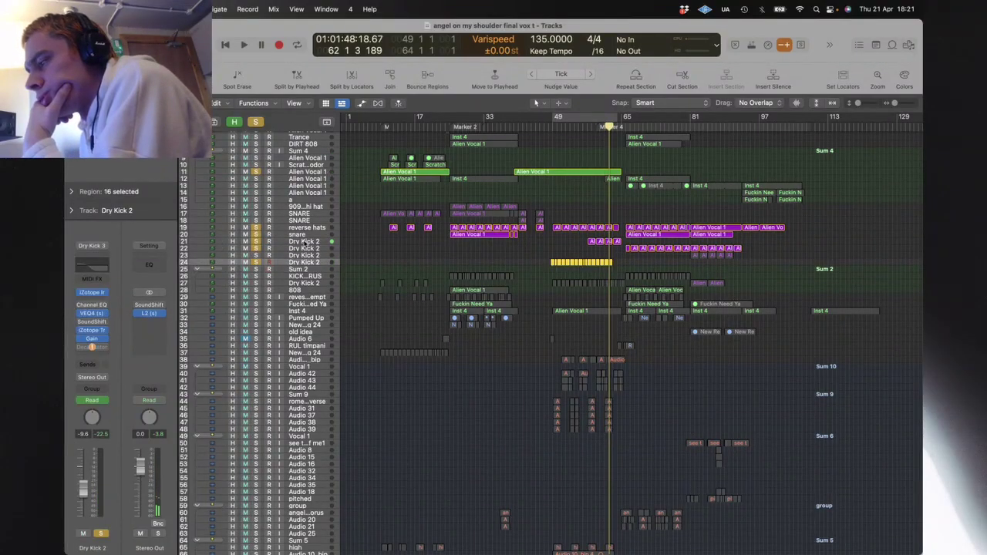
pyautogui.press('Up')
pyautogui.press('Up')
pyautogui.press('Up')
pyautogui.press('Up')
pyautogui.press('Up')
pyautogui.press('Up')
pyautogui.press('Up')
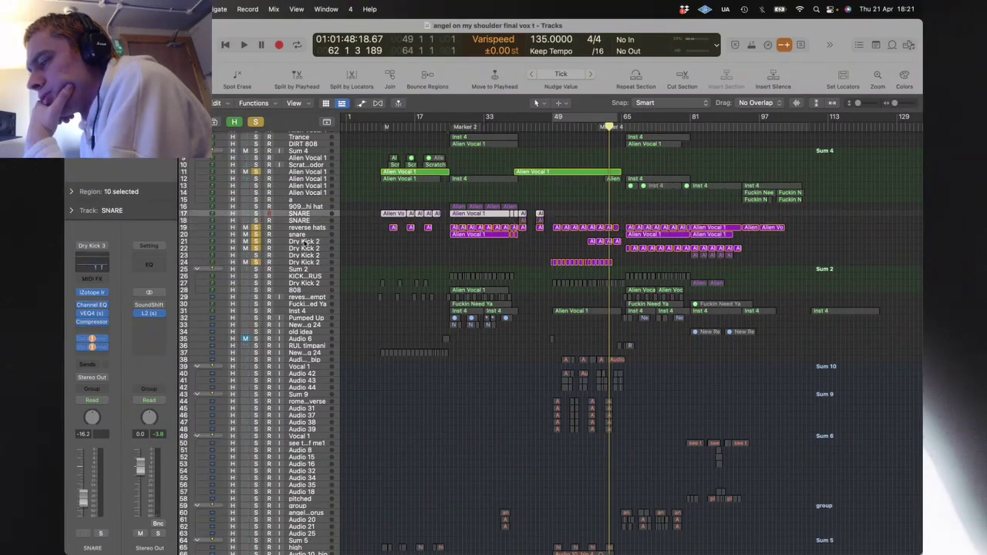
pyautogui.press('Up')
pyautogui.press('Up')
pyautogui.press('Up')
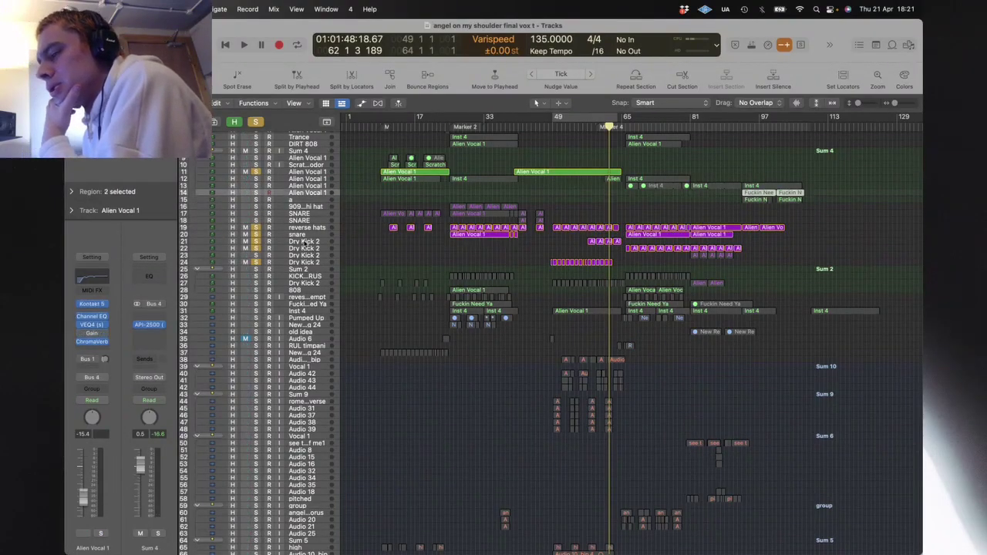
pyautogui.press('Up')
pyautogui.press('Up')
pyautogui.press('Down')
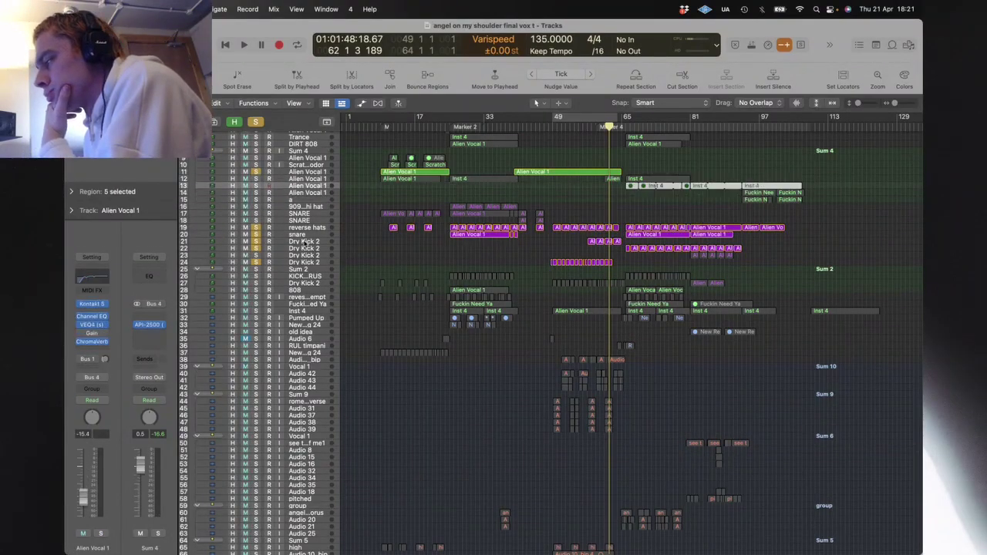
pyautogui.press('Up')
pyautogui.press('Up')
pyautogui.press('Up')
pyautogui.press('Up')
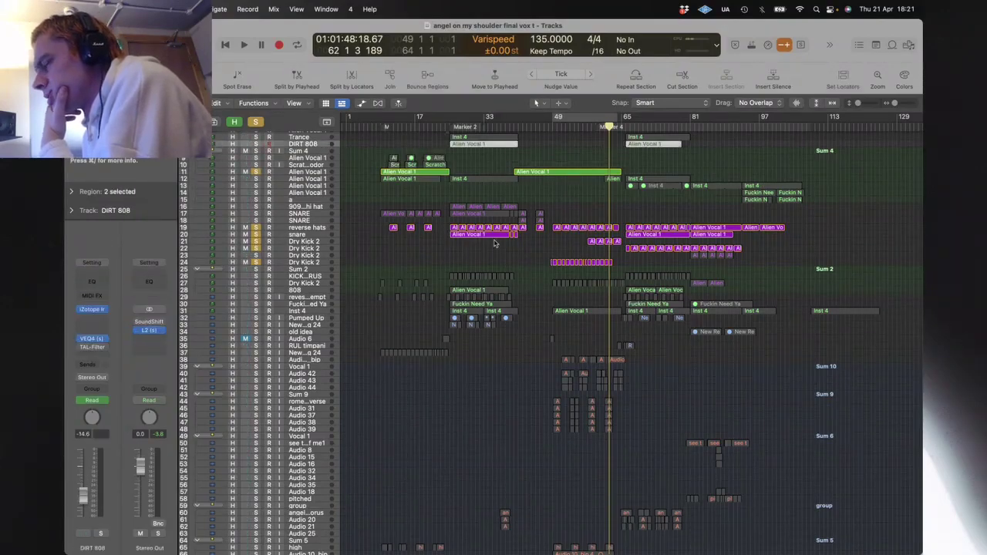
pyautogui.scroll(3, 505, 231)
pyautogui.hscroll(1, 518, 216)
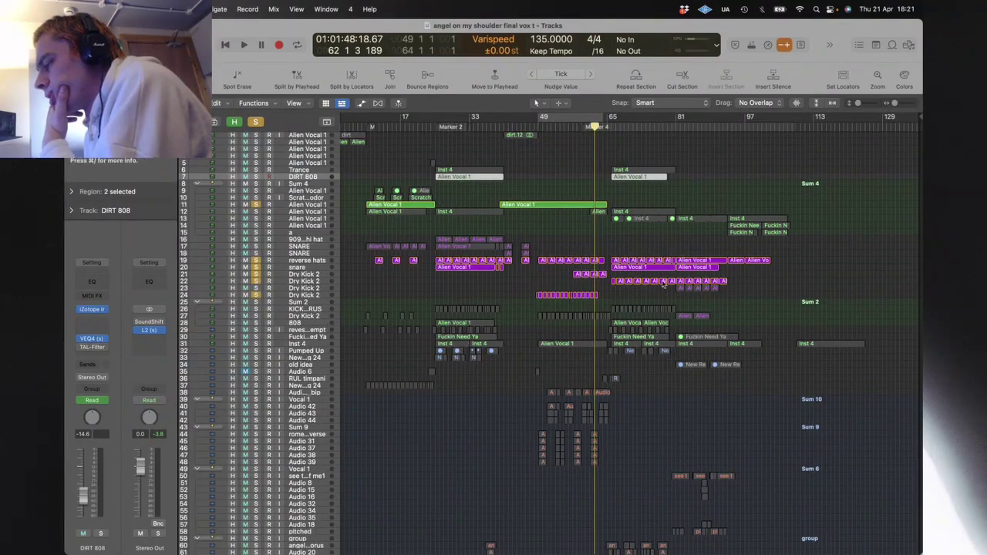
# Step: Resume playback from about bar 62, solo tracks 1 to 24 and mute the Alien Vocal 1 track 11
pyautogui.press('space')
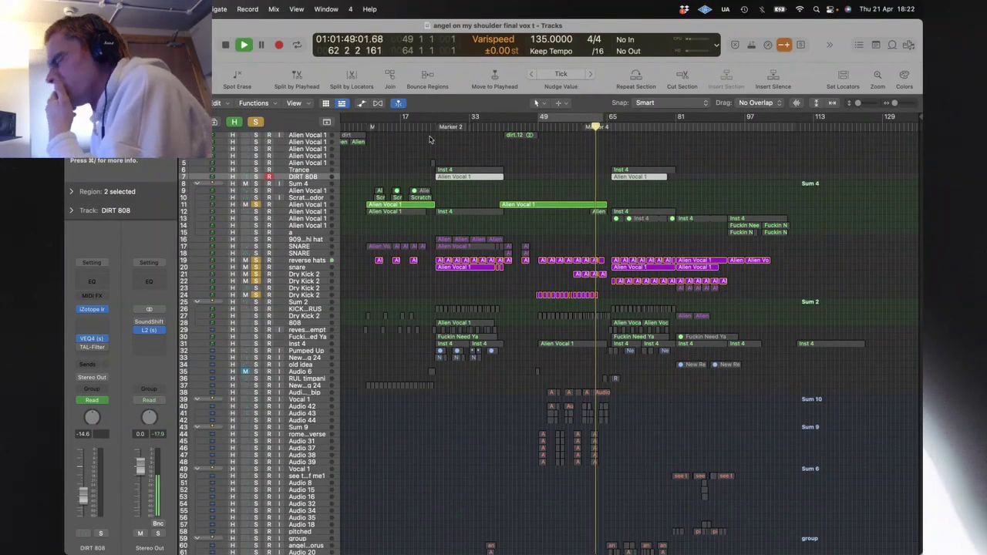
pyautogui.moveTo(256, 136); pyautogui.dragTo(256, 294)
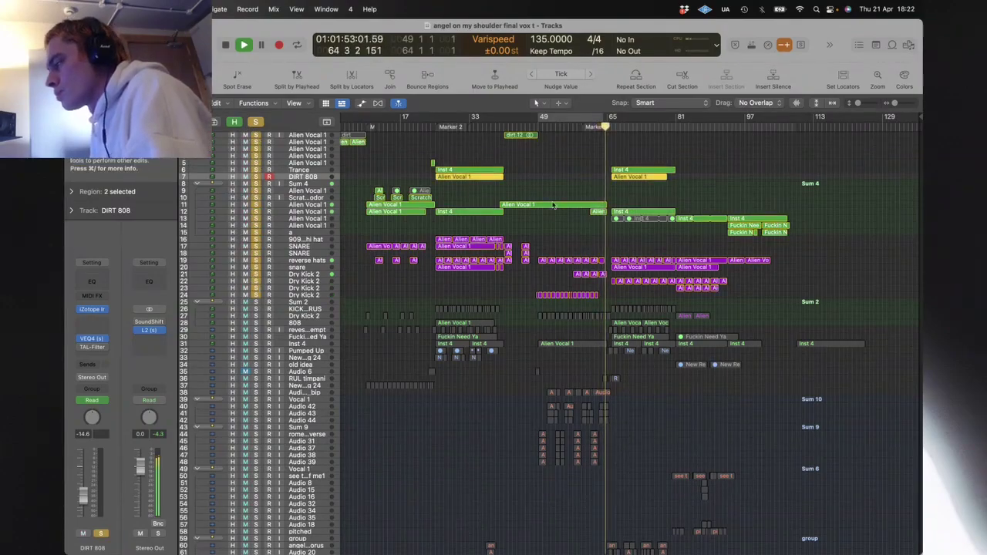
pyautogui.hotkey('ctrl', 'm')
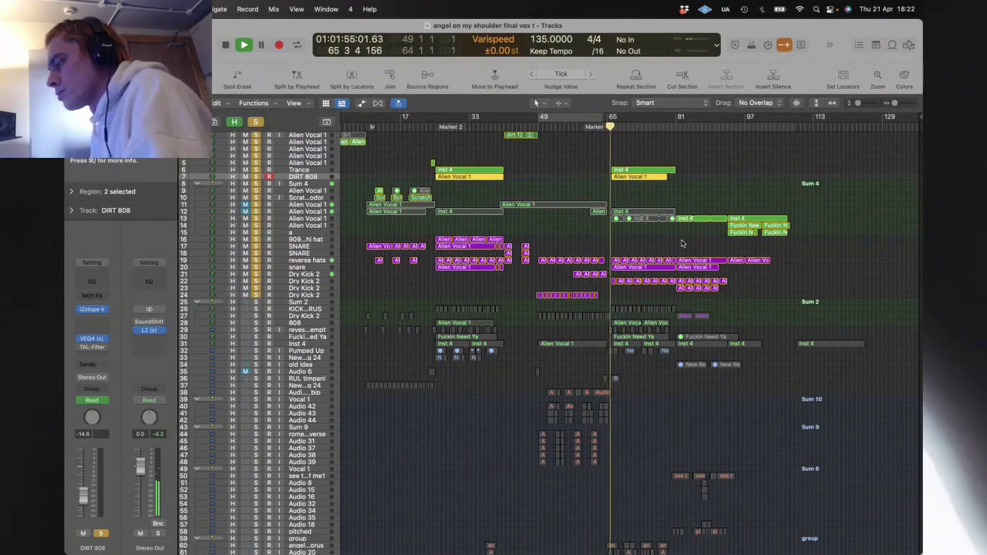
pyautogui.click(245, 211)
# Step: Add tracks 29 and 30 to the soloed layers during playback, stopping near bar 69
pyautogui.click(256, 330)
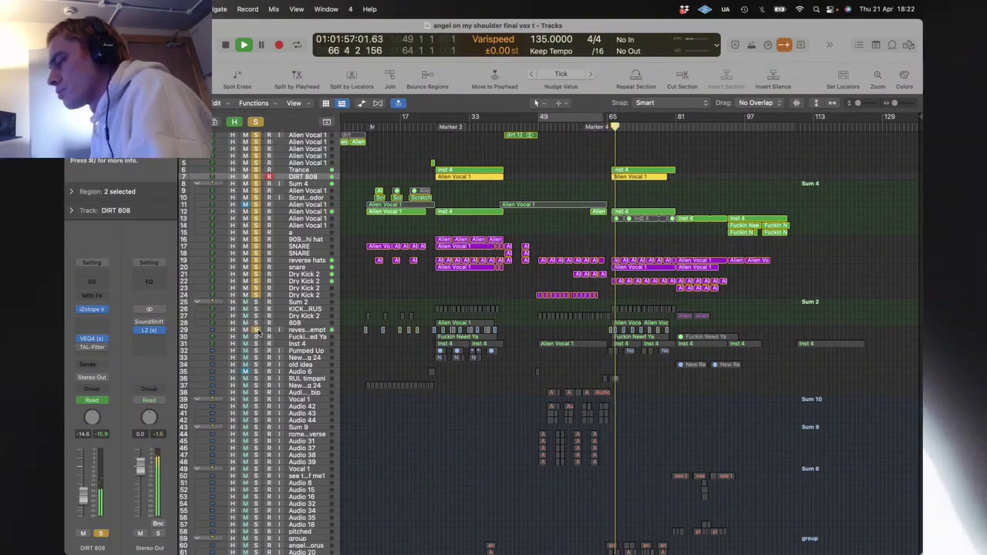
pyautogui.click(256, 303)
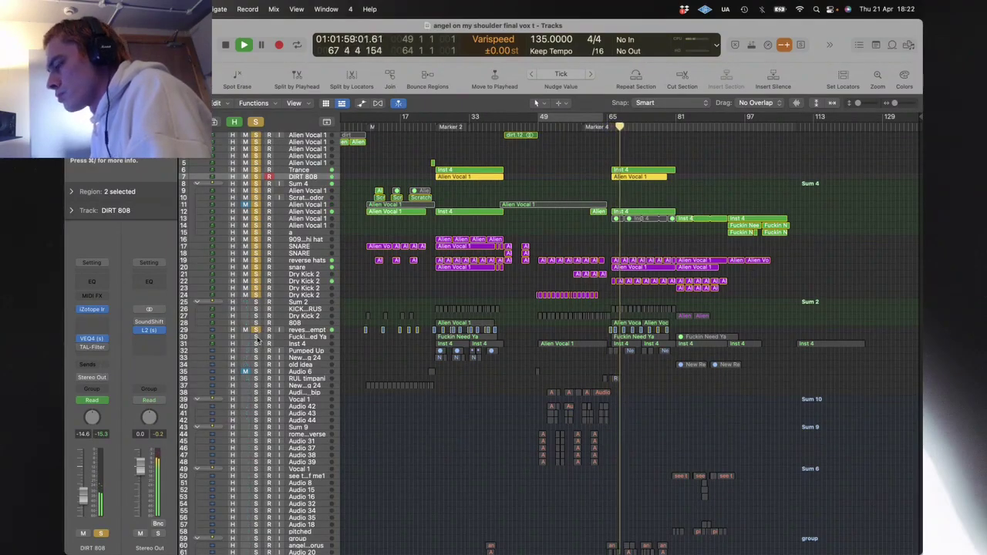
pyautogui.click(256, 337)
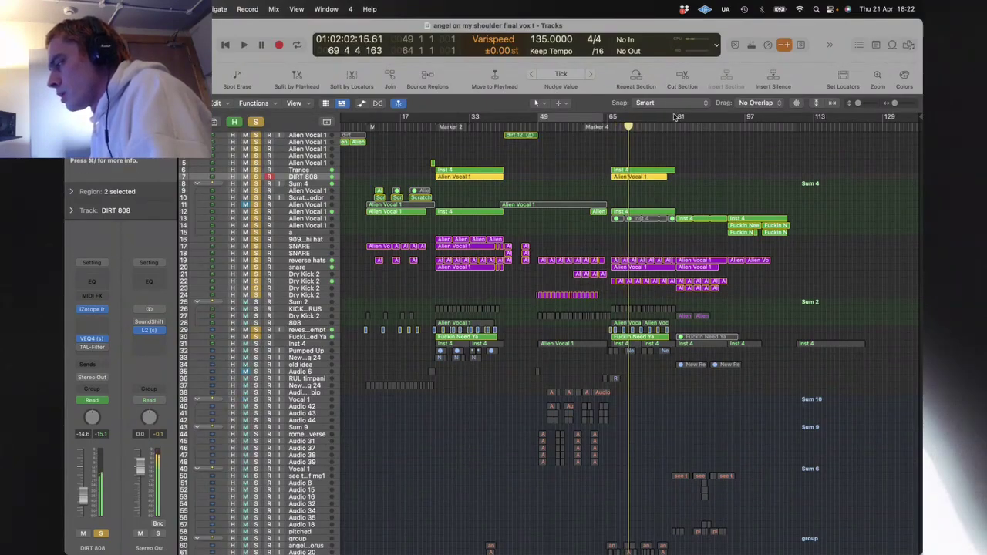
# Step: Cycle bars 78 to 84, set Varispeed to -4.00 st, unmute track 11 and play the section
pyautogui.moveTo(665, 122); pyautogui.dragTo(688, 122)
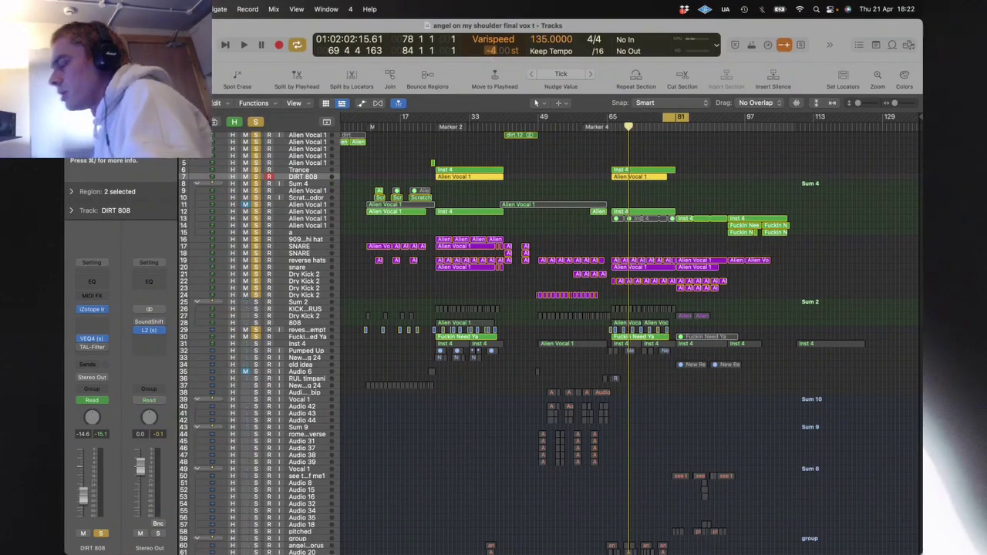
pyautogui.press('space')
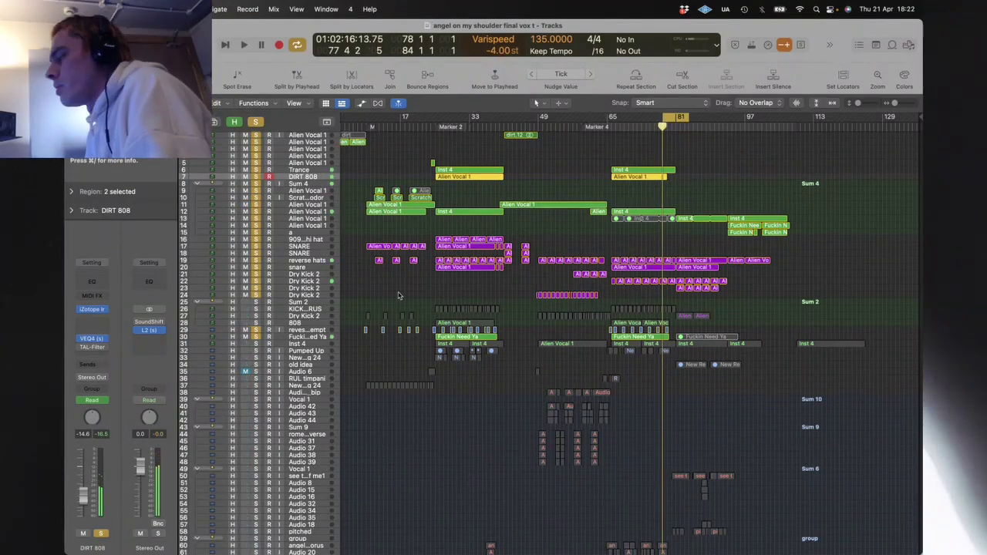
pyautogui.press('space')
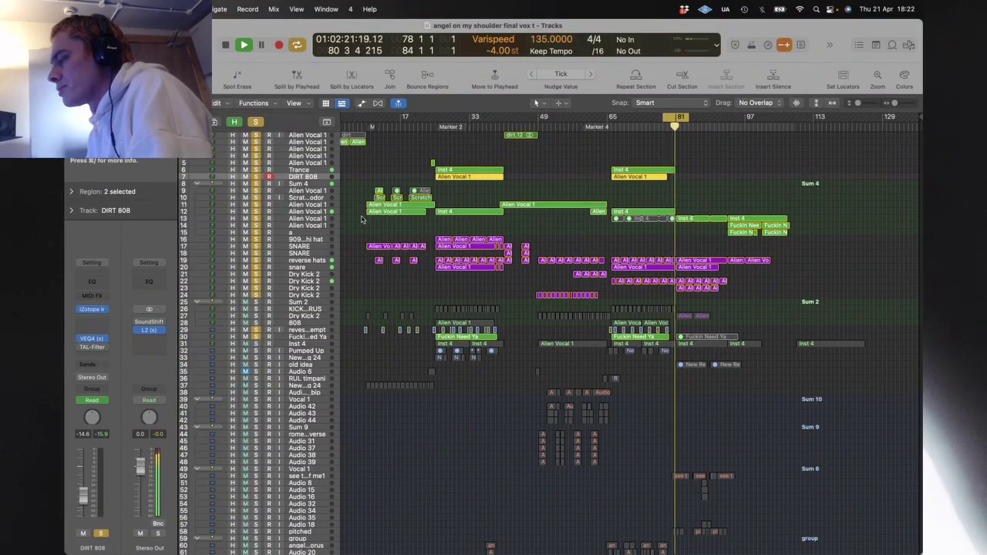
pyautogui.press('space')
# Step: Move the cycle range to bars 9 to 19 and briefly play the soloed layers from bar 9
pyautogui.moveTo(609, 117); pyautogui.dragTo(679, 119)
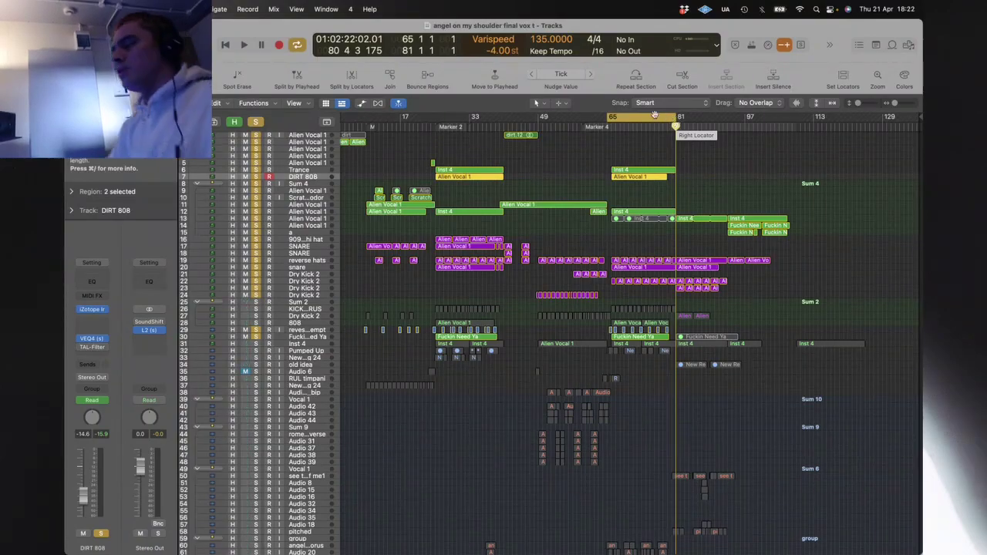
pyautogui.moveTo(368, 123); pyautogui.dragTo(408, 123)
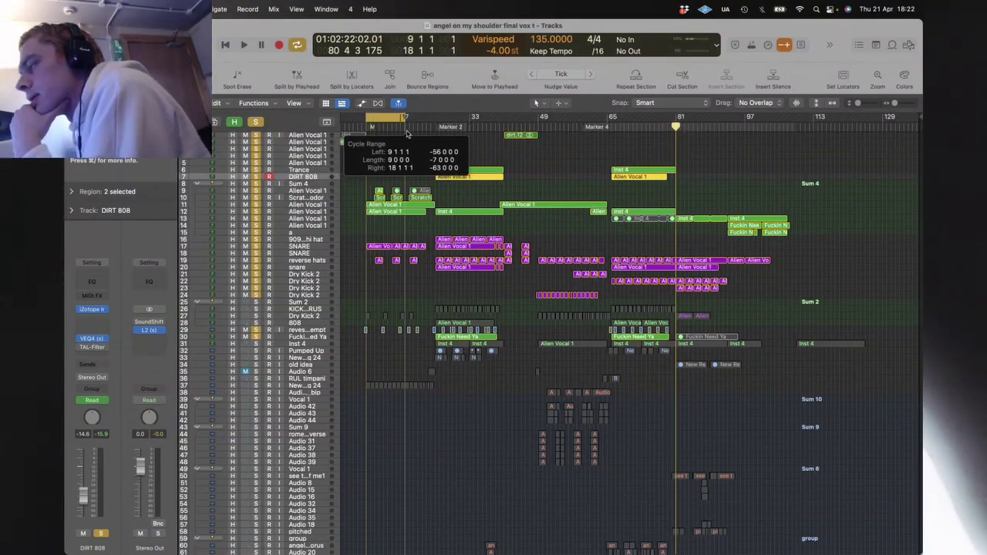
pyautogui.press('space')
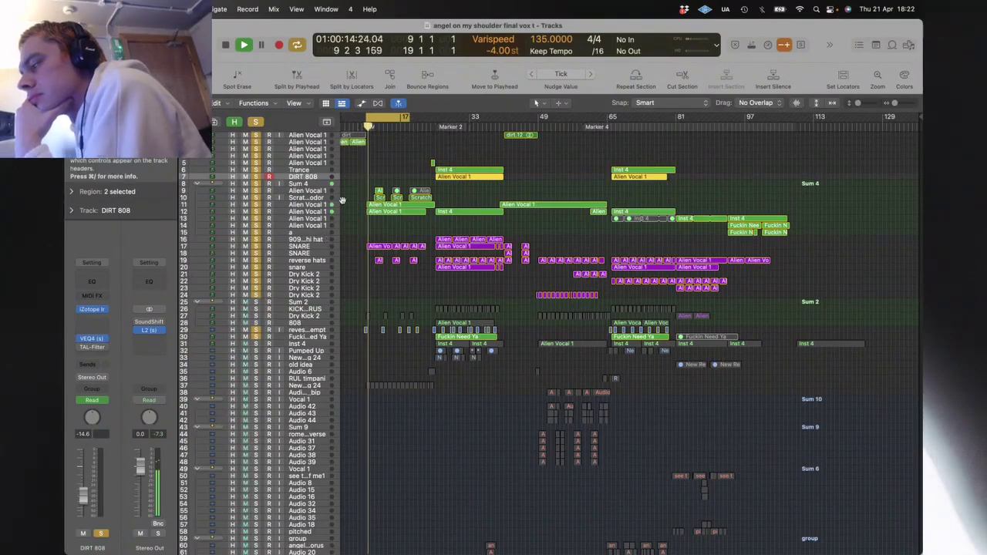
pyautogui.click(256, 287)
pyautogui.press('space')
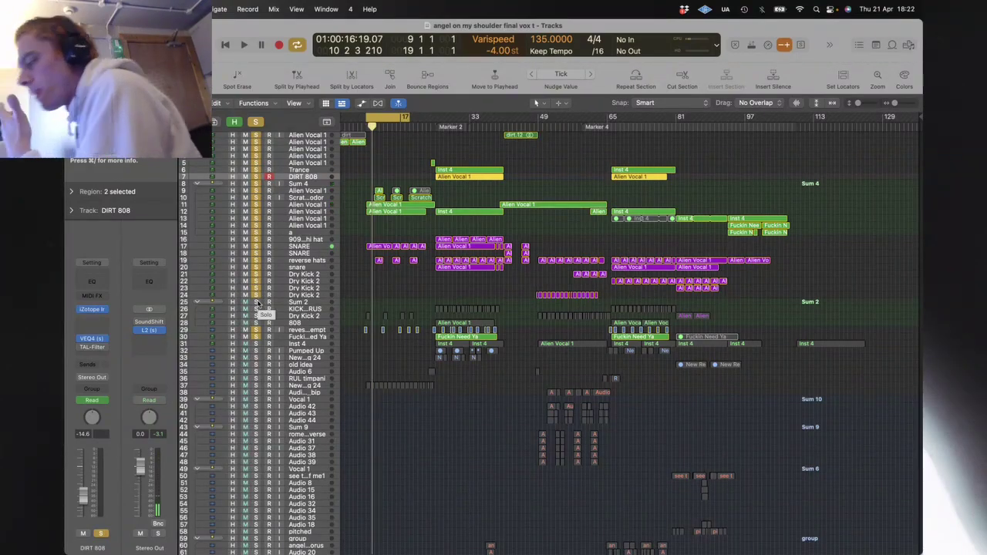
# Step: Solo the Sum 2 stack together with its kick and 808 tracks, covering tracks 25 to 28
pyautogui.click(259, 303)
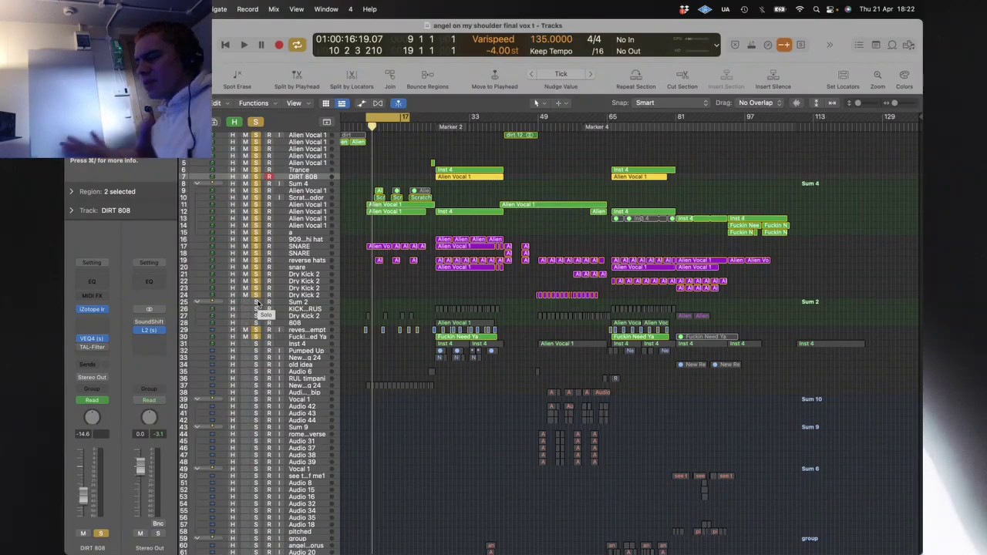
pyautogui.moveTo(258, 307); pyautogui.dragTo(258, 317)
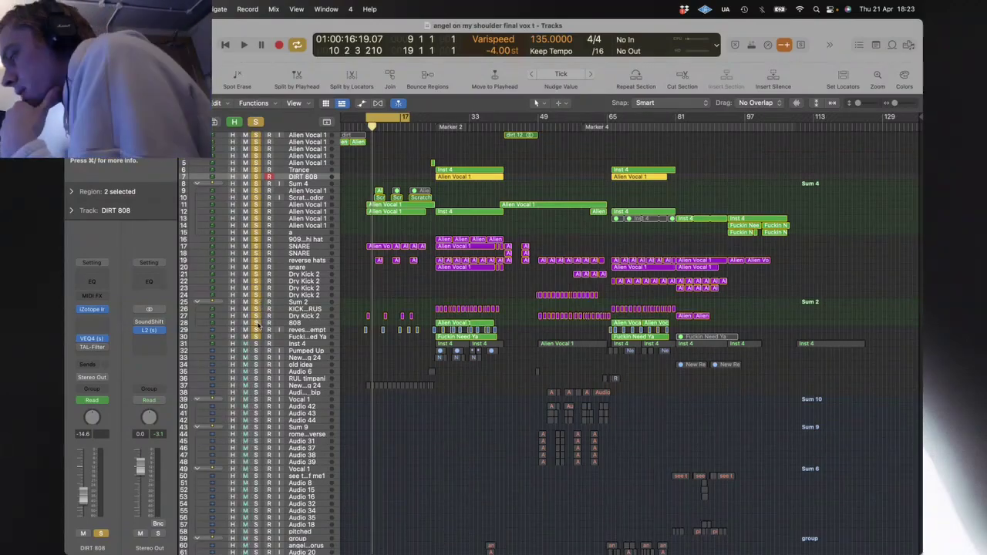
pyautogui.click(259, 326)
# Step: Cycle bars 78 to 84 and unmute the three Inst 4 regions before bar 81 on track 13
pyautogui.moveTo(664, 121); pyautogui.dragTo(655, 254)
pyautogui.press('z')
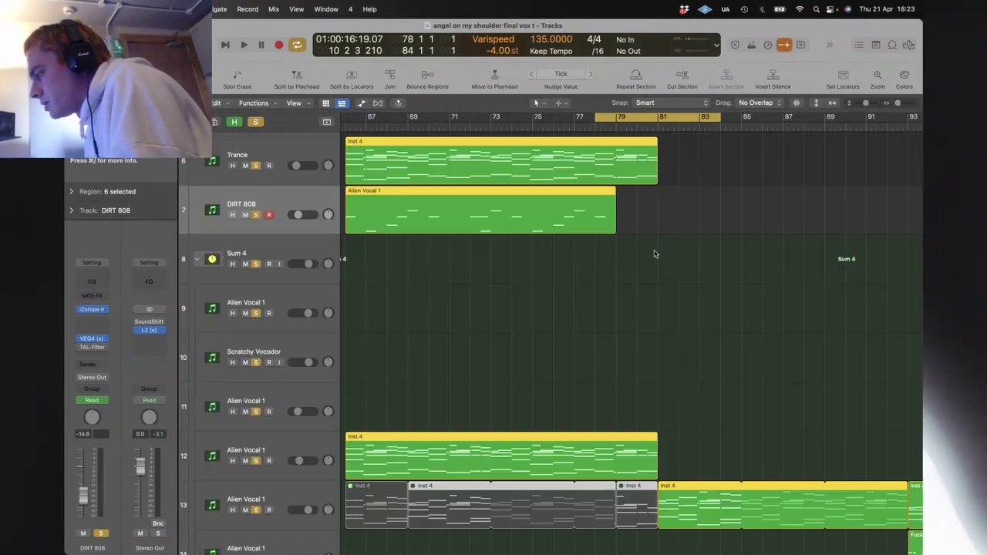
pyautogui.click(750, 286)
pyautogui.scroll(-5, 750, 287)
pyautogui.moveTo(643, 410); pyautogui.dragTo(392, 357)
pyautogui.hotkey('ctrl', 'm')
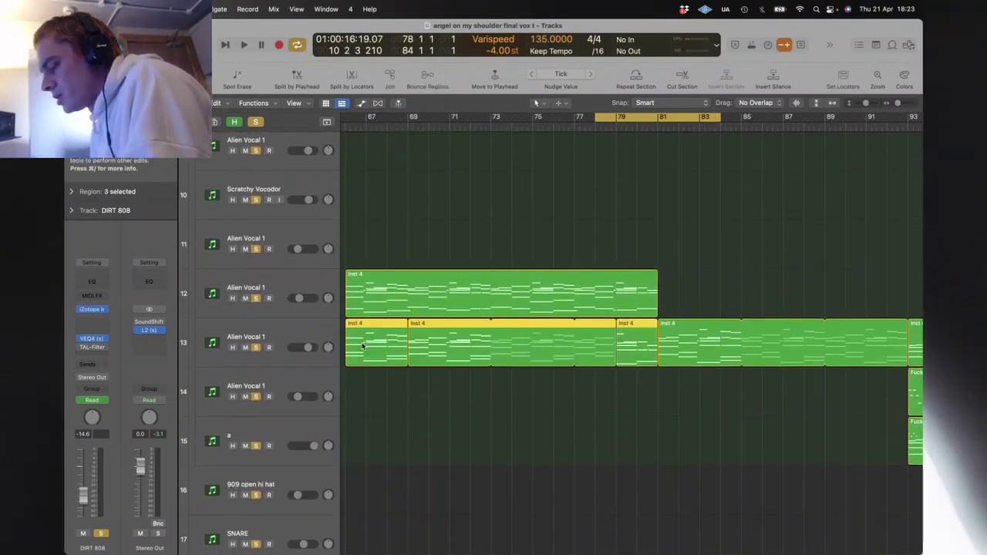
# Step: Frame the regions from about bar 66 to 95 closely and extend the cycle range to bars 77 to 85
pyautogui.click(681, 453)
pyautogui.press('z')
pyautogui.moveTo(703, 380); pyautogui.dragTo(626, 197)
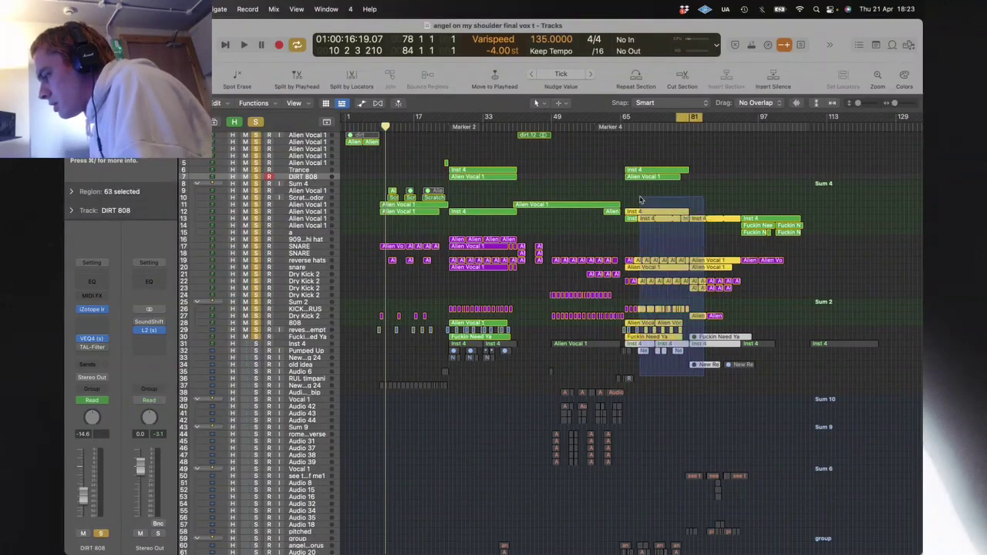
pyautogui.press('z')
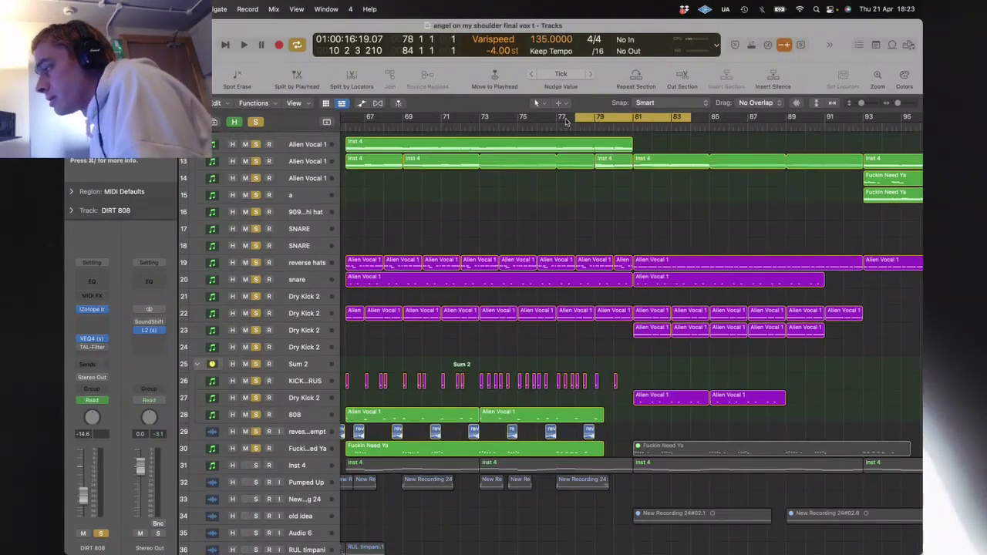
pyautogui.moveTo(576, 118); pyautogui.dragTo(557, 118)
pyautogui.moveTo(690, 119); pyautogui.dragTo(710, 119)
# Step: Solo only the Alien Vocal 1 track 13, play it briefly and examine its Kontakt 5 Una Corda instrument, closing the plug-in when done
pyautogui.click(259, 160)
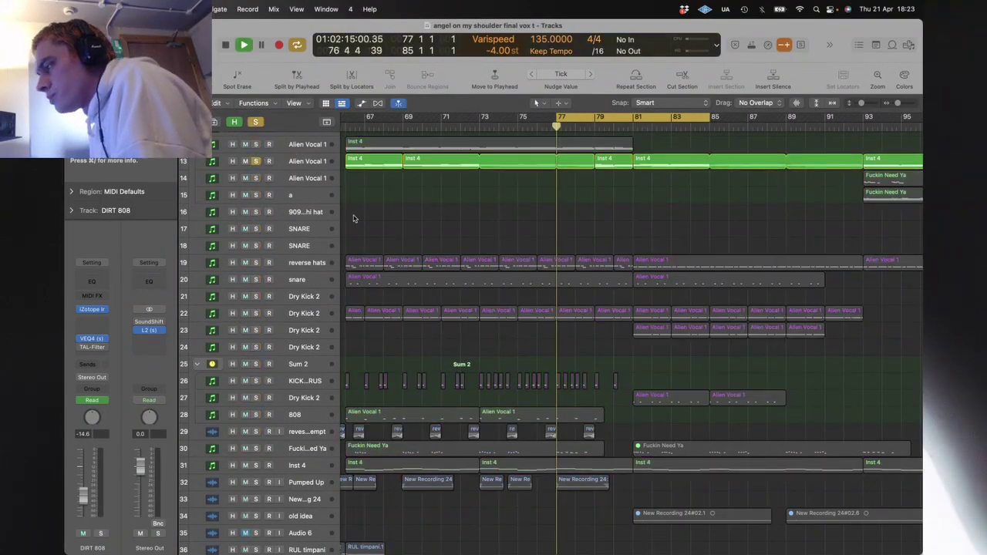
pyautogui.press('space')
pyautogui.click(292, 160)
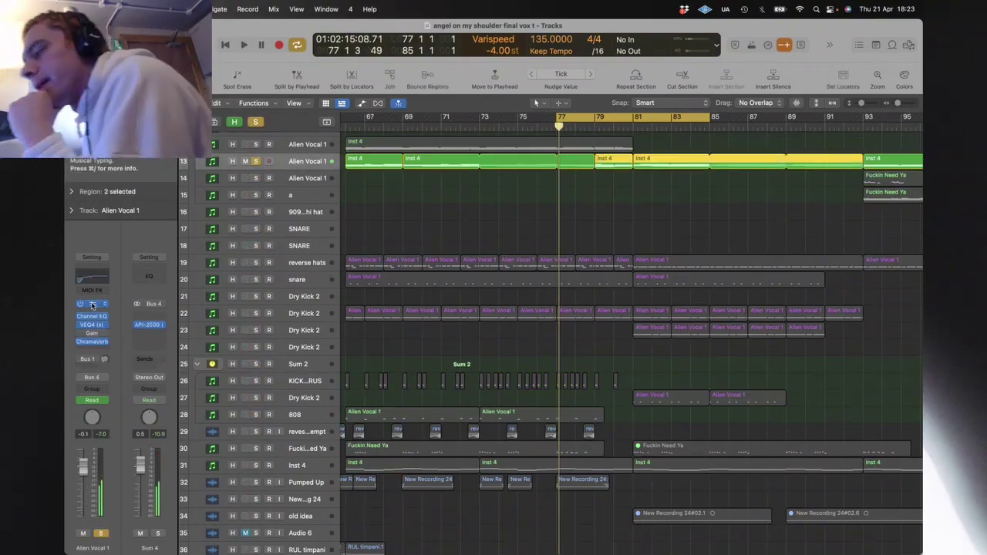
pyautogui.click(92, 306)
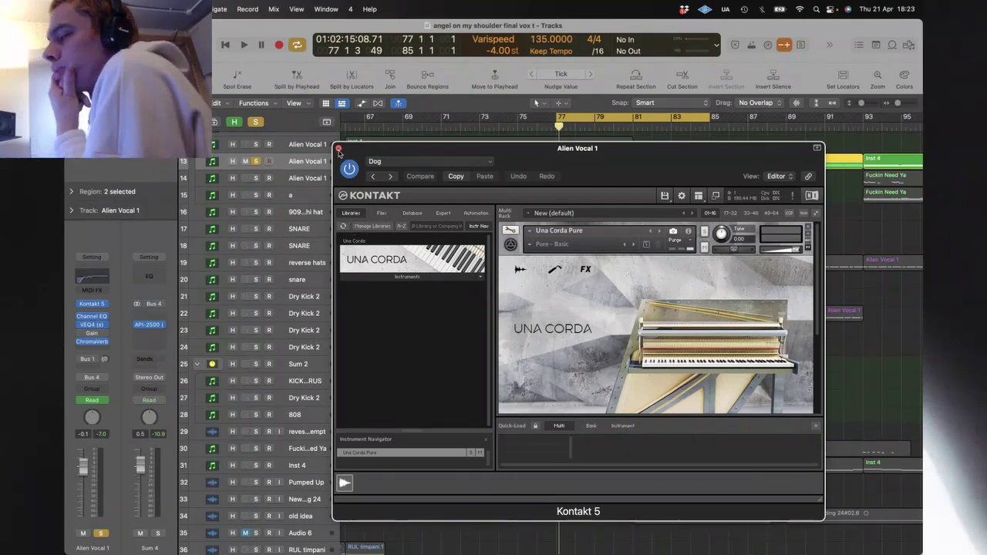
pyautogui.click(339, 149)
# Step: Reset Varispeed to 0.00 st, convert the looped Inst 4 regions on track 13 to separate regions and play from bar 77
pyautogui.press('space')
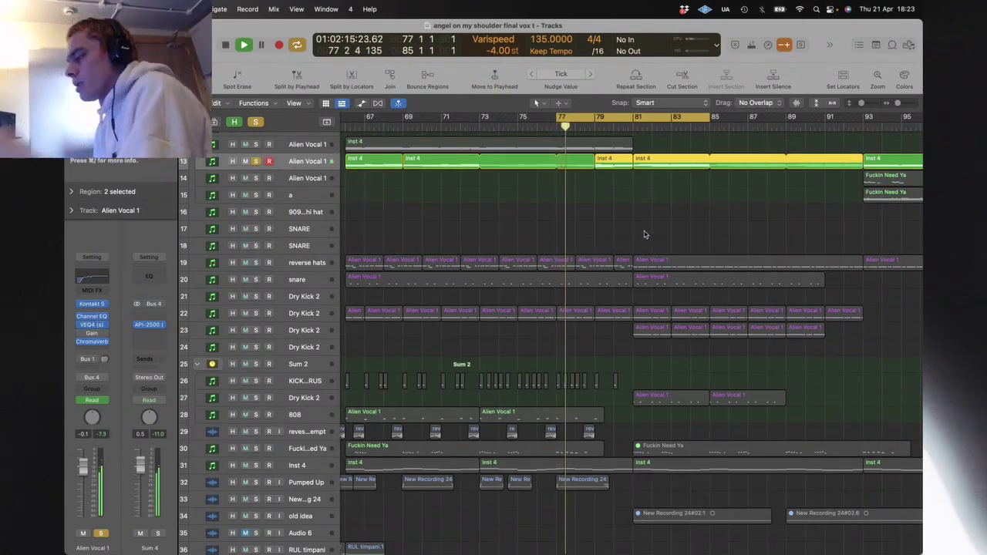
pyautogui.press('space')
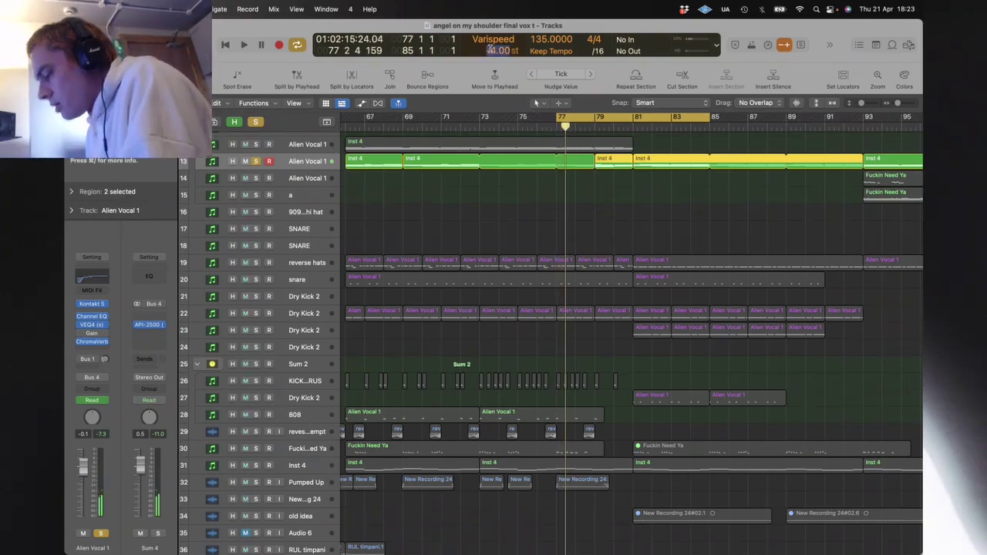
pyautogui.press('space')
pyautogui.moveTo(692, 205); pyautogui.dragTo(378, 169)
pyautogui.click(621, 219)
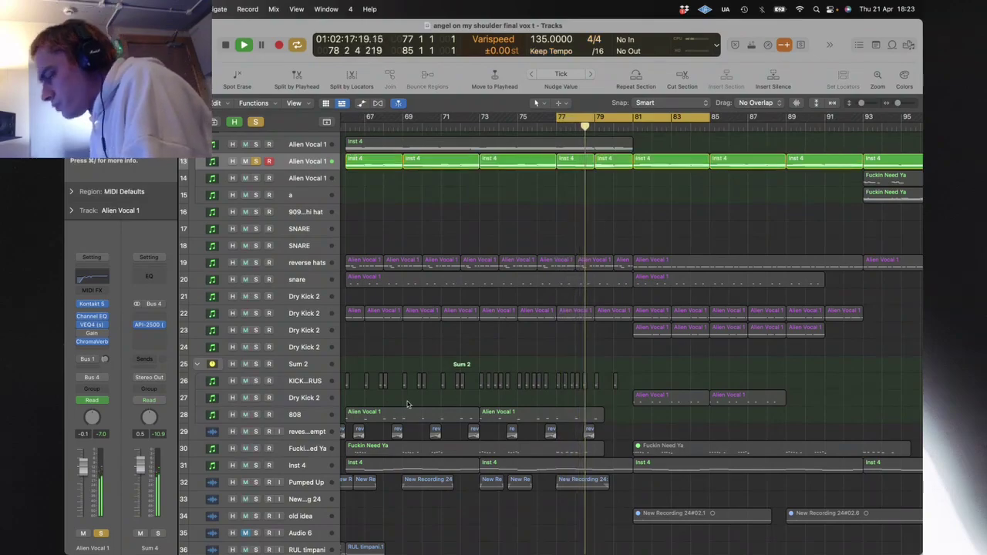
pyautogui.scroll(-5, 408, 404)
pyautogui.scroll(5, 407, 405)
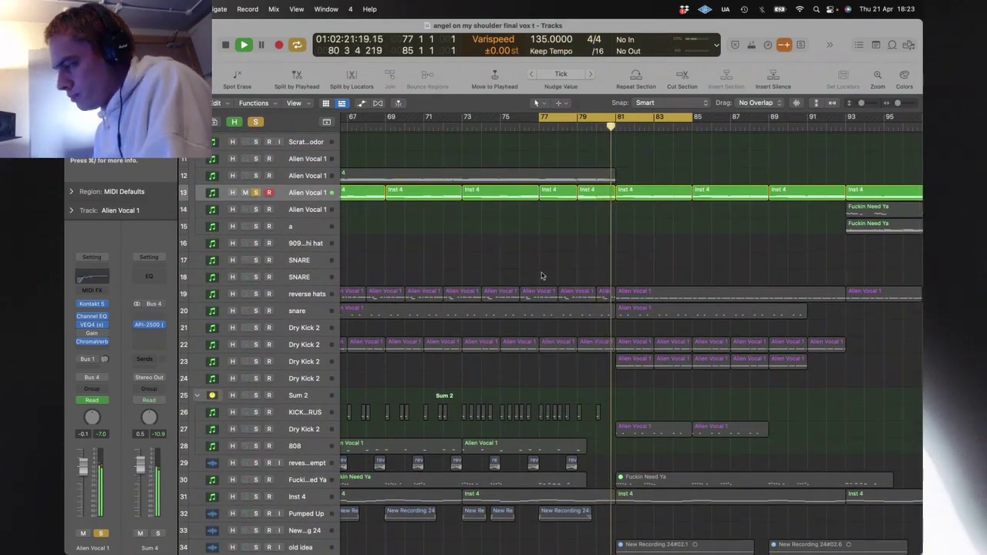
# Step: Stop playback and set the cycle range to bars 81 to 93
pyautogui.scroll(-5, 590, 279)
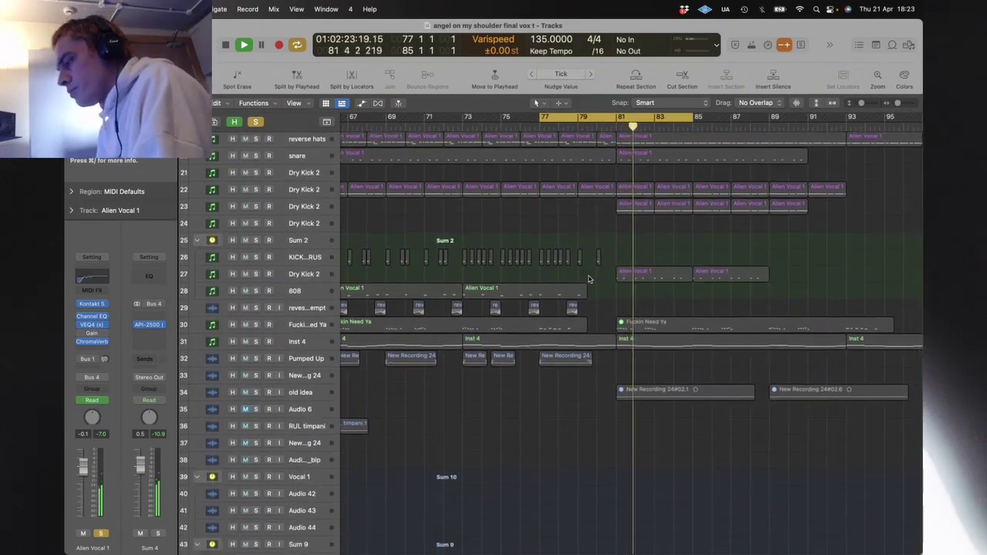
pyautogui.press('space')
pyautogui.scroll(3, 494, 247)
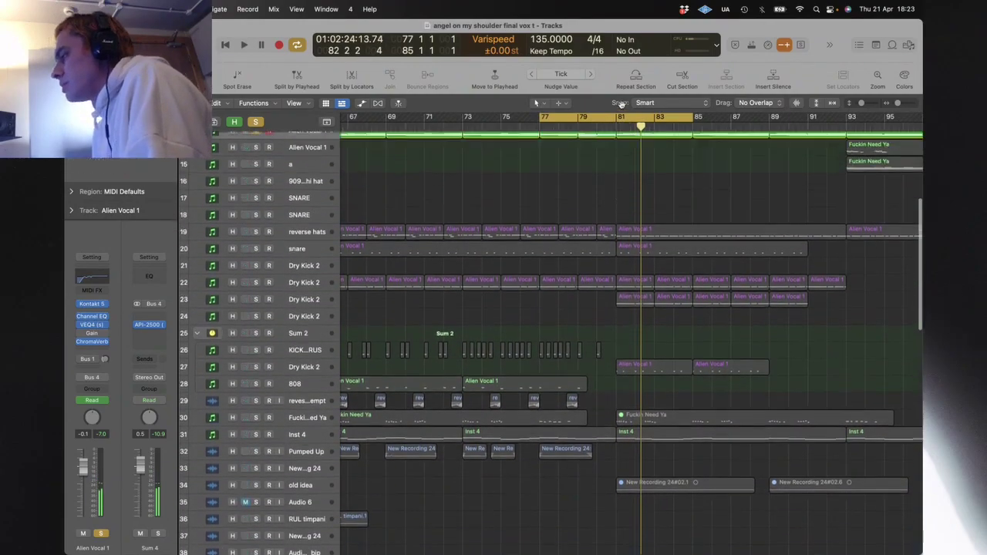
pyautogui.click(621, 116)
pyautogui.moveTo(621, 117); pyautogui.dragTo(843, 158)
pyautogui.press('z')
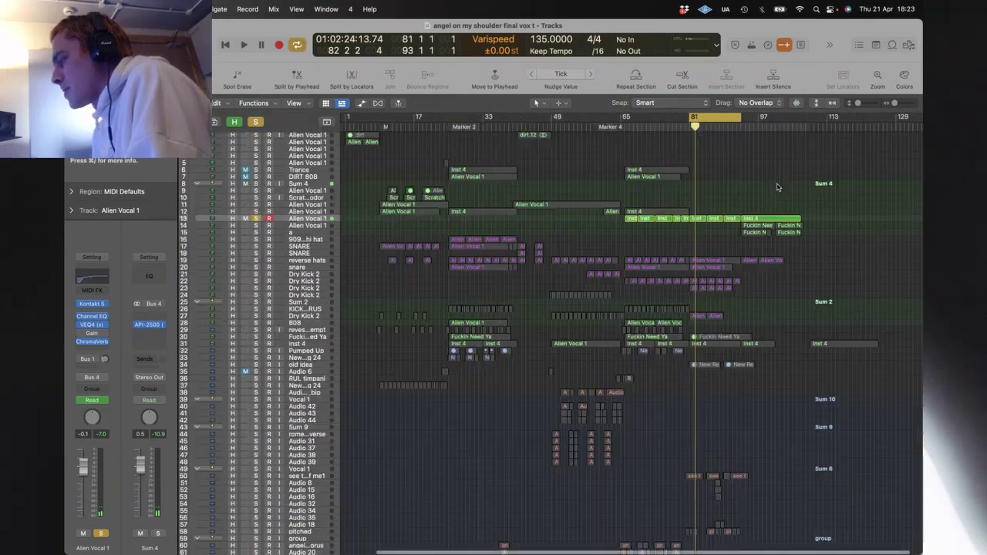
# Step: Select the old idea track and play the cycle with the snare, Dry Kick 2 and reverse hats tracks added to the solo
pyautogui.click(300, 363)
pyautogui.press('space')
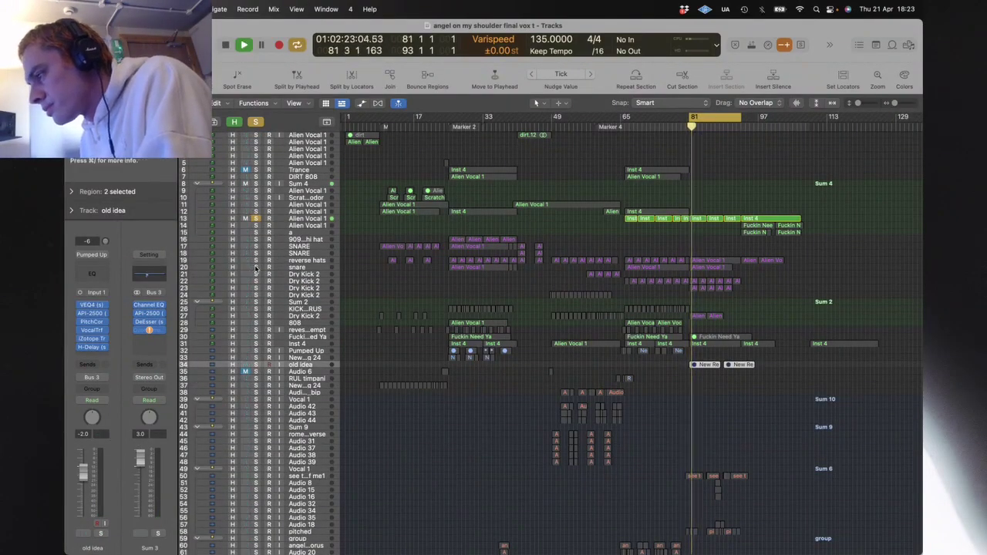
pyautogui.moveTo(255, 267); pyautogui.dragTo(255, 283)
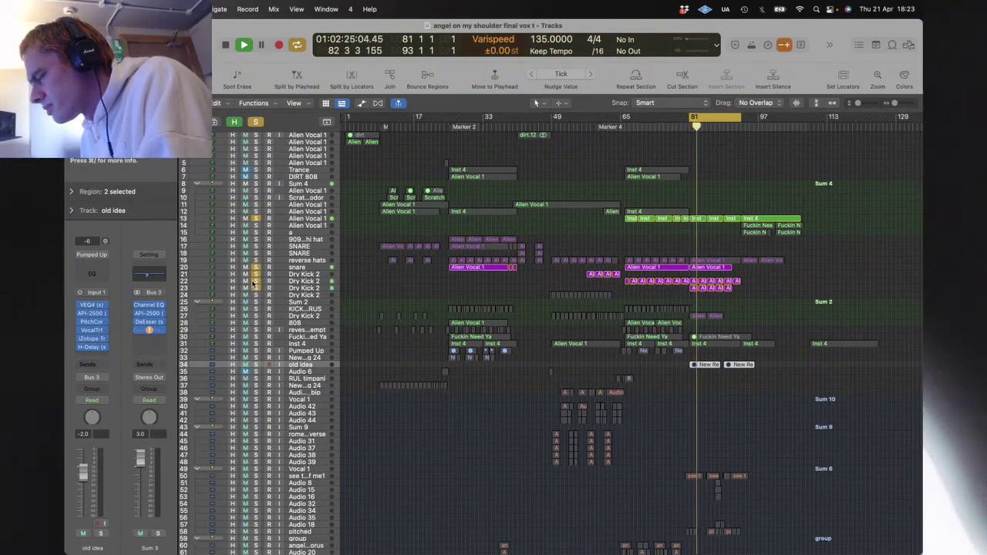
pyautogui.click(256, 260)
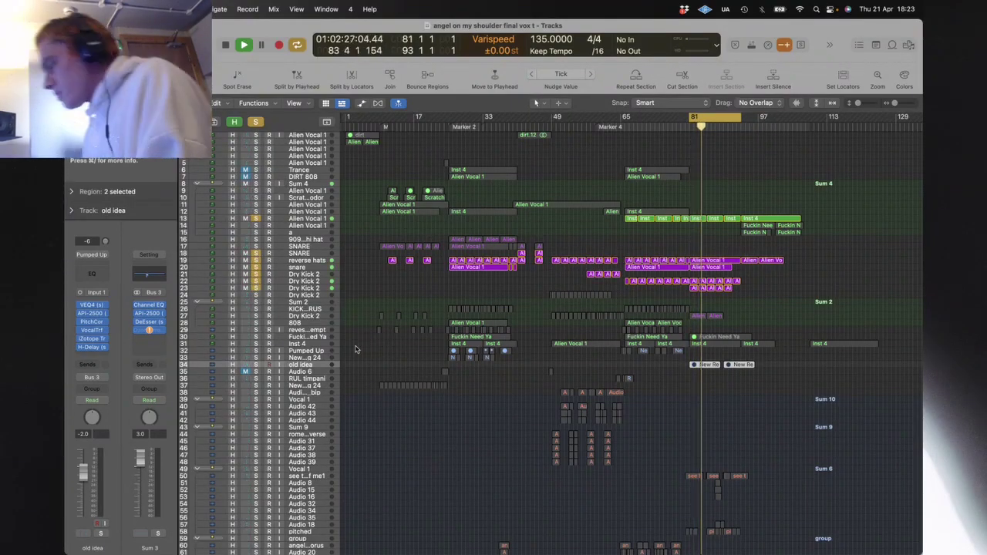
pyautogui.press('space')
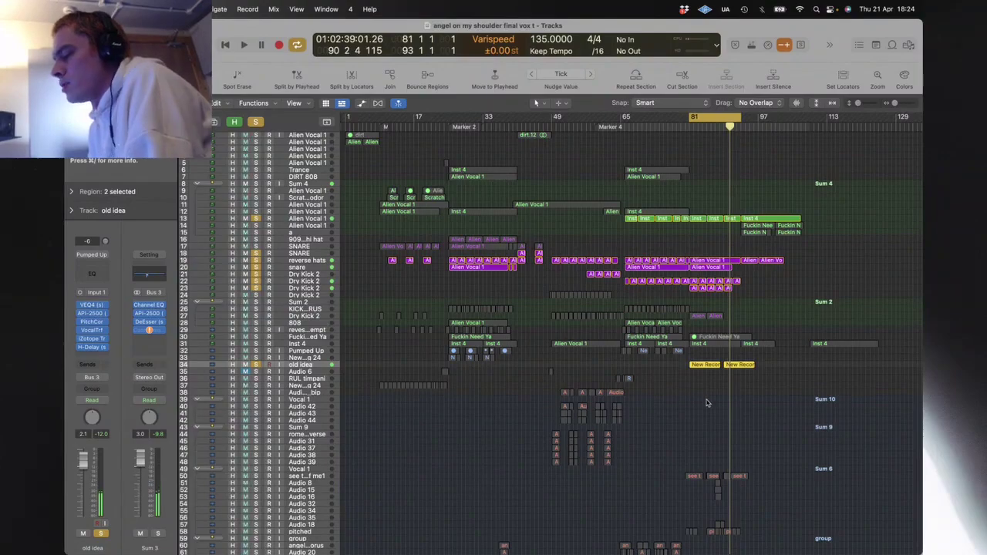
# Step: Mute the two New Recording 24 regions on the old idea track
pyautogui.moveTo(766, 387); pyautogui.dragTo(686, 364)
pyautogui.hotkey('ctrl', 'm')
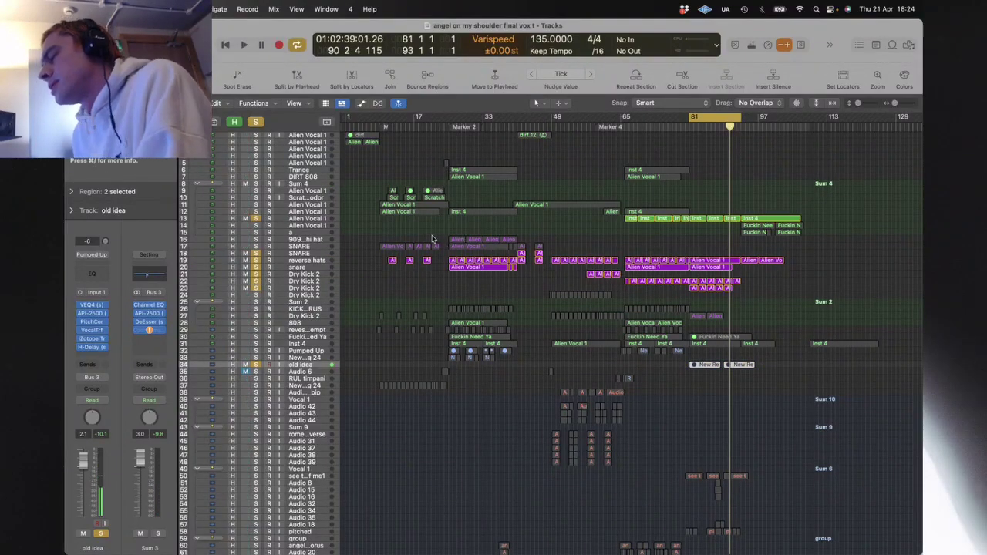
pyautogui.moveTo(438, 234); pyautogui.dragTo(380, 184)
pyautogui.press('z')
pyautogui.press('z')
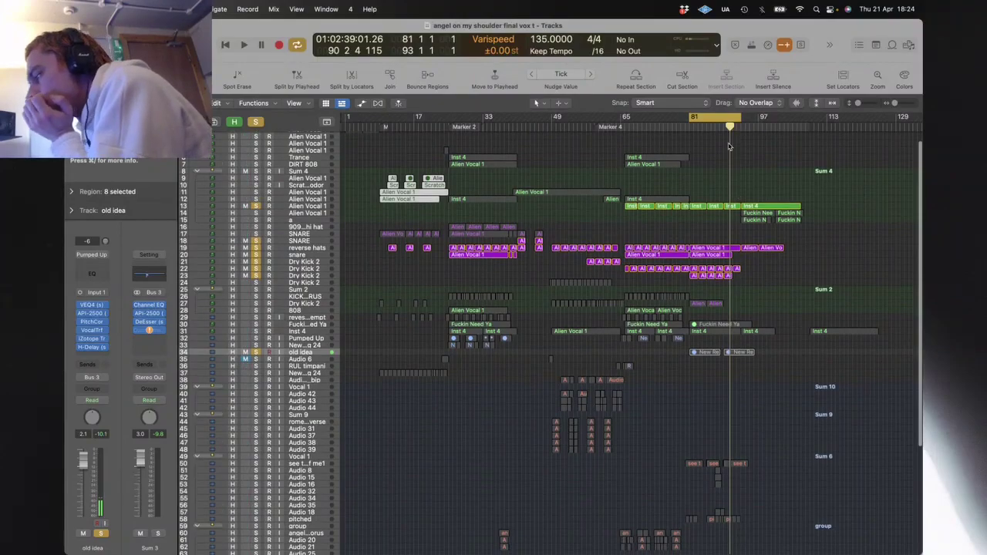
# Step: Set the cycle range to bars 93 to 114 and play it with only the Alien Vocal 1 track 14 soloed
pyautogui.click(717, 122)
pyautogui.moveTo(742, 122); pyautogui.dragTo(832, 122)
pyautogui.keyDown('alt'); pyautogui.click(256, 214); pyautogui.keyUp('alt')
pyautogui.press('space')
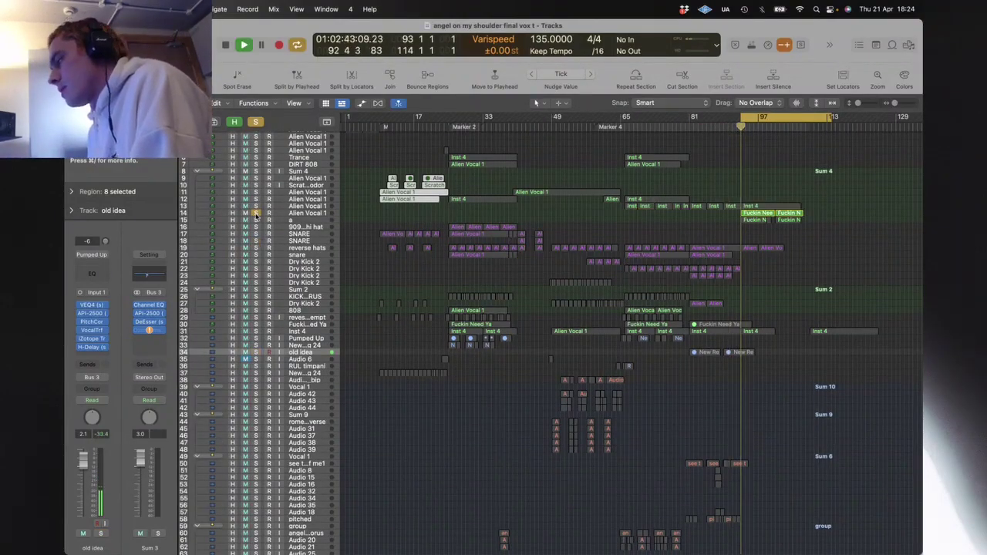
pyautogui.press('space')
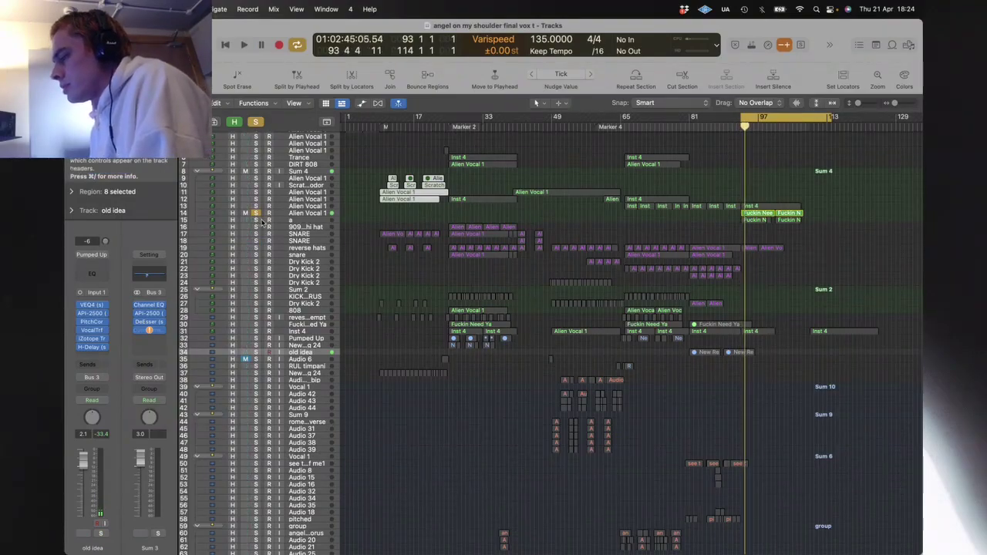
# Step: Play the section from bar 93 and add Alien Vocal 1 track 13 to the soloed track 14
pyautogui.moveTo(811, 281); pyautogui.dragTo(688, 191)
pyautogui.press('z')
pyautogui.click(660, 276)
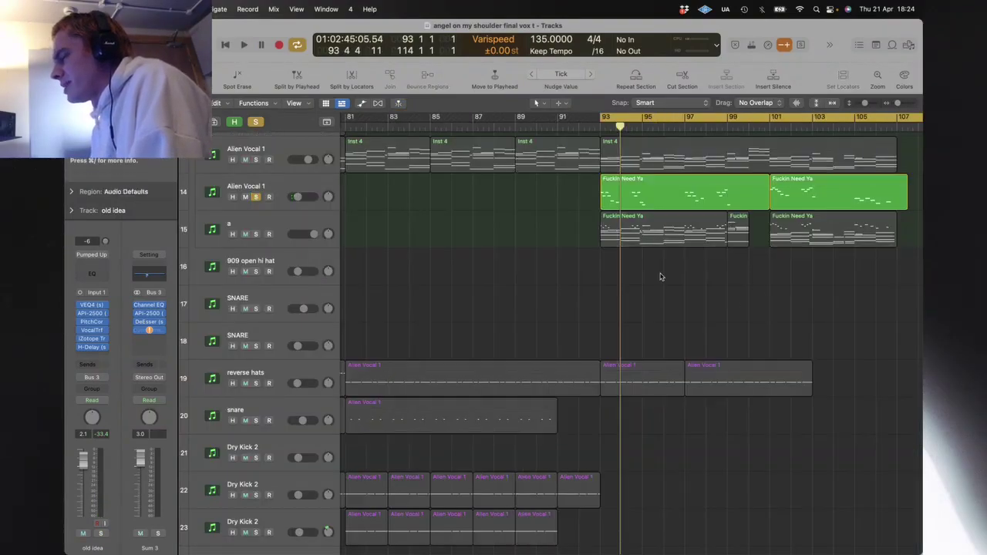
pyautogui.press('space')
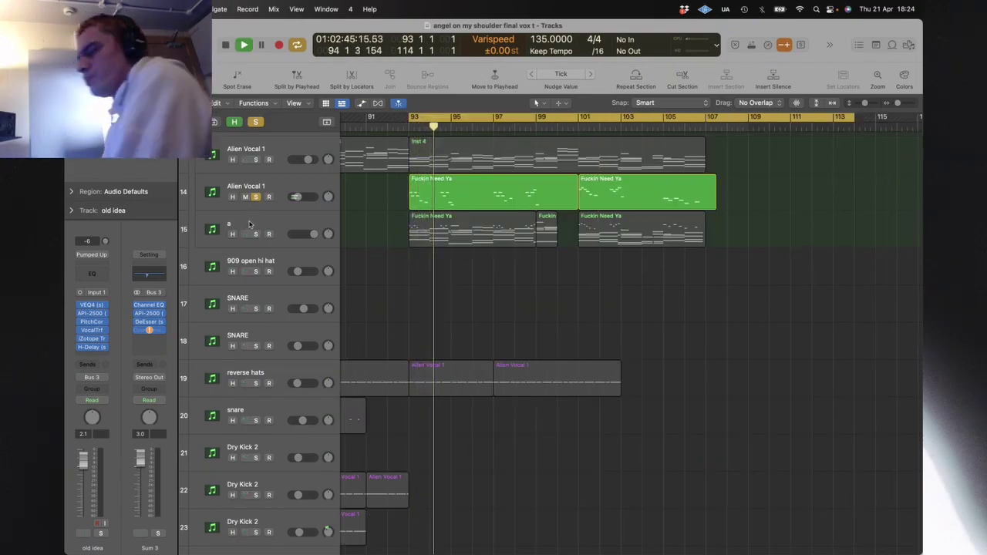
pyautogui.click(256, 159)
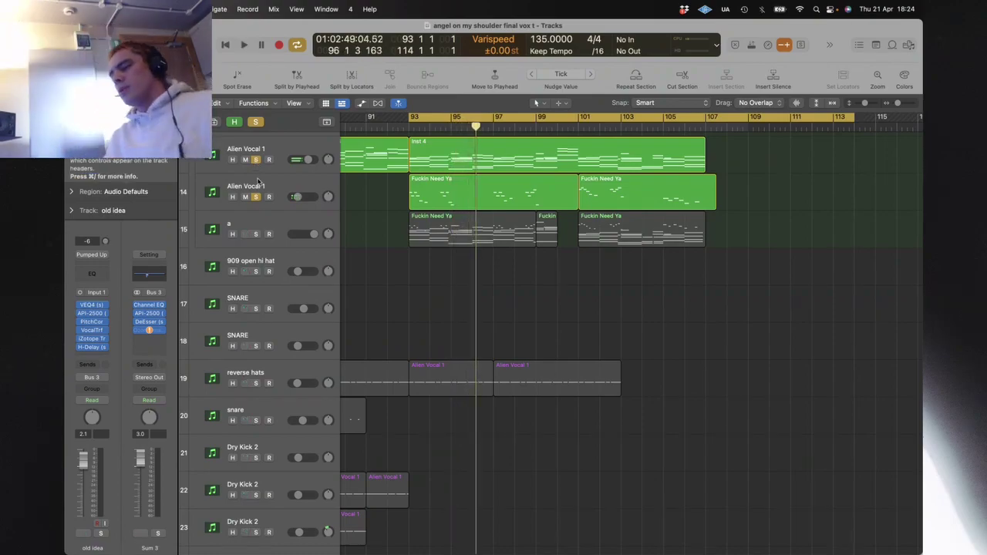
# Step: Solo only track a, play its part from bar 93, and briefly check the automation lanes
pyautogui.click(256, 233)
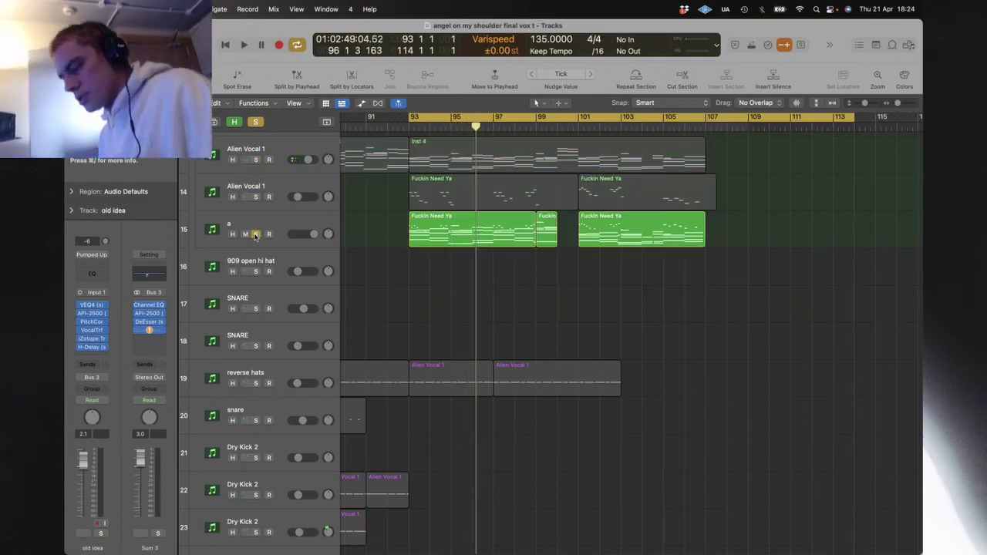
pyautogui.press('space')
pyautogui.click(242, 223)
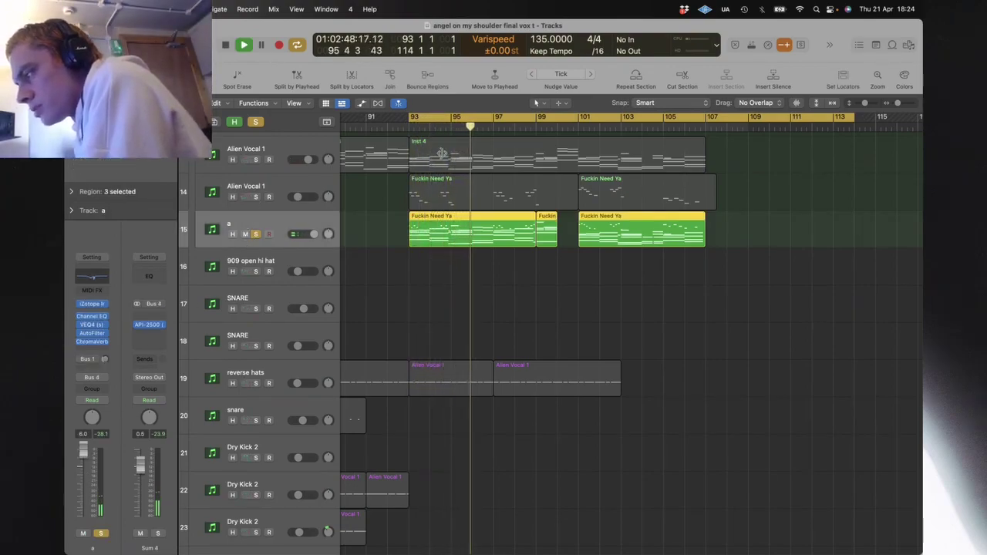
pyautogui.press('a')
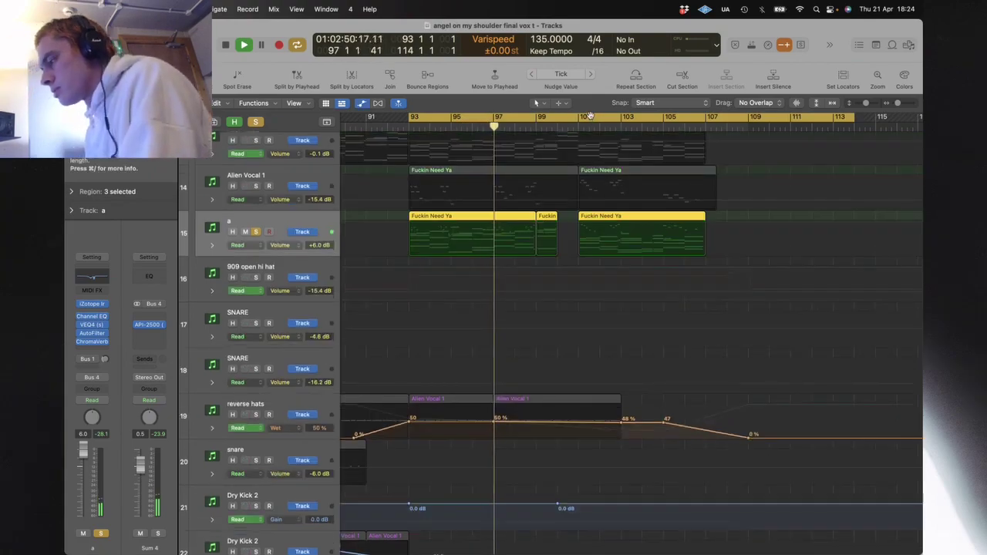
pyautogui.press('a')
# Step: Solo both Alien Vocal 1 tracks 13 and 14 alongside track a and play them together
pyautogui.click(256, 196)
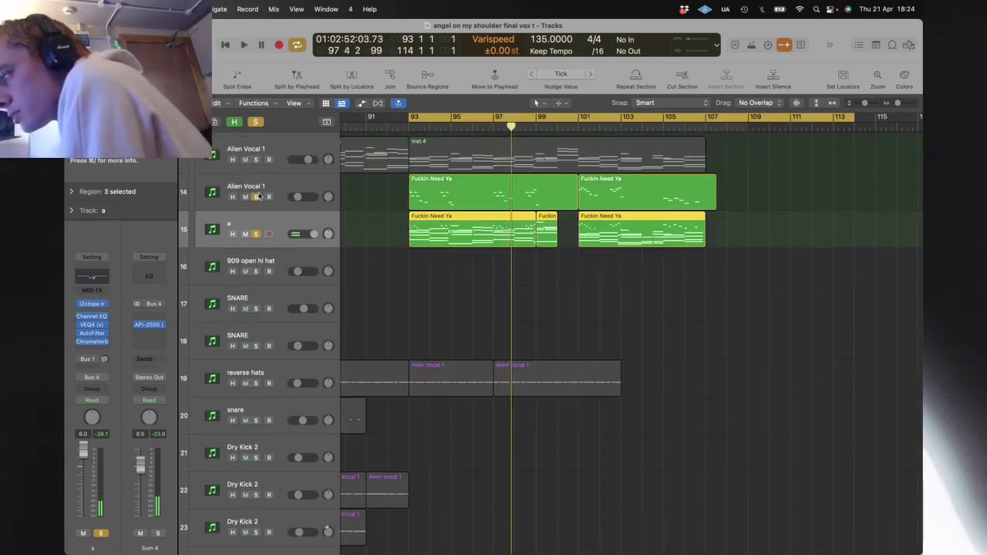
pyautogui.press('space')
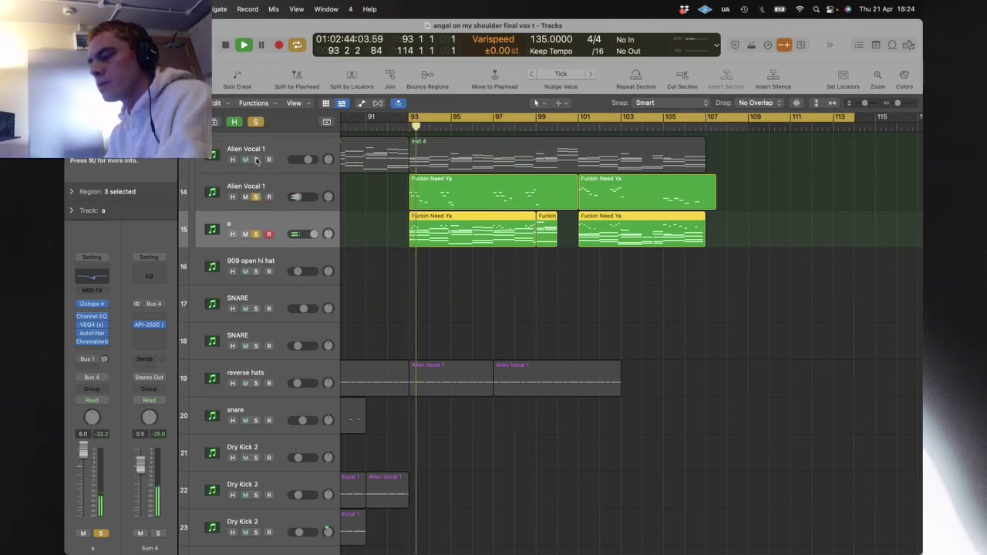
pyautogui.click(256, 160)
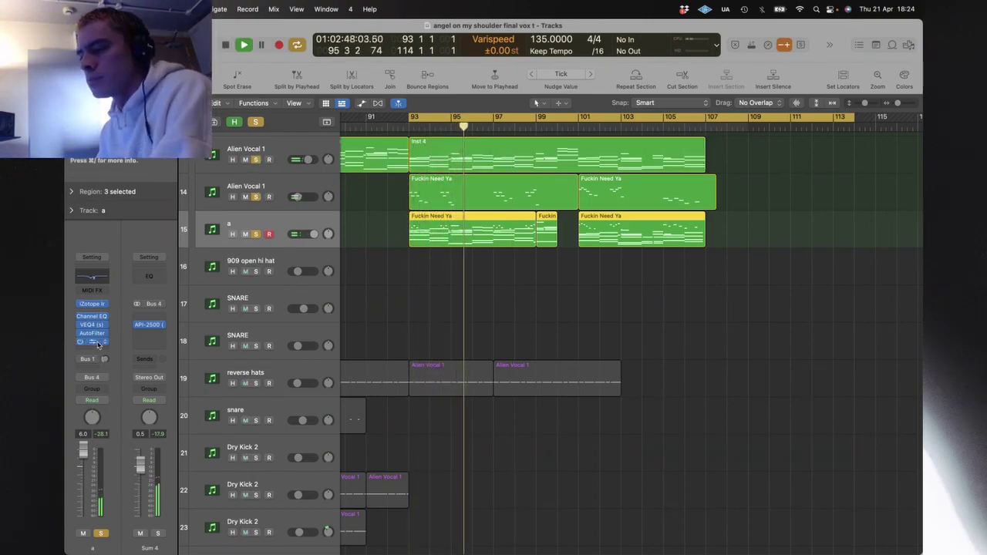
pyautogui.press('space')
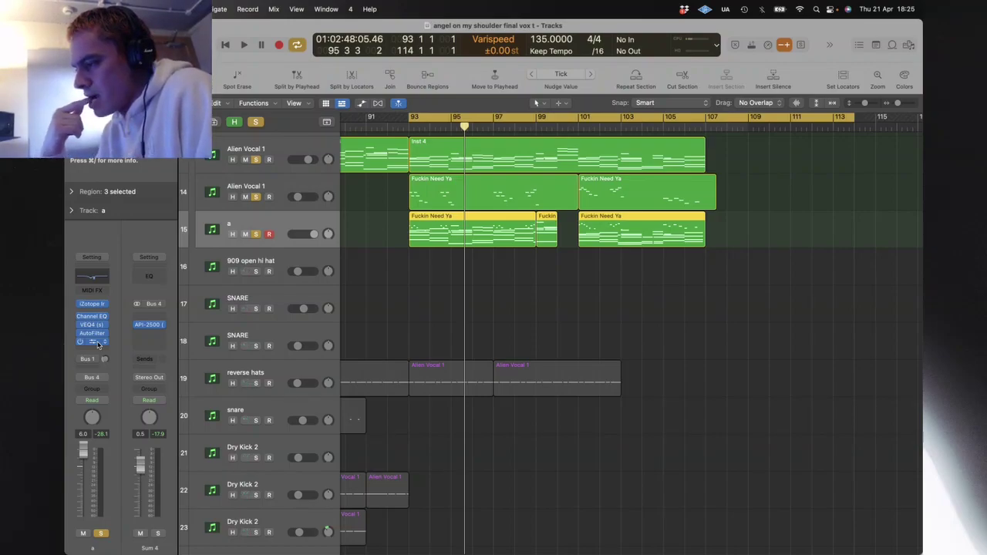
# Step: Go to the chorus regions at Marker 2 and set the cycle range to bars 25 to 33
pyautogui.click(387, 362)
pyautogui.press('z')
pyautogui.moveTo(516, 378); pyautogui.dragTo(434, 285)
pyautogui.press('z')
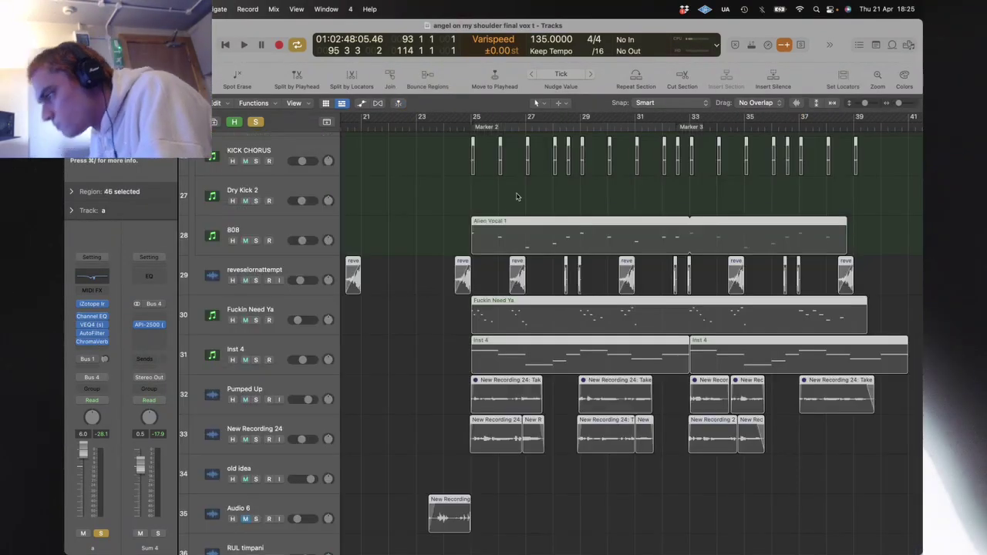
pyautogui.moveTo(473, 117); pyautogui.dragTo(691, 117)
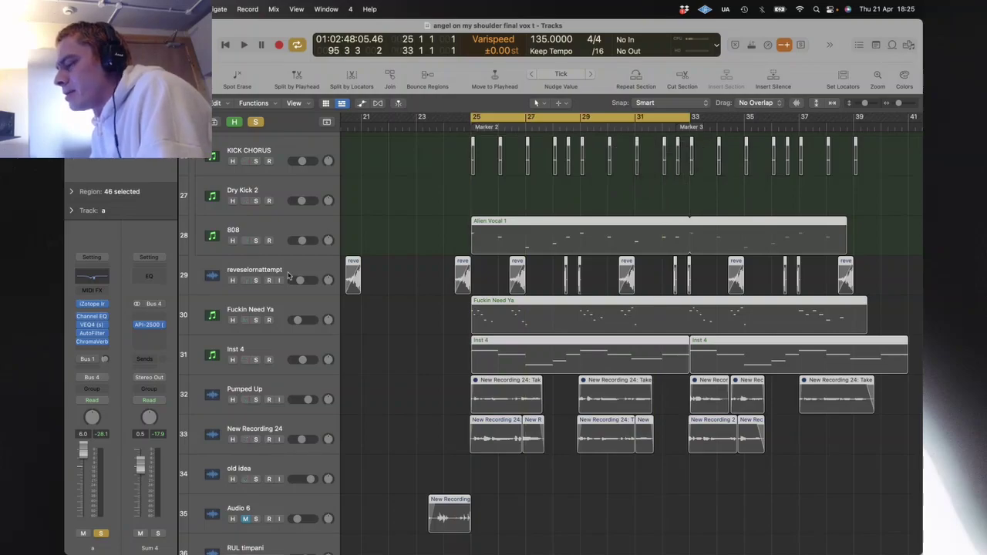
# Step: Play Inst 4 briefly, then solo only the Fuckin Need Ya track, play it and select it
pyautogui.click(255, 359)
pyautogui.press('space')
pyautogui.press('space')
pyautogui.keyDown('alt'); pyautogui.click(257, 321); pyautogui.keyUp('alt')
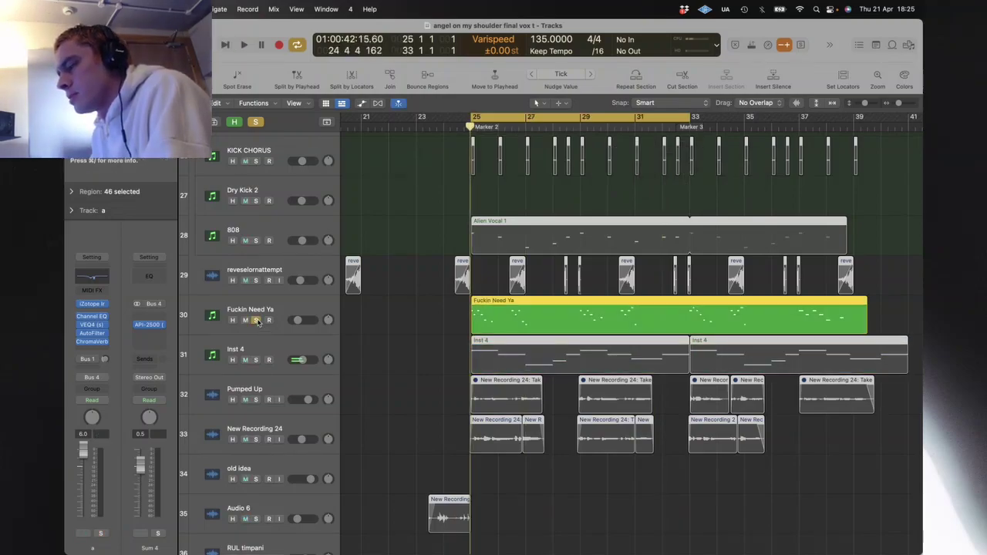
pyautogui.press('space')
pyautogui.click(284, 311)
# Step: Duplicate the Fuckin Need Ya track and expand the sample selection in the copy's iZotope Iris to the whole waveform
pyautogui.click(214, 123)
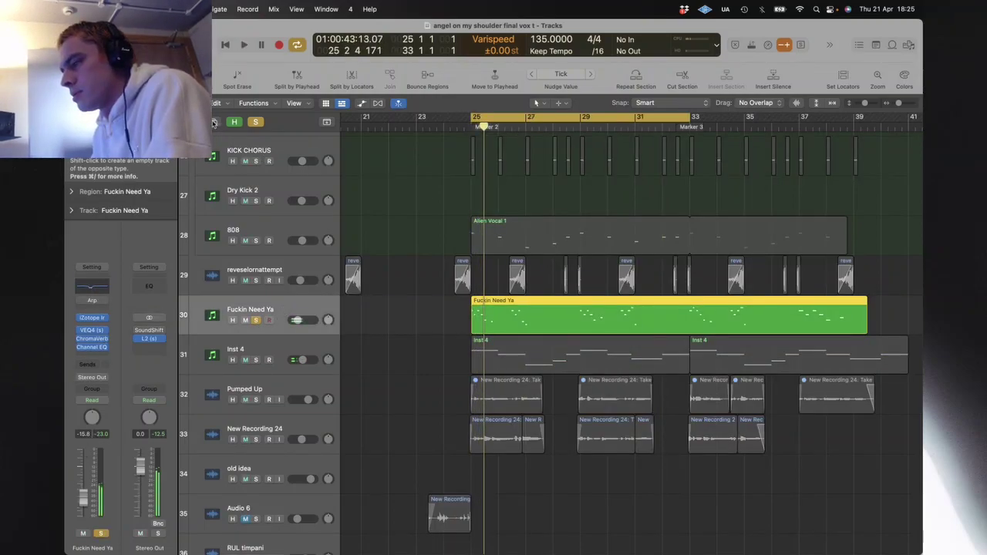
pyautogui.click(93, 319)
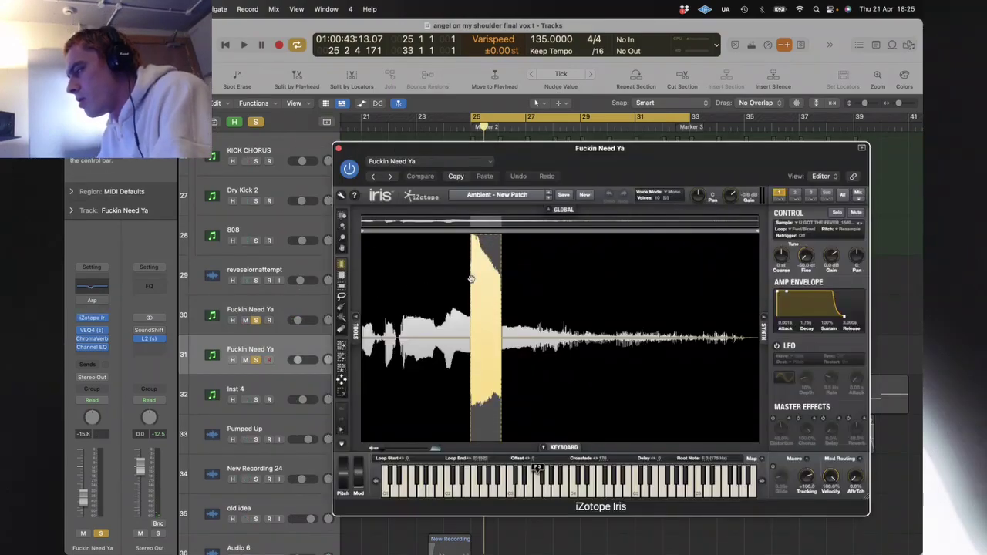
pyautogui.moveTo(472, 279); pyautogui.dragTo(342, 278)
pyautogui.moveTo(500, 264); pyautogui.dragTo(770, 287)
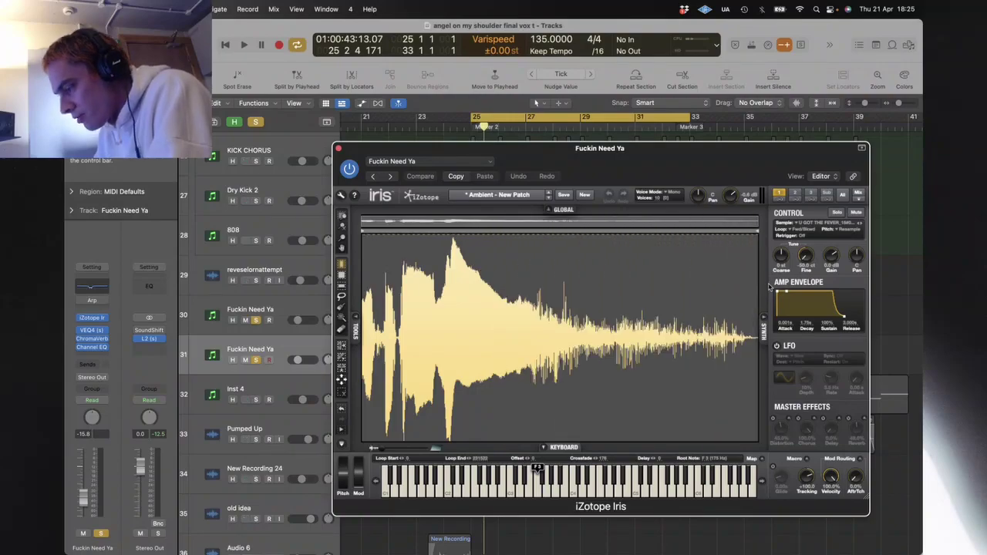
# Step: Open Musical Typing, audition the full Iris sample on the note D3, and trim the very start of the selection
pyautogui.press('super+k')
pyautogui.press('s')
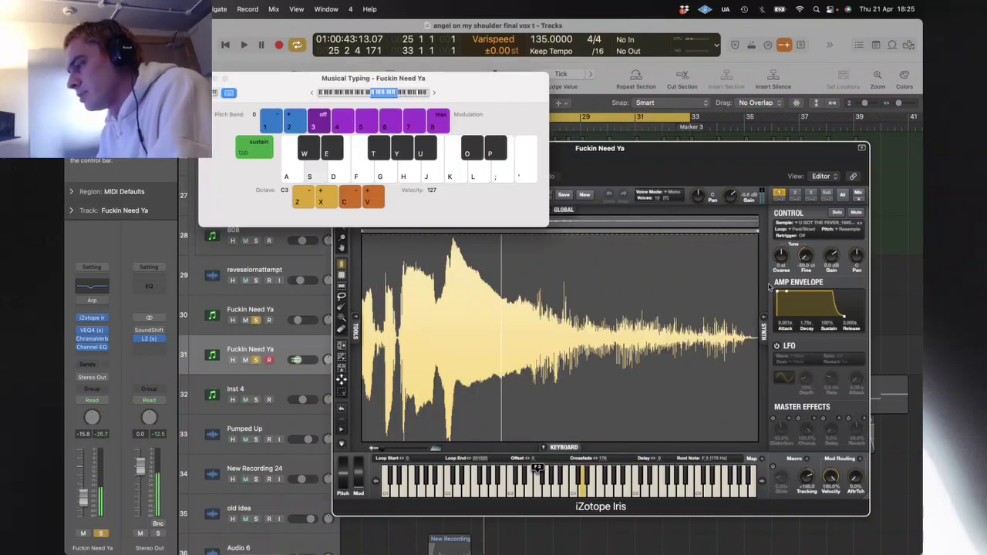
pyautogui.press('s')
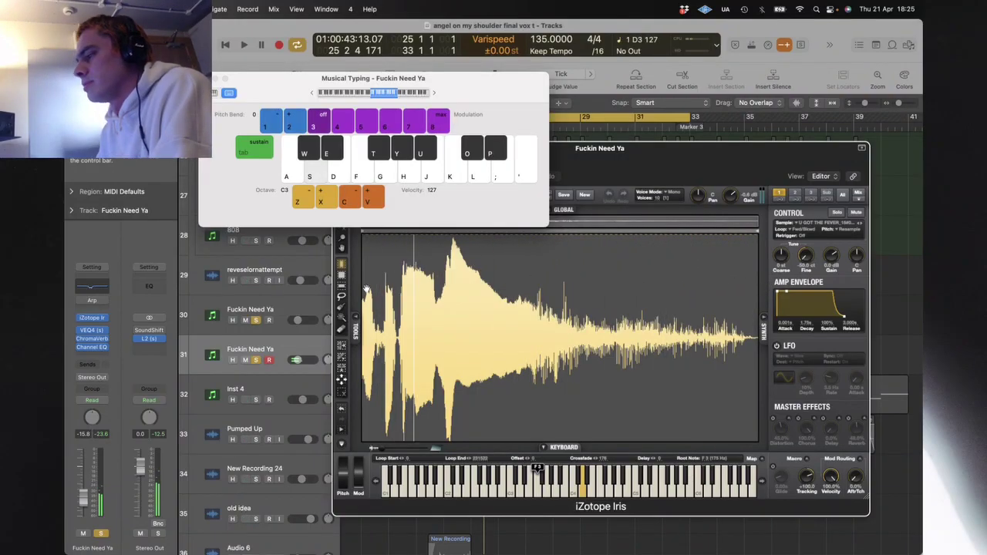
pyautogui.moveTo(360, 286); pyautogui.dragTo(366, 285)
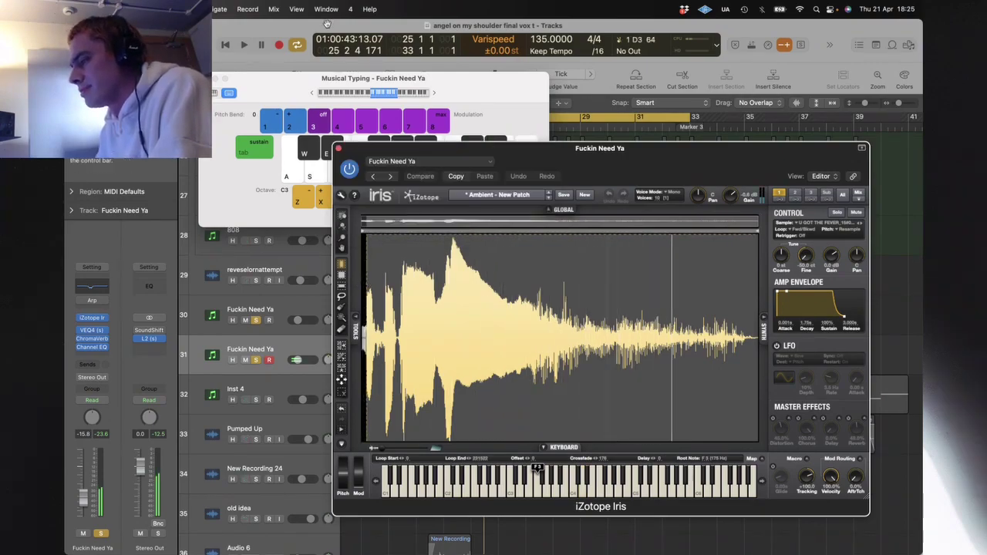
pyautogui.moveTo(273, 93); pyautogui.dragTo(190, 40)
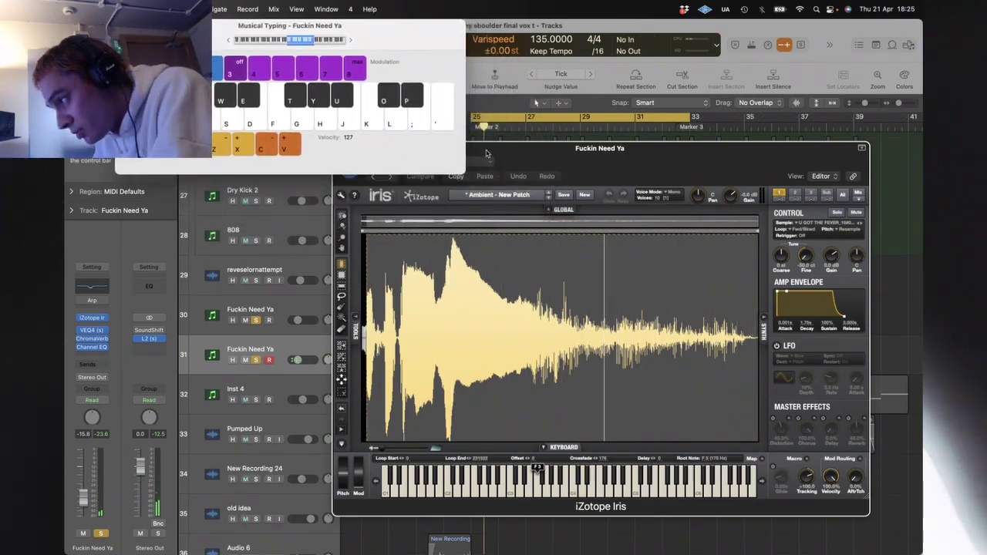
pyautogui.press('s')
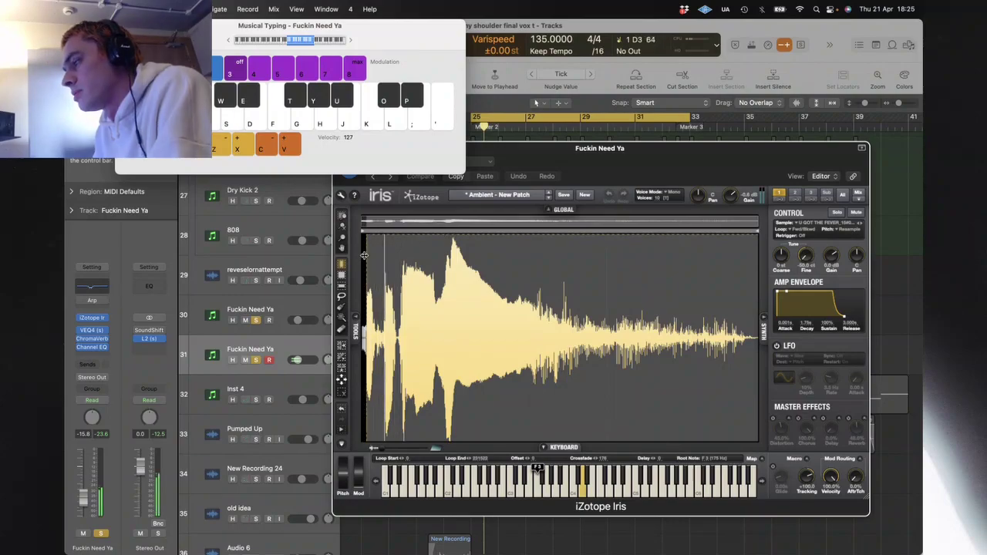
# Step: Narrow the Iris selection to a short slice at the waveform's loudest peak, audition it on D3, and close Musical Typing
pyautogui.moveTo(364, 254); pyautogui.dragTo(448, 256)
pyautogui.press('s')
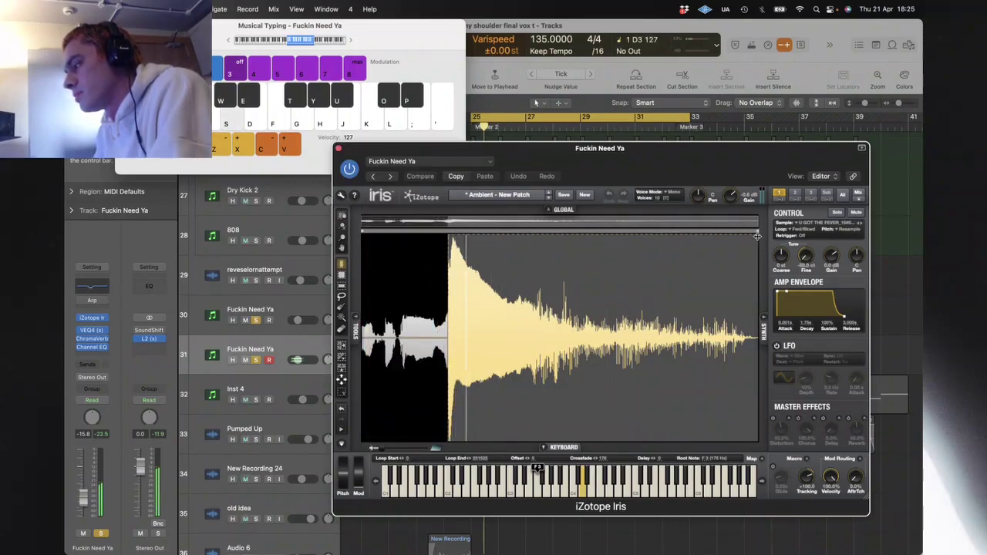
pyautogui.moveTo(758, 235); pyautogui.dragTo(473, 257)
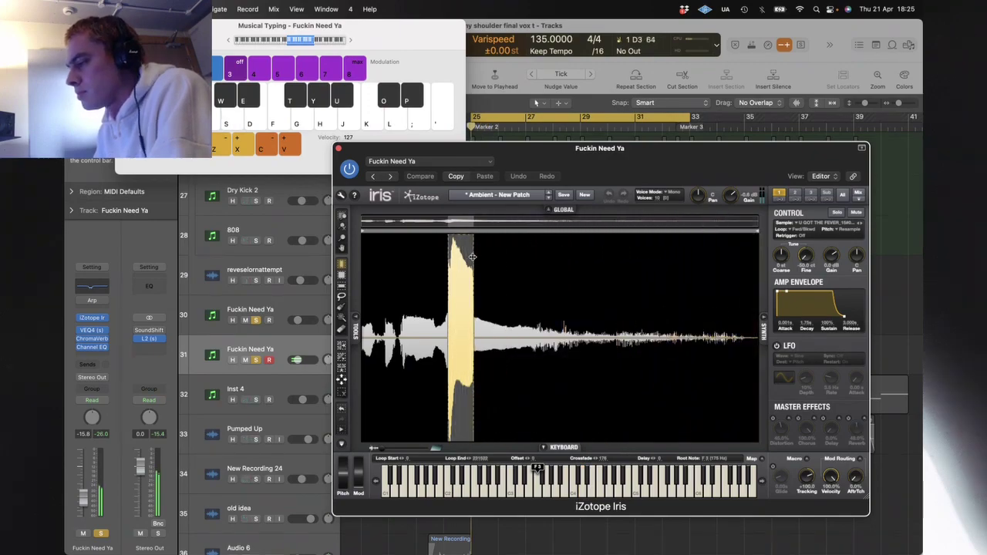
pyautogui.press('super+k')
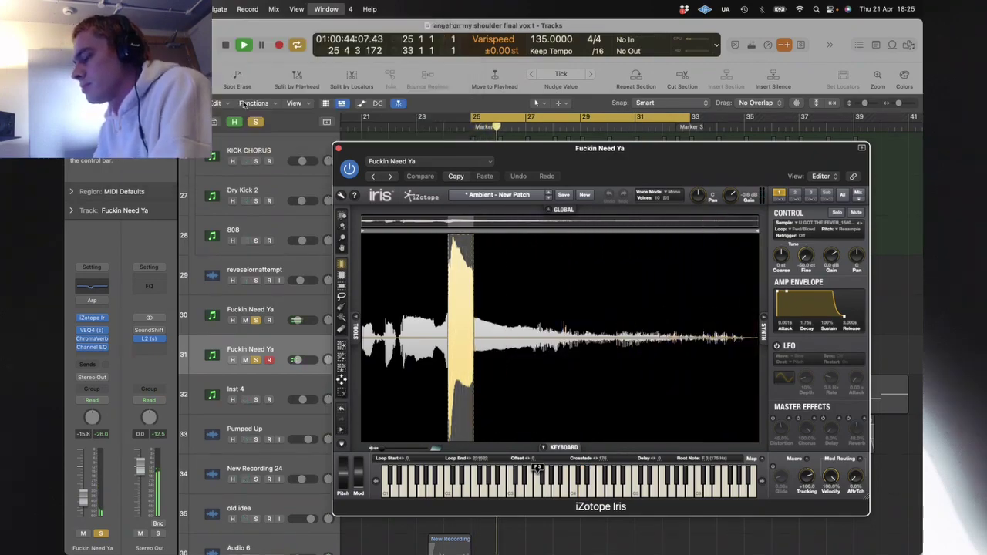
# Step: Close Iris, stop playback, select the original Fuckin Need Ya track and try out notes on it with Musical Typing
pyautogui.click(338, 149)
pyautogui.press('space')
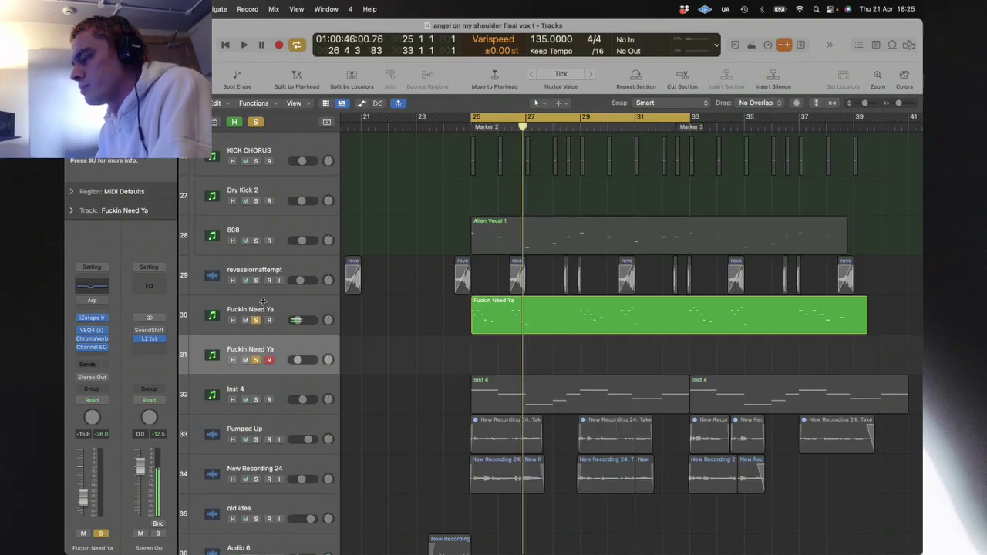
pyautogui.click(255, 316)
pyautogui.press('super+k')
pyautogui.press('d')
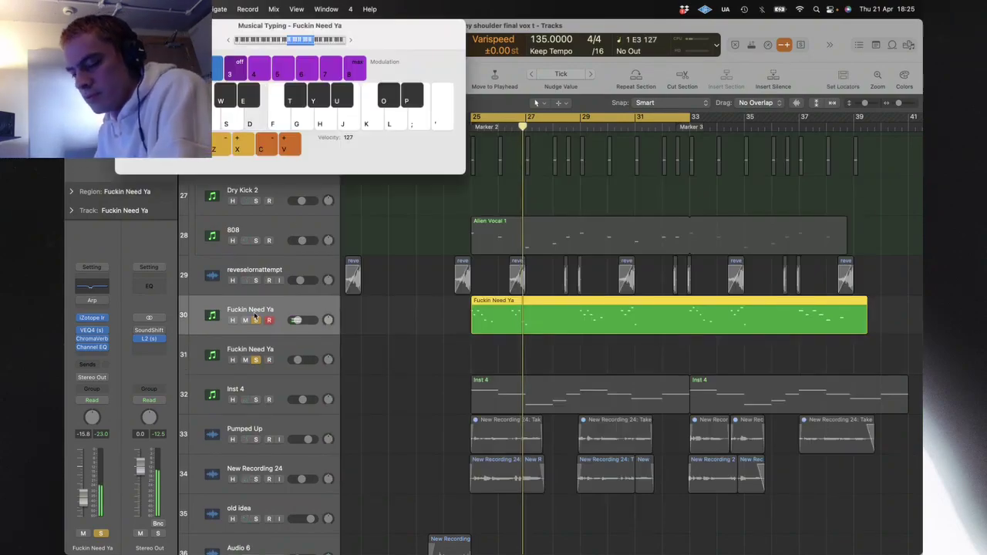
pyautogui.press('f')
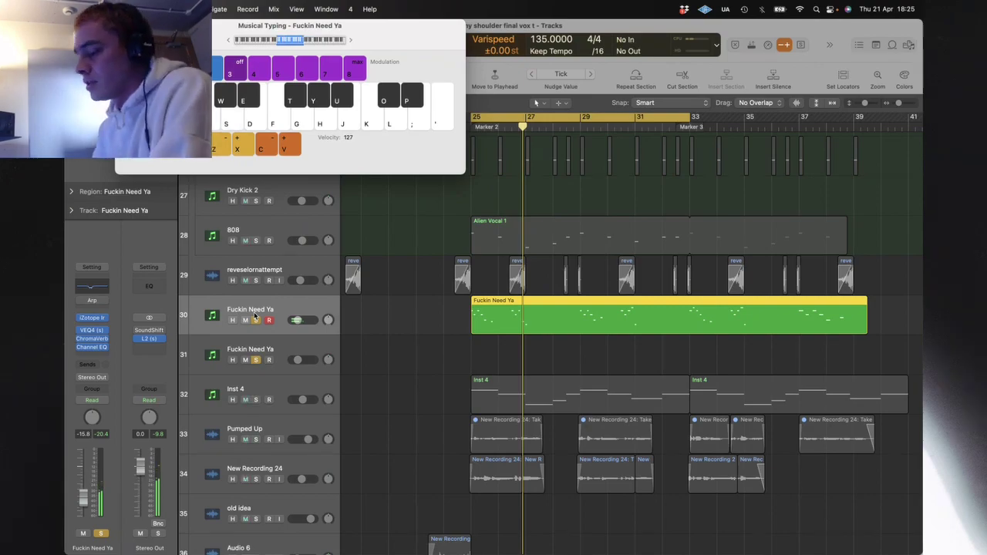
pyautogui.press('l')
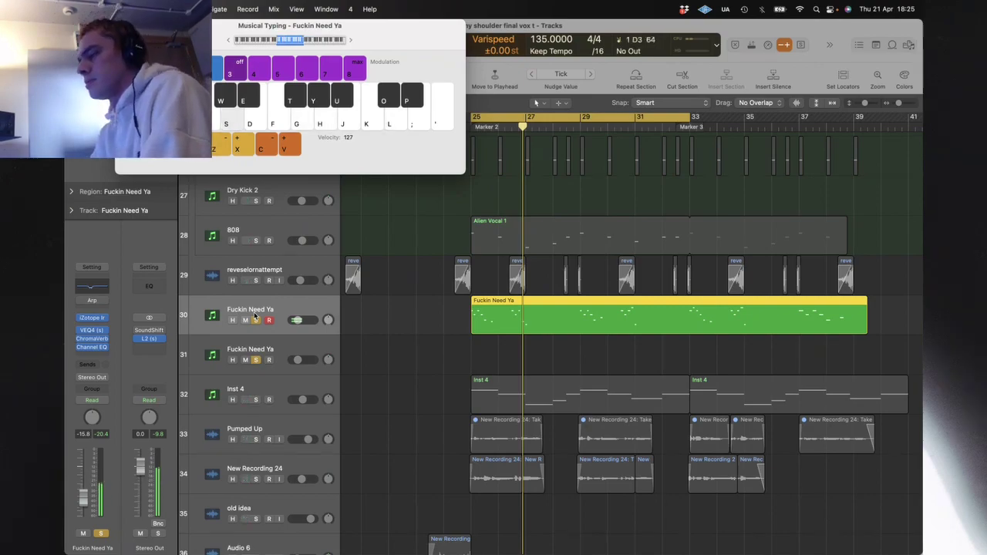
pyautogui.press("'")
pyautogui.press(';')
pyautogui.press('k')
pyautogui.press('g')
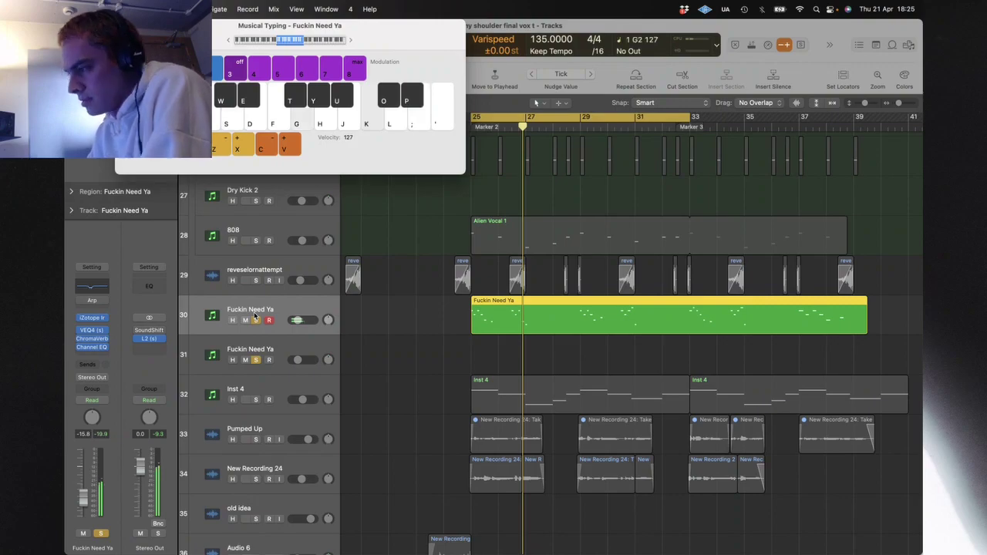
pyautogui.press('f')
pyautogui.press('d')
pyautogui.press('h')
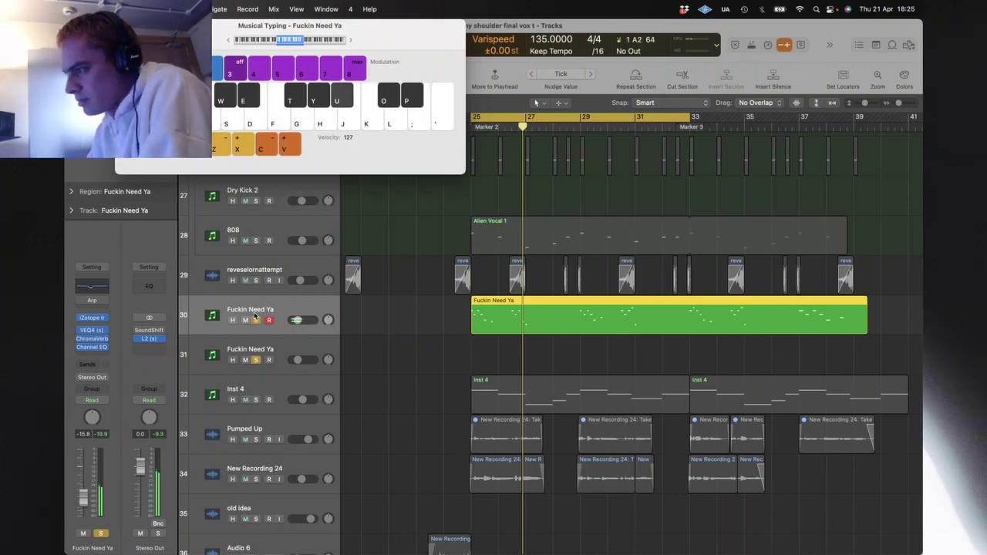
pyautogui.press('k')
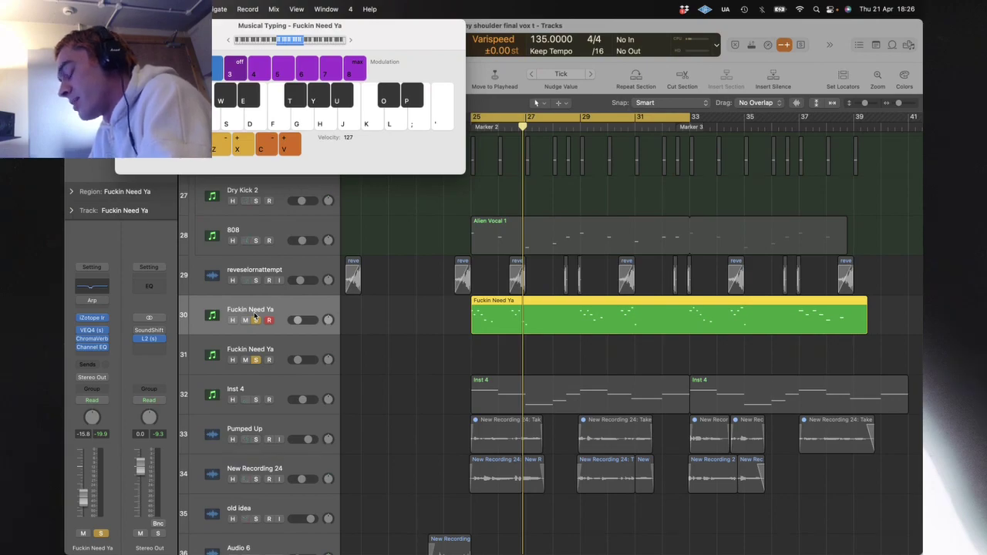
# Step: Play a melody on the original Fuckin Need Ya track that starts around C3 and D3 and descends to E2
pyautogui.press('k')
pyautogui.press('l')
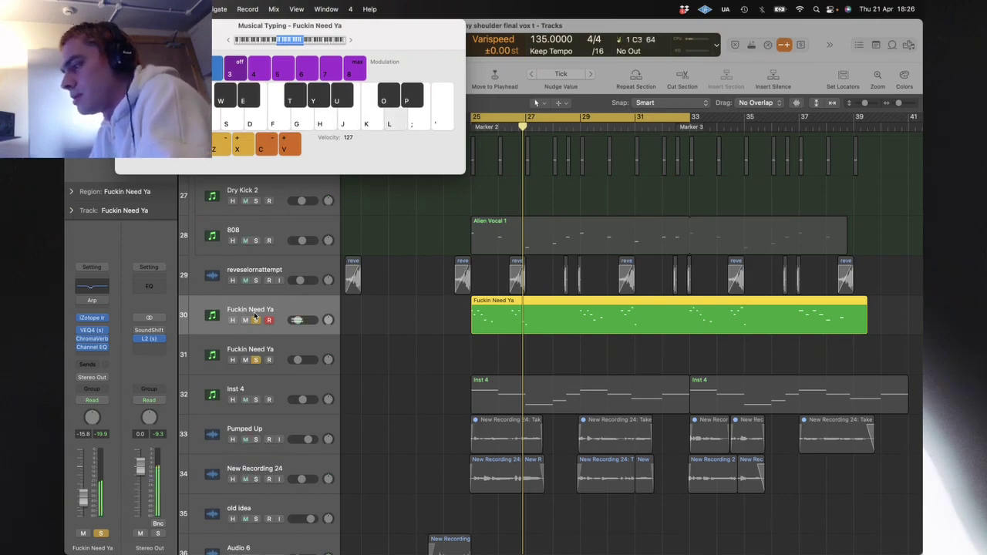
pyautogui.press('k')
pyautogui.press('u')
pyautogui.press('k')
pyautogui.press('h')
pyautogui.press('g')
pyautogui.press('f')
pyautogui.press('d')
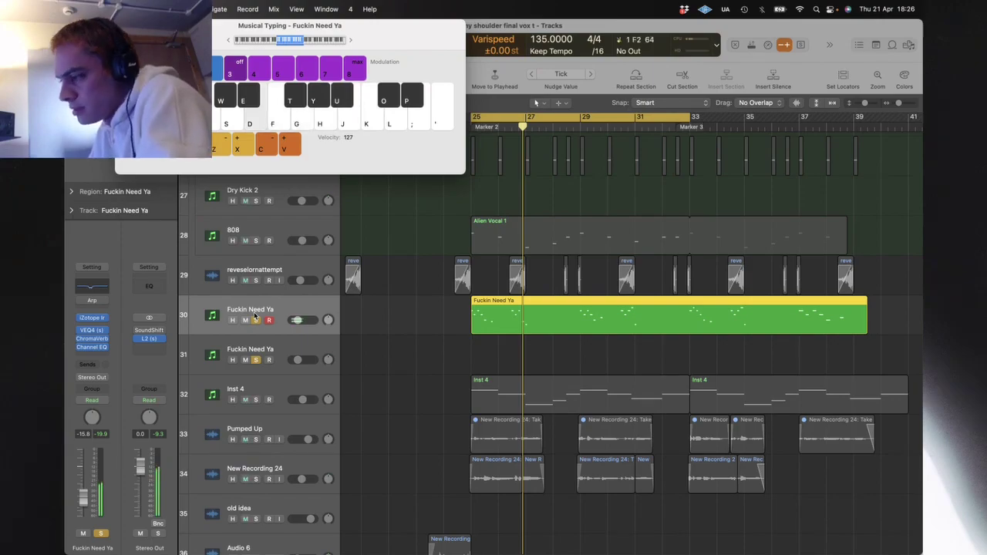
# Step: Solo the 808, open the Fuckin Need Ya region in the Piano Roll and lengthen all its notes by about one beat
pyautogui.click(256, 241)
pyautogui.doubleClick(494, 317)
pyautogui.press('super+a')
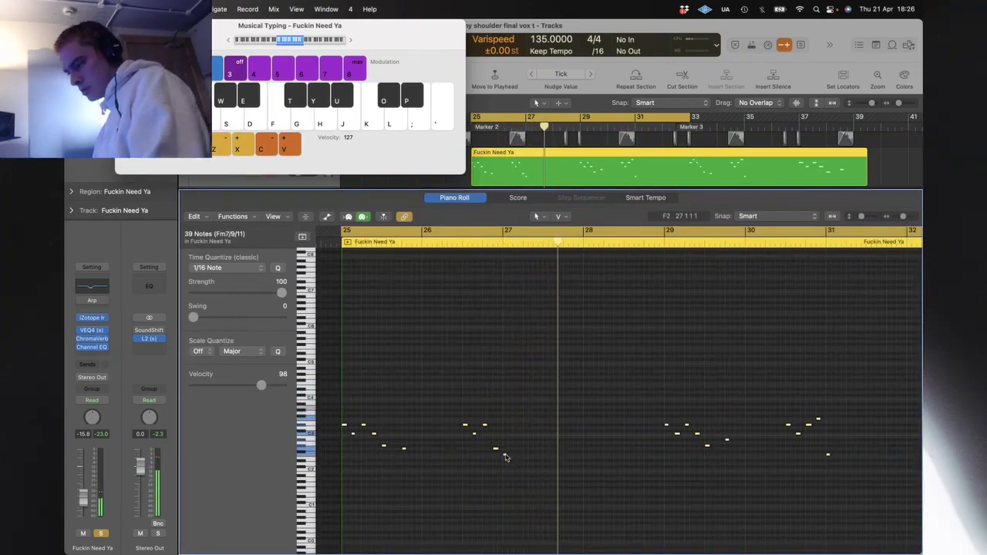
pyautogui.moveTo(506, 457); pyautogui.dragTo(593, 464)
pyautogui.press('super+z')
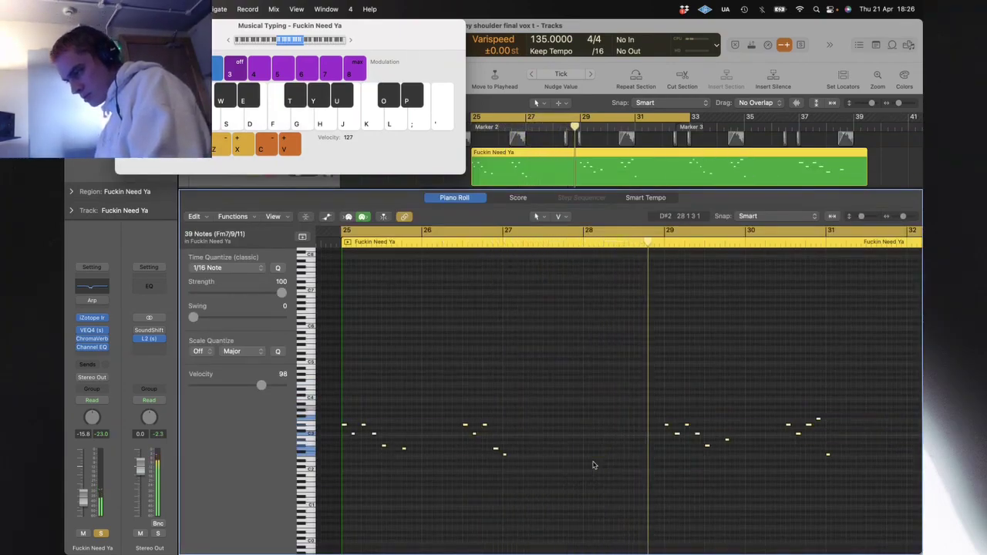
pyautogui.moveTo(504, 455); pyautogui.dragTo(526, 455)
# Step: Play the lengthened part with the 808, close Musical Typing and the Piano Roll, and add Inst 4 to the solo
pyautogui.press('space')
pyautogui.press('space')
pyautogui.press('super+k')
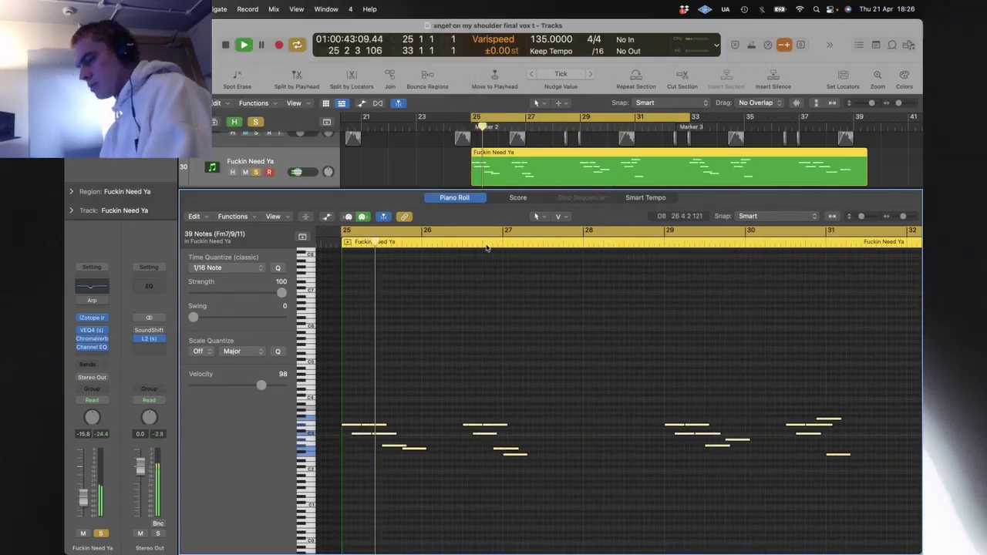
pyautogui.click(454, 198)
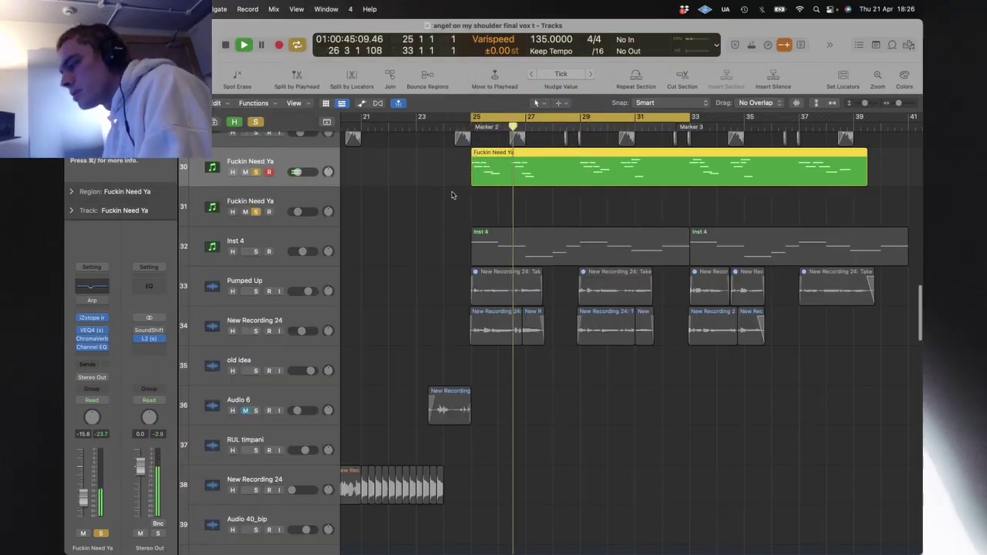
pyautogui.click(256, 251)
# Step: Set the cycle range to bars 81–101, solo only Inst 4 and play it there briefly
pyautogui.press('z')
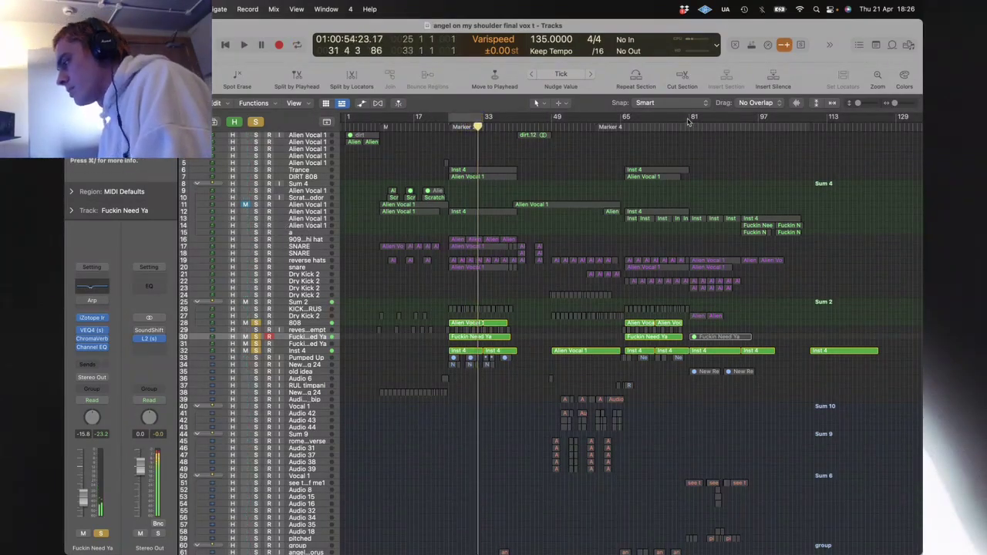
pyautogui.moveTo(690, 117); pyautogui.dragTo(769, 117)
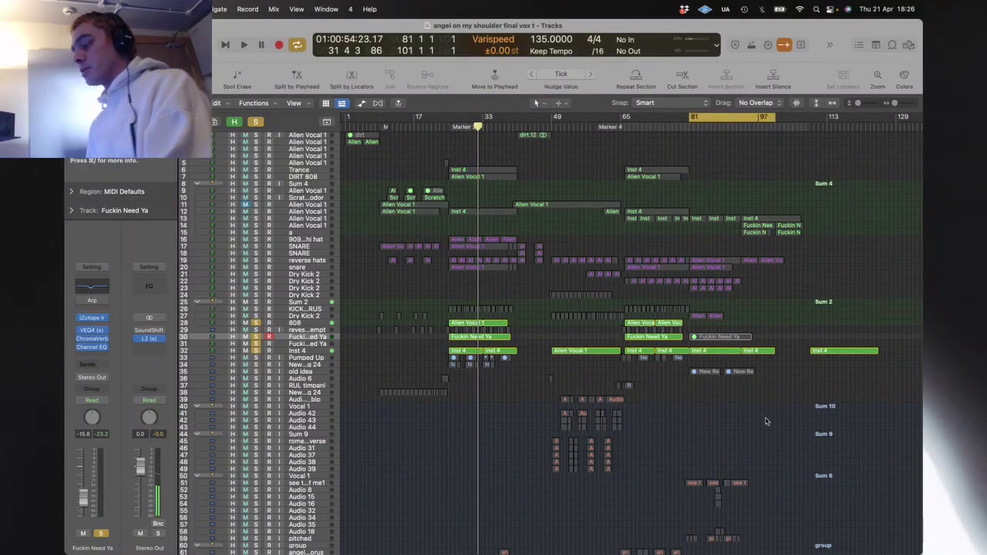
pyautogui.moveTo(766, 420); pyautogui.dragTo(647, 302)
pyautogui.press('z')
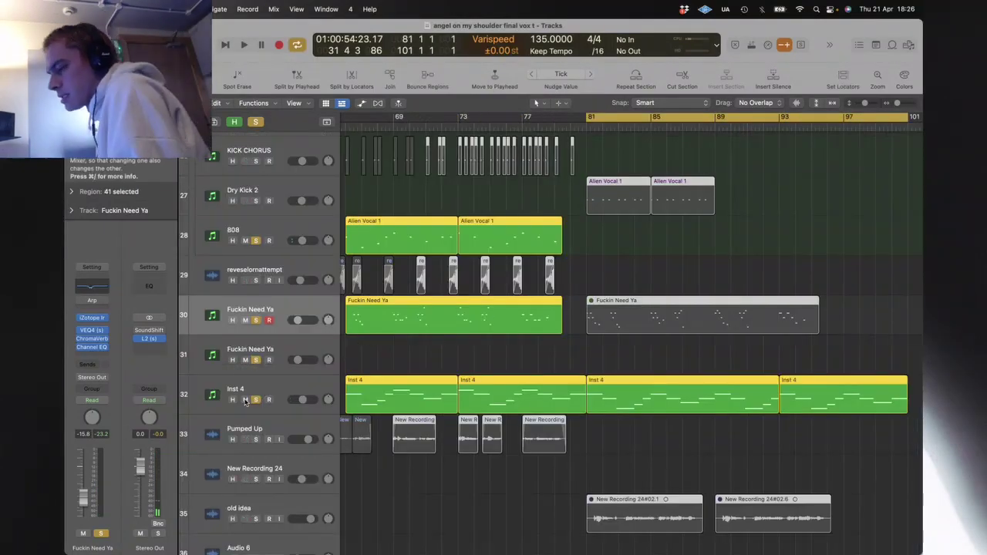
pyautogui.keyDown('alt'); pyautogui.click(255, 399); pyautogui.keyUp('alt')
pyautogui.press('space')
pyautogui.press('space')
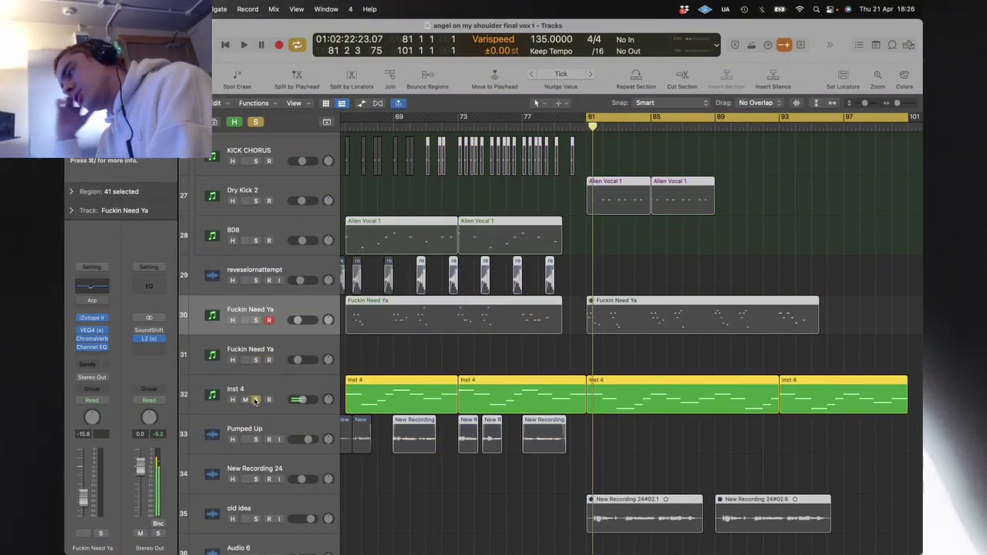
# Step: Set the cycle range to bars 93–104, solo only track a and start playback
pyautogui.click(495, 355)
pyautogui.press('z')
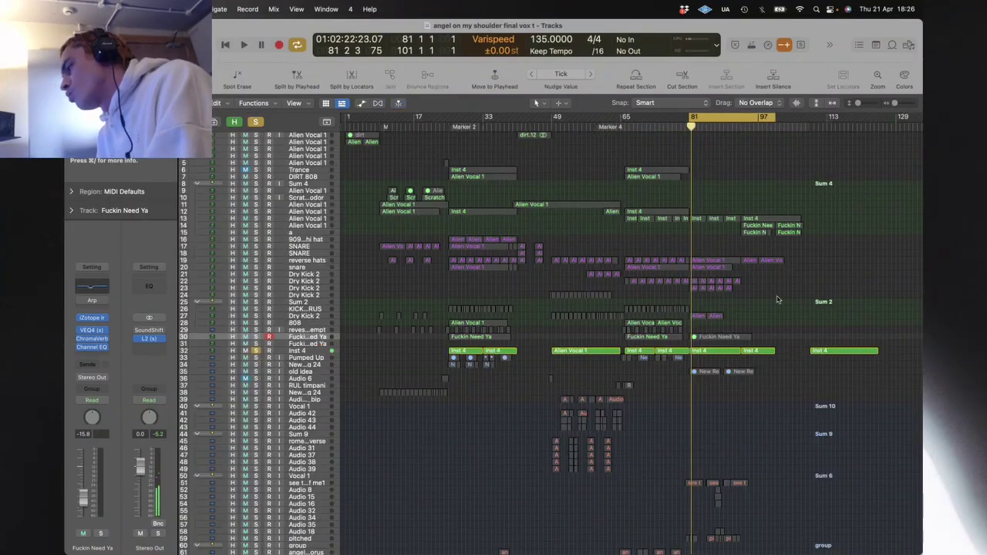
pyautogui.moveTo(775, 298); pyautogui.dragTo(655, 214)
pyautogui.press('z')
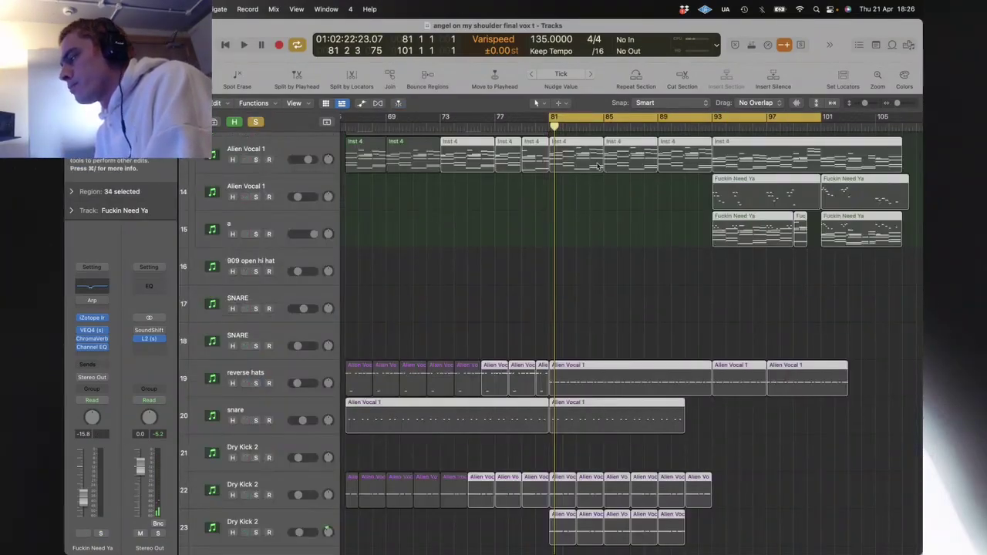
pyautogui.moveTo(722, 114); pyautogui.dragTo(861, 116)
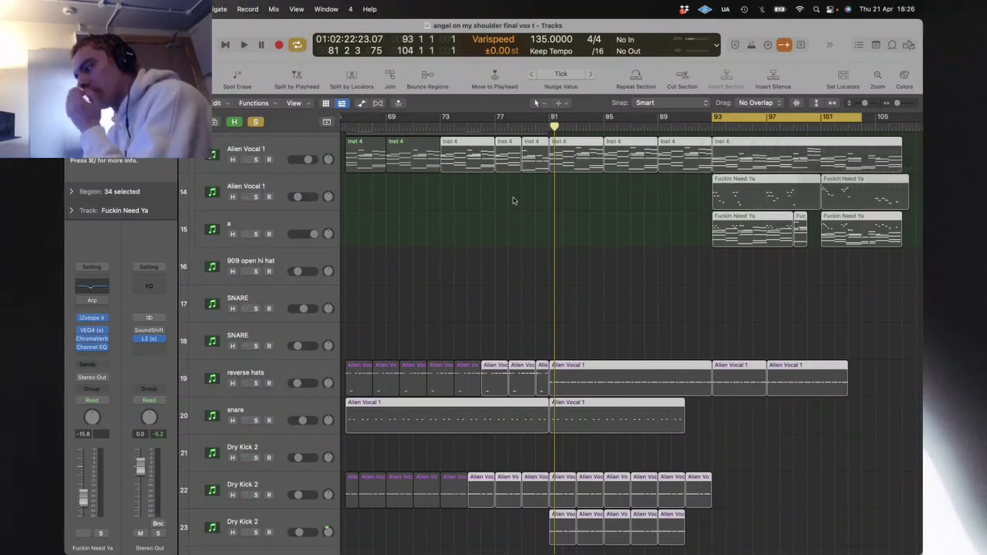
pyautogui.click(255, 234)
pyautogui.press('space')
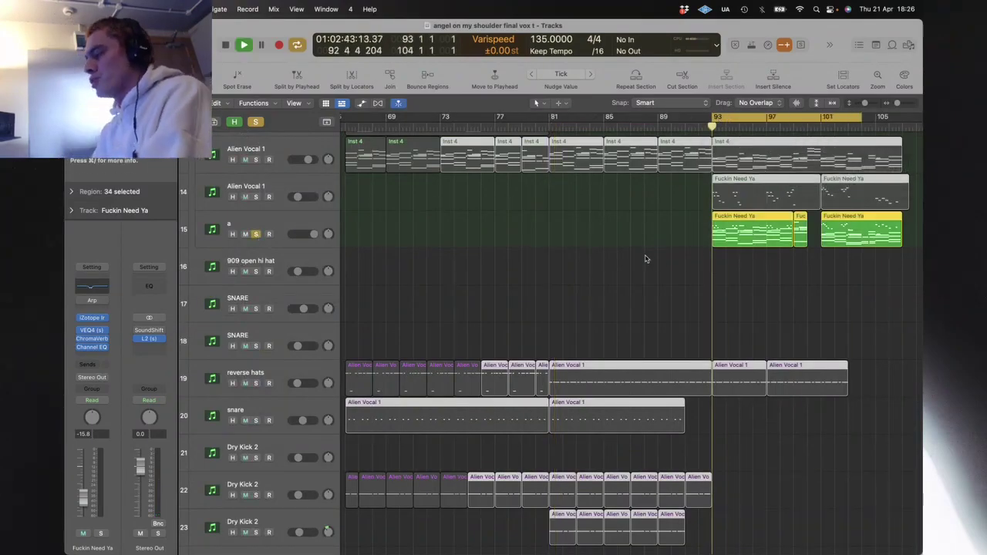
# Step: Add the two Alien Vocal 1 tracks above track a to the solo, select track a and stop playback
pyautogui.click(658, 258)
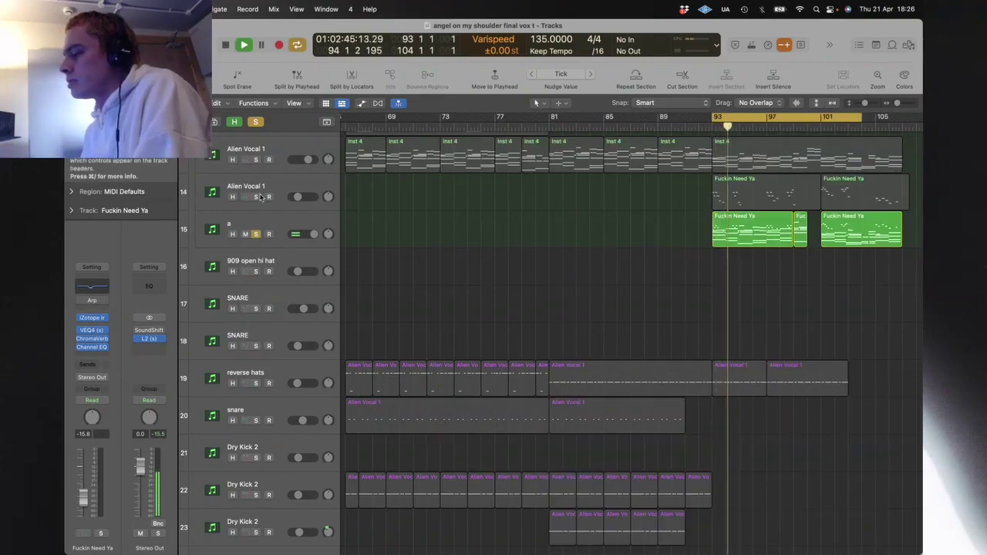
pyautogui.click(256, 160)
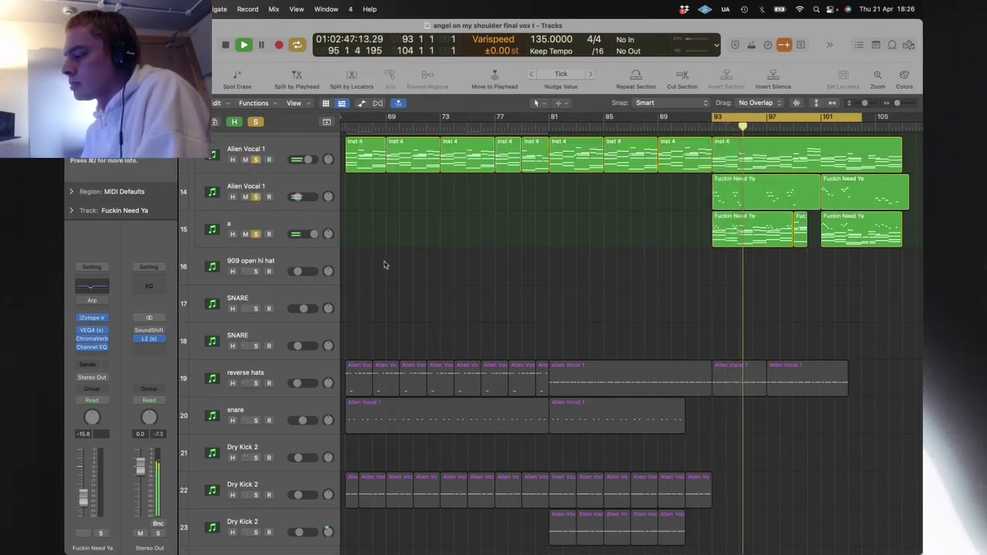
pyautogui.click(294, 228)
pyautogui.press('space')
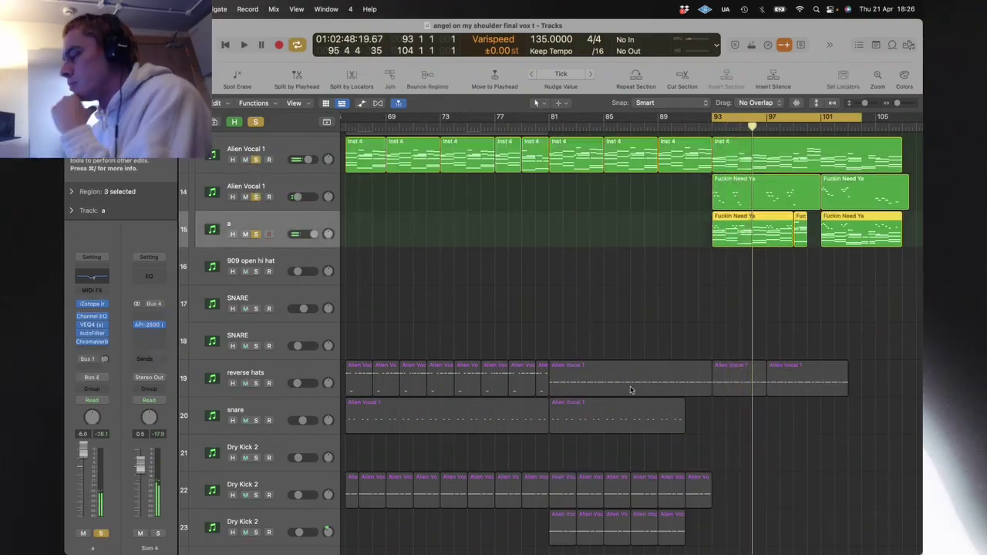
# Step: Play the soloed tracks from about bar 106, clear all solos and stop playback
pyautogui.click(630, 390)
pyautogui.press('z')
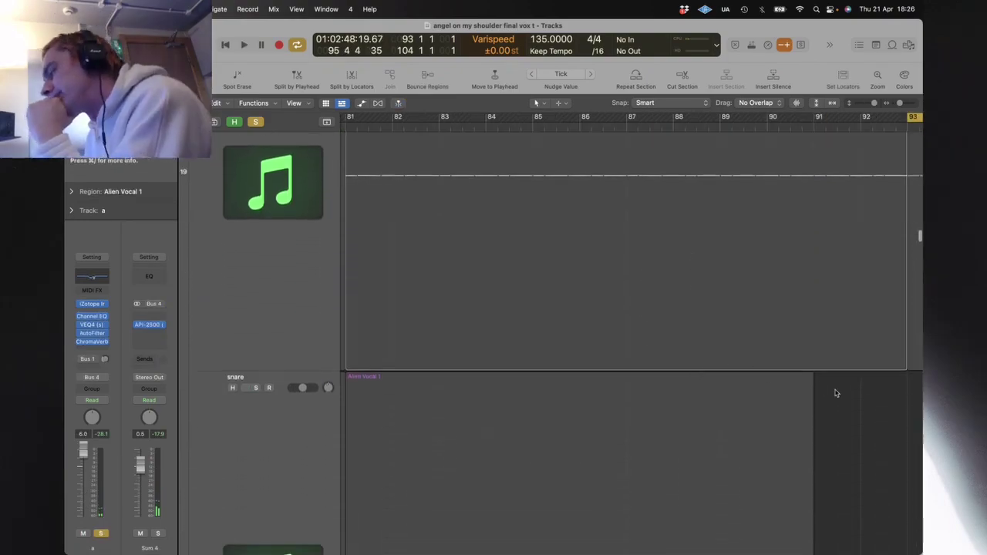
pyautogui.press('z')
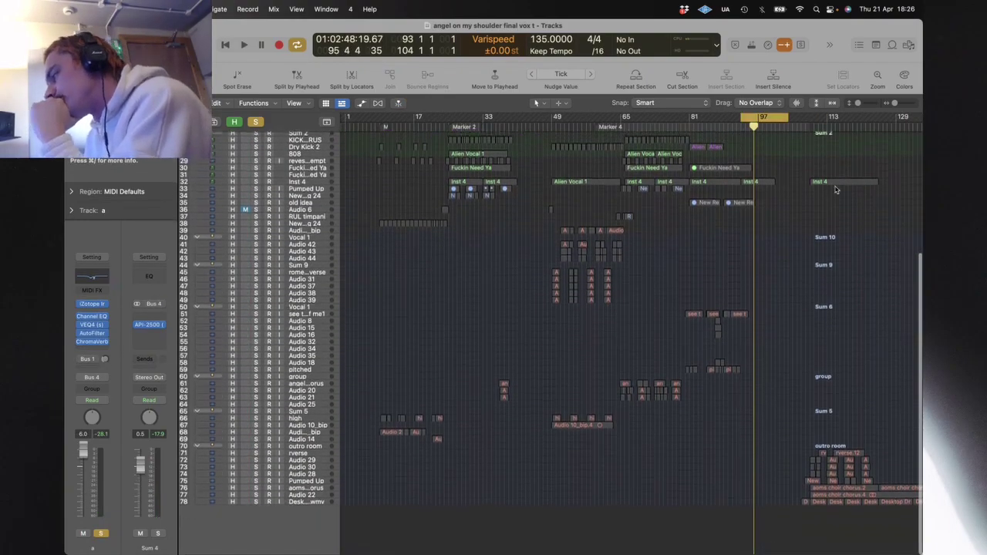
pyautogui.scroll(5, 800, 139)
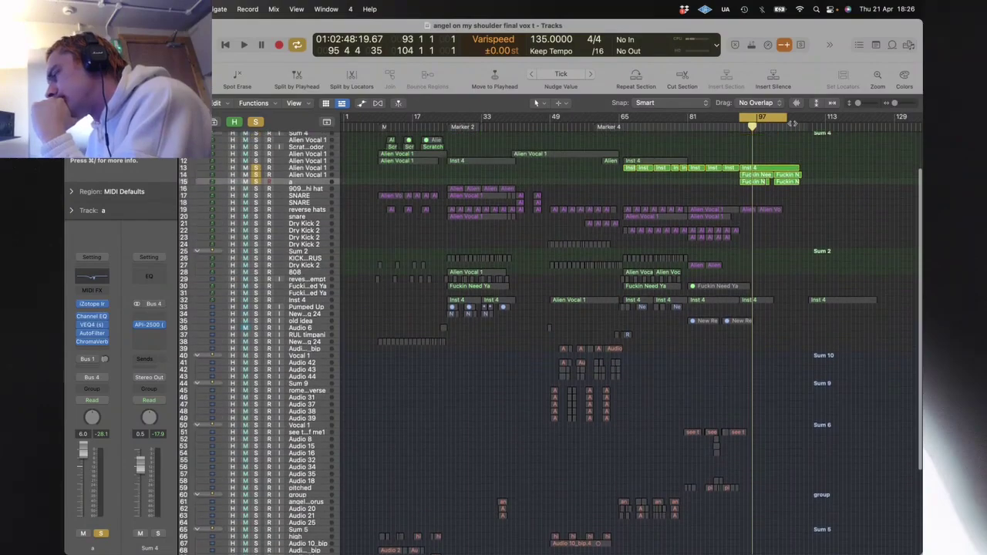
pyautogui.click(795, 122)
pyautogui.press('space')
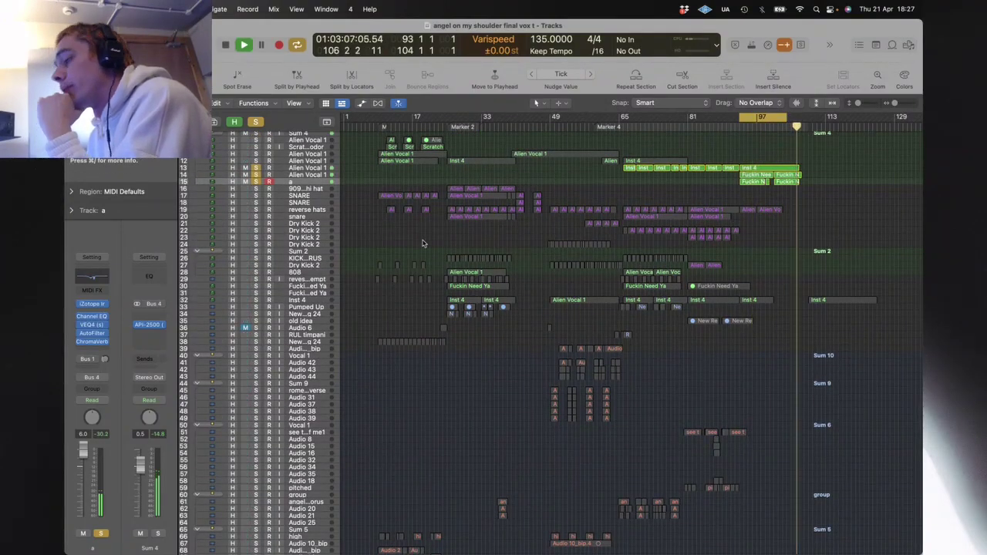
pyautogui.keyDown('alt'); pyautogui.click(257, 167); pyautogui.keyUp('alt')
pyautogui.press('space')
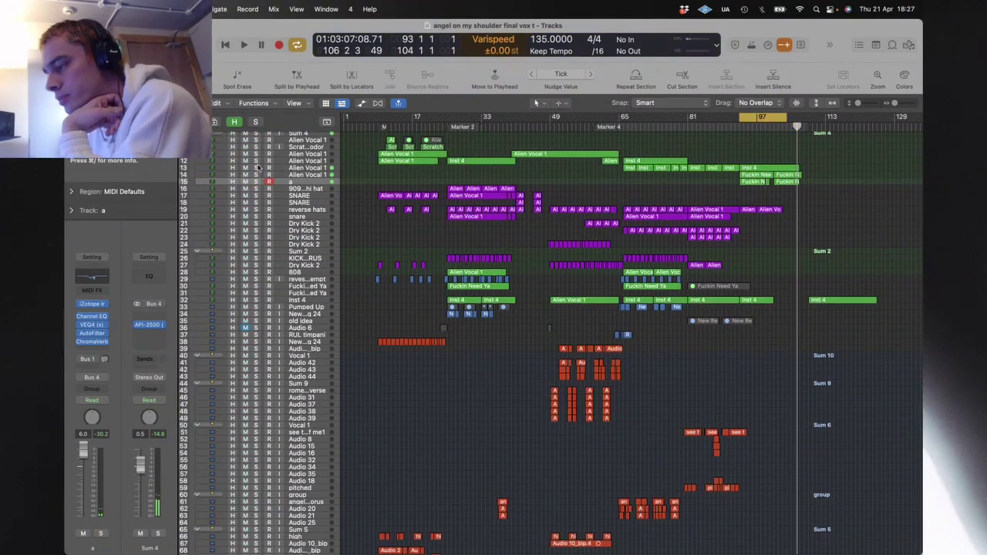
# Step: Select the Dry Kick 2 track in row 22
pyautogui.press('Down')
pyautogui.press('Down')
pyautogui.press('Down')
pyautogui.press('Down')
pyautogui.press('Down')
pyautogui.press('Down')
pyautogui.press('Down')
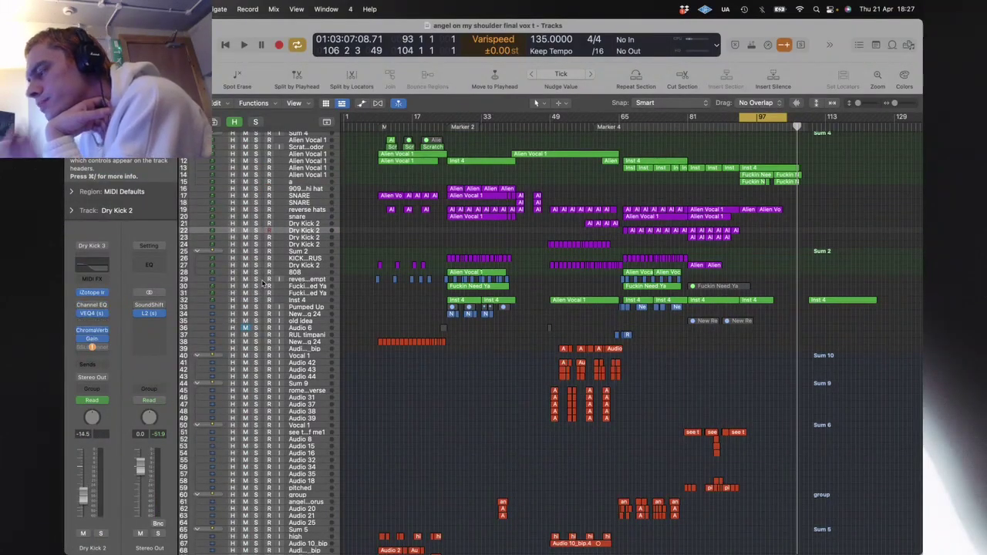
# Step: Play the soloed snare and reverse hats tracks 17–20 from bar 25, adding Dry Kick 2 in row 21 and the 909 open hi hat
pyautogui.click(447, 126)
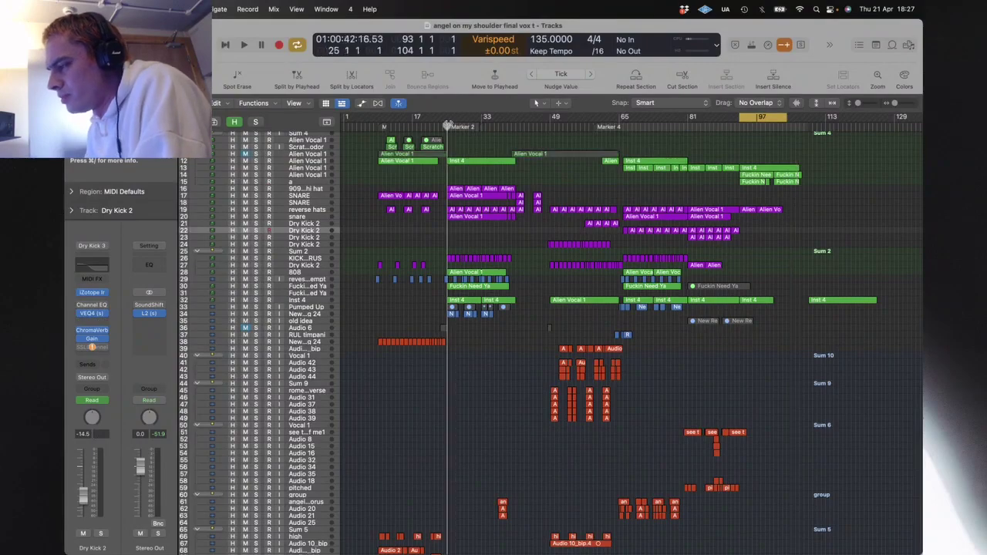
pyautogui.moveTo(254, 198); pyautogui.dragTo(255, 219)
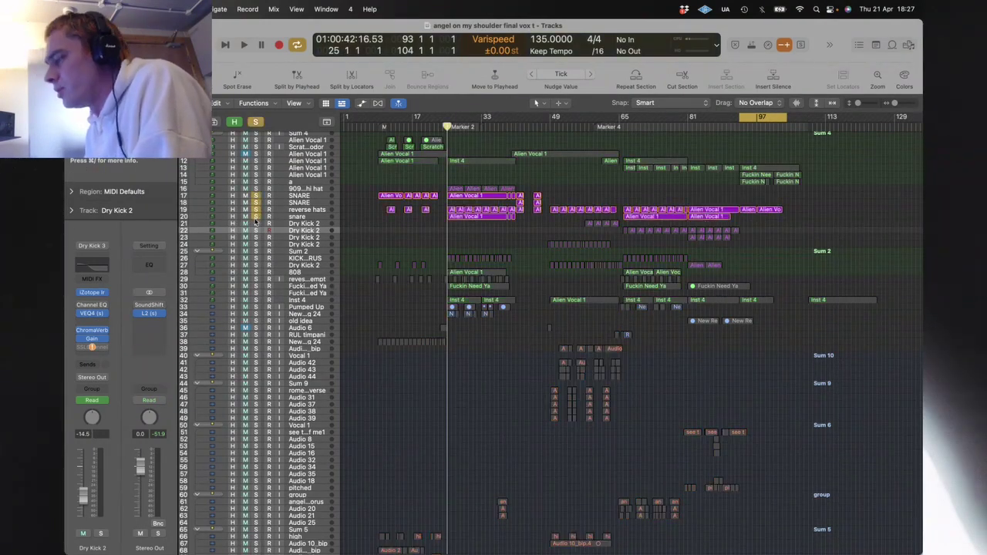
pyautogui.press('space')
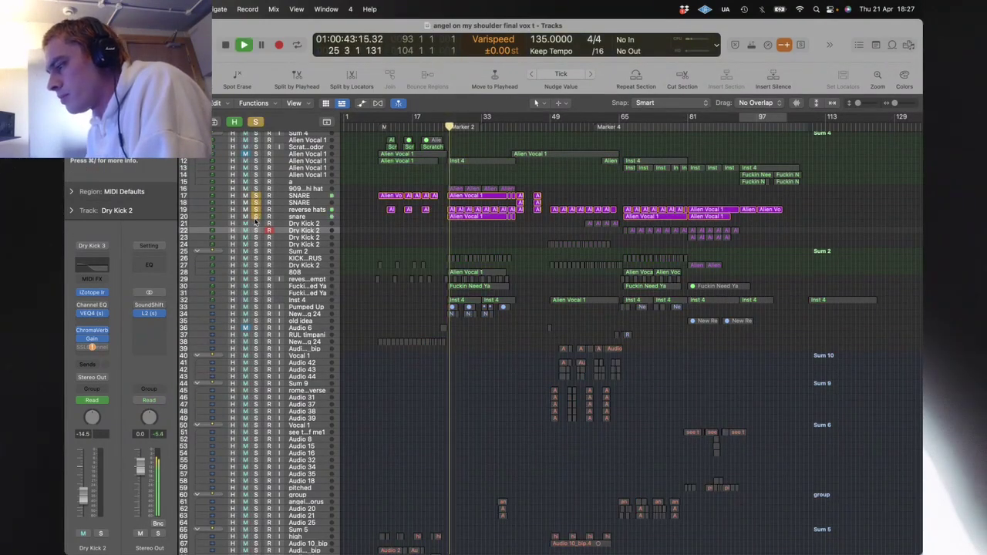
pyautogui.click(256, 224)
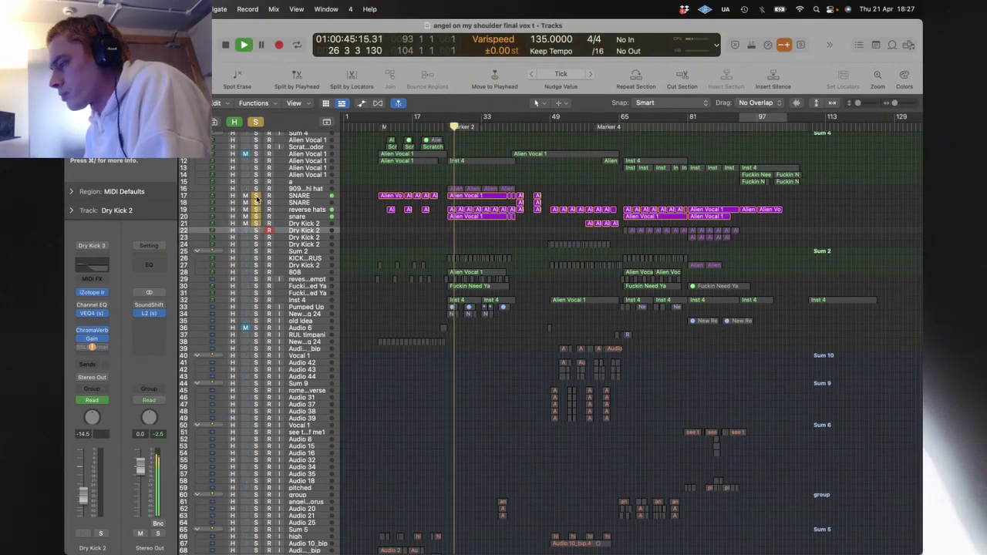
pyautogui.click(257, 189)
pyautogui.press('space')
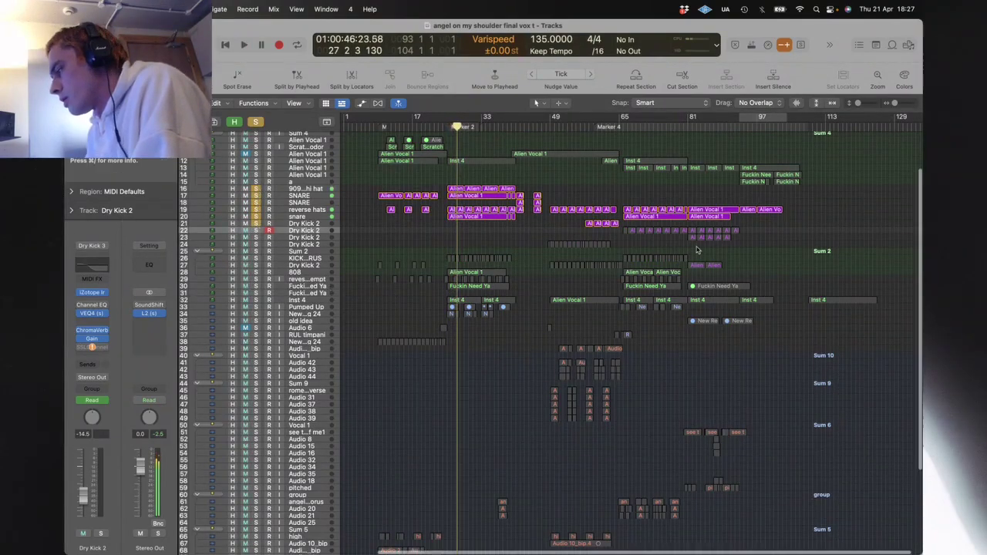
pyautogui.scroll(-5, 847, 279)
pyautogui.moveTo(886, 263); pyautogui.dragTo(711, 156)
pyautogui.press('z')
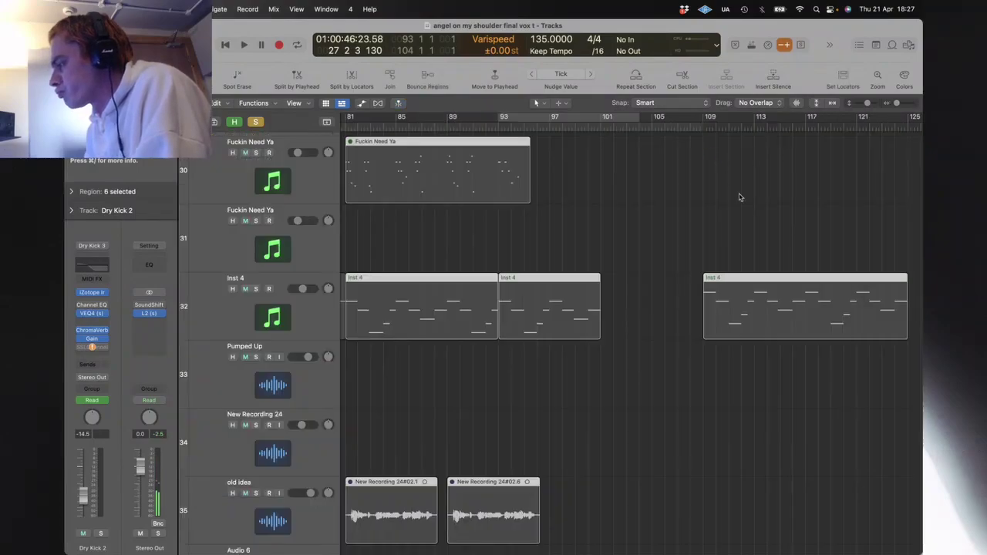
pyautogui.click(719, 152)
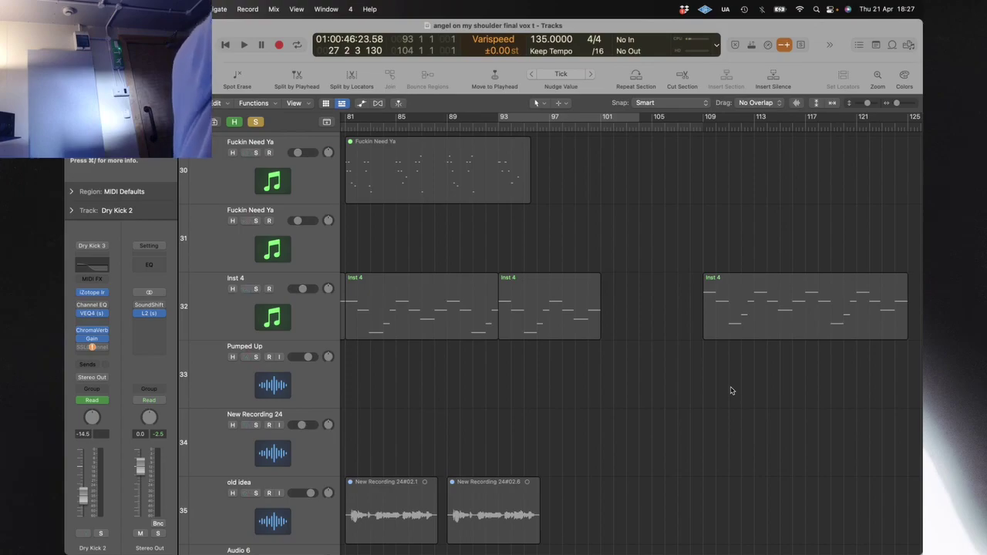
# Step: Switch to the Twitch streaming window and post the chat message "TLM 102"
pyautogui.hotkey('ctrl', 'Up')
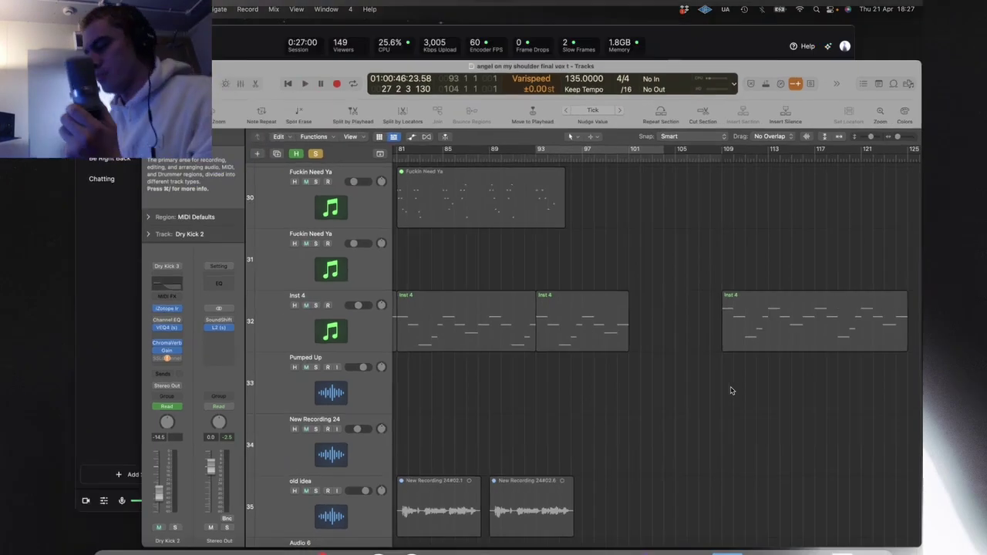
pyautogui.click(465, 250)
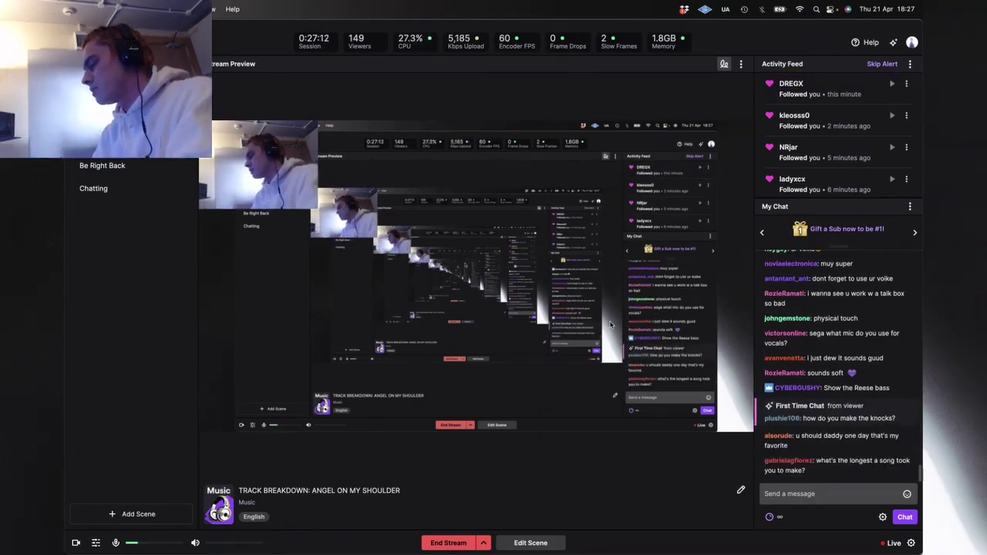
pyautogui.click(827, 491)
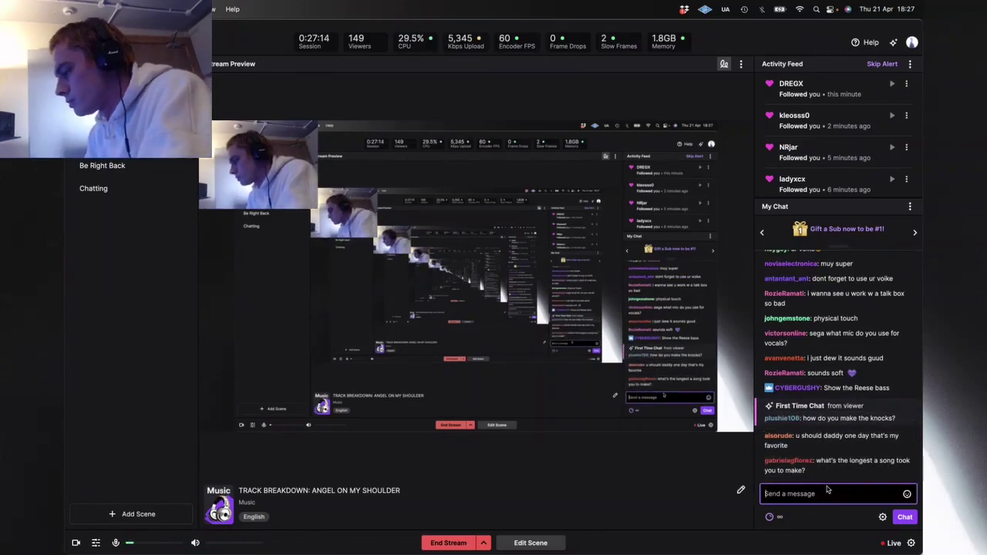
pyautogui.write('NEAMU')
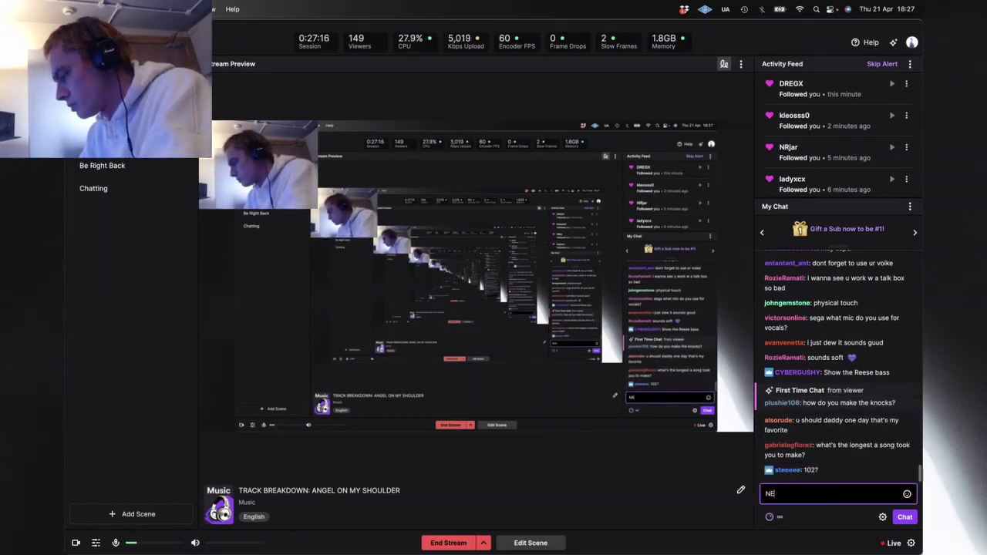
pyautogui.press('BackSpace')
pyautogui.press('BackSpace')
pyautogui.write('TLM 10')
pyautogui.press('Return')
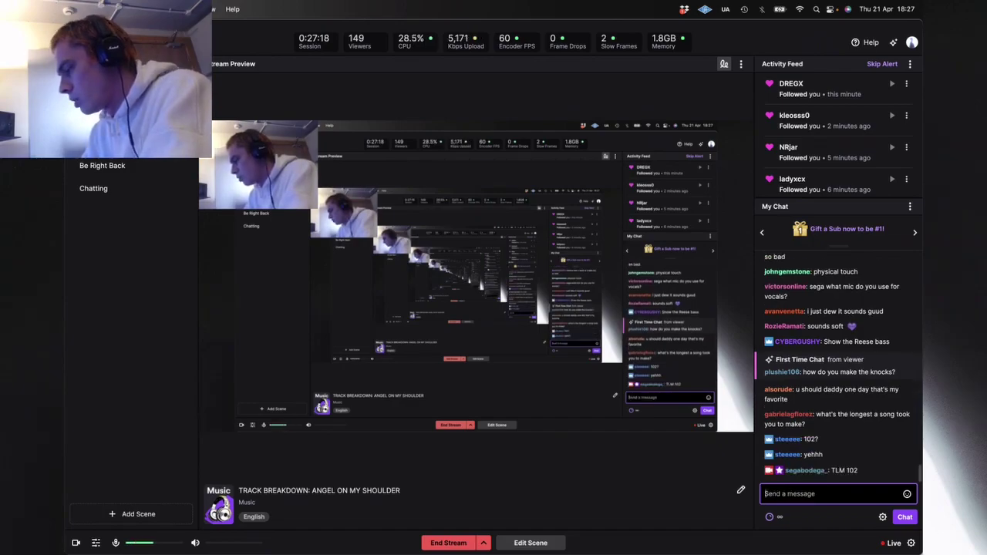
# Step: Switch back to the Logic Pro project and show the whole arrangement
pyautogui.hotkey('ctrl', 'Up')
pyautogui.click(494, 298)
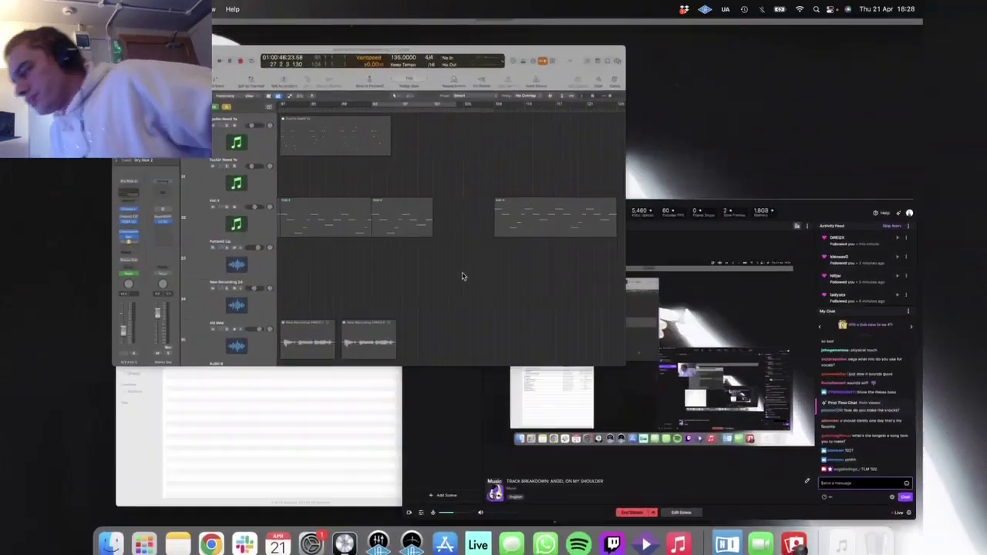
pyautogui.press('z')
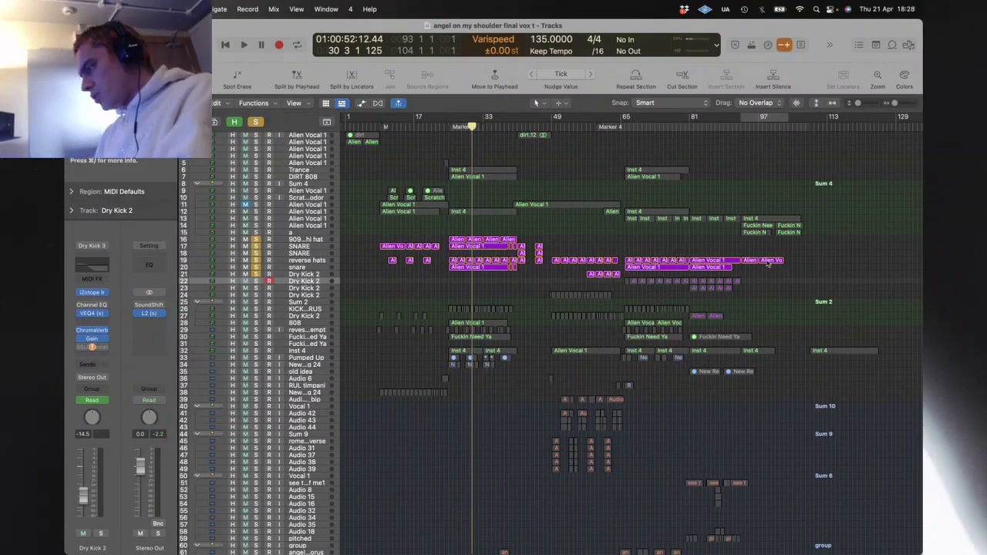
# Step: Enable the cycle range over bars 81–104, solo the Inst 4 track and play it from bar 81
pyautogui.click(694, 118)
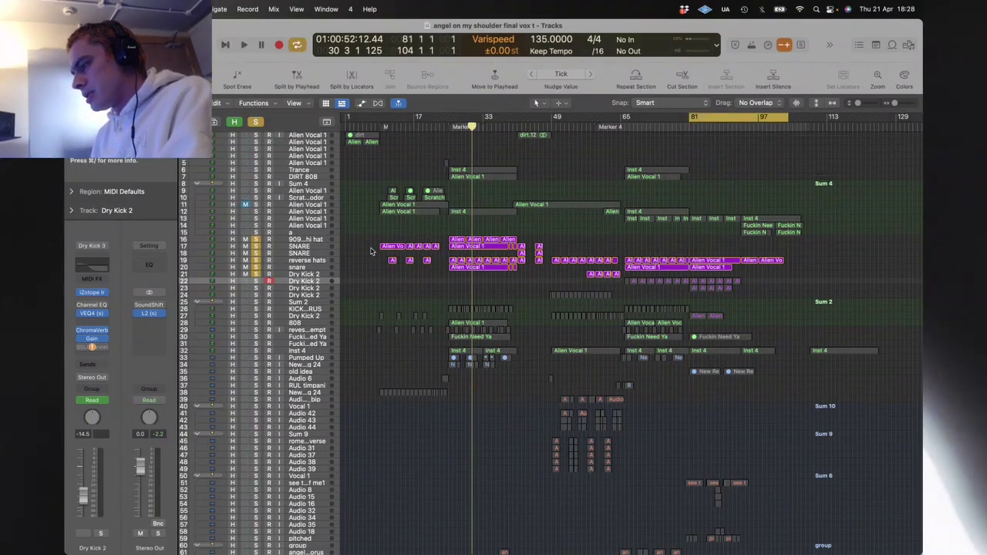
pyautogui.moveTo(373, 234); pyautogui.dragTo(687, 312)
pyautogui.press('z')
pyautogui.click(586, 330)
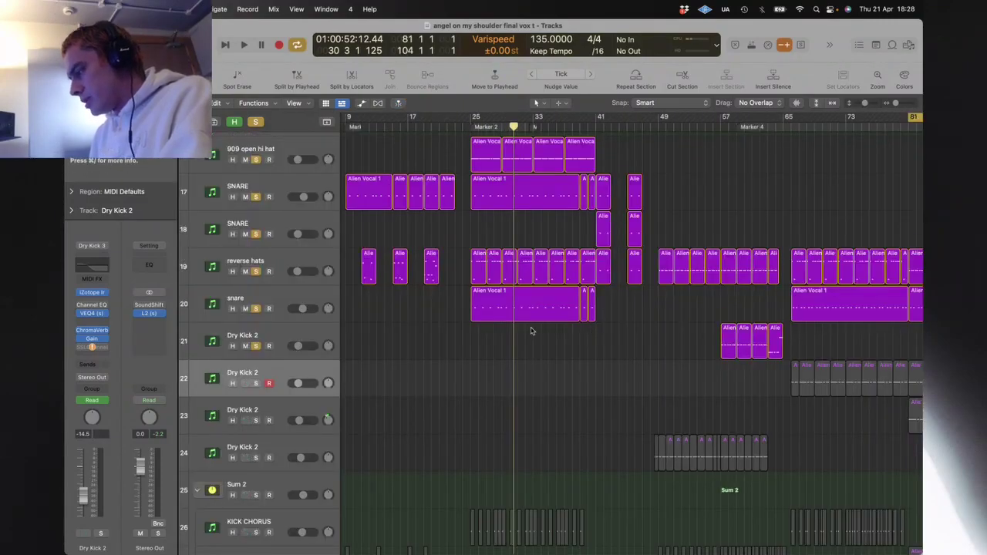
pyautogui.press('z')
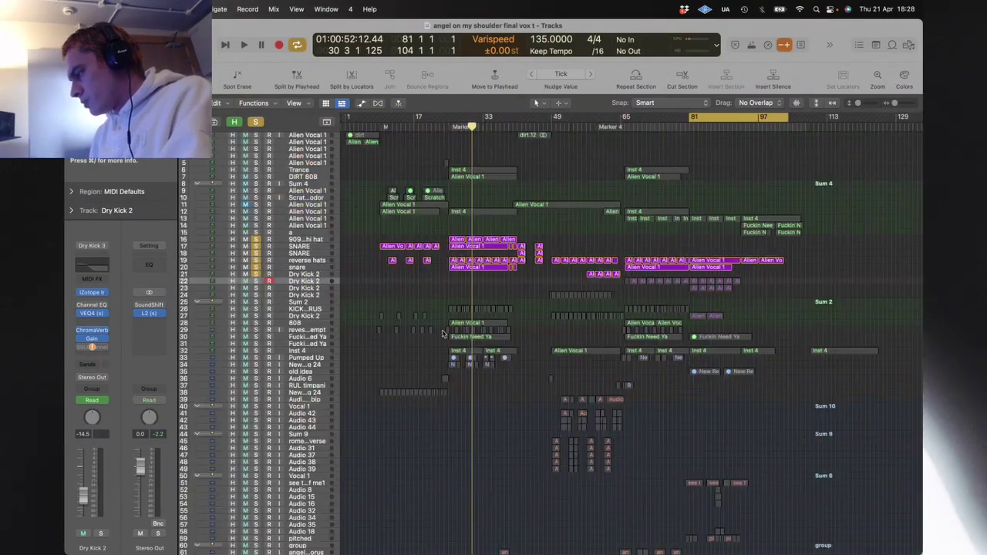
pyautogui.click(304, 351)
pyautogui.press('space')
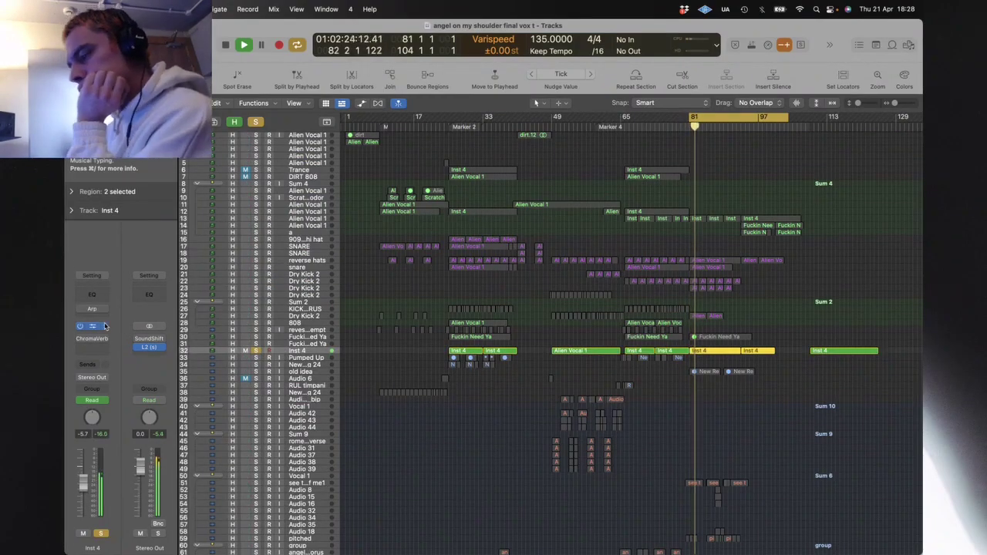
# Step: Open Inst 4's DUNE 3 synth, try a Filter 1 cutoff of 9%, revert with Compare and close the plug-in window
pyautogui.click(92, 326)
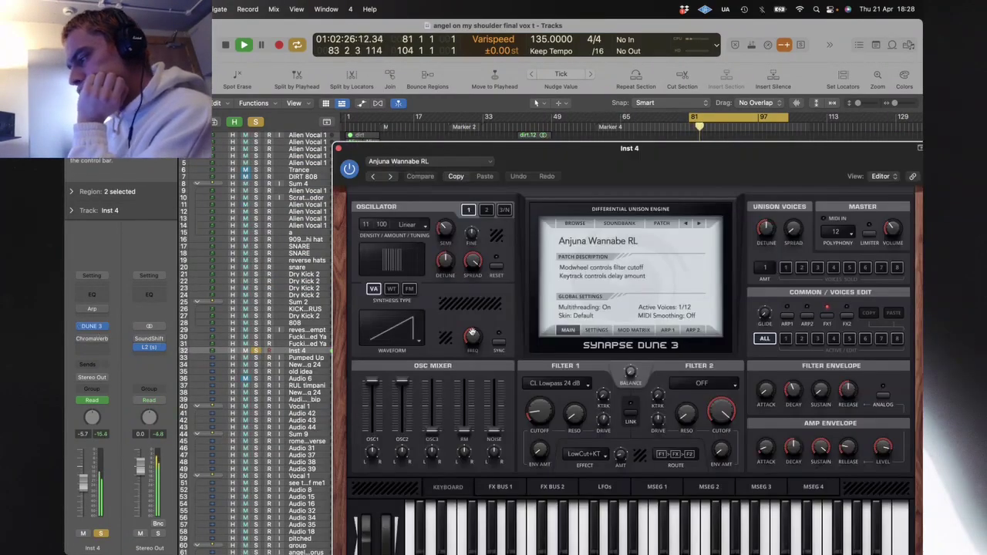
pyautogui.moveTo(545, 405); pyautogui.dragTo(531, 417)
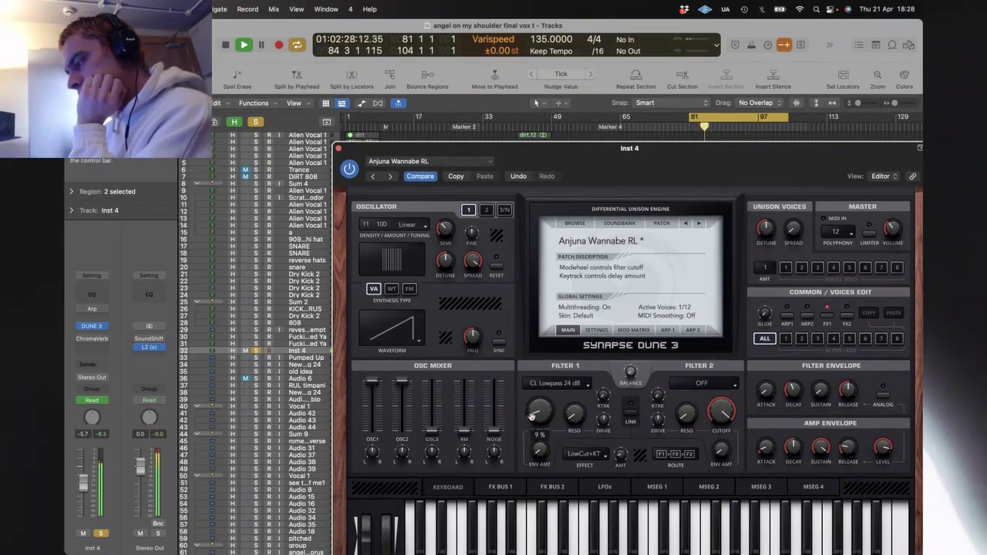
pyautogui.click(420, 177)
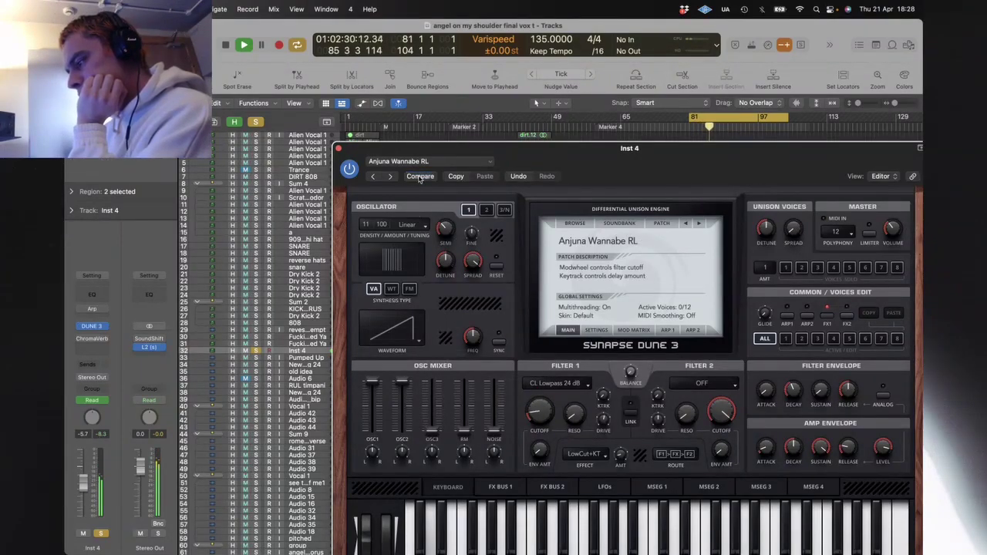
pyautogui.click(338, 148)
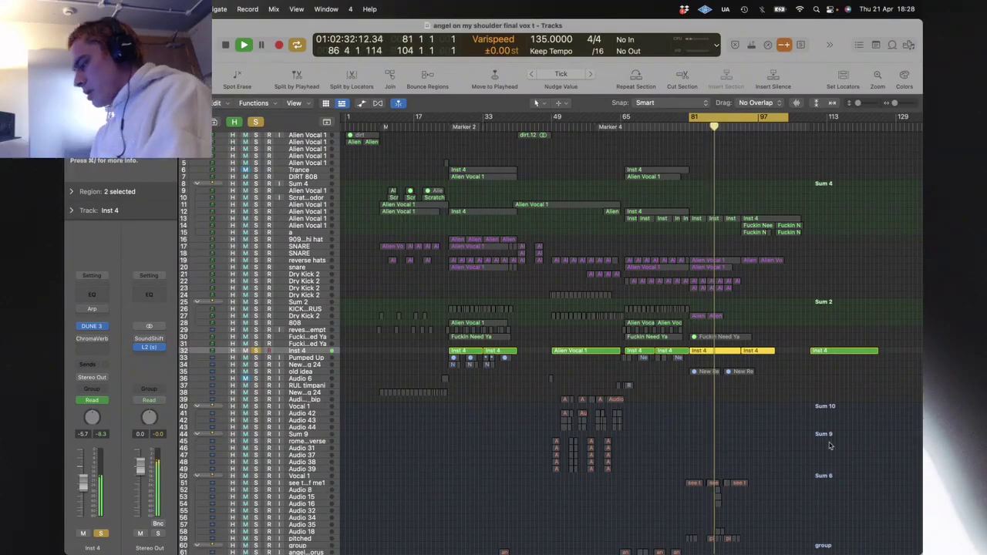
# Step: Stop playback, turn off the cycle range and clear the Inst 4 solo
pyautogui.scroll(-5, 829, 445)
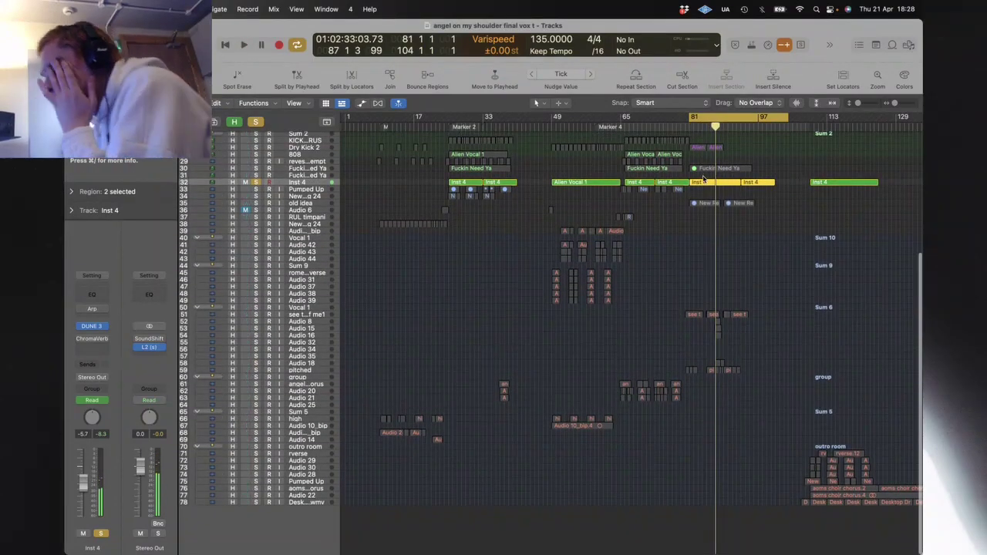
pyautogui.click(715, 125)
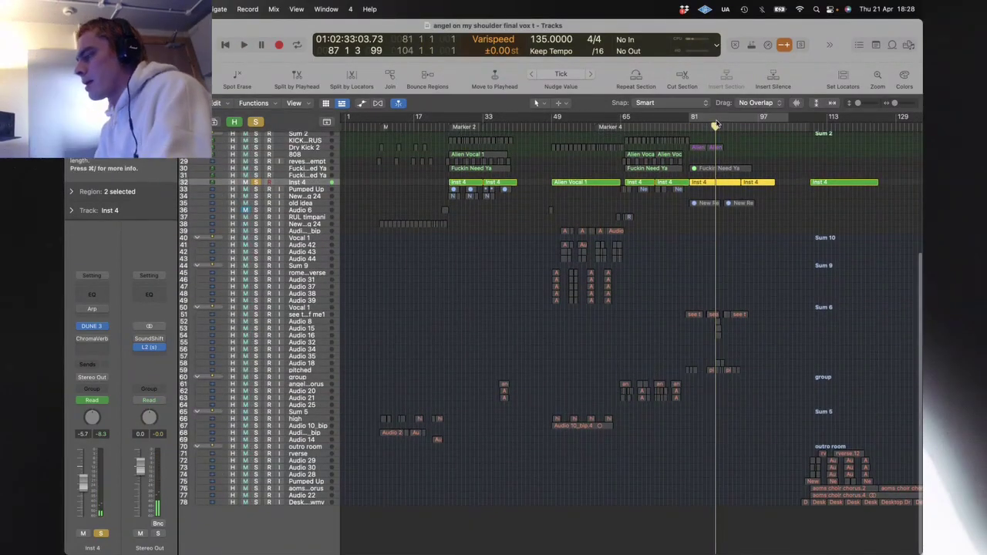
pyautogui.click(256, 182)
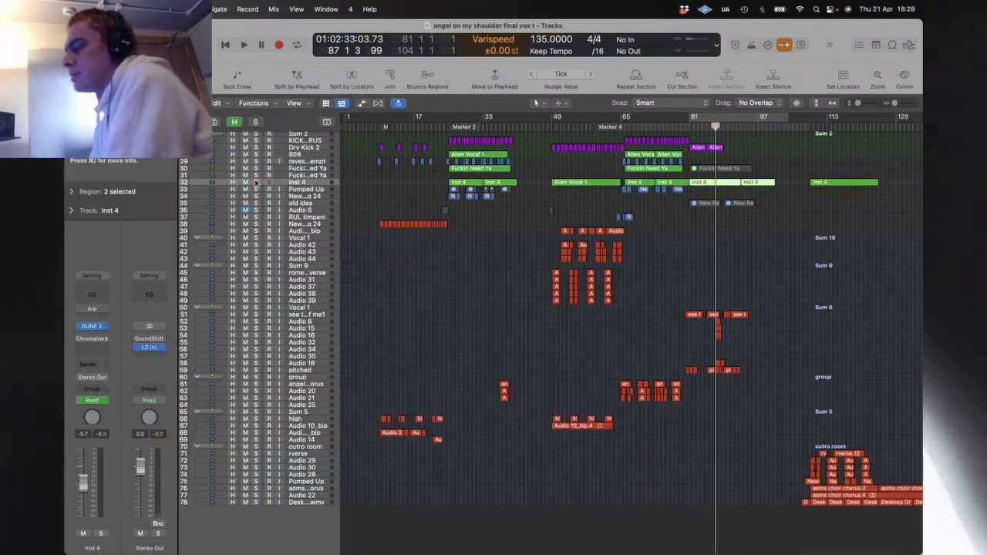
# Step: Switch to the Finder folder angel on my shoulder, preview the angel vox project and open it in Logic Pro
pyautogui.hotkey('ctrl', 'Up')
pyautogui.click(668, 373)
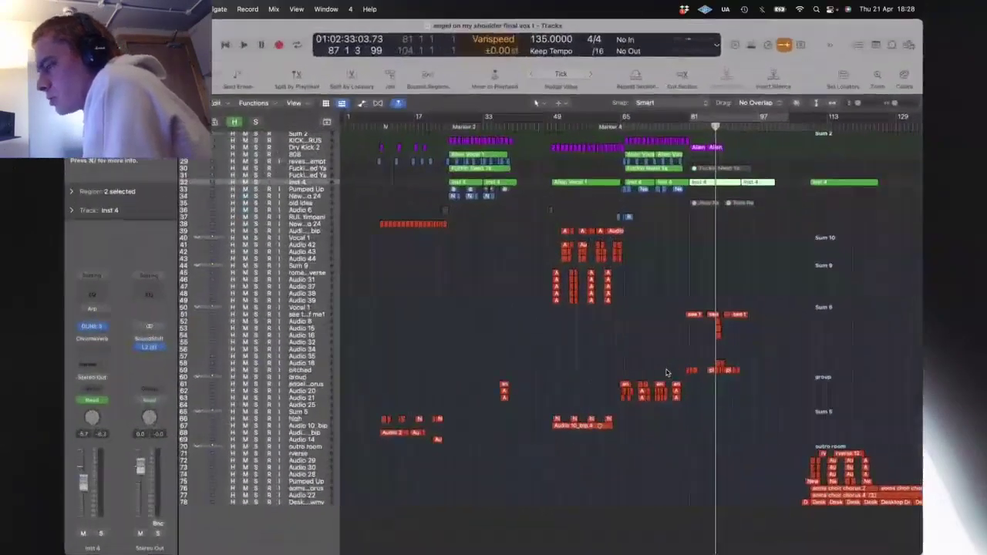
pyautogui.hotkey('ctrl', 'Up')
pyautogui.click(291, 347)
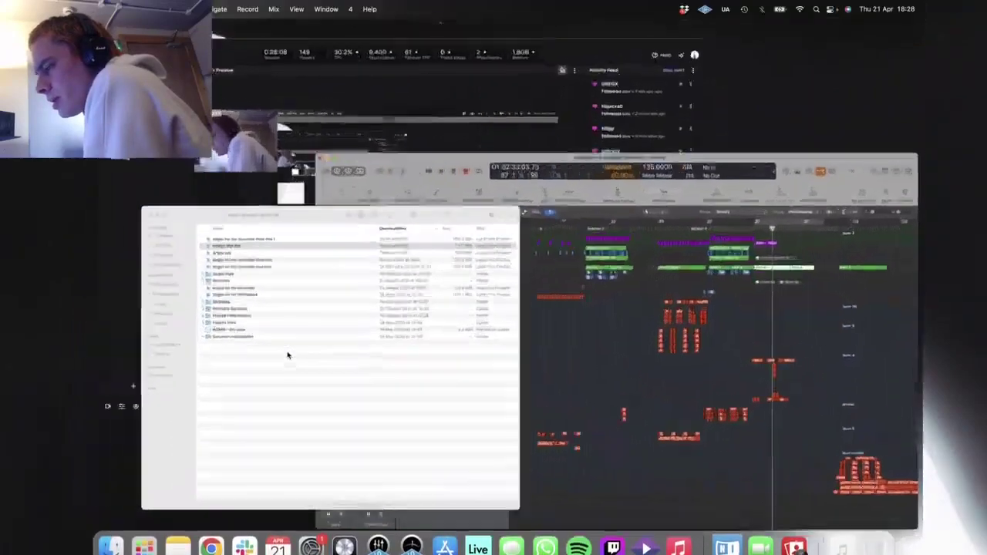
pyautogui.click(344, 154)
pyautogui.press('space')
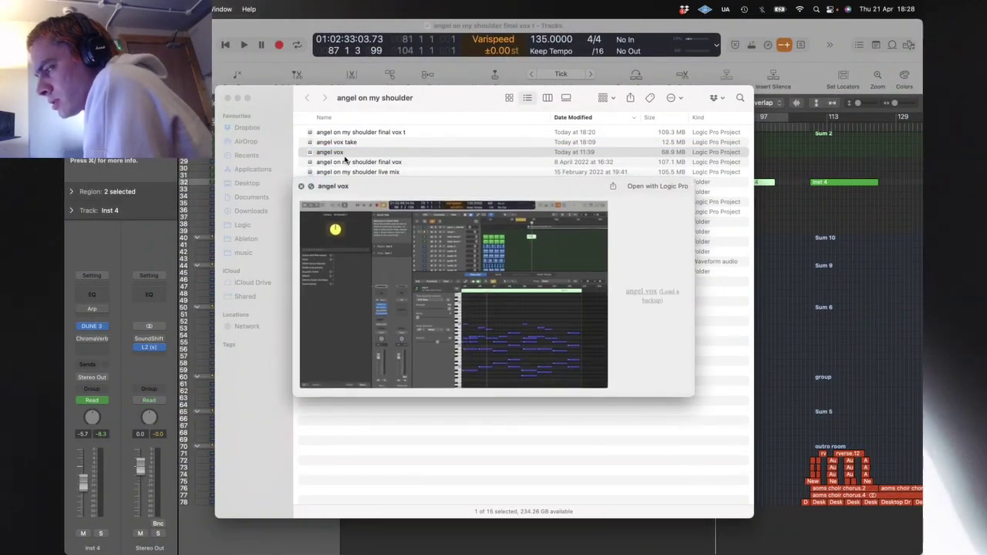
pyautogui.press('space')
pyautogui.doubleClick(346, 154)
pyautogui.press('Return')
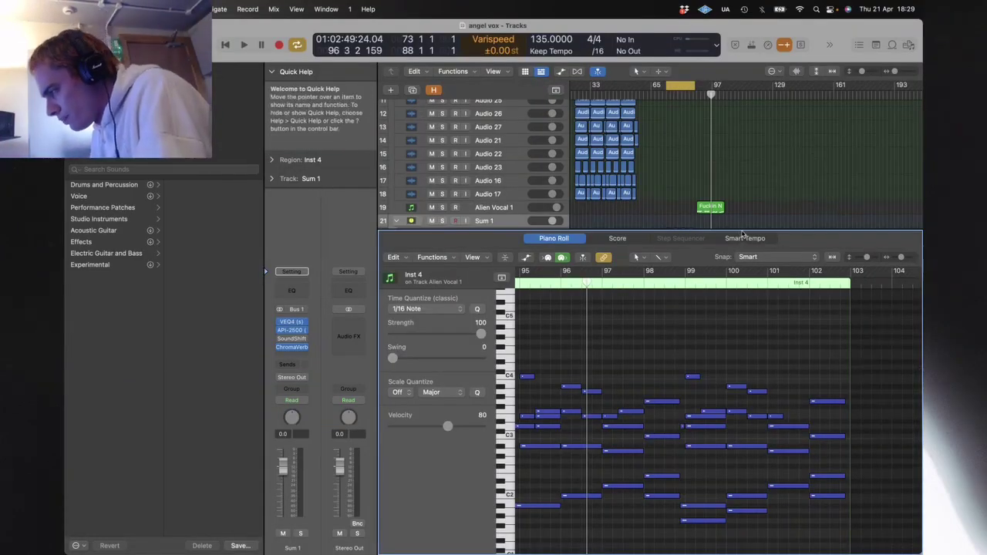
# Step: Hide the Piano Roll, fit the vocal project's regions in the arrangement and select the lone Inst 4 region on track 3
pyautogui.press('p')
pyautogui.press('cmd+a')
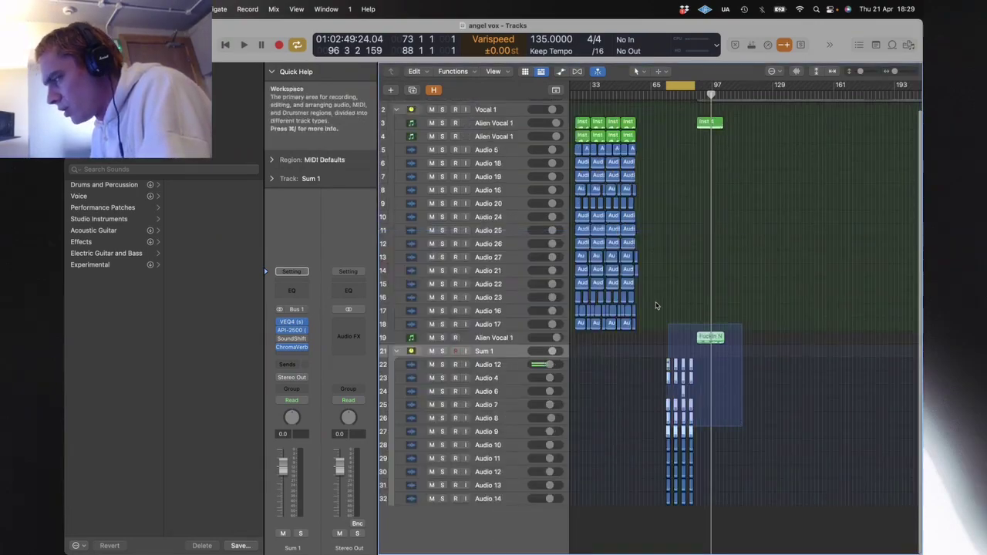
pyautogui.press('z')
pyautogui.click(800, 197)
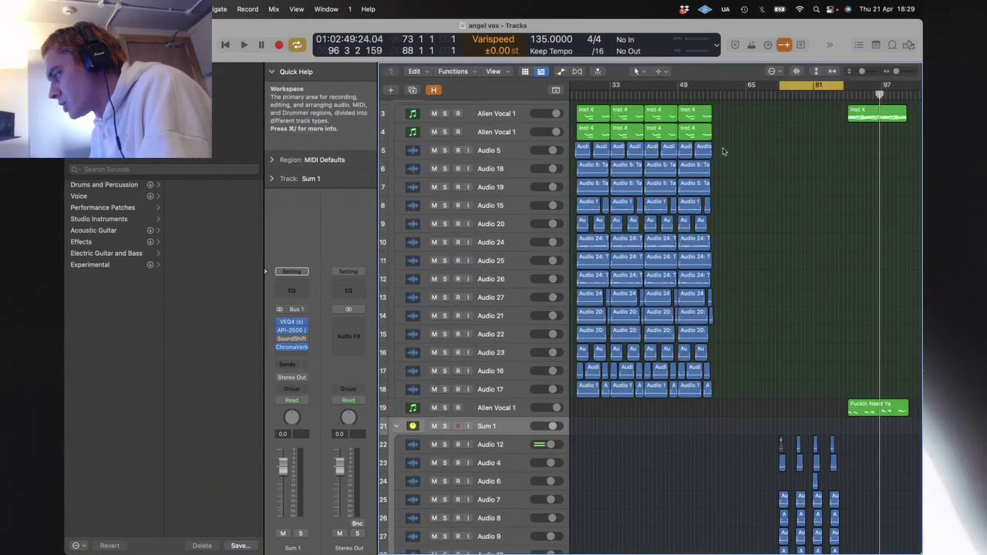
pyautogui.click(879, 112)
pyautogui.press('z')
pyautogui.press('z')
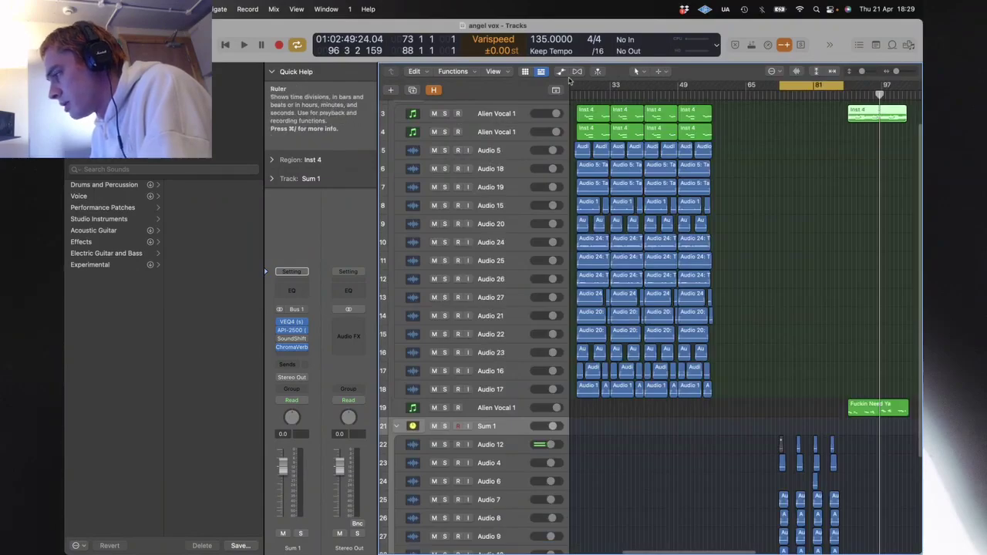
# Step: Set the cycle range from bar 25 to bar 60, solo Audio 18, Audio 19 and Audio 15, and select Audio 15
pyautogui.moveTo(576, 86); pyautogui.dragTo(725, 86)
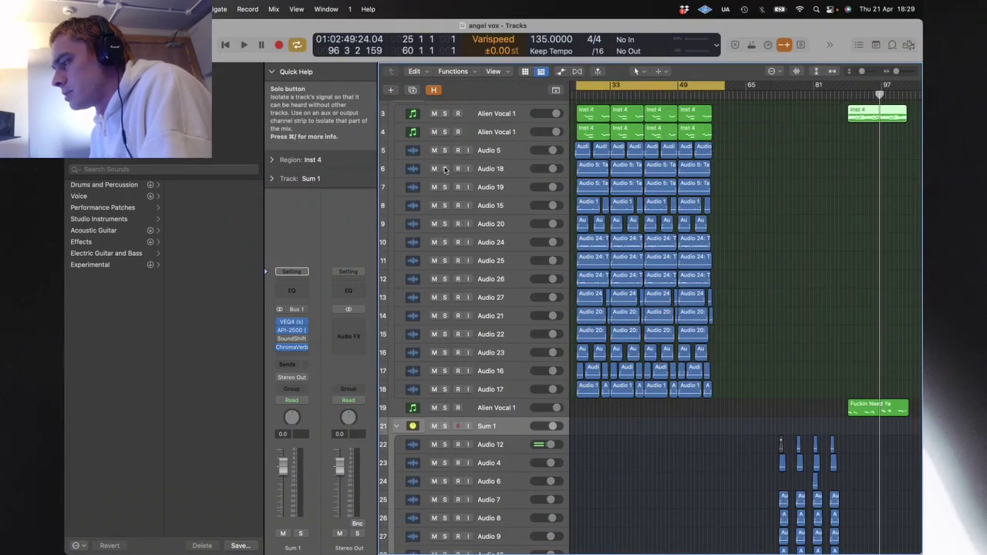
pyautogui.moveTo(444, 168); pyautogui.dragTo(445, 200)
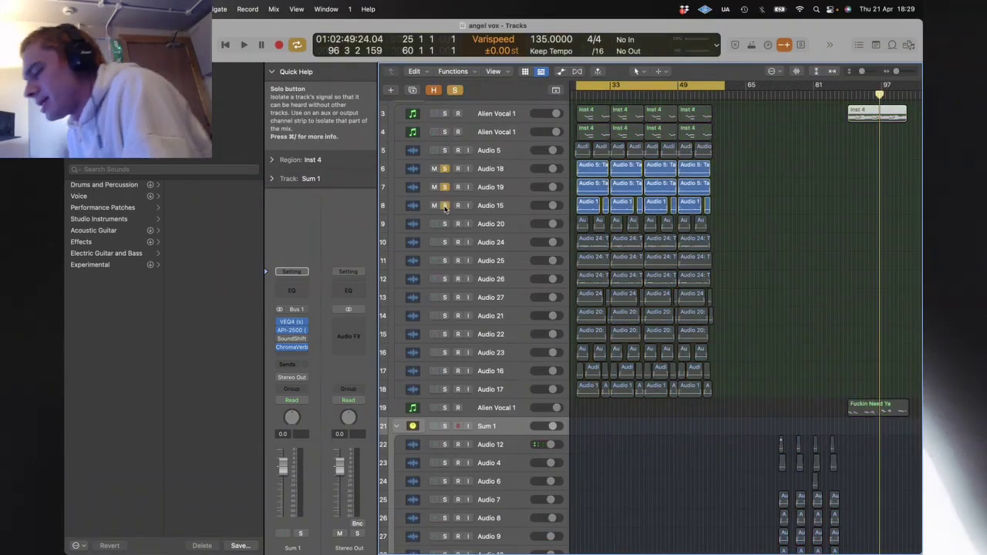
pyautogui.click(518, 203)
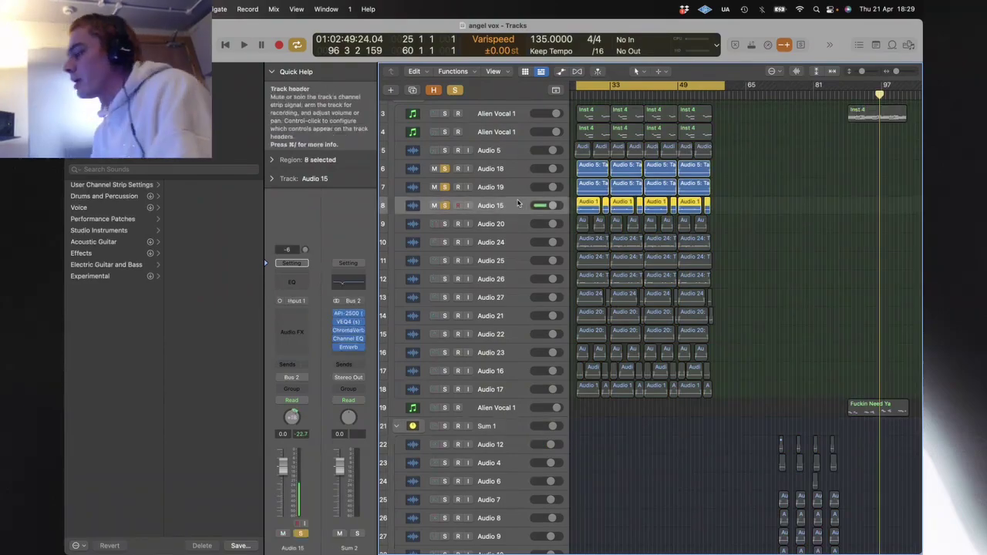
# Step: Zoom in on the regions of tracks 3–18, remove Audio 19 and Audio 15 from the solo and play Audio 18 alone
pyautogui.moveTo(731, 416); pyautogui.dragTo(571, 120)
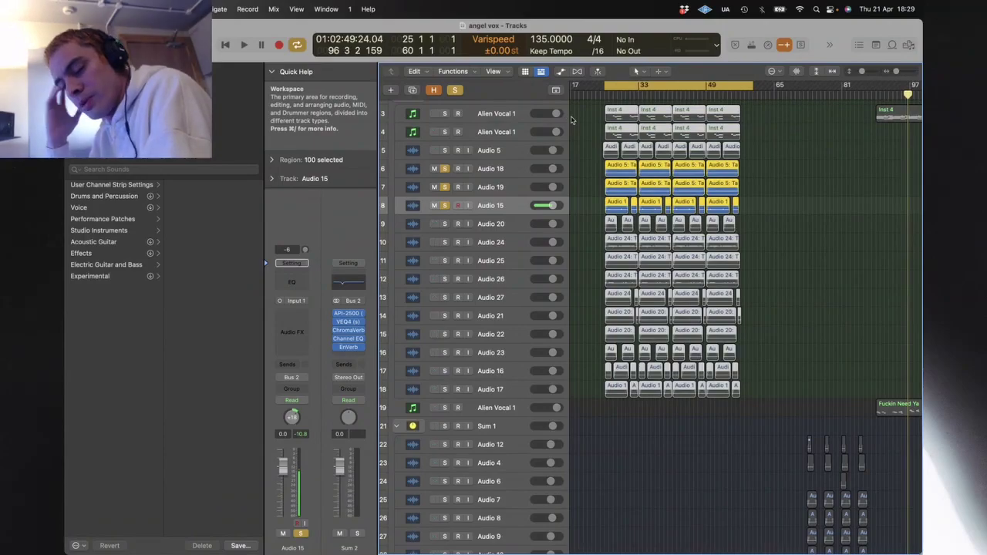
pyautogui.press('z')
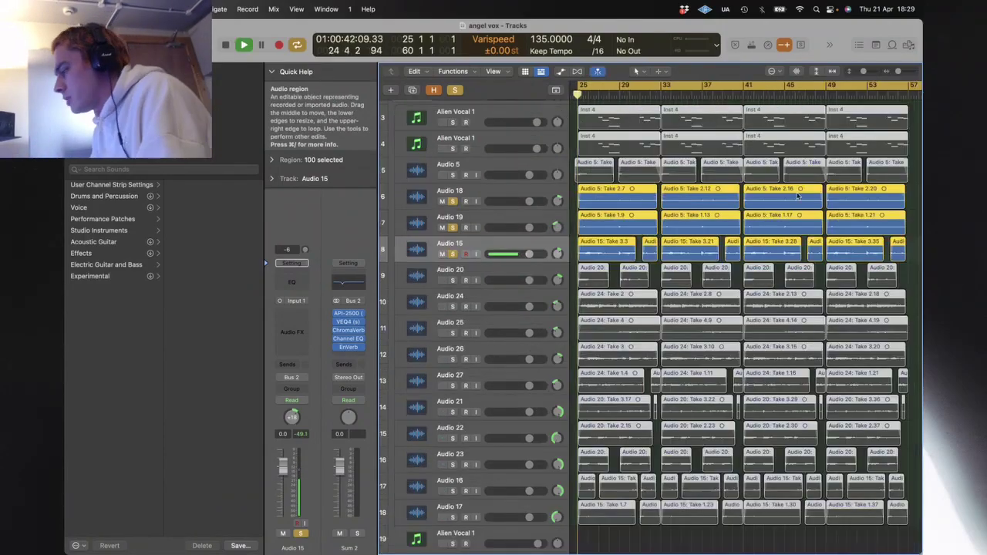
pyautogui.click(454, 228)
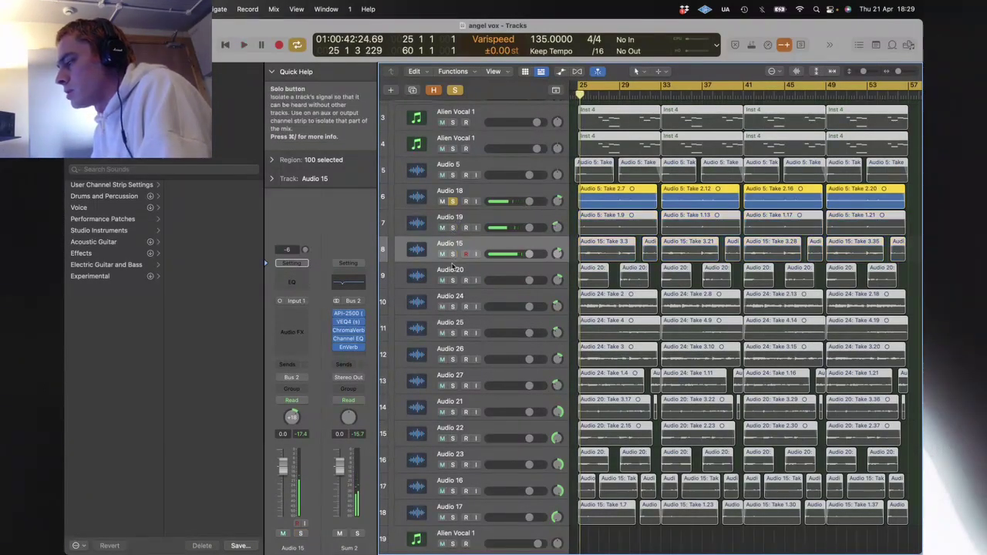
pyautogui.press('space')
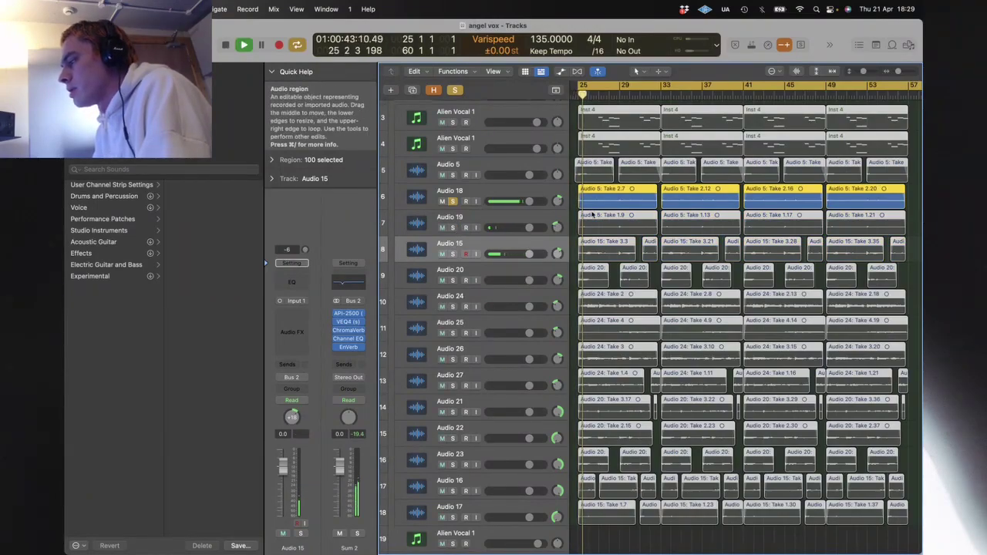
pyautogui.click(917, 247)
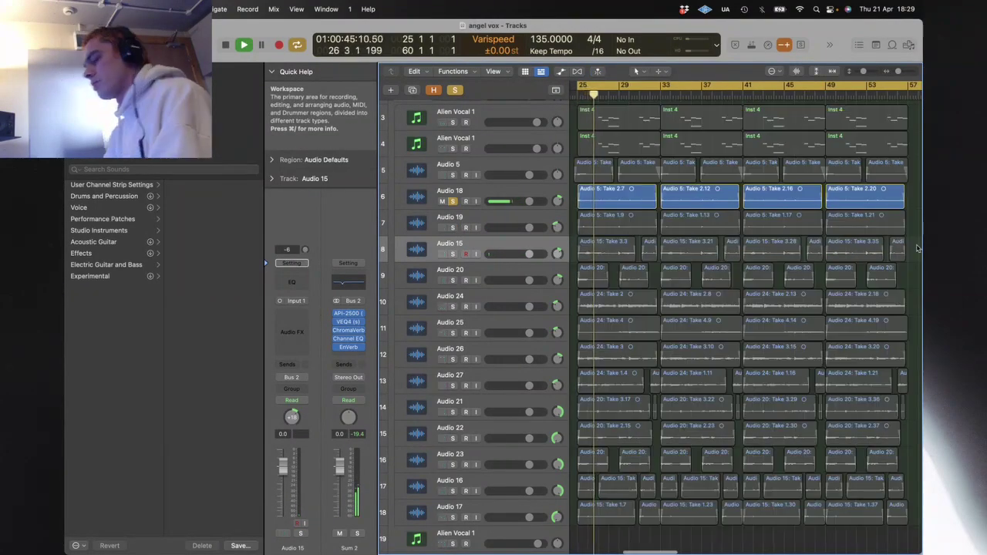
# Step: Add Audio 19 to the soloed Audio 18 and select the Audio 19 track
pyautogui.press('z')
pyautogui.moveTo(651, 337); pyautogui.dragTo(570, 132)
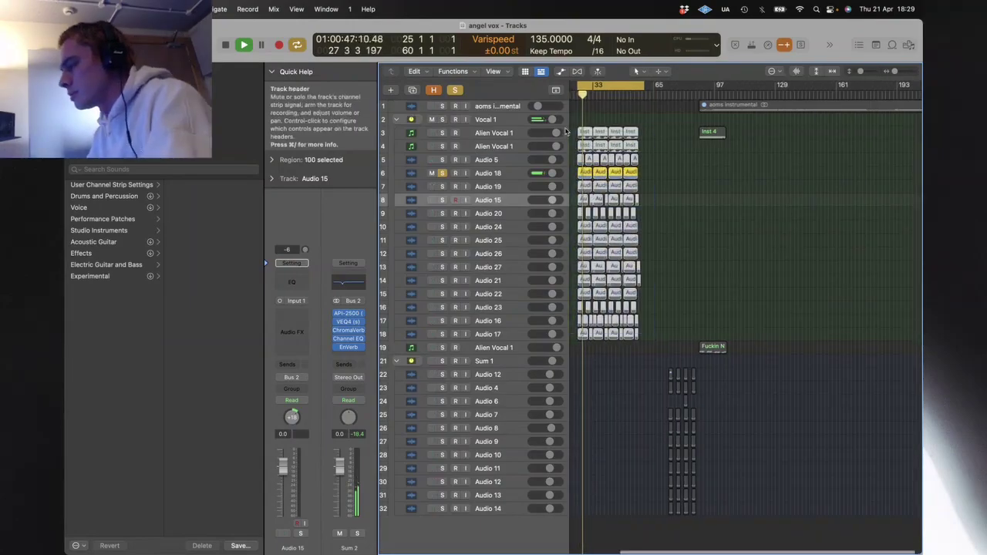
pyautogui.press('z')
pyautogui.click(453, 227)
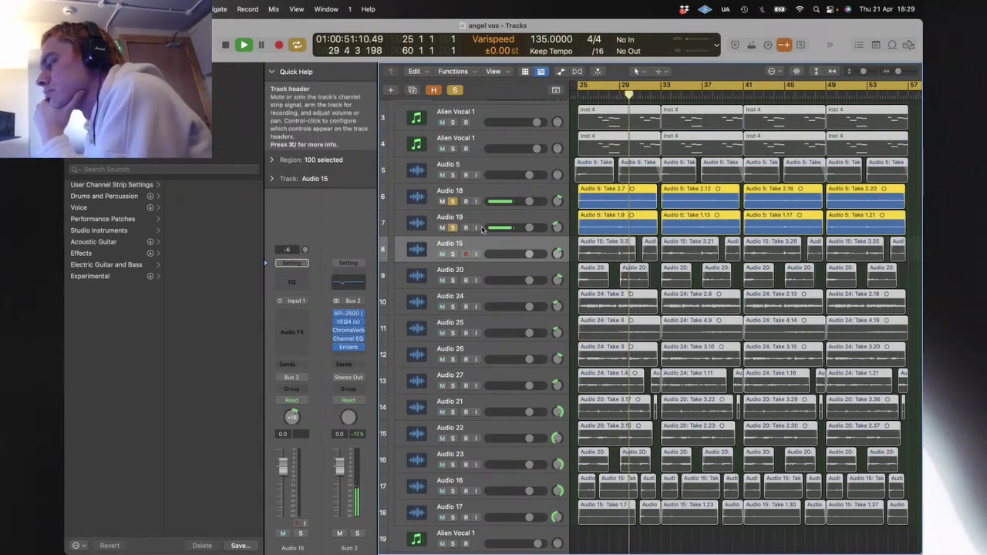
pyautogui.click(484, 220)
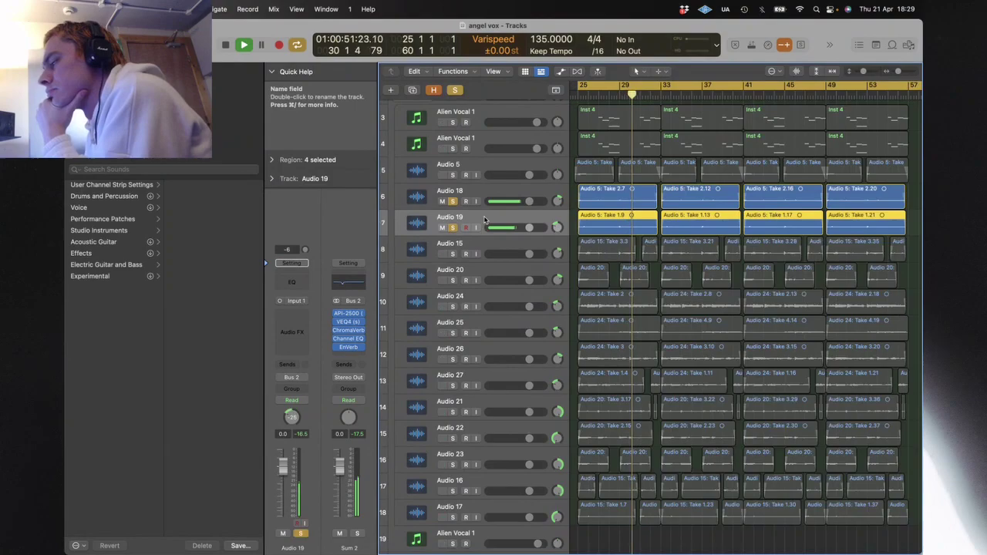
# Step: Layer Audio 5, Audio 15, Audio 20, Audio 26, Audio 25 and Audio 27 into the solo one after another during playback
pyautogui.click(453, 175)
pyautogui.click(453, 254)
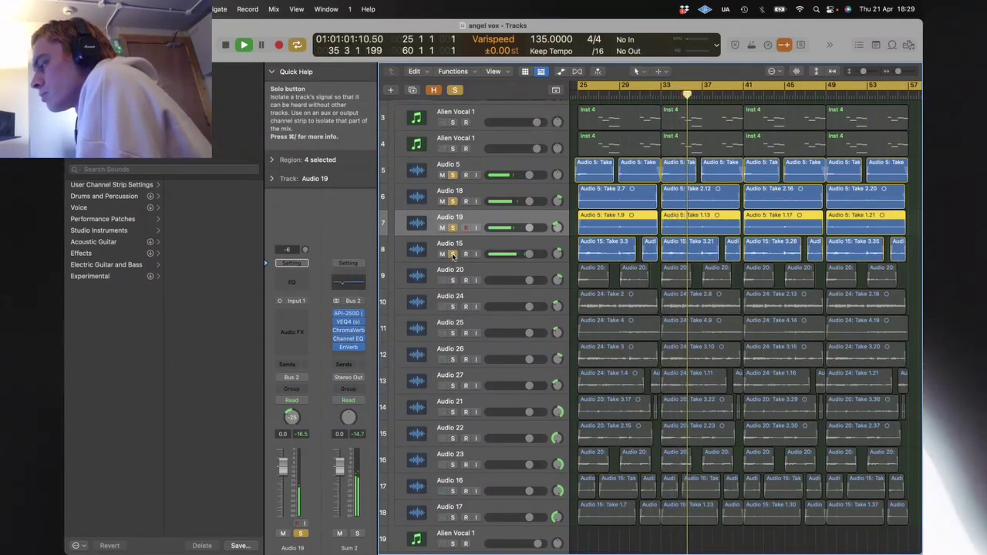
pyautogui.click(453, 280)
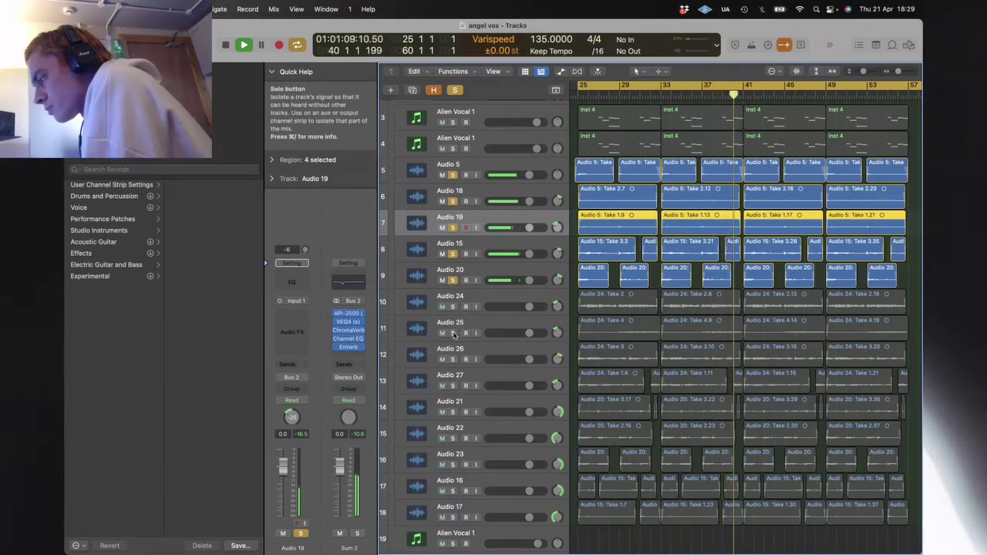
pyautogui.click(453, 359)
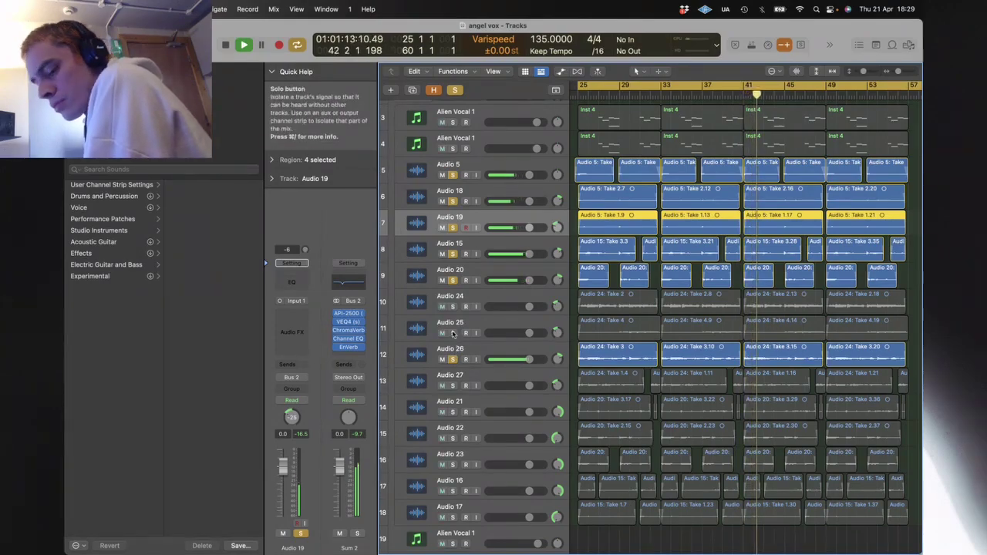
pyautogui.click(452, 333)
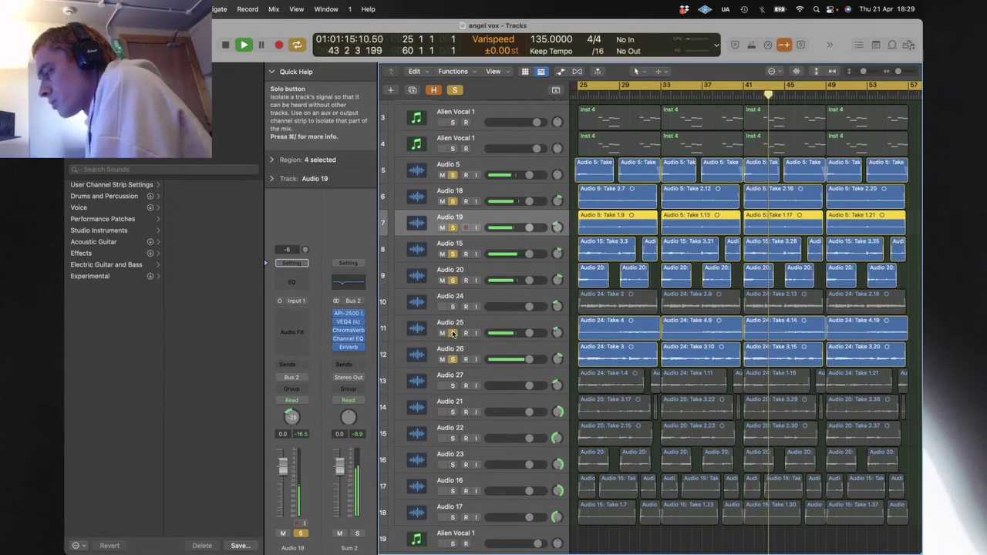
pyautogui.scroll(-1, 453, 354)
pyautogui.click(452, 372)
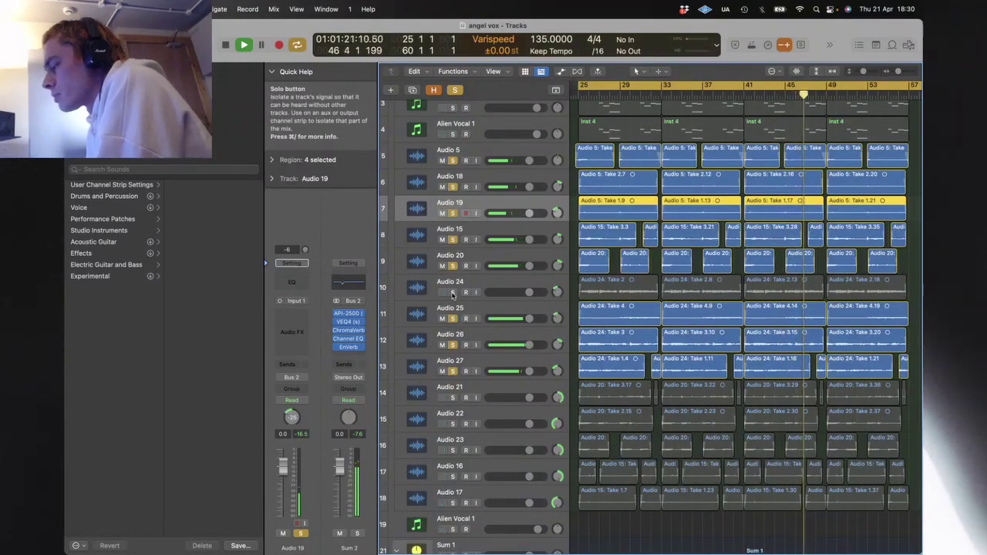
# Step: Add the remaining harmony tracks Audio 16, Audio 23, Audio 24, Audio 21, Audio 22 and Audio 17 to the solo
pyautogui.click(453, 476)
pyautogui.click(453, 451)
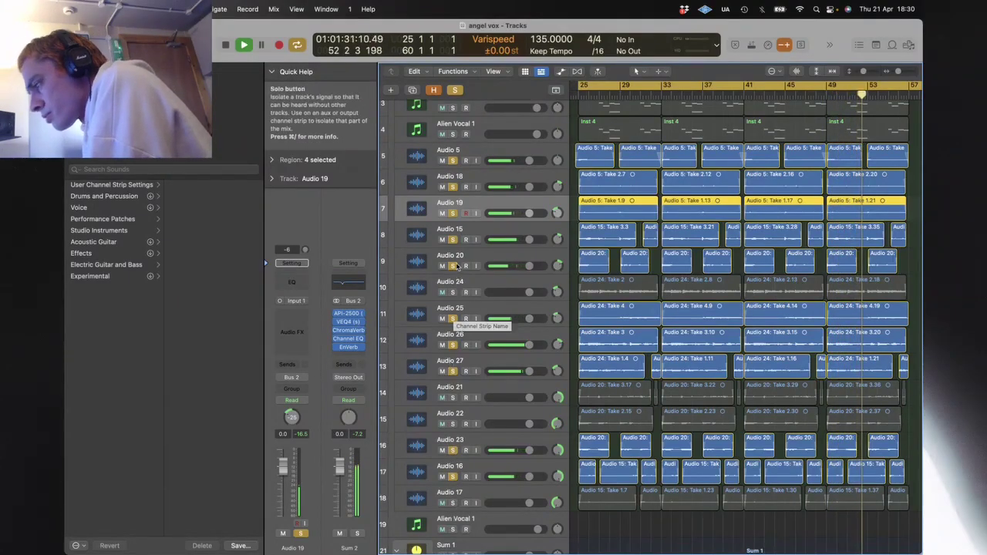
pyautogui.click(453, 292)
pyautogui.click(453, 397)
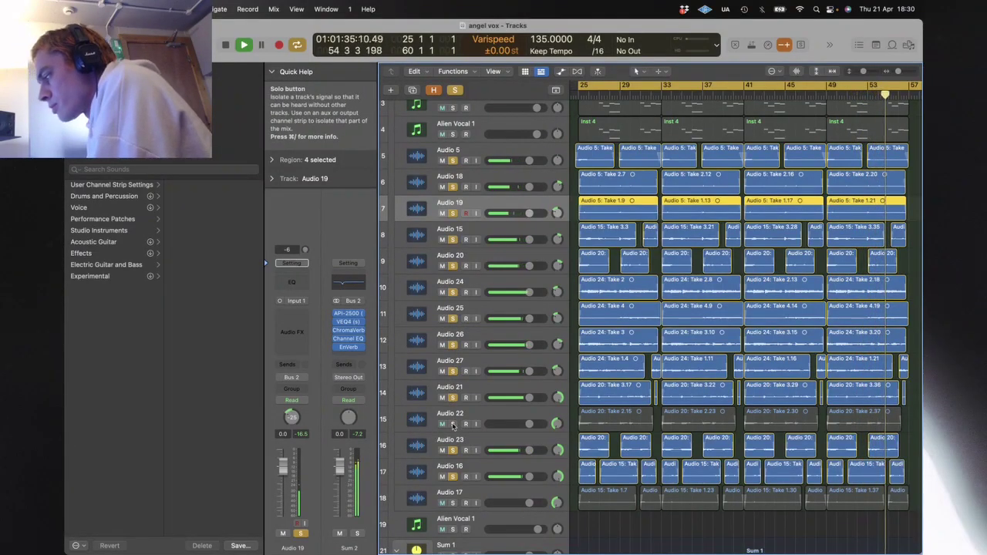
pyautogui.click(452, 423)
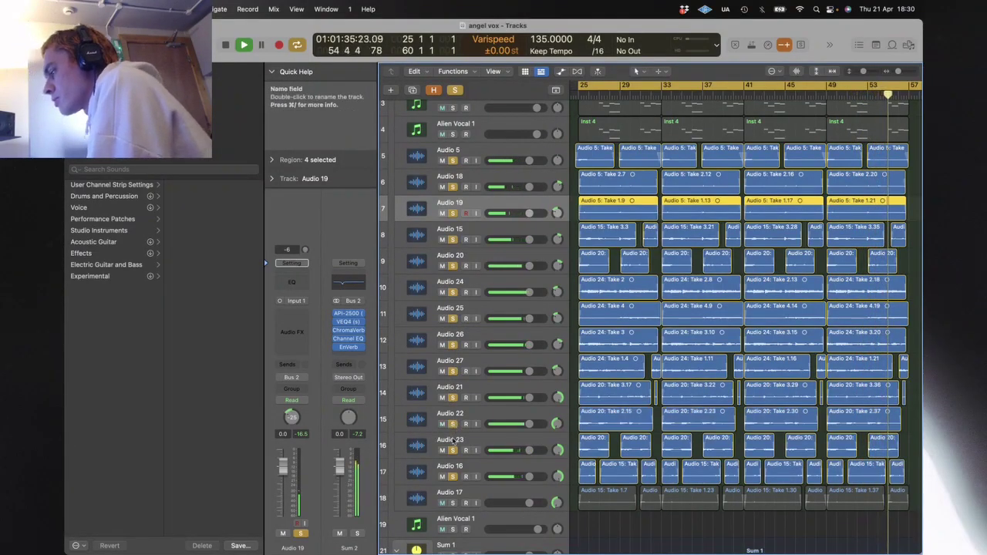
pyautogui.click(452, 503)
# Step: Solo both Alien Vocal 1 tracks, 3 and 4, along with the vocal stack
pyautogui.scroll(3, 452, 501)
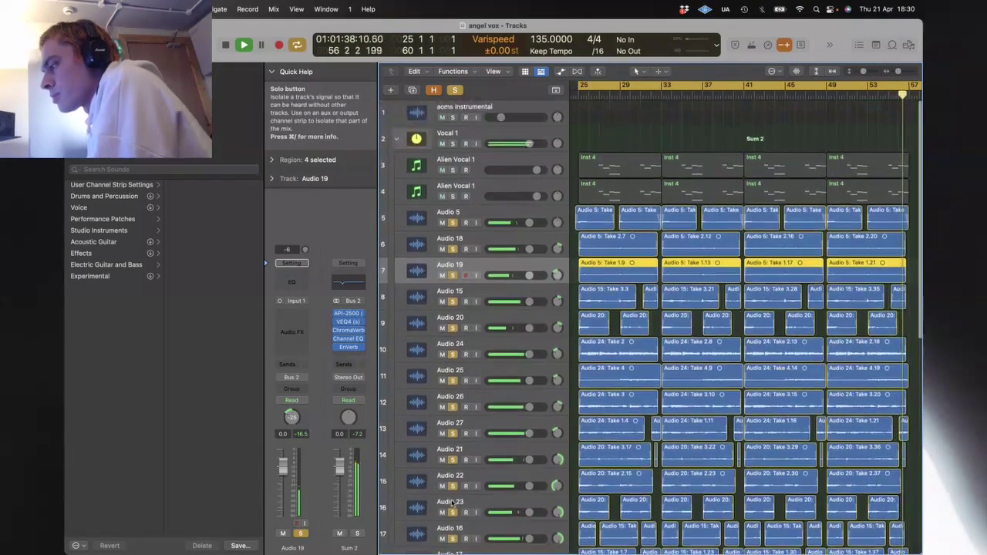
pyautogui.click(453, 170)
pyautogui.click(453, 196)
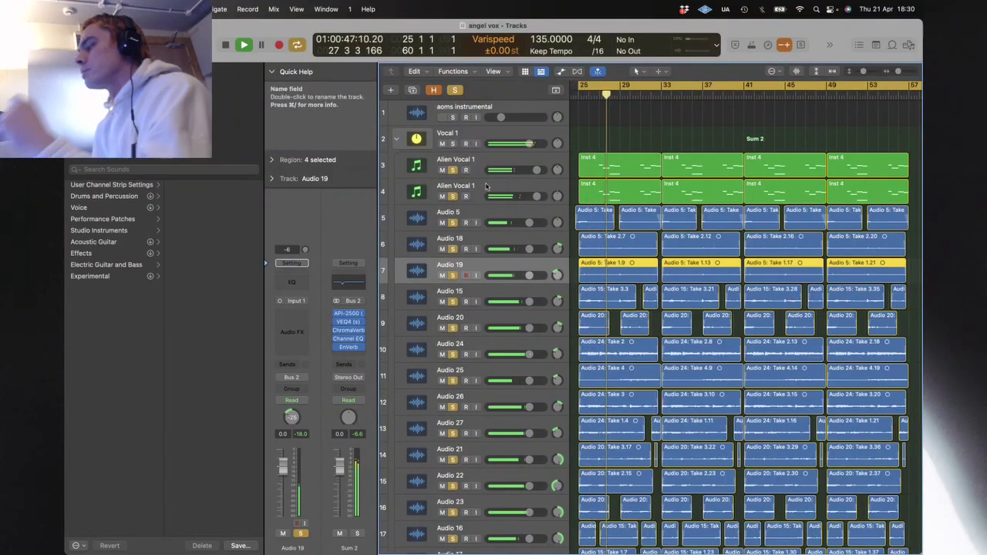
# Step: Stop playback and set the cycle range from bar 73 to bar 81 over the Sum 1 vocals
pyautogui.click(685, 125)
pyautogui.press('z')
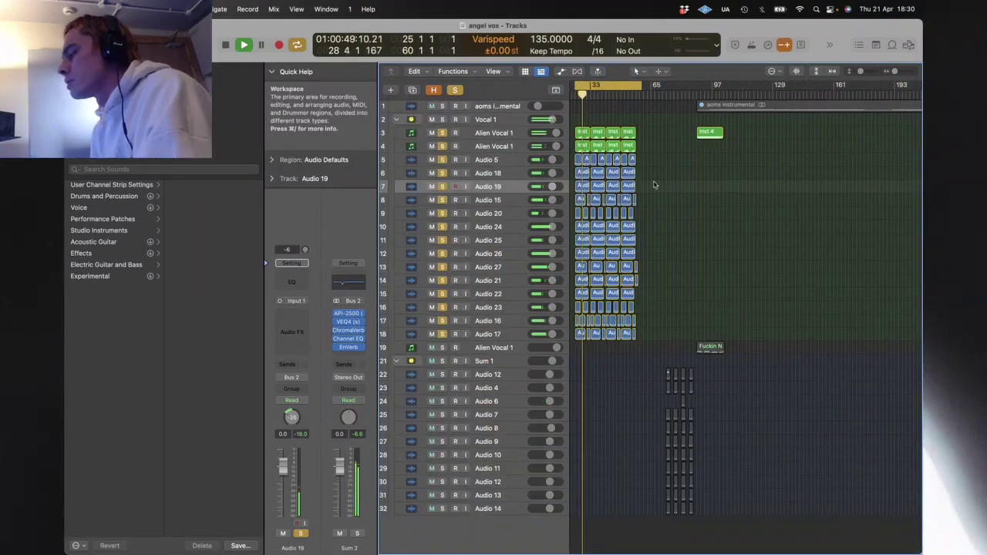
pyautogui.moveTo(894, 71); pyautogui.dragTo(897, 71)
pyautogui.hscroll(1, 777, 152)
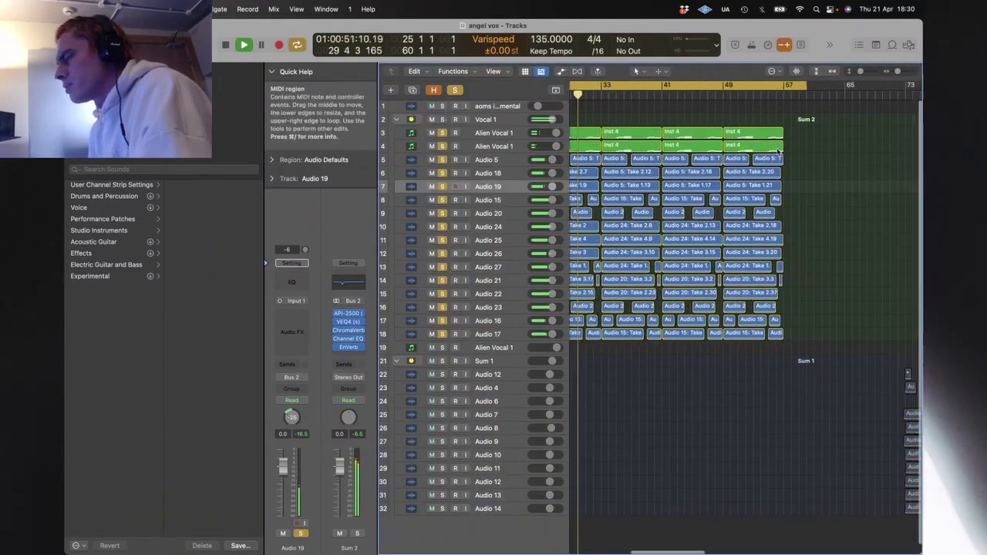
pyautogui.press('space')
pyautogui.hscroll(3, 855, 93)
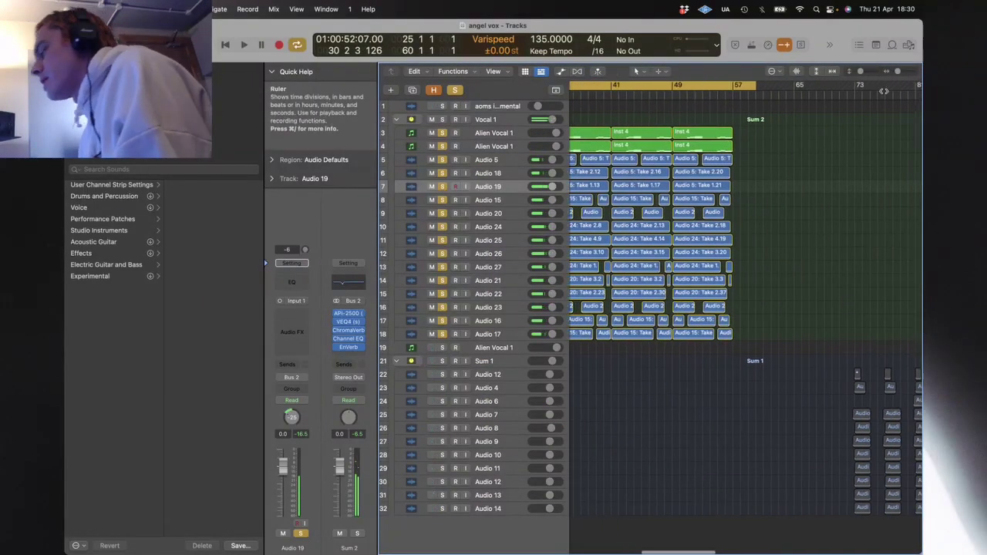
pyautogui.moveTo(846, 86); pyautogui.dragTo(906, 86)
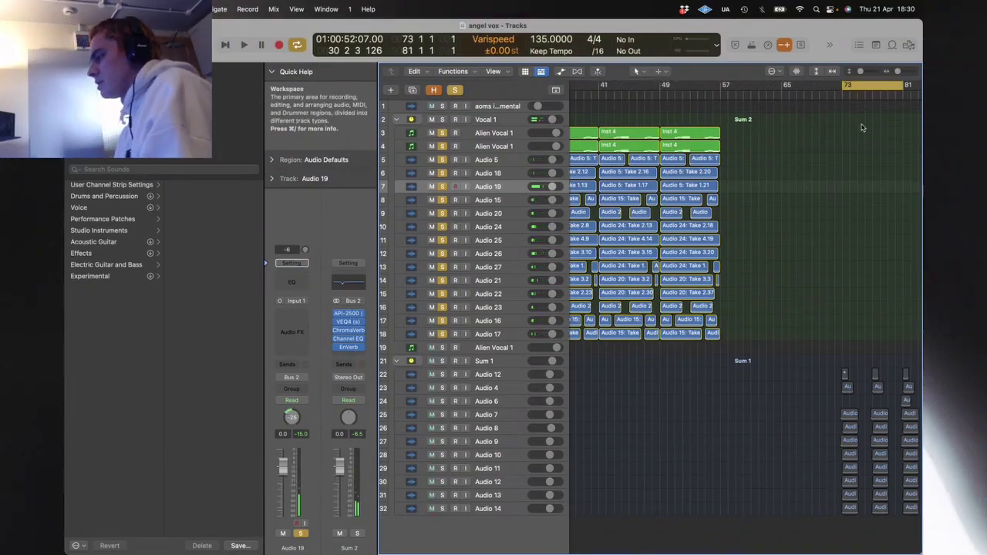
# Step: Zoom in on the regions of tracks 22–32 and play Audio 7 soloed on its own
pyautogui.moveTo(812, 323); pyautogui.dragTo(897, 542)
pyautogui.press('z')
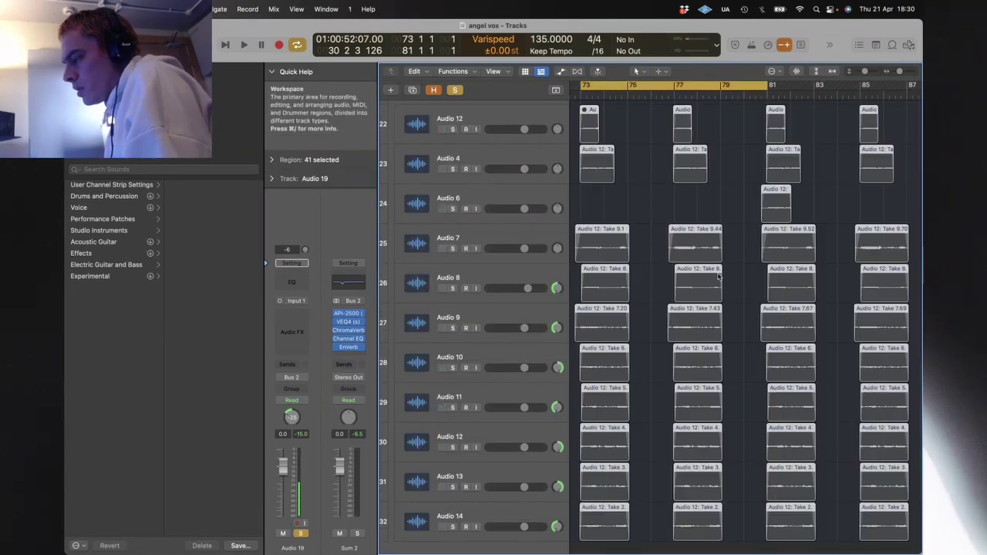
pyautogui.press('space')
pyautogui.click(454, 248)
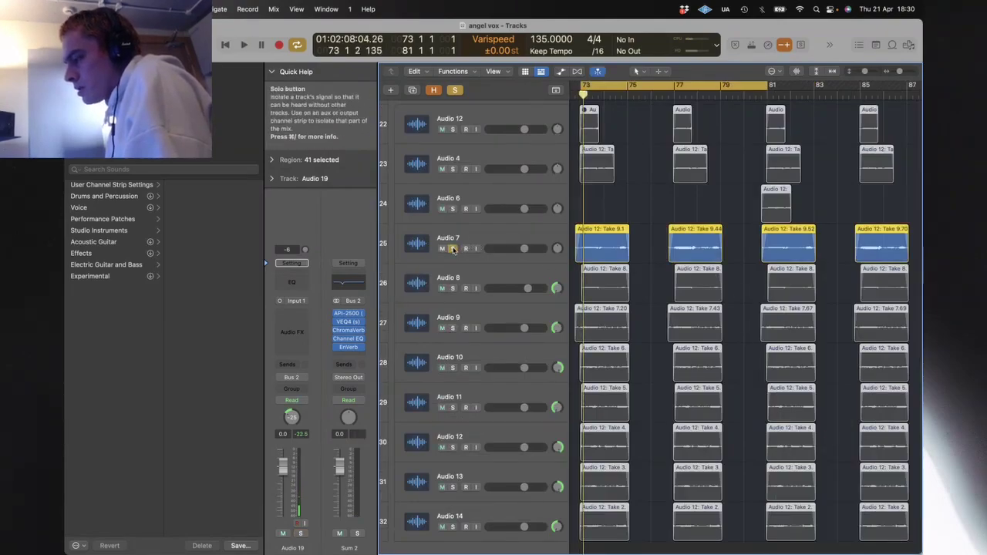
pyautogui.press('space')
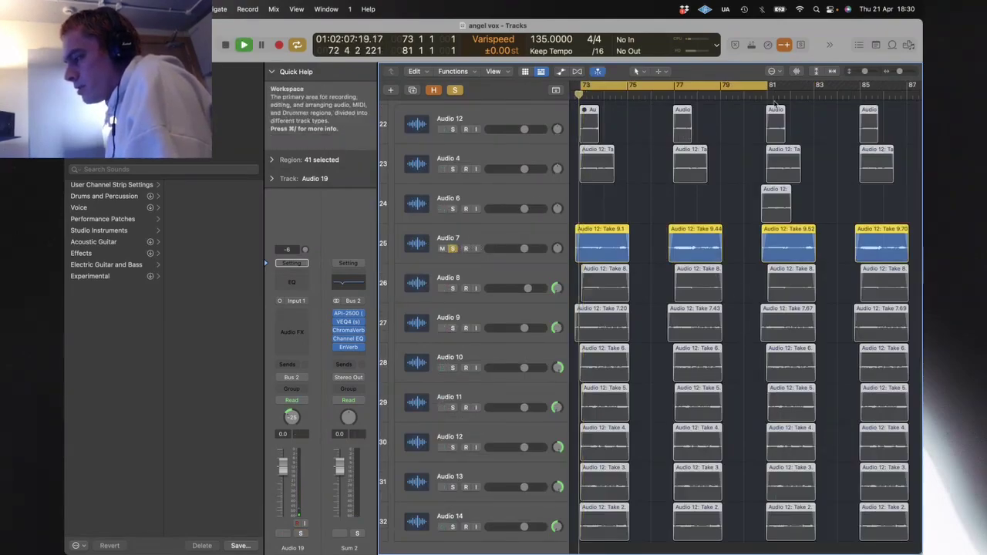
# Step: Reduce the track height to fit the Sum 1 stack, add Audio 8 to the solo and play both tracks
pyautogui.click(717, 214)
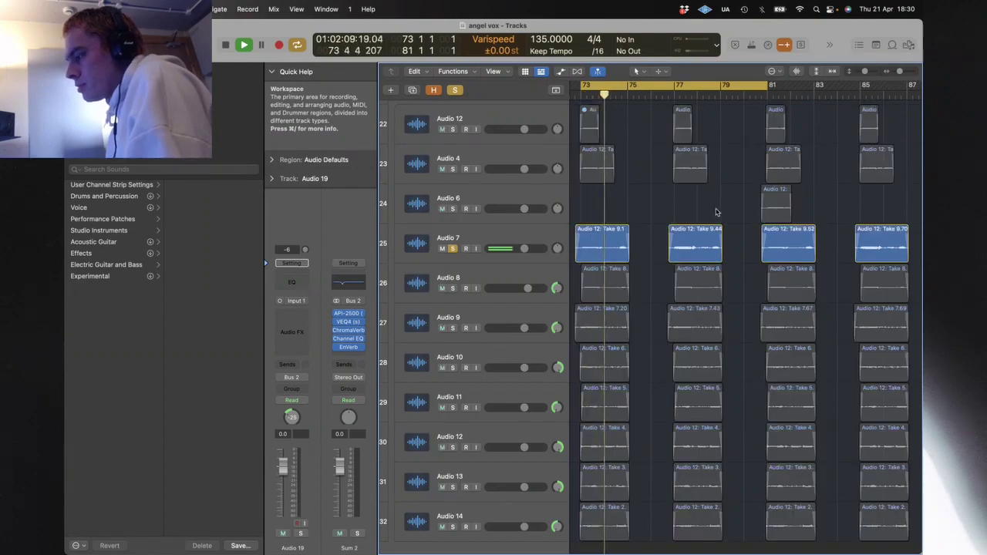
pyautogui.click(864, 71)
pyautogui.press('space')
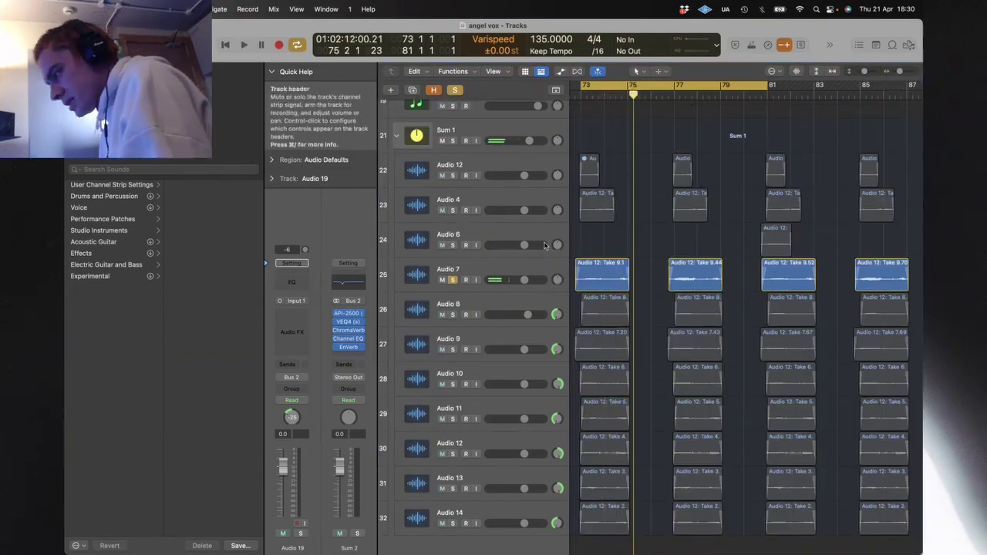
pyautogui.click(451, 314)
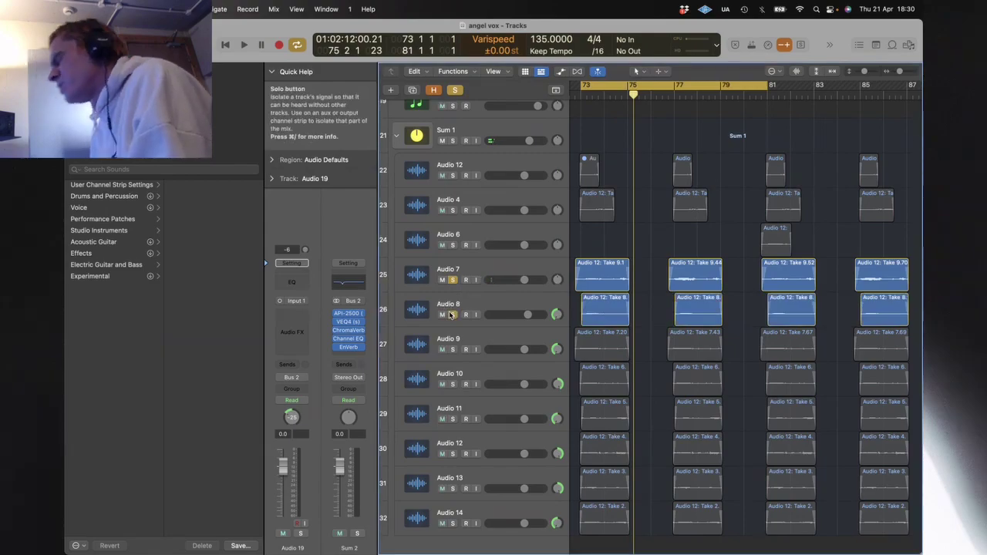
pyautogui.press('space')
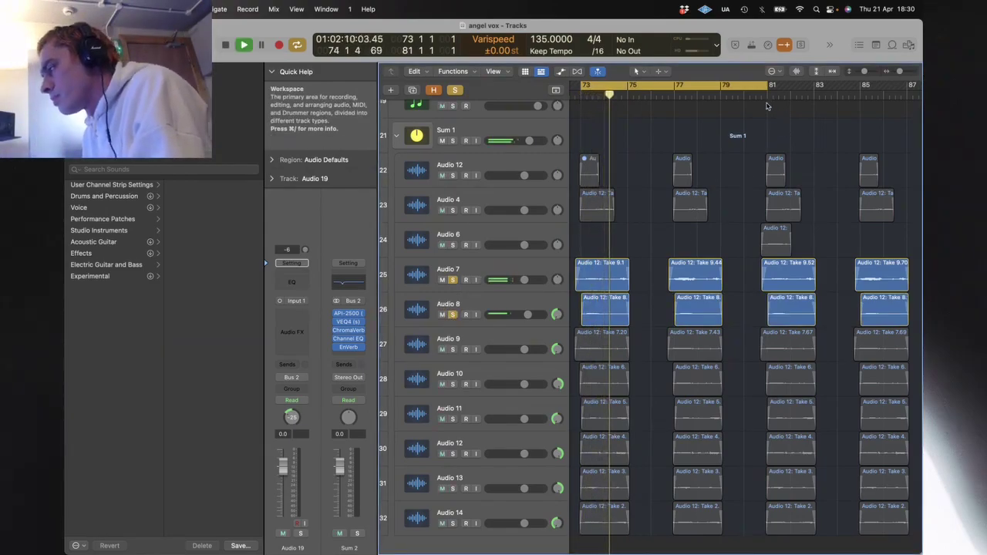
# Step: Add Audio 9 through Audio 14, Audio 4 and the Audio 12 on track 22 to the solo one by one
pyautogui.click(453, 350)
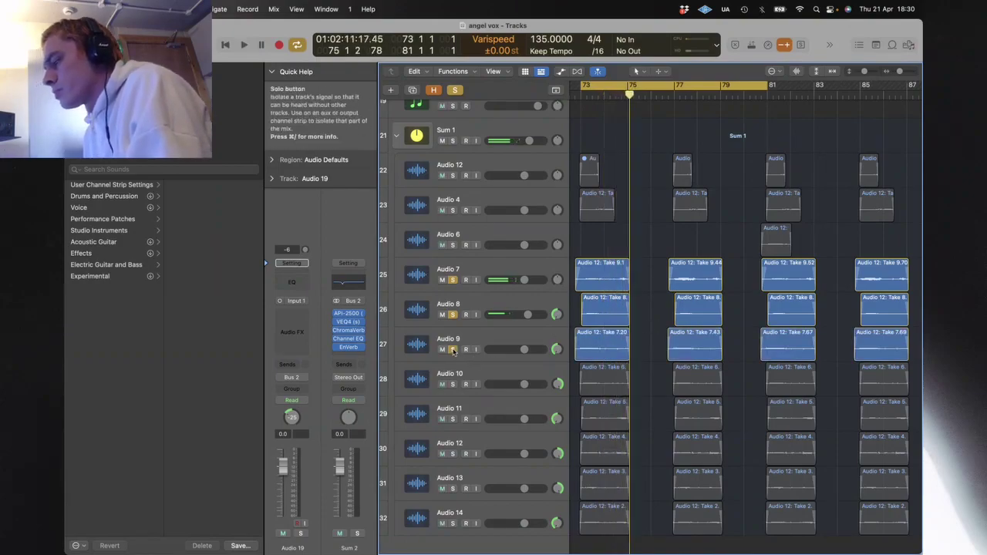
pyautogui.click(452, 384)
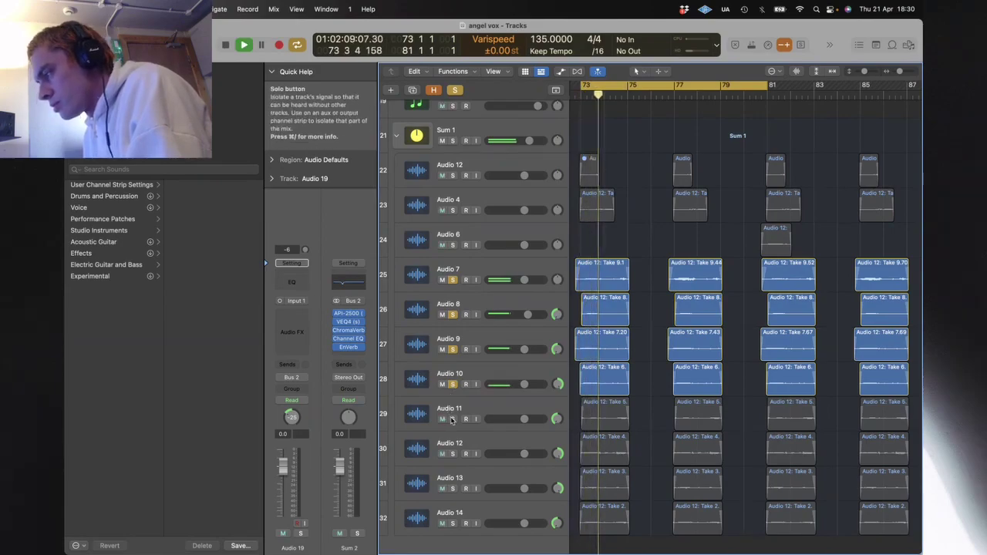
pyautogui.click(452, 419)
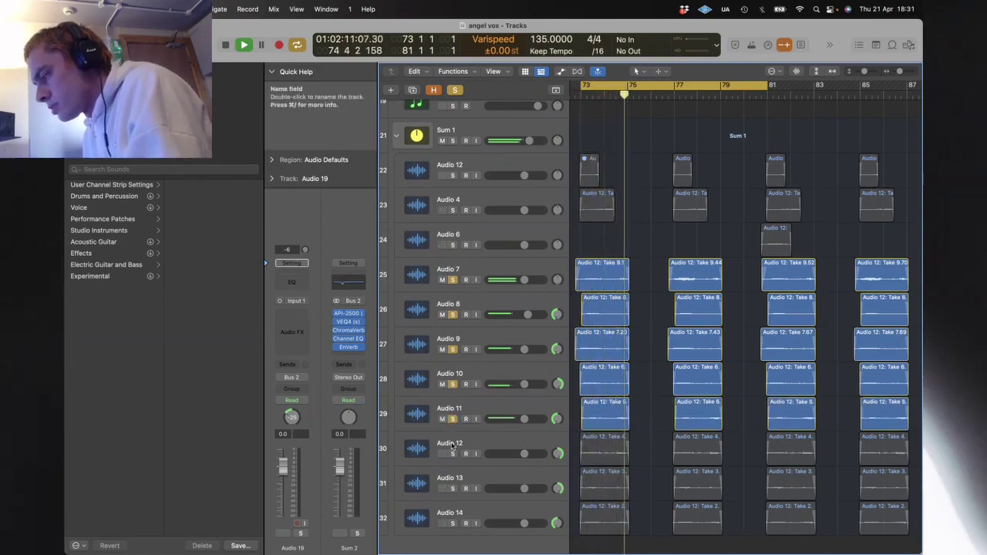
pyautogui.click(452, 453)
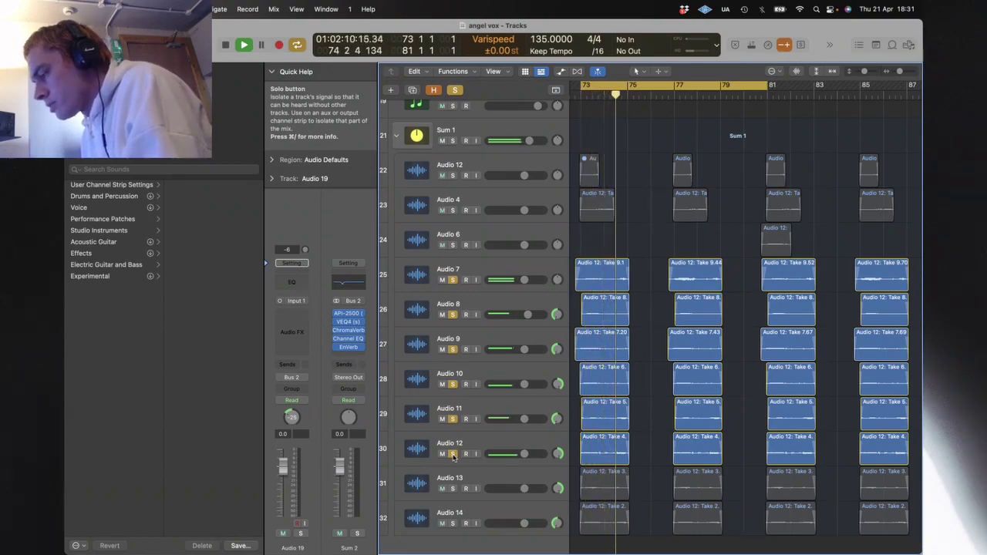
pyautogui.click(453, 488)
pyautogui.click(452, 522)
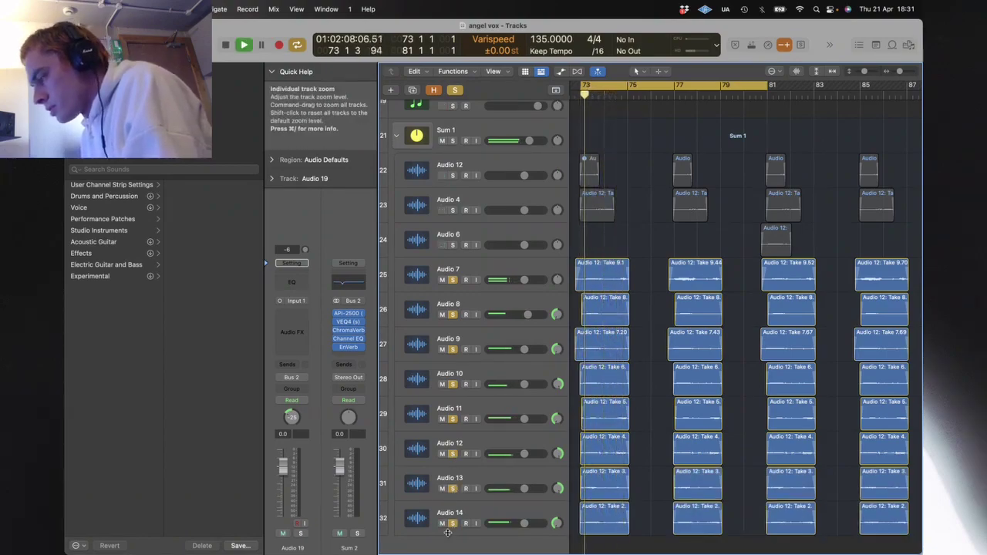
pyautogui.click(452, 210)
pyautogui.click(453, 175)
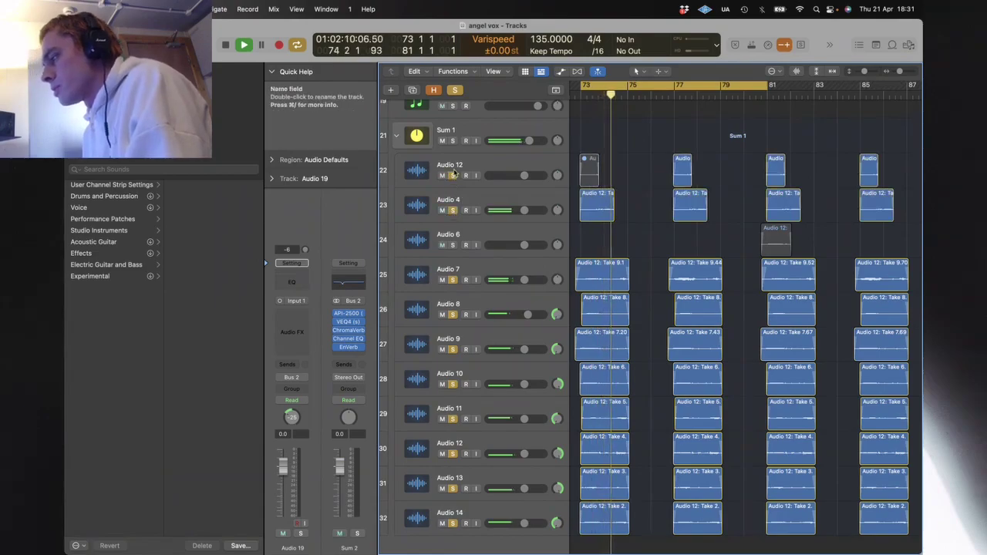
# Step: Fit the whole arrangement in view, turn off cycling and clear all track solos
pyautogui.press('z')
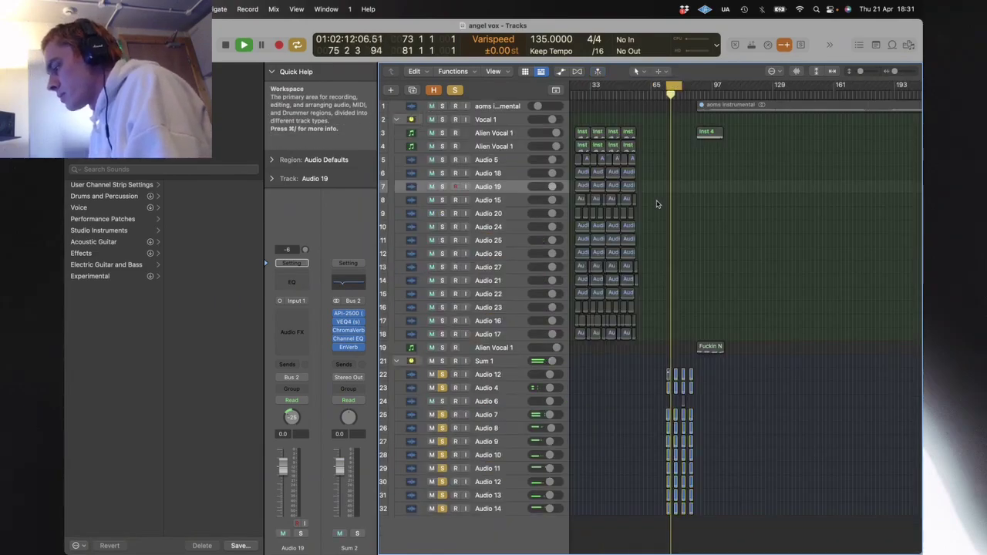
pyautogui.press('z')
pyautogui.press('z')
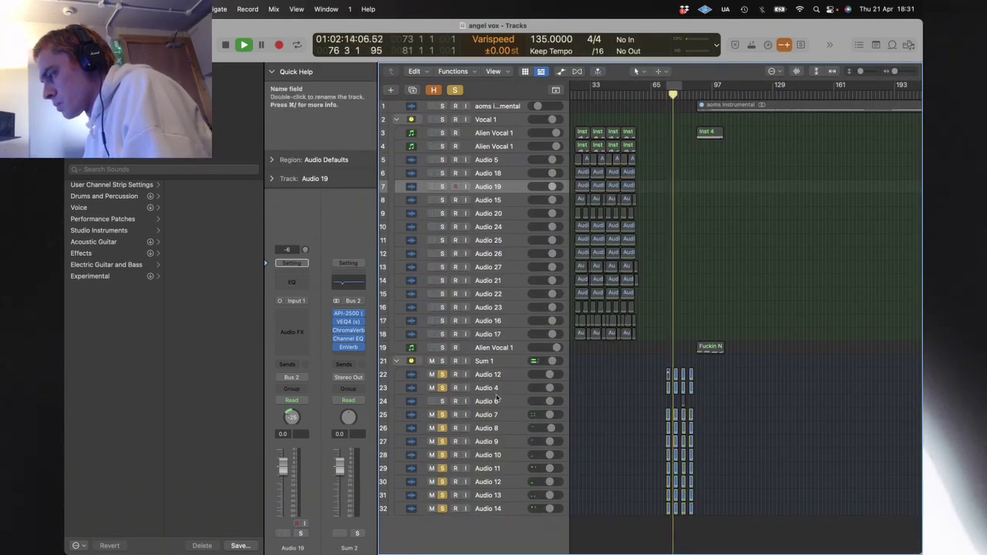
pyautogui.keyDown('alt'); pyautogui.click(443, 375); pyautogui.keyUp('alt')
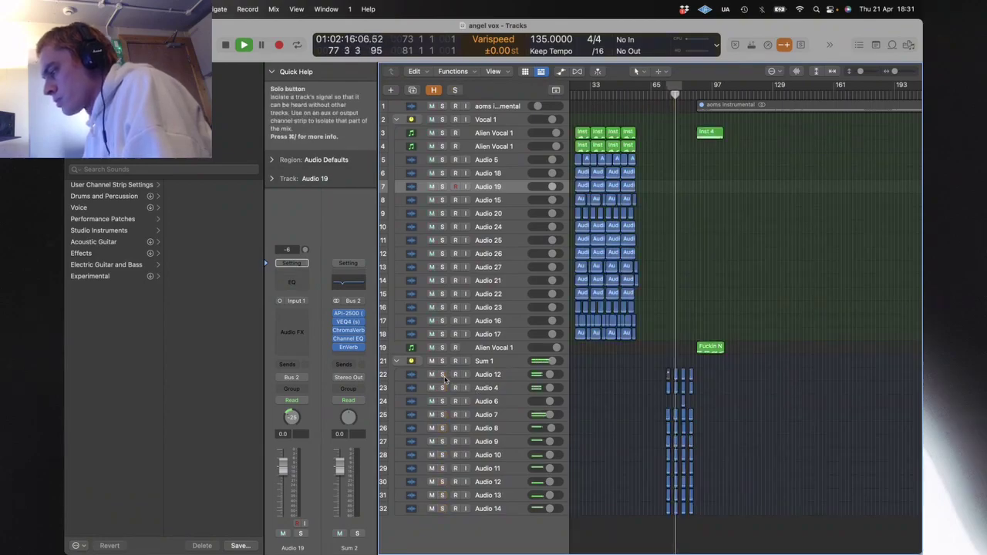
# Step: Loop the Sum 1 vocals from bar 81 to bar 84, then stop playback and turn the cycle off
pyautogui.moveTo(895, 71); pyautogui.dragTo(903, 71)
pyautogui.moveTo(713, 87); pyautogui.dragTo(756, 103)
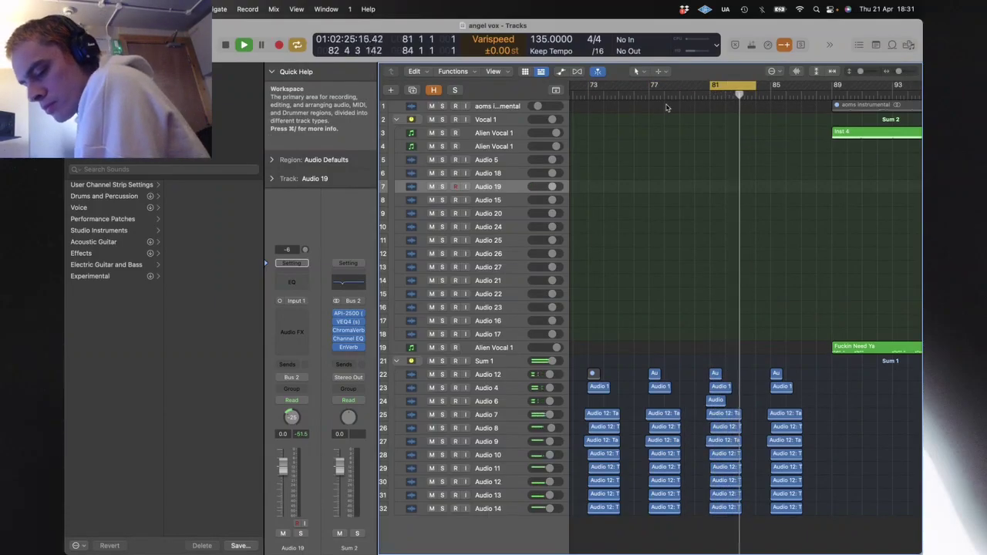
pyautogui.press('space')
pyautogui.click(764, 90)
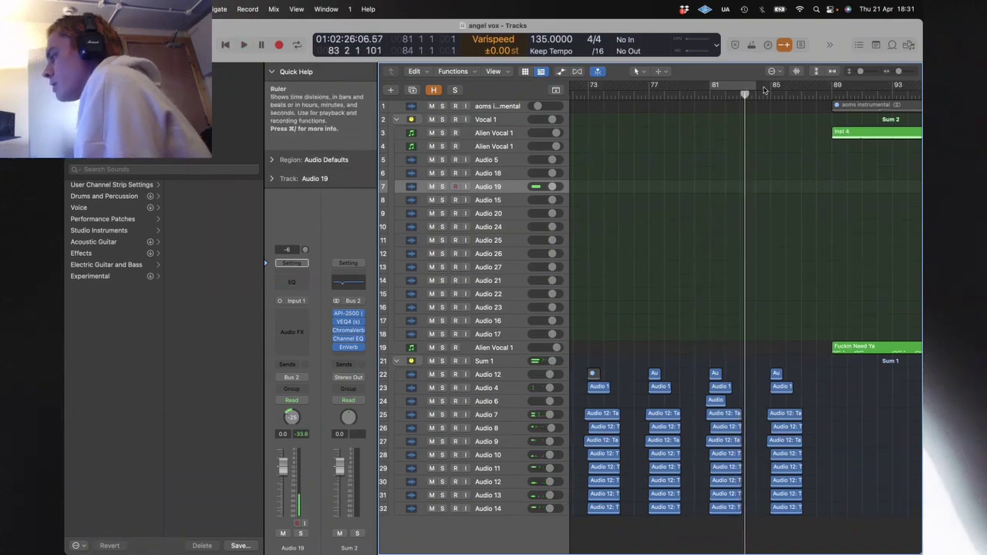
# Step: Loop the Sum 1 vocals from bar 85 to bar 89, then stop playback
pyautogui.moveTo(769, 90); pyautogui.dragTo(838, 97)
pyautogui.press('space')
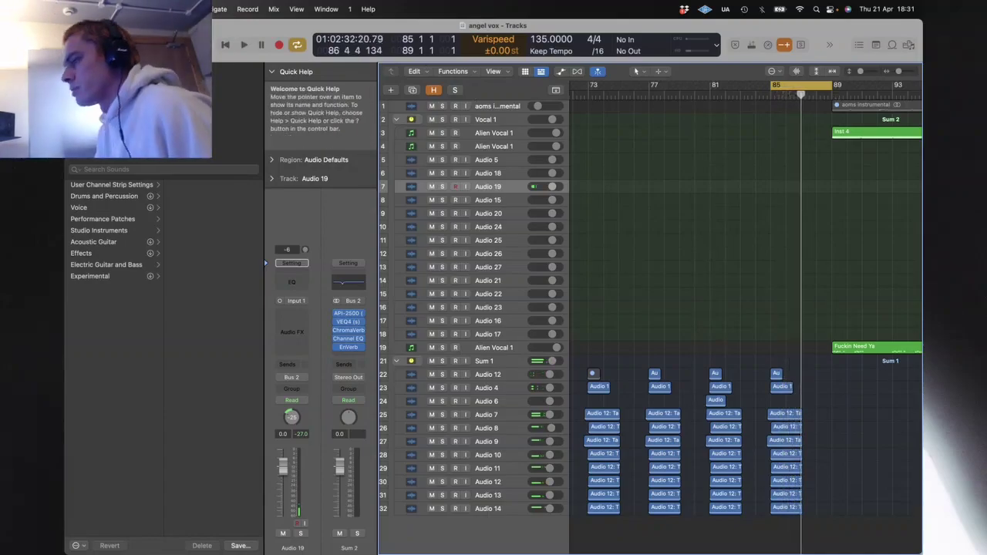
# Step: Open the recent project "angel on my shoulder final vox t", enter the account password when asked and dismiss the missing plug-ins notice
pyautogui.click(139, 9)
pyautogui.moveTo(200, 59)
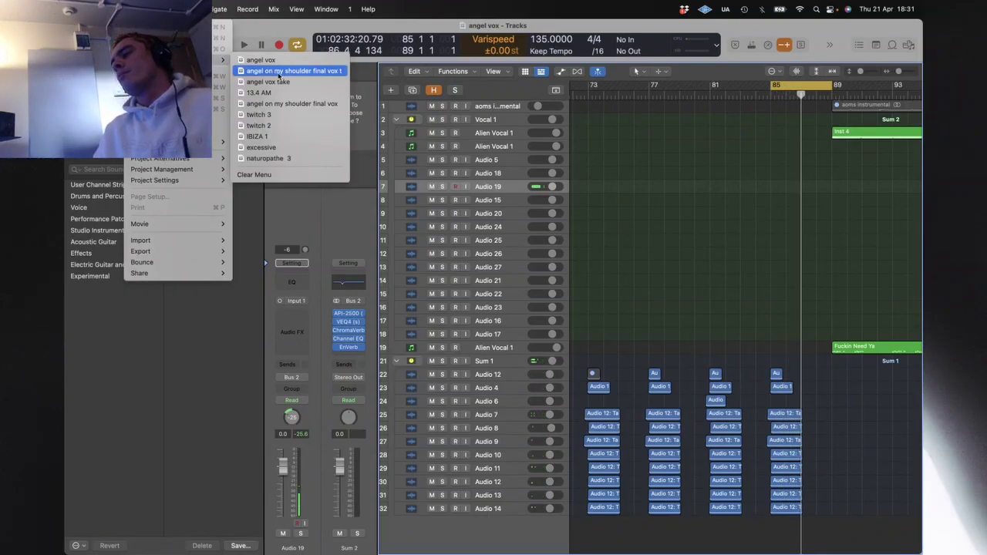
pyautogui.click(279, 71)
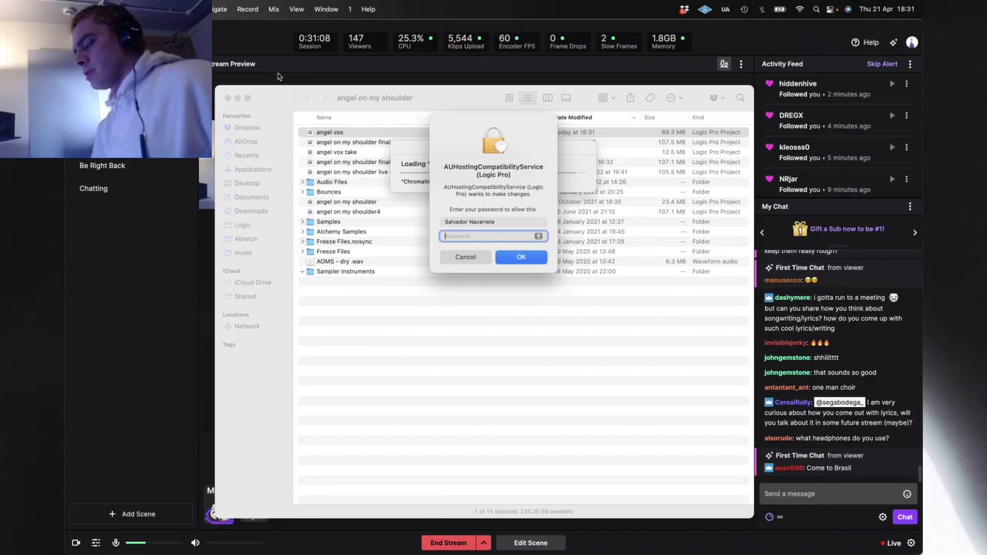
pyautogui.write('*****')
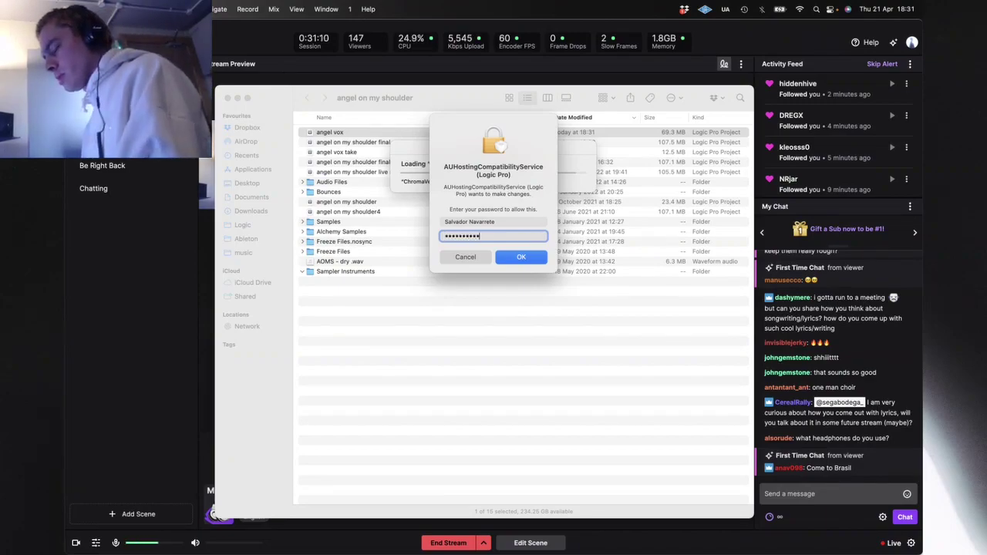
pyautogui.press('Return')
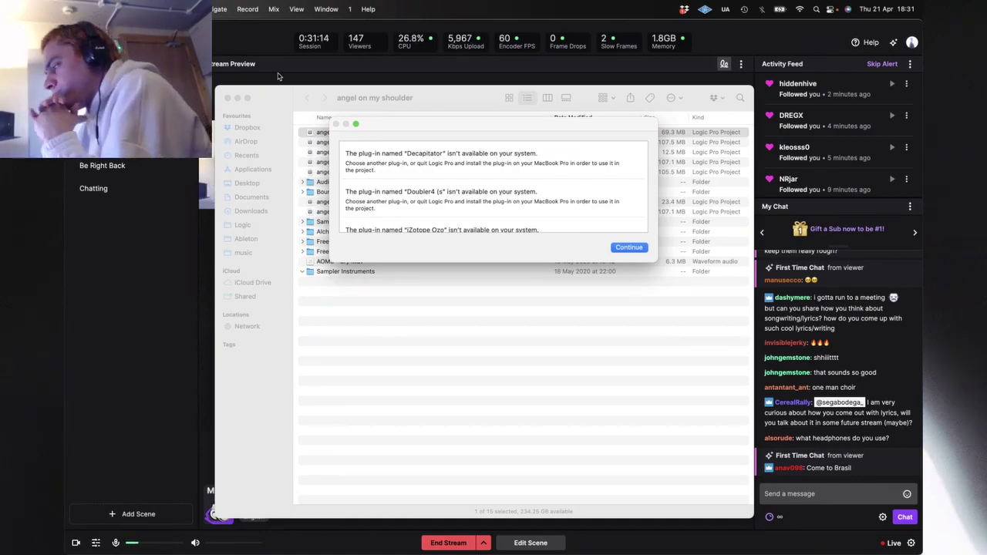
pyautogui.click(628, 247)
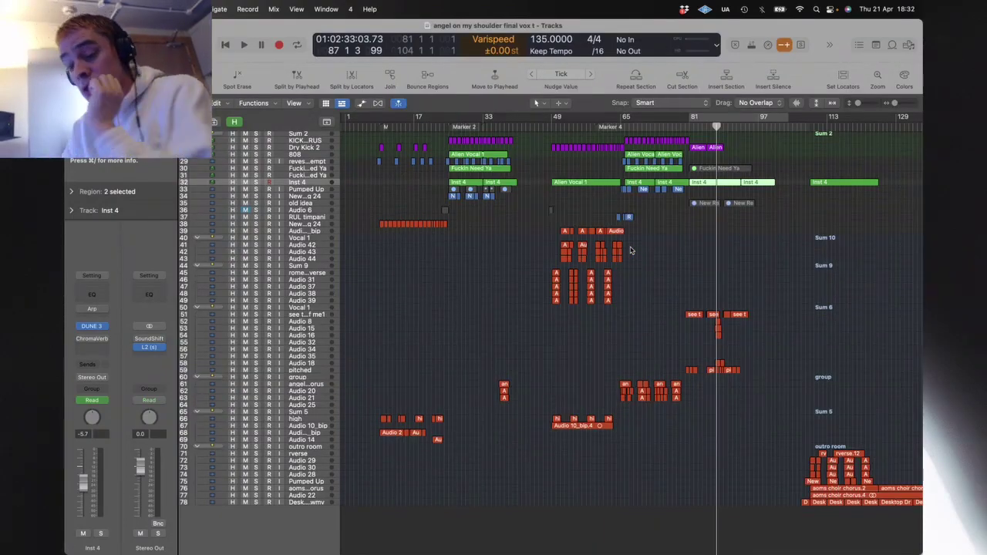
# Step: Set the cycle range from bar 25 to bar 41, over the Marker 2 section
pyautogui.click(664, 274)
pyautogui.scroll(5, 667, 275)
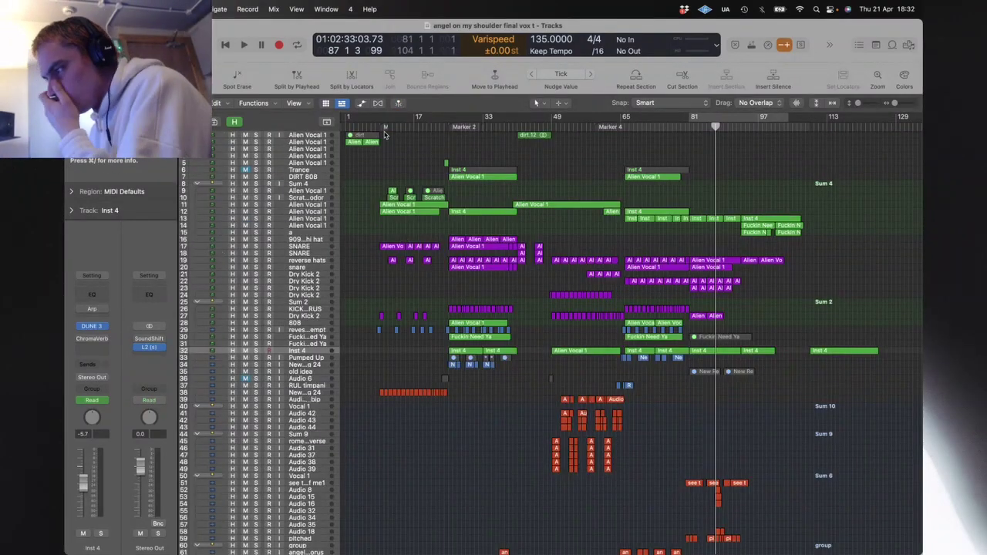
pyautogui.moveTo(381, 123); pyautogui.dragTo(480, 116)
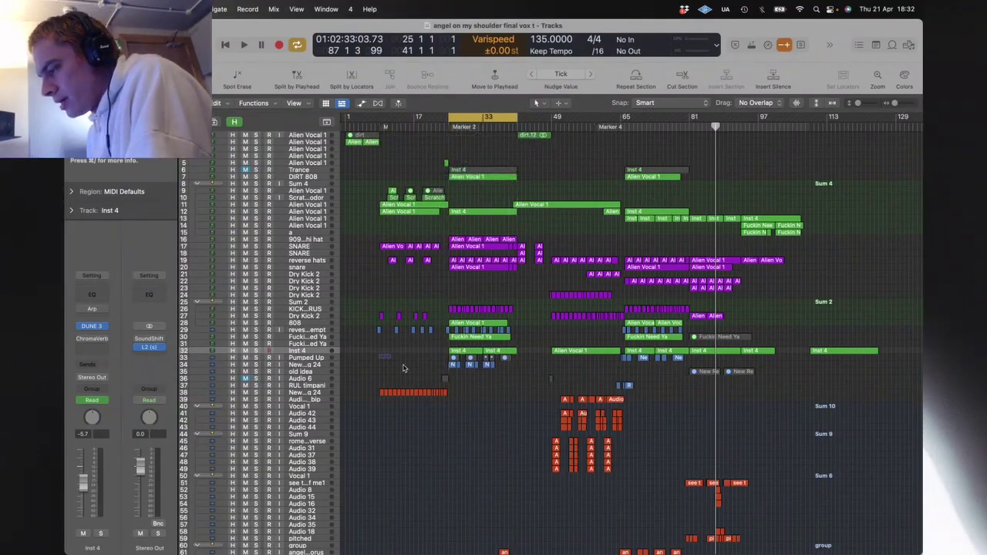
# Step: Solo the New Recording 24 vocal on track 34 and select that track to show its channel strip
pyautogui.moveTo(403, 368); pyautogui.dragTo(516, 437)
pyautogui.press('z')
pyautogui.click(671, 420)
pyautogui.hscroll(1, 579, 378)
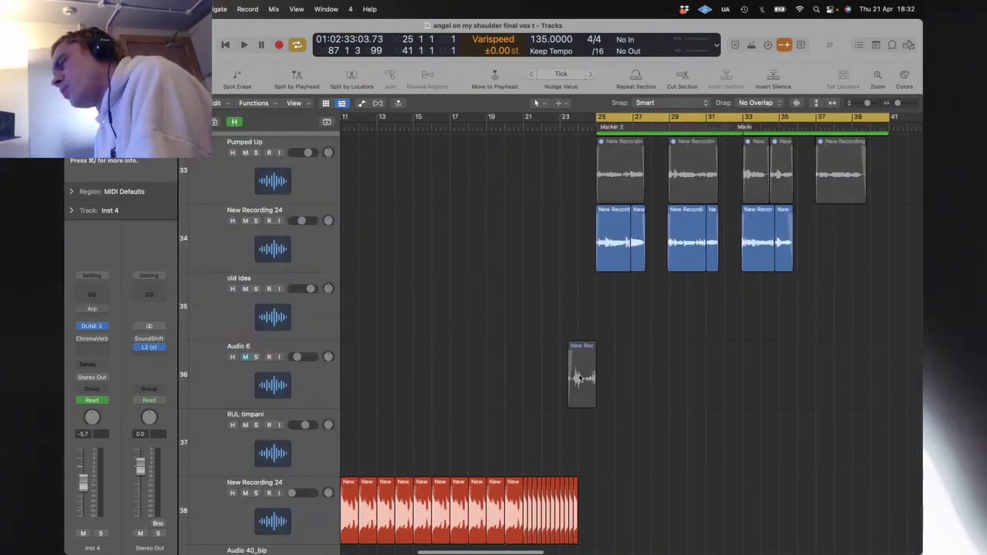
pyautogui.hscroll(3, 394, 232)
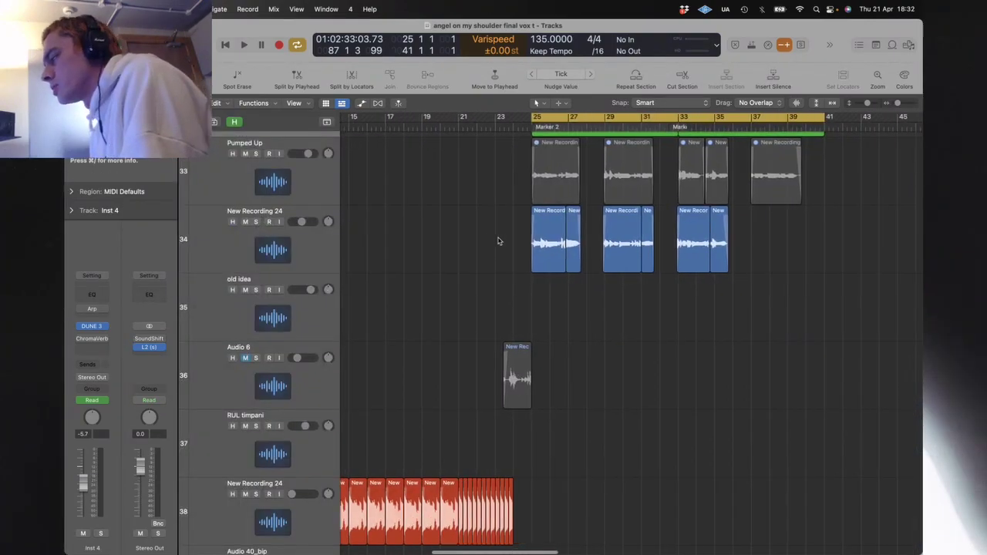
pyautogui.click(255, 242)
pyautogui.click(258, 264)
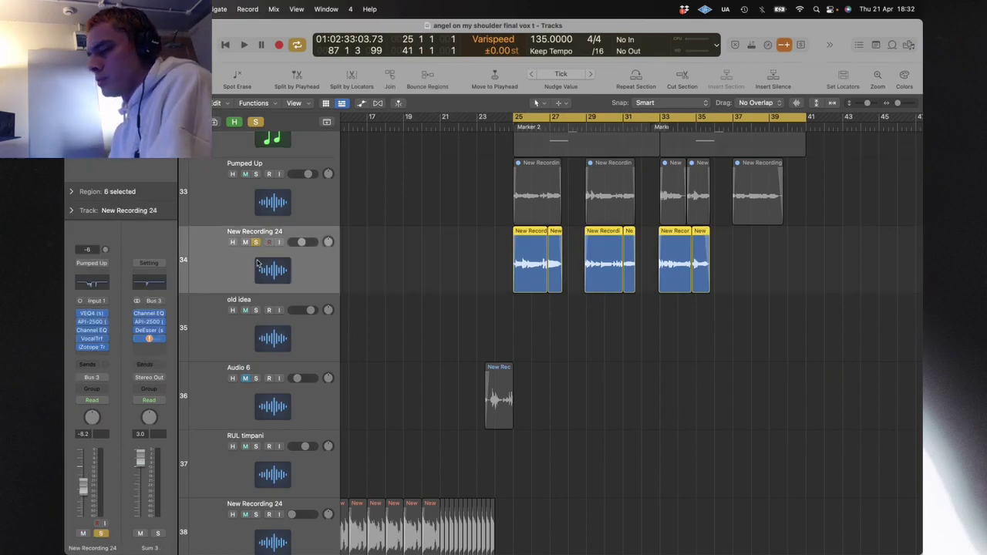
# Step: Show the iZotope Trash 2 plug-in on New Recording 24, start playback and close the plug-in window
pyautogui.click(93, 347)
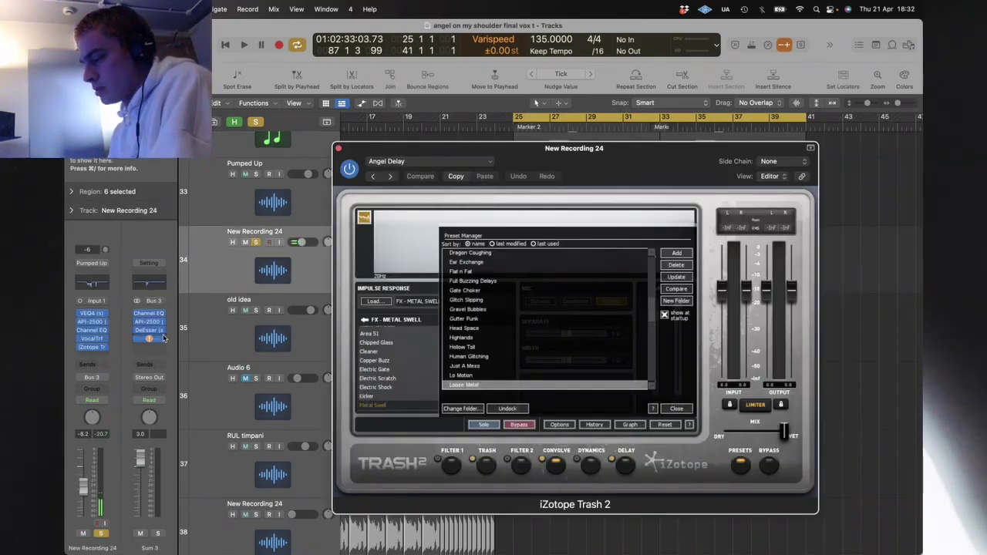
pyautogui.press('space')
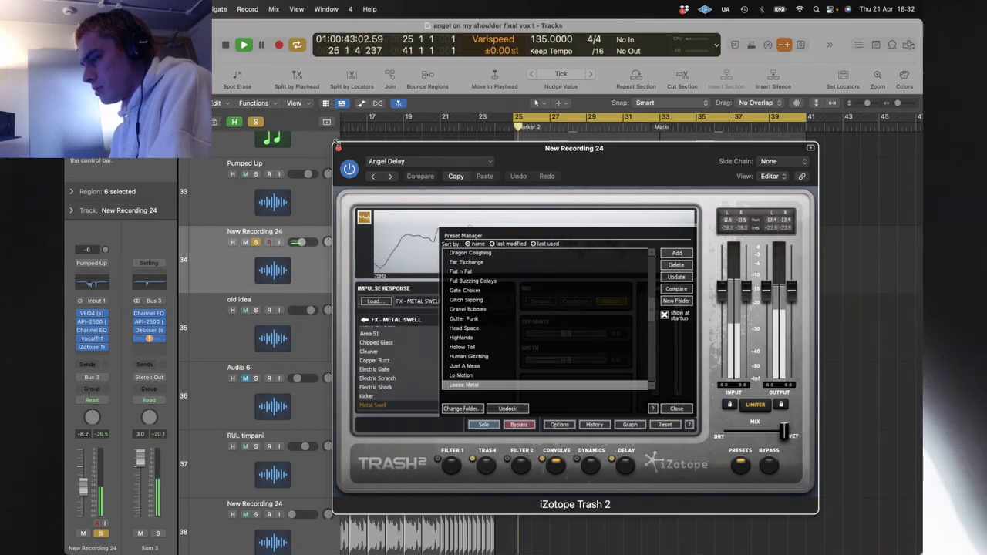
pyautogui.click(339, 148)
# Step: Add the Alien Vocal 1 track 12, which holds the Inst 4 regions, to the solo during playback
pyautogui.click(404, 192)
pyautogui.press('z')
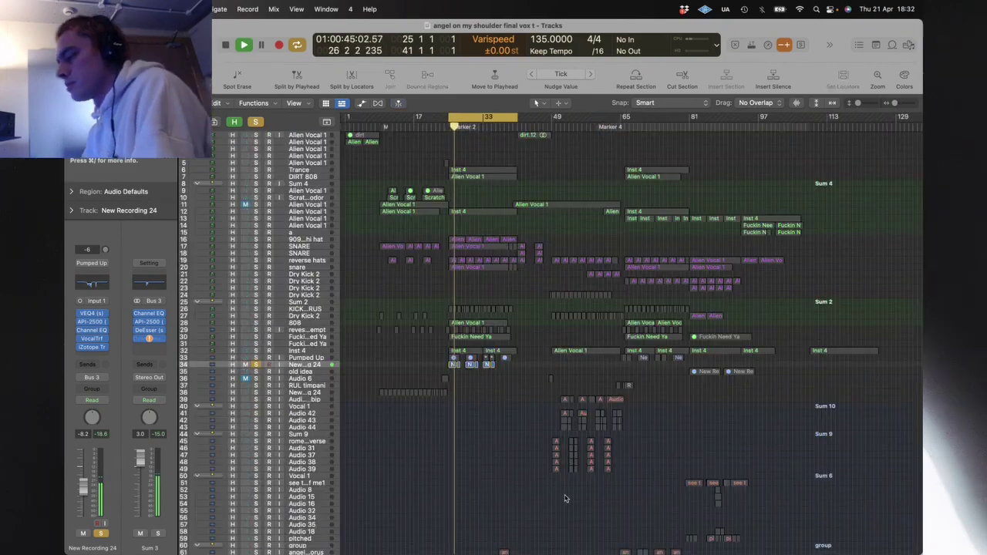
pyautogui.moveTo(500, 421); pyautogui.dragTo(417, 265)
pyautogui.press('z')
pyautogui.click(637, 249)
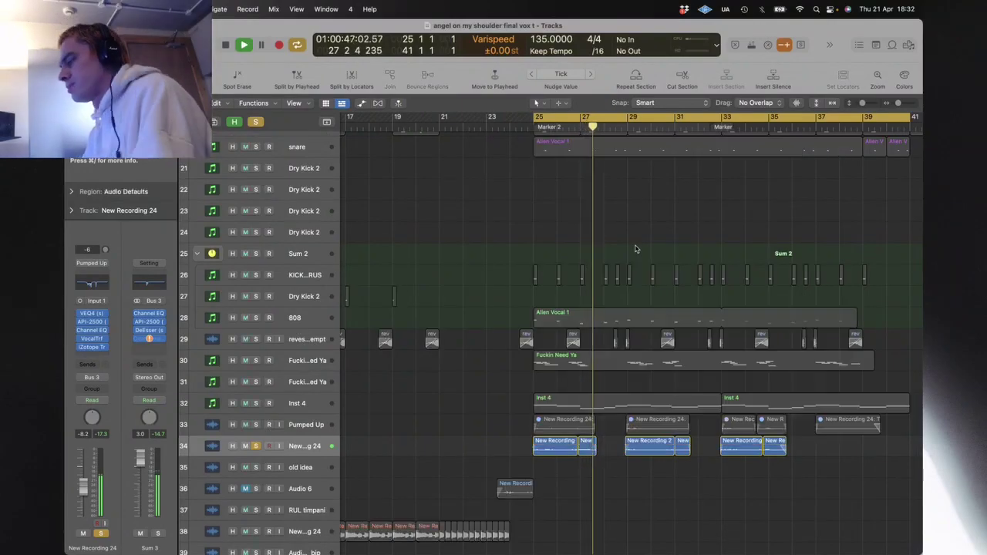
pyautogui.hscroll(2, 498, 288)
pyautogui.scroll(5, 363, 333)
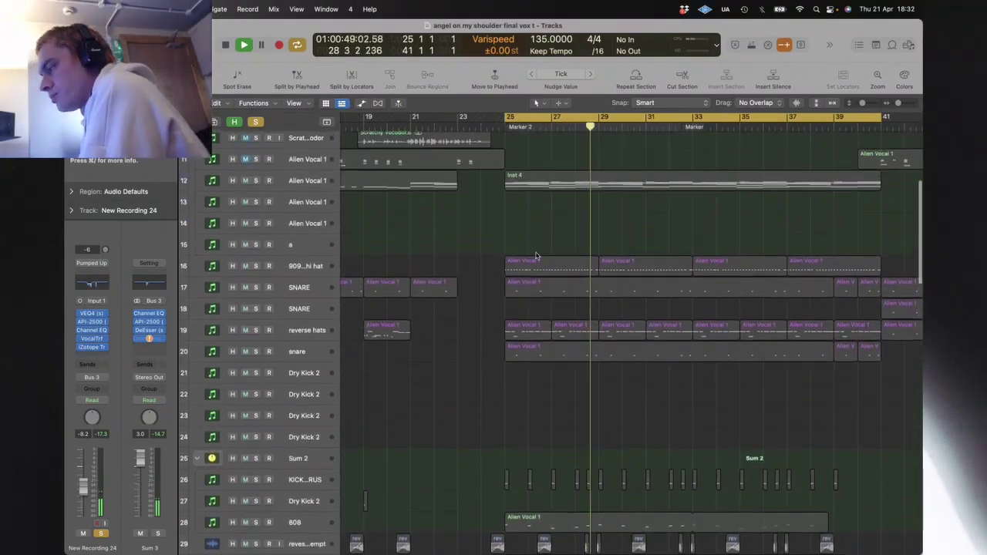
pyautogui.click(256, 181)
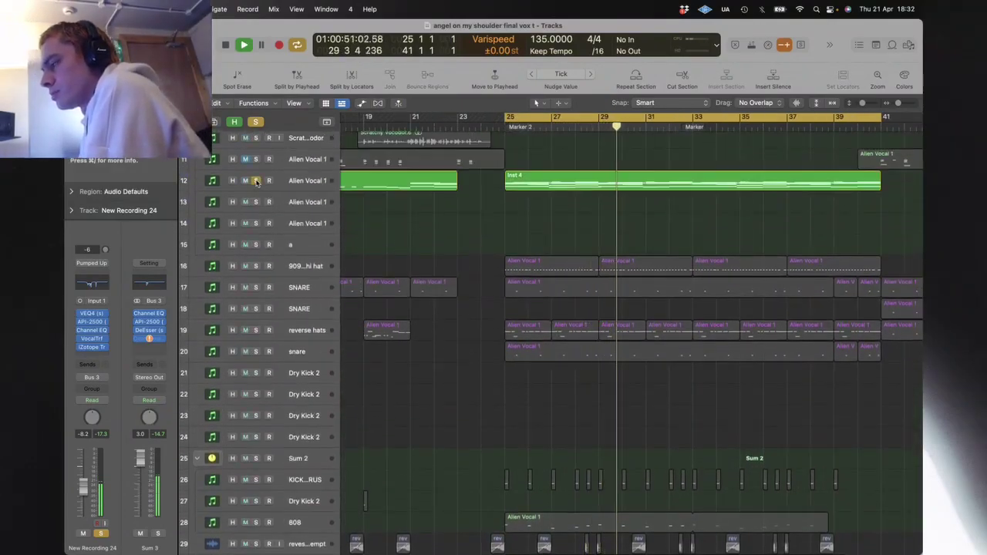
# Step: Clear all track solos while the loop plays and select the Pumped Up track
pyautogui.scroll(-10, 322, 273)
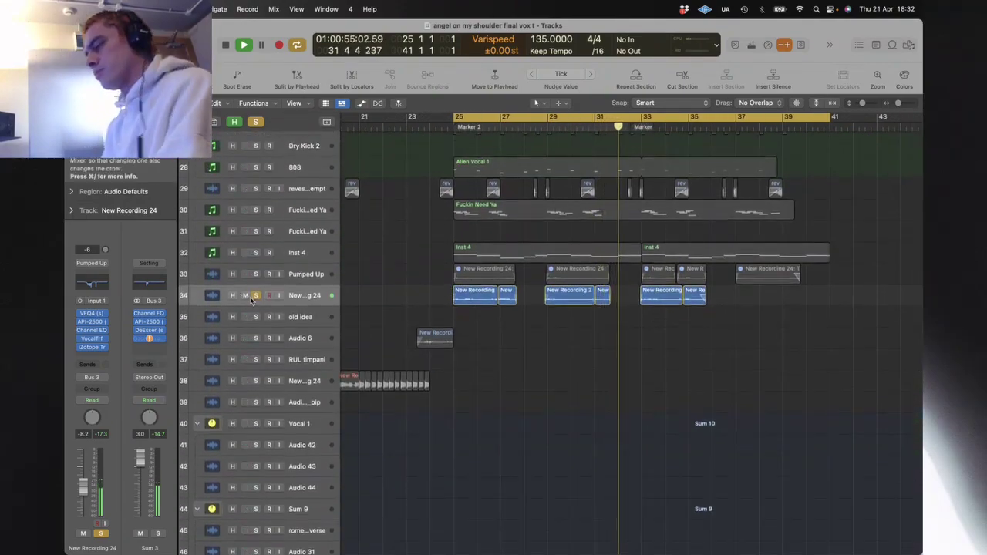
pyautogui.click(257, 296)
pyautogui.click(300, 274)
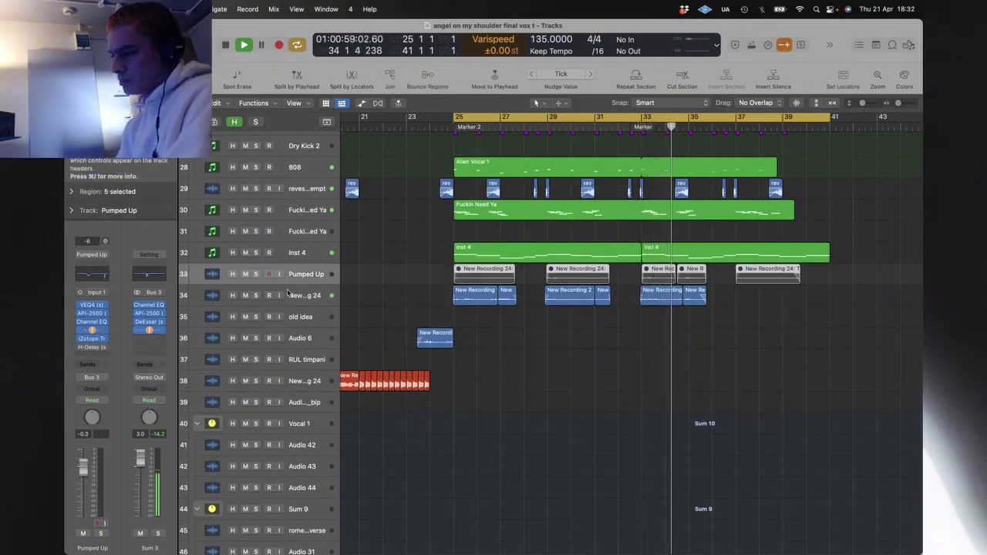
# Step: Inspect the notes of the Fuckin Need Ya region on track 30 in the Piano Roll, stop playback and close the editor
pyautogui.click(670, 220)
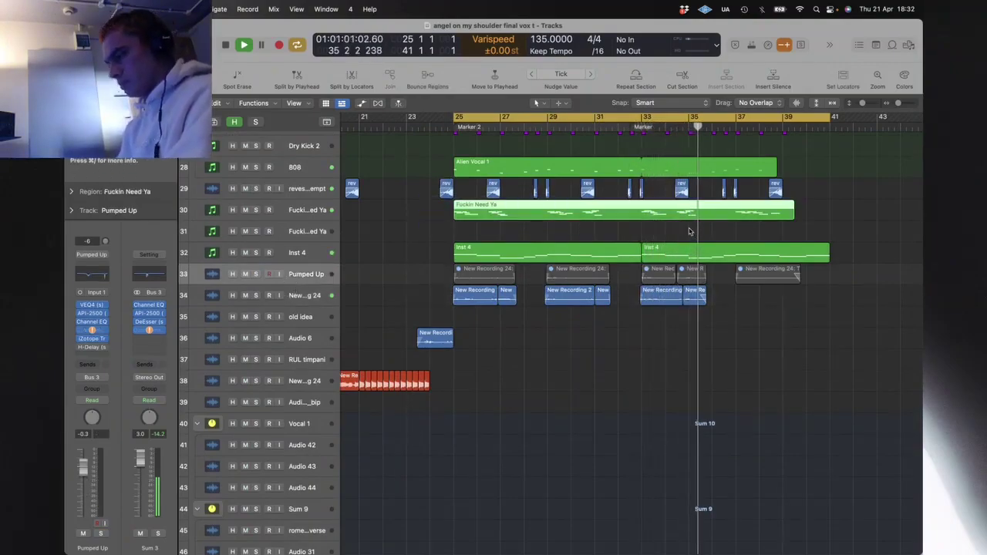
pyautogui.doubleClick(675, 219)
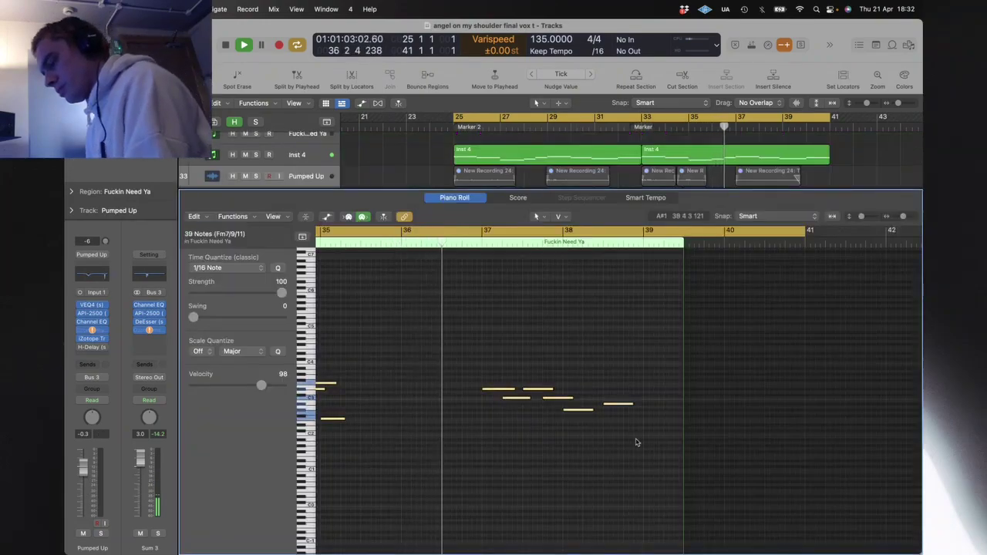
pyautogui.moveTo(591, 374); pyautogui.dragTo(565, 375)
pyautogui.press('space')
pyautogui.press('e')
# Step: Find the angel choir chorus regions in the group stack and set the cycle range from bar 37 to bar 41
pyautogui.click(796, 310)
pyautogui.press('z')
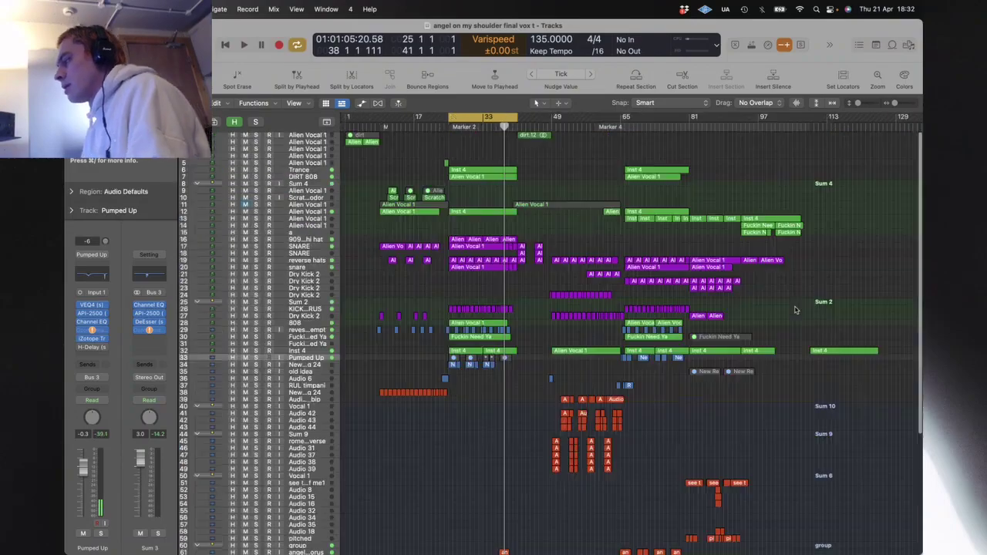
pyautogui.scroll(-5, 686, 474)
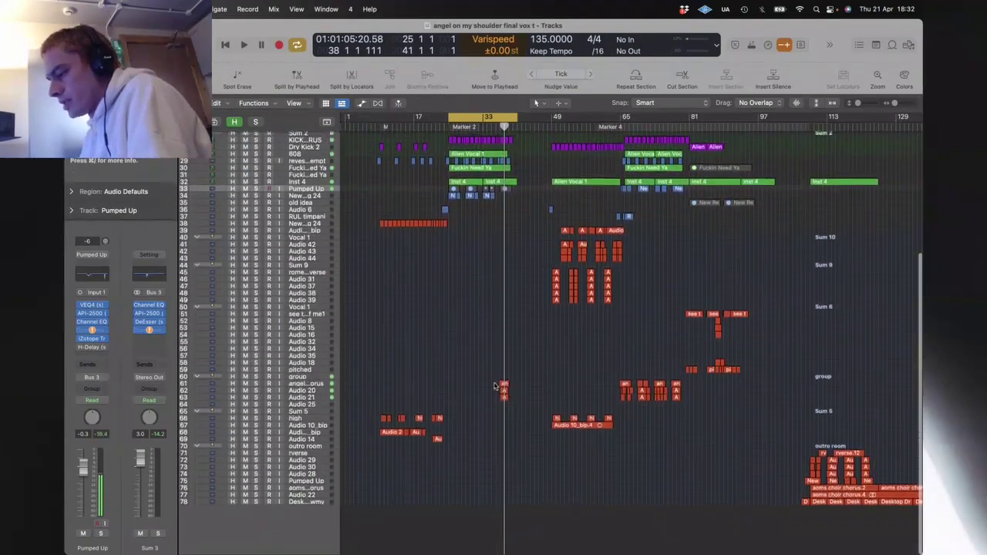
pyautogui.press('z')
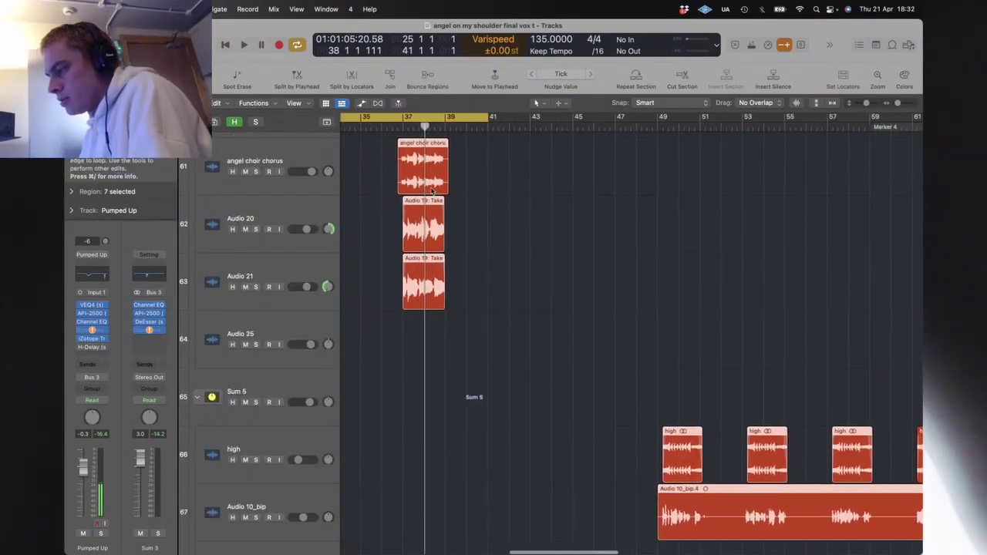
pyautogui.moveTo(408, 115); pyautogui.dragTo(491, 115)
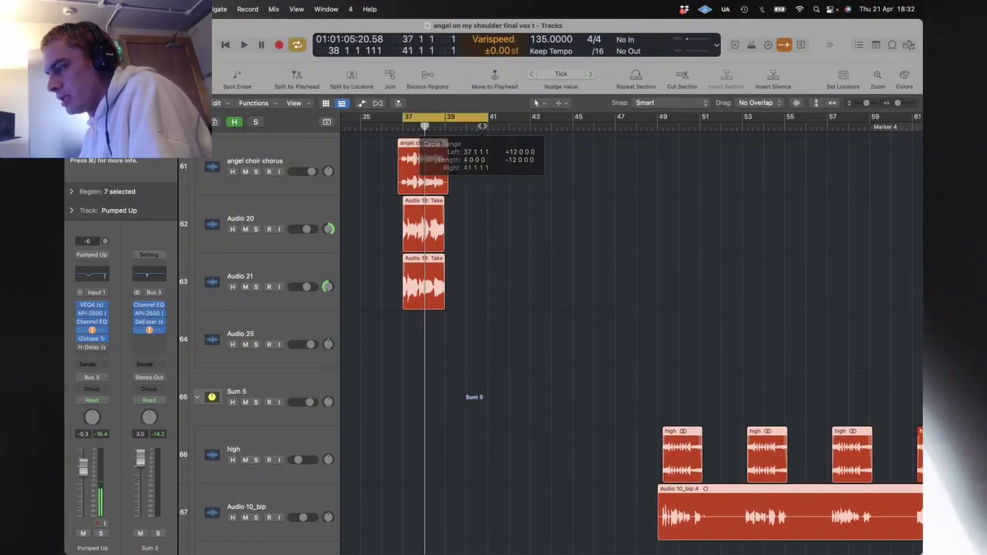
# Step: Solo angel choir chorus, Audio 20 and Audio 21, play them together and deselect the regions
pyautogui.click(256, 171)
pyautogui.click(255, 229)
pyautogui.click(255, 287)
pyautogui.press('space')
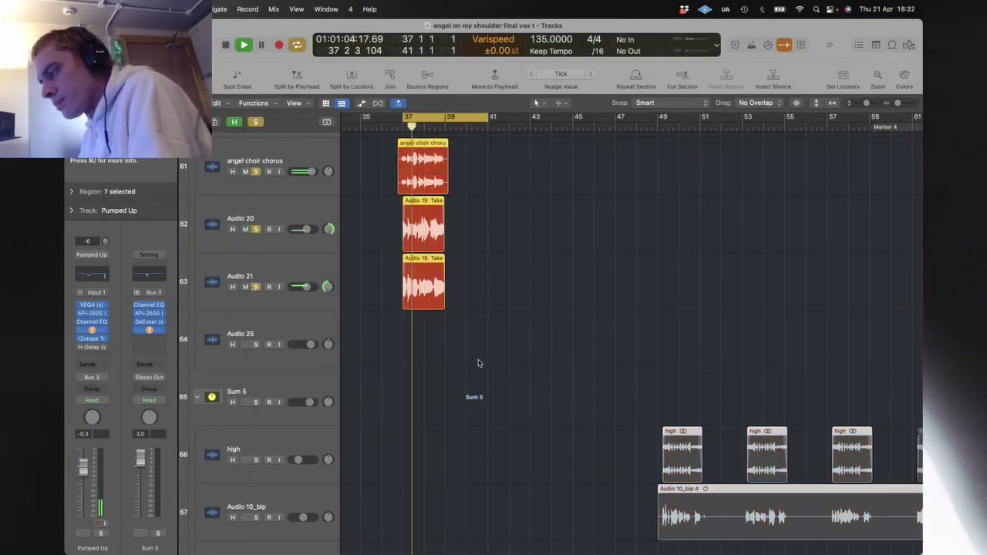
pyautogui.click(478, 363)
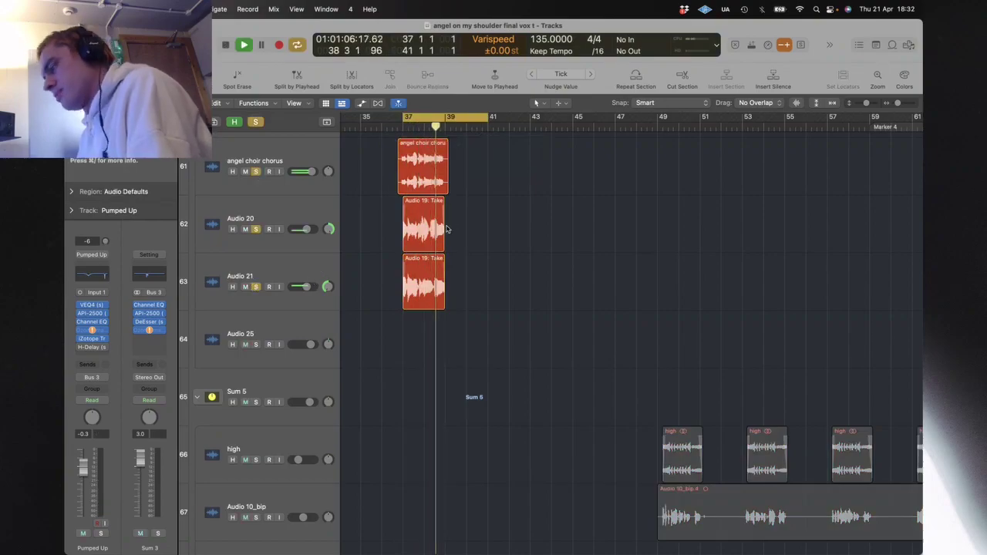
# Step: Turn off cycling, clear the track solos and stop playback
pyautogui.press('c')
pyautogui.keyDown('alt'); pyautogui.click(255, 287); pyautogui.keyUp('alt')
pyautogui.press('space')
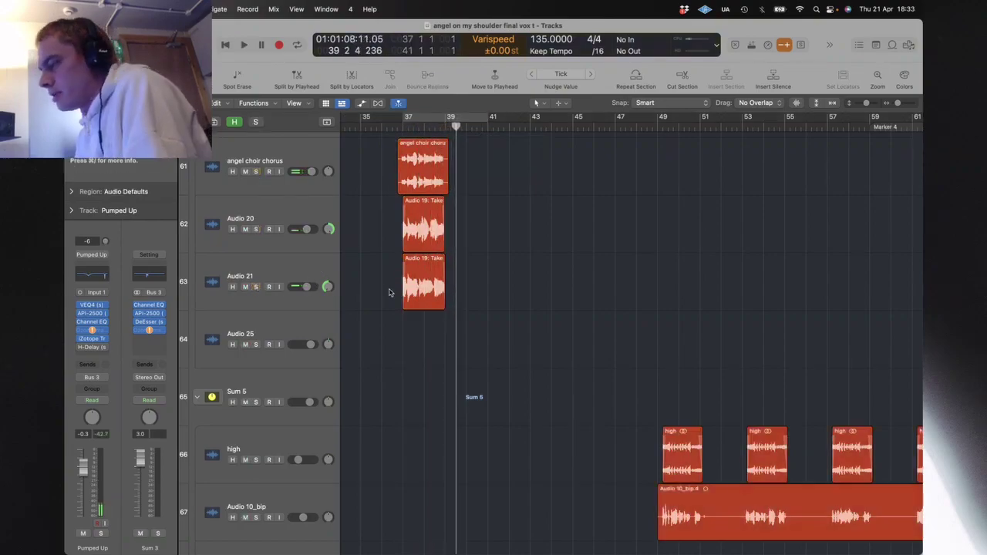
# Step: Play the full arrangement from just before bar 9 and select the Audio 23_bip track in Sum 5
pyautogui.press('z')
pyautogui.scroll(-5, 552, 330)
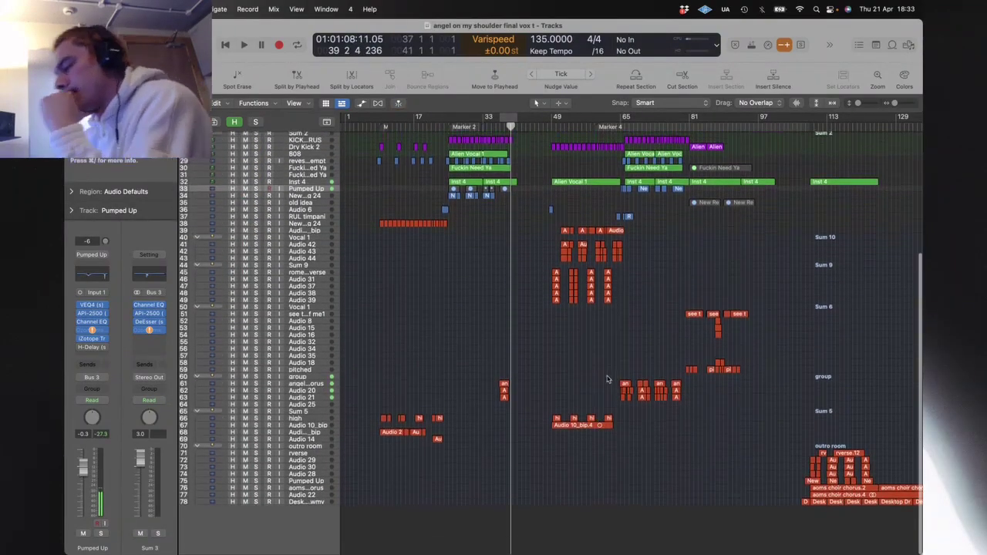
pyautogui.click(376, 124)
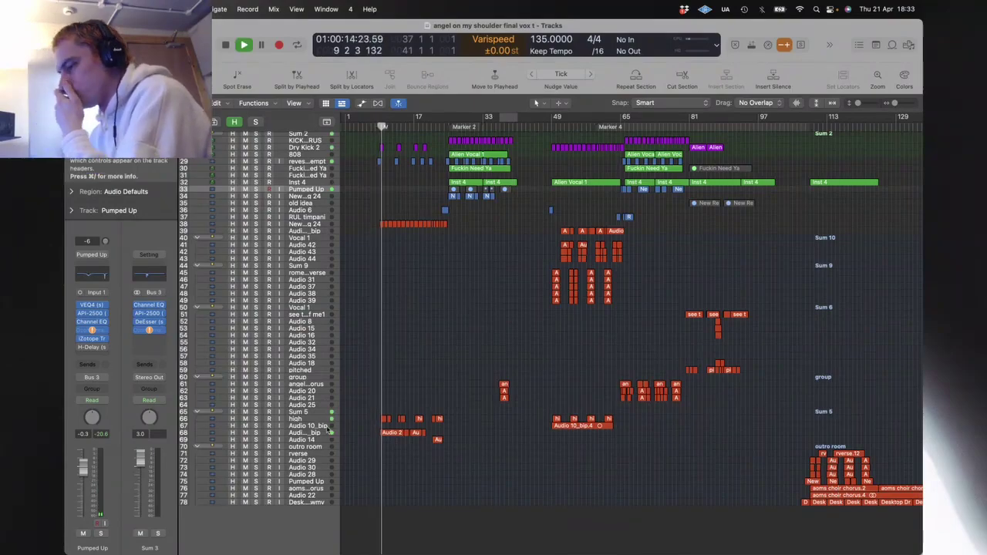
pyautogui.click(298, 434)
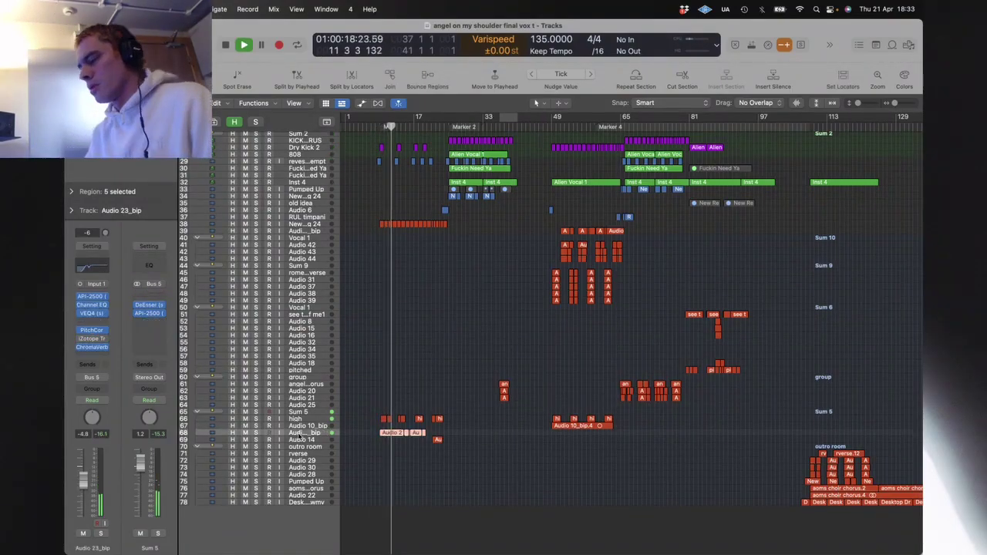
# Step: Select the Scratchy Vocodor track in Sum 4 and examine its three regions up close
pyautogui.scroll(10, 347, 309)
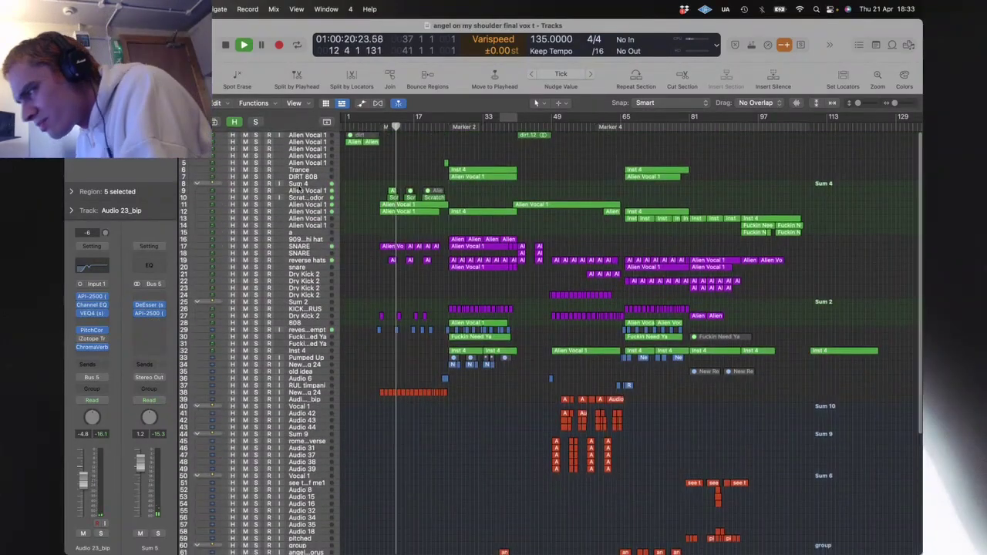
pyautogui.click(293, 199)
pyautogui.press('z')
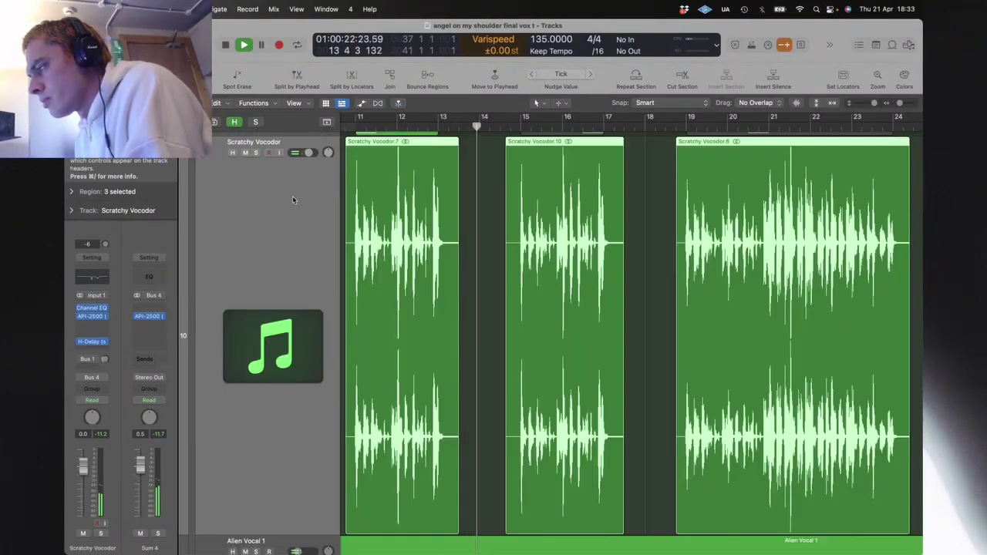
# Step: Mute the three regions of the Alien Vocal 1 track directly above Scratchy Vocodor, then deselect them
pyautogui.press('z')
pyautogui.press('Up')
pyautogui.hotkey('ctrl', 'm')
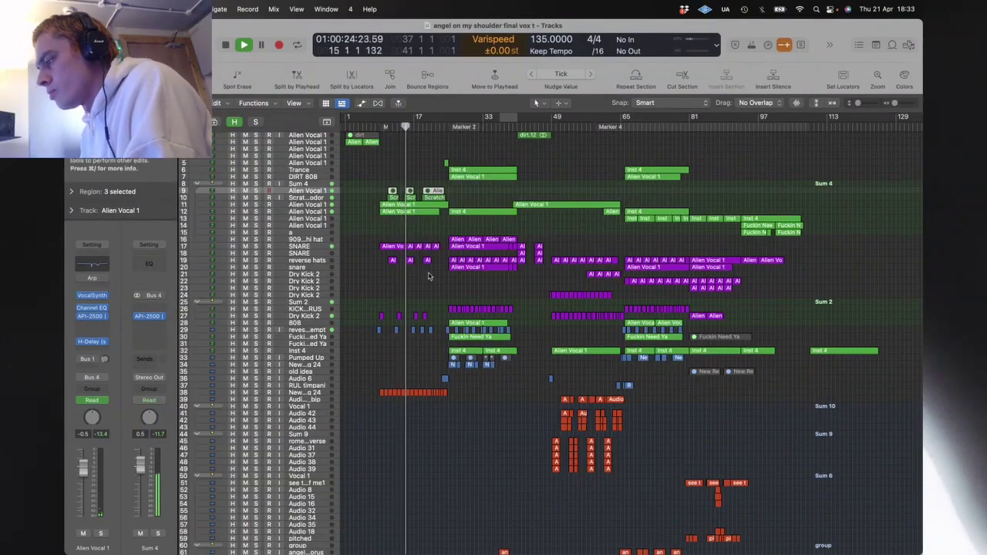
pyautogui.scroll(-9, 432, 414)
pyautogui.click(480, 486)
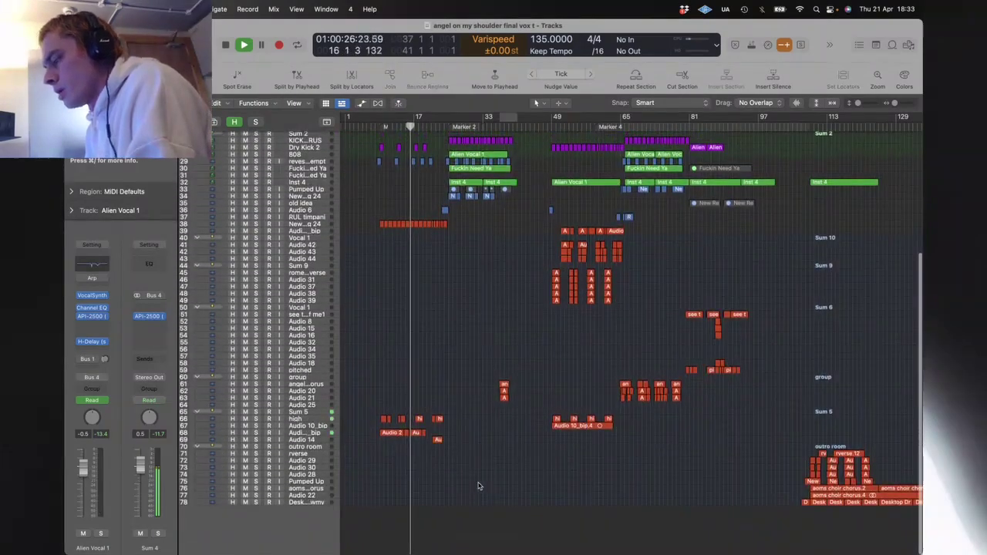
# Step: Stop playback and examine the Sum 5 vocal regions between bars 9 and 24 up close, then deselect them and show the full arrangement
pyautogui.press('z')
pyautogui.press('z')
pyautogui.press('space')
pyautogui.moveTo(480, 486); pyautogui.dragTo(337, 398)
pyautogui.press('z')
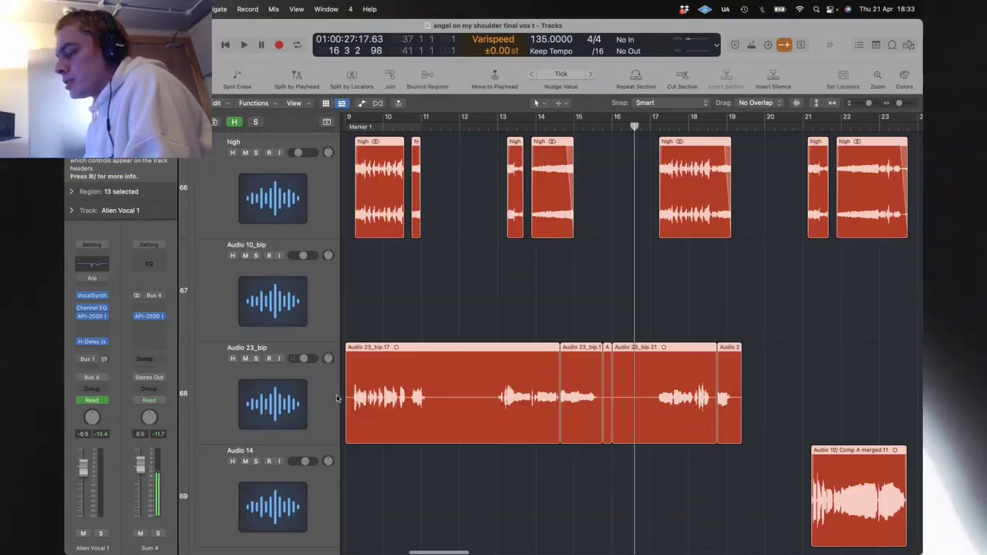
pyautogui.click(532, 330)
pyautogui.press('z')
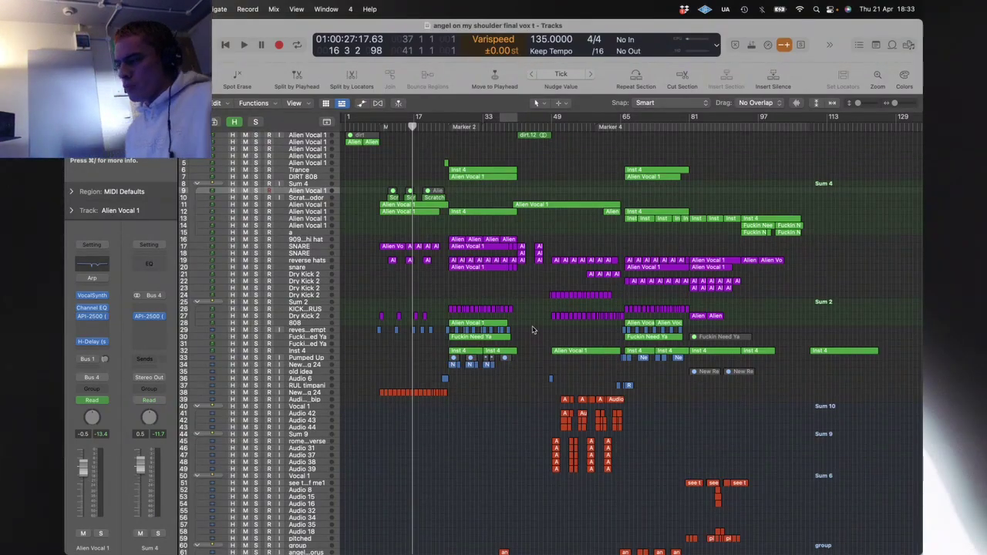
# Step: Cycle bars 9 to 33 and play the Alien Vocal 1 tracks 12 and 11 soloed in turn
pyautogui.moveTo(378, 119); pyautogui.dragTo(487, 119)
pyautogui.click(257, 212)
pyautogui.press('space')
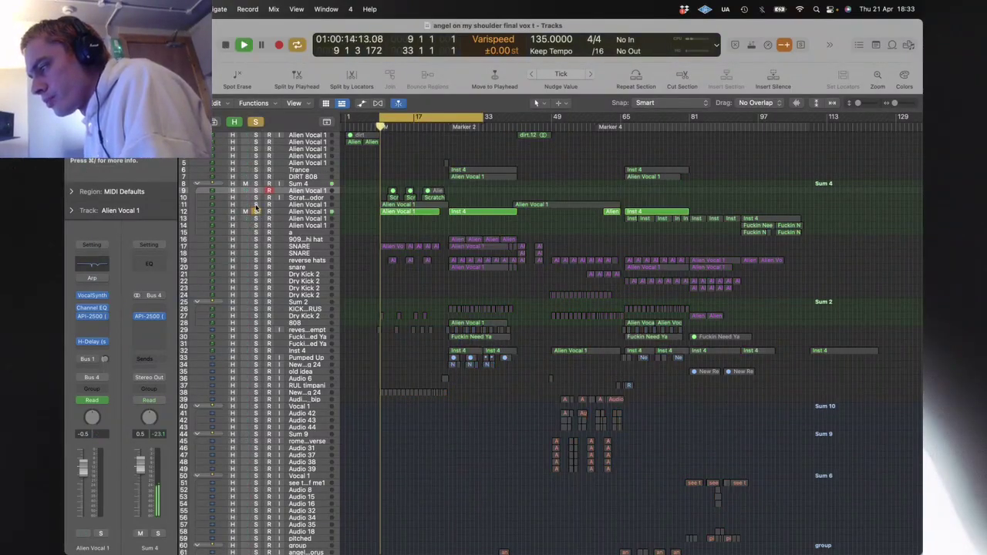
pyautogui.click(256, 205)
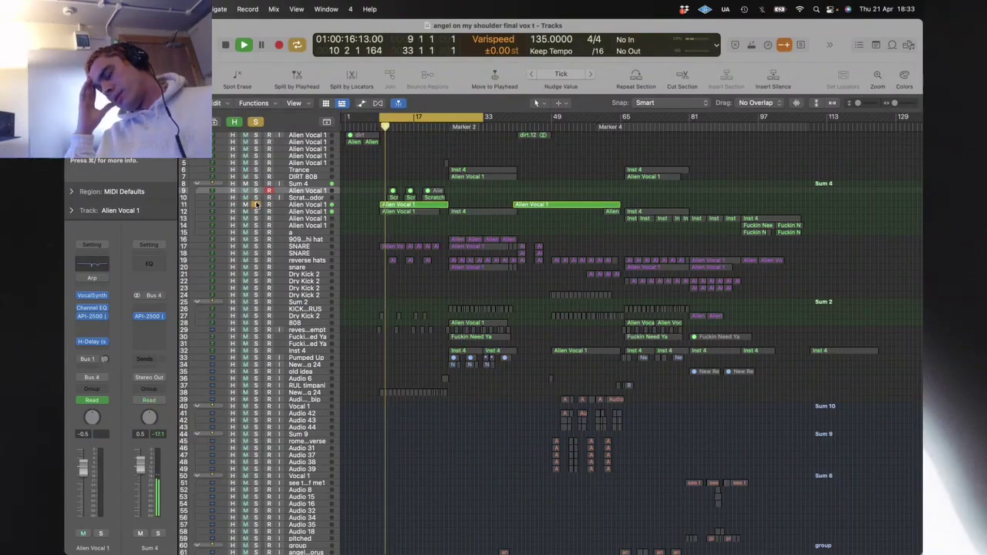
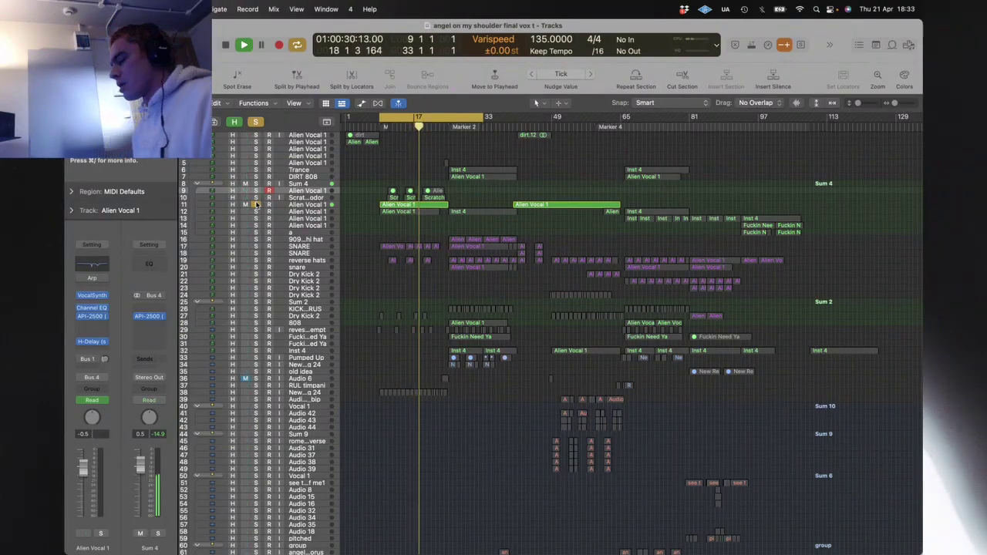
pyautogui.click(256, 204)
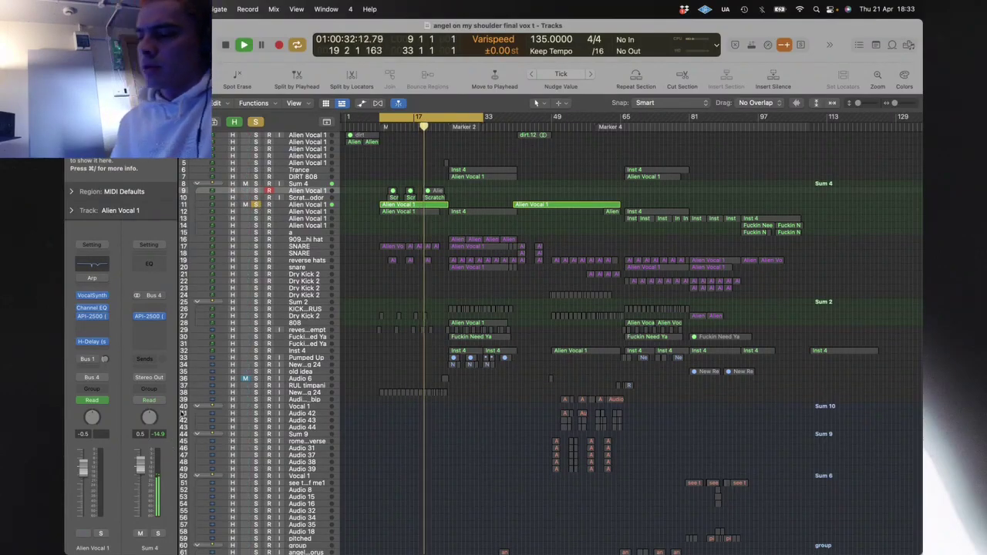
# Step: Select the soloed Alien Vocal 1 track 11 to show its channel strip, then move the selection up to Sum 4
pyautogui.click(308, 205)
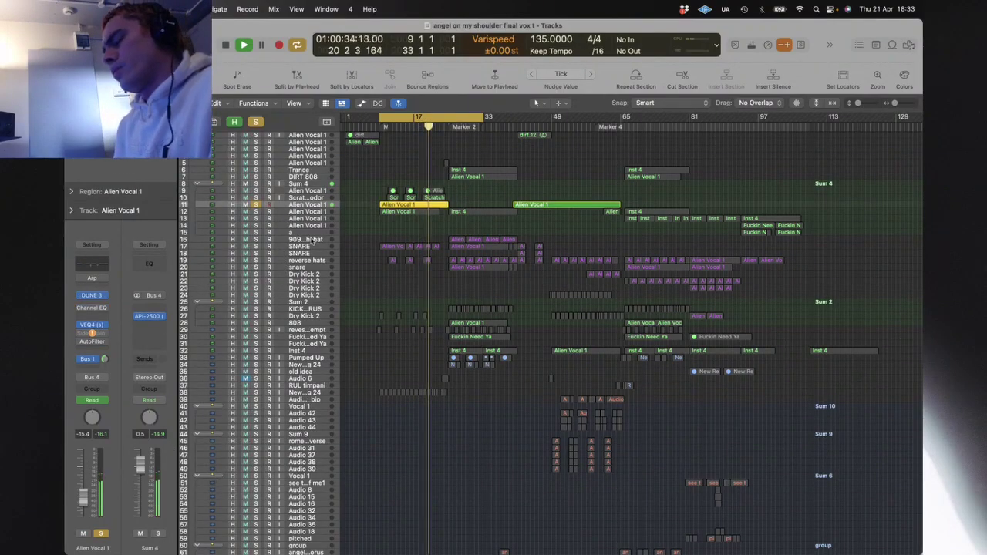
pyautogui.press('Up')
pyautogui.press('Up')
pyautogui.press('Up')
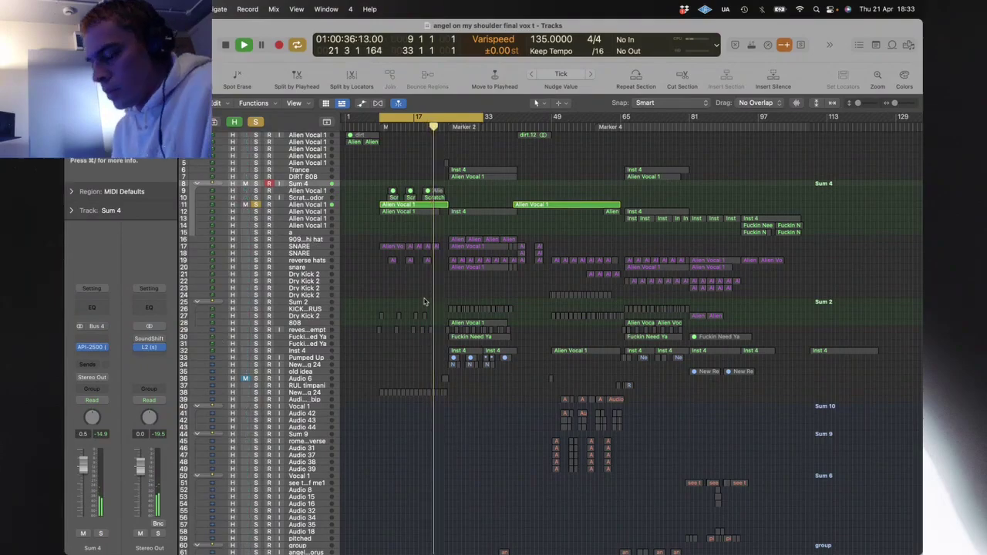
# Step: Shorten the cycle to end at bar 18, examine the opening Sum 4 regions up close during playback, then stop
pyautogui.press('space')
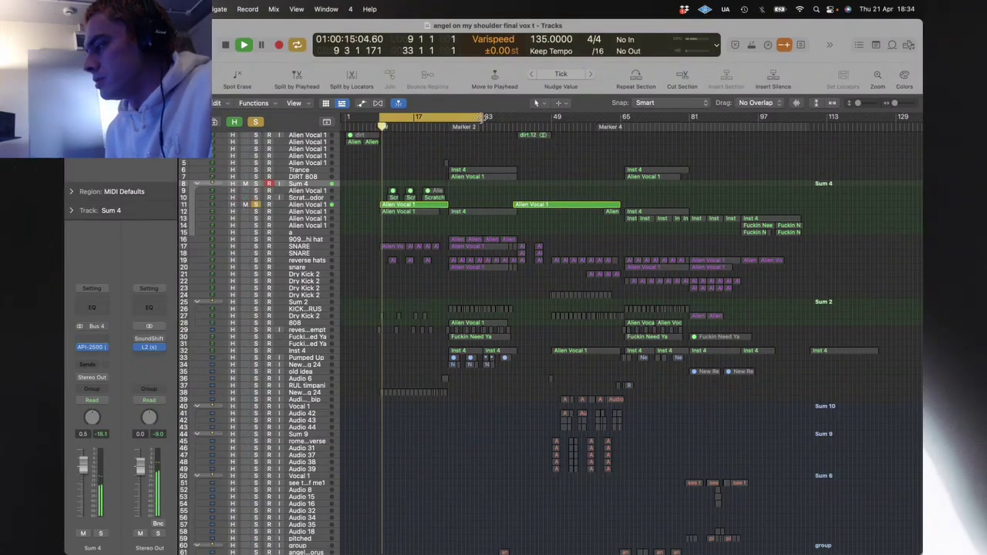
pyautogui.moveTo(483, 116); pyautogui.dragTo(418, 117)
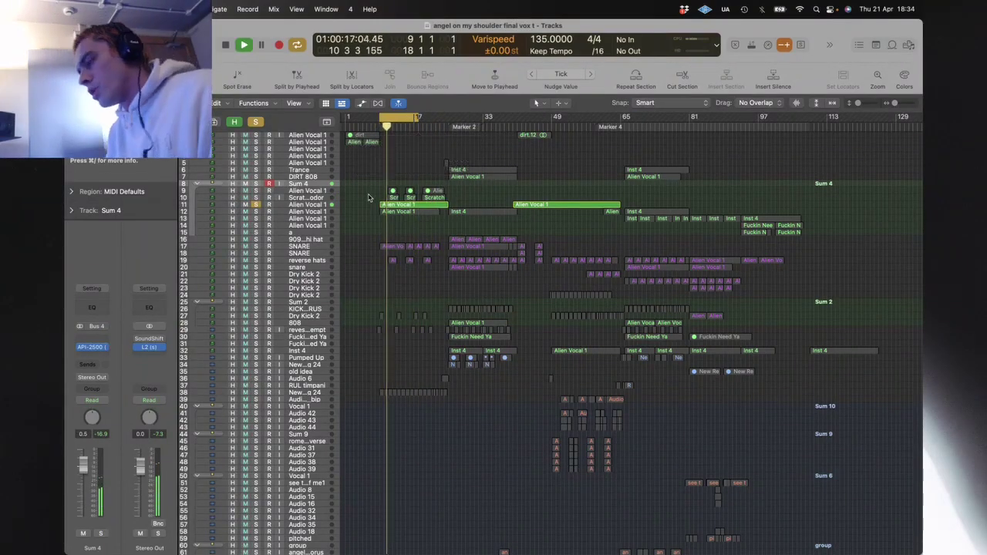
pyautogui.moveTo(367, 190); pyautogui.dragTo(421, 265)
pyautogui.press('z')
pyautogui.click(461, 306)
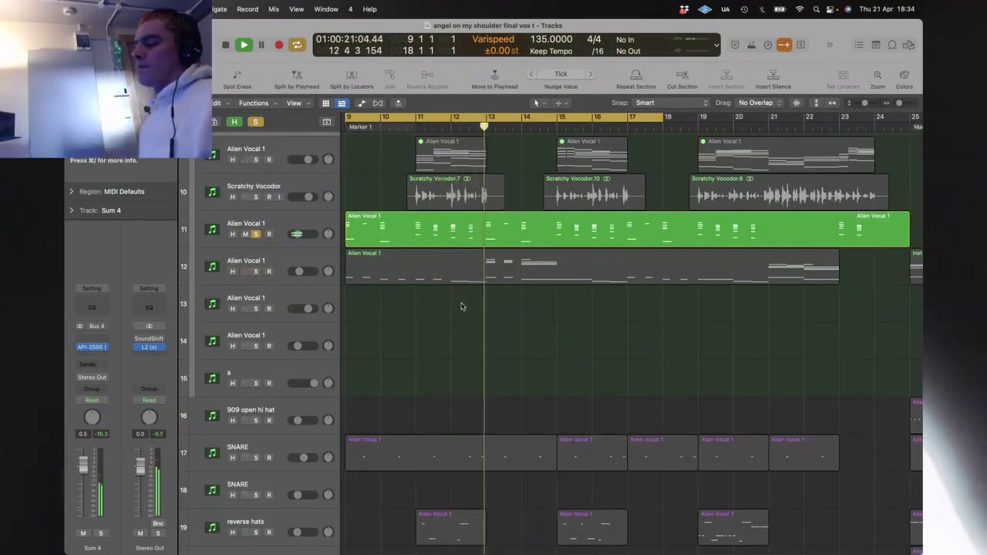
pyautogui.press('space')
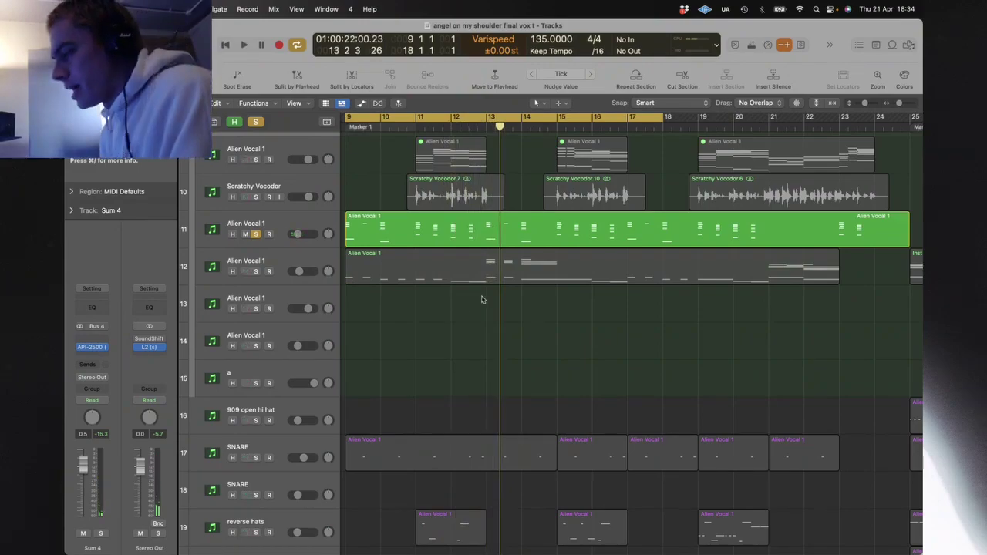
pyautogui.moveTo(484, 298); pyautogui.dragTo(345, 403)
pyautogui.click(506, 401)
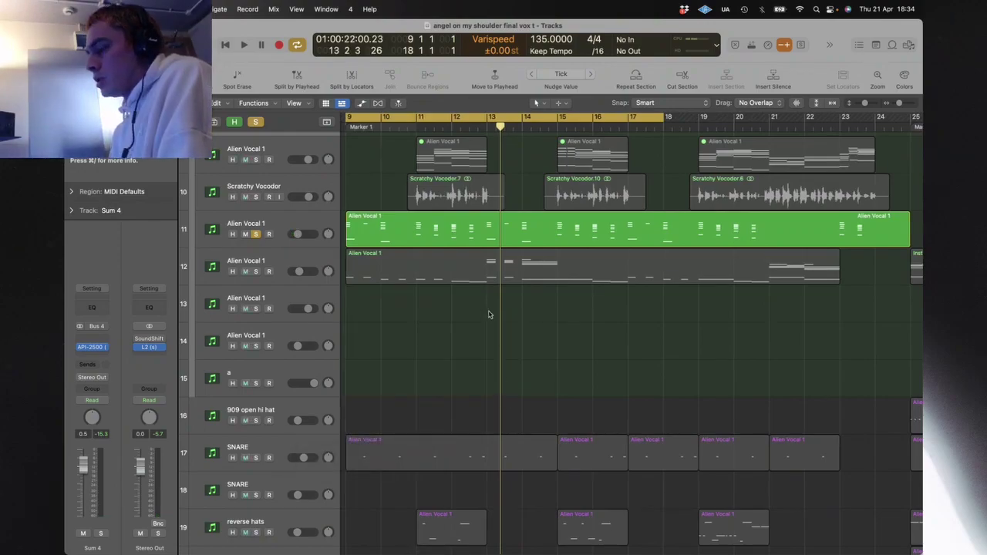
pyautogui.moveTo(484, 301); pyautogui.dragTo(348, 418)
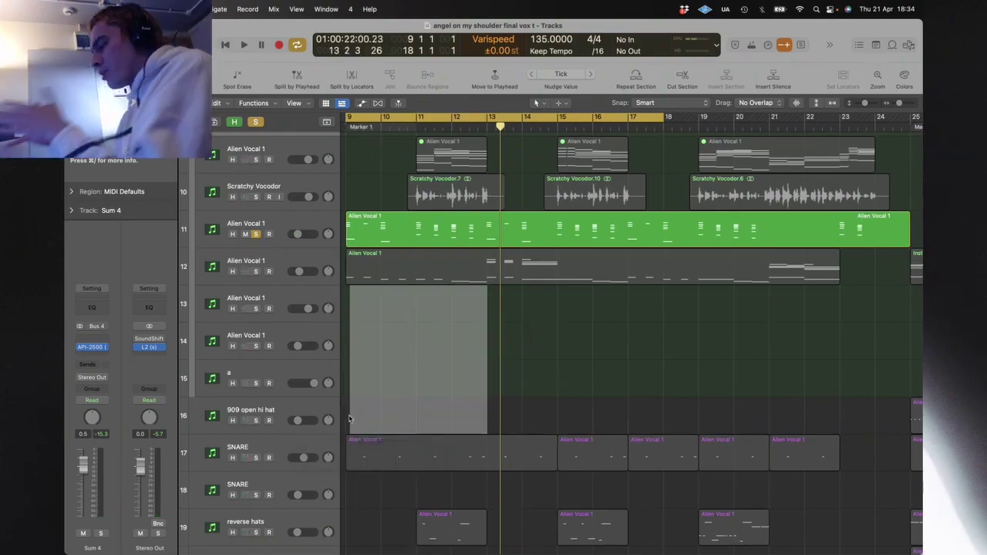
pyautogui.click(348, 419)
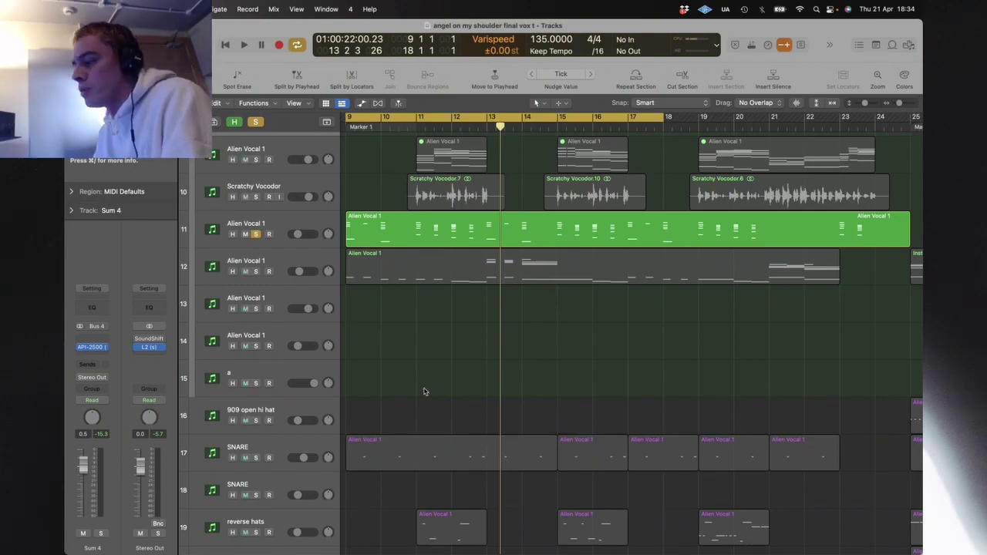
# Step: Replay the soloed Alien Vocal 1 part briefly, then solo audio track 38 in its place and play it
pyautogui.press('space')
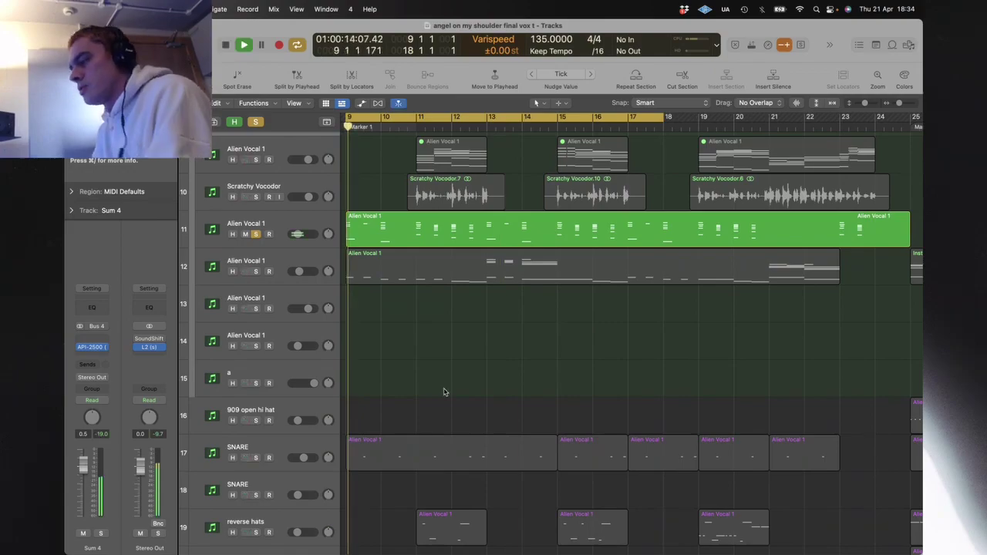
pyautogui.press('z')
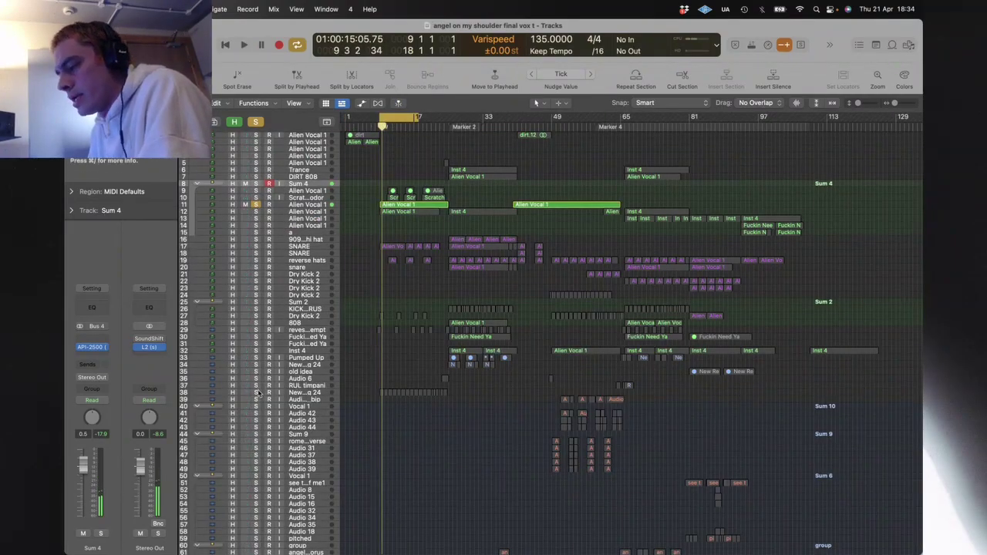
pyautogui.click(257, 394)
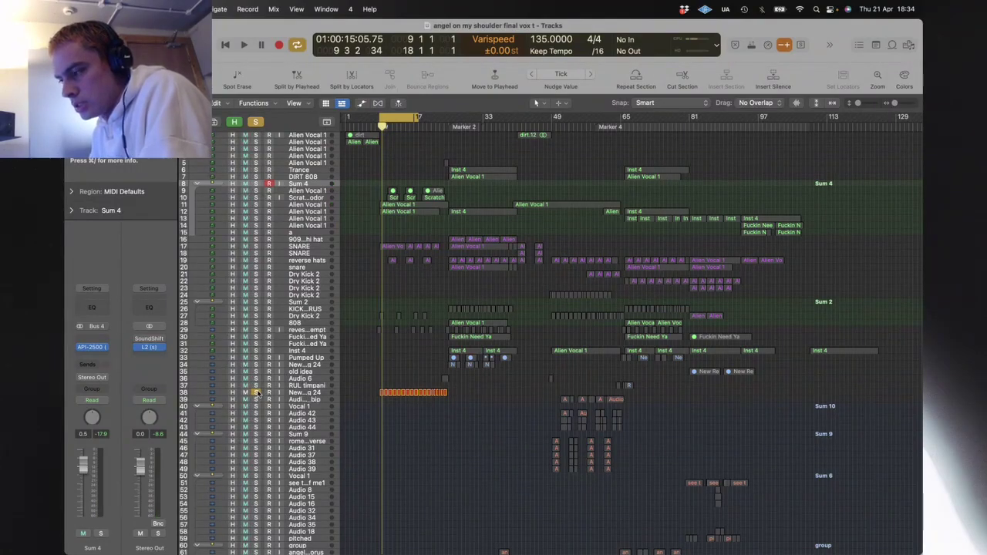
pyautogui.press('space')
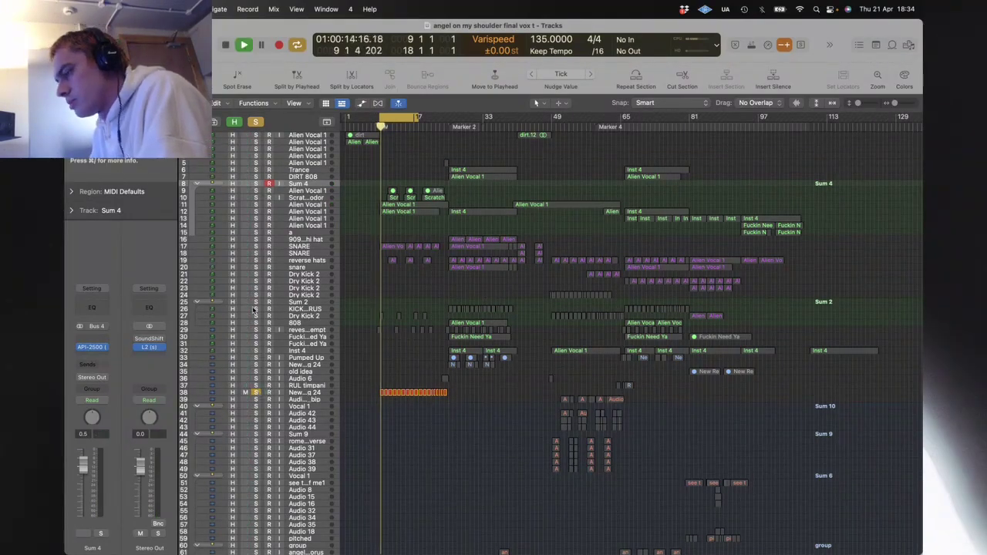
# Step: Solo tracks 9 through 32 in place of track 38, turn off cycling, and stop playback after a short listen
pyautogui.moveTo(256, 192); pyautogui.dragTo(248, 352)
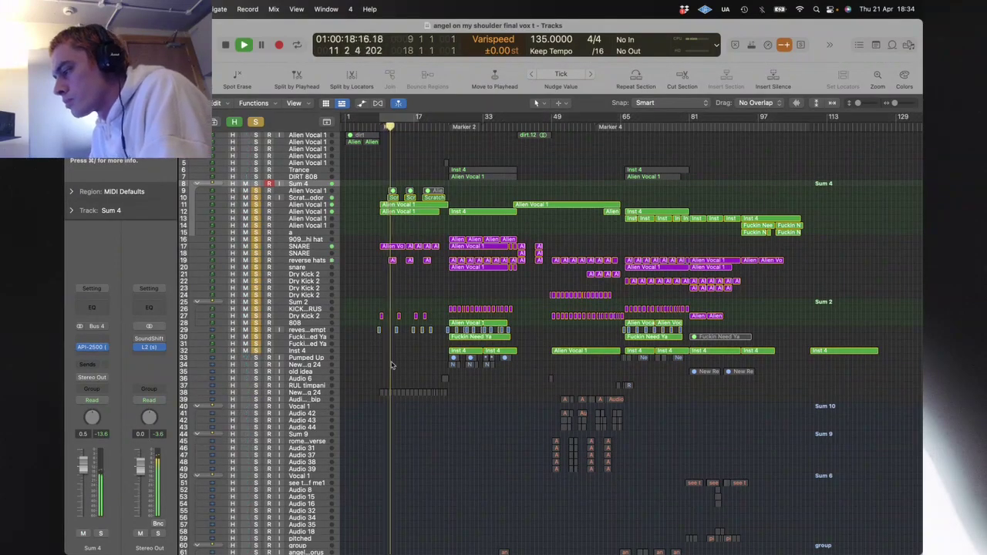
pyautogui.scroll(-5, 545, 438)
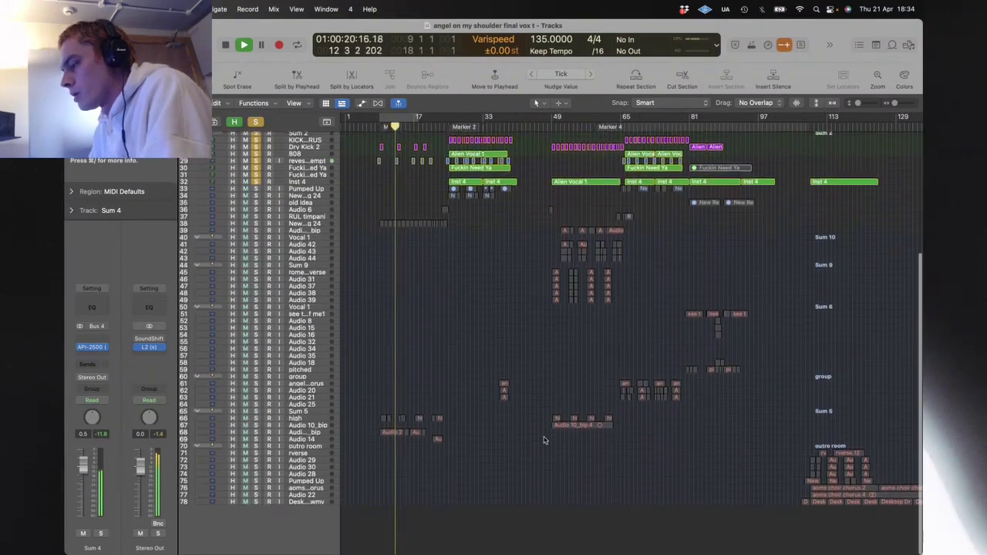
pyautogui.press('space')
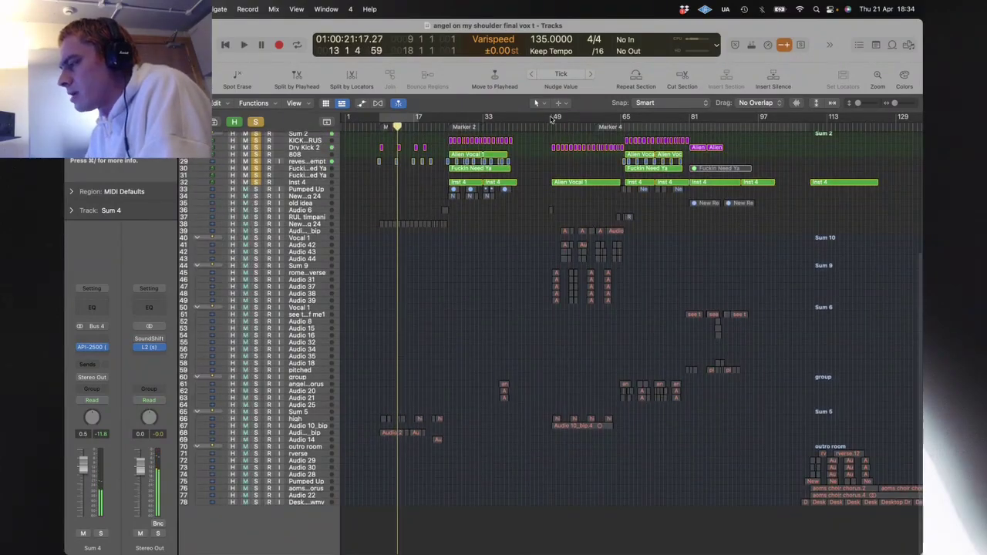
# Step: Cycle bars 49 to 72, solo Sum 9 and its vocal tracks instead, and play the section
pyautogui.moveTo(551, 118); pyautogui.dragTo(650, 118)
pyautogui.moveTo(259, 267); pyautogui.dragTo(257, 307)
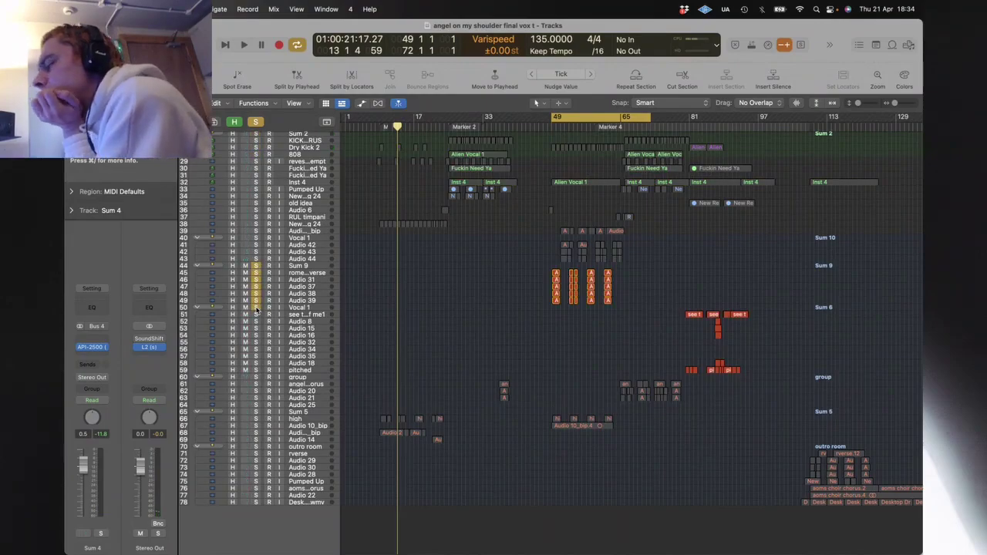
pyautogui.moveTo(906, 103); pyautogui.dragTo(907, 105)
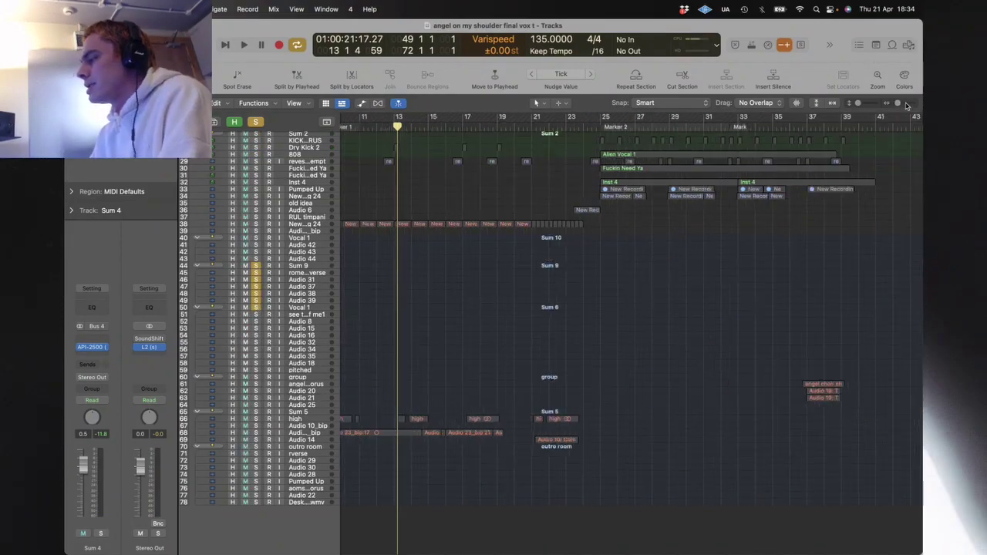
pyautogui.hscroll(10, 817, 199)
pyautogui.hscroll(-1, 817, 199)
pyautogui.hscroll(-5, 815, 199)
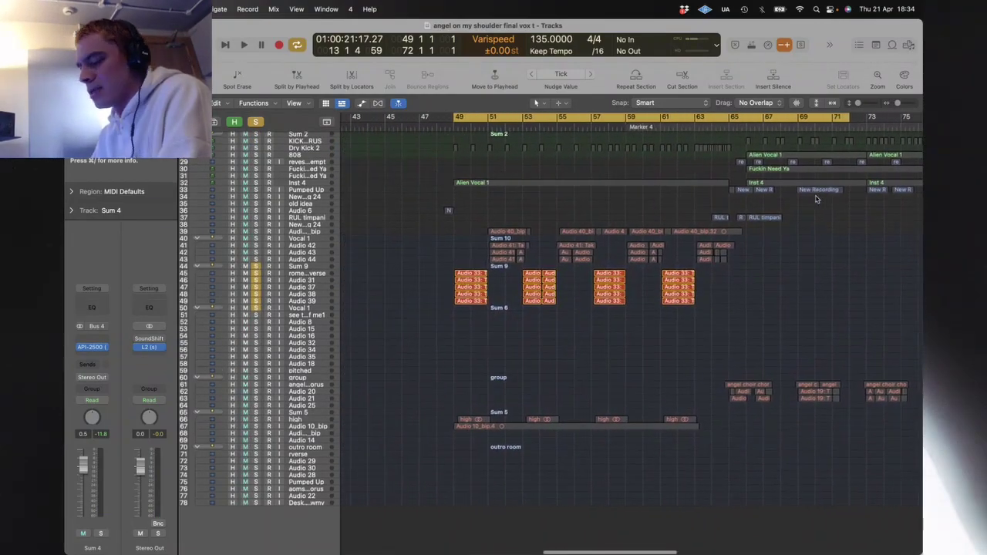
pyautogui.press('space')
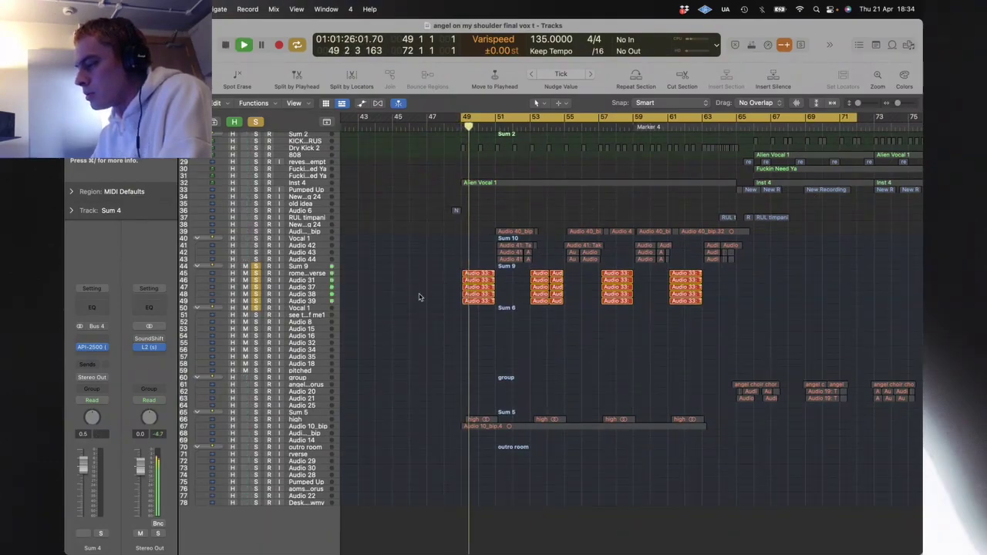
# Step: Examine the first Audio 33 take on the Audio 37 track up close, then return to the full arrangement
pyautogui.click(464, 288)
pyautogui.press('z')
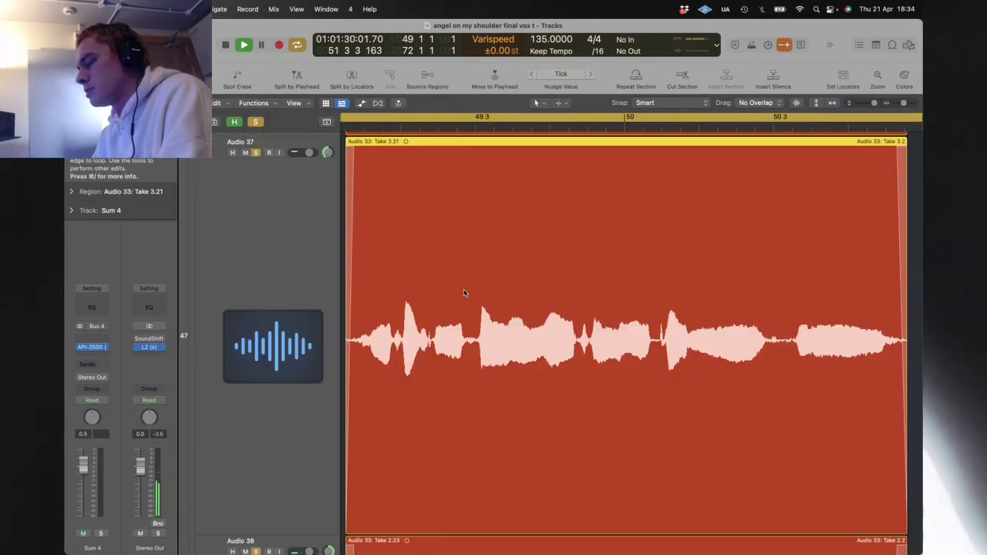
pyautogui.press('z')
pyautogui.click(488, 337)
pyautogui.press('z')
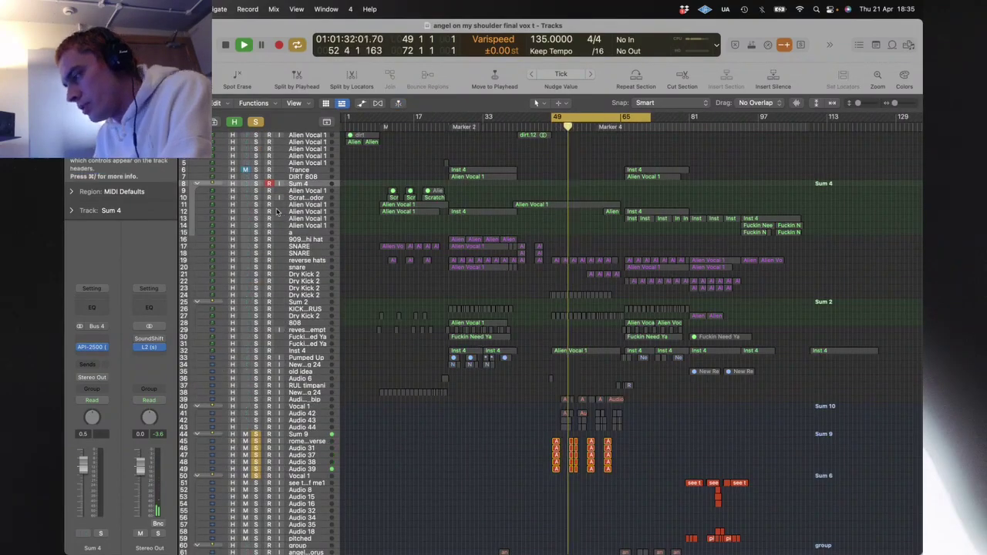
# Step: Add Alien Vocal 1 tracks 11 and 12 to the soloed vocals and shorten the cycle to end at bar 65
pyautogui.click(245, 170)
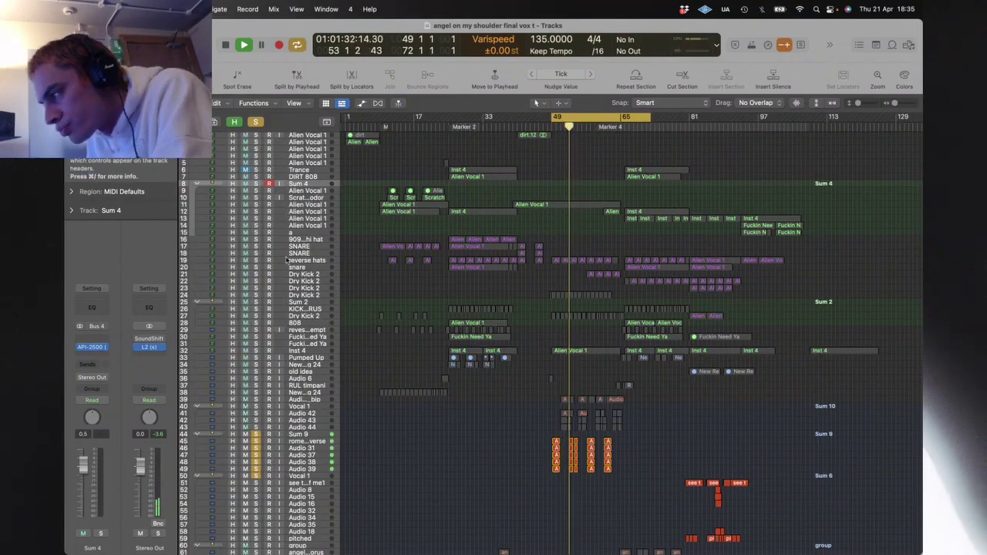
pyautogui.click(255, 211)
pyautogui.click(255, 204)
pyautogui.moveTo(652, 125); pyautogui.dragTo(622, 125)
pyautogui.moveTo(895, 103); pyautogui.dragTo(899, 104)
pyautogui.scroll(-4, 639, 549)
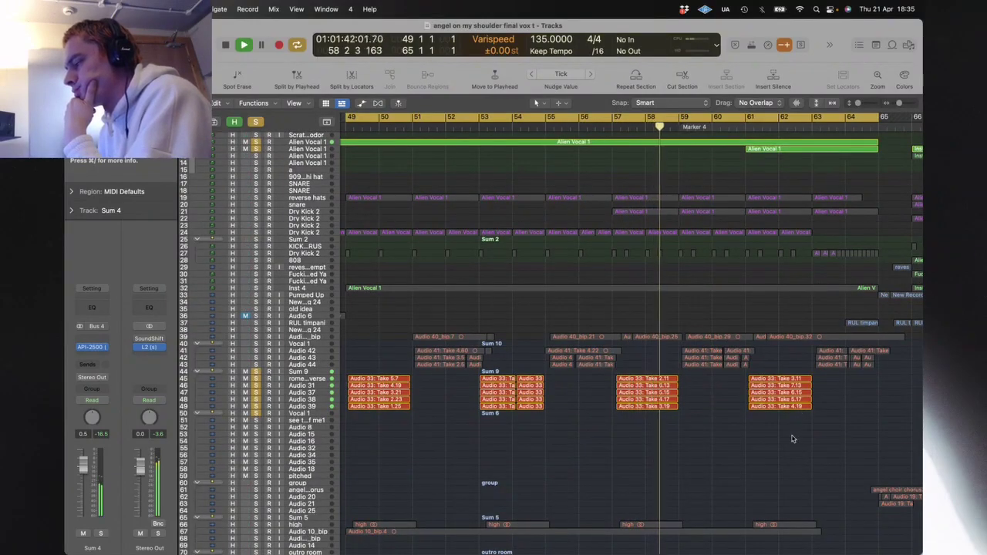
# Step: Solo and select the Audio 10_bip track in Sum 5 and examine its region up close
pyautogui.scroll(-5, 468, 463)
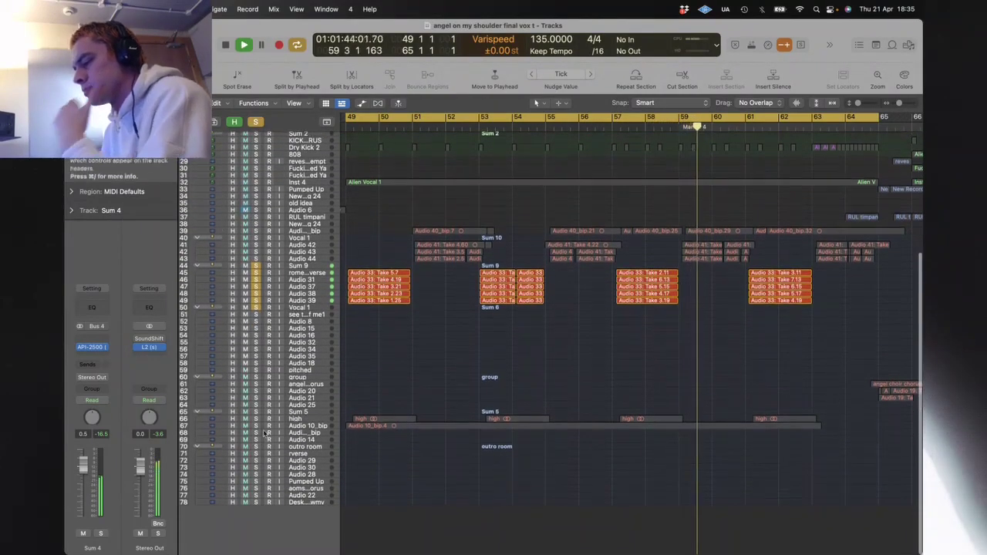
pyautogui.click(256, 427)
pyautogui.click(320, 427)
pyautogui.press('z')
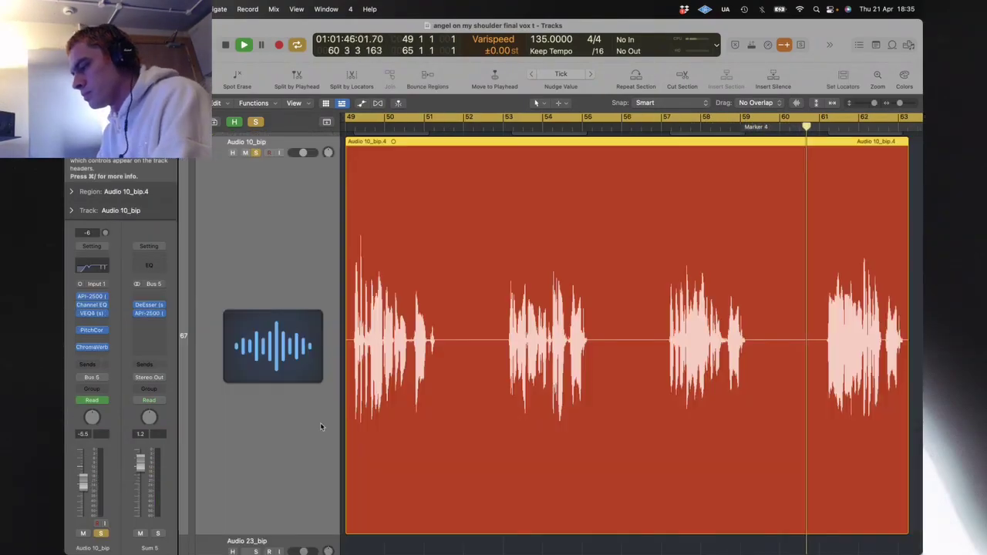
pyautogui.press('z')
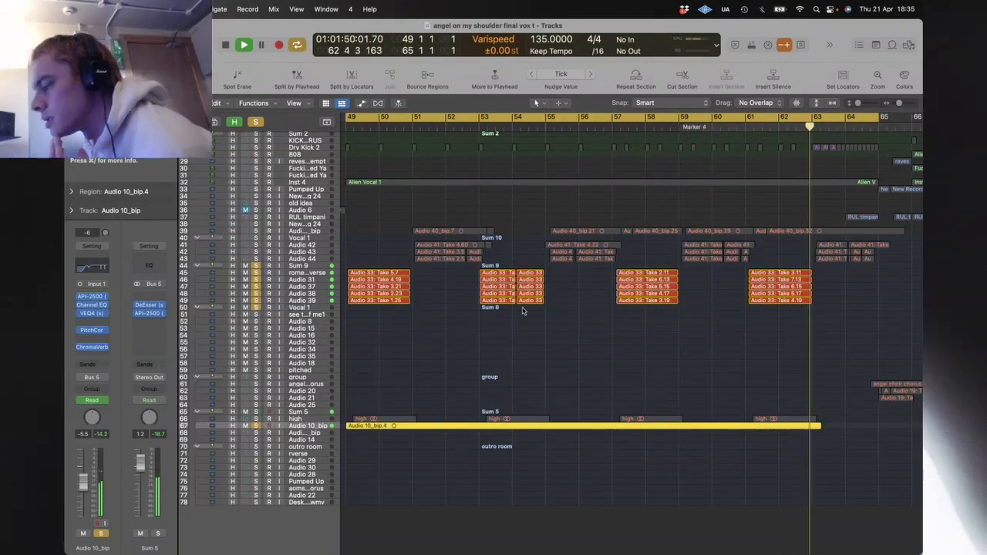
# Step: Clear the solo on Alien Vocal 1 track 11 in Sum 4 and return to the soloed vocal tracks
pyautogui.scroll(5, 522, 311)
pyautogui.scroll(4, 522, 311)
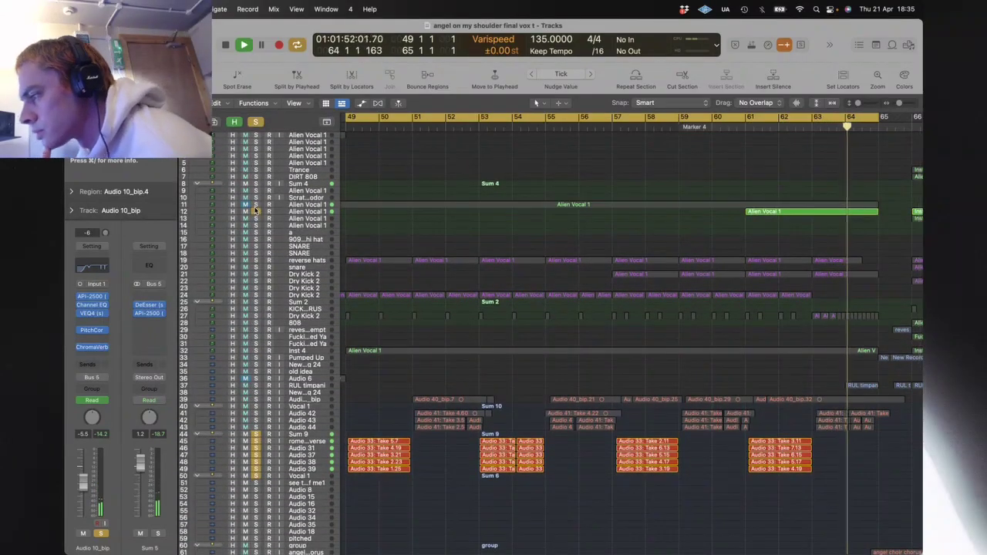
pyautogui.scroll(-8, 448, 300)
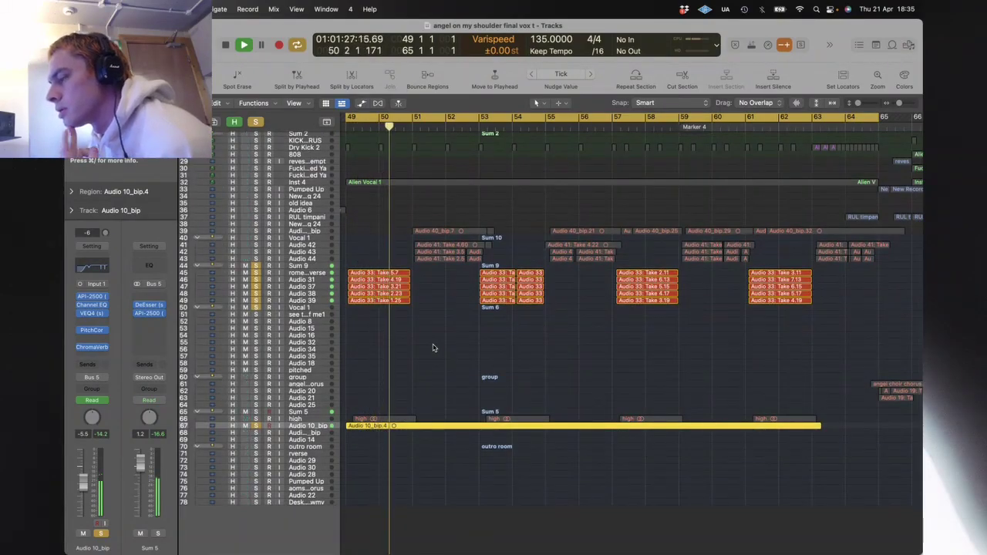
# Step: Add Audio 42, 43 and 44 plus the high track in Sum 5 to the soloed vocals and play the cycle from bar 49
pyautogui.press('space')
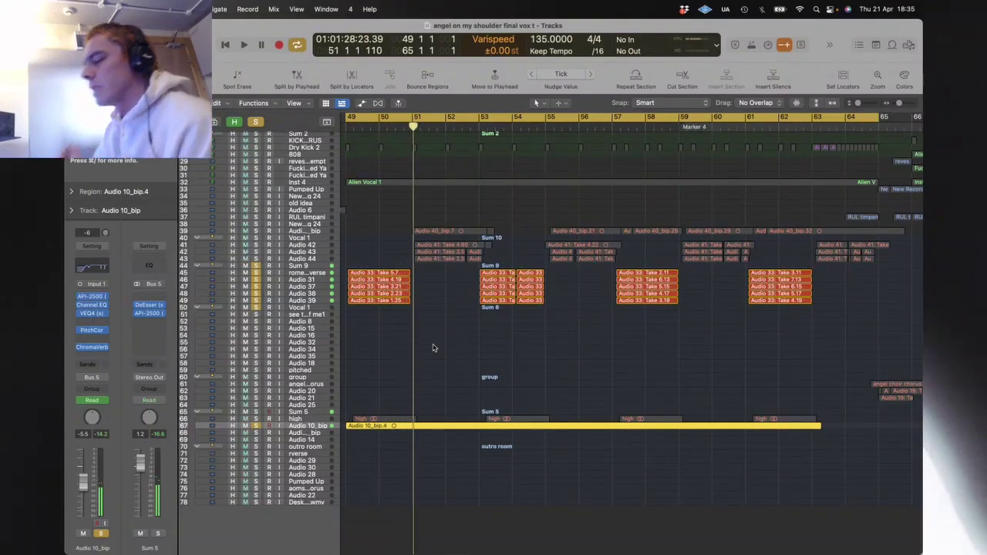
pyautogui.press('h')
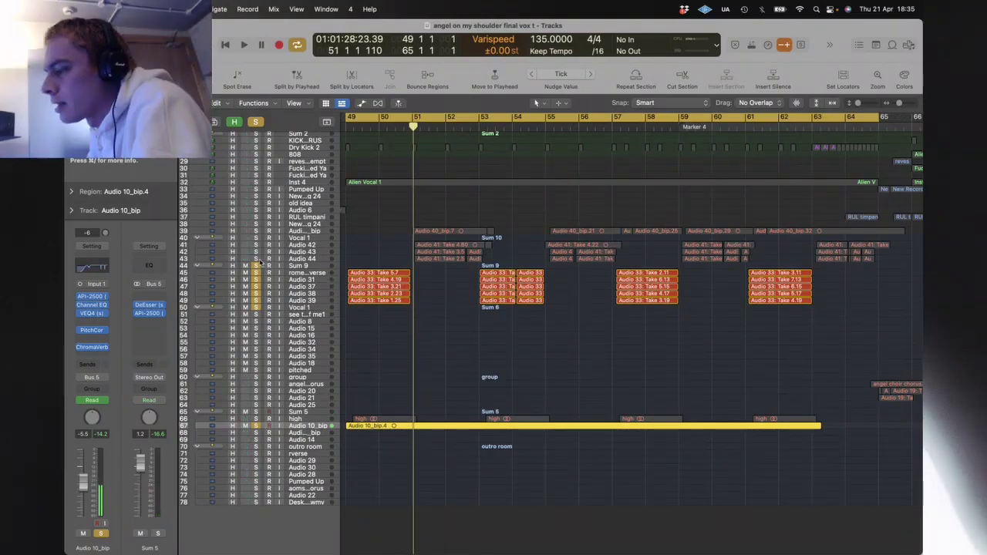
pyautogui.moveTo(255, 259); pyautogui.dragTo(255, 245)
pyautogui.press('space')
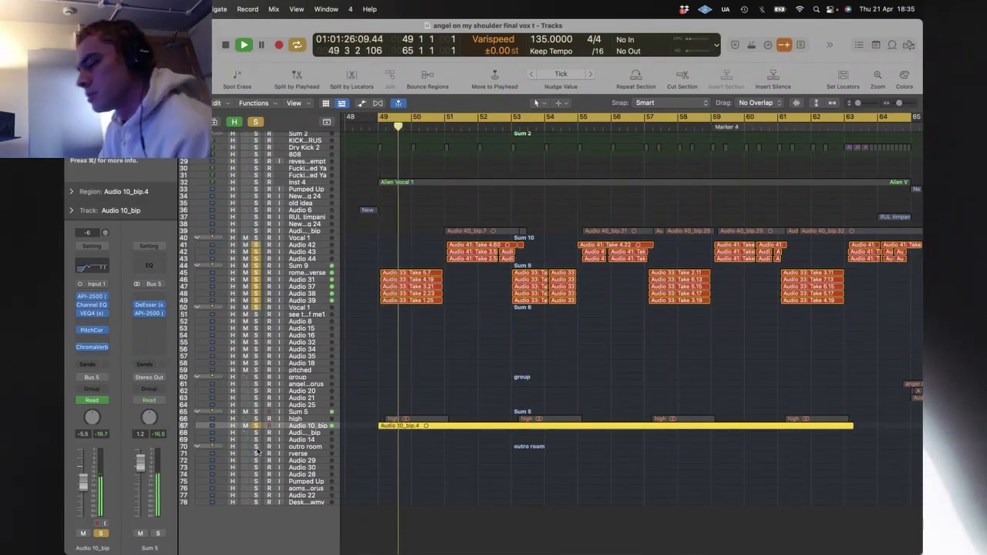
pyautogui.click(256, 418)
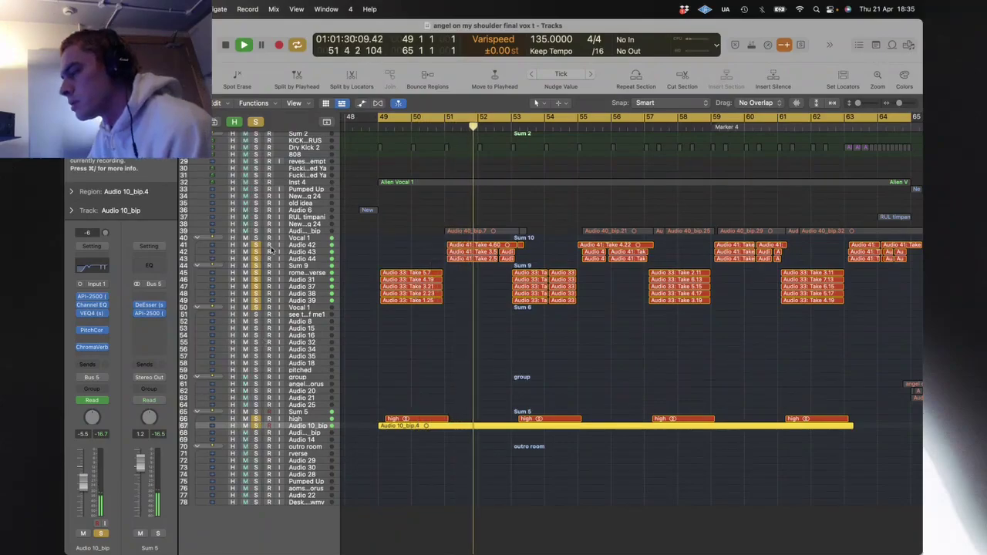
# Step: Add Audio 40_bip to the soloed vocals and toggle the solos of Audio 42, 43 and 44 off and back on during playback
pyautogui.scroll(3, 308, 308)
pyautogui.click(305, 306)
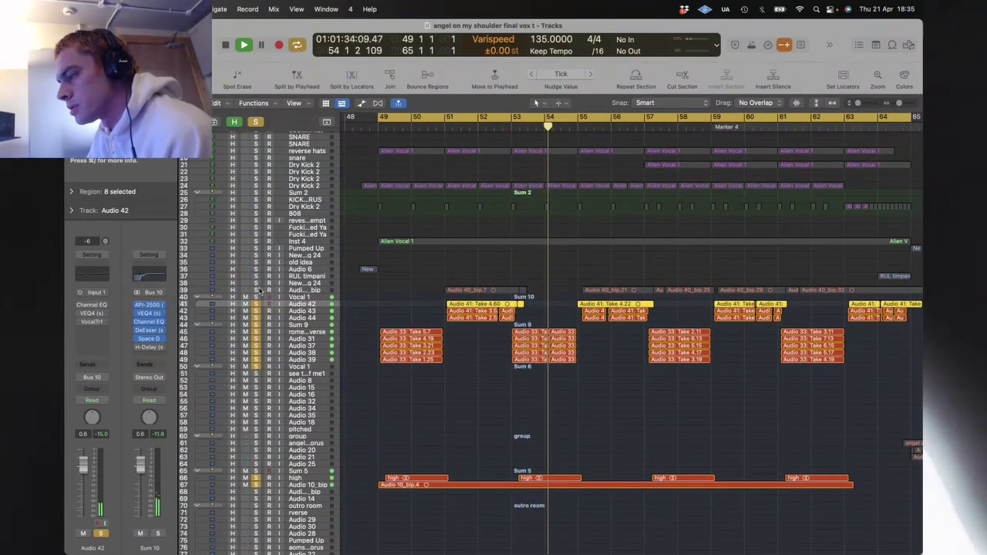
pyautogui.click(256, 290)
pyautogui.click(256, 304)
pyautogui.moveTo(256, 307); pyautogui.dragTo(256, 330)
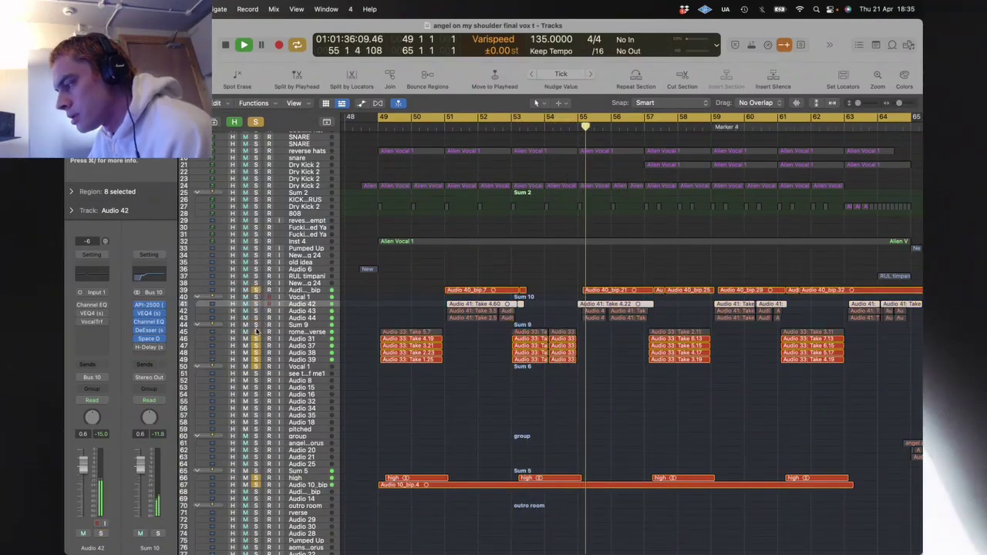
pyautogui.click(255, 304)
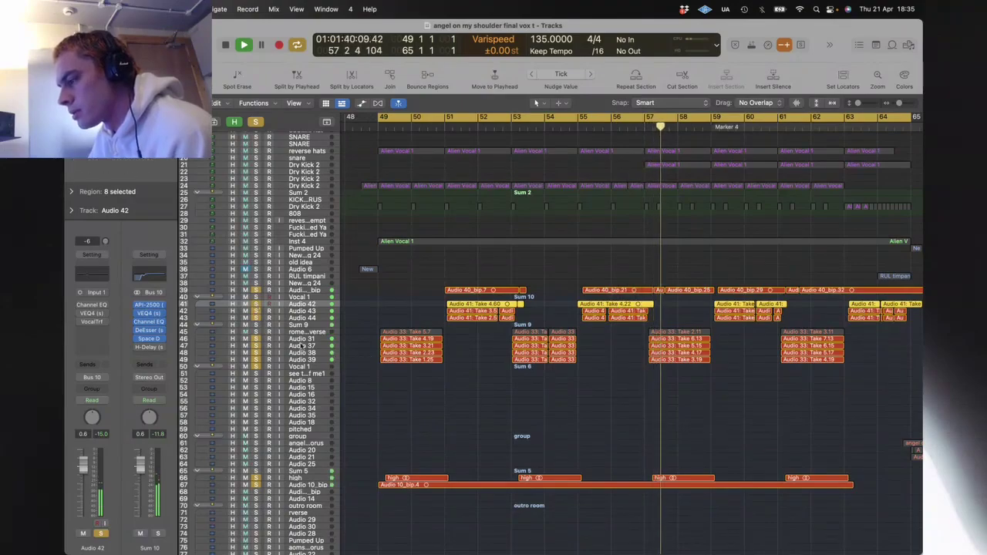
# Step: Solo the drum and instrument tracks from reverse hats down to Inst 4 alongside the vocals, with the cycle off
pyautogui.click(528, 426)
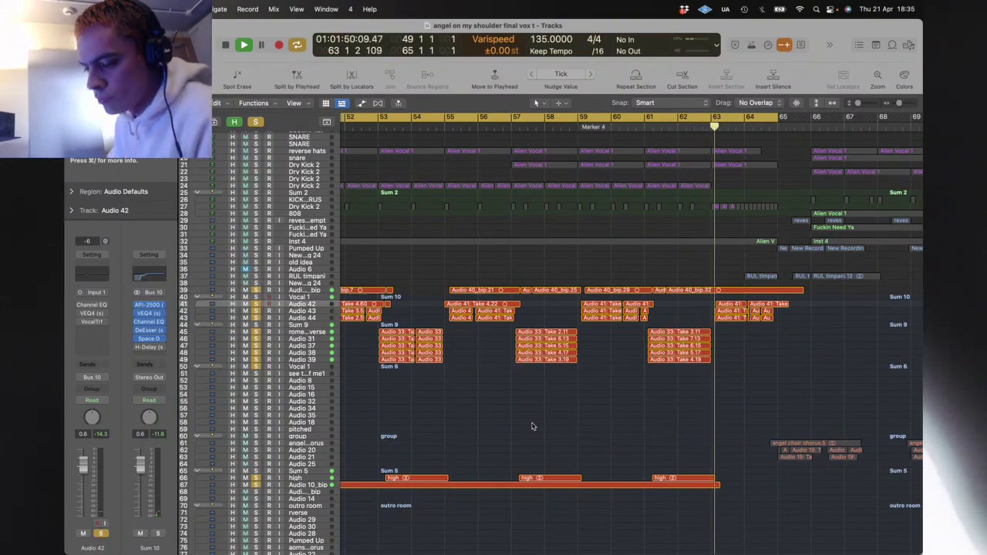
pyautogui.press('z')
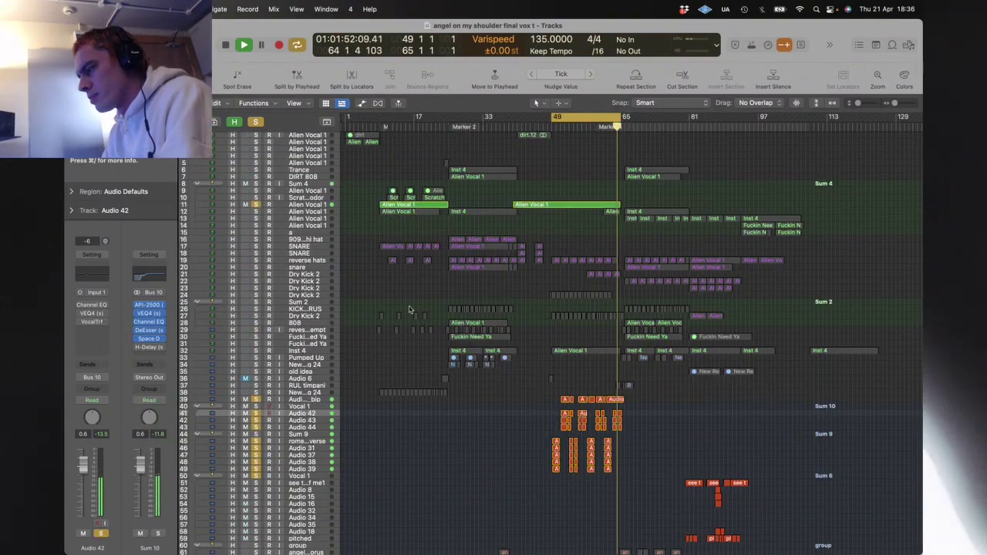
pyautogui.moveTo(256, 295)
pyautogui.mouseDown()
pyautogui.moveTo(256, 317)
pyautogui.moveTo(256, 295)
pyautogui.mouseUp()
pyautogui.moveTo(256, 344); pyautogui.dragTo(257, 263)
pyautogui.moveTo(547, 254); pyautogui.dragTo(629, 309)
pyautogui.press('z')
pyautogui.click(566, 317)
pyautogui.press('z')
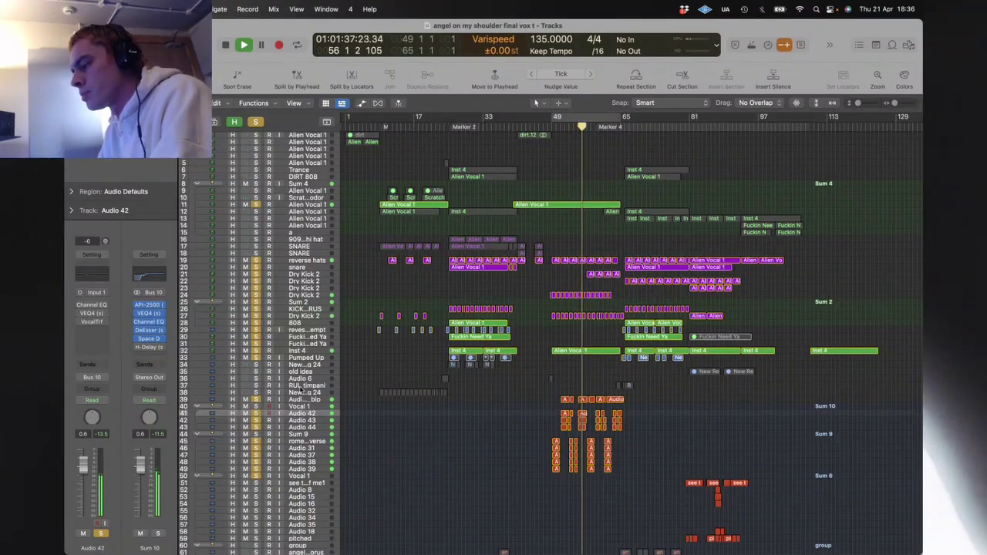
# Step: Select the RUL timpani track, turn the cycle over bars 49 to 65 back on and stop playback
pyautogui.click(282, 386)
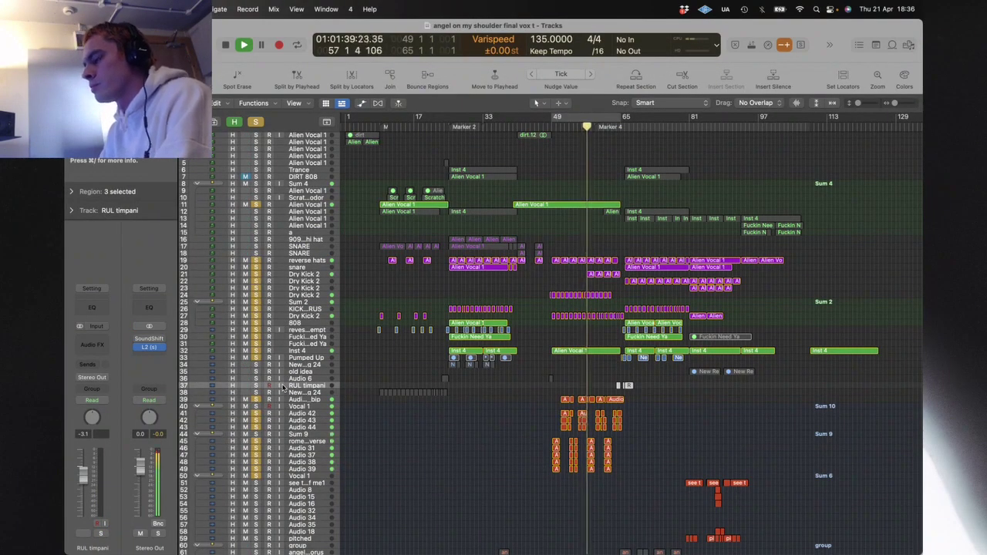
pyautogui.click(244, 379)
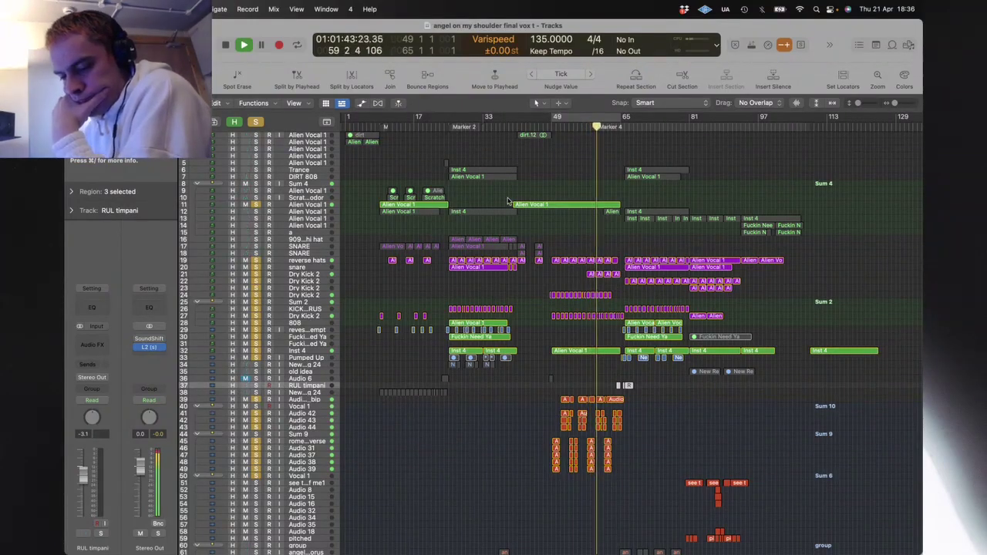
pyautogui.press('c')
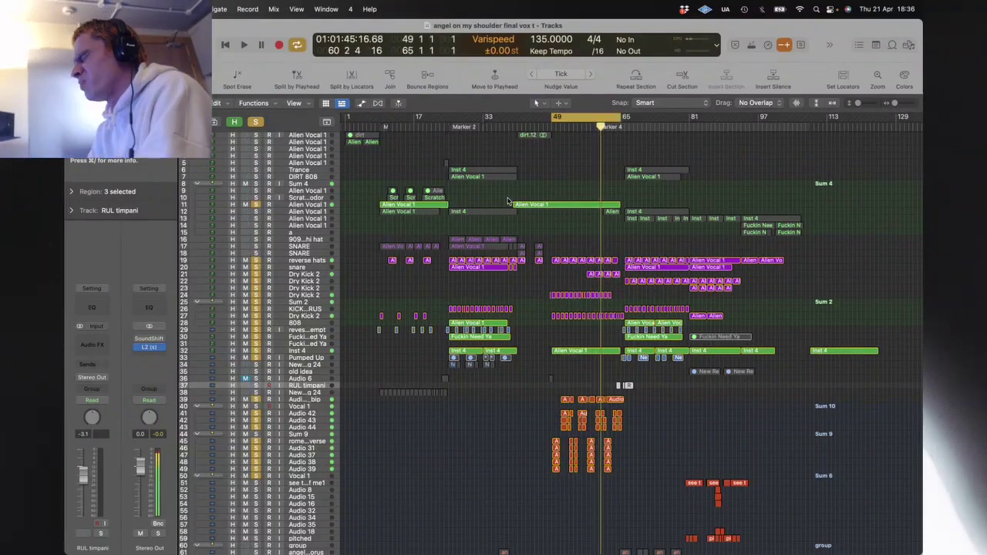
# Step: Solo only the Sum 9 stack from bar 49, then add the Vocal 1 stack of Sum 10 to it during playback
pyautogui.moveTo(507, 407); pyautogui.dragTo(694, 536)
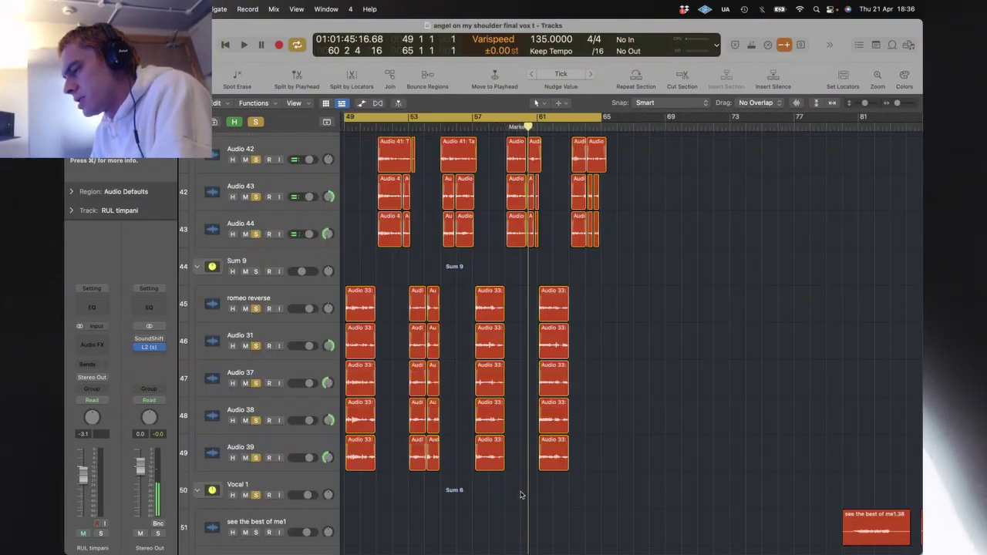
pyautogui.click(256, 270)
pyautogui.press('space')
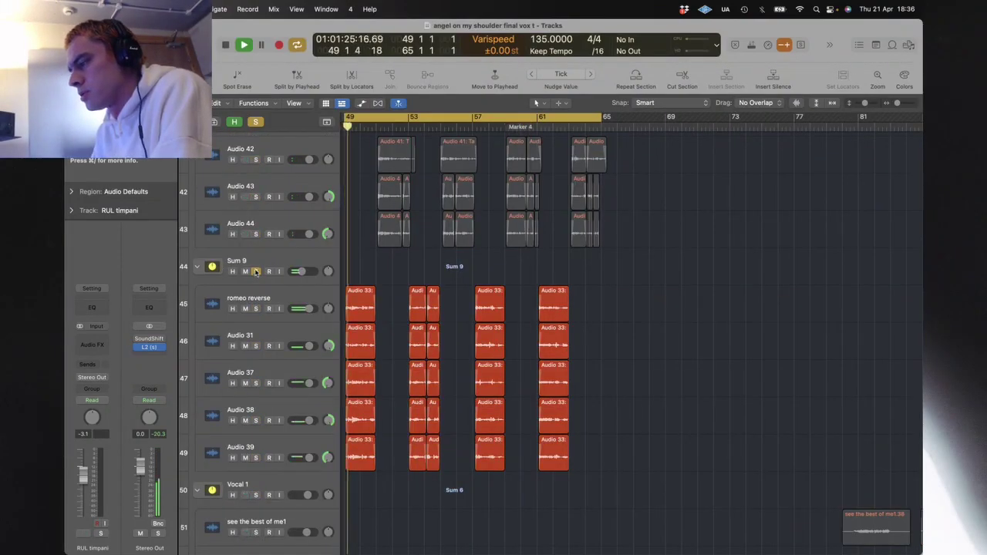
pyautogui.scroll(2, 263, 179)
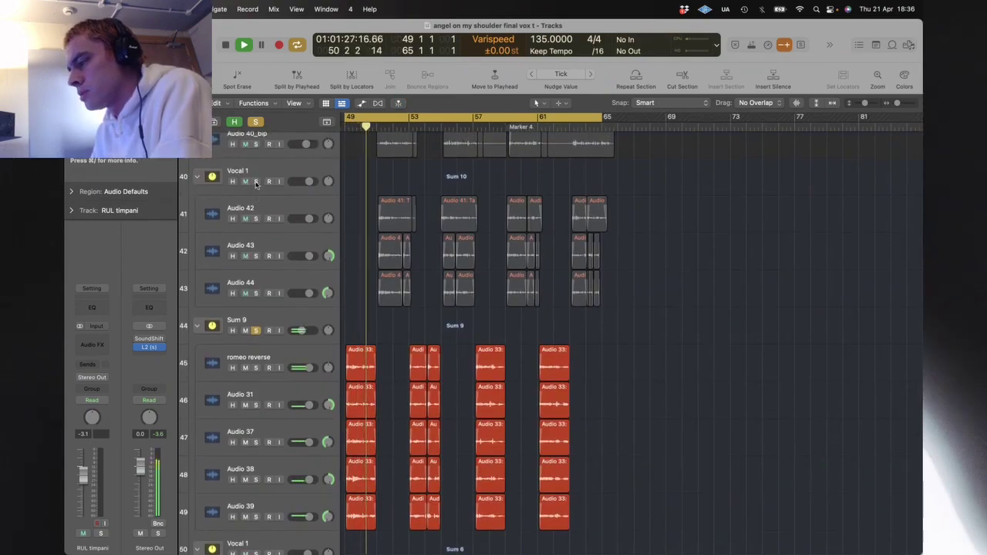
pyautogui.click(256, 182)
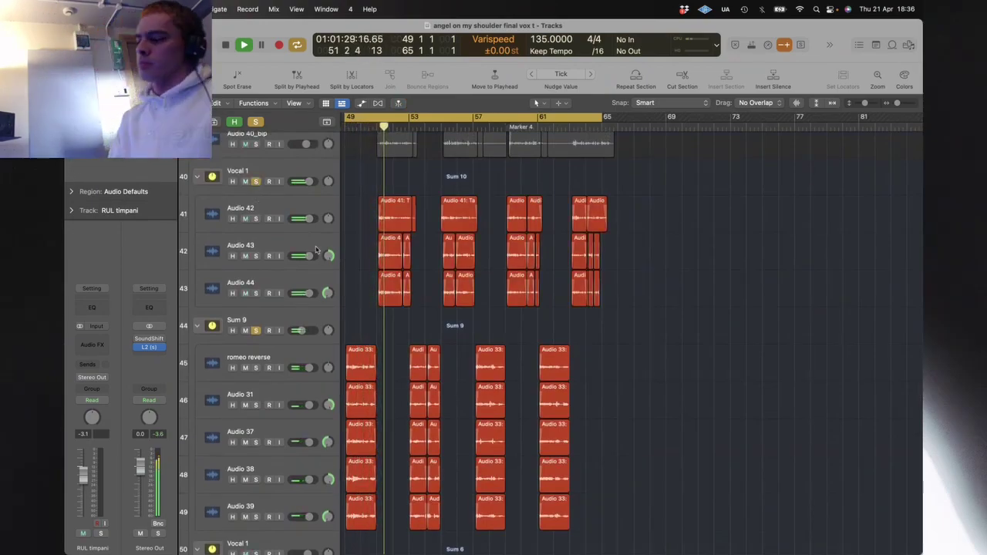
# Step: Add Audio 40_bip to the soloed Sum 9 and Vocal 1 stacks and replay the cycle from its start
pyautogui.press('space')
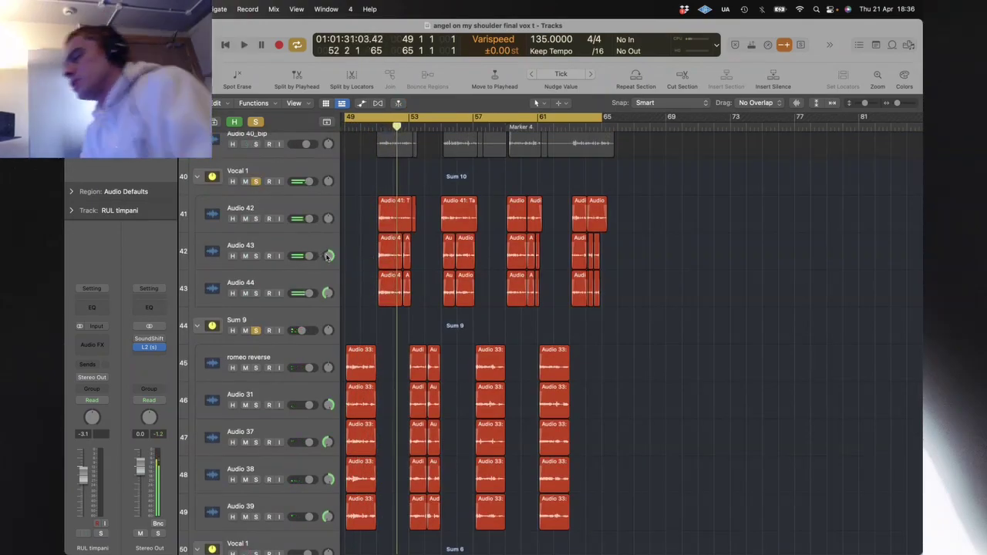
pyautogui.scroll(2, 361, 281)
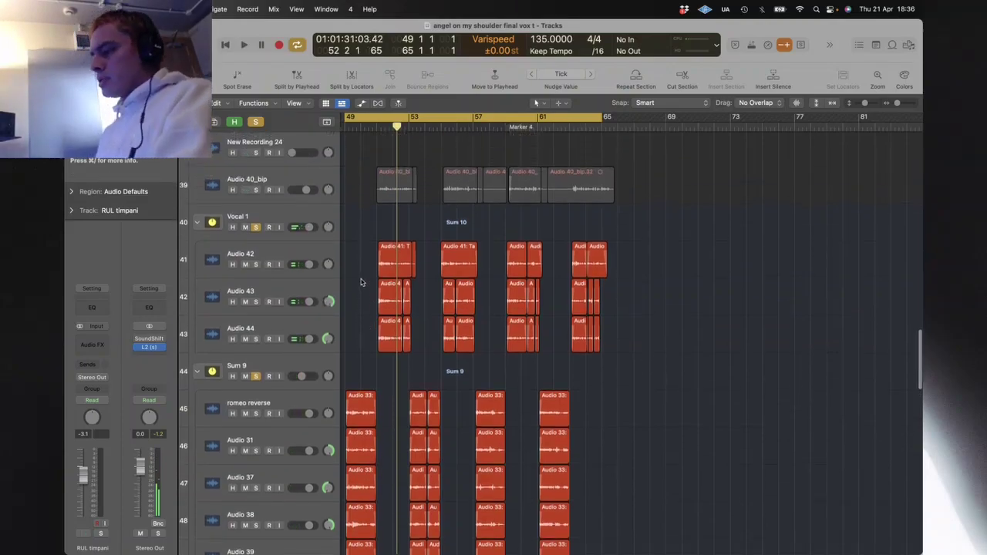
pyautogui.click(255, 190)
pyautogui.press('space')
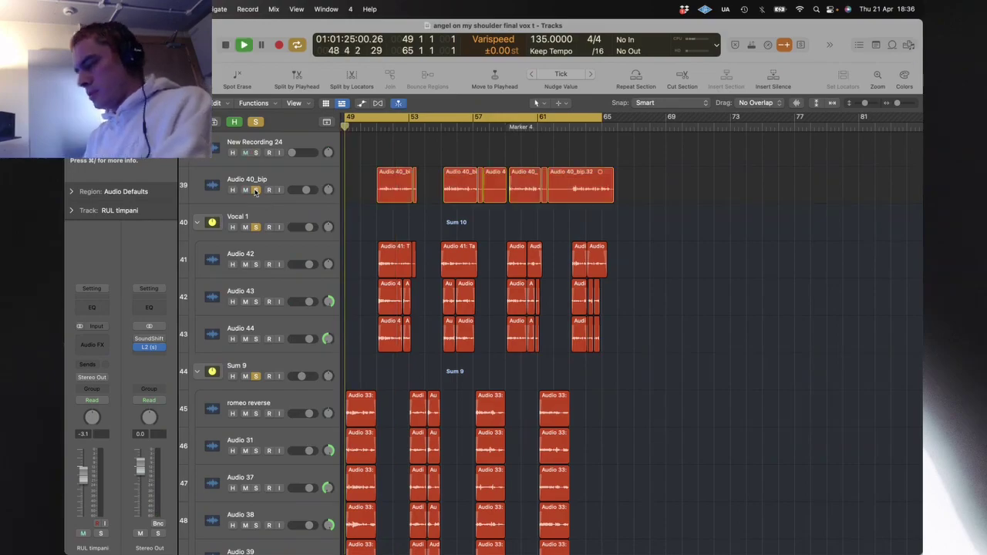
# Step: Solo all tracks from old idea through Vocal 1 (35 to 50), plus Inst 4 and Alien Vocal 1 track 11
pyautogui.press('z')
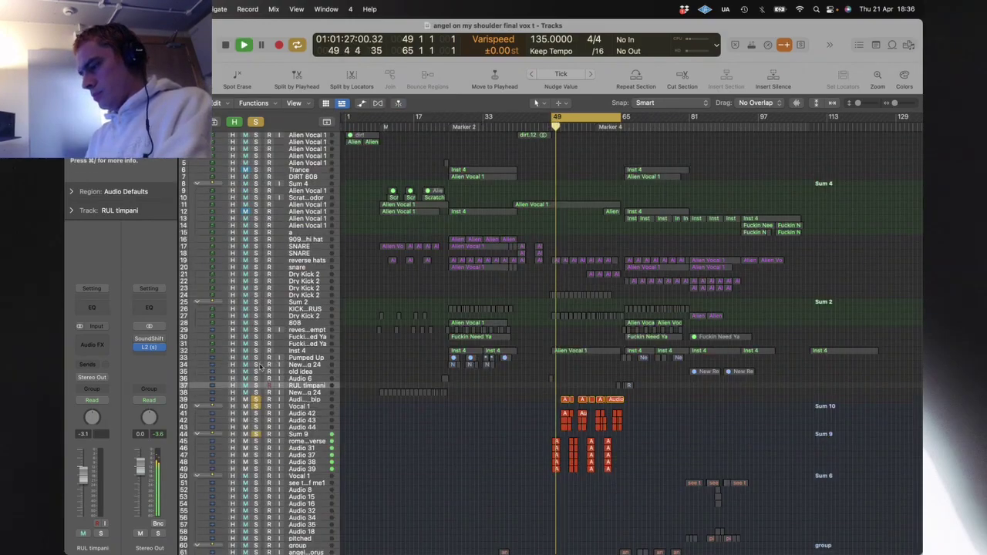
pyautogui.moveTo(256, 371); pyautogui.dragTo(250, 477)
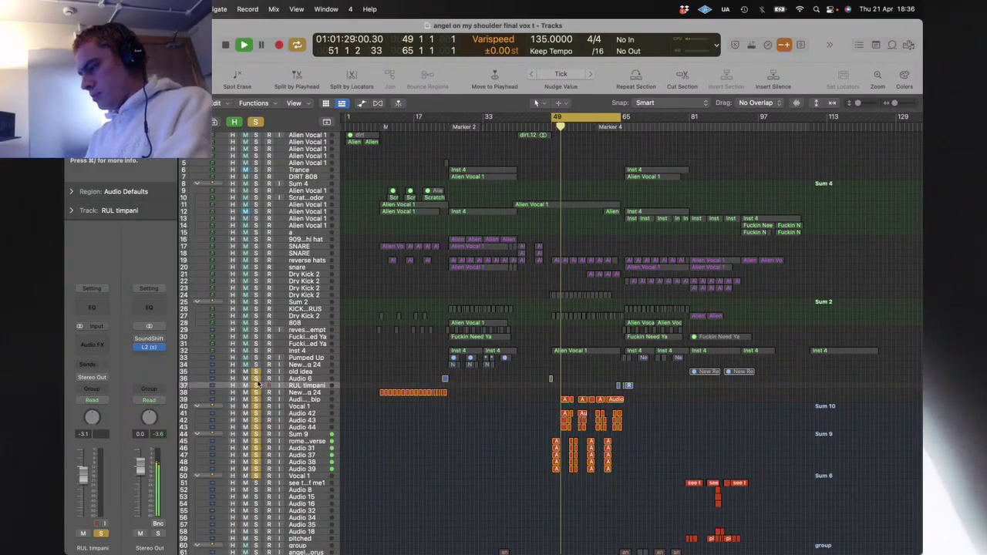
pyautogui.click(255, 351)
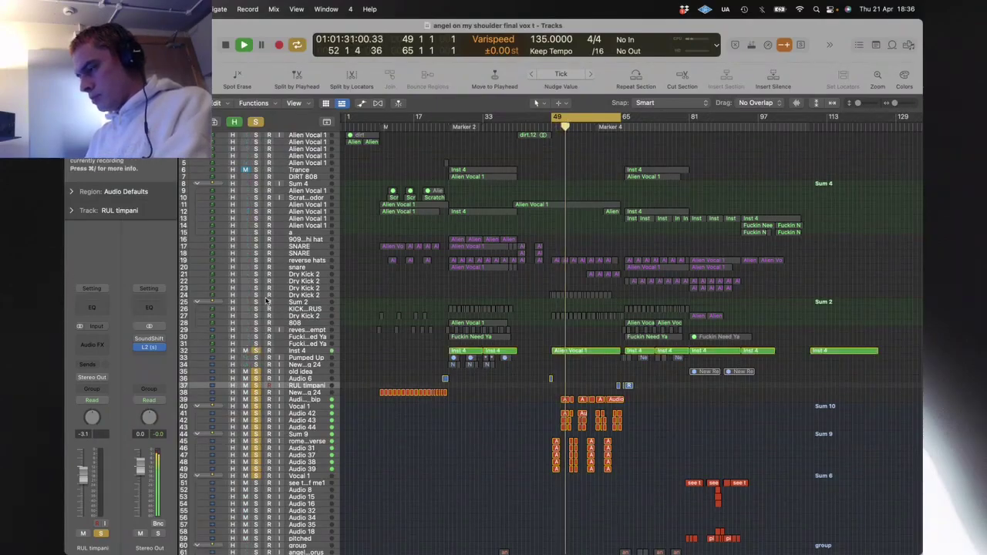
pyautogui.click(255, 204)
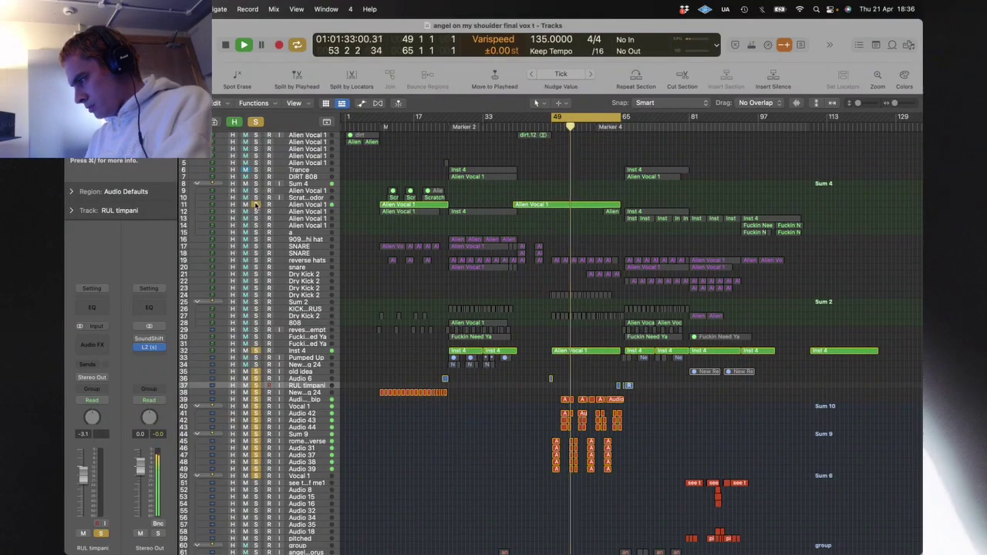
# Step: Add the high and Audio 10_bip tracks in Sum 5 to the soloed tracks and turn the cycle off
pyautogui.scroll(-6, 340, 437)
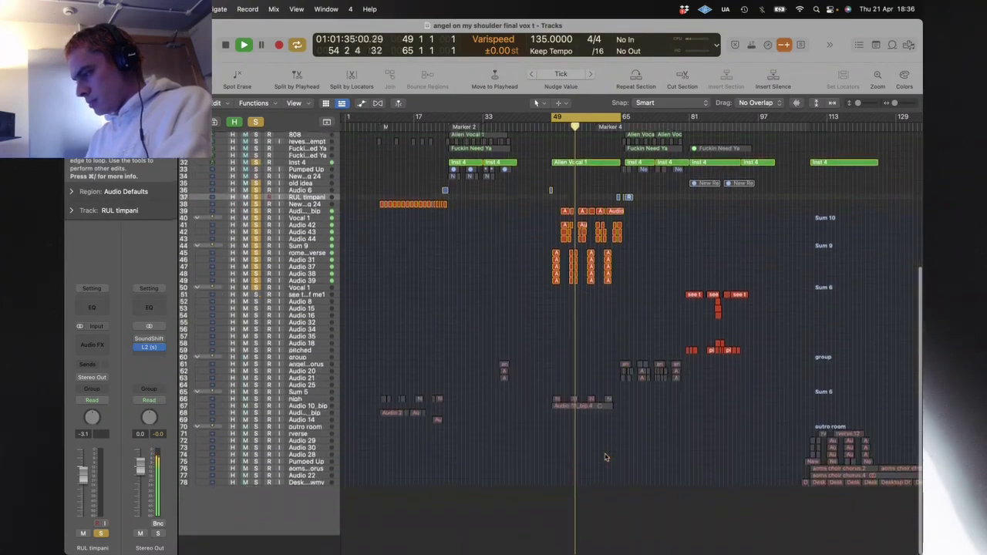
pyautogui.click(255, 418)
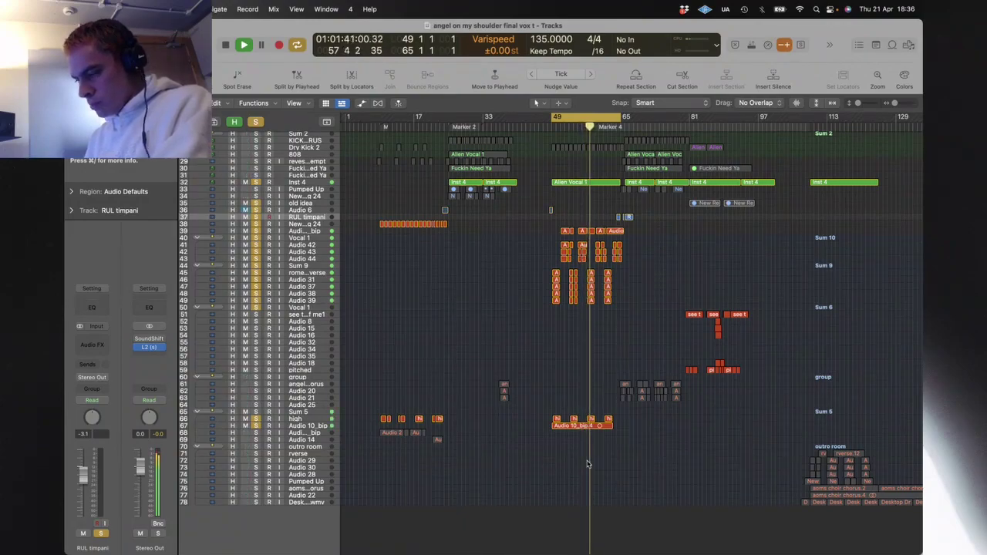
pyautogui.press('c')
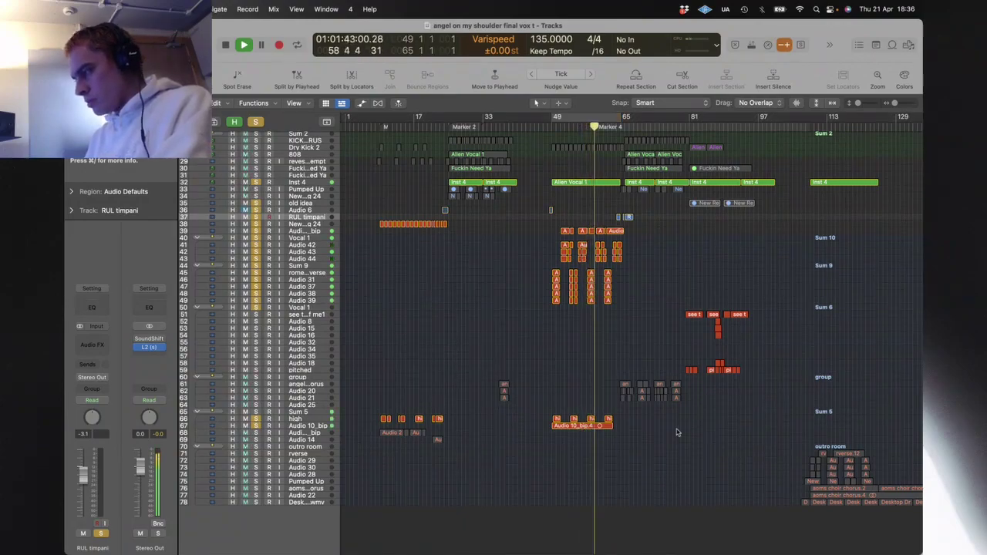
# Step: Solo the angel choir chorus, Audio 20 and Audio 21 tracks in the group stack and return to the full arrangement
pyautogui.moveTo(708, 440); pyautogui.dragTo(567, 186)
pyautogui.press('z')
pyautogui.click(411, 414)
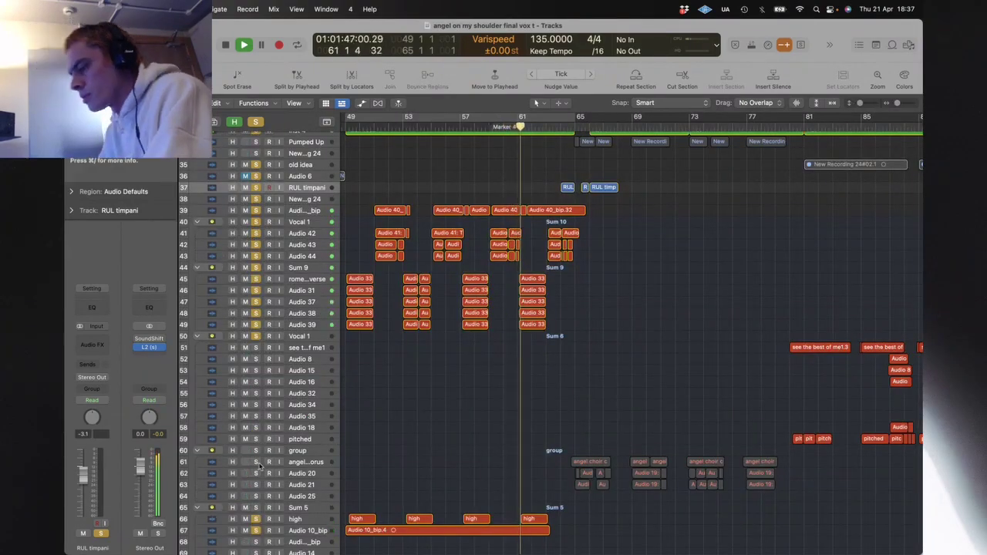
pyautogui.moveTo(256, 462); pyautogui.dragTo(256, 490)
pyautogui.moveTo(529, 444); pyautogui.dragTo(701, 502)
pyautogui.press('z')
pyautogui.press('z')
pyautogui.click(636, 317)
pyautogui.press('z')
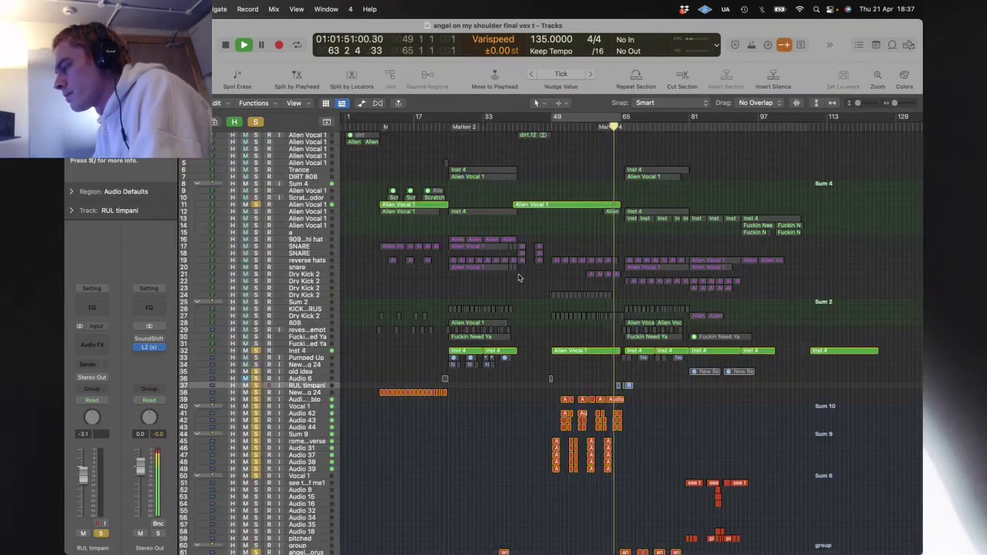
# Step: Add Alien Vocal 1 track 13 in Sum 4 to the soloed tracks, listen past bar 65 and stop playback
pyautogui.click(256, 219)
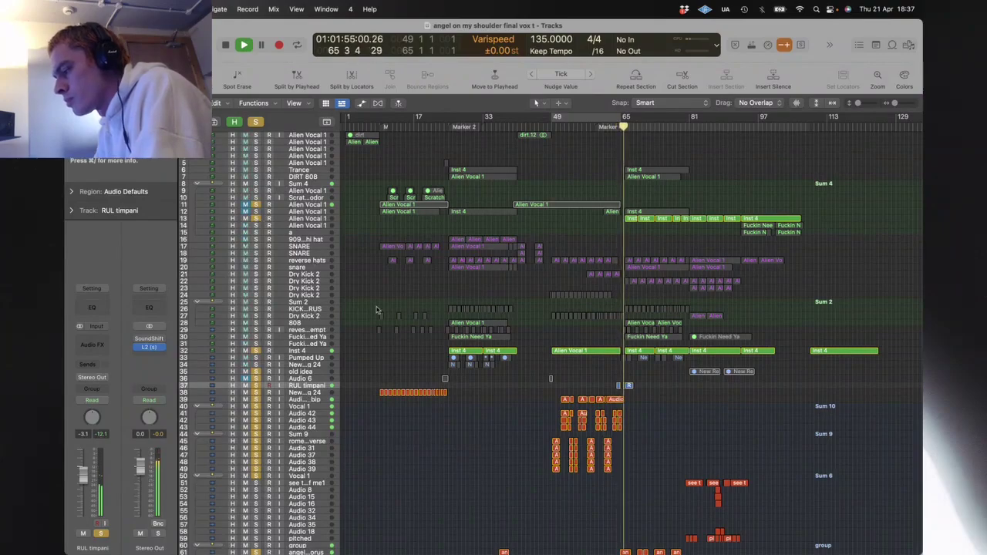
pyautogui.scroll(-10, 612, 396)
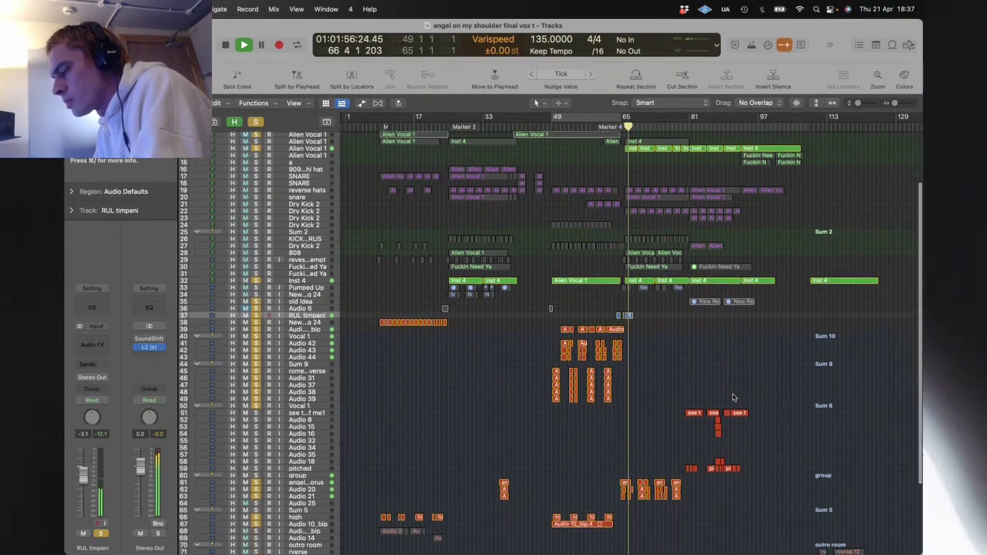
pyautogui.scroll(10, 611, 396)
pyautogui.press('space')
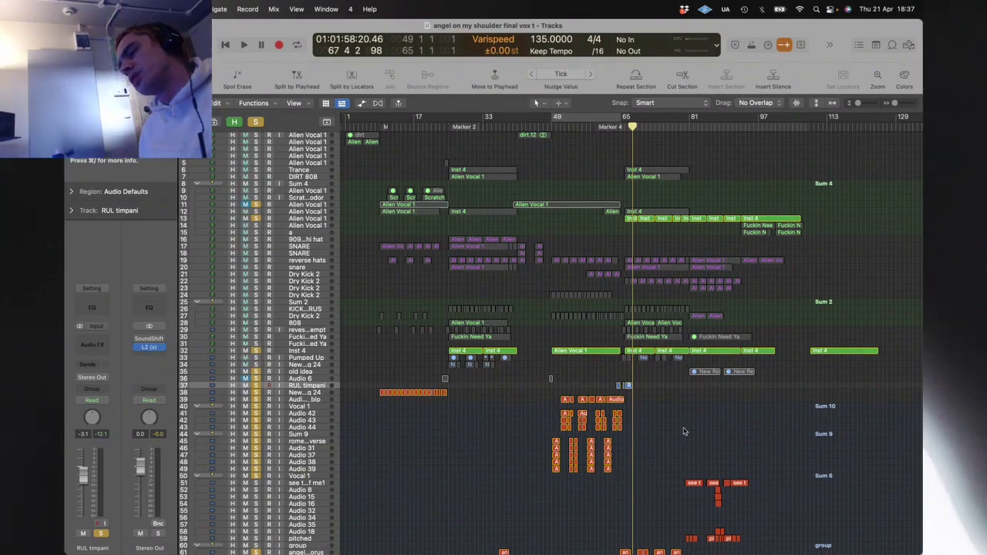
# Step: Set the cycle from bar 9 to bar 38, clear all solos and play the full mix from there
pyautogui.moveTo(377, 117); pyautogui.dragTo(505, 117)
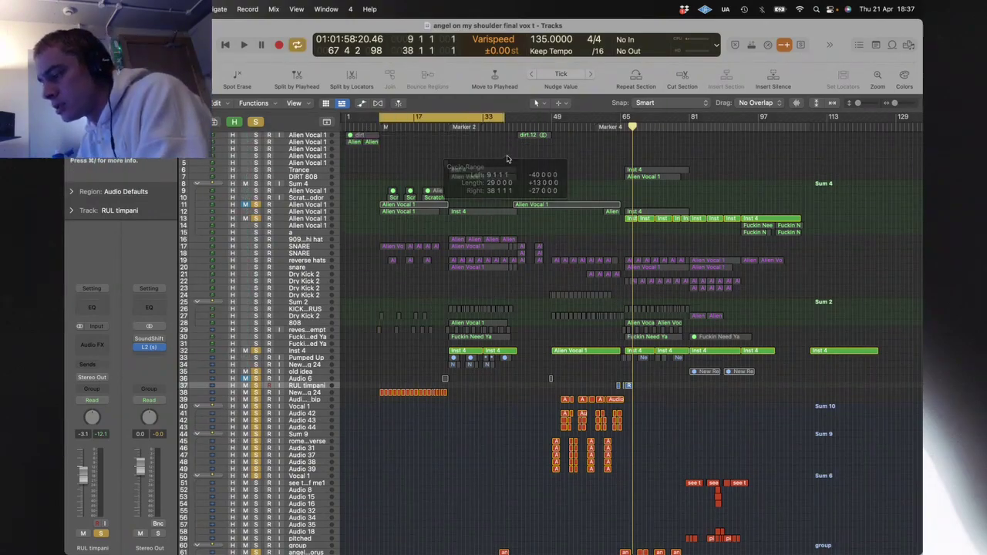
pyautogui.scroll(-10, 438, 293)
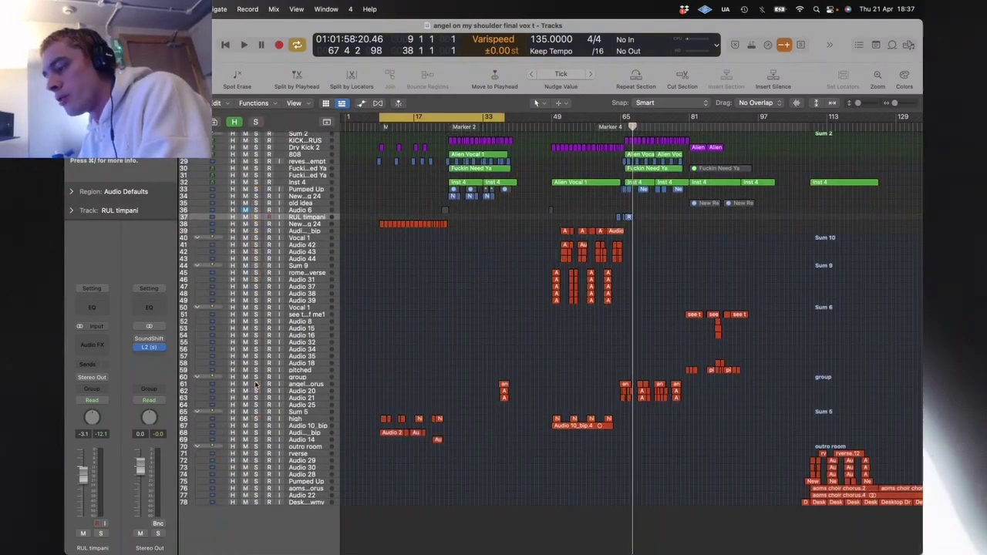
pyautogui.press('space')
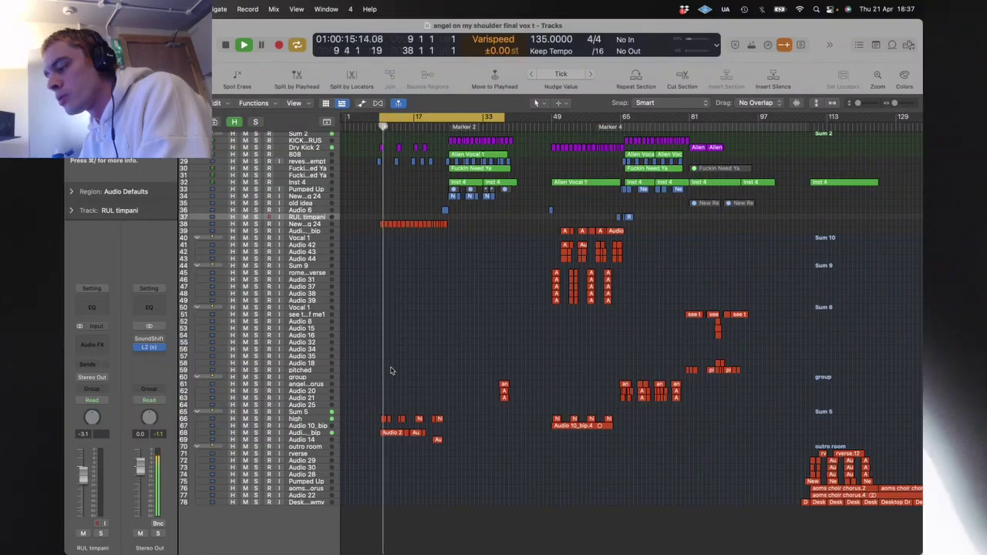
# Step: Set the cycle from bar 48 to bar 60, play the full mix from there and turn the cycle off
pyautogui.press('space')
pyautogui.click(554, 119)
pyautogui.moveTo(447, 122); pyautogui.dragTo(598, 123)
pyautogui.press('space')
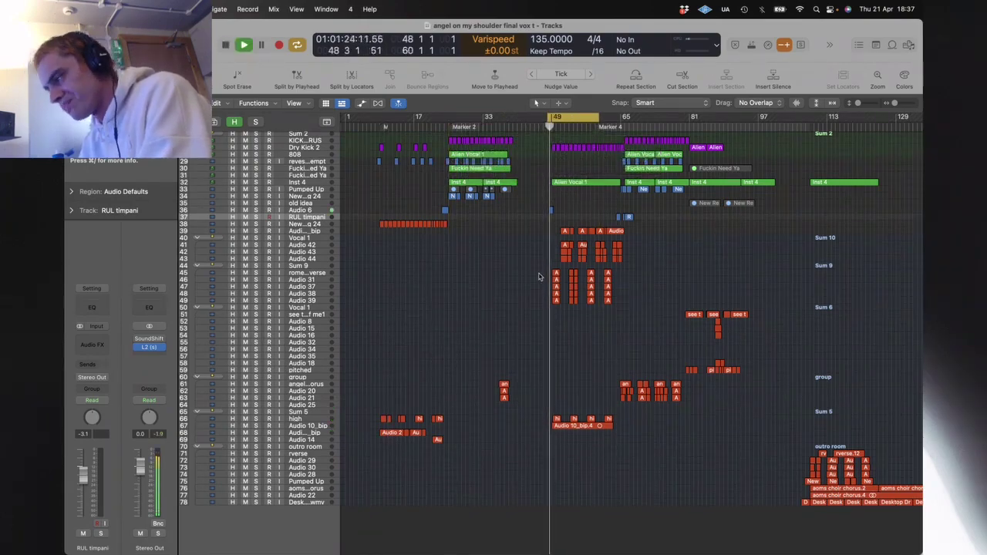
pyautogui.click(582, 117)
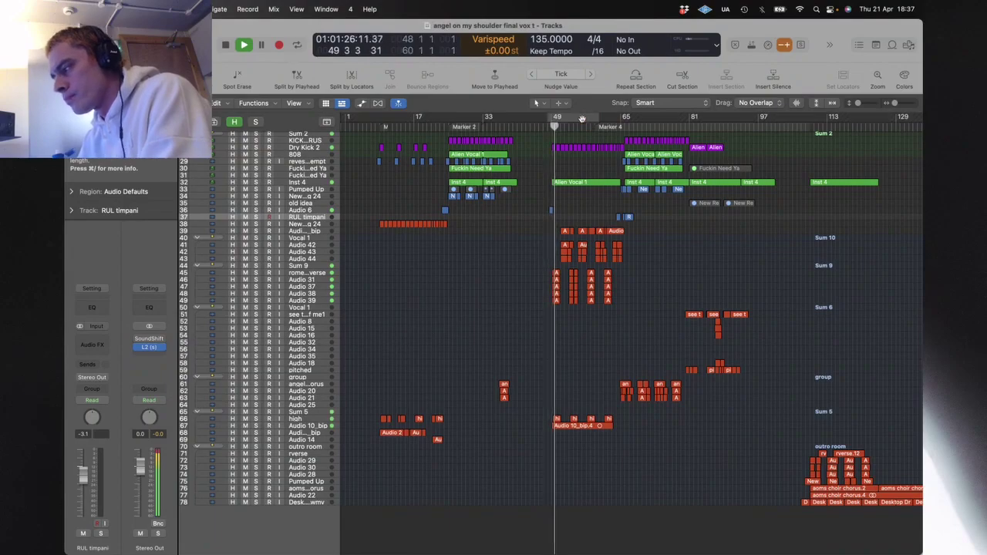
# Step: Set the cycle from bar 65 to bar 85, play the section briefly and move the playhead to about bar 110
pyautogui.press('space')
pyautogui.moveTo(622, 117); pyautogui.dragTo(698, 117)
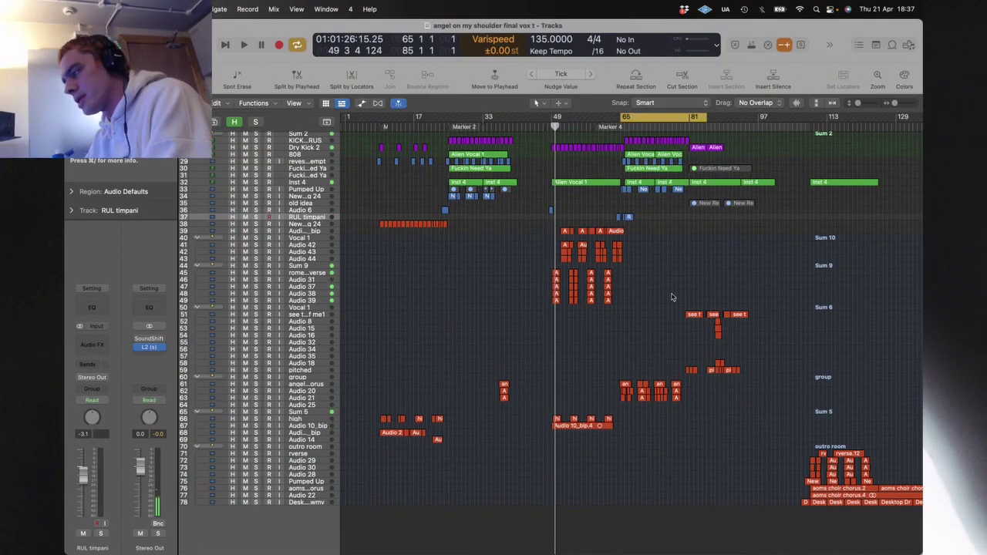
pyautogui.press('space')
pyautogui.press('space')
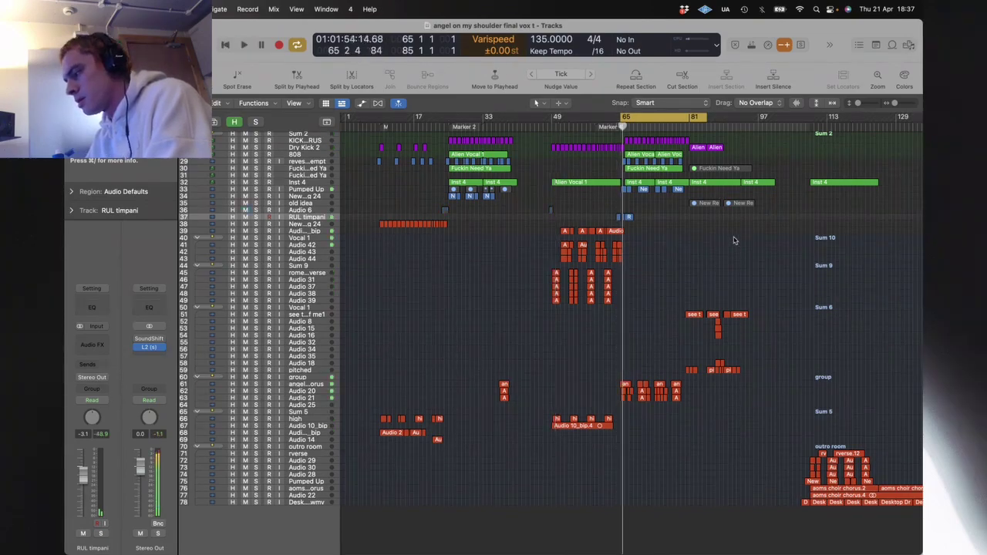
pyautogui.click(814, 126)
pyautogui.press('space')
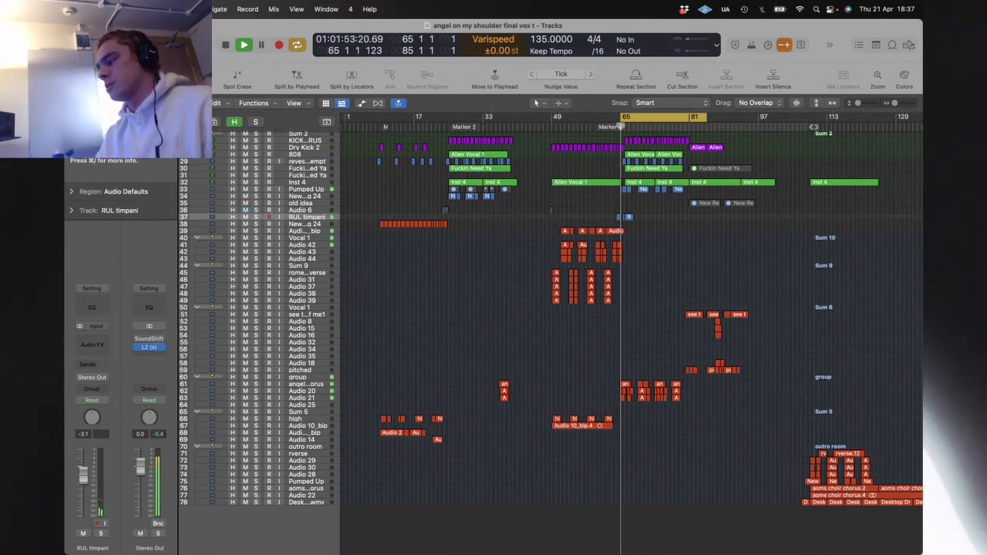
pyautogui.press('space')
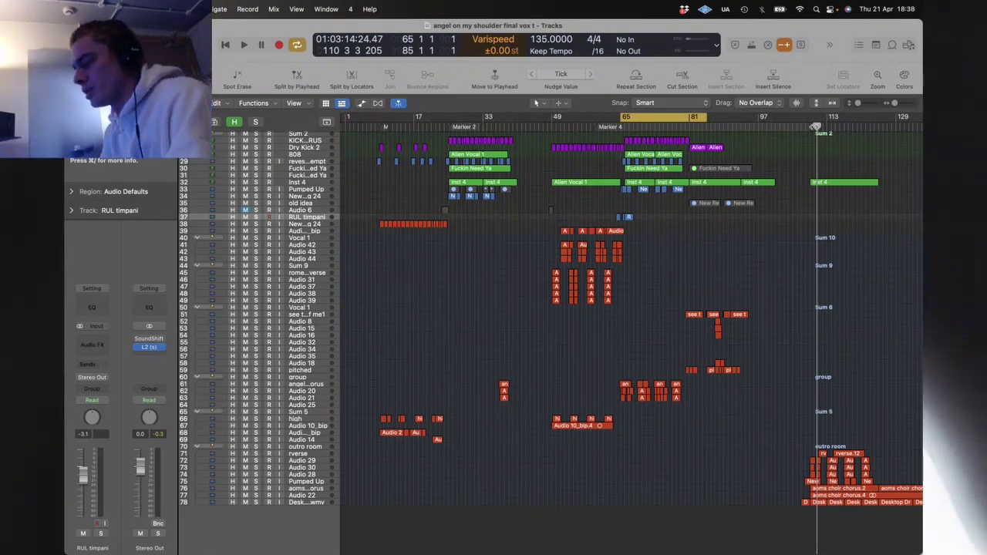
# Step: Set the cycle from bar 109 to bar 129 over the outro and start playback with the full arrangement in view
pyautogui.scroll(5, 652, 300)
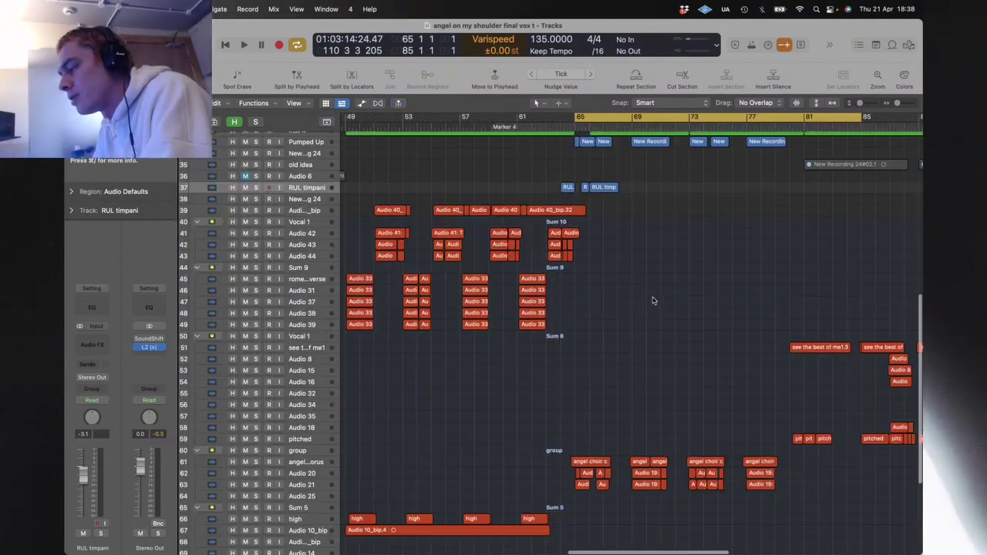
pyautogui.scroll(-5, 652, 299)
pyautogui.scroll(5, 652, 300)
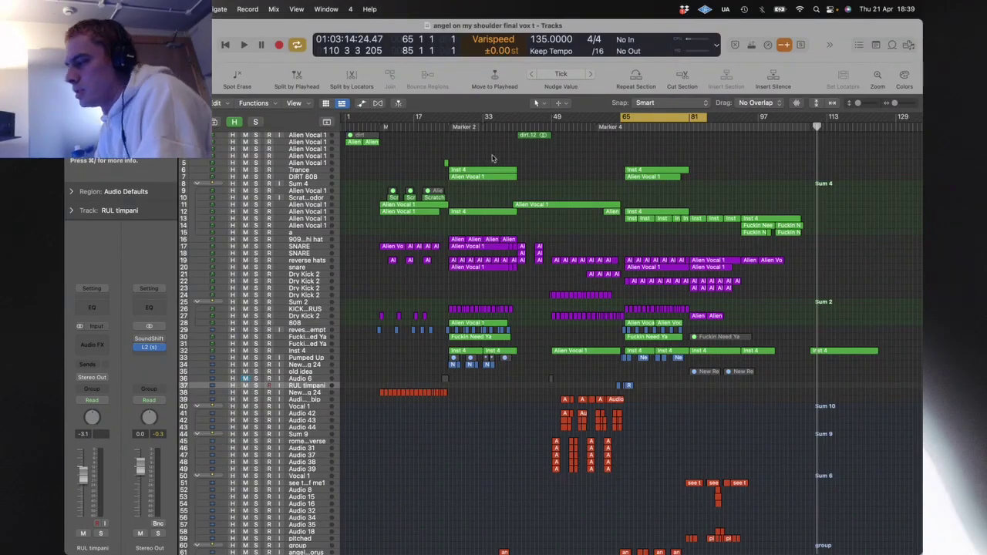
pyautogui.moveTo(815, 116); pyautogui.dragTo(897, 116)
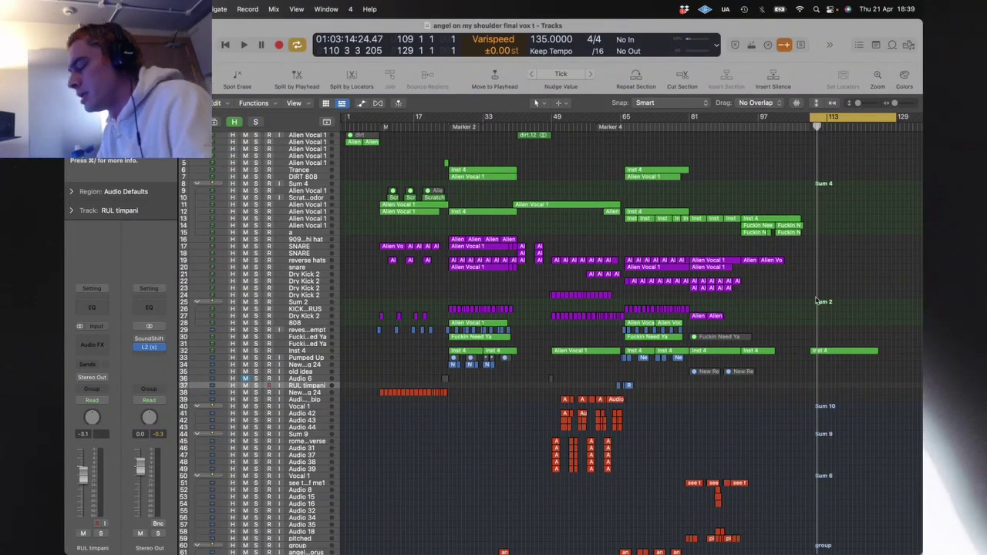
pyautogui.scroll(-8, 753, 336)
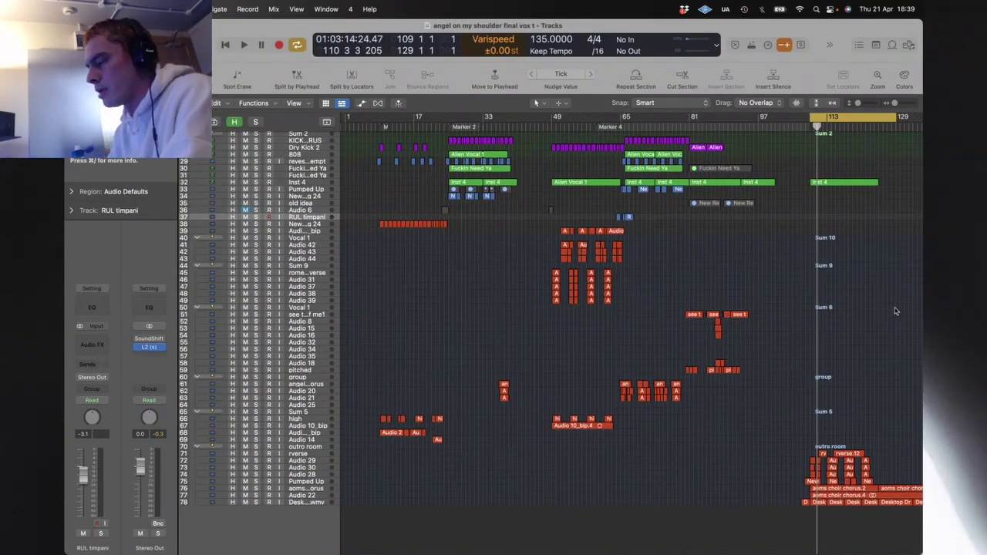
pyautogui.moveTo(896, 312); pyautogui.dragTo(771, 160)
pyautogui.press('z')
pyautogui.press('space')
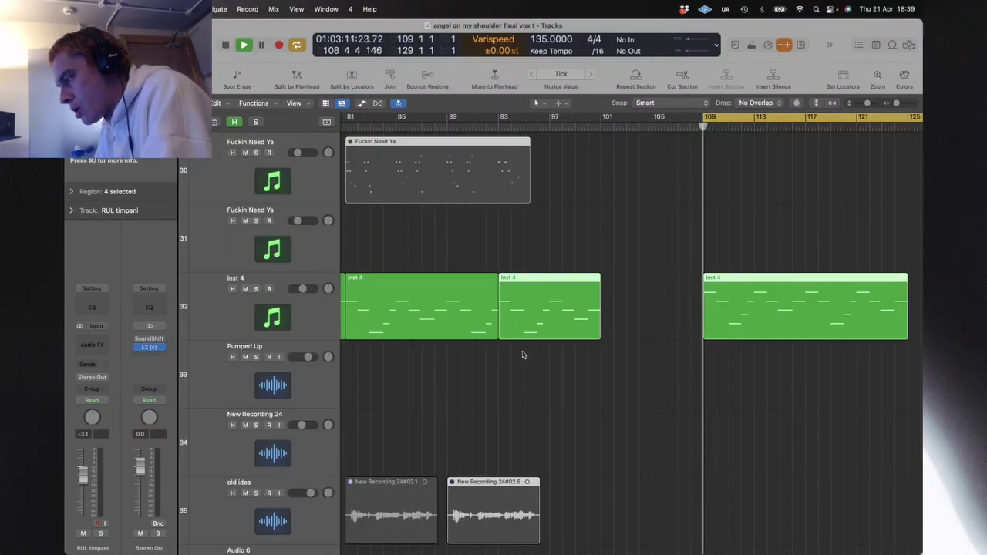
pyautogui.click(619, 403)
pyautogui.press('z')
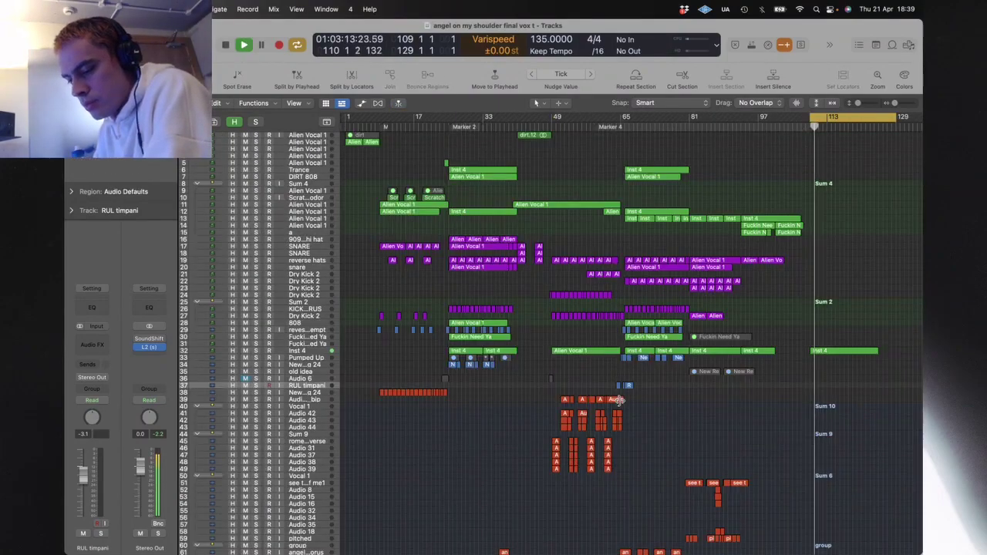
# Step: Set Varispeed to -6 semitones, listen to the outro with the outro room tracks in view and stop playback
pyautogui.doubleClick(496, 51)
pyautogui.write('-6')
pyautogui.press('Return')
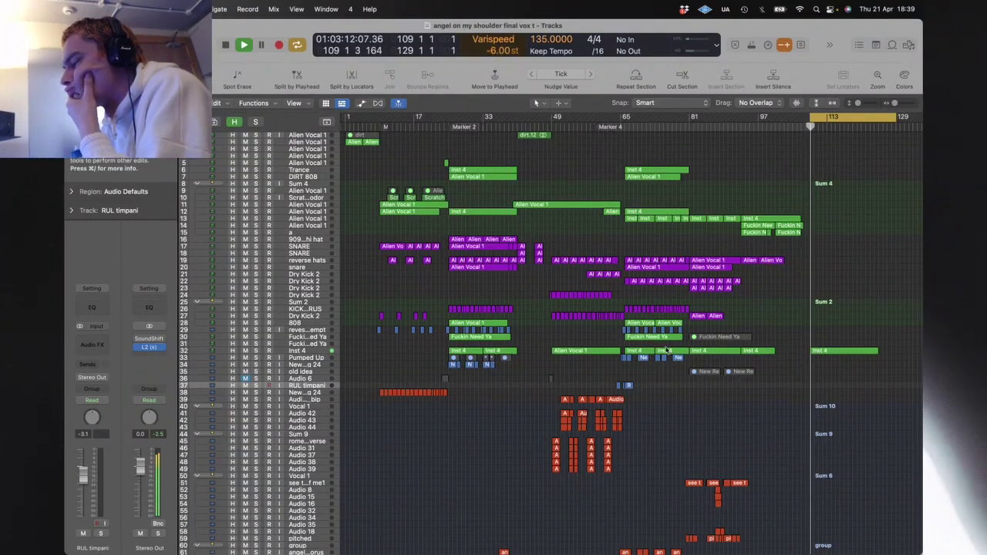
pyautogui.scroll(-8, 666, 350)
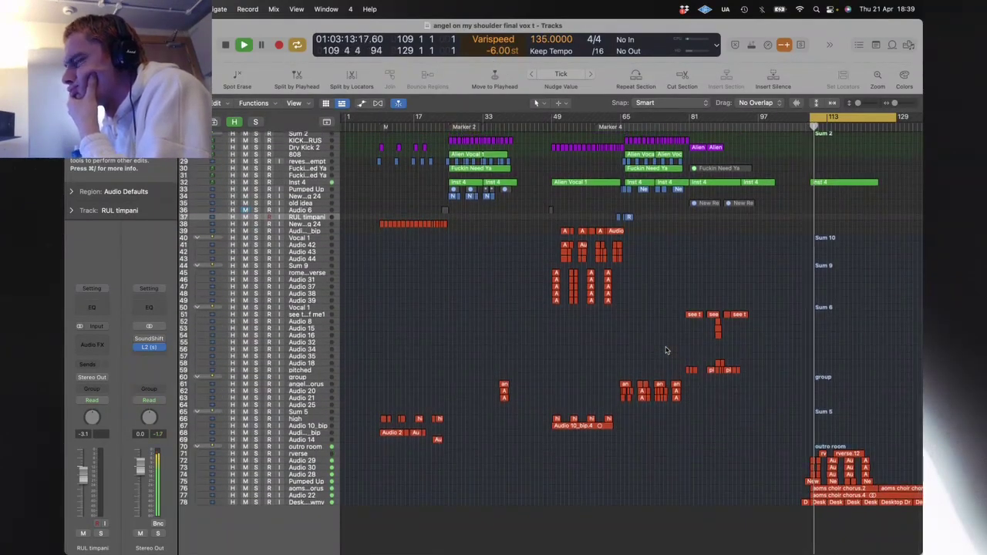
pyautogui.scroll(2, 669, 350)
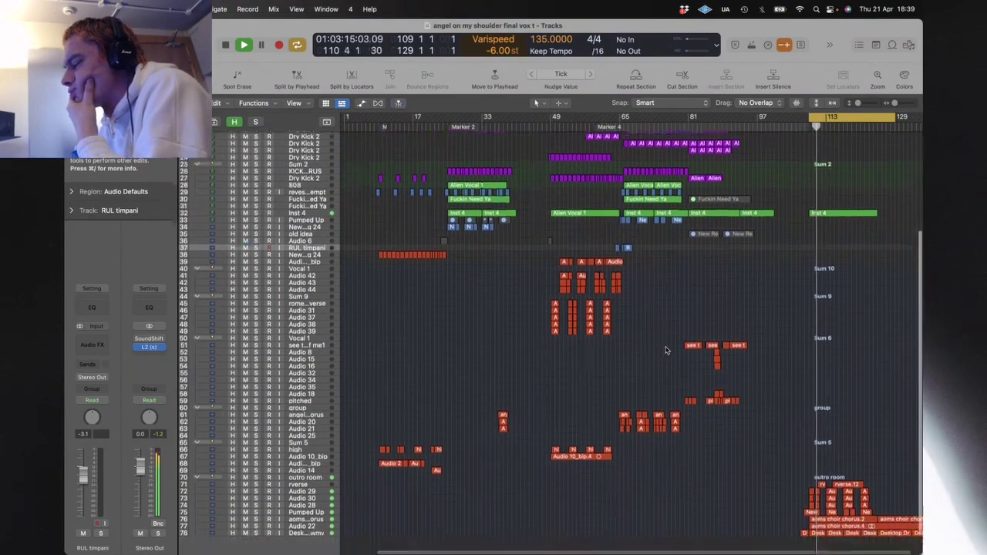
pyautogui.scroll(-2, 670, 350)
pyautogui.hscroll(1, 670, 452)
pyautogui.press('space')
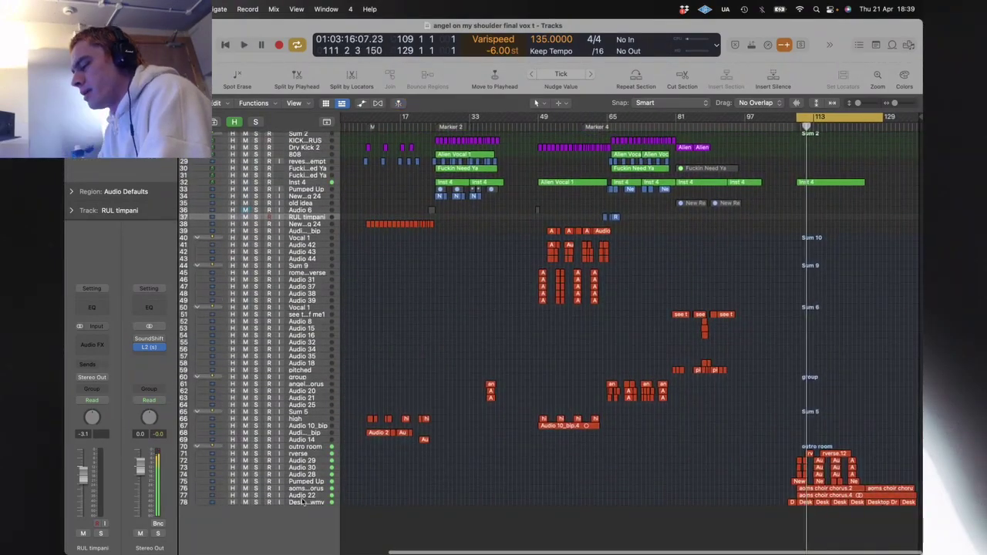
# Step: Solo the Desktop Drumming track in the outro room stack, reset Varispeed to 0 semitones and play from bar 109
pyautogui.click(255, 502)
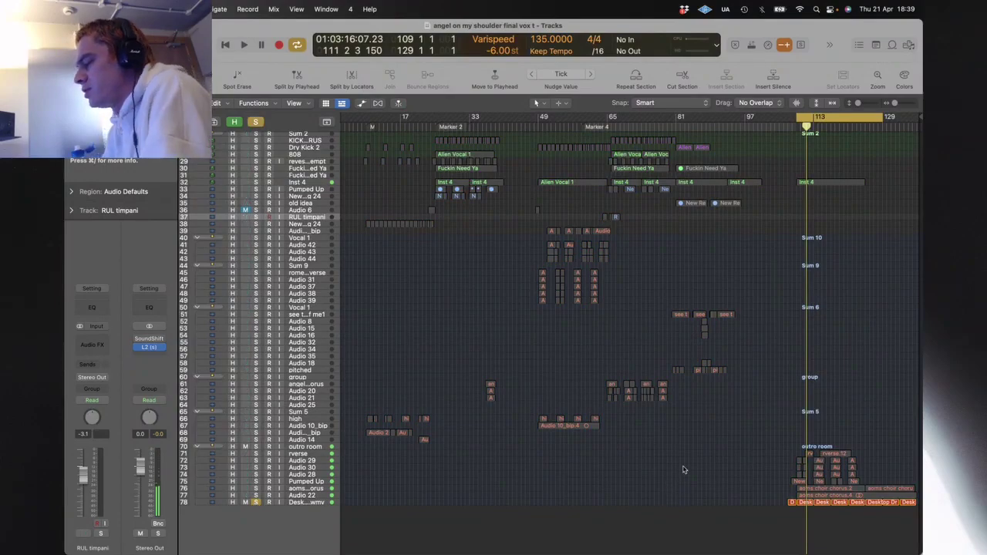
pyautogui.moveTo(683, 466); pyautogui.dragTo(791, 500)
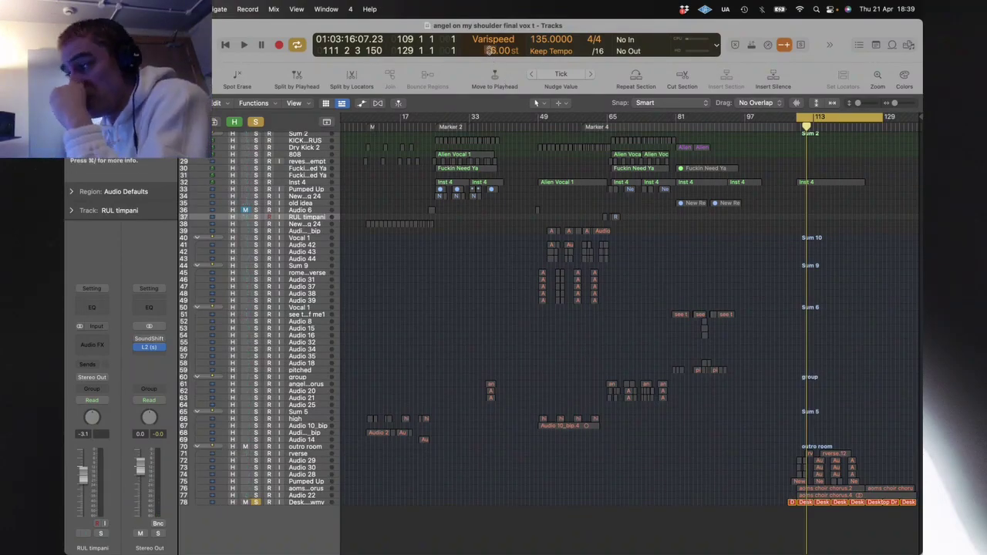
pyautogui.moveTo(492, 51); pyautogui.dragTo(491, 31)
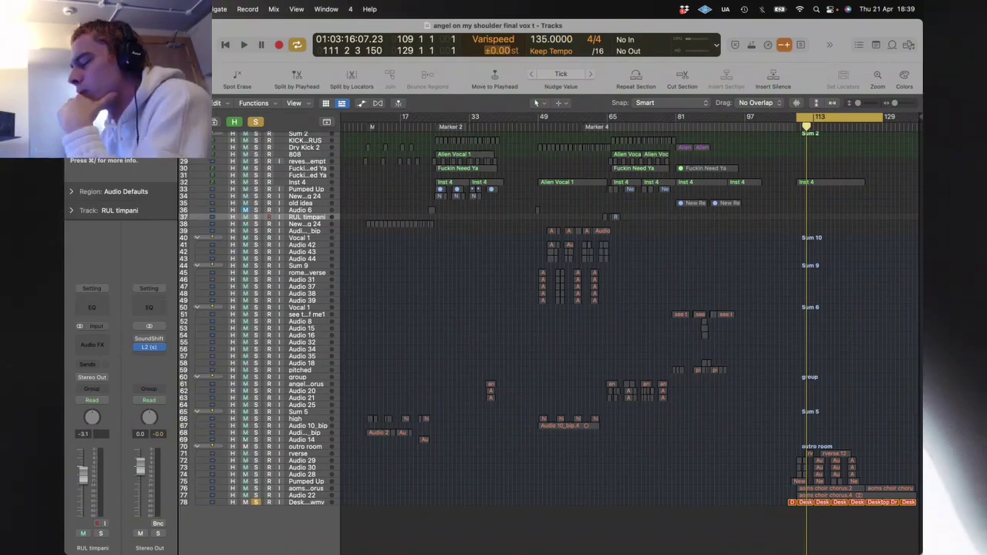
pyautogui.press('space')
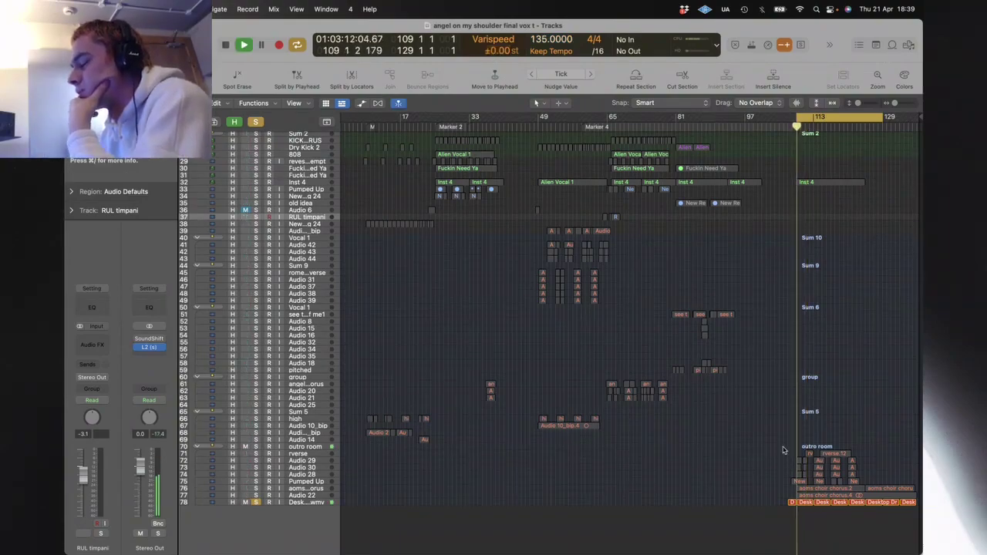
# Step: Zoom in on the Desktop Drumming regions during playback and return to the outro room tracks in the full arrangement
pyautogui.moveTo(769, 509); pyautogui.dragTo(863, 505)
pyautogui.press('z')
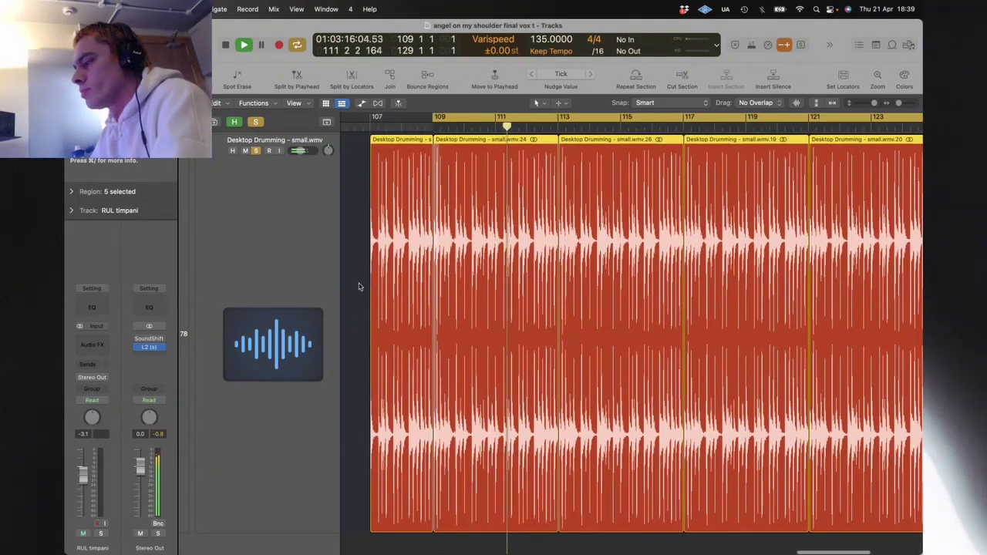
pyautogui.press('z')
pyautogui.scroll(-5, 309, 386)
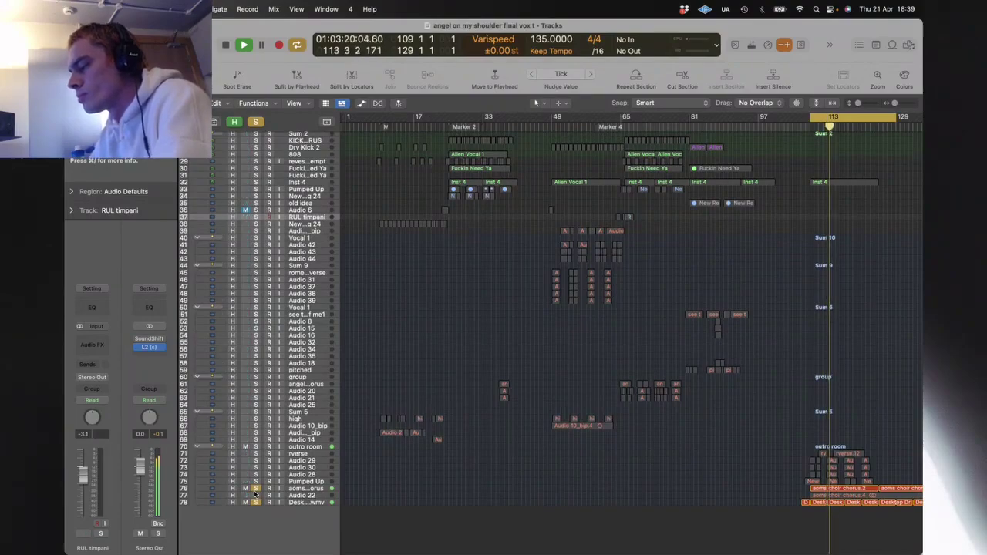
# Step: Solo aoms choir chorus and Audio 22, select the Audio 22 track, and add the soloed tracks from Pumped Up up to rverse
pyautogui.click(256, 488)
pyautogui.click(255, 495)
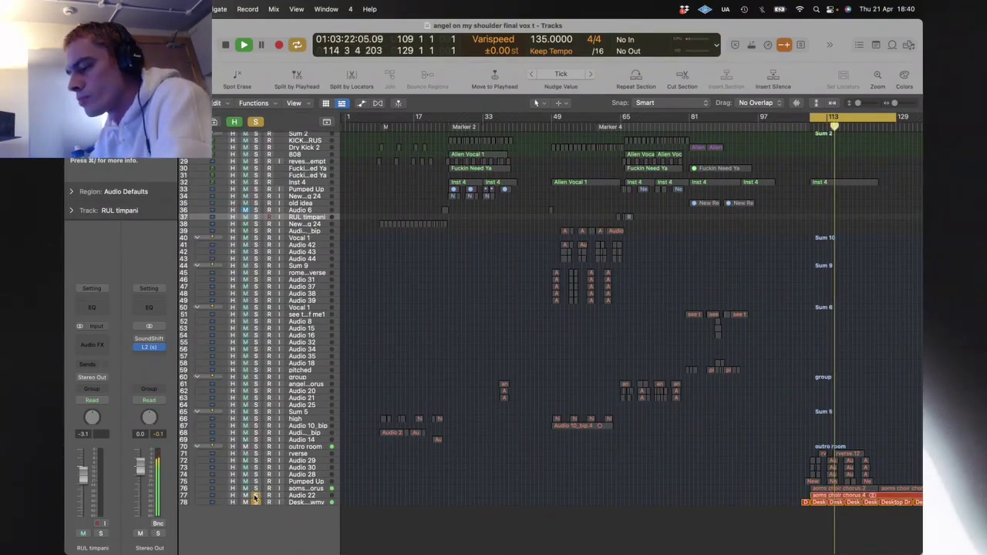
pyautogui.click(307, 495)
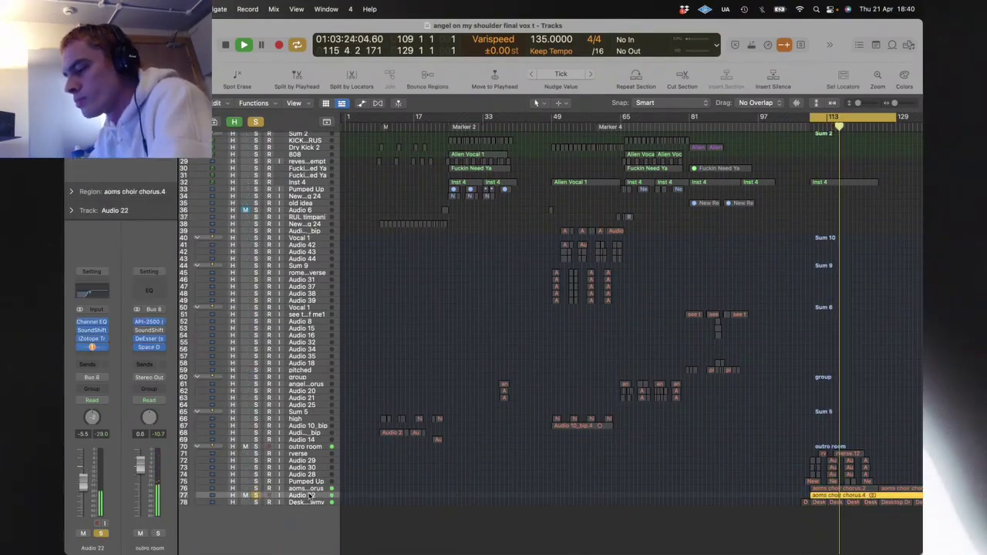
pyautogui.hscroll(1, 544, 470)
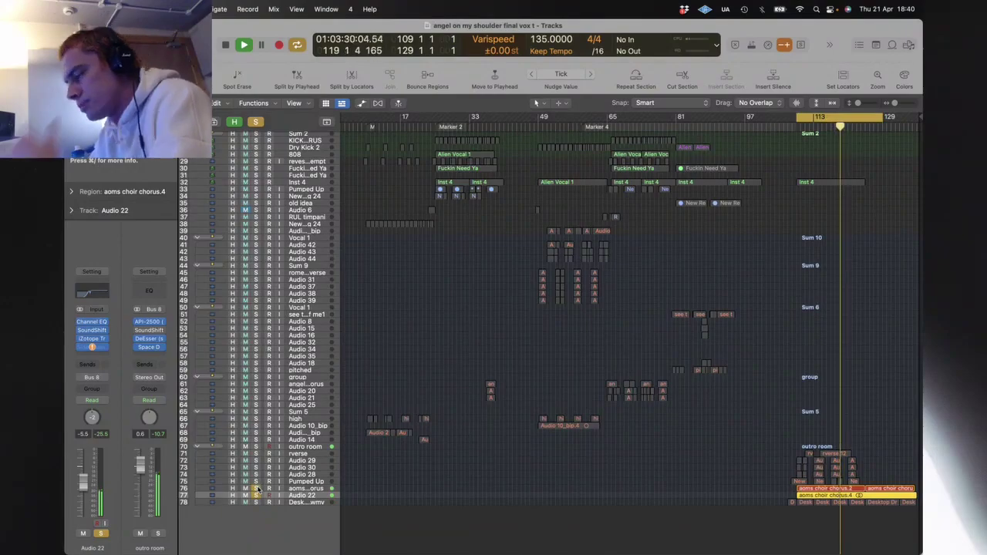
pyautogui.moveTo(256, 489); pyautogui.dragTo(257, 456)
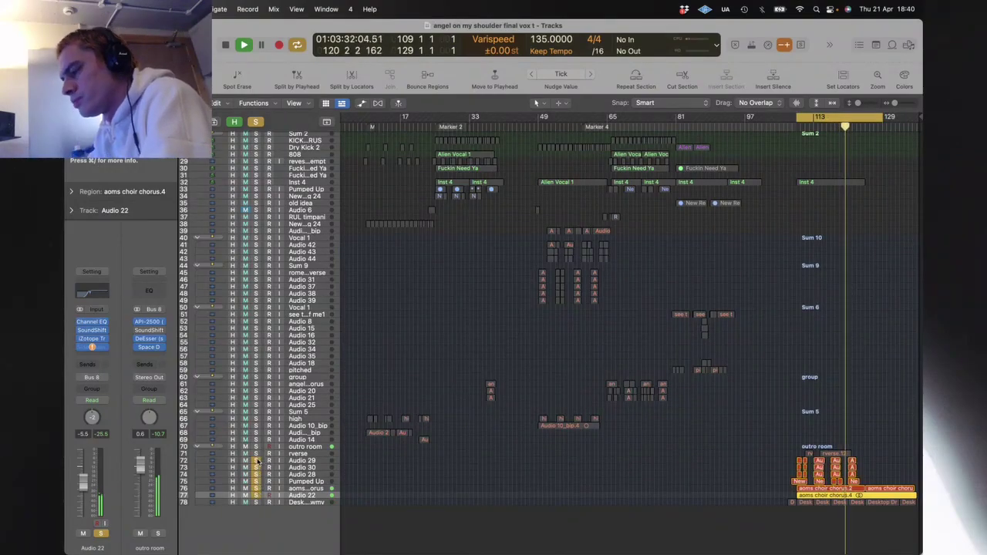
# Step: Zoom in on the outro room vocal regions, stop playback and return to the full arrangement
pyautogui.moveTo(776, 439); pyautogui.dragTo(914, 509)
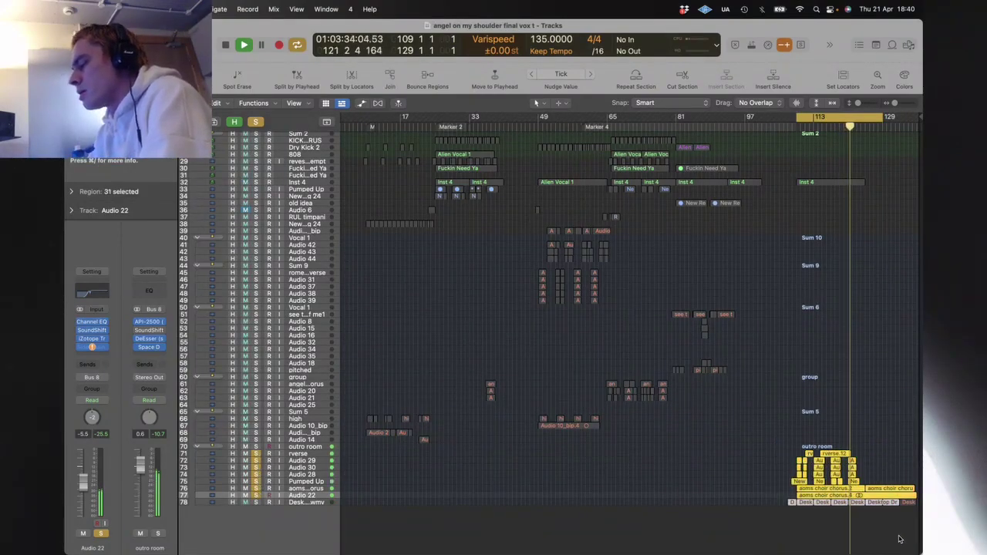
pyautogui.press('z')
pyautogui.click(865, 287)
pyautogui.press('space')
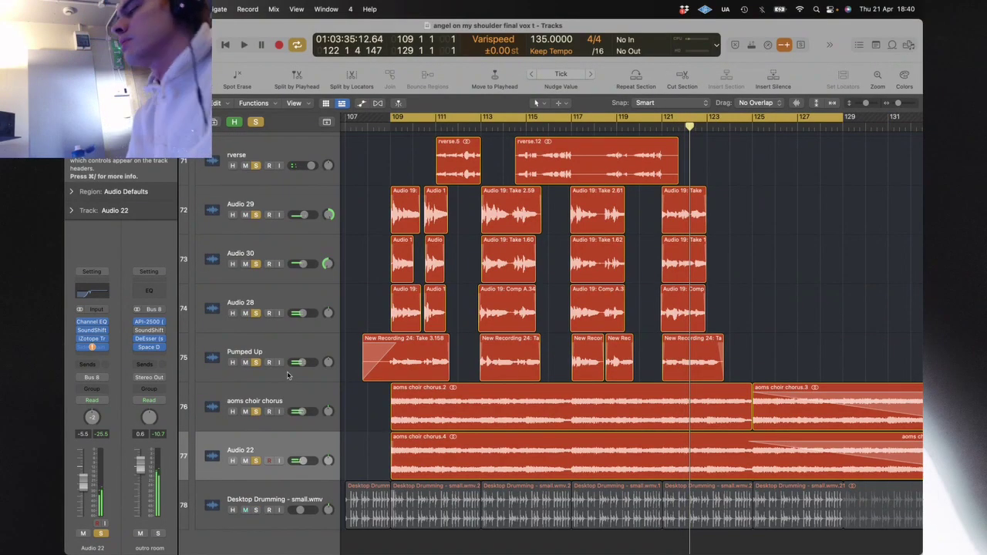
pyautogui.press('z')
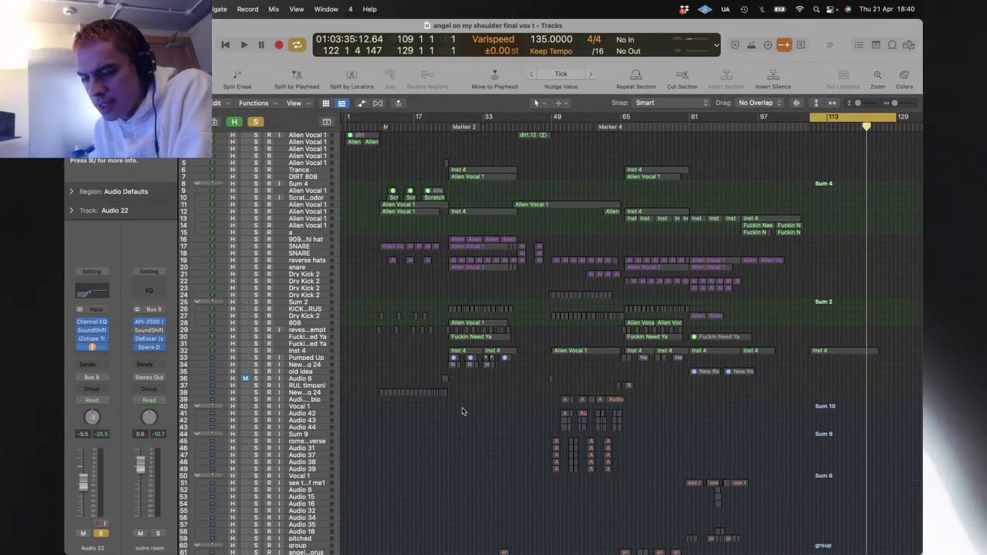
pyautogui.scroll(-5, 617, 224)
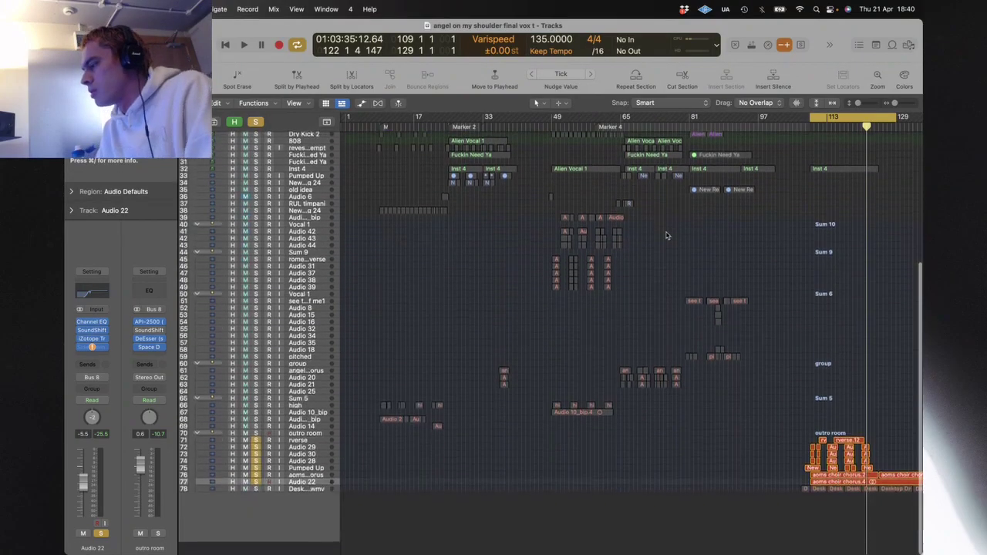
pyautogui.scroll(5, 660, 223)
pyautogui.hotkey('ctrl', 'Up')
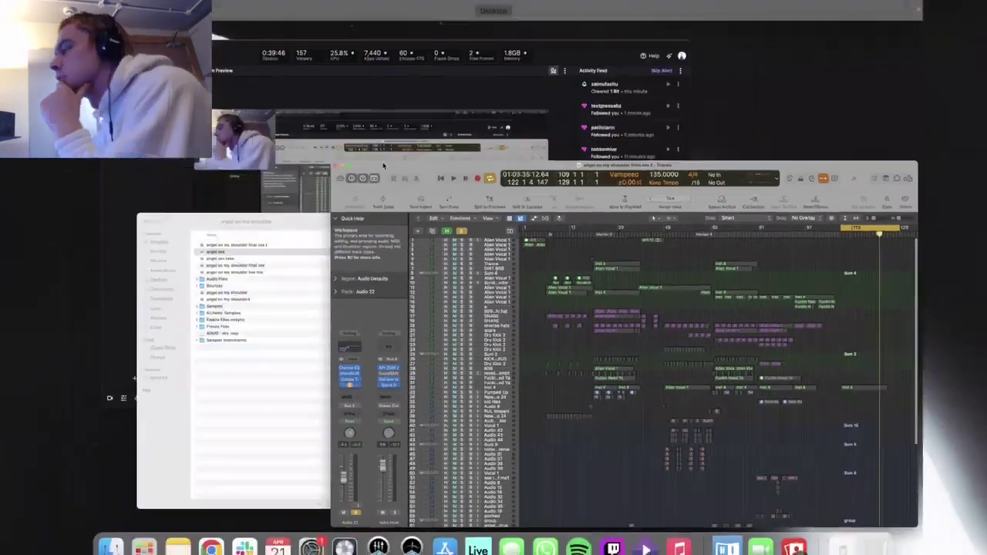
pyautogui.click(539, 309)
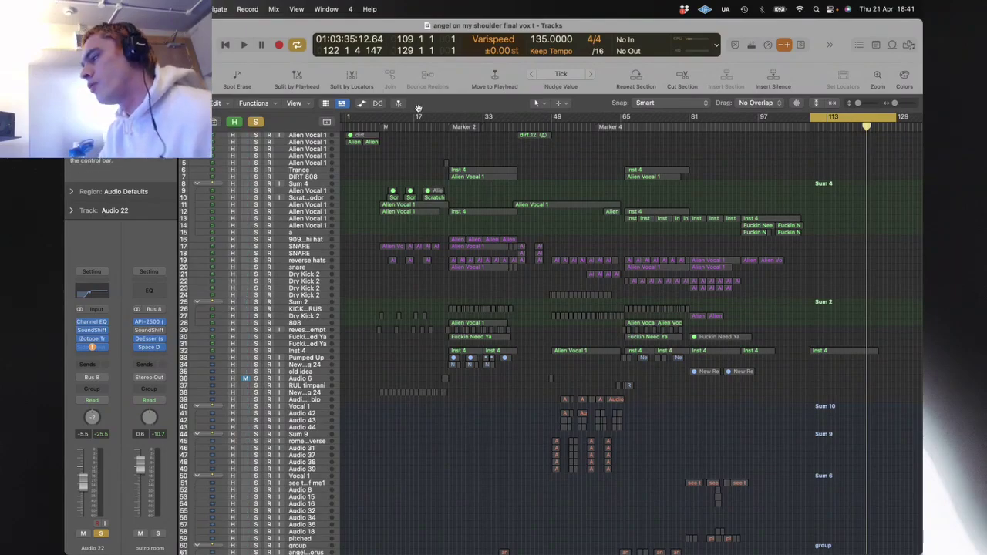
# Step: Set the cycle from bar 9 to bar 27, move it to bars 94 to 114 and zoom in on the instrument regions there
pyautogui.moveTo(377, 119); pyautogui.dragTo(457, 117)
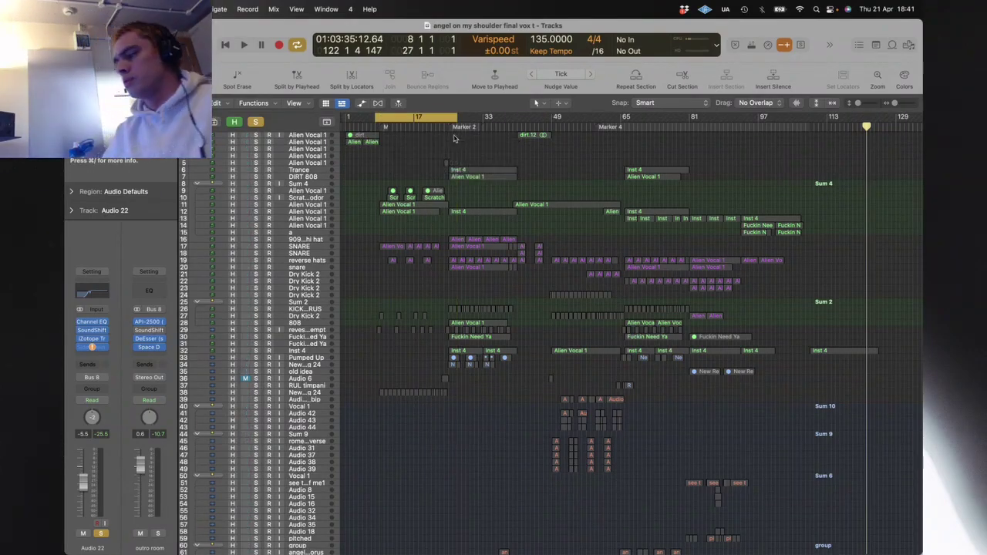
pyautogui.moveTo(373, 115); pyautogui.dragTo(378, 114)
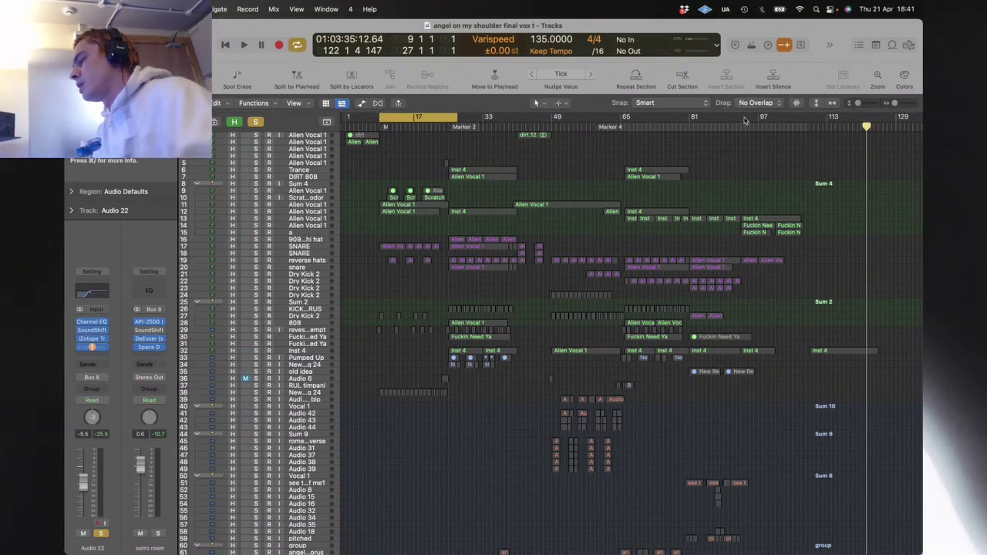
pyautogui.moveTo(750, 117); pyautogui.dragTo(831, 140)
pyautogui.moveTo(820, 272); pyautogui.dragTo(725, 206)
pyautogui.press('z')
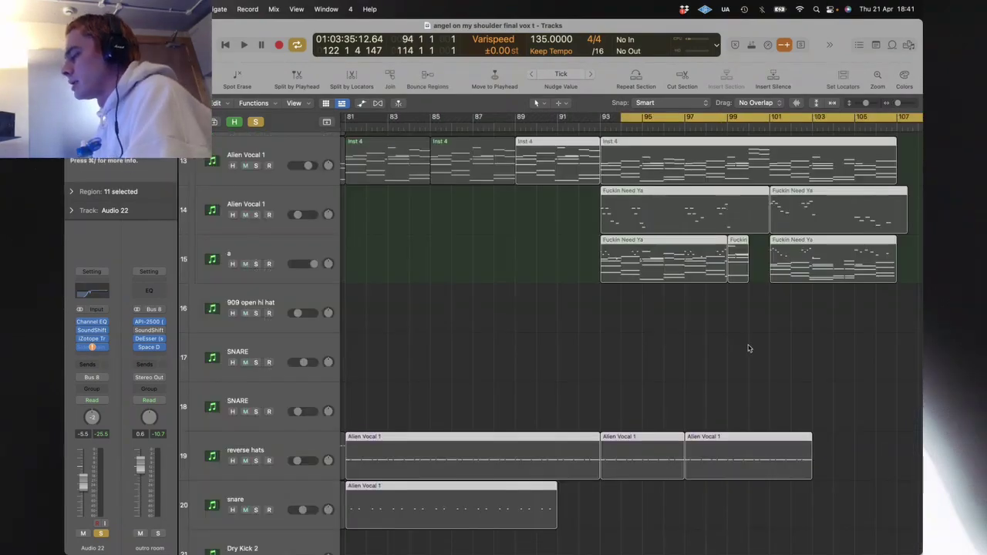
# Step: Solo the track named a, extend the cycle start to bar 93 and play its regions
pyautogui.click(749, 348)
pyautogui.click(256, 264)
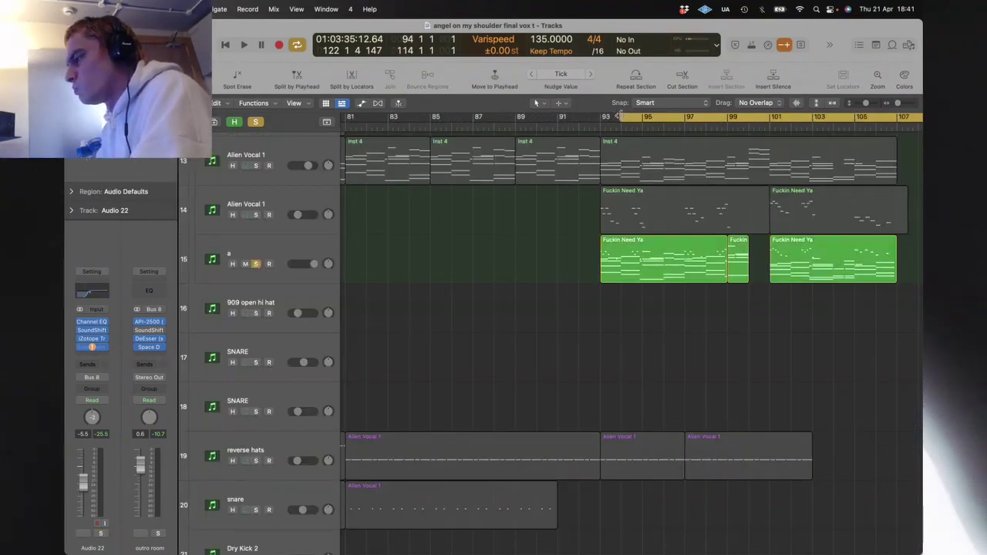
pyautogui.moveTo(621, 114); pyautogui.dragTo(603, 115)
pyautogui.press('space')
pyautogui.hscroll(5, 495, 235)
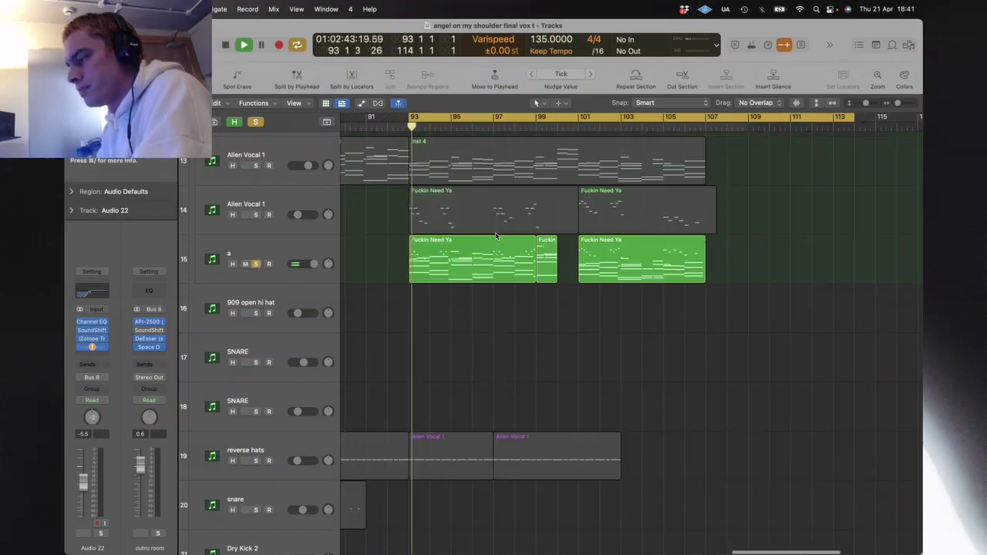
# Step: Select track a and continue playback, adding both Alien Vocal 1 tracks above it to the solo
pyautogui.click(266, 251)
pyautogui.press('space')
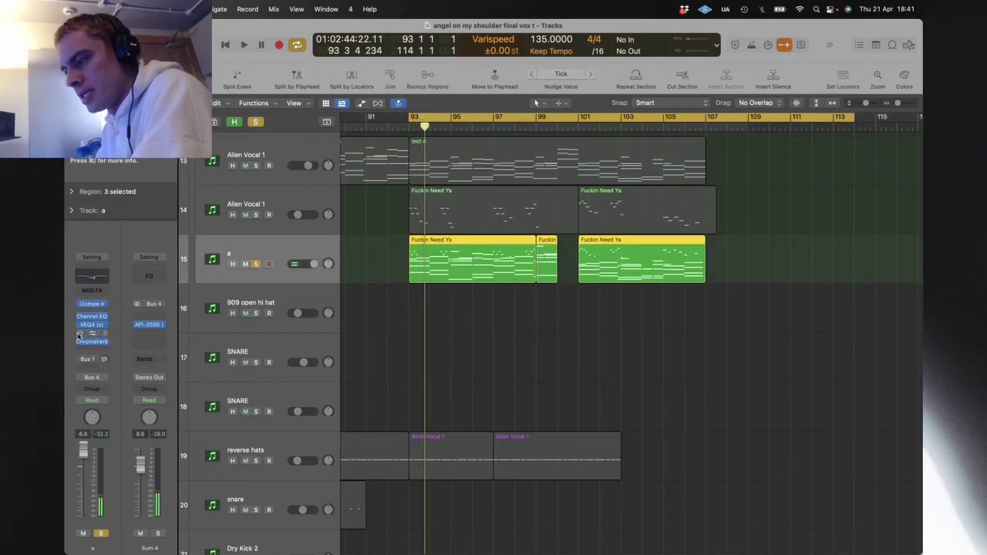
pyautogui.press('space')
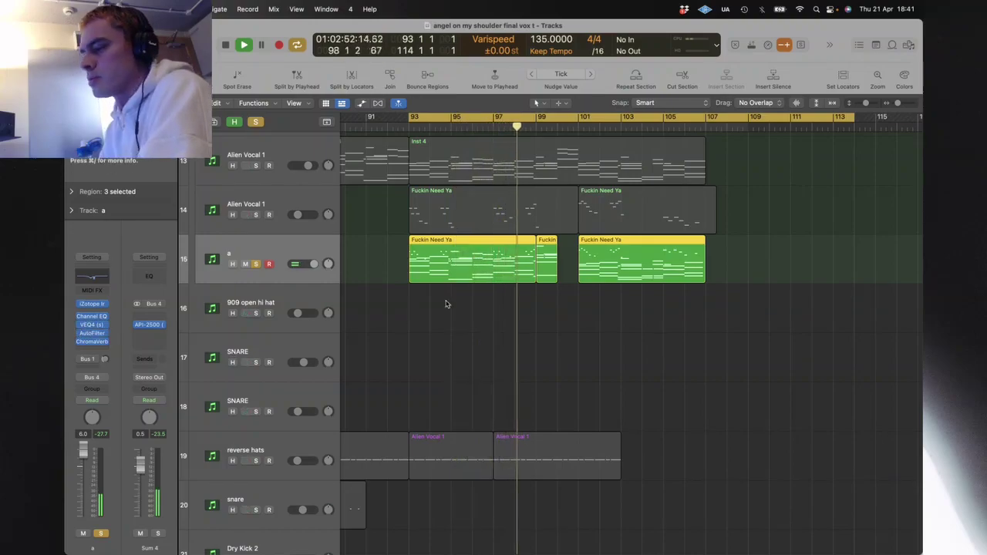
pyautogui.click(256, 214)
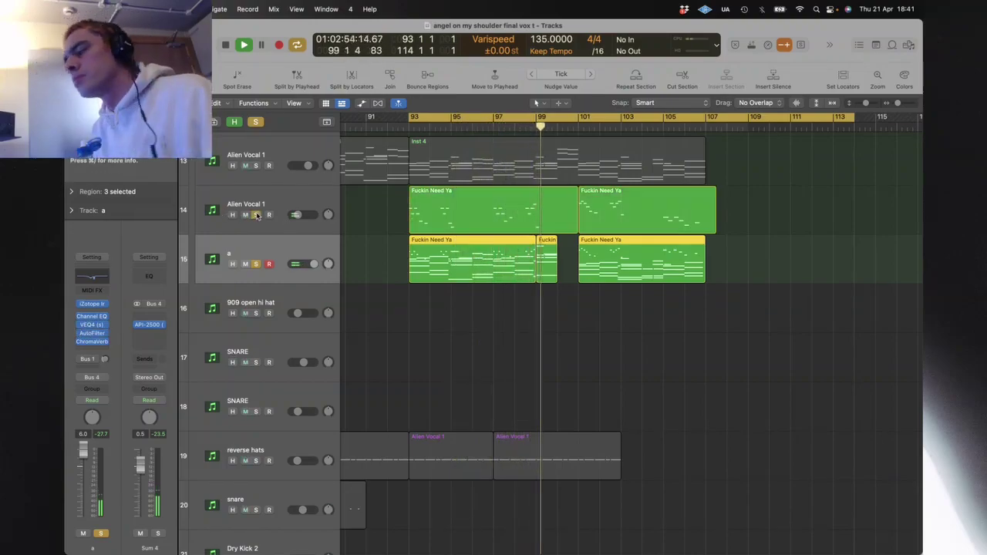
pyautogui.click(256, 165)
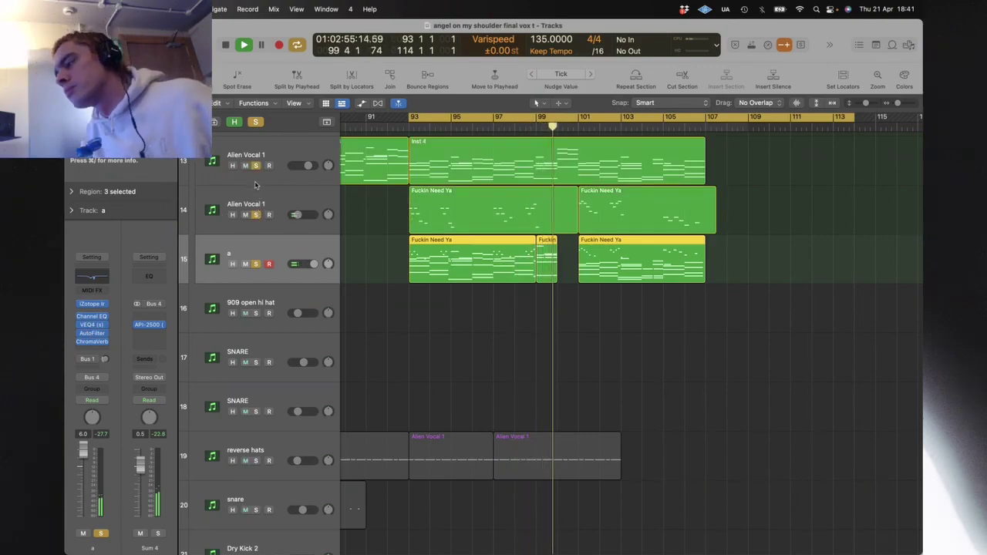
# Step: Lower Varispeed to -5.00 st during playback, listen to the slowed instruments and stop
pyautogui.click(490, 50)
pyautogui.click(487, 50)
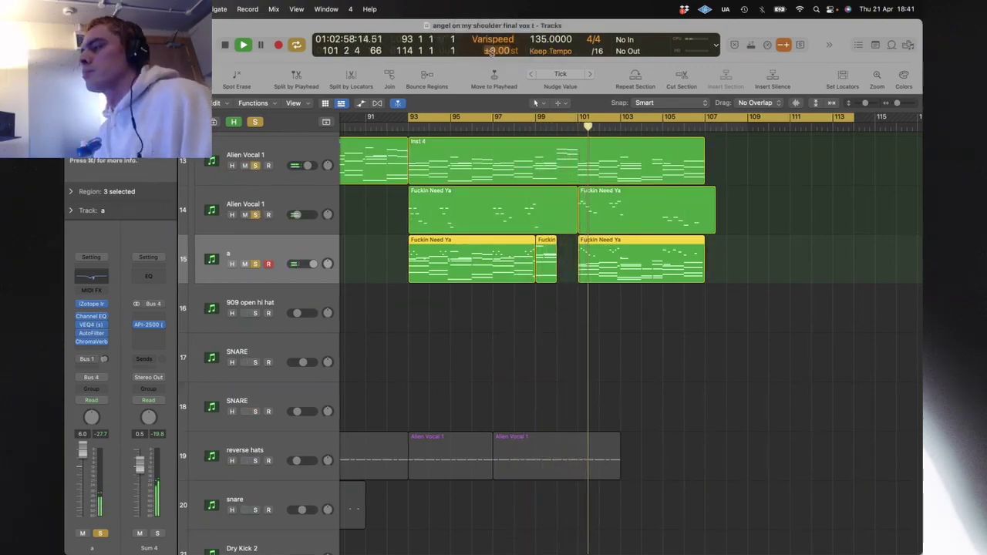
pyautogui.moveTo(487, 50); pyautogui.dragTo(491, 61)
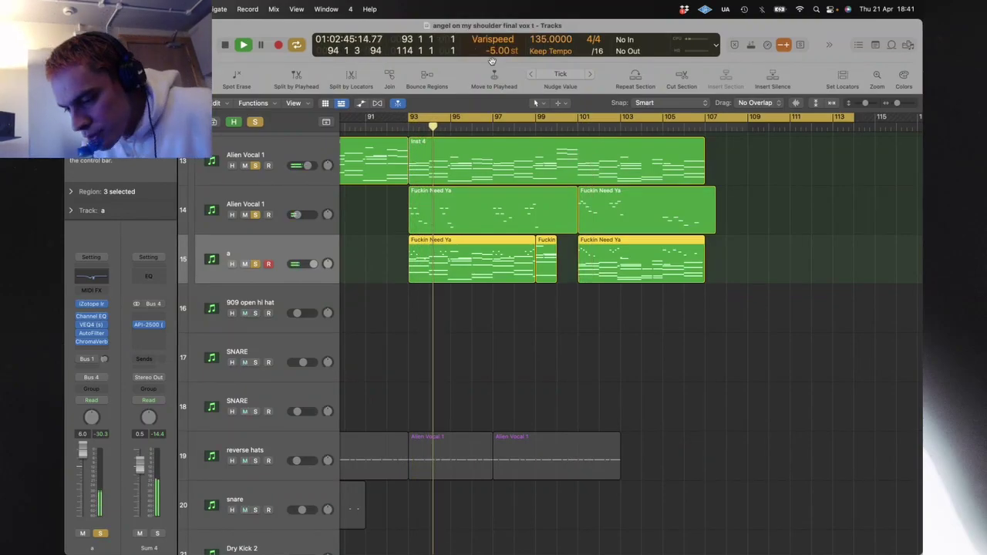
pyautogui.press('space')
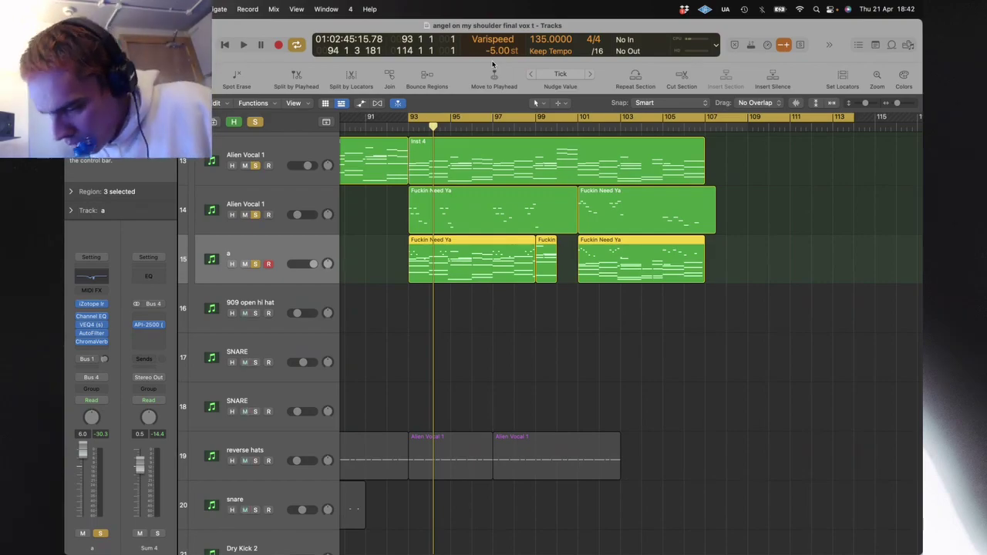
# Step: Switch to Twitch Studio to read the stream chat and return to the Logic project window
pyautogui.hotkey('ctrl', 'Up')
pyautogui.click(324, 176)
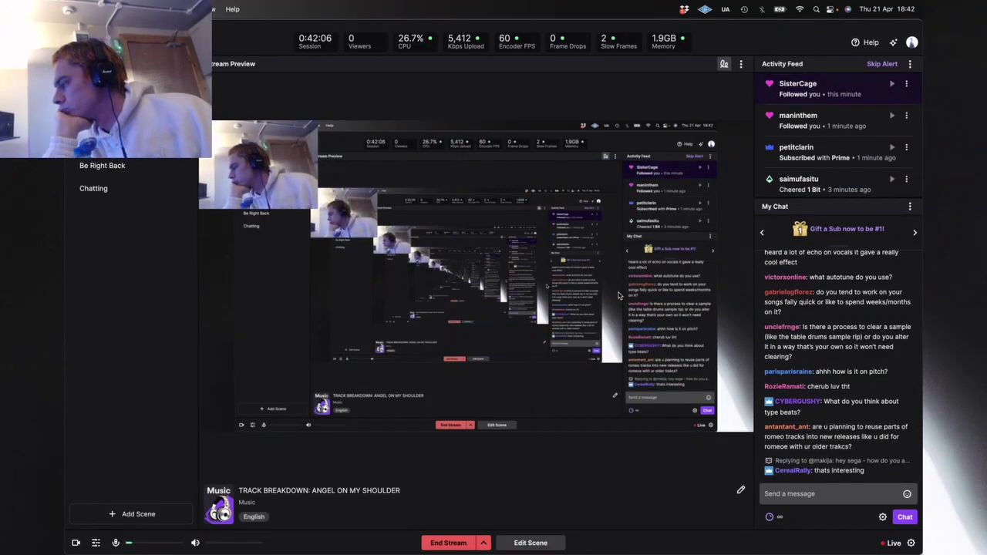
pyautogui.hotkey('ctrl', 'Up')
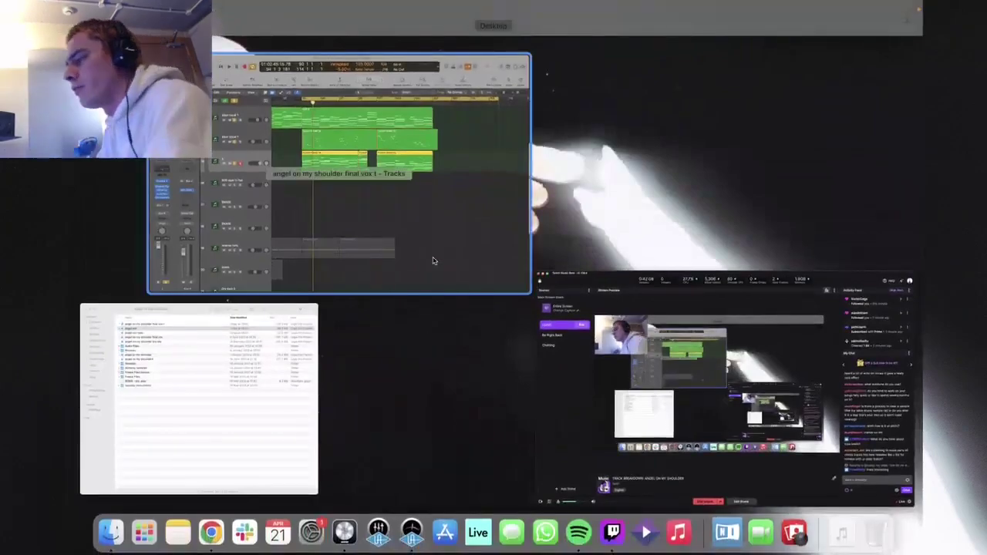
pyautogui.click(433, 261)
# Step: Zoom in on the early vocal regions of the tracks from high to Audio 14 in the full arrangement
pyautogui.scroll(-1, 446, 451)
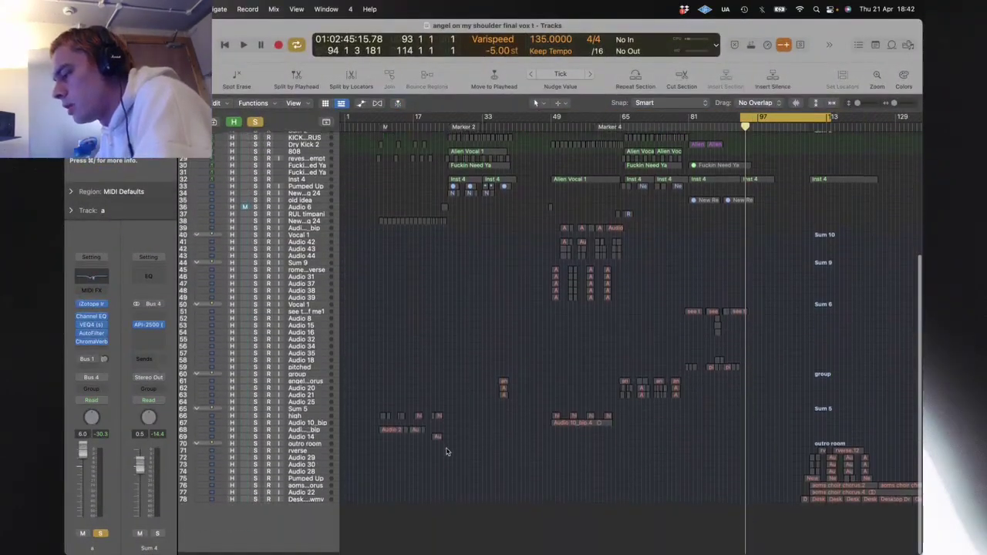
pyautogui.moveTo(354, 399)
pyautogui.mouseDown()
pyautogui.moveTo(424, 438)
pyautogui.moveTo(451, 439)
pyautogui.mouseUp()
pyautogui.press('z')
pyautogui.click(423, 319)
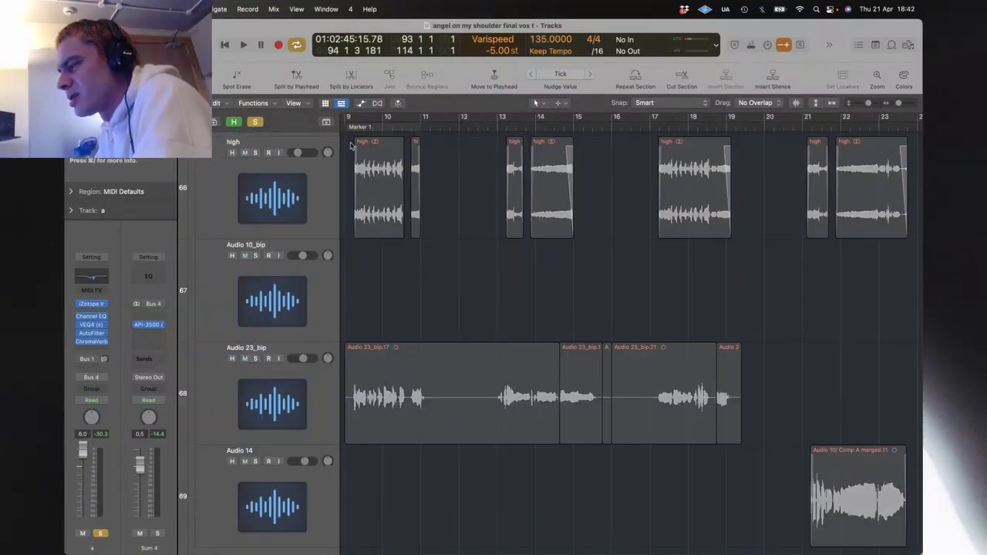
# Step: Solo and play Audio 23_bip with a cycle from bar 9 to bar 12, and reset Varispeed to 0.00 st
pyautogui.moveTo(347, 121); pyautogui.dragTo(461, 121)
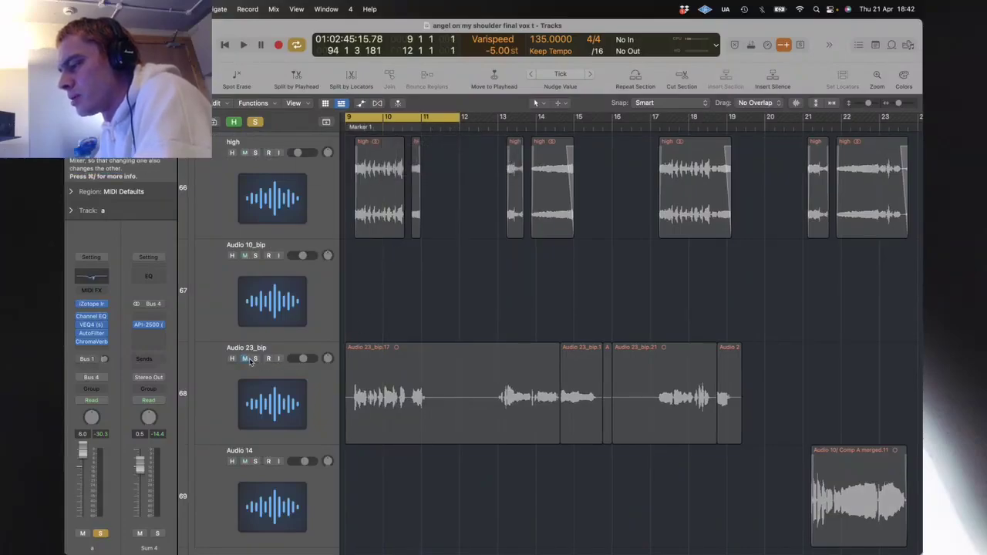
pyautogui.click(253, 359)
pyautogui.press('space')
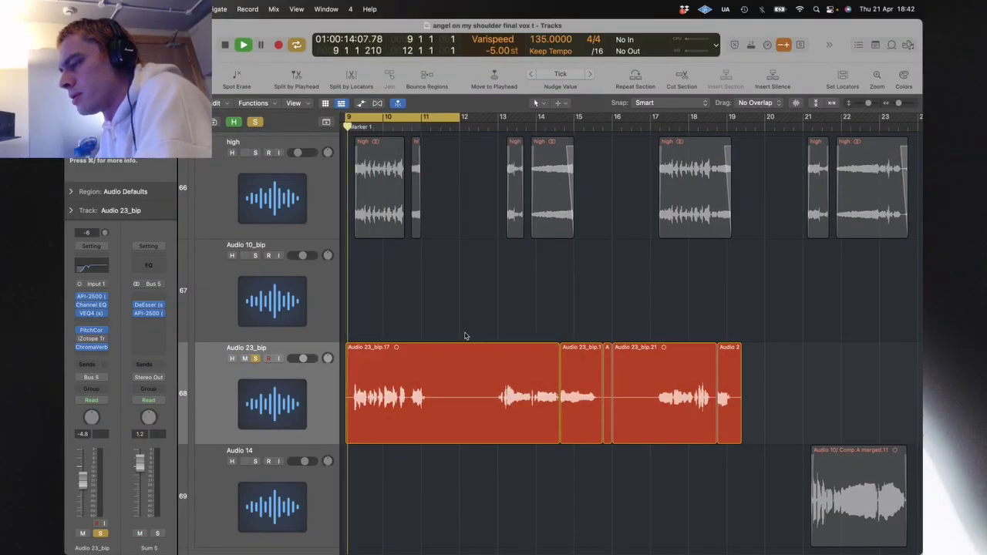
pyautogui.press('space')
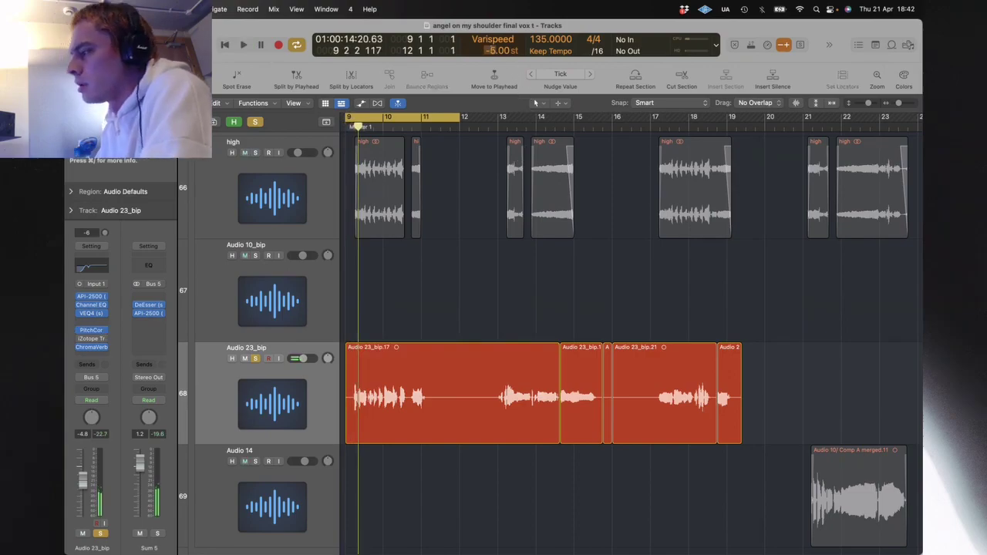
pyautogui.moveTo(492, 49); pyautogui.dragTo(492, 42)
# Step: Open the Audio 23_bip.17 region in the audio editor, enable Flex Pitch for the track and audition it
pyautogui.click(462, 387)
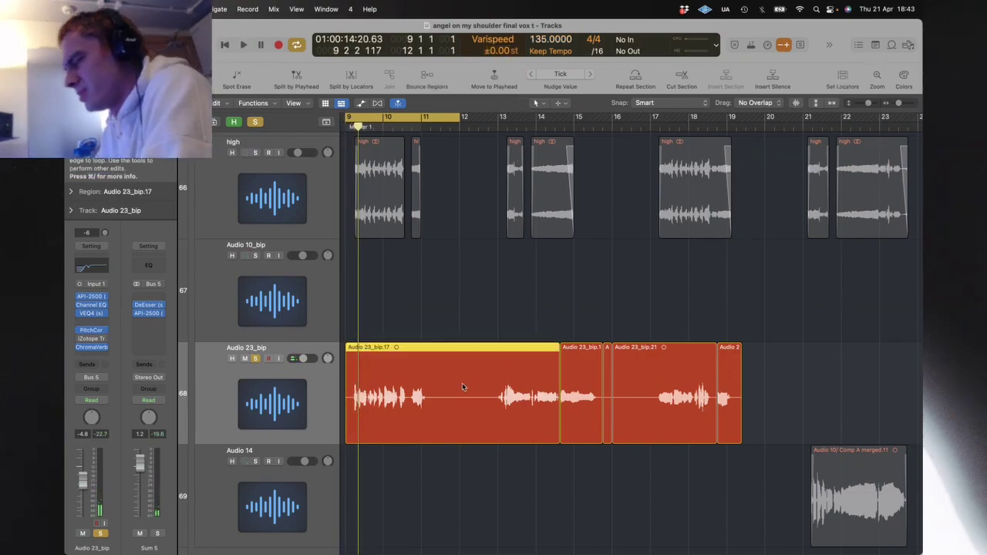
pyautogui.doubleClick(445, 399)
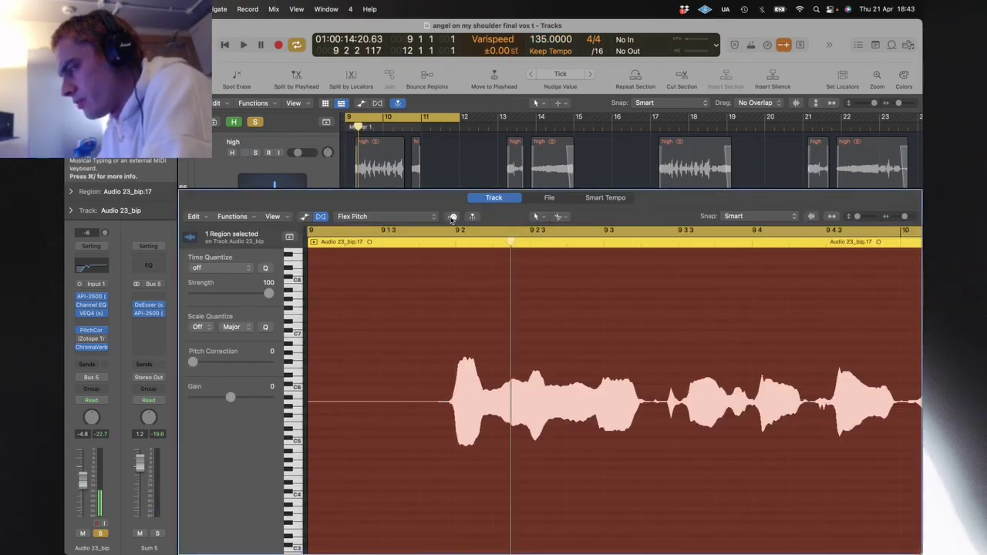
pyautogui.click(383, 220)
pyautogui.click(370, 217)
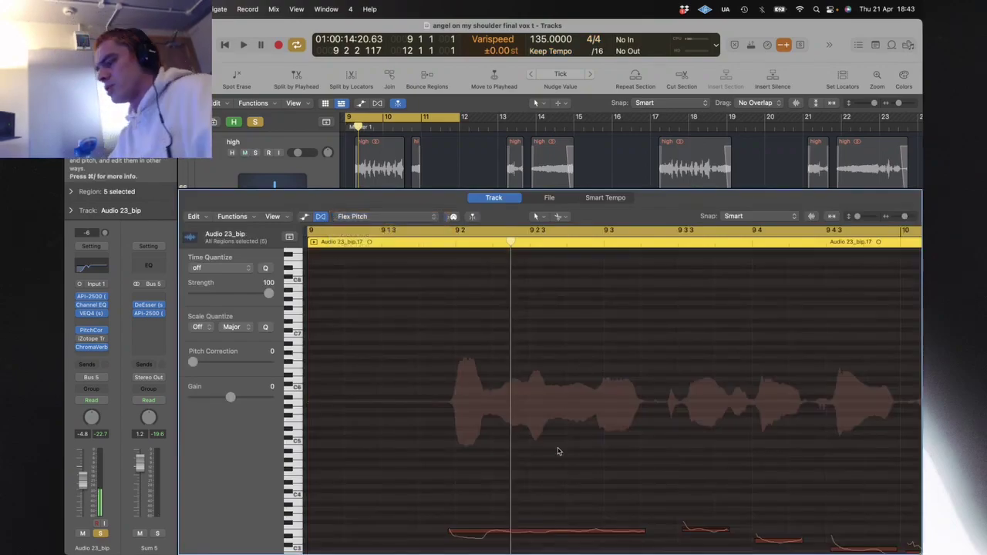
pyautogui.press('space')
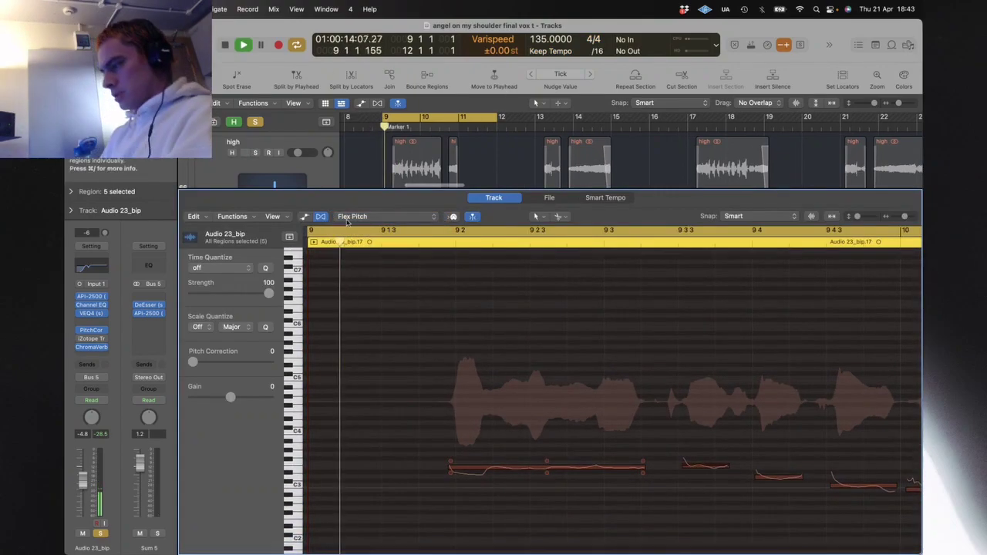
pyautogui.press('space')
# Step: Try raising the pitch of the Flex Pitch note at bar 9 beat 4, audition it and undo the change
pyautogui.moveTo(777, 476); pyautogui.dragTo(771, 423)
pyautogui.press('space')
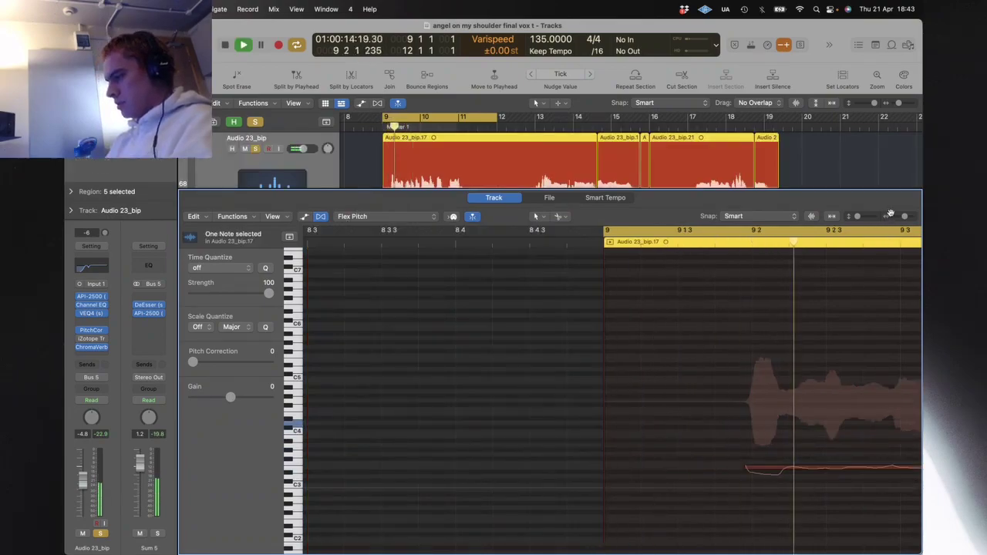
pyautogui.press('space')
pyautogui.press('super+z')
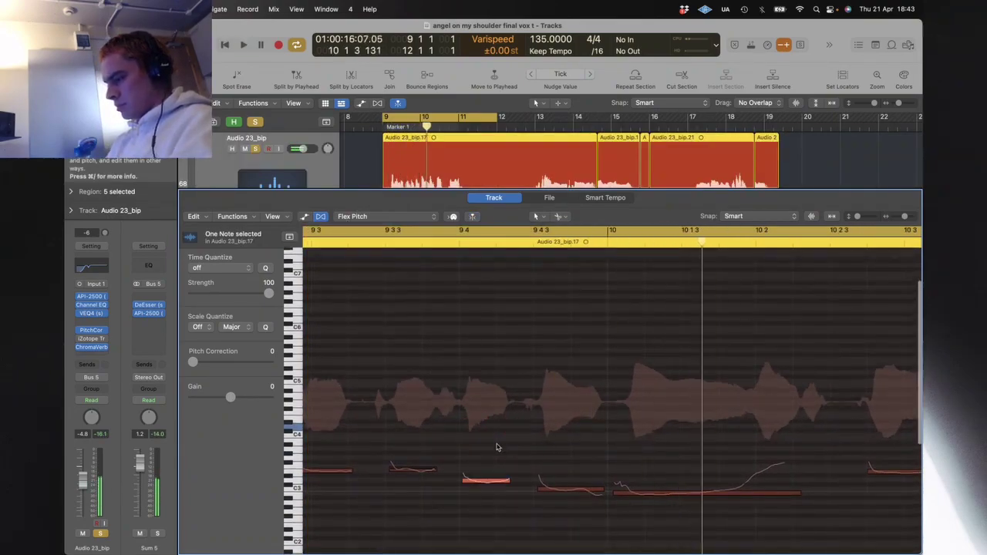
# Step: Restart playback and set the cycle from bar 10 to bar 11
pyautogui.scroll(4, 389, 465)
pyautogui.press('space')
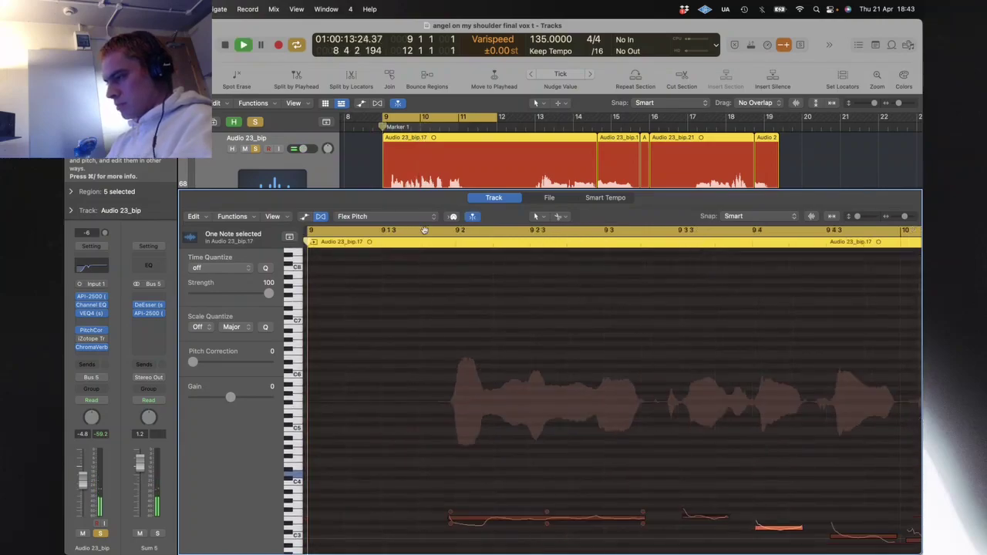
pyautogui.click(424, 120)
pyautogui.moveTo(424, 123); pyautogui.dragTo(462, 123)
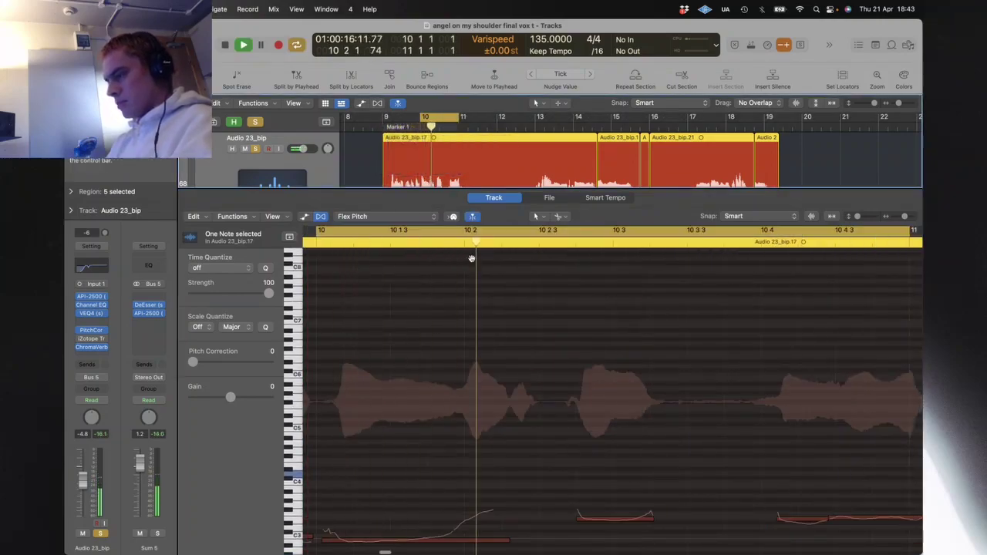
# Step: Try lowering the pitch of the note at bar 10 beat 3, listen to it and undo the change
pyautogui.scroll(1, 626, 469)
pyautogui.moveTo(608, 532); pyautogui.dragTo(605, 545)
pyautogui.scroll(-3, 604, 546)
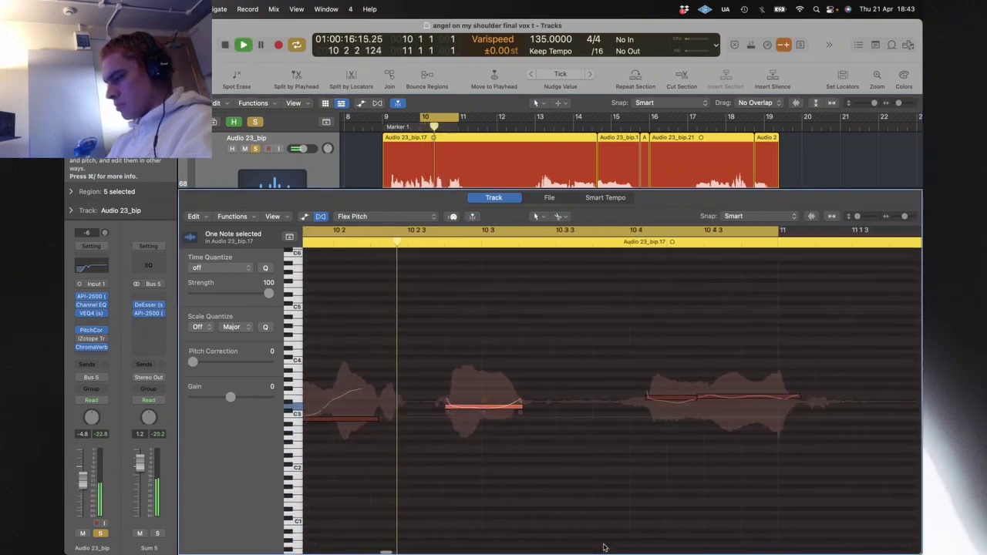
pyautogui.press('space')
pyautogui.press('super+z')
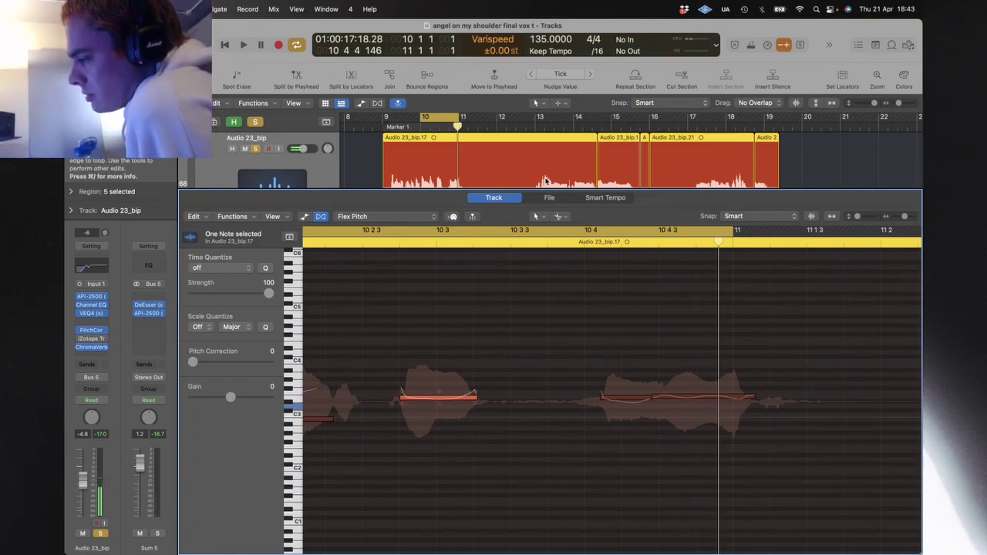
# Step: Close the audio editor and open the API-2500 and DeEsser plug-ins on Sum 5
pyautogui.press('e')
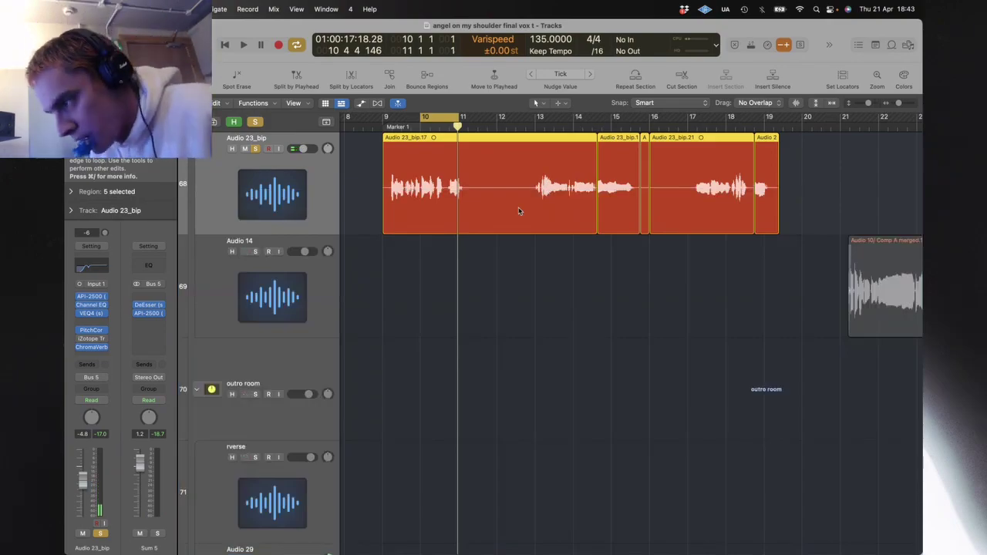
pyautogui.click(149, 313)
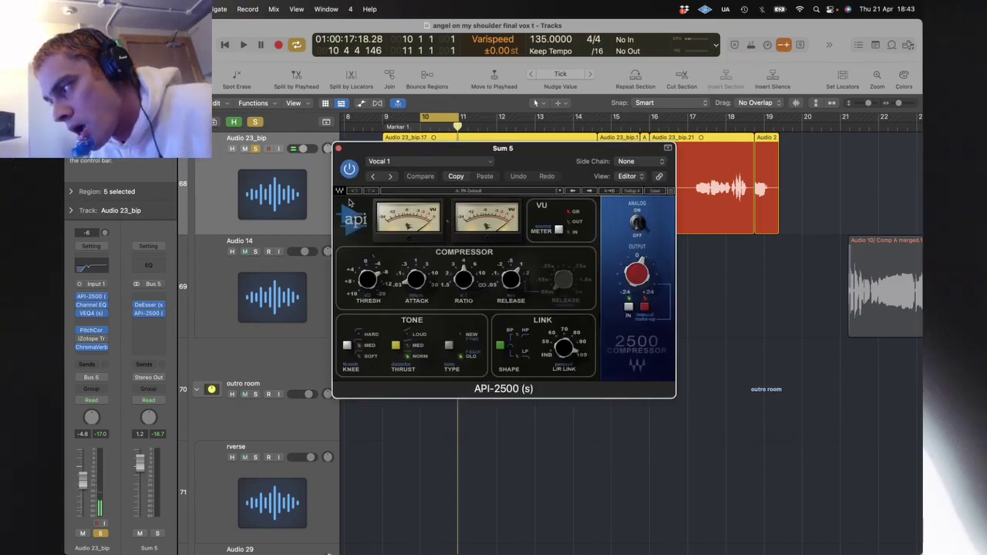
pyautogui.click(149, 307)
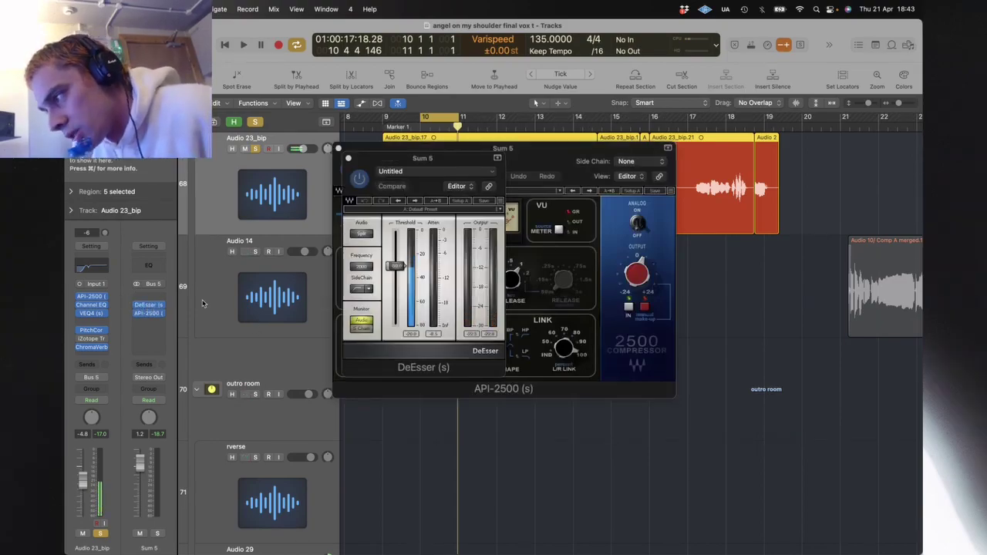
# Step: Compare the vocal during playback with the Sum 5 DeEsser bypassed and enabled, leave it enabled and close its window
pyautogui.press('space')
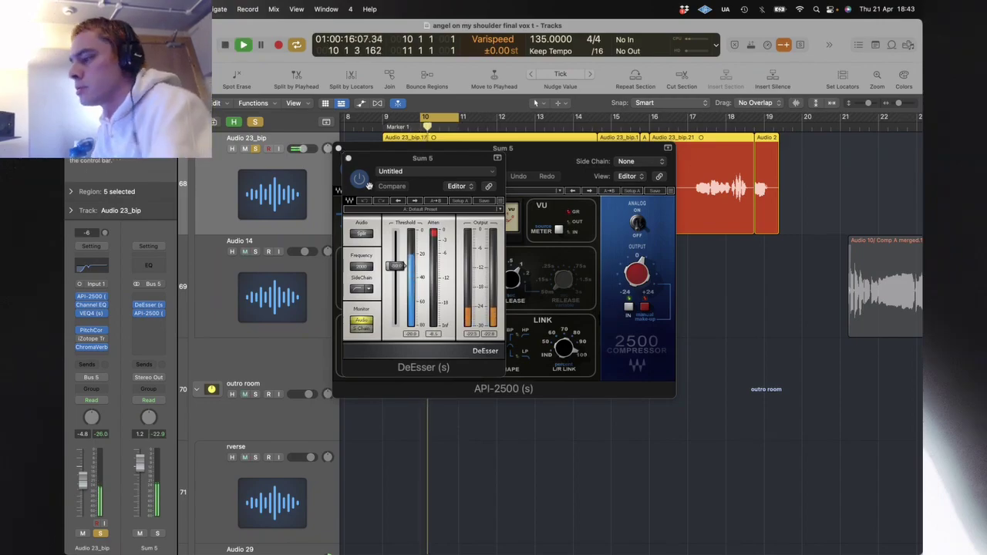
pyautogui.click(360, 180)
pyautogui.click(360, 182)
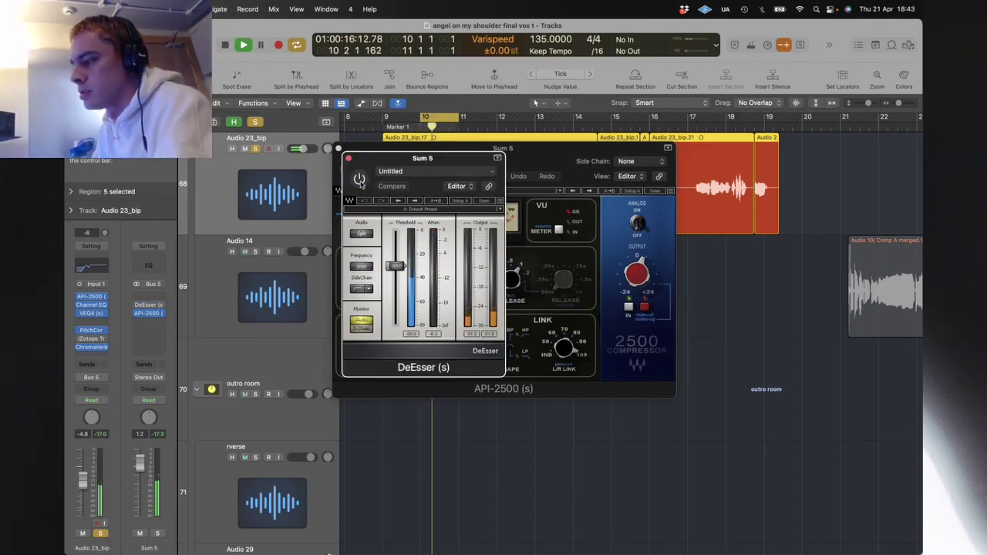
pyautogui.click(360, 182)
pyautogui.press('space')
pyautogui.click(348, 158)
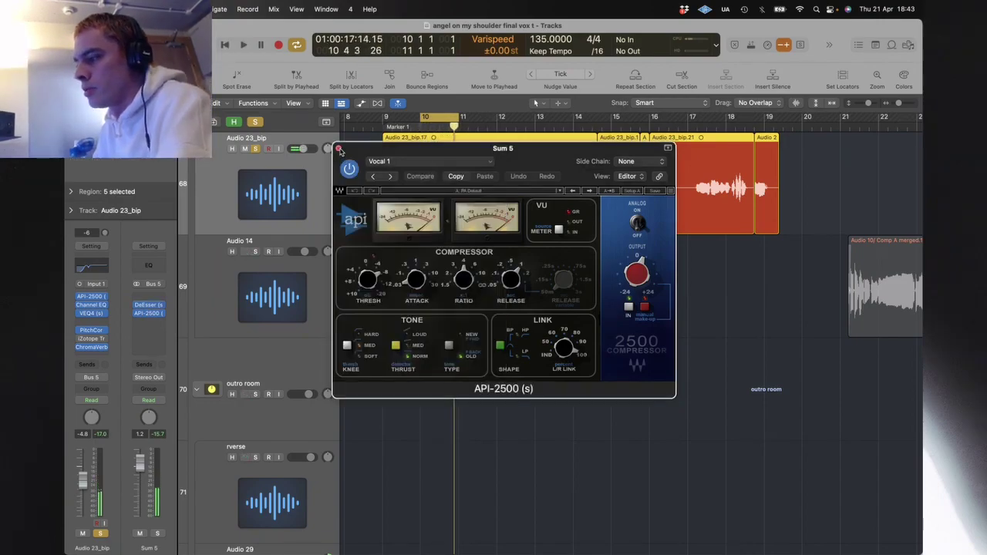
# Step: Close the API-2500 window, view the ChromaVerb settings on Audio 23_bip and close them
pyautogui.click(338, 147)
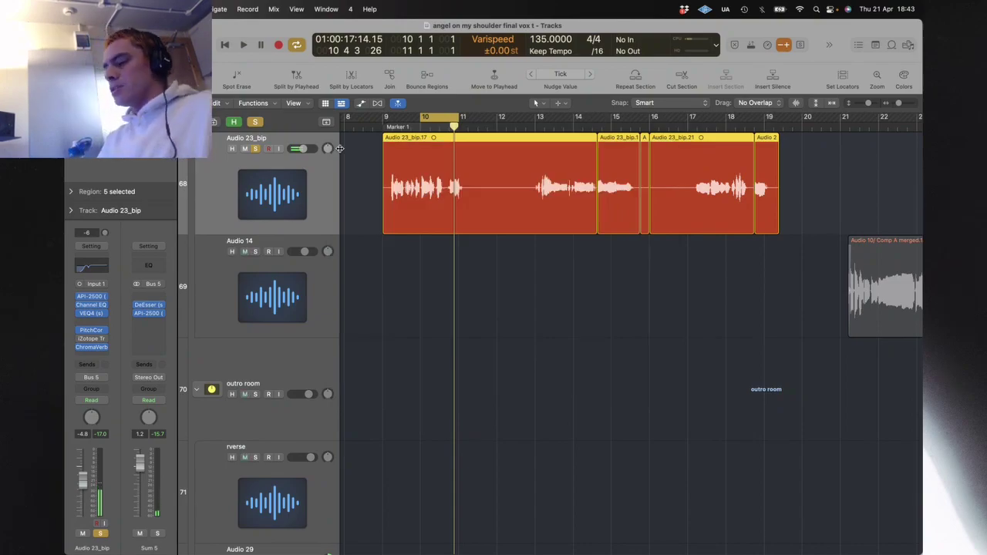
pyautogui.click(93, 348)
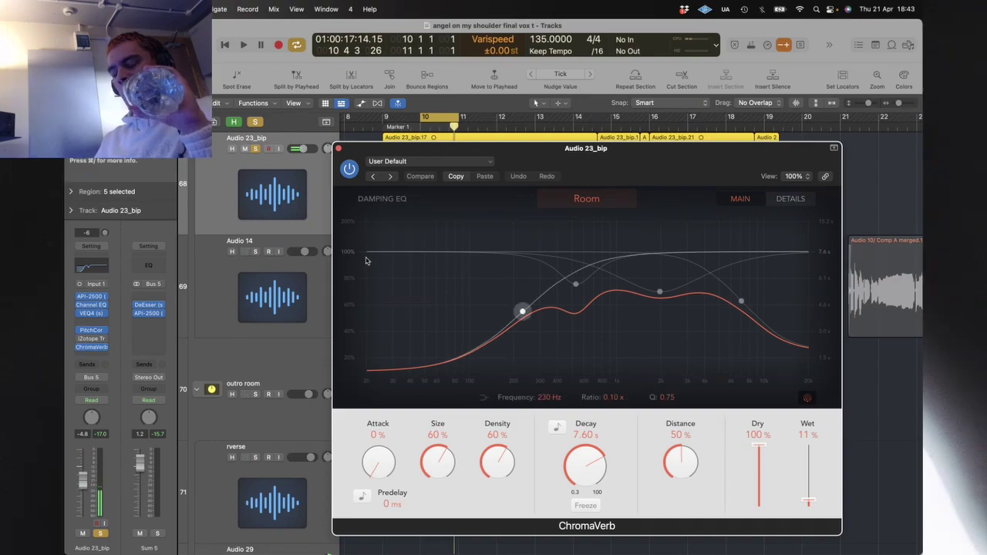
pyautogui.click(338, 147)
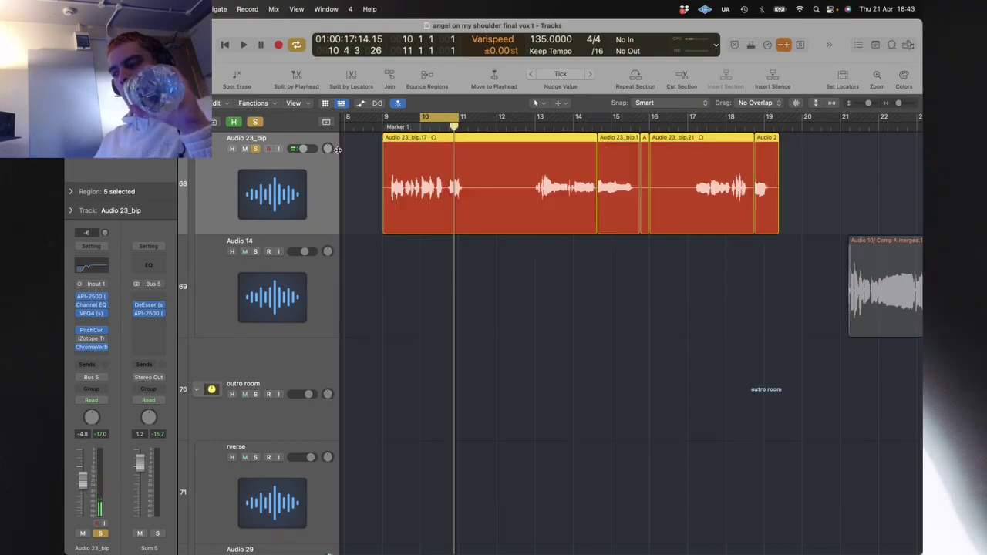
# Step: View the VEQ4 settings on Audio 23_bip and close the plug-in window
pyautogui.click(91, 314)
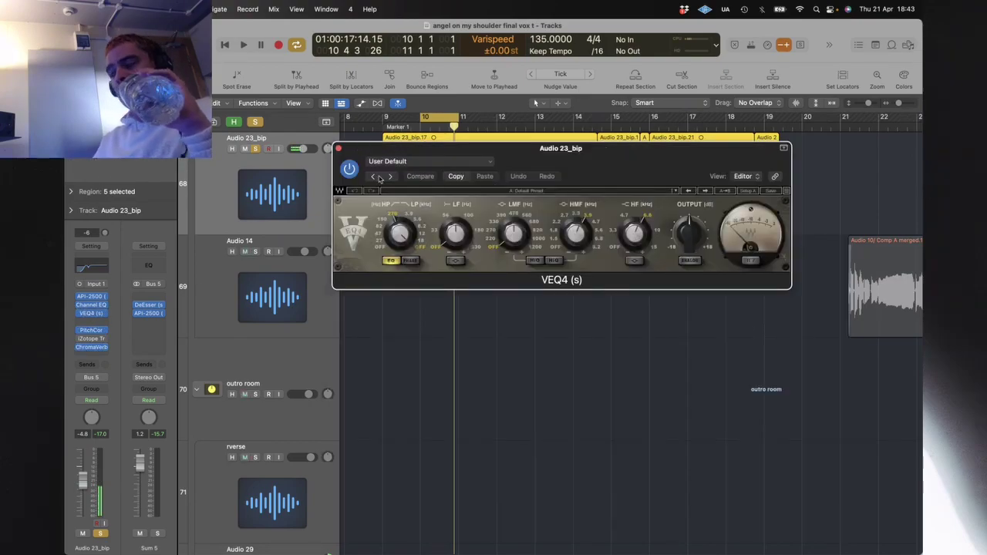
pyautogui.click(339, 148)
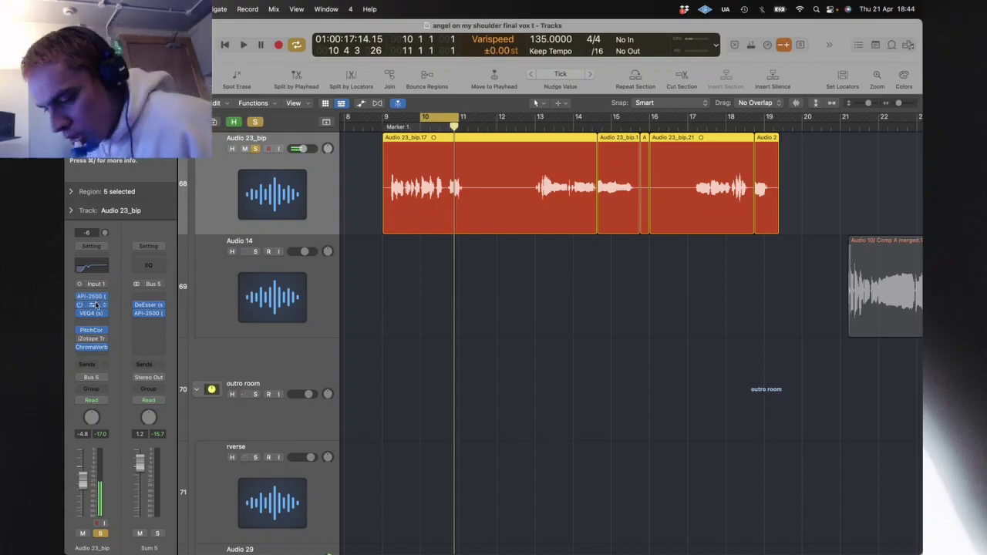
# Step: Deselect the vocal regions and extend the cycle range in the arrangement to span bars 9 to 11
pyautogui.click(374, 399)
pyautogui.press('z')
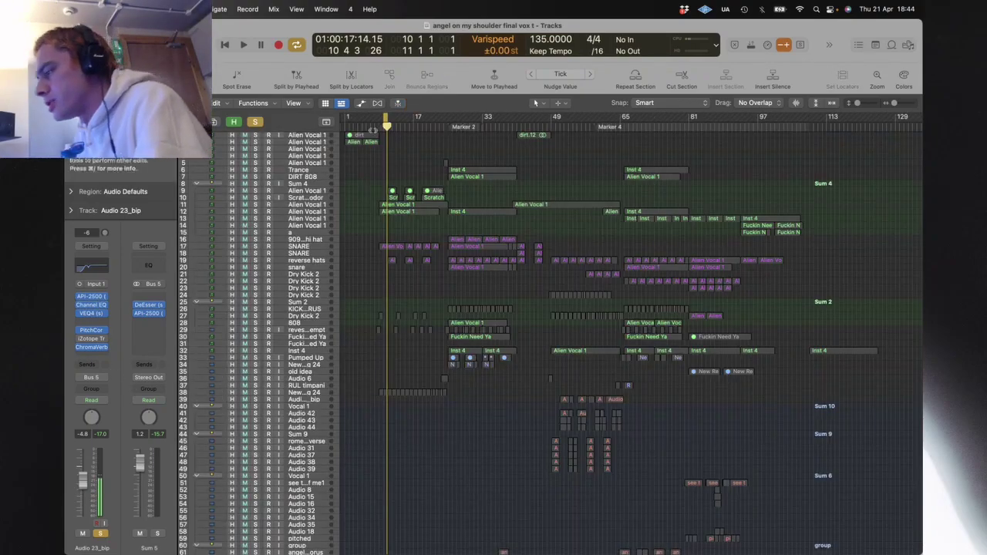
pyautogui.moveTo(894, 102); pyautogui.dragTo(899, 103)
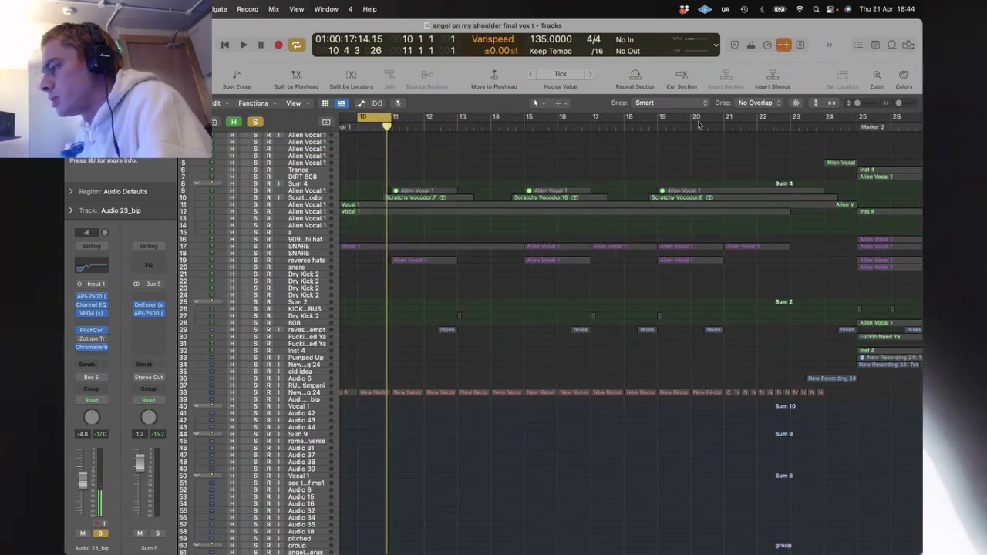
pyautogui.hscroll(-3, 494, 149)
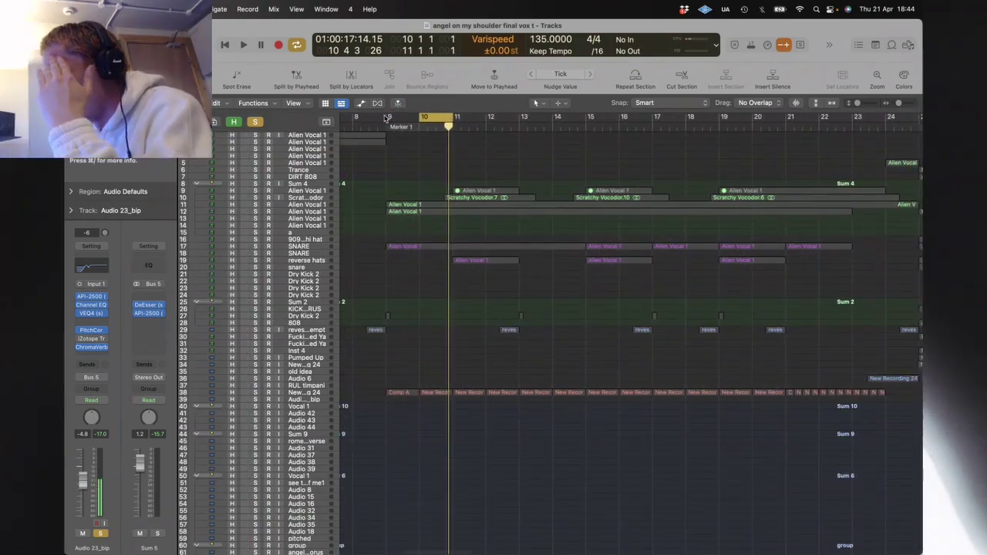
pyautogui.moveTo(388, 120); pyautogui.dragTo(449, 124)
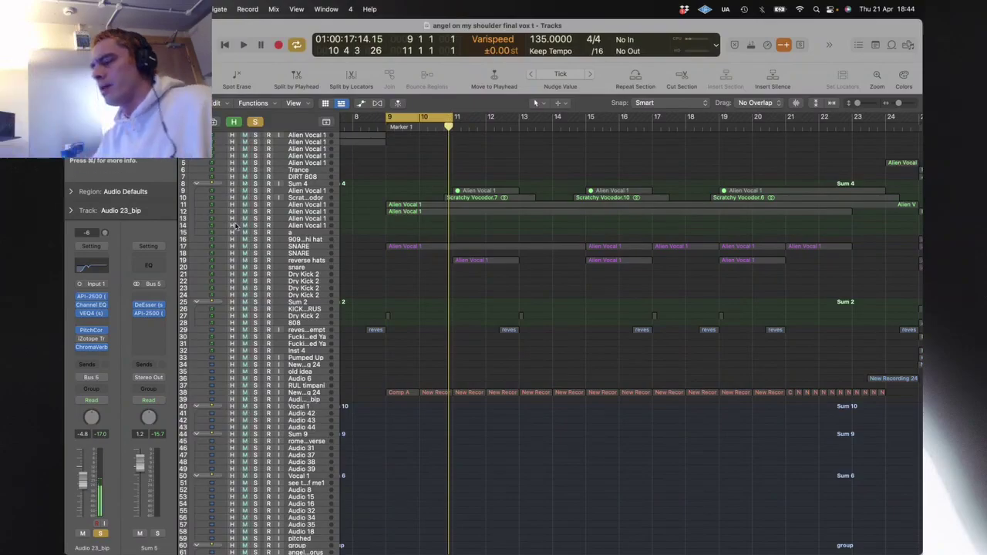
# Step: Solo only the Alien Vocal 1 instrument on track 11 and play it briefly from bar 9
pyautogui.keyDown('alt'); pyautogui.click(255, 205); pyautogui.keyUp('alt')
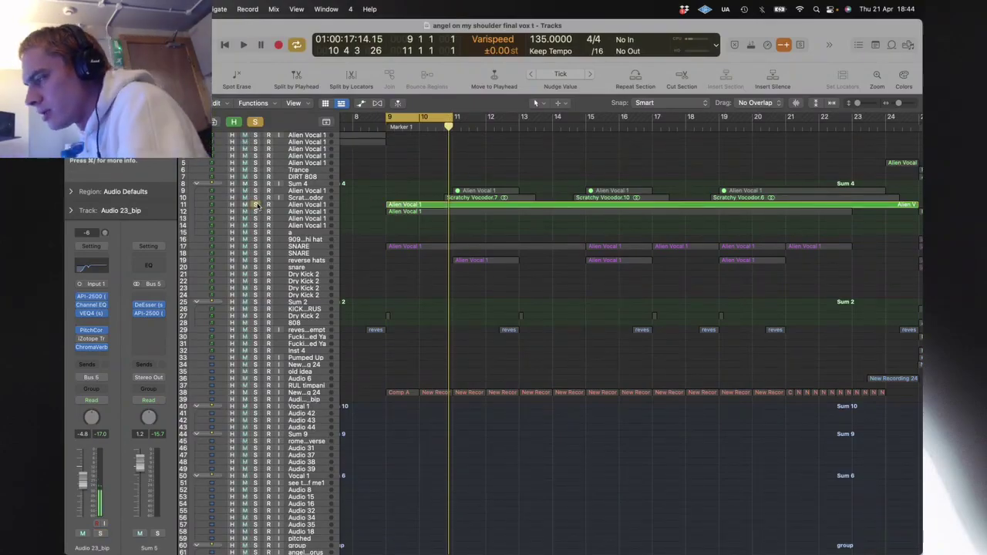
pyautogui.press('space')
pyautogui.press('space')
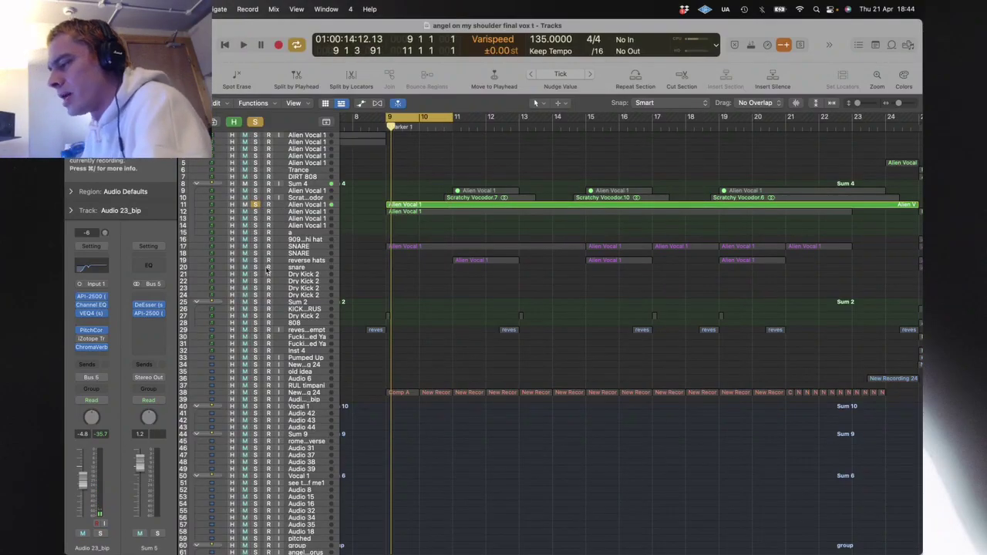
# Step: Adjust the HF band of the VEQ4 on track 11, listen to the instrument and close the plug-in window
pyautogui.click(293, 206)
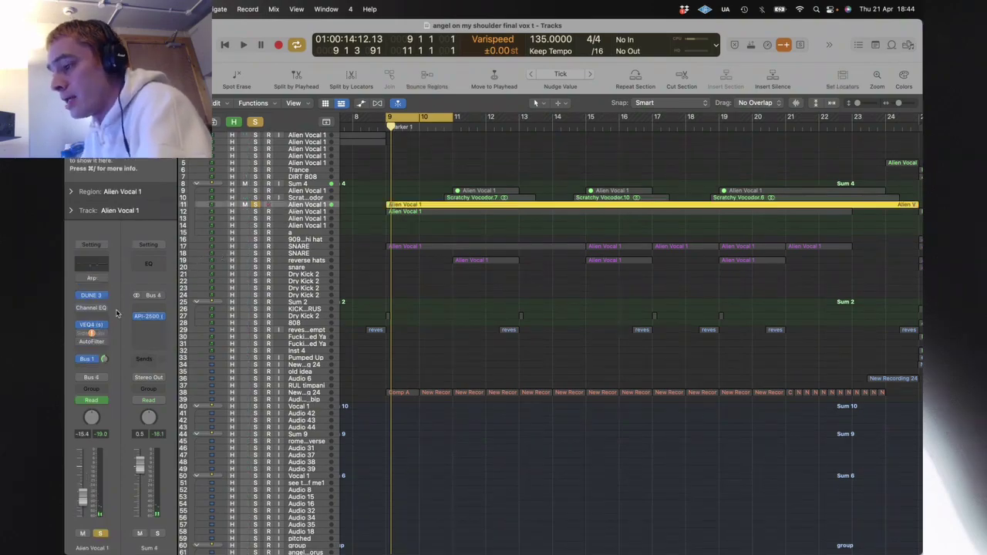
pyautogui.press('space')
pyautogui.click(91, 324)
pyautogui.moveTo(646, 239); pyautogui.dragTo(645, 233)
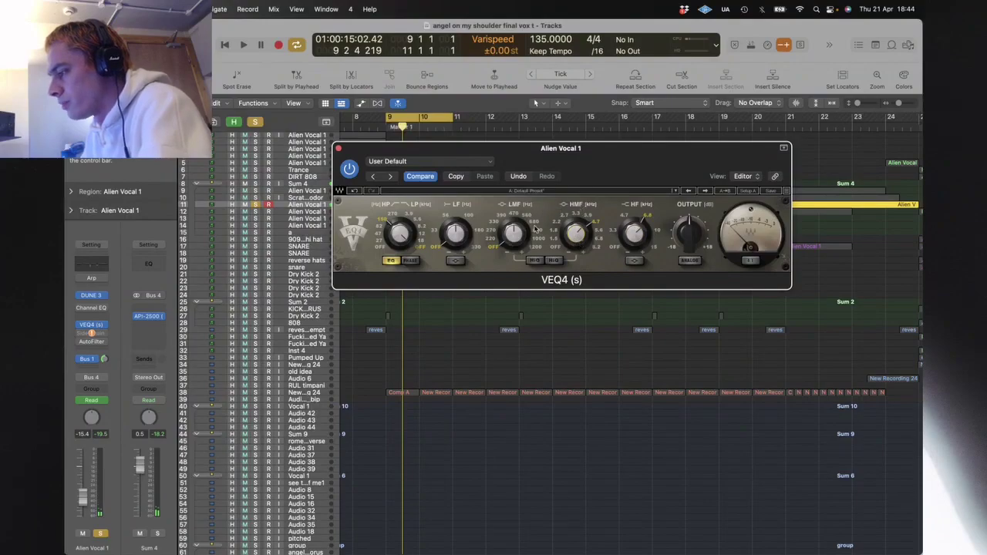
pyautogui.press('space')
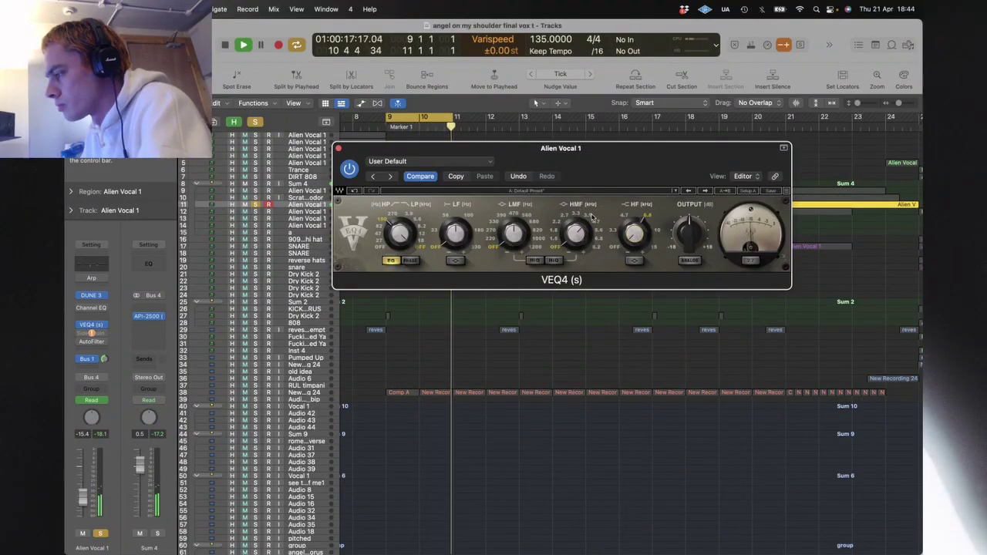
pyautogui.click(338, 148)
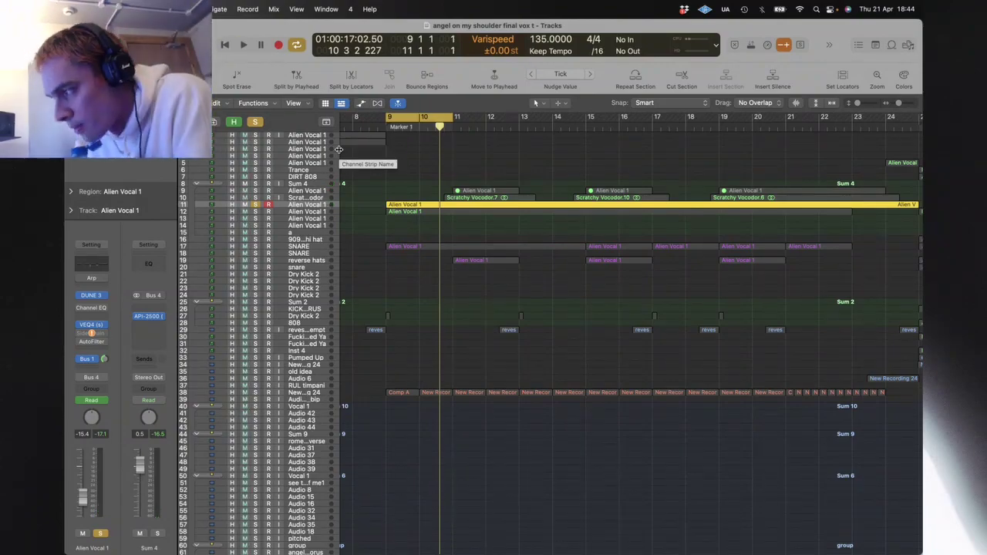
# Step: Loop the soloed instrument and switch to Twitch Studio to read the stream chat
pyautogui.press('space')
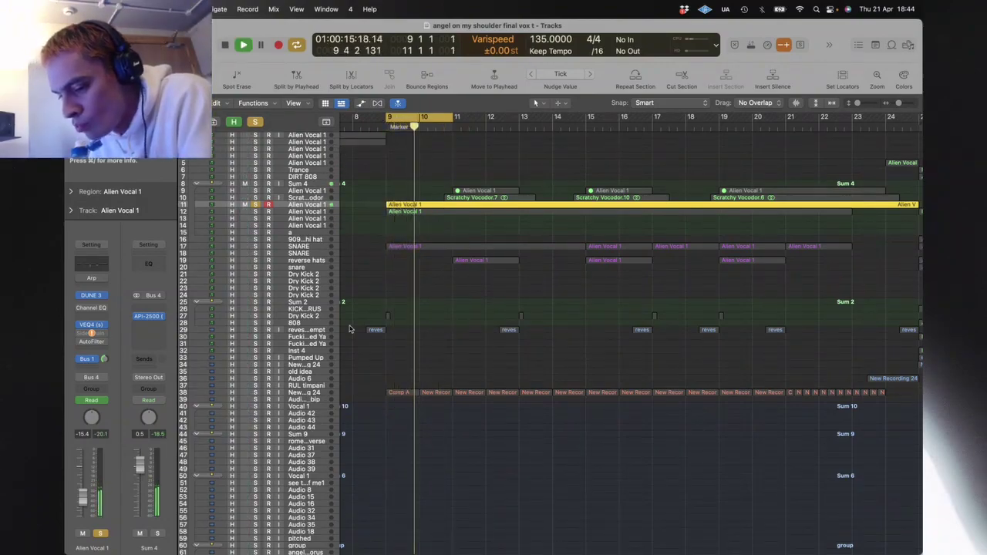
pyautogui.hotkey('ctrl', 'Up')
pyautogui.click(424, 264)
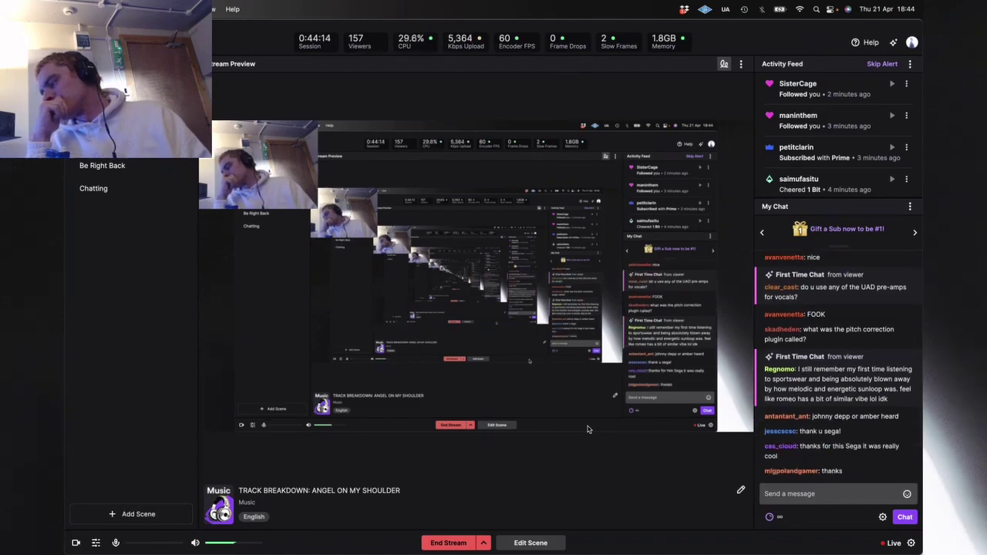
# Step: Return to Logic Pro and extend the end of the cycle range to bar 13 during playback
pyautogui.hotkey('ctrl', 'Up')
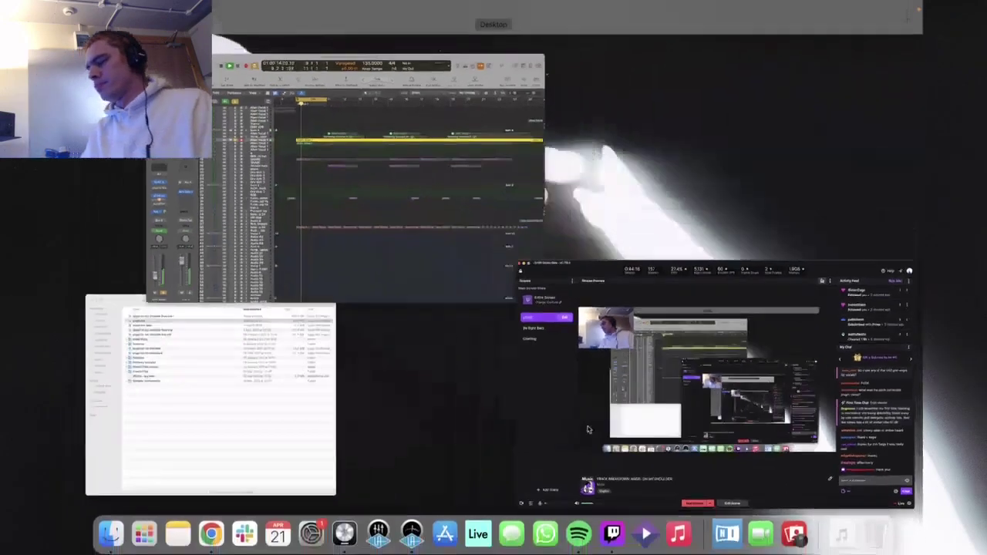
pyautogui.click(408, 205)
pyautogui.moveTo(451, 119); pyautogui.dragTo(517, 130)
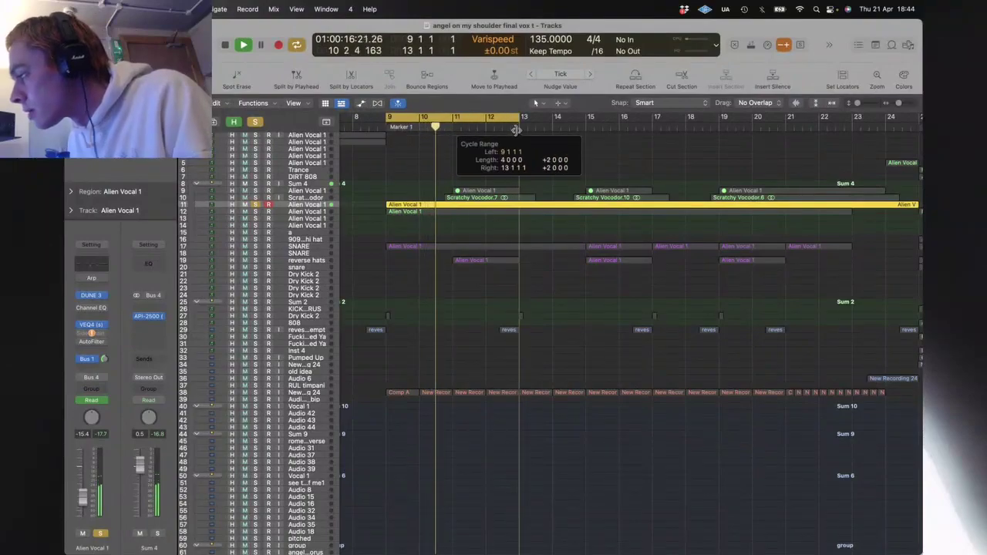
# Step: Switch back to Twitch Studio and read through the recent and earlier viewer messages in the stream chat
pyautogui.hotkey('ctrl', 'Up')
pyautogui.click(432, 199)
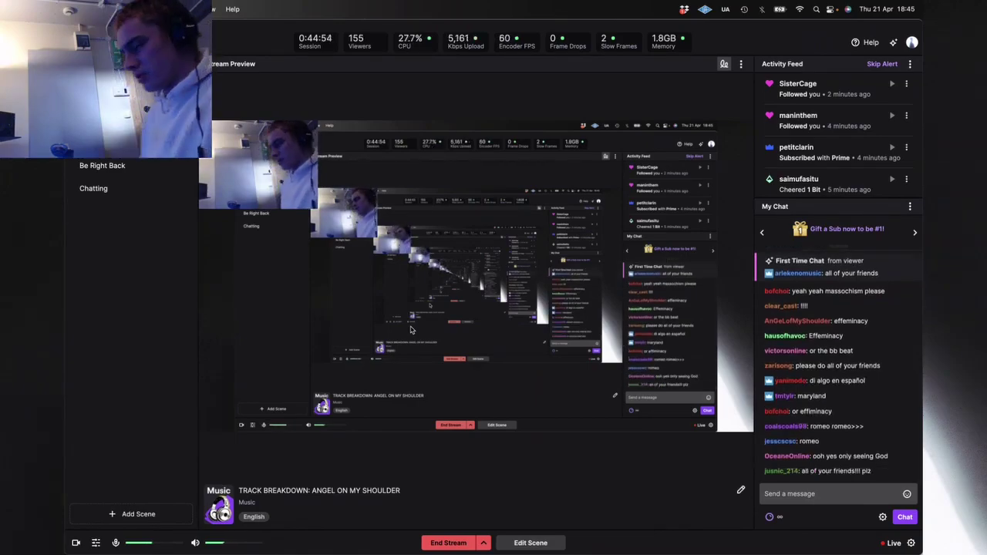
pyautogui.hotkey('ctrl', 'Up')
pyautogui.click(673, 378)
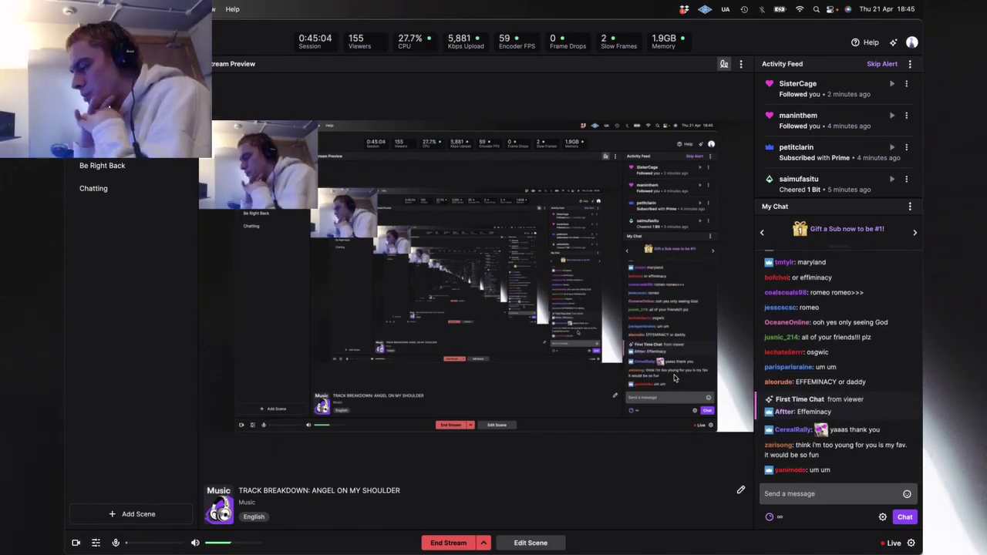
pyautogui.scroll(3, 887, 363)
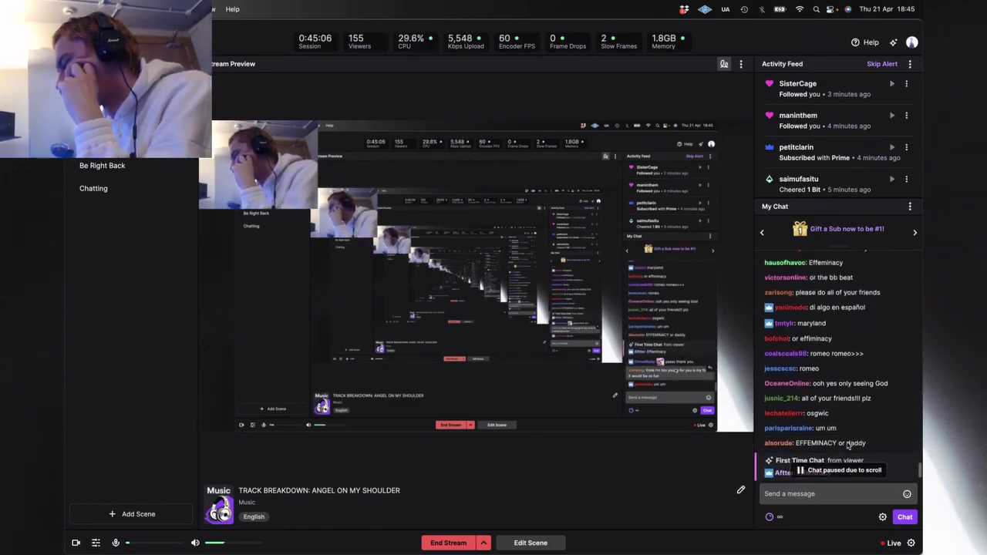
pyautogui.scroll(-5, 848, 445)
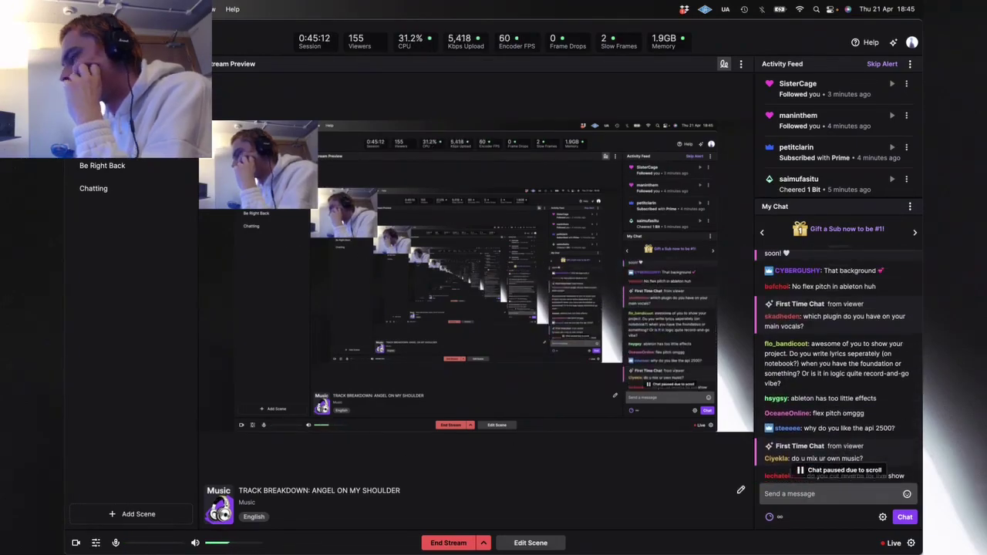
# Step: Open the Twitch Studio settings and view the Stream Quality options
pyautogui.press('super+comma')
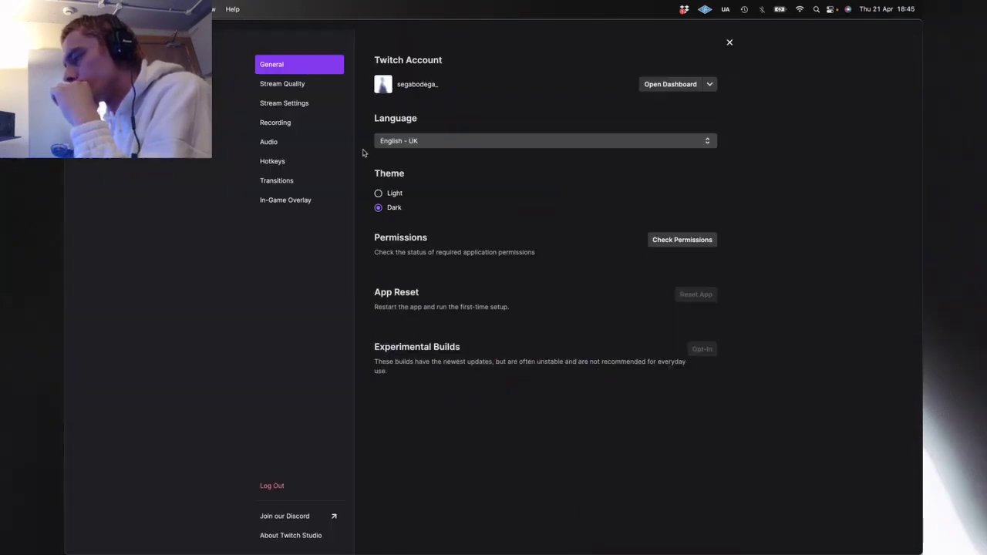
pyautogui.click(279, 86)
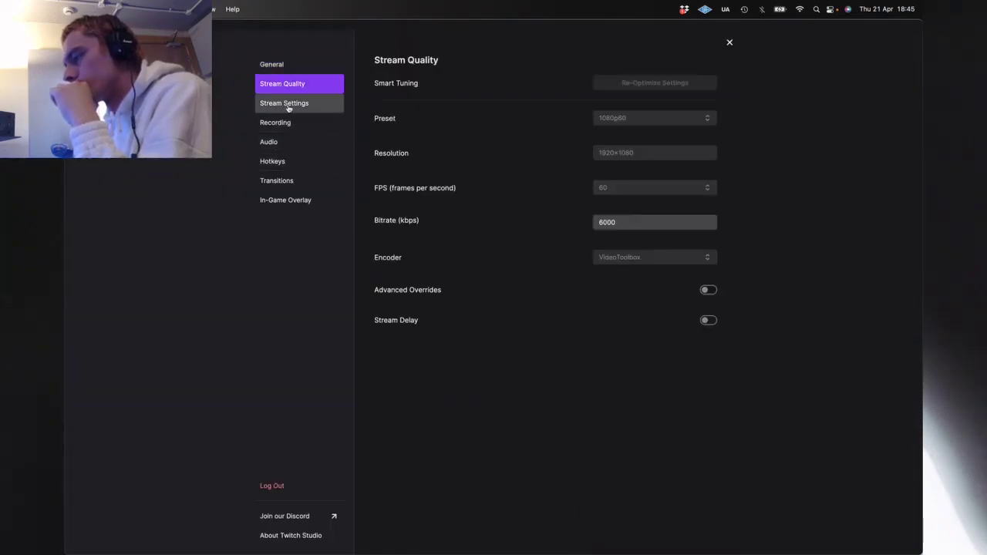